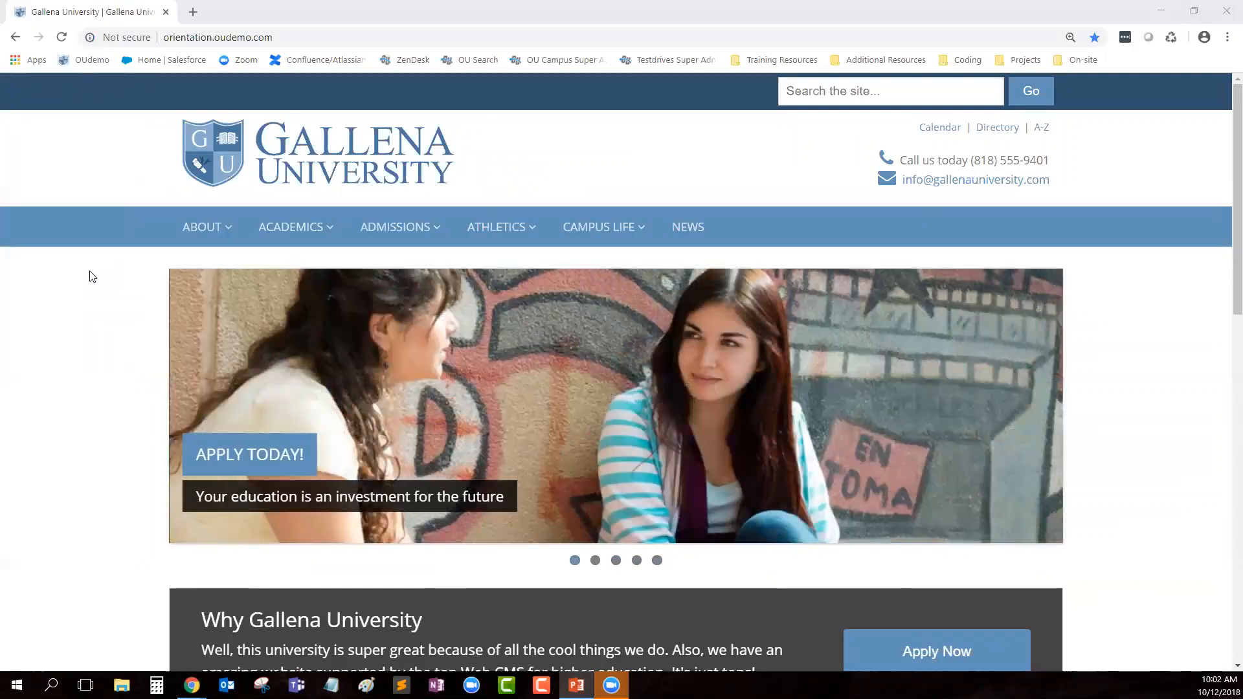
# Step: Open the Library page from the Academics menu and follow its Last Updated footer link
pyautogui.moveTo(320, 225)
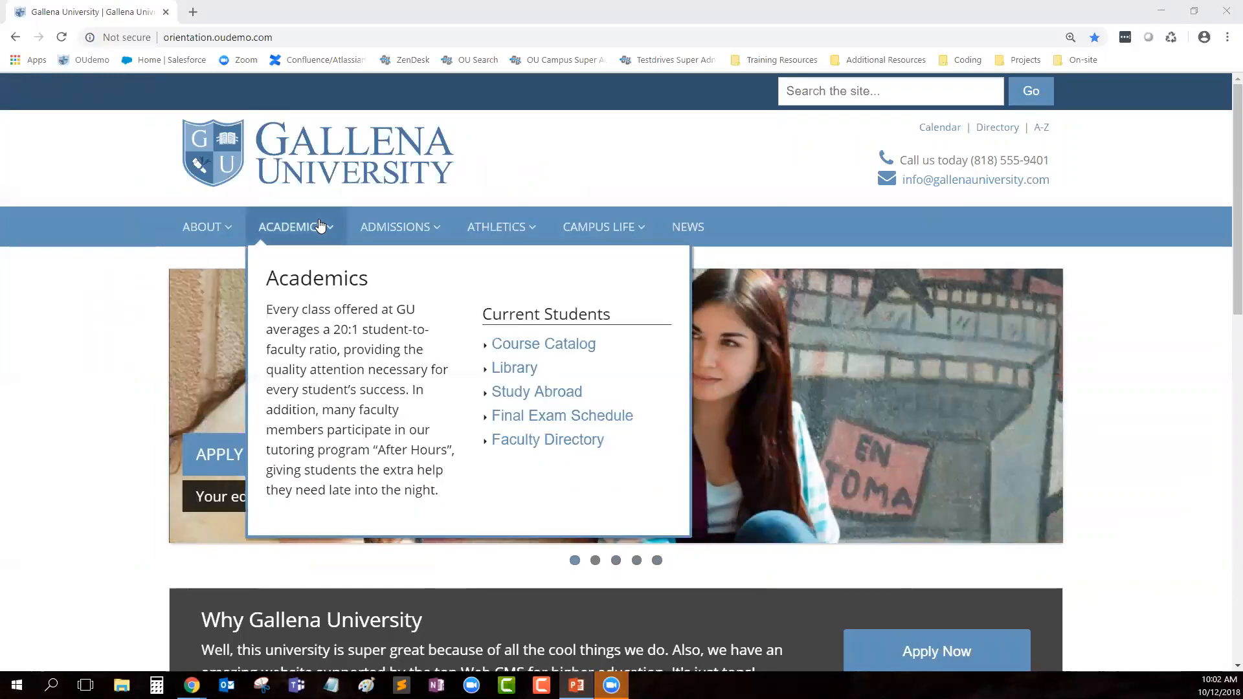
pyautogui.click(510, 377)
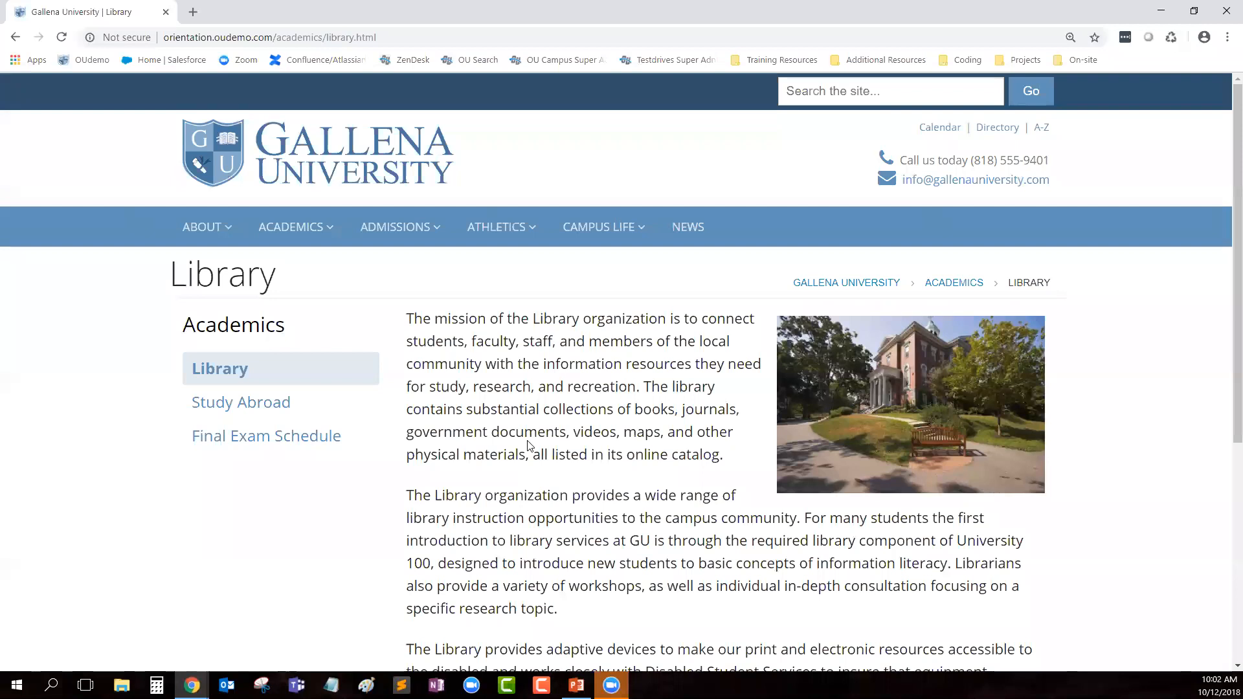
pyautogui.scroll(-6, 508, 466)
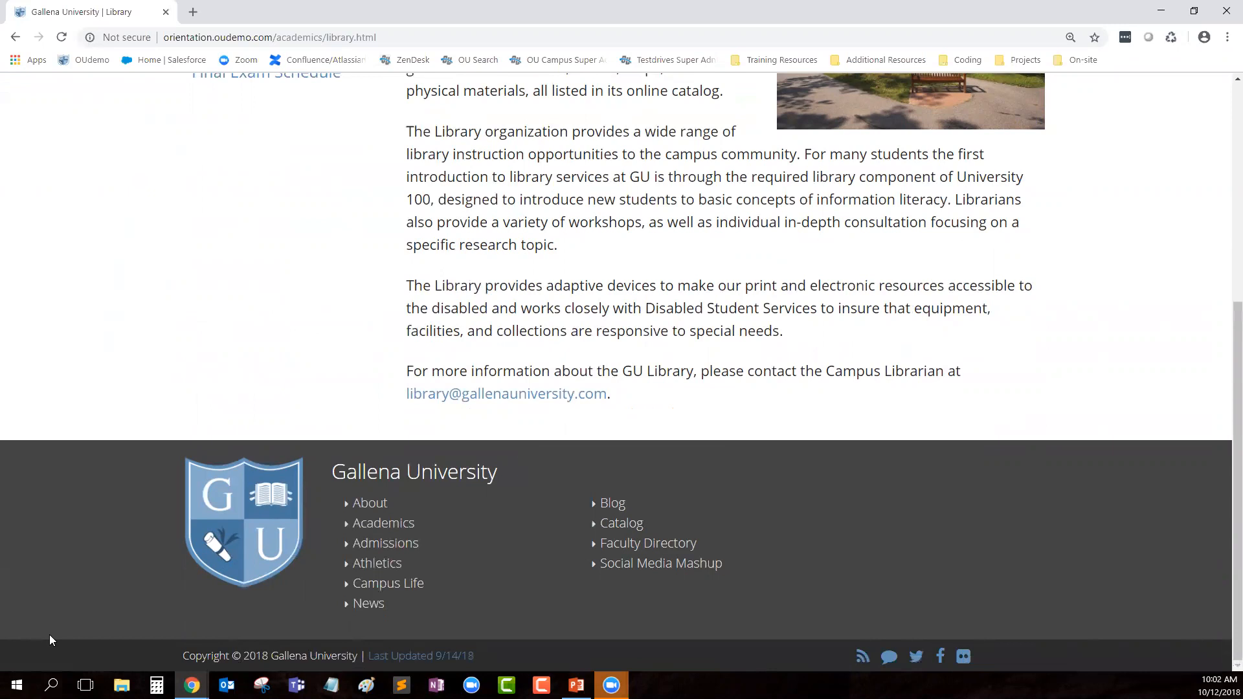
pyautogui.click(401, 658)
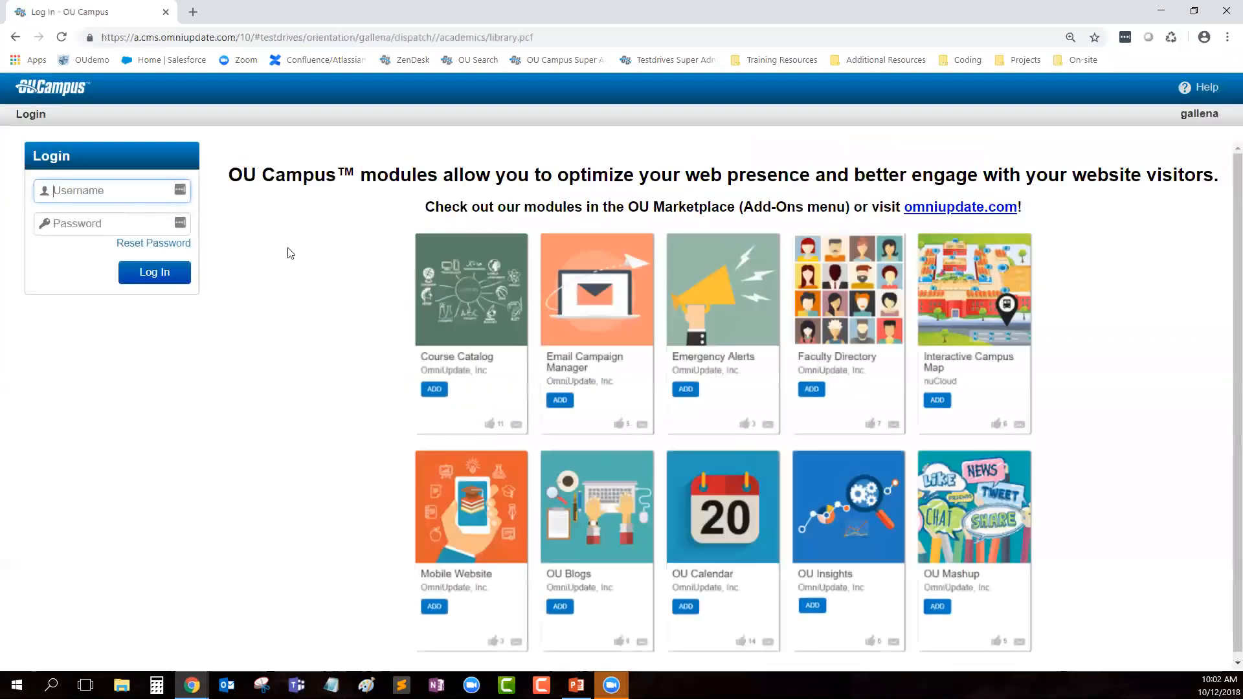
# Step: Sign in to OU Campus with the account username and password
pyautogui.write('zz-brarbar')
pyautogui.press('BackSpace')
pyautogui.press('BackSpace')
pyautogui.press('BackSpace')
pyautogui.press('BackSpace')
pyautogui.press('BackSpace')
pyautogui.write('arbara')
pyautogui.press('Tab')
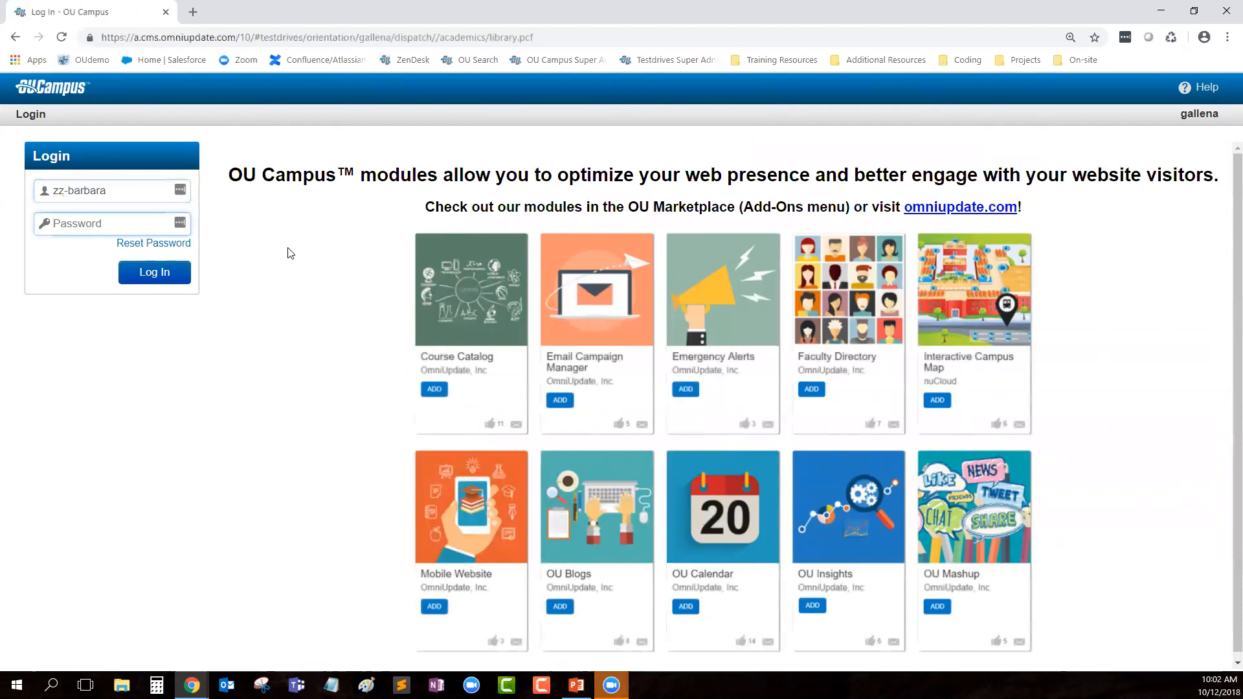
pyautogui.write('••••••••')
pyautogui.press('Return')
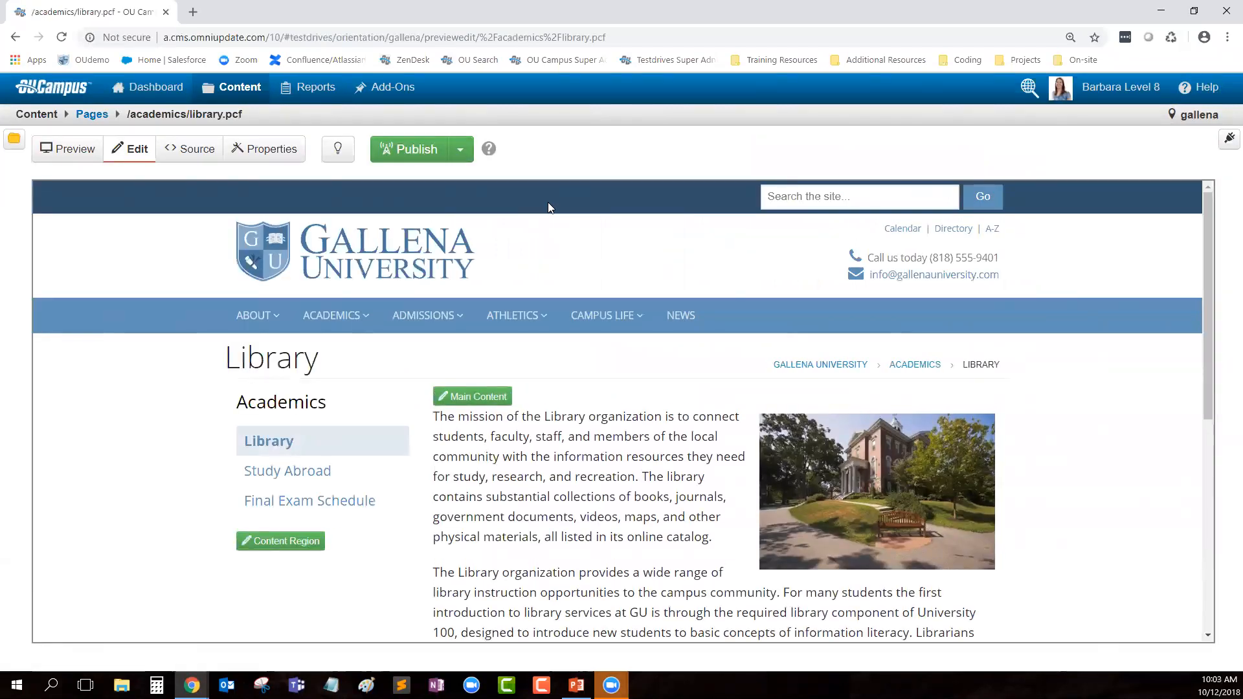
pyautogui.moveTo(225, 358); pyautogui.dragTo(307, 359)
pyautogui.click(323, 358)
pyautogui.moveTo(1221, 115); pyautogui.dragTo(1179, 115)
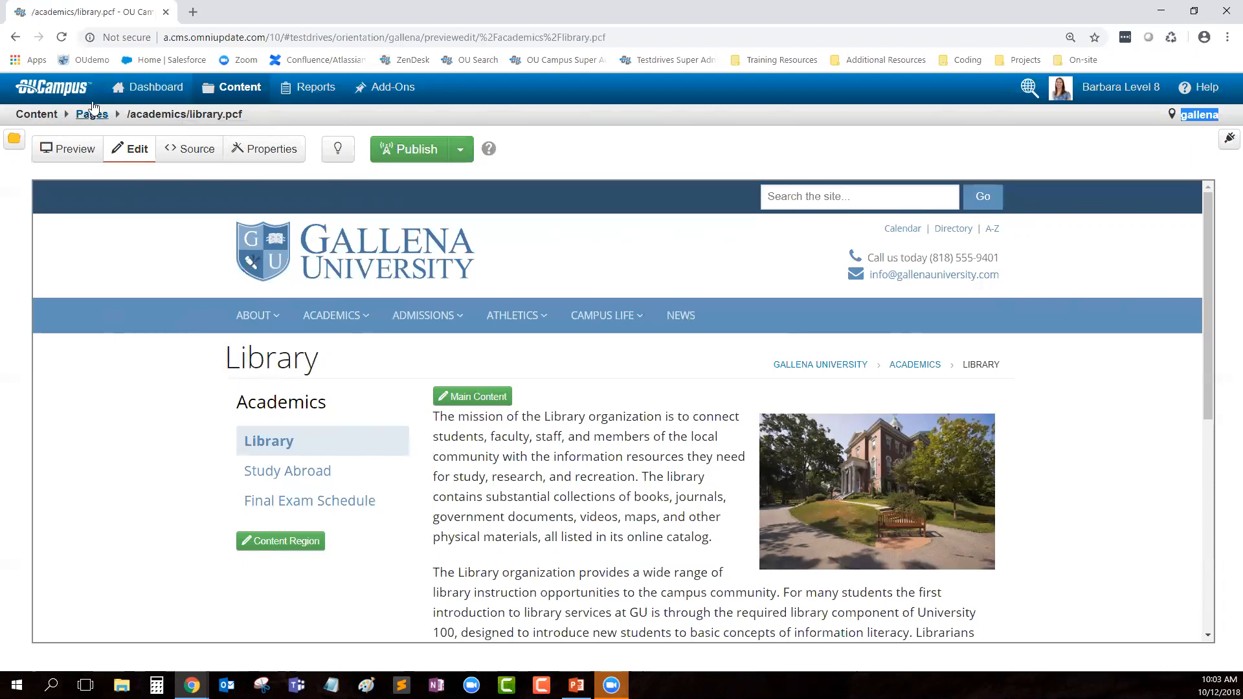
pyautogui.moveTo(127, 114); pyautogui.dragTo(222, 114)
pyautogui.click(198, 114)
pyautogui.click(286, 123)
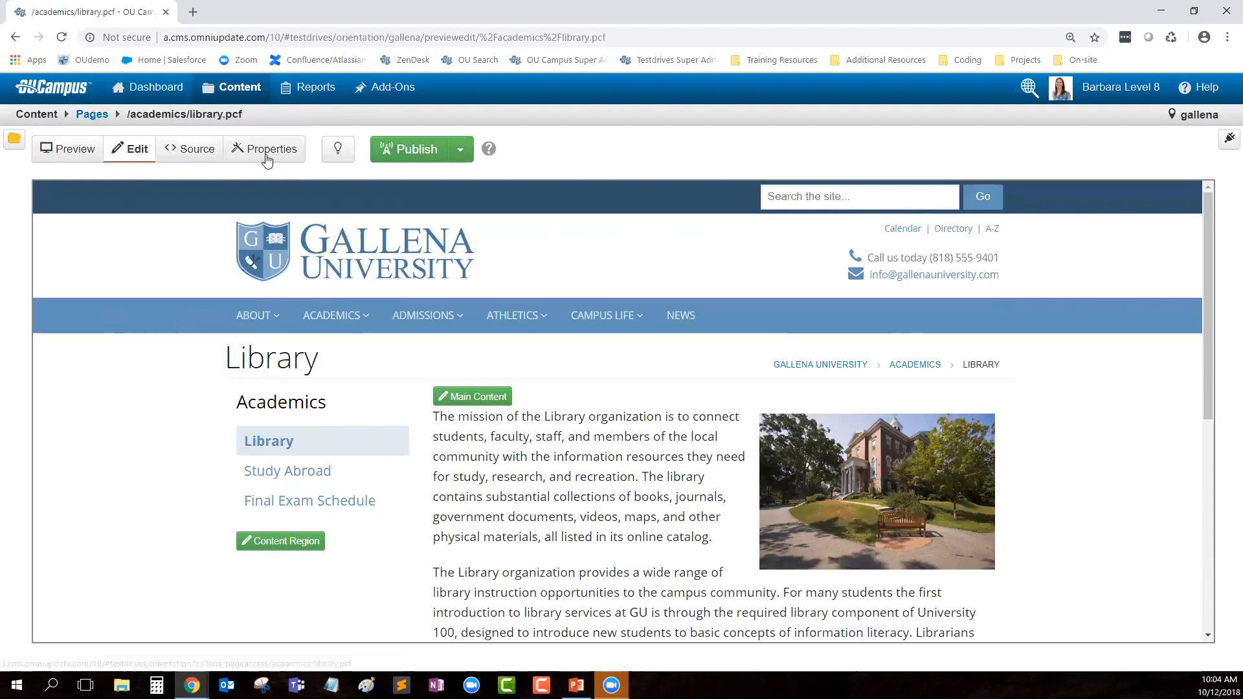
pyautogui.click(57, 154)
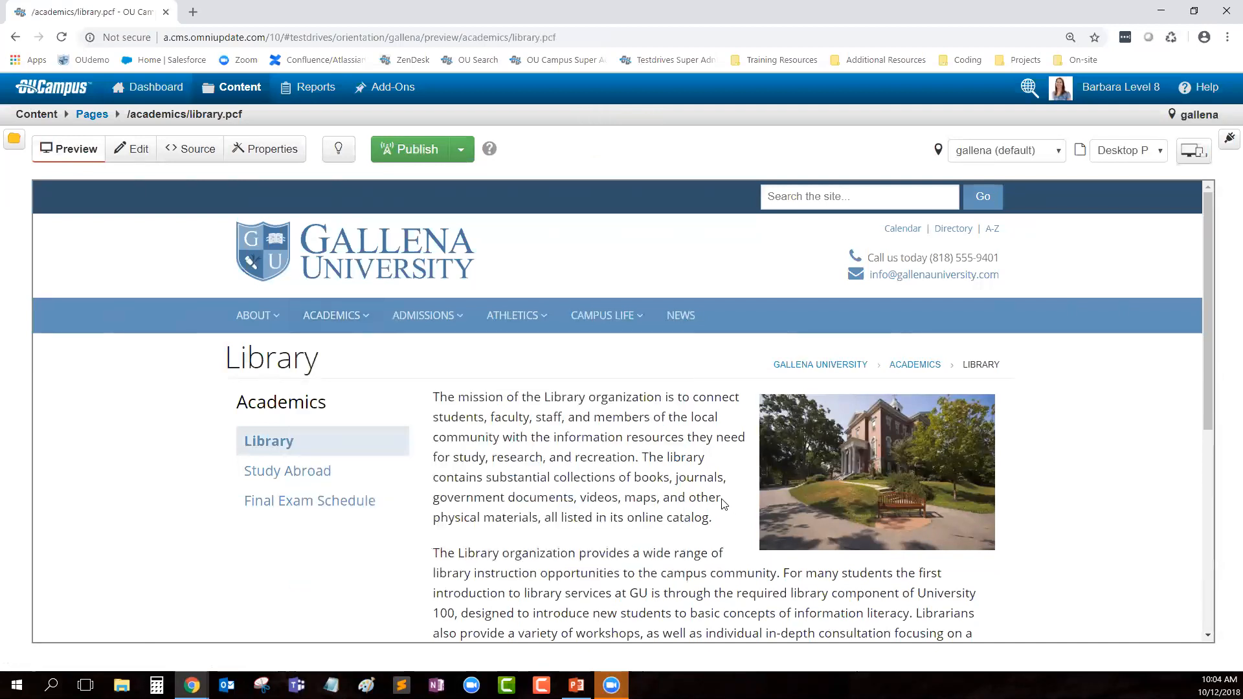
# Step: Scroll the Library preview, then return to Edit view and look over the editable regions
pyautogui.scroll(-5, 690, 499)
pyautogui.scroll(5, 689, 495)
pyautogui.click(121, 152)
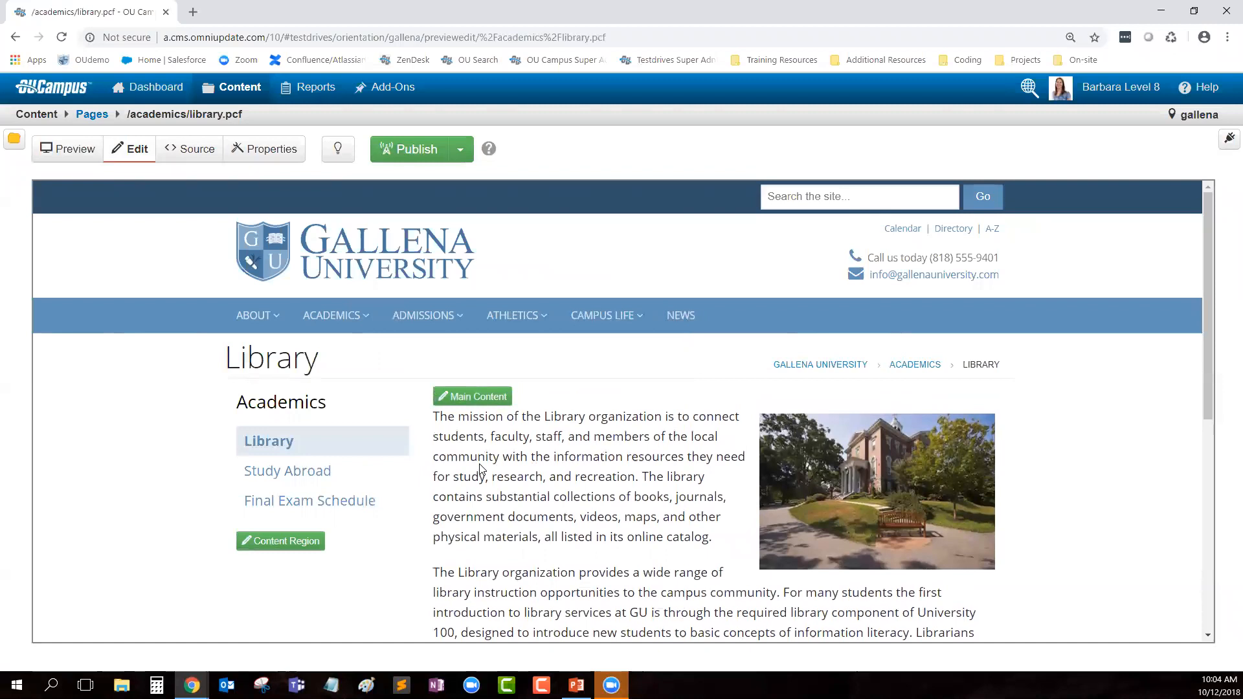
pyautogui.scroll(-3, 631, 535)
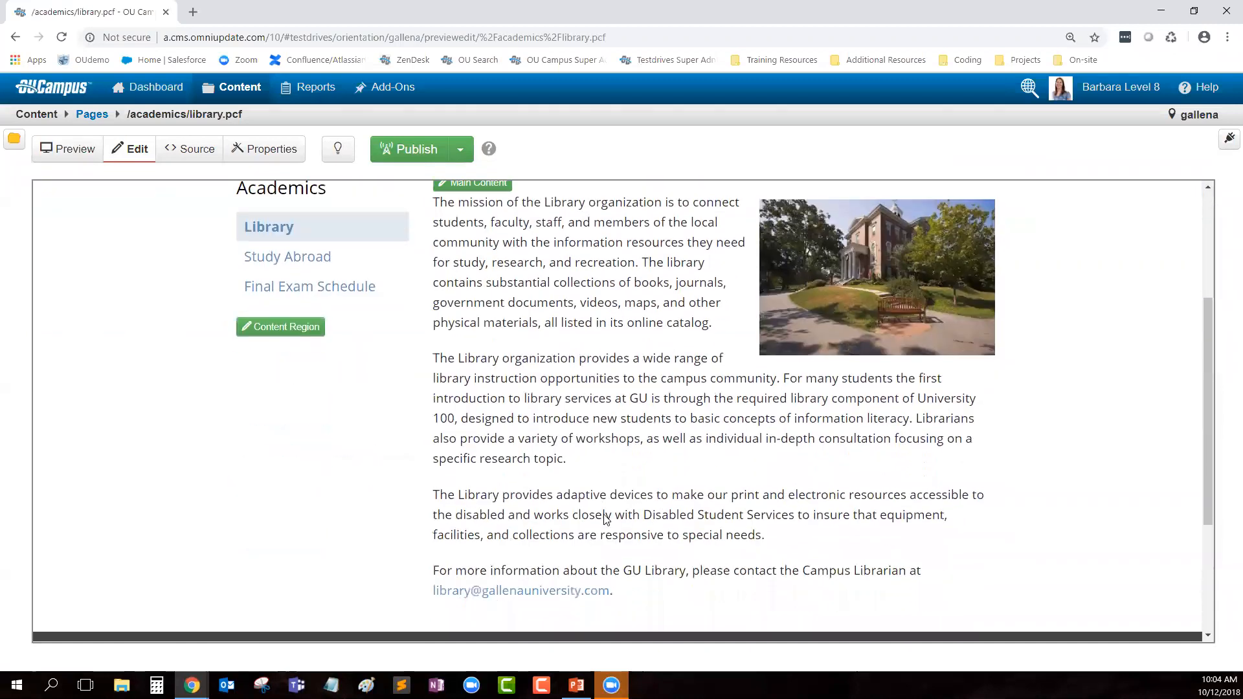
pyautogui.scroll(-3, 606, 518)
pyautogui.scroll(10, 518, 453)
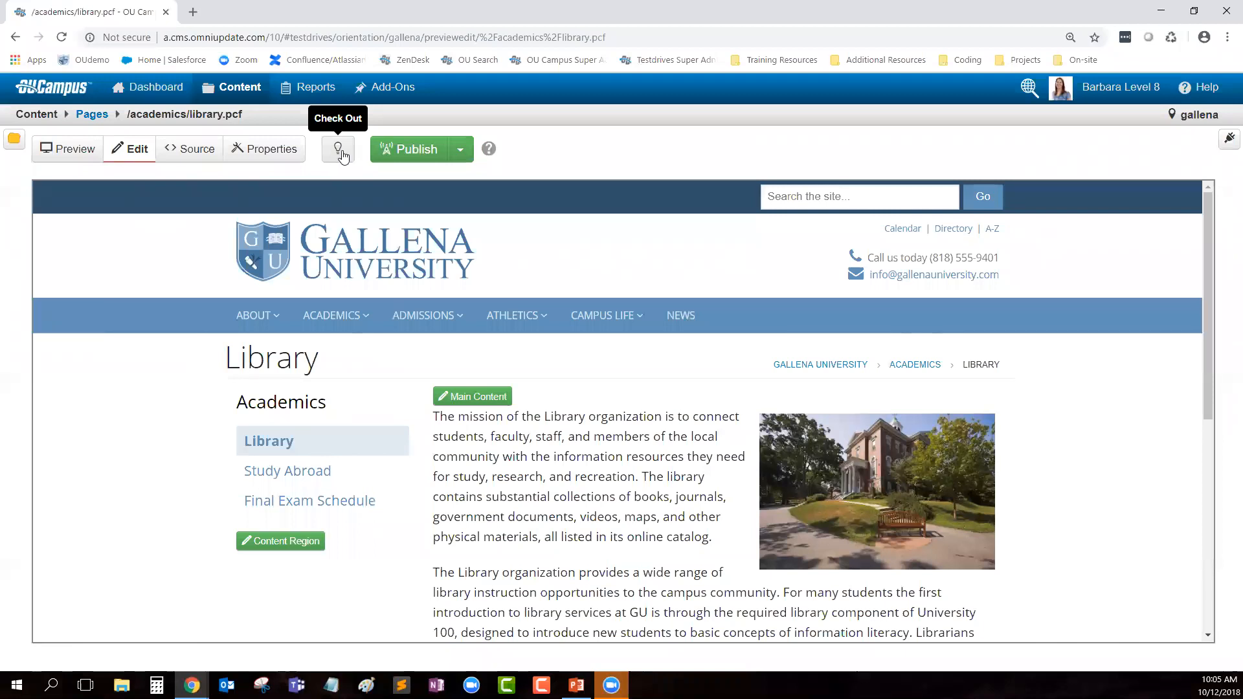
# Step: Check the page out and back in, then open the Main Content region in the WYSIWYG editor
pyautogui.click(337, 151)
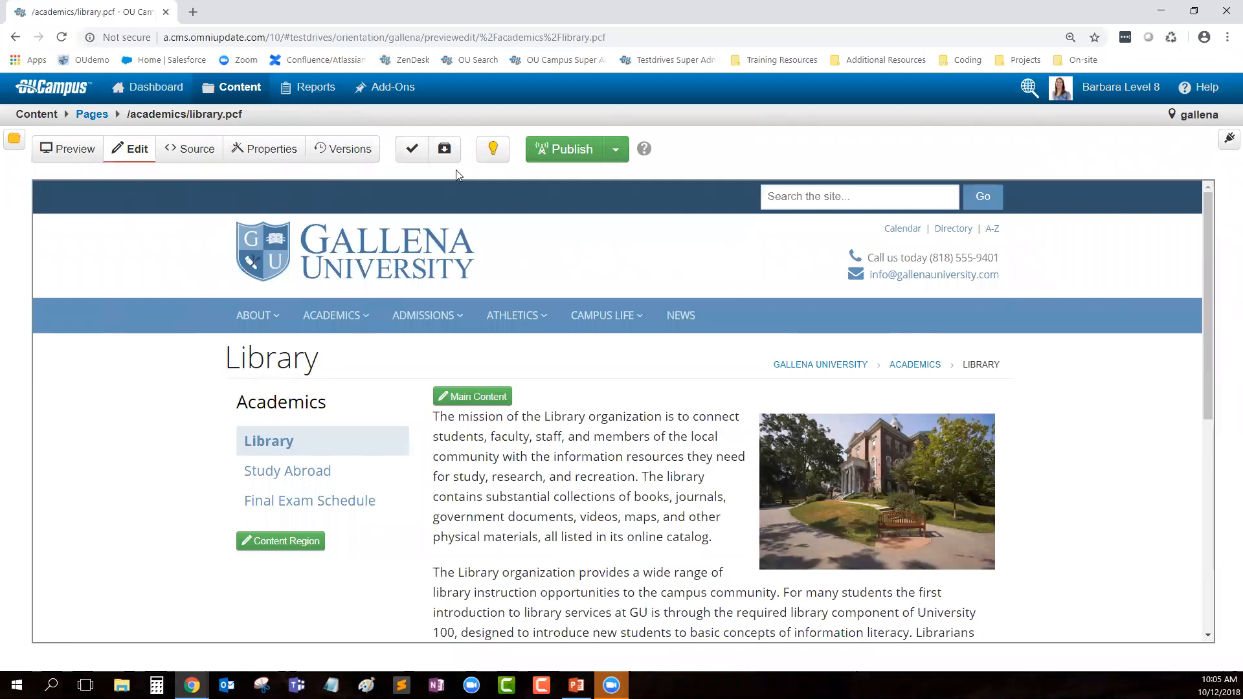
pyautogui.click(495, 157)
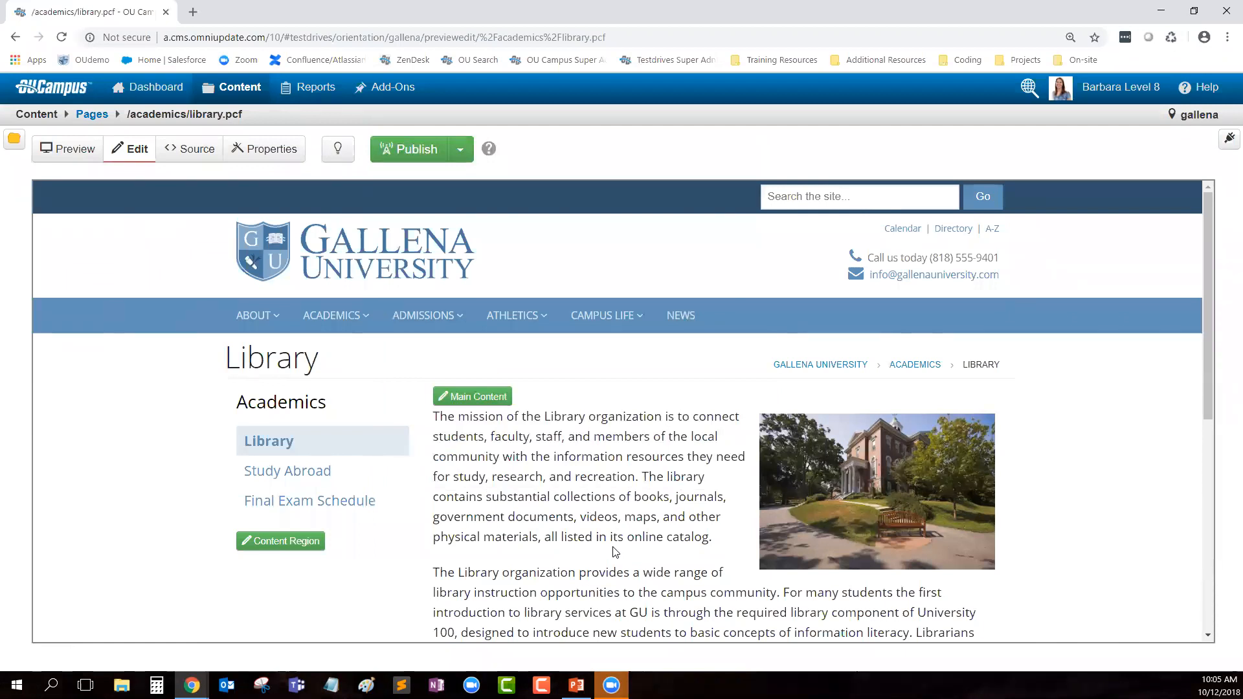
pyautogui.scroll(-1, 607, 516)
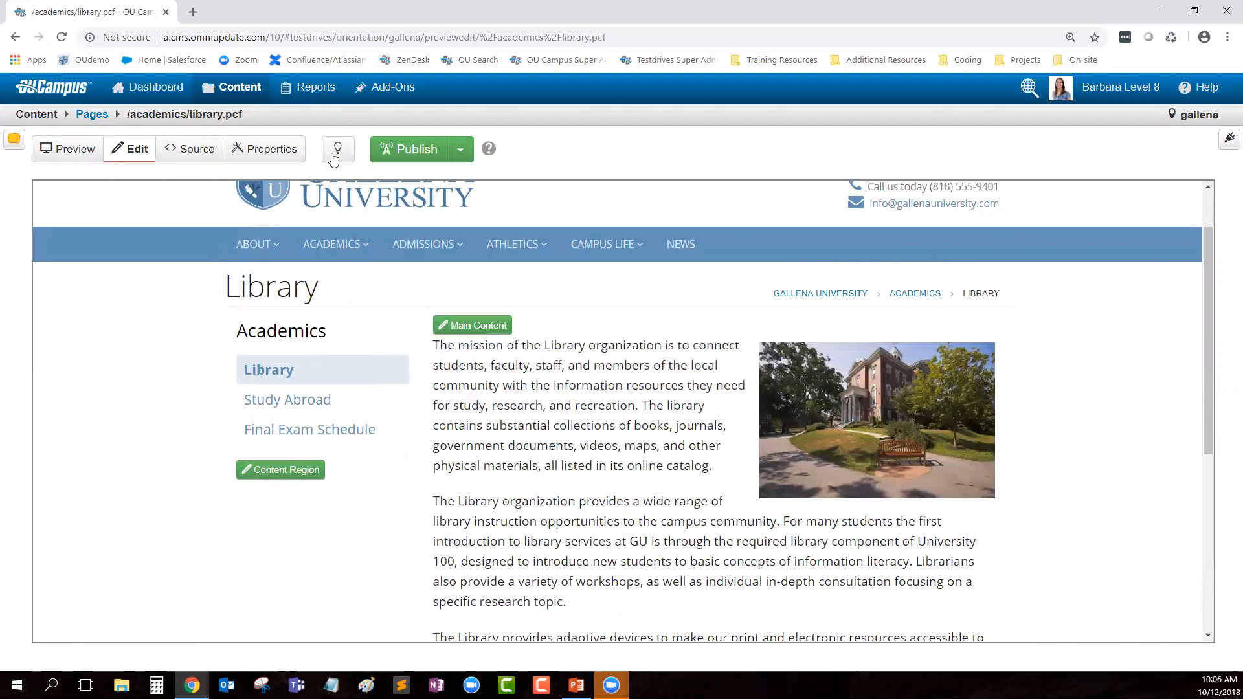
pyautogui.moveTo(335, 244)
pyautogui.click(435, 319)
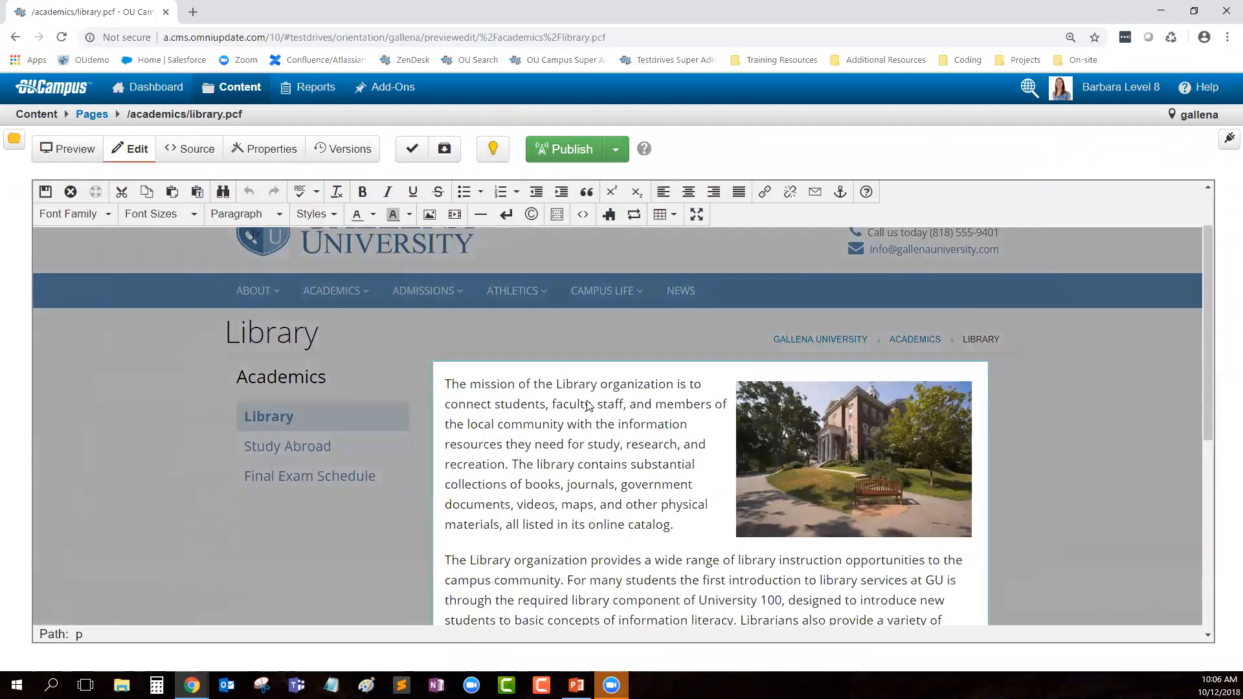
# Step: Look over the mission paragraph and library photo, then zoom the browser to 125%
pyautogui.scroll(-2, 592, 408)
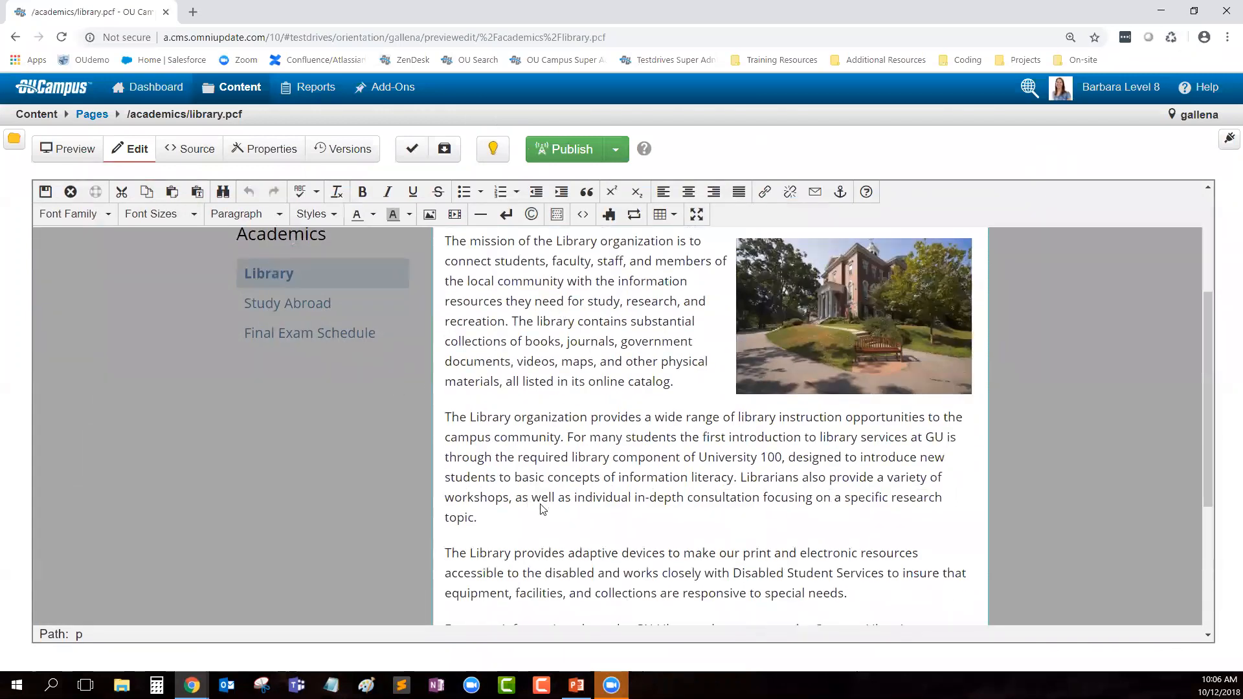
pyautogui.scroll(3, 543, 505)
pyautogui.scroll(-8, 998, 495)
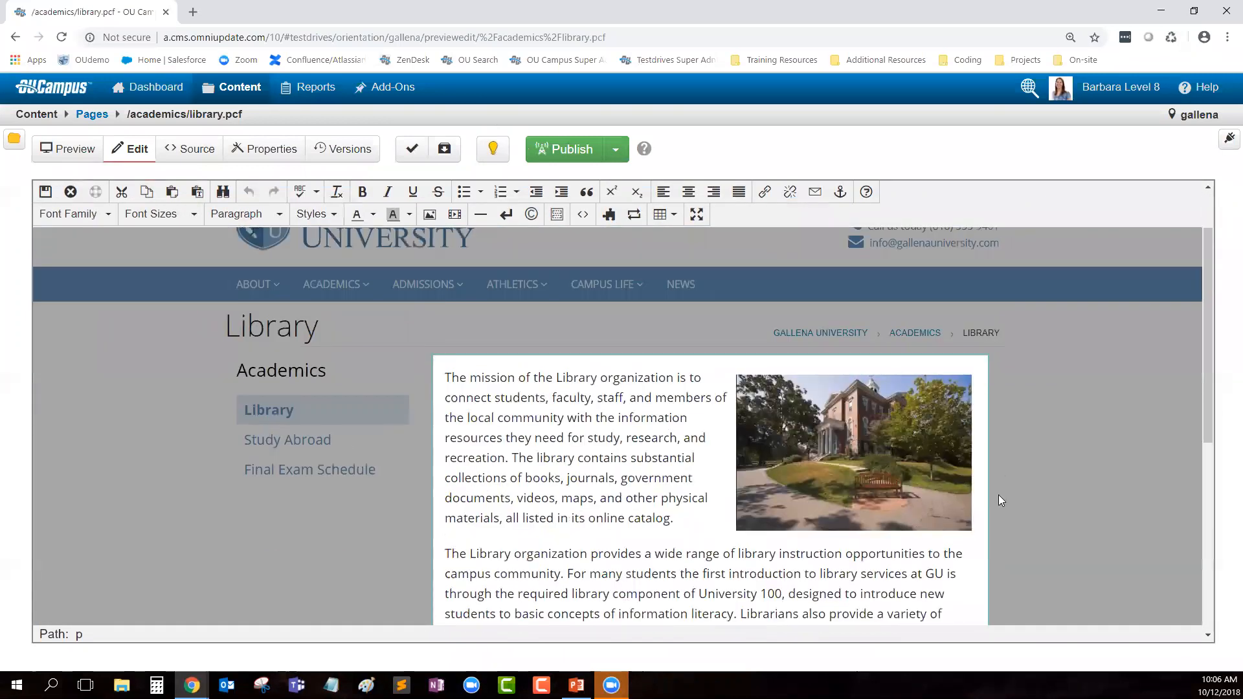
pyautogui.scroll(8, 409, 447)
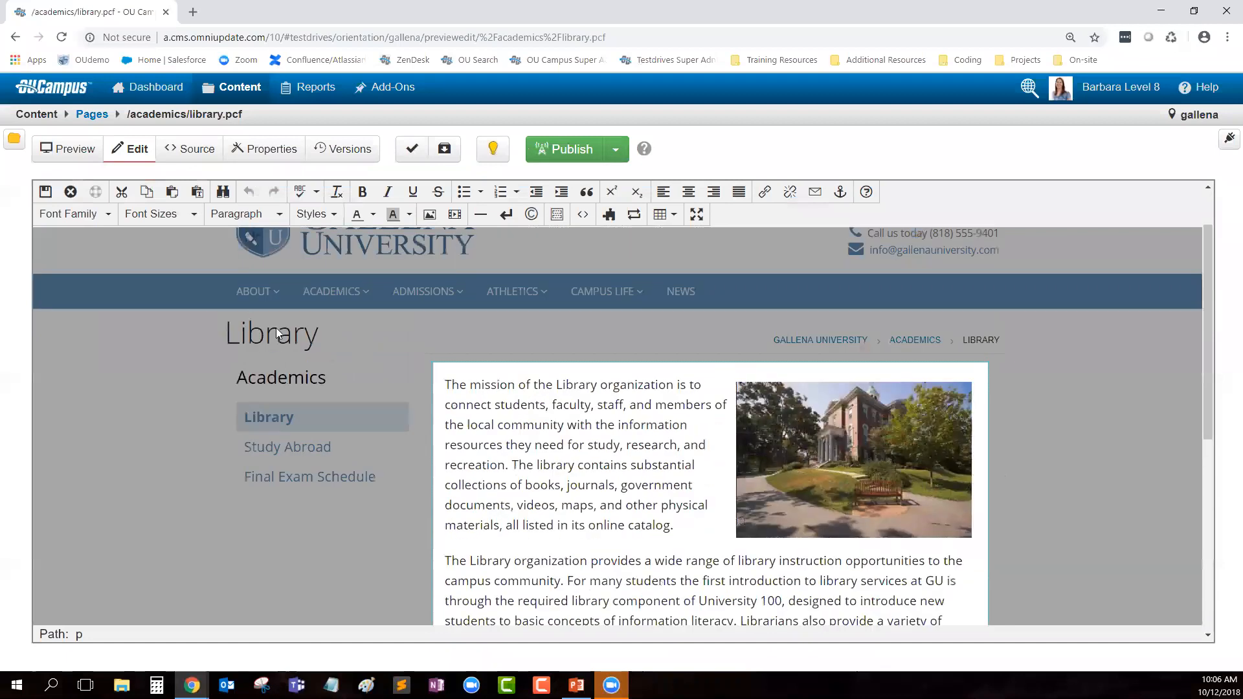
pyautogui.scroll(-2, 619, 444)
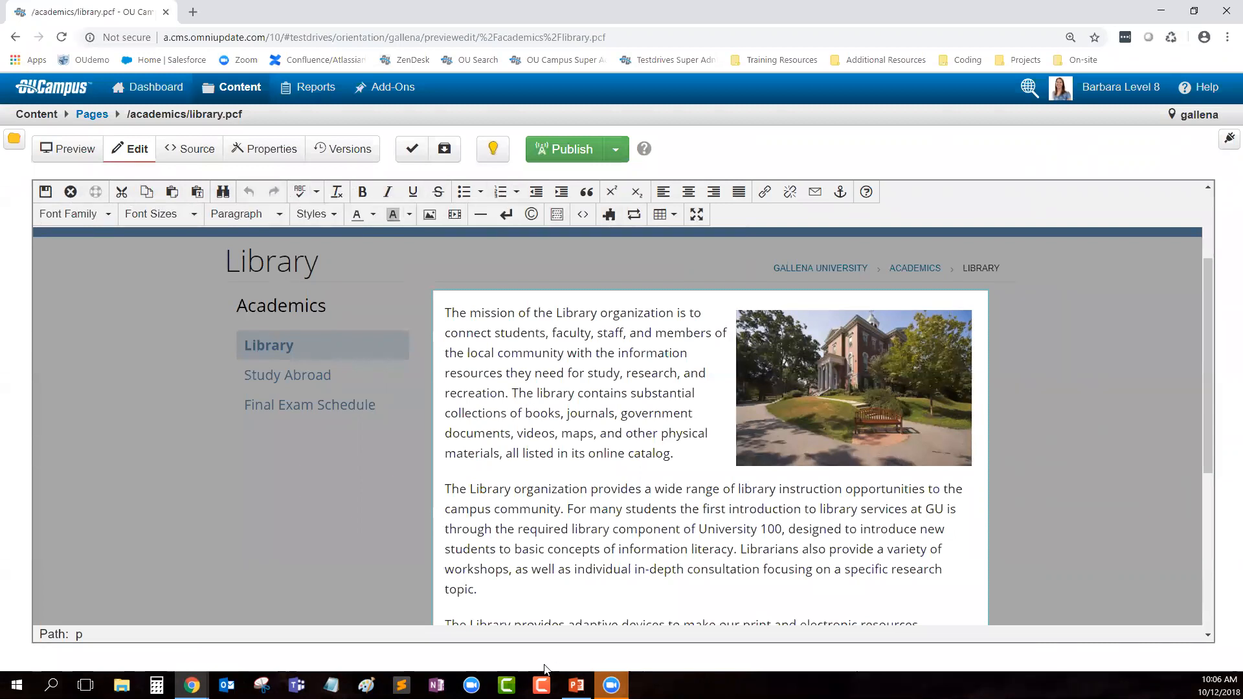
pyautogui.hotkey('ctrl', '+')
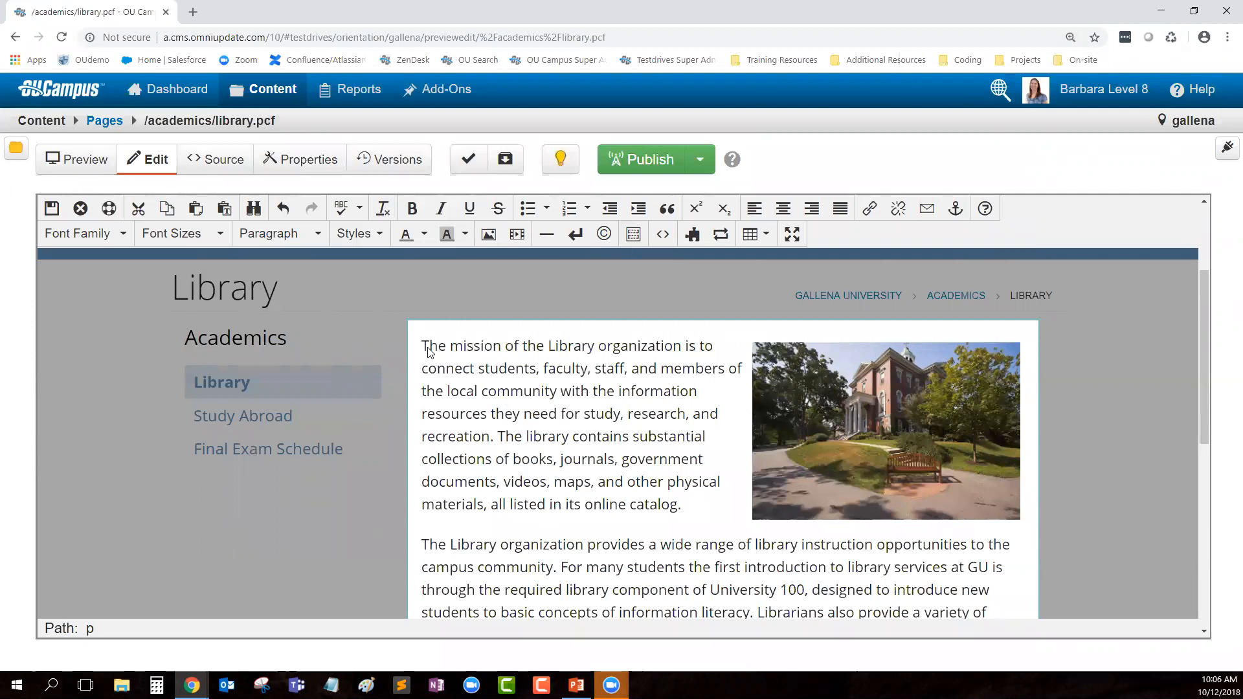
# Step: Insert the library's title above the first paragraph and format it as Heading 2
pyautogui.press('Return')
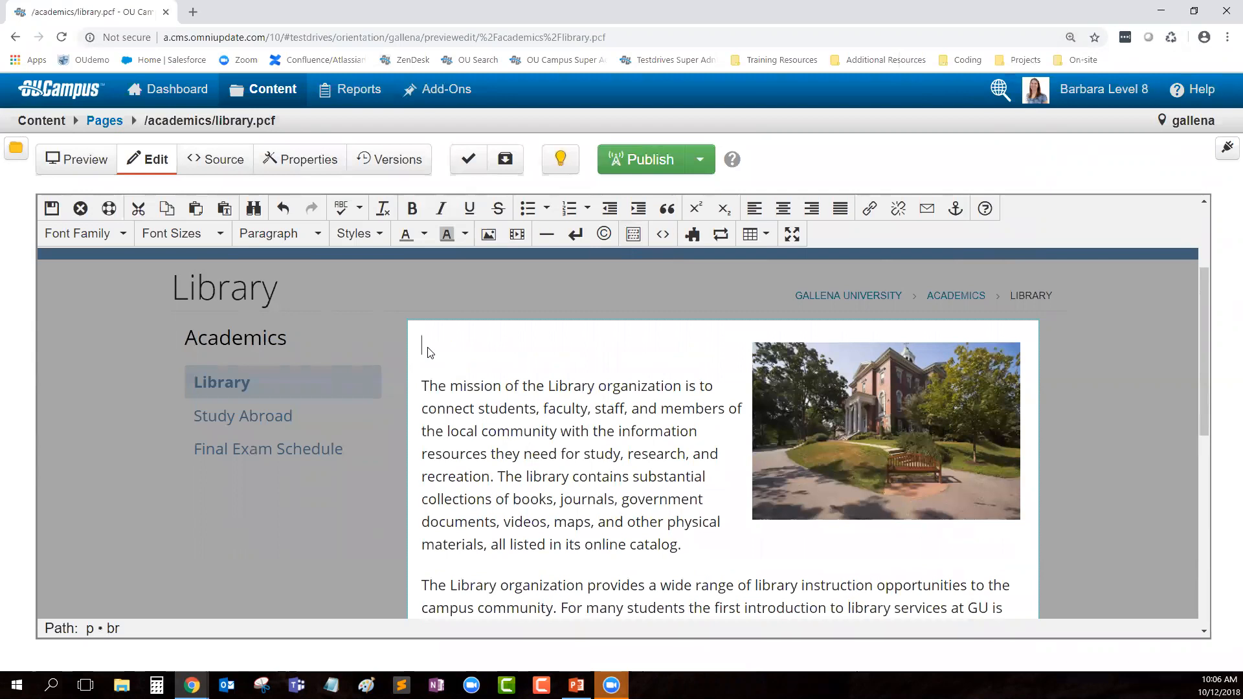
pyautogui.write('Barbara McQuillan Library')
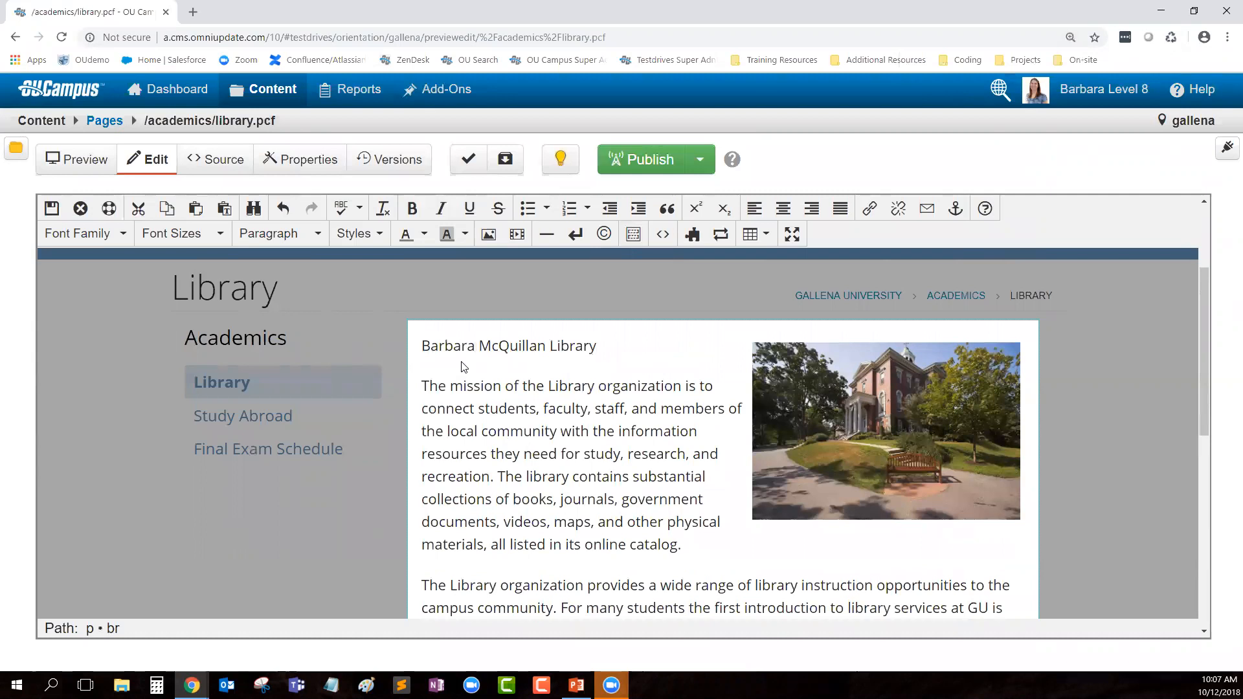
pyautogui.moveTo(598, 346); pyautogui.dragTo(422, 357)
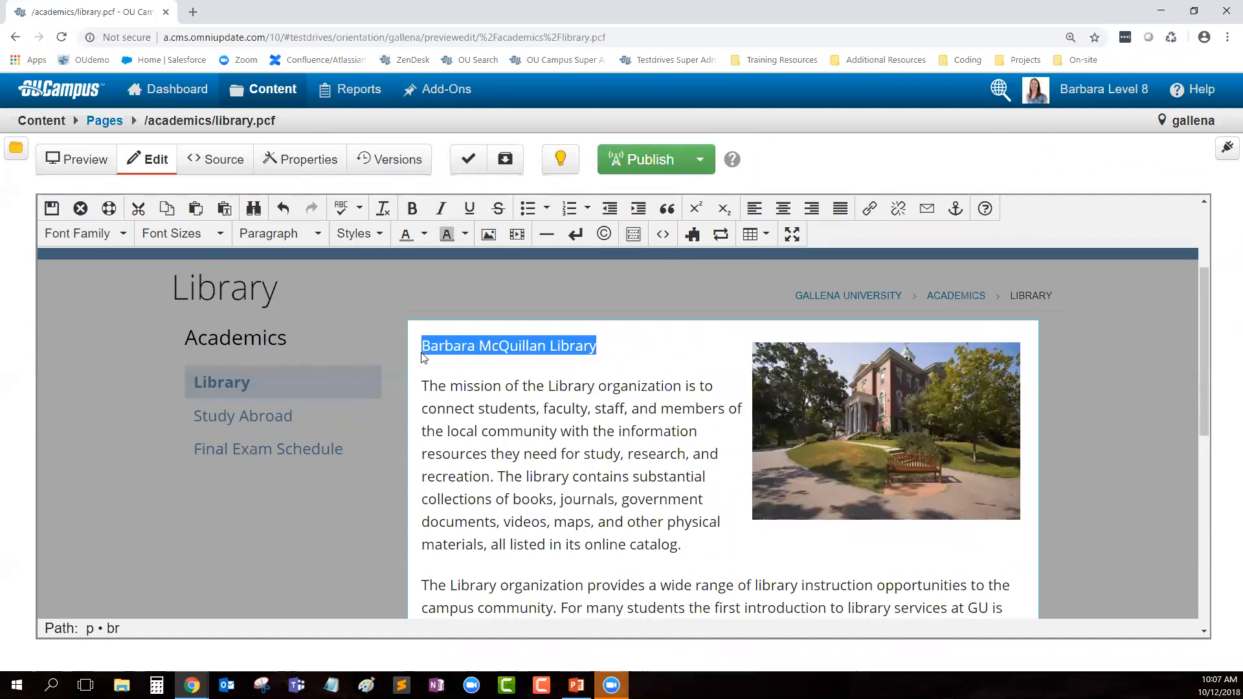
pyautogui.click(280, 243)
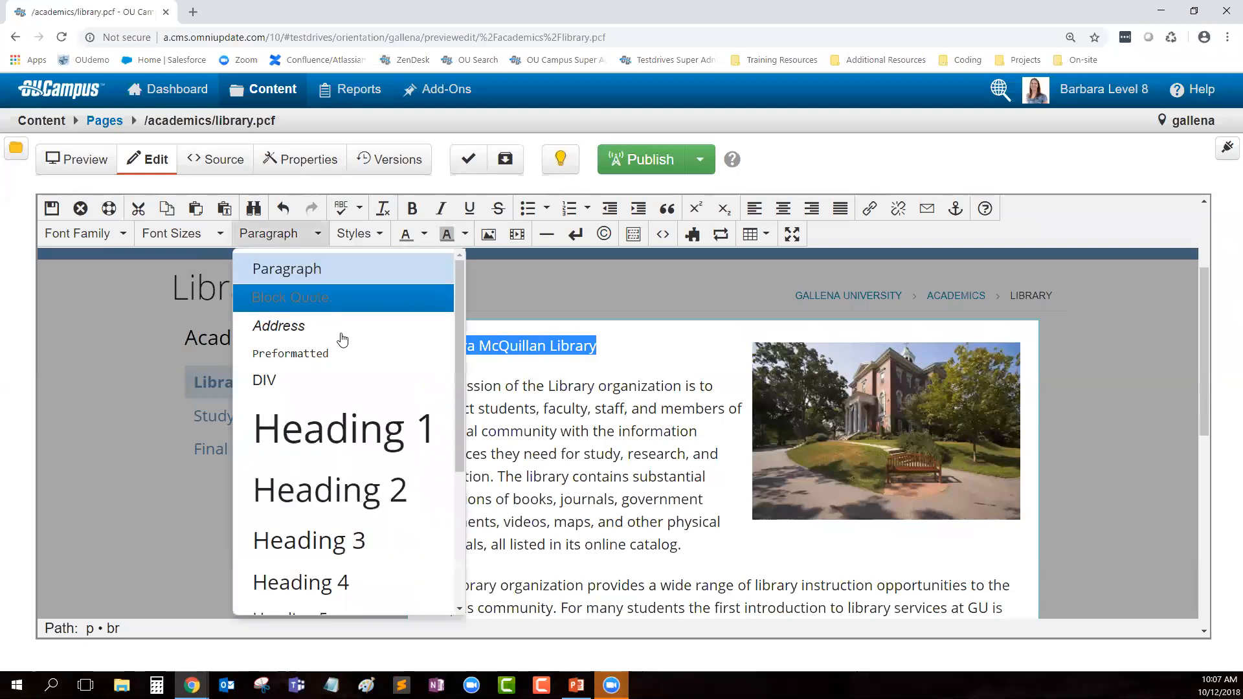
pyautogui.click(359, 505)
pyautogui.click(567, 516)
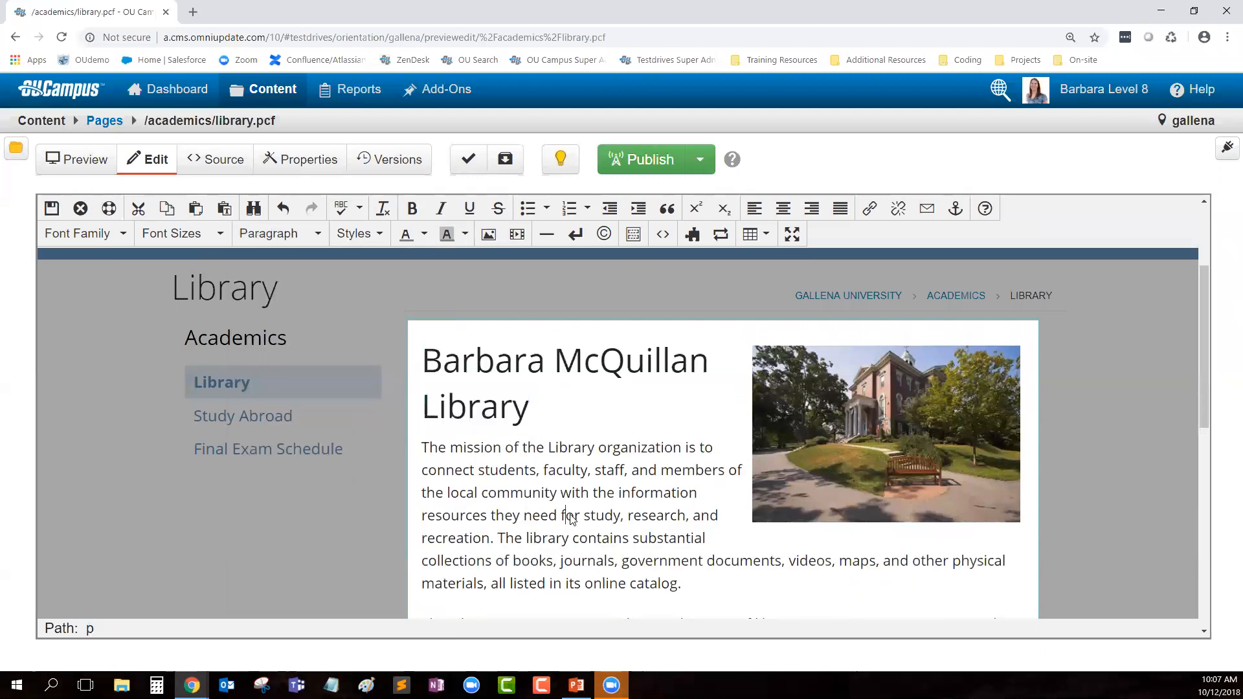
# Step: Append 'This content was added.' to the end of the first paragraph
pyautogui.scroll(-1, 622, 547)
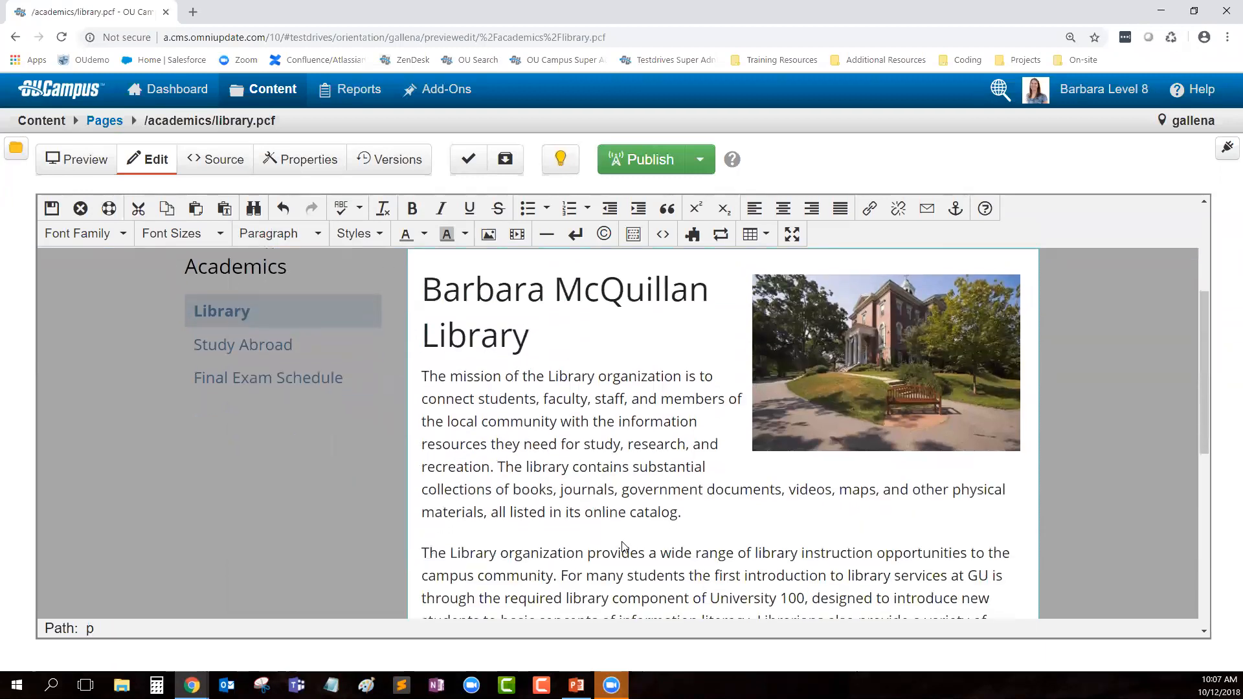
pyautogui.click(694, 515)
pyautogui.write('This content was added.')
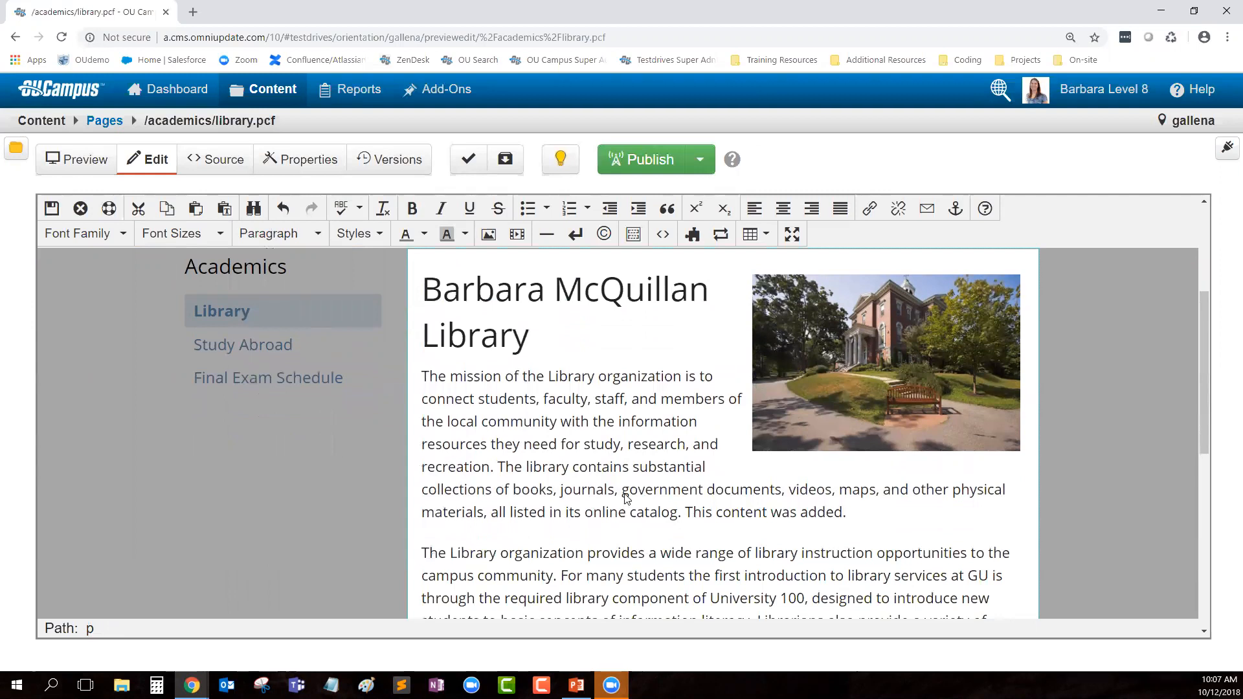
# Step: Delete ', all listed in its online catalog' from the mission paragraph
pyautogui.click(678, 516)
pyautogui.moveTo(678, 516); pyautogui.dragTo(490, 519)
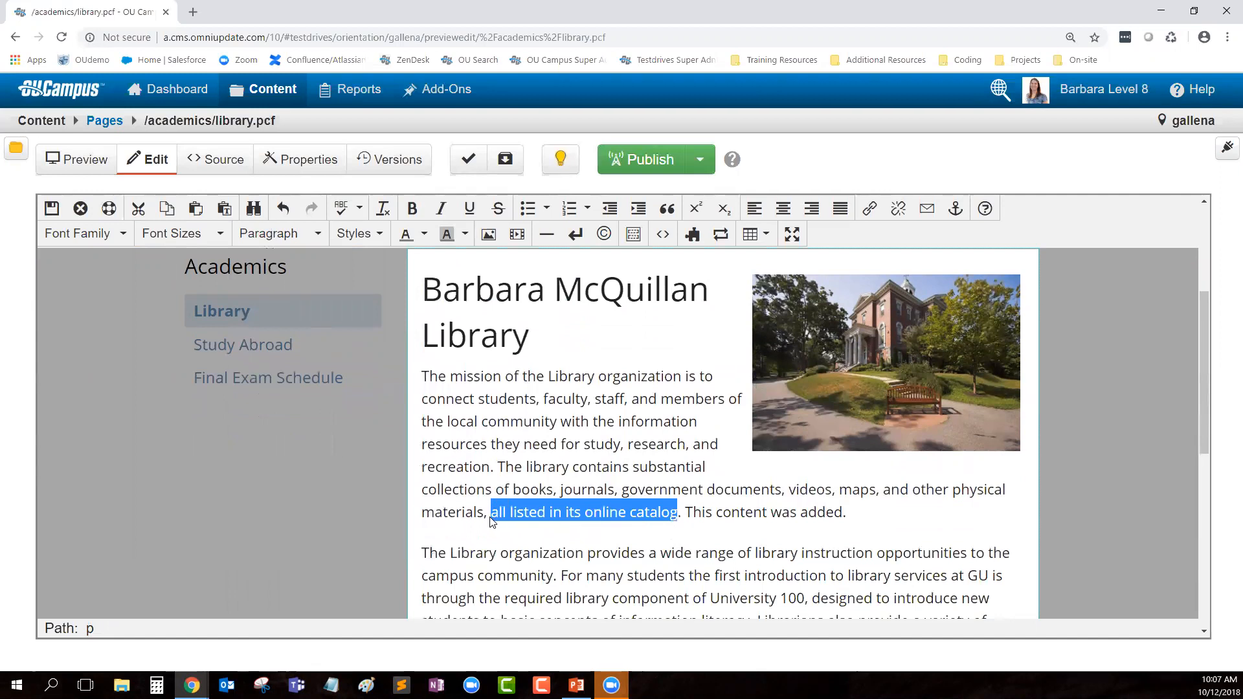
pyautogui.press('BackSpace')
pyautogui.press('BackSpace')
pyautogui.press('BackSpace')
# Step: Using the toolbar, bold 'community', italicize 'the' and underline 'resources'
pyautogui.click(556, 466)
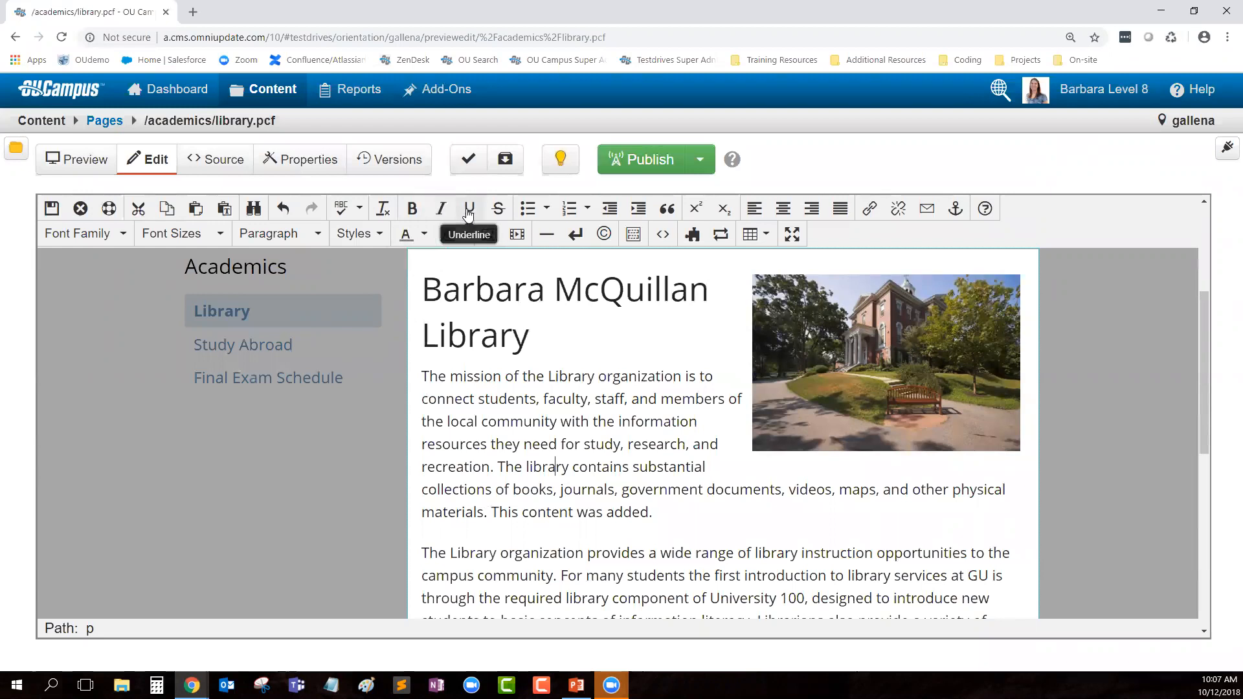
pyautogui.doubleClick(529, 424)
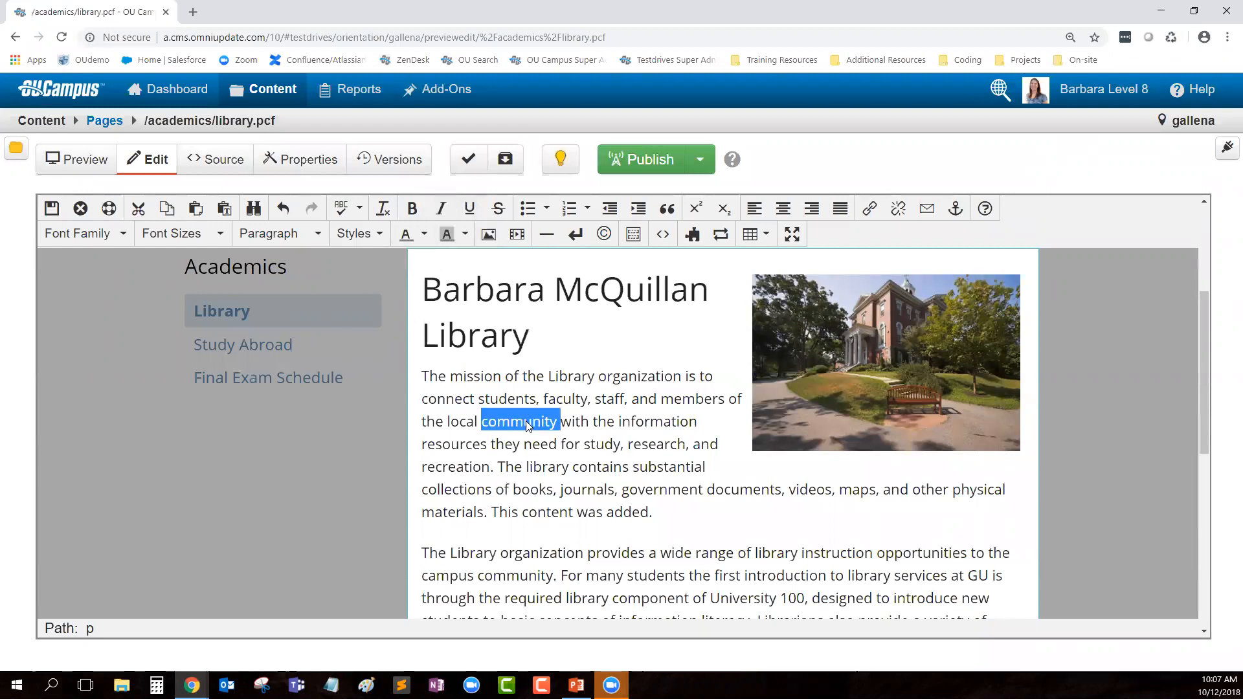
pyautogui.click(412, 207)
pyautogui.doubleClick(608, 422)
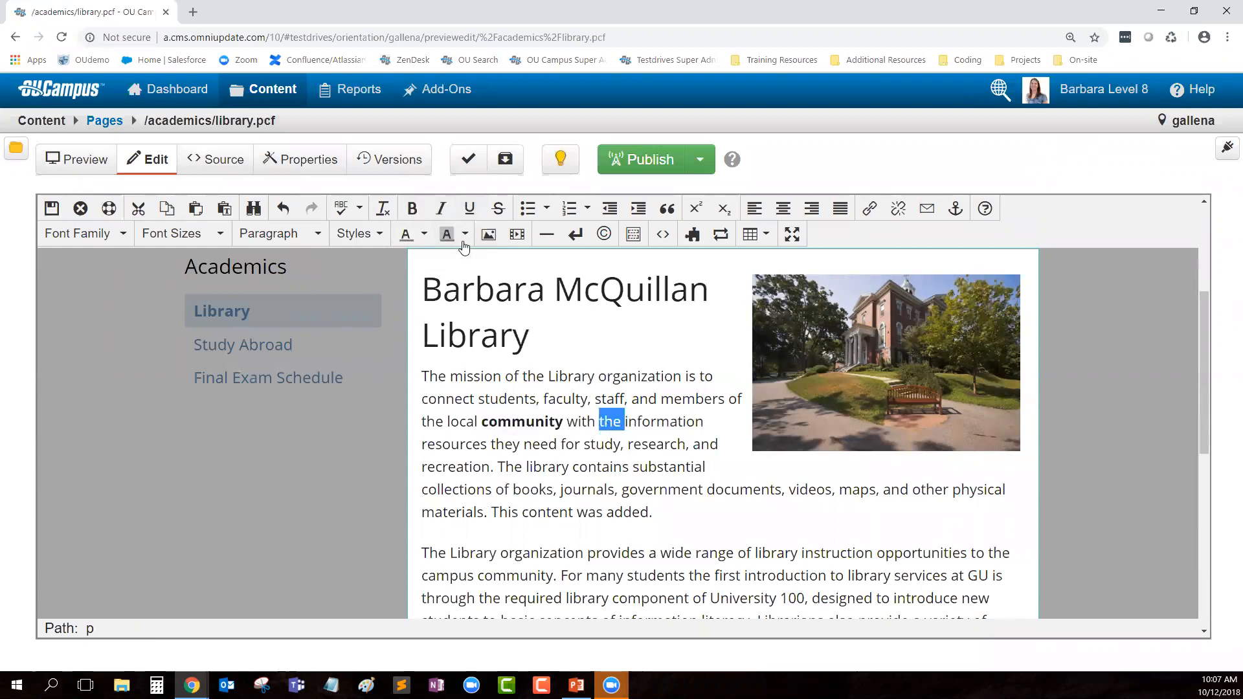
pyautogui.click(441, 207)
pyautogui.doubleClick(461, 445)
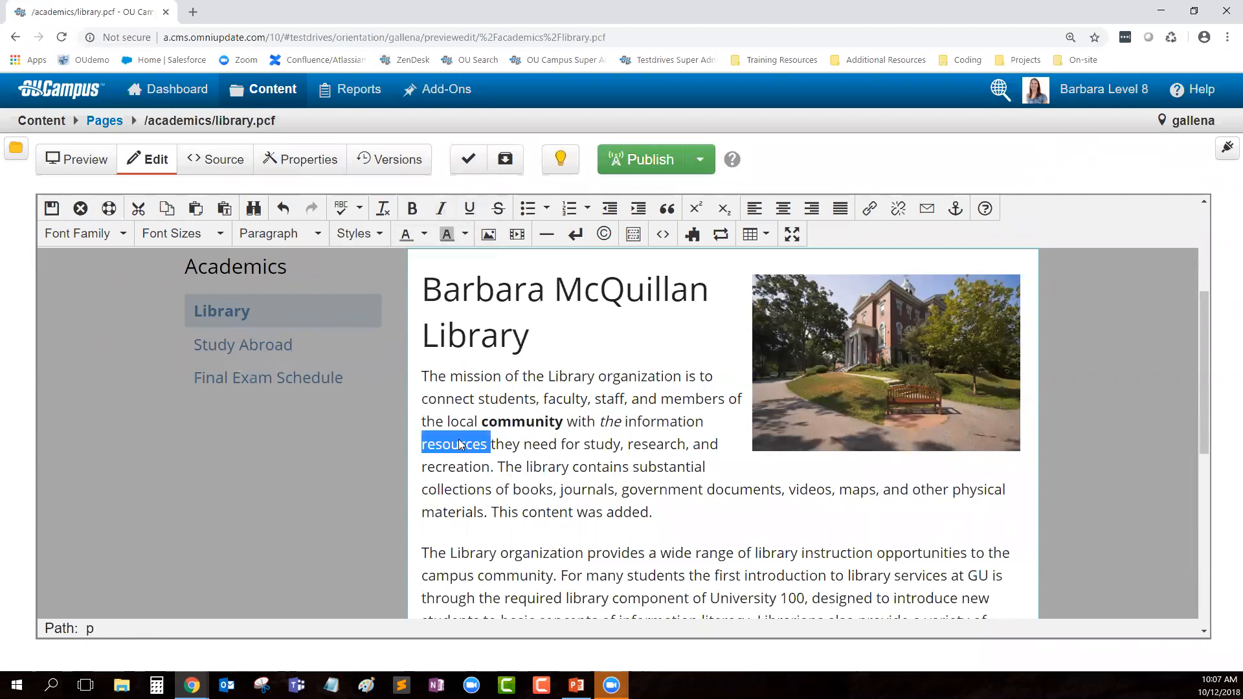
pyautogui.click(469, 207)
pyautogui.click(610, 467)
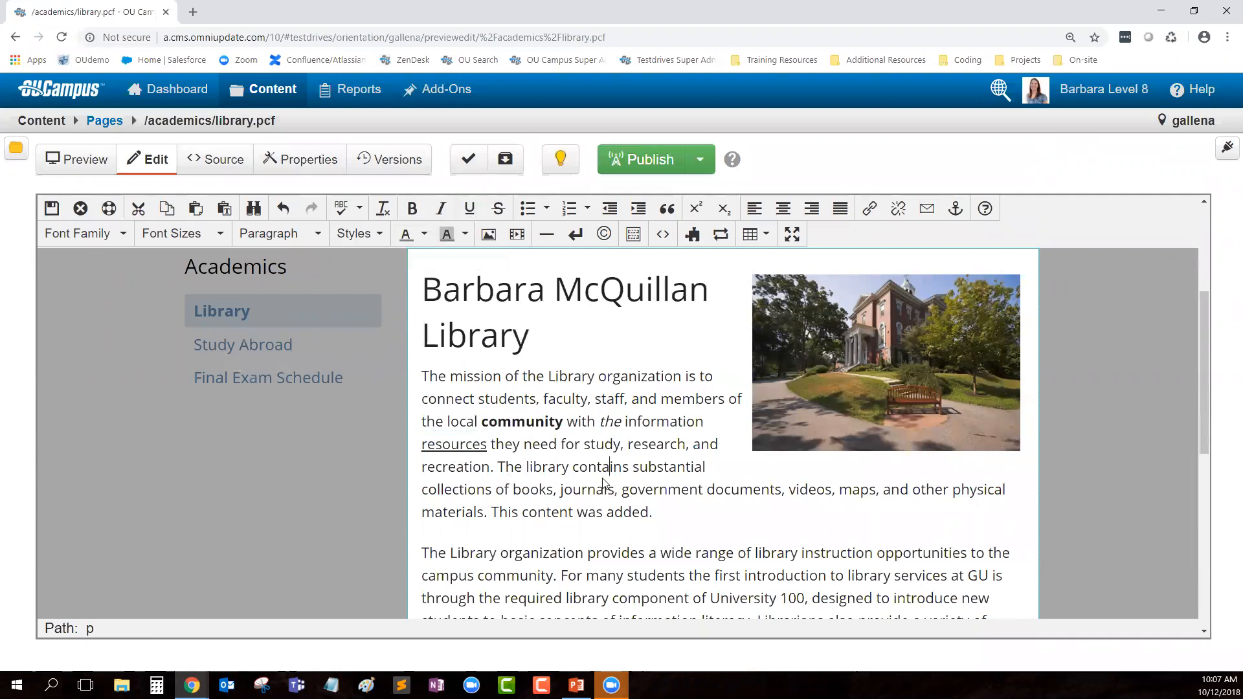
# Step: Bold 'need', italicize 'study', underline 'and' with shortcuts, then save and exit
pyautogui.doubleClick(550, 449)
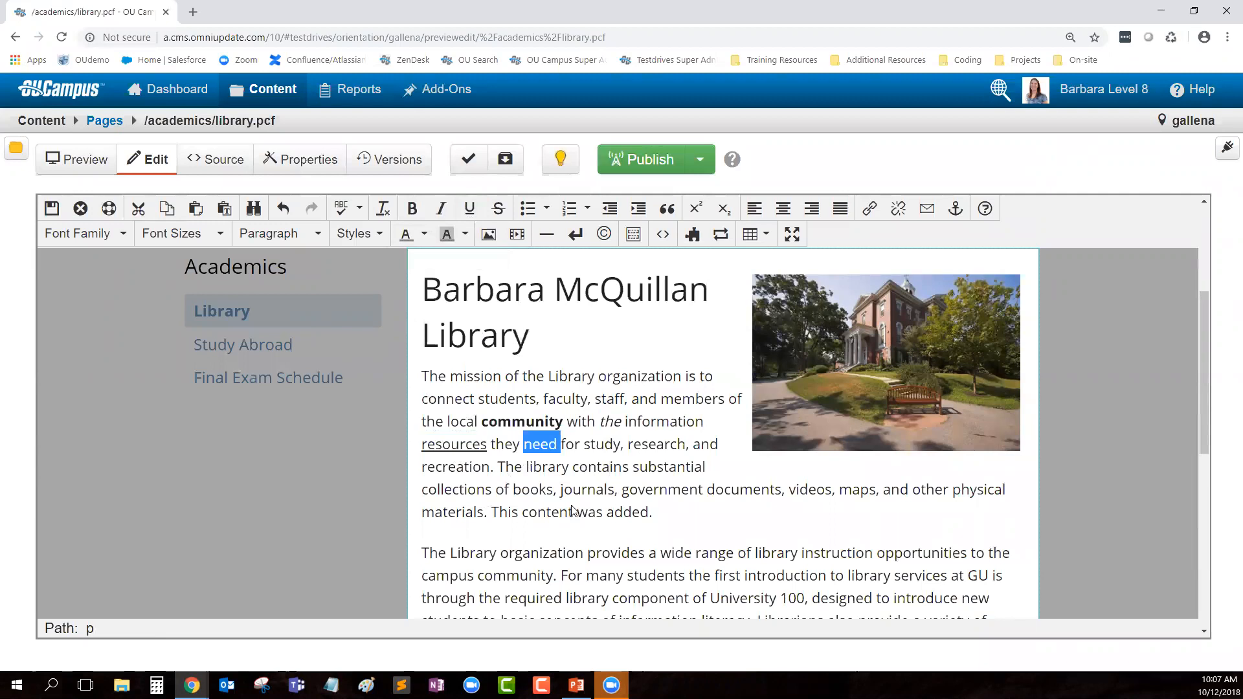
pyautogui.hotkey('ctrl', 'b')
pyautogui.doubleClick(598, 446)
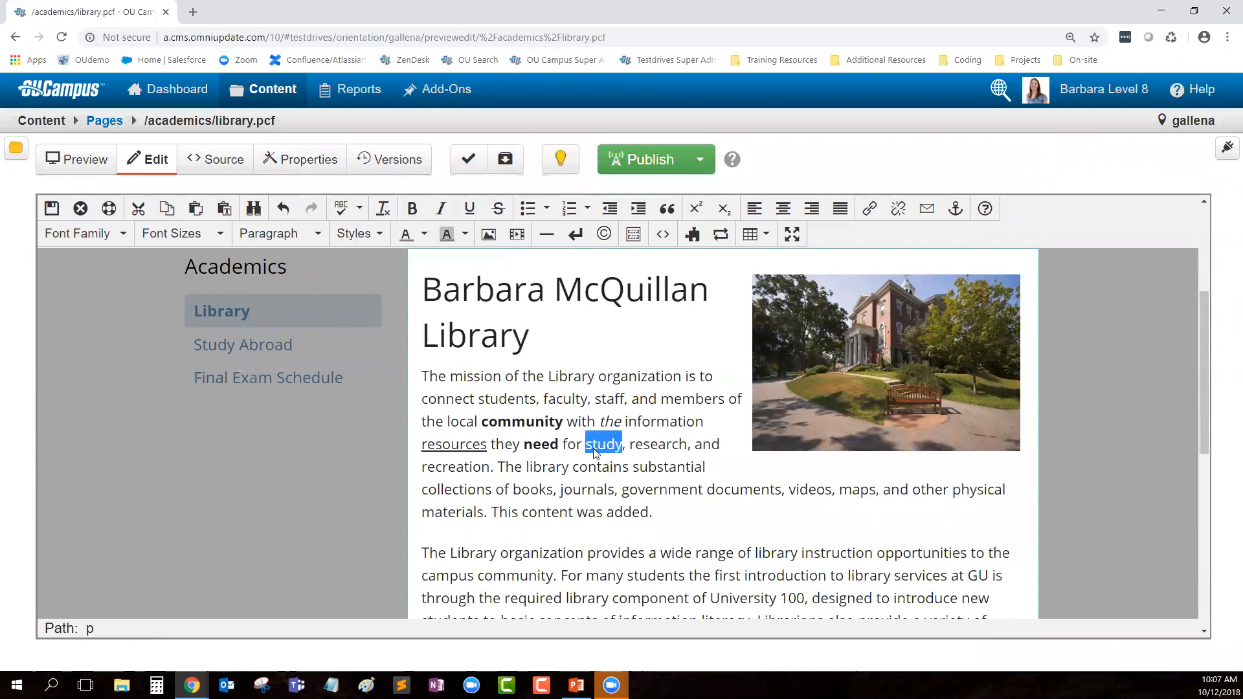
pyautogui.hotkey('ctrl', 'i')
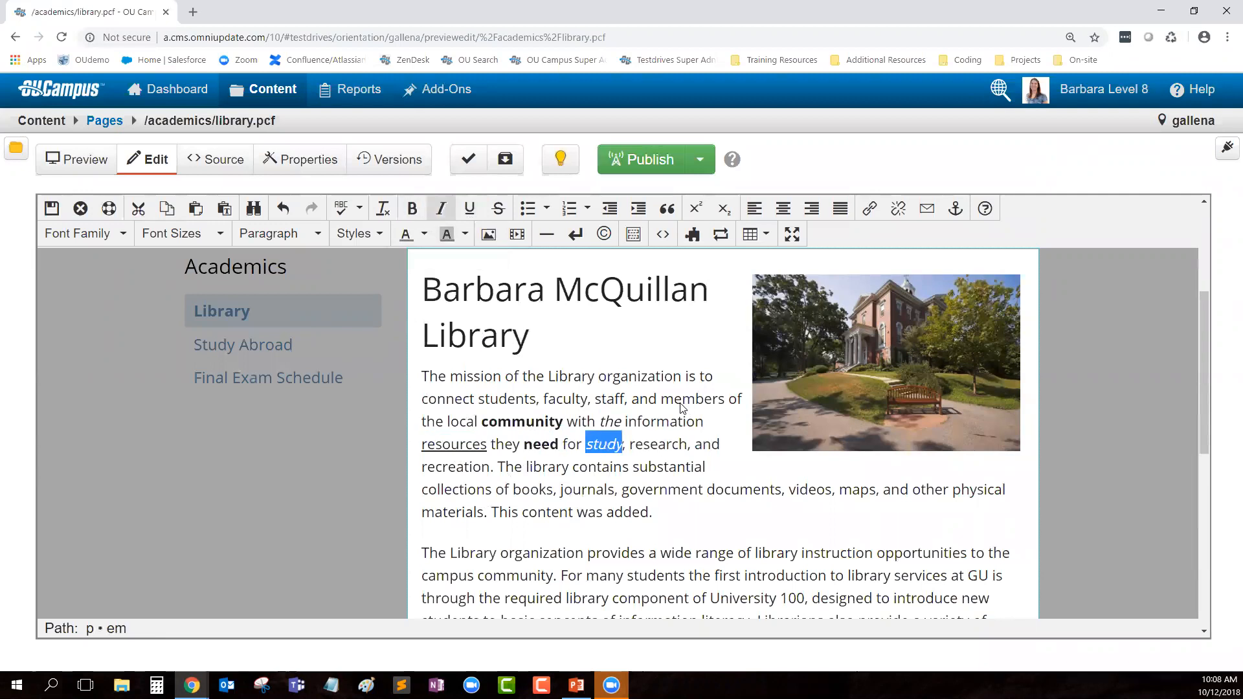
pyautogui.doubleClick(702, 444)
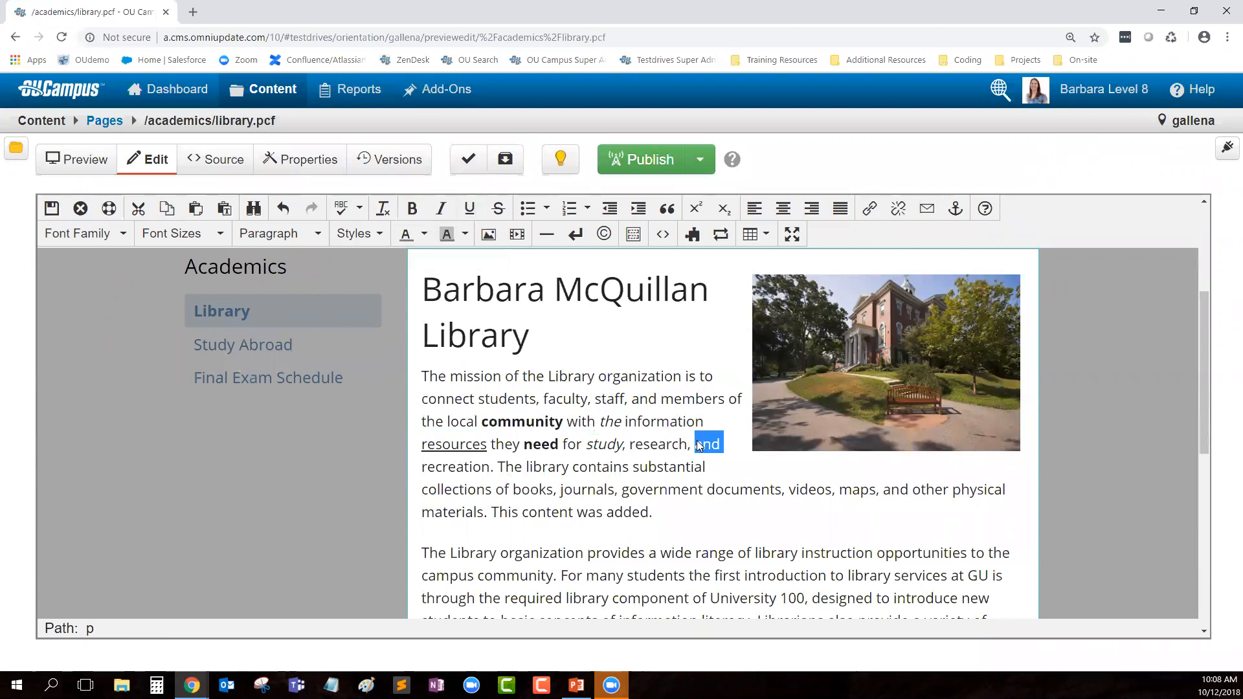
pyautogui.hotkey('ctrl', 'u')
pyautogui.click(746, 493)
pyautogui.scroll(1, 680, 421)
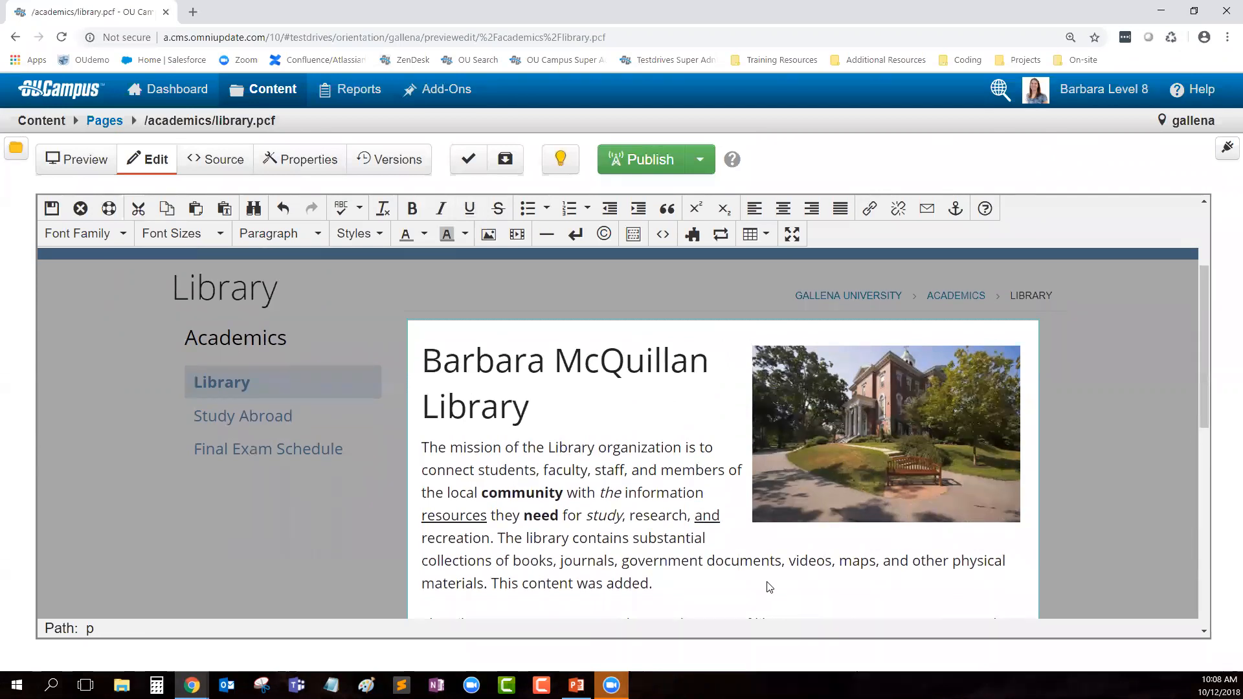
pyautogui.click(52, 212)
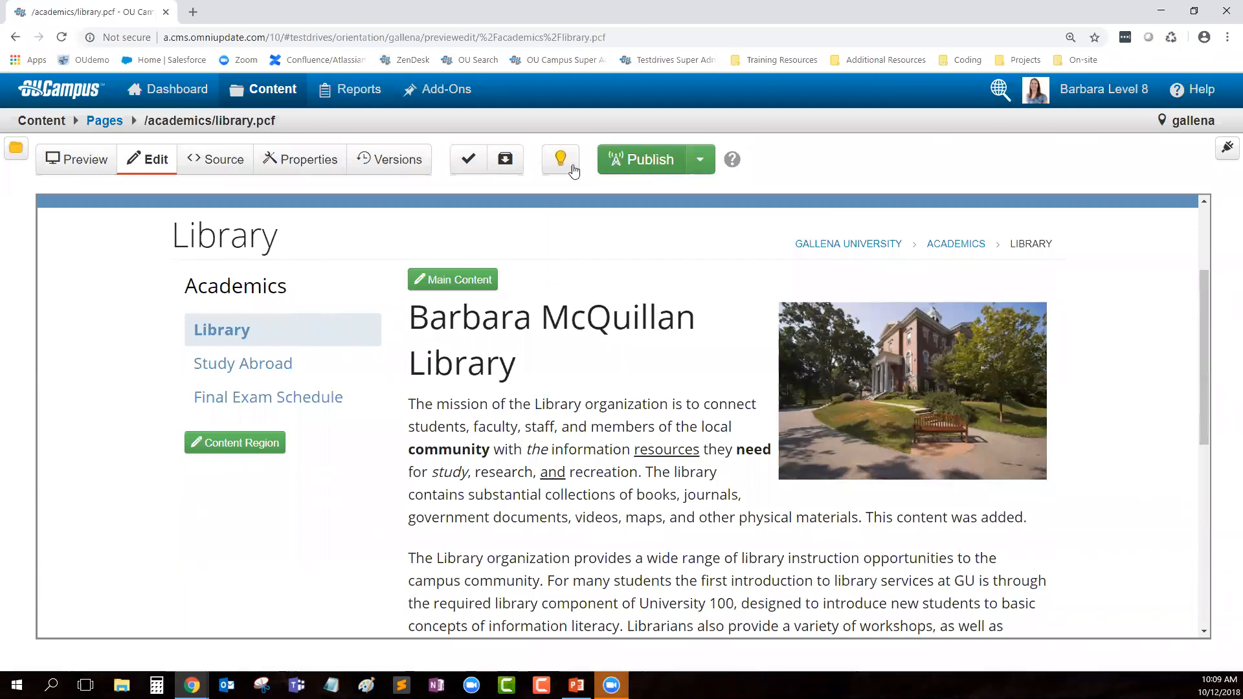
# Step: Open the page's Versions list and the viewing options for version 21
pyautogui.click(383, 159)
pyautogui.click(819, 459)
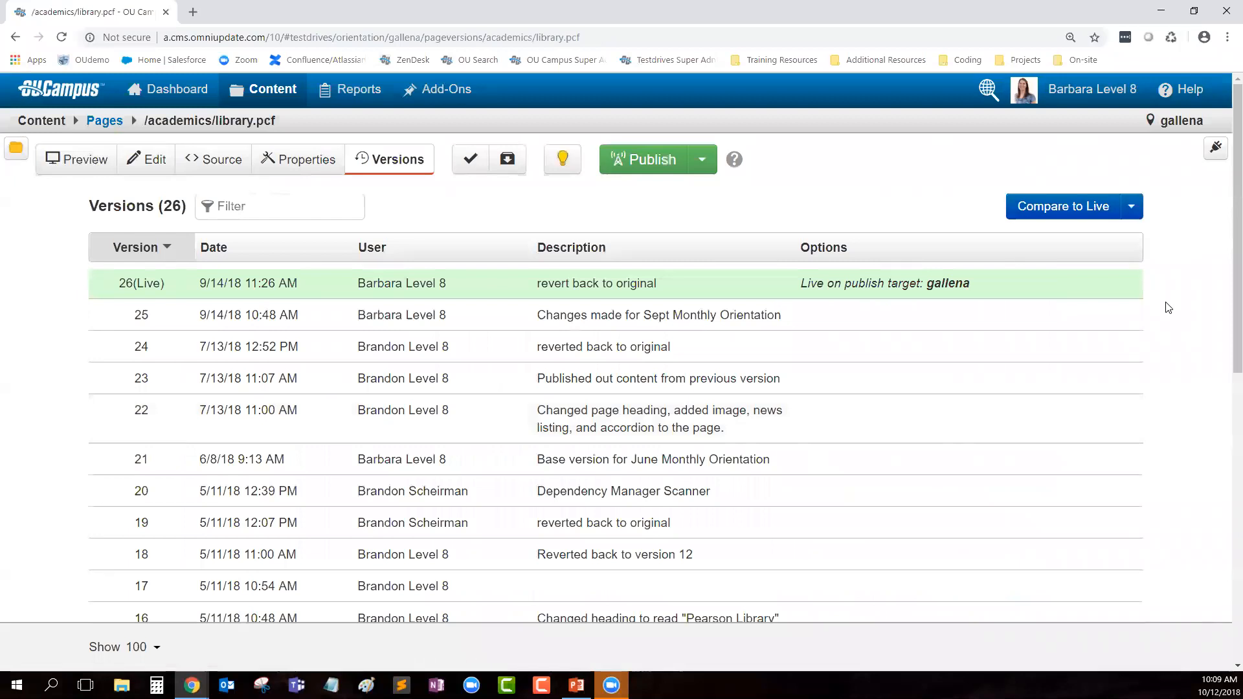
# Step: View live version 26 as a rendered page in a new tab, then return to Versions
pyautogui.scroll(-4, 660, 554)
pyautogui.scroll(-3, 660, 555)
pyautogui.scroll(6, 695, 574)
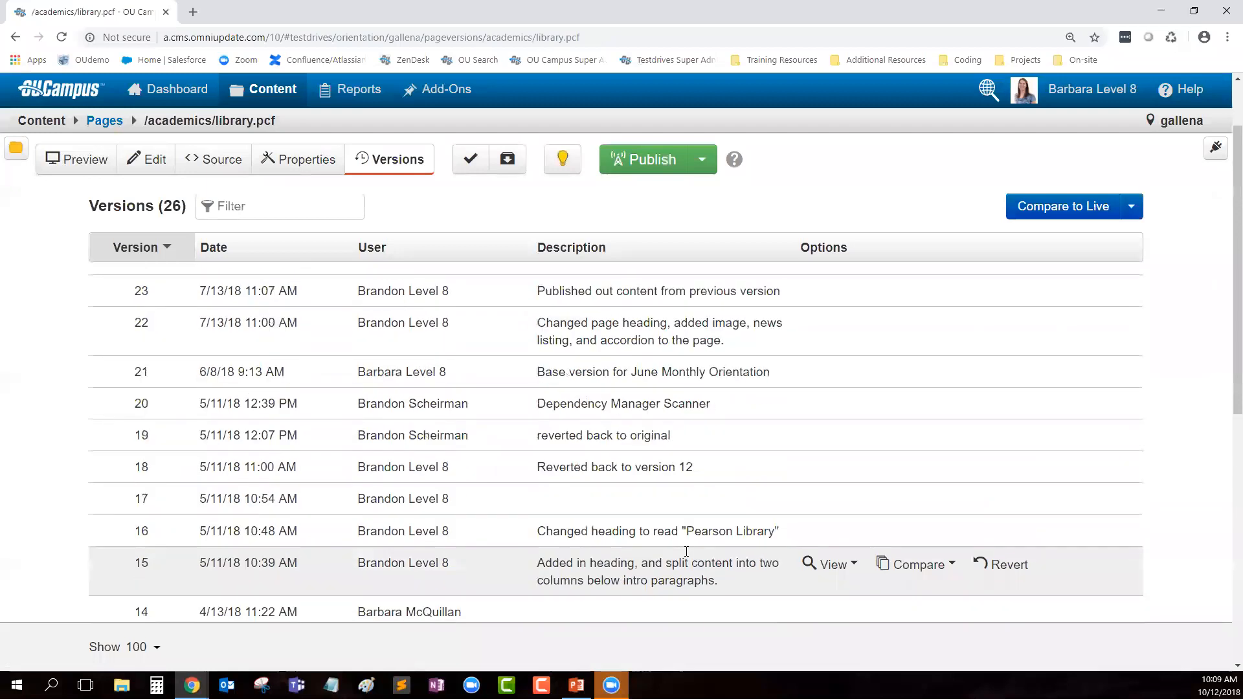
pyautogui.scroll(3, 686, 551)
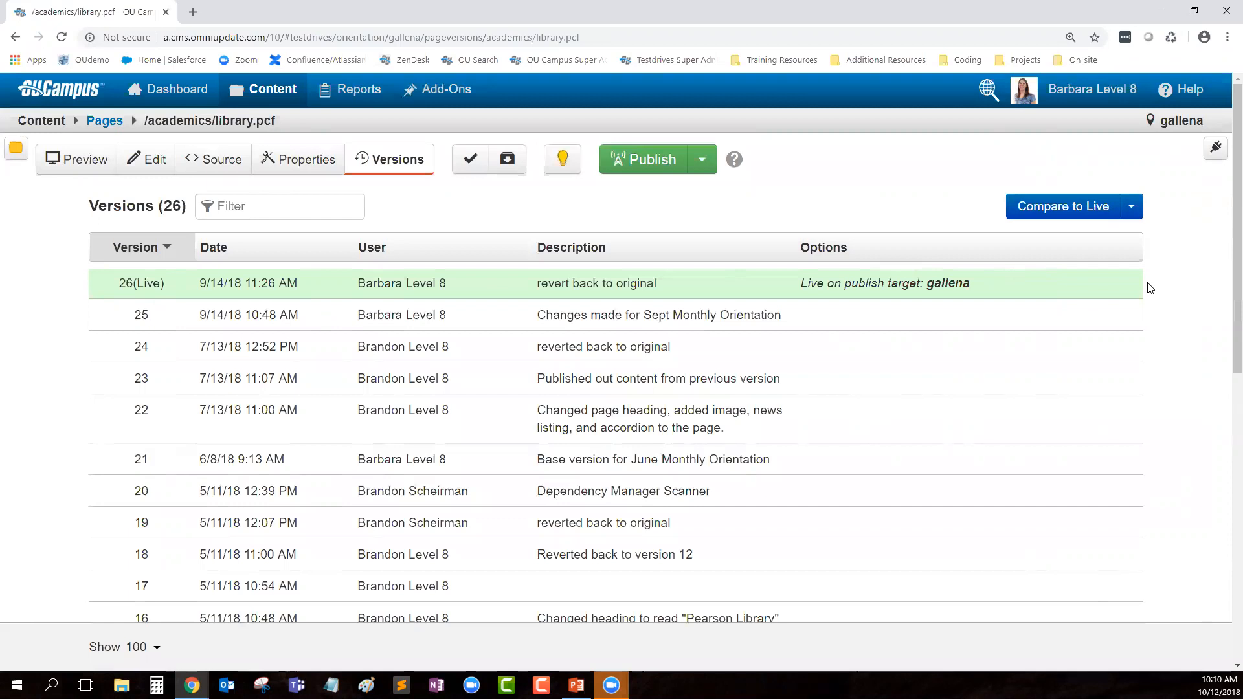
pyautogui.moveTo(1103, 291)
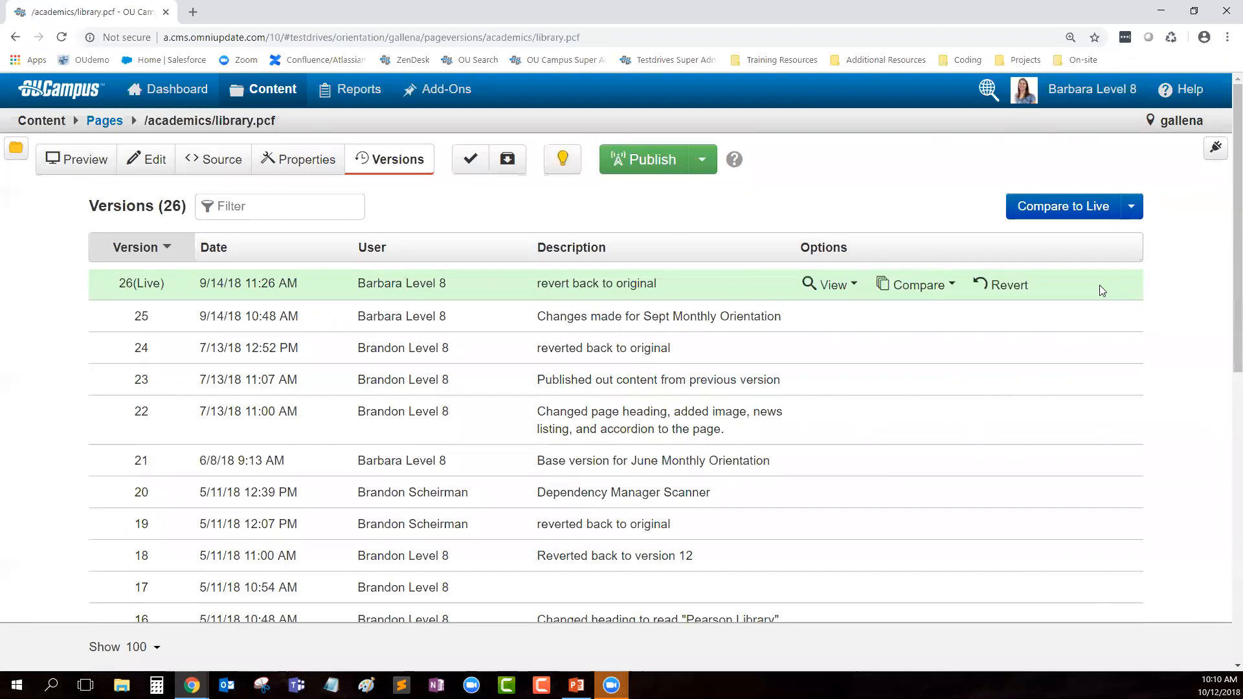
pyautogui.click(832, 286)
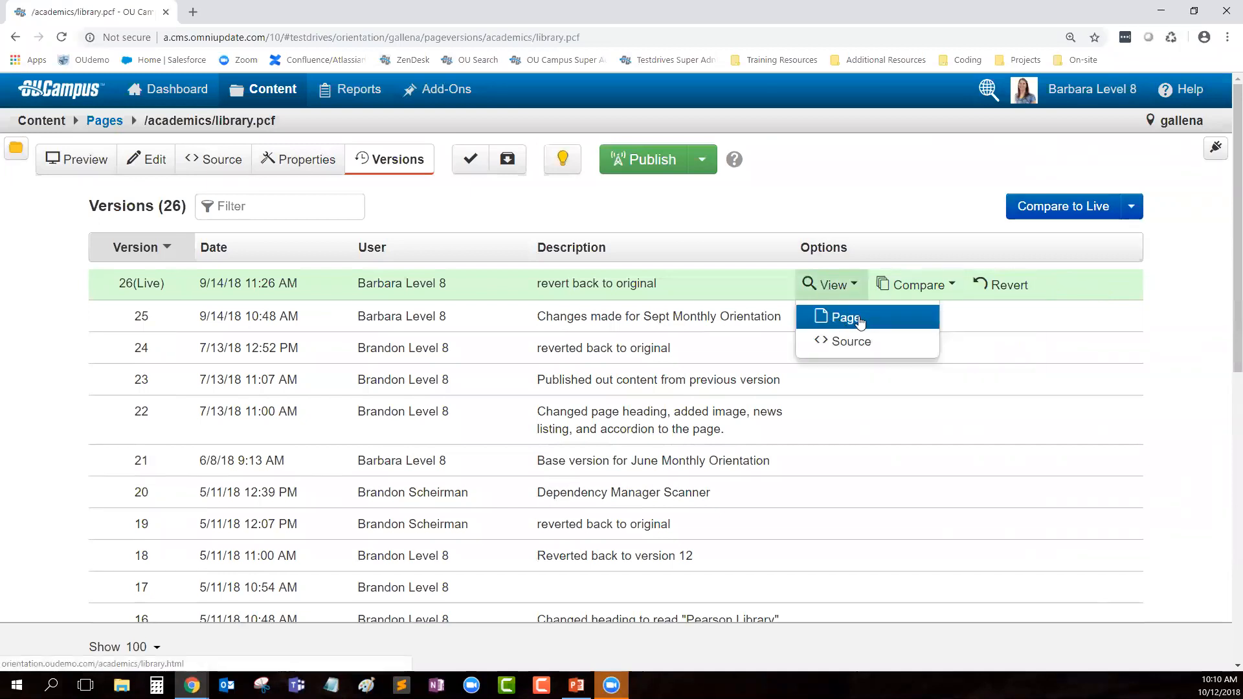
pyautogui.click(838, 318)
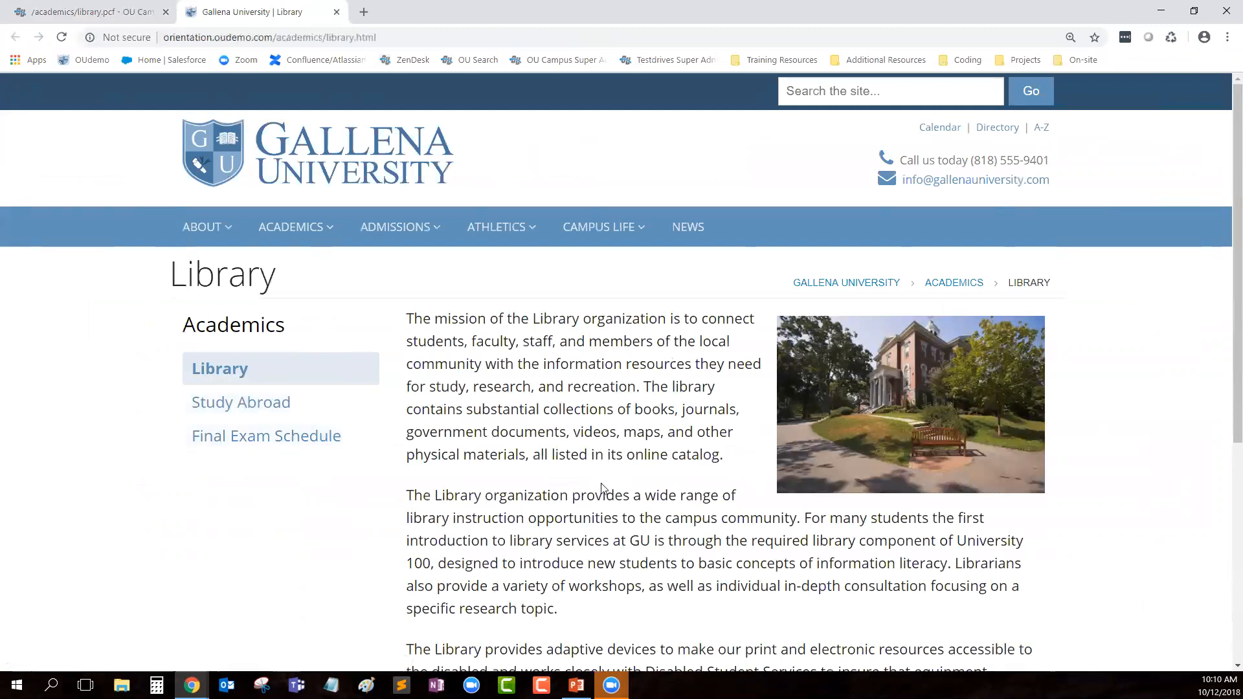
pyautogui.click(70, 8)
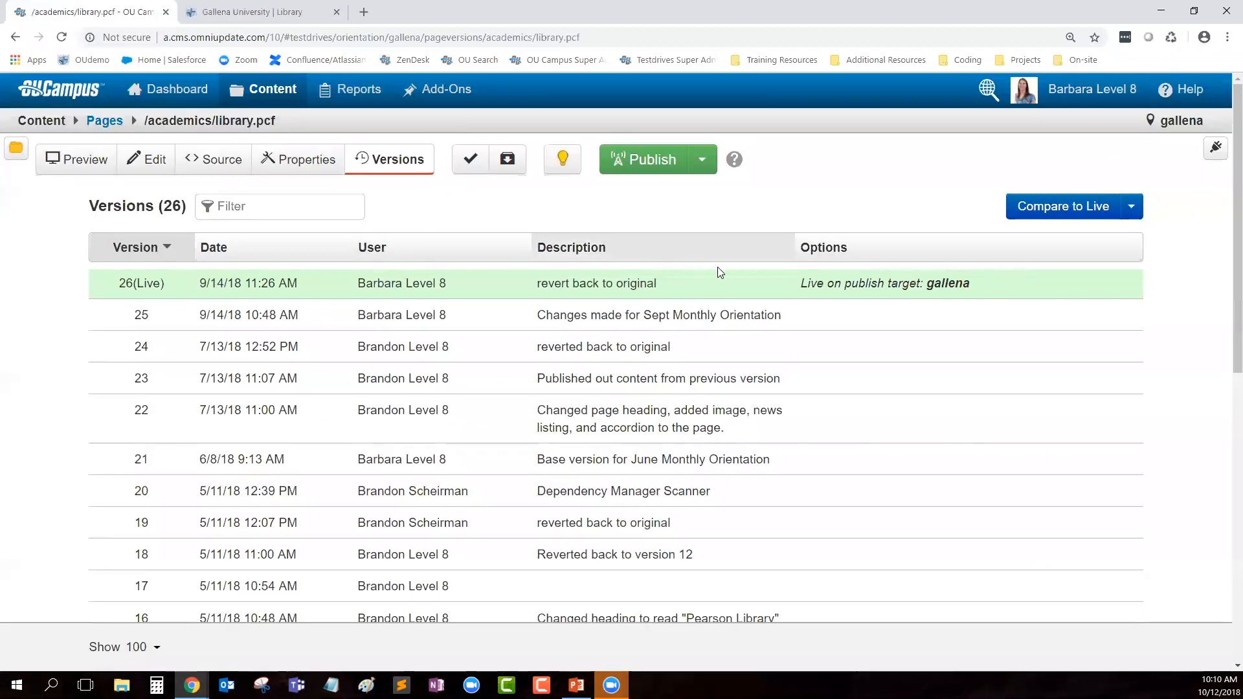
pyautogui.click(918, 285)
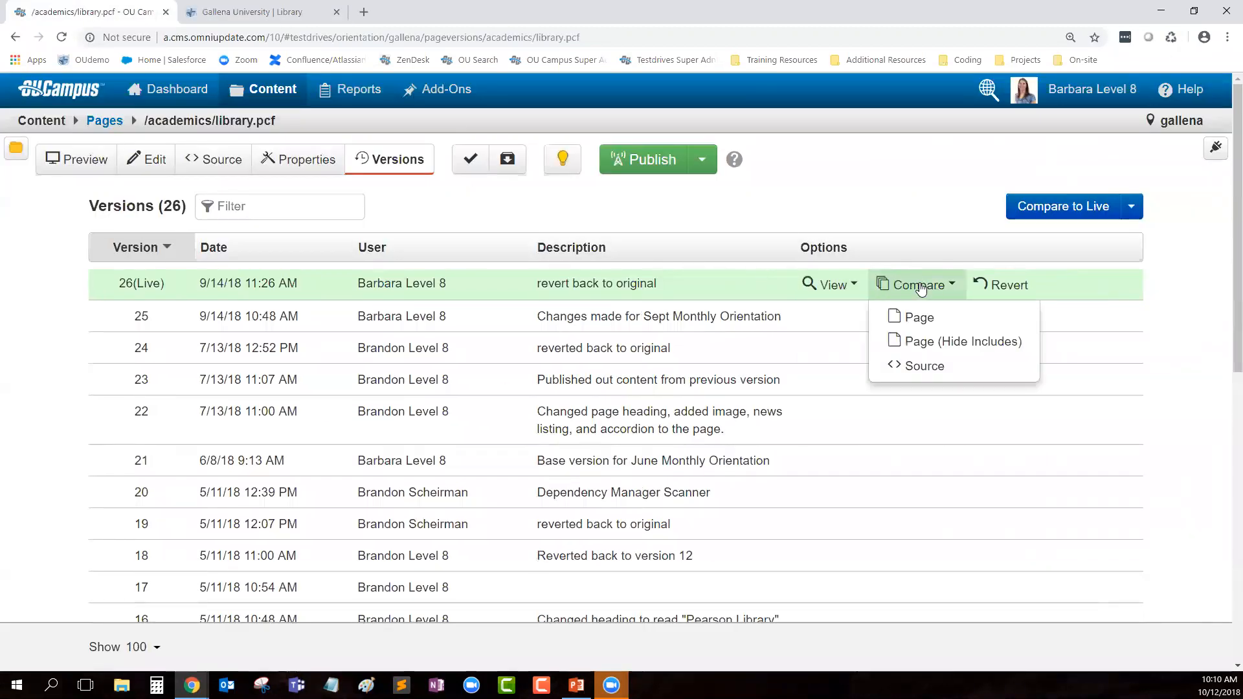
# Step: Compare staged and live pages, reviewing the added sentence and struck-out catalog phrase
pyautogui.click(945, 318)
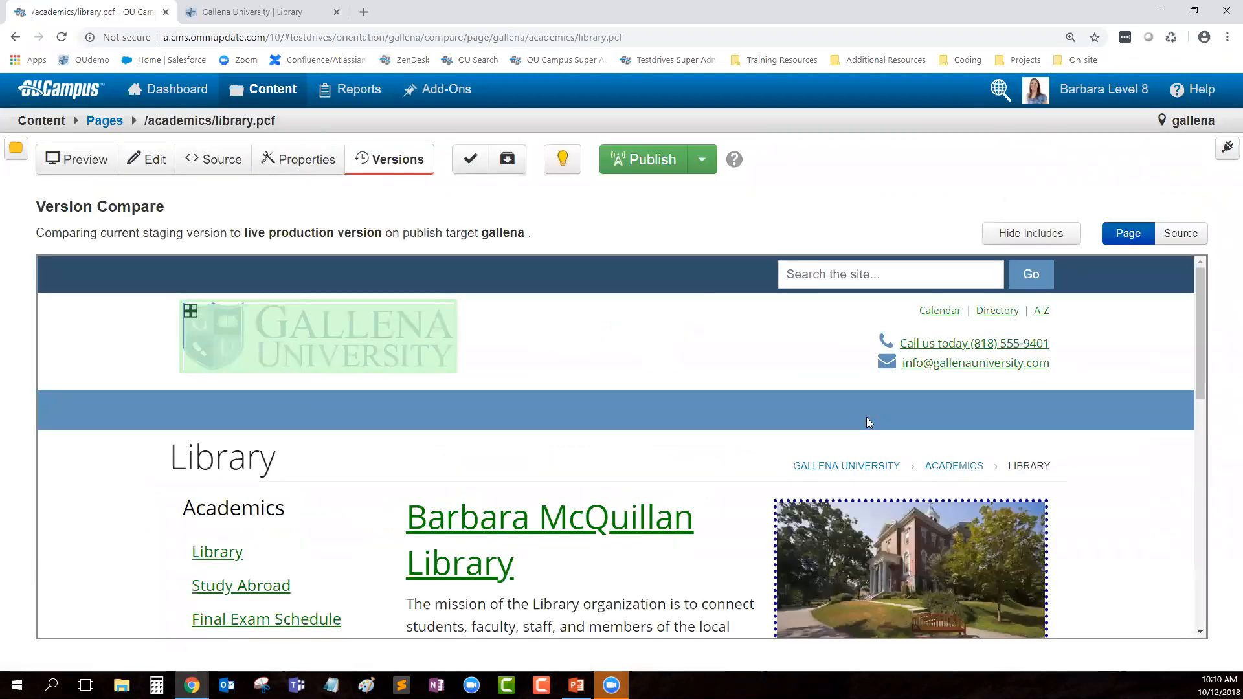
pyautogui.scroll(-3, 785, 451)
pyautogui.scroll(-1, 785, 453)
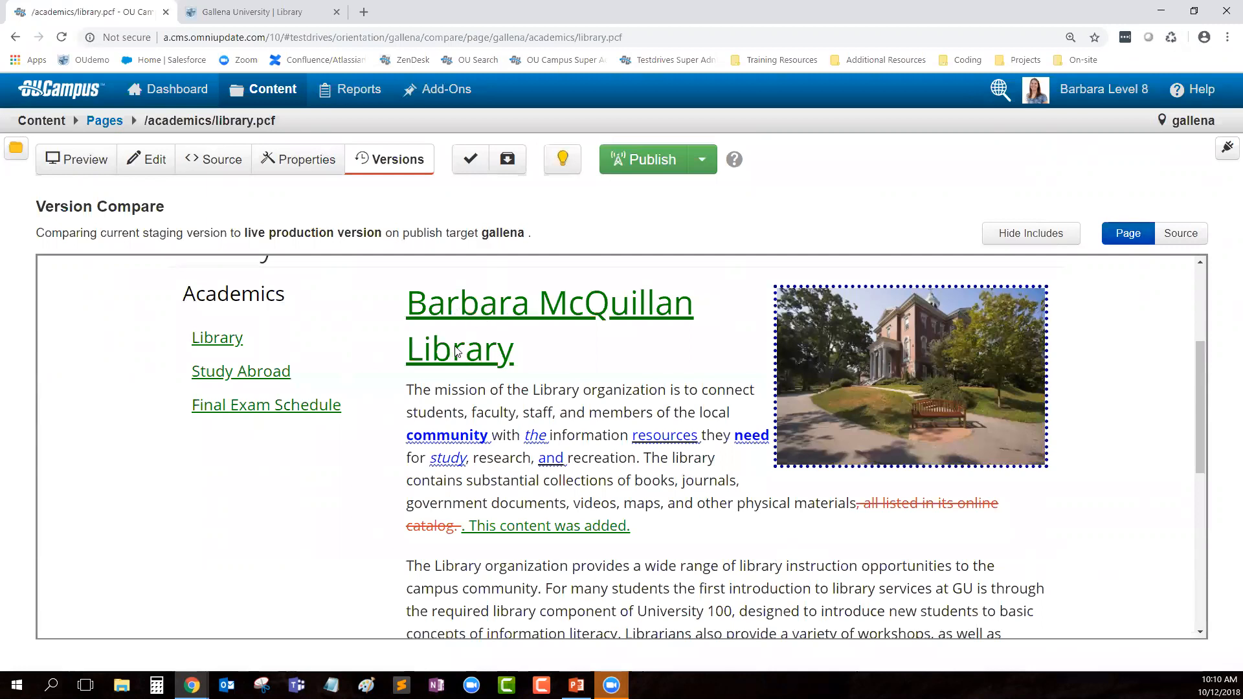
pyautogui.moveTo(631, 529); pyautogui.dragTo(464, 526)
pyautogui.click(696, 529)
pyautogui.moveTo(458, 527); pyautogui.dragTo(860, 506)
pyautogui.click(884, 547)
# Step: Open library.pcf's main content for editing and start inserting an image in the mission paragraph
pyautogui.click(143, 162)
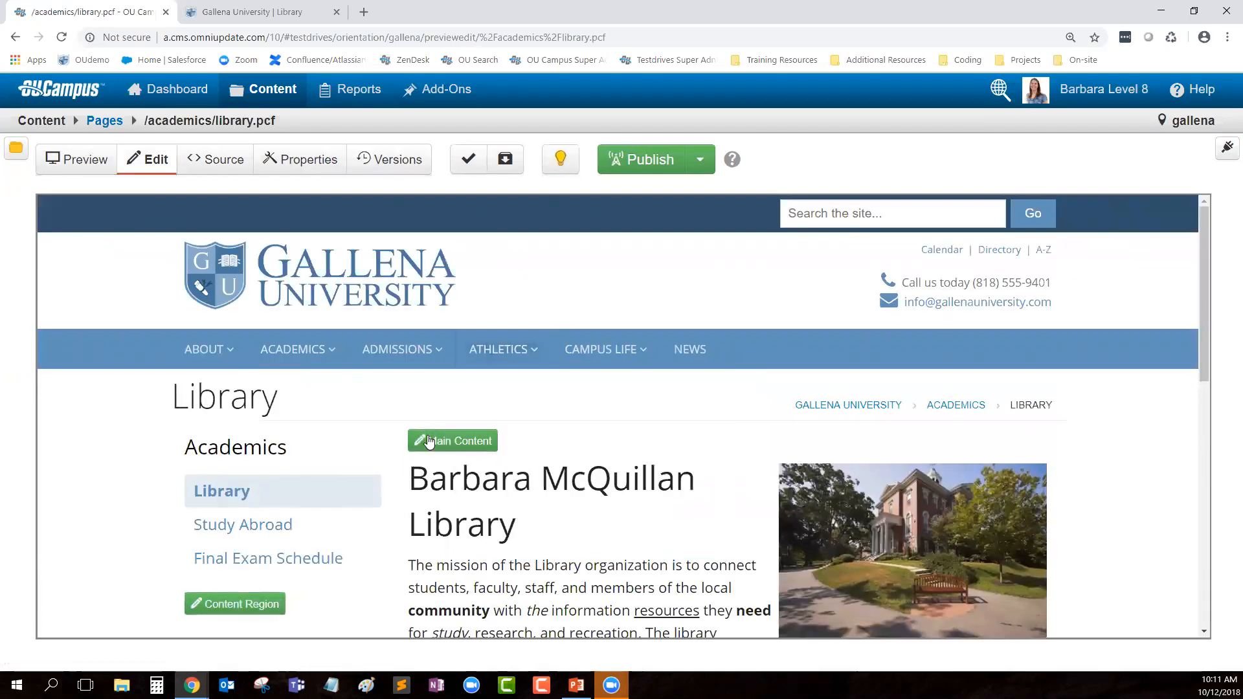
pyautogui.click(430, 440)
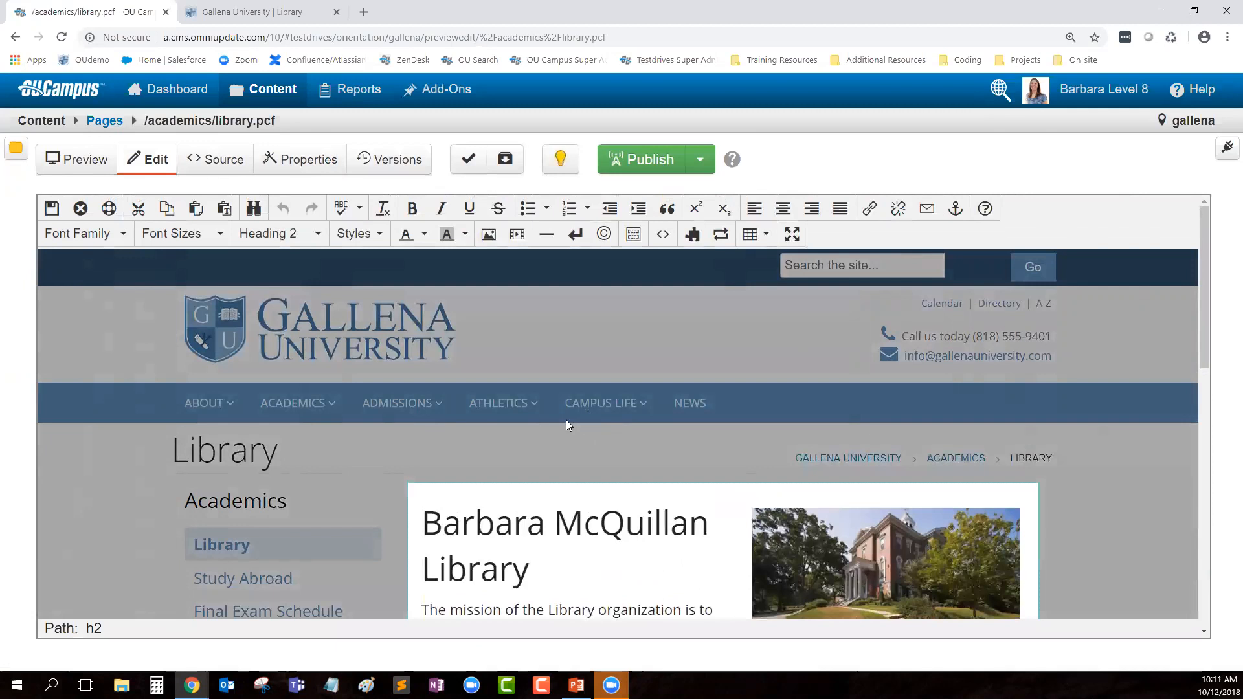
pyautogui.scroll(-5, 566, 421)
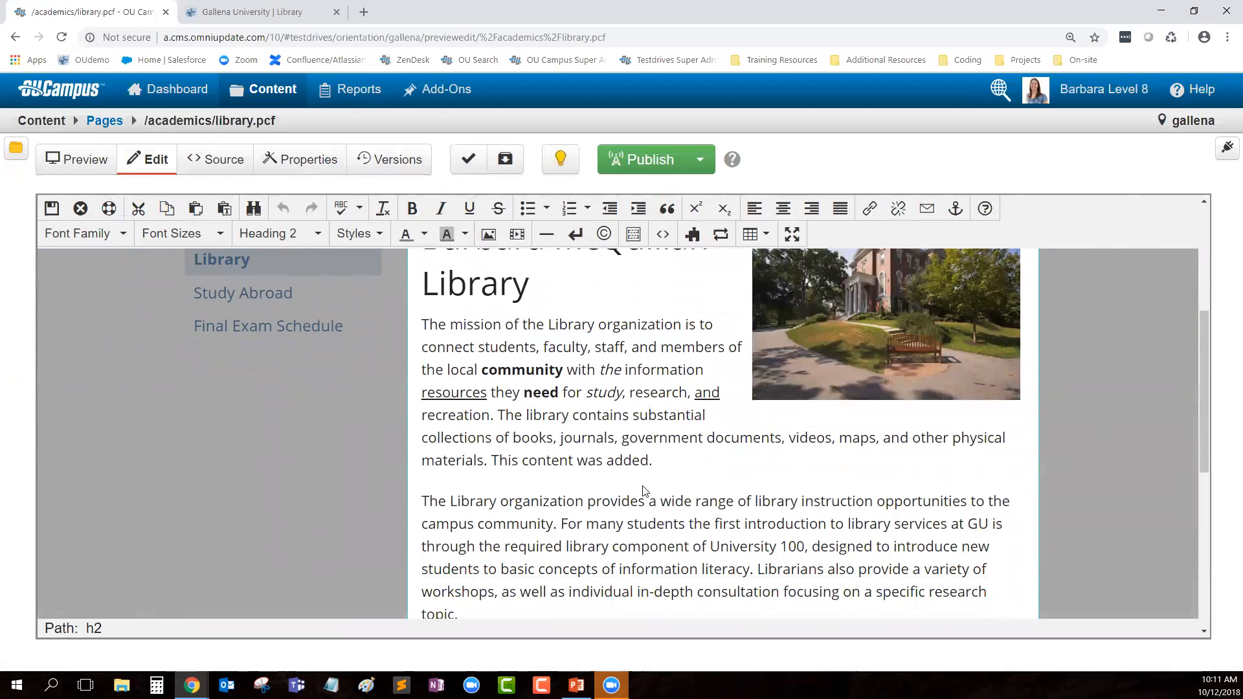
pyautogui.scroll(1, 696, 511)
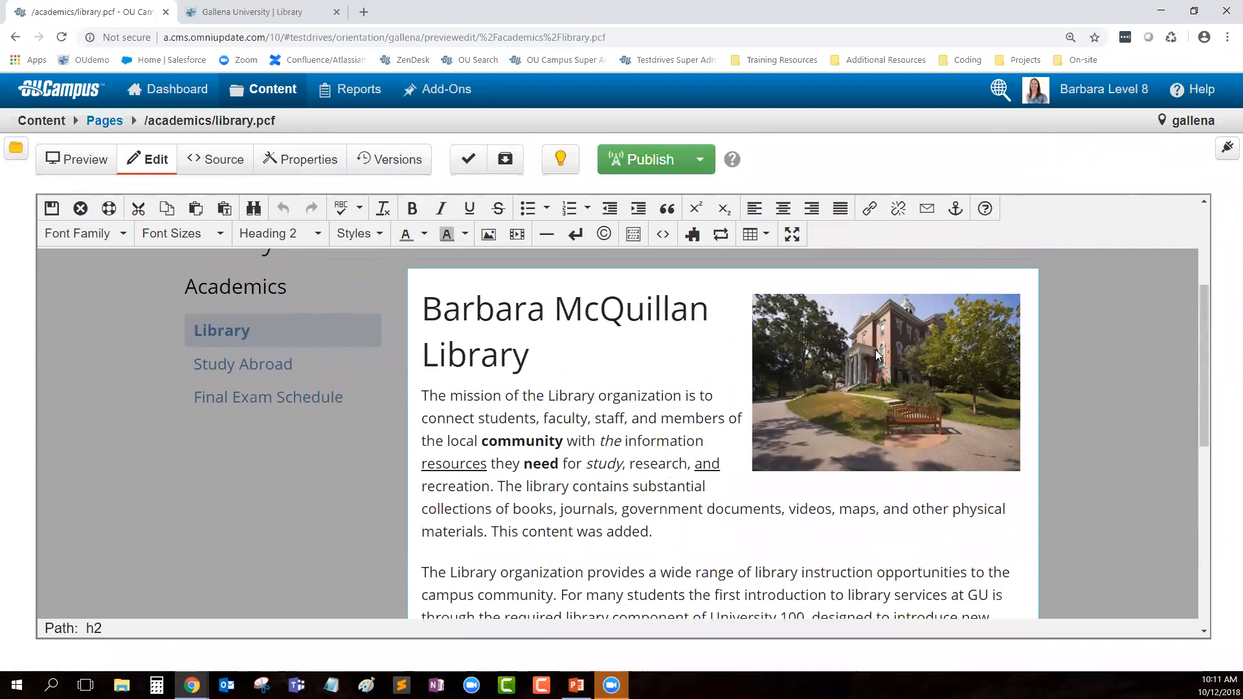
pyautogui.scroll(-1, 712, 420)
pyautogui.click(417, 507)
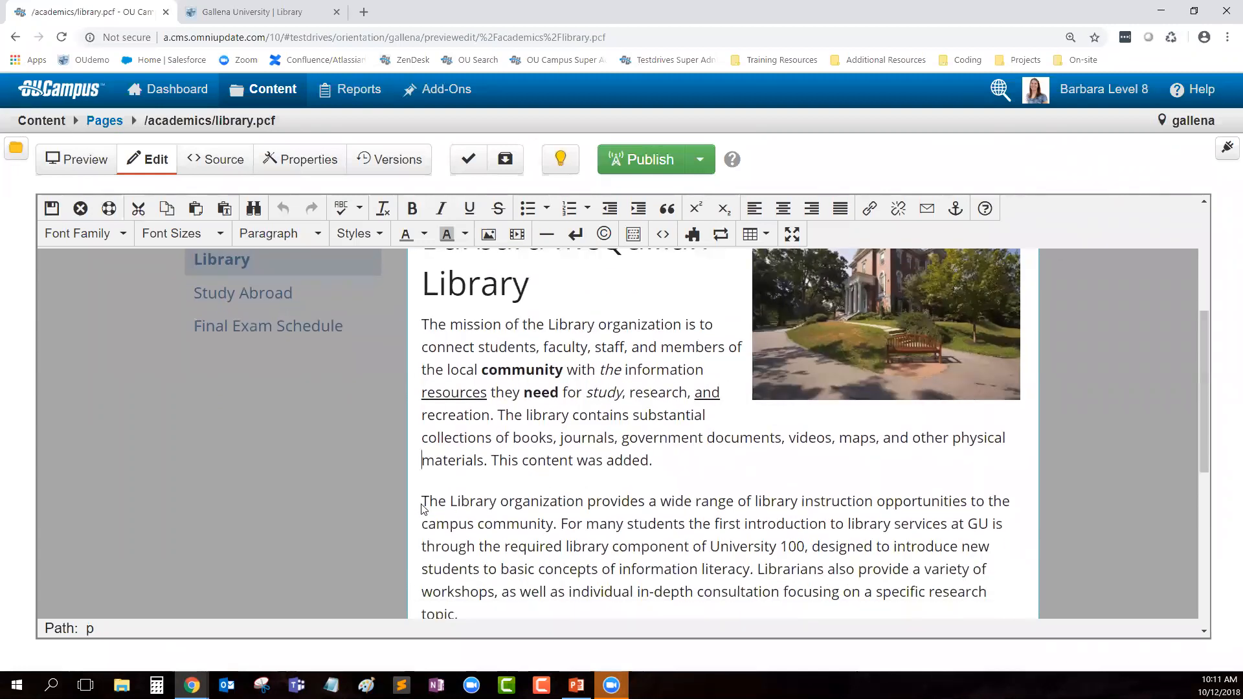
pyautogui.scroll(-2, 422, 511)
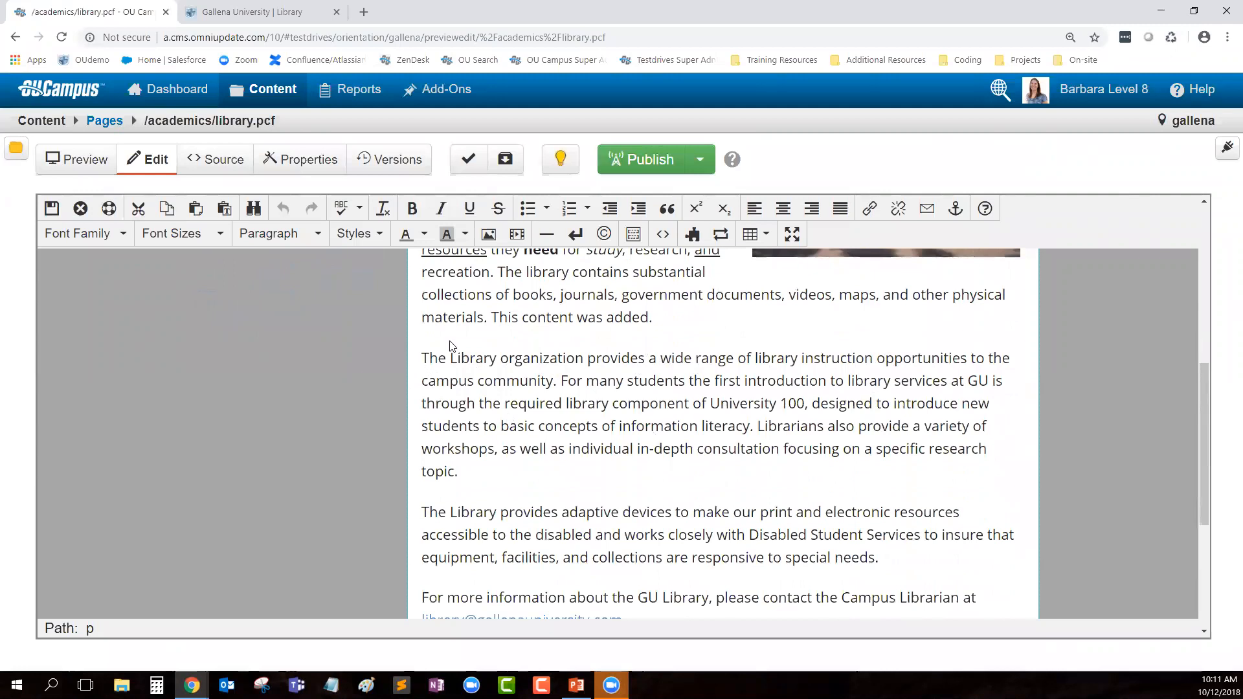
pyautogui.click(491, 238)
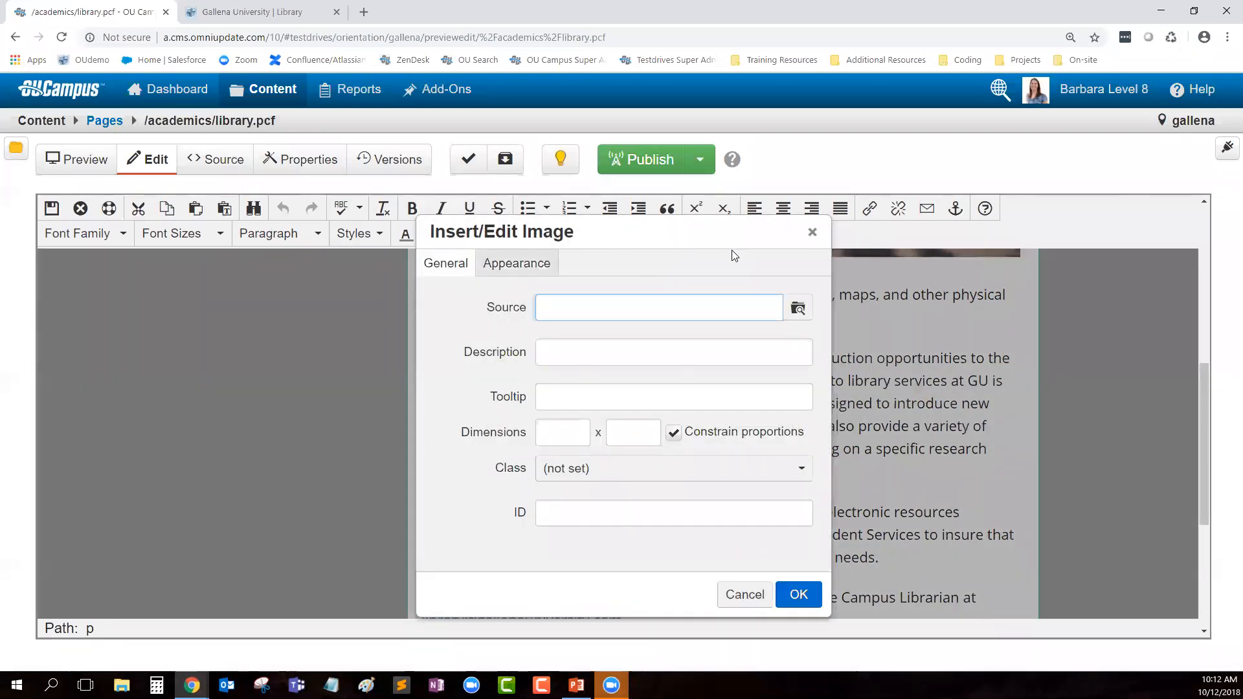
# Step: Cancel the empty image dialog and reopen Insert/Edit Image at the second paragraph's start
pyautogui.click(812, 232)
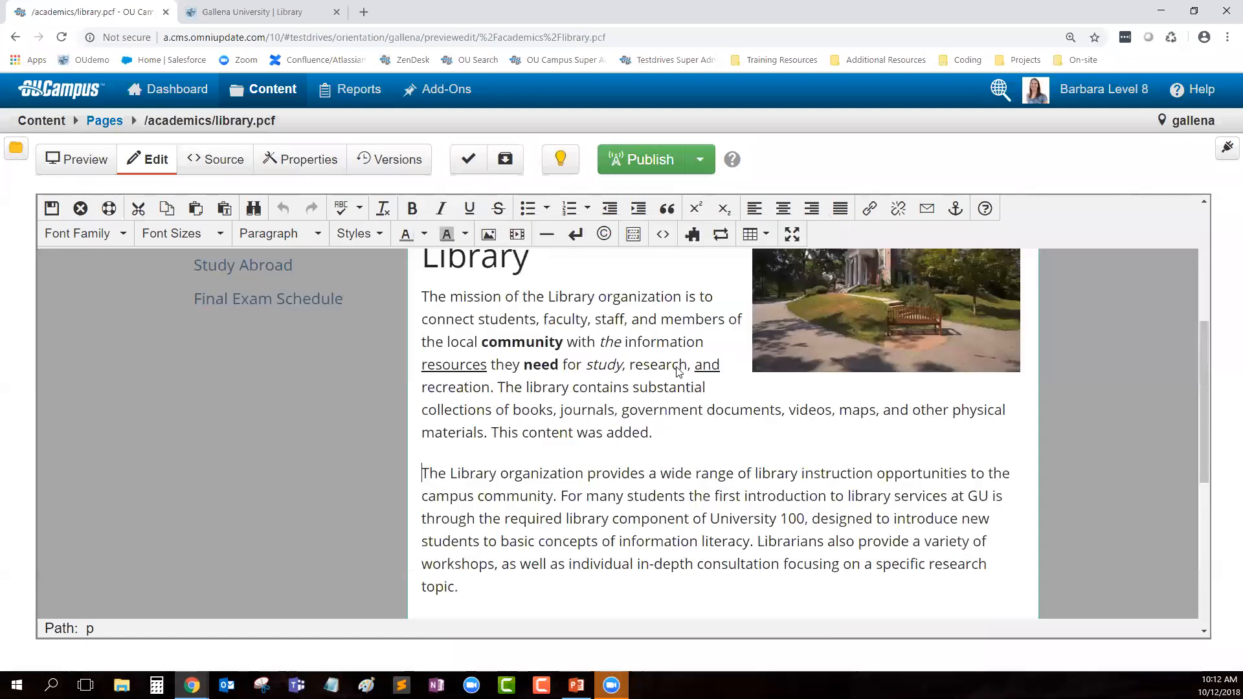
pyautogui.rightClick(423, 479)
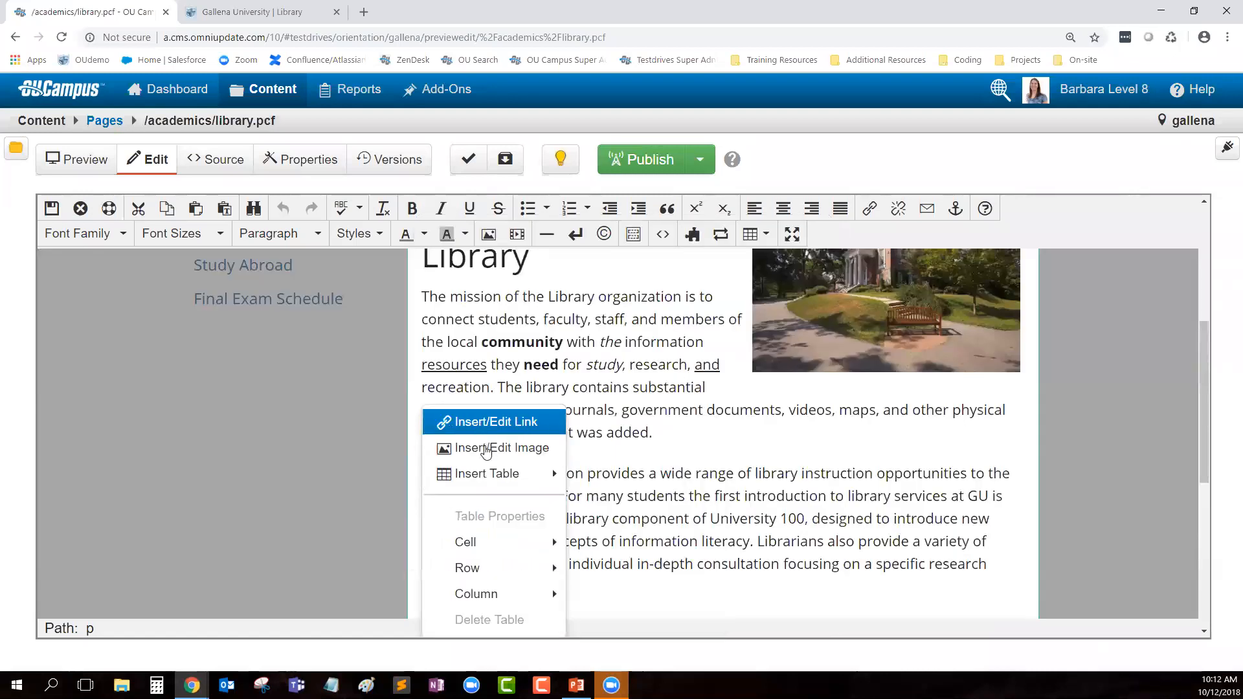
pyautogui.click(529, 453)
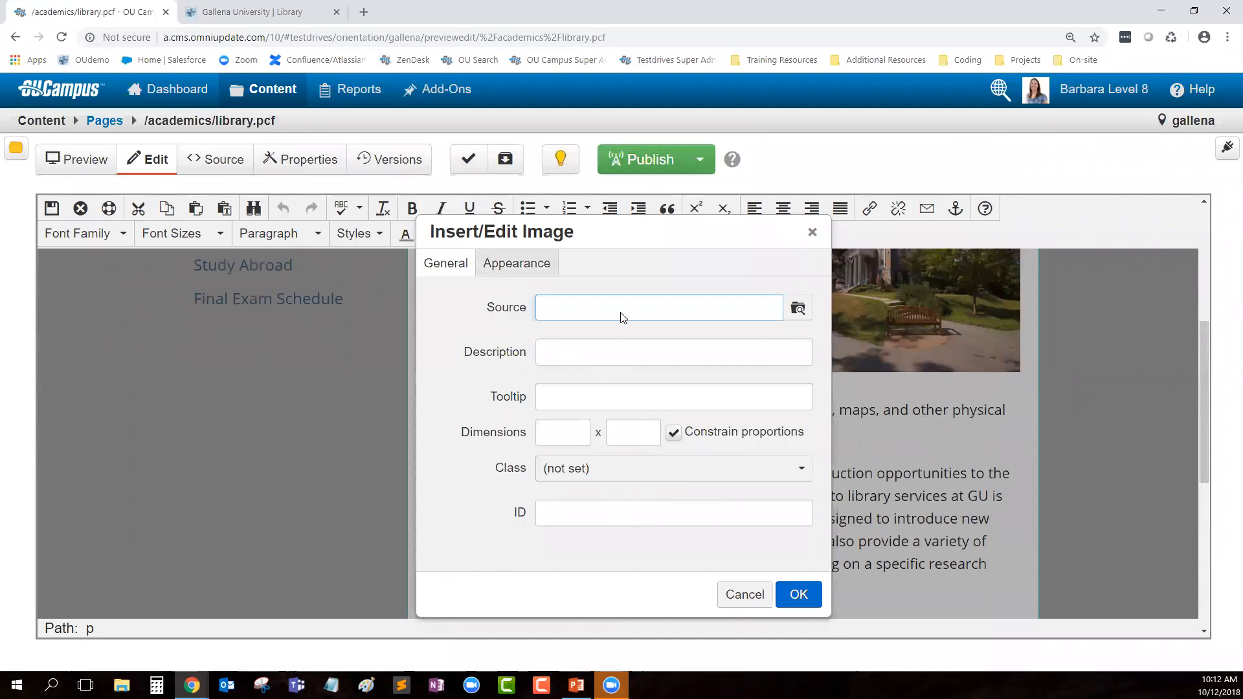
# Step: Browse the site's files and choose burgess_hall.png as the image source
pyautogui.click(796, 310)
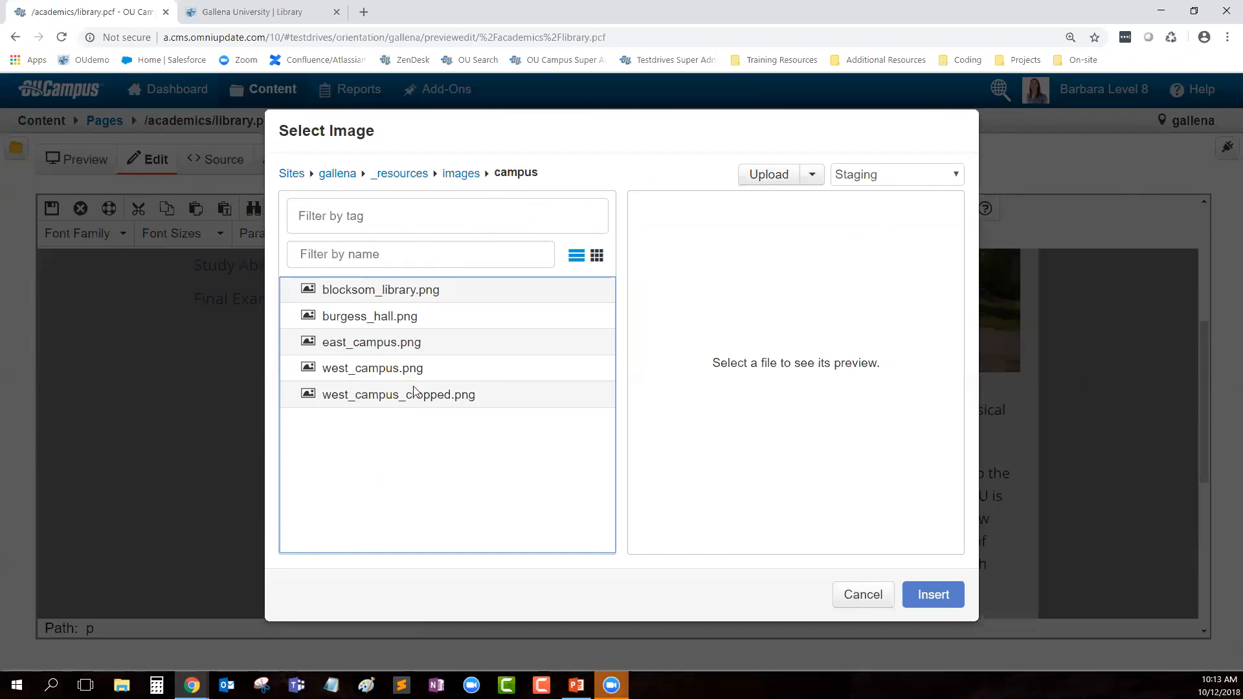
pyautogui.click(418, 289)
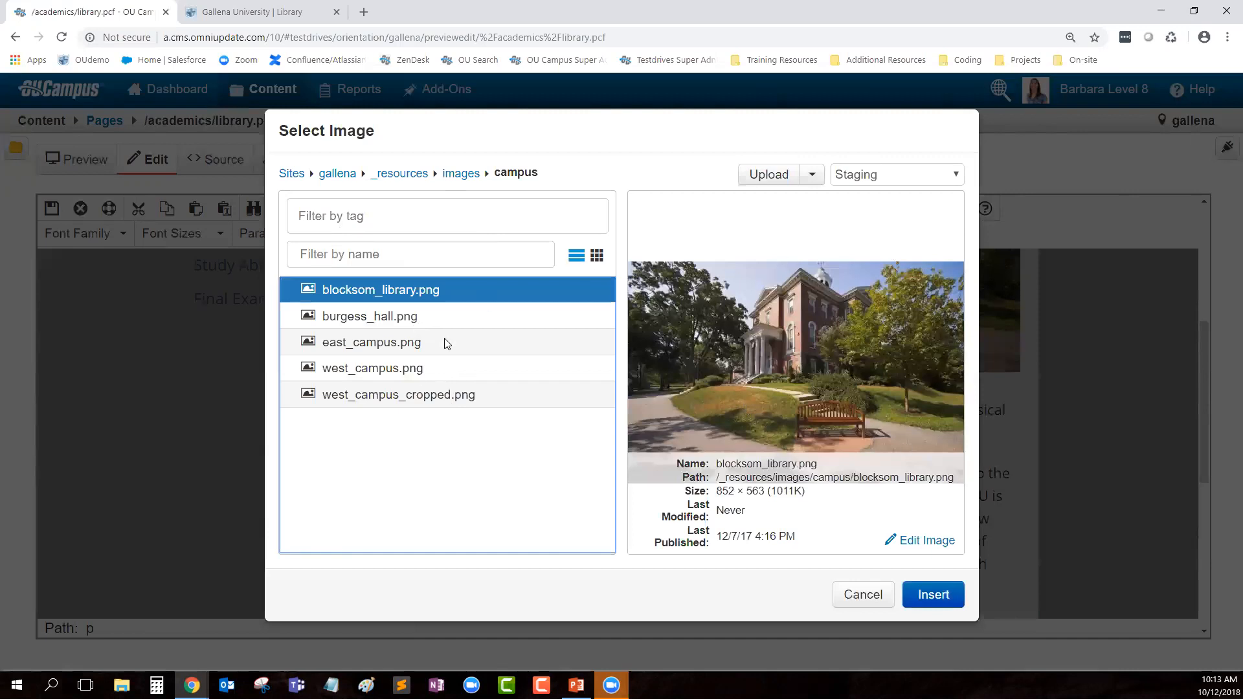
pyautogui.click(400, 318)
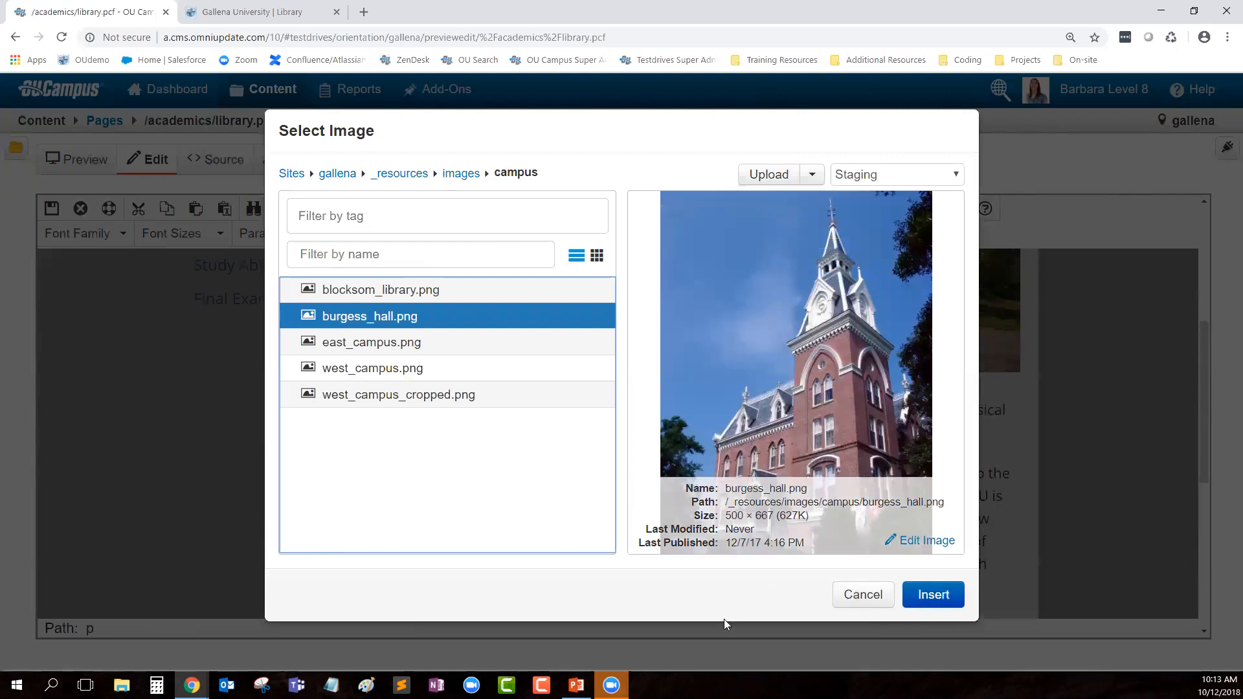
pyautogui.click(935, 594)
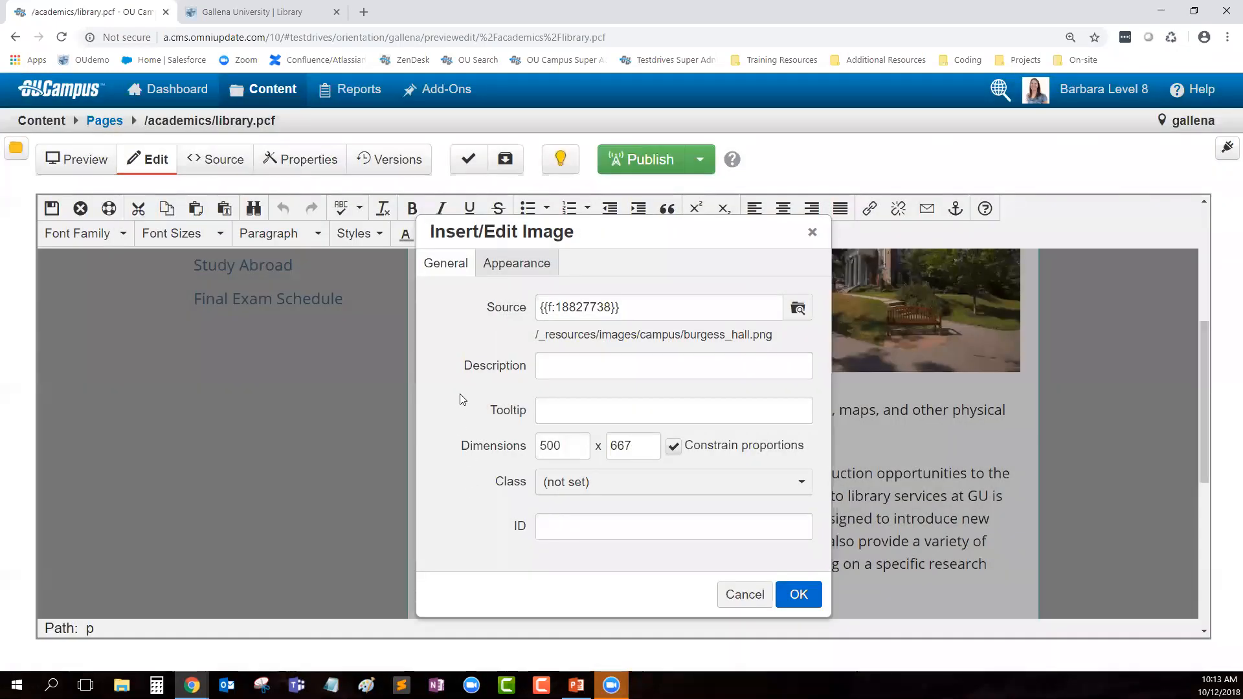
# Step: Review the image's file path and confirm, which triggers the required-description warning
pyautogui.moveTo(642, 314); pyautogui.dragTo(530, 309)
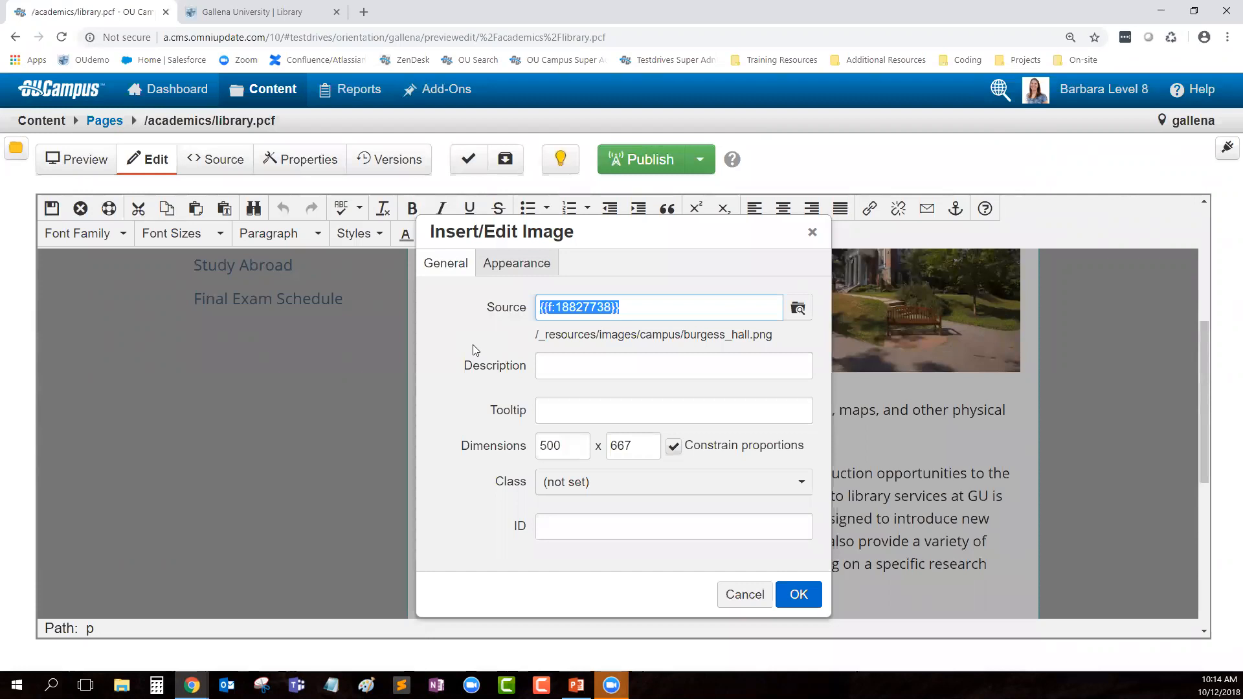
pyautogui.click(651, 327)
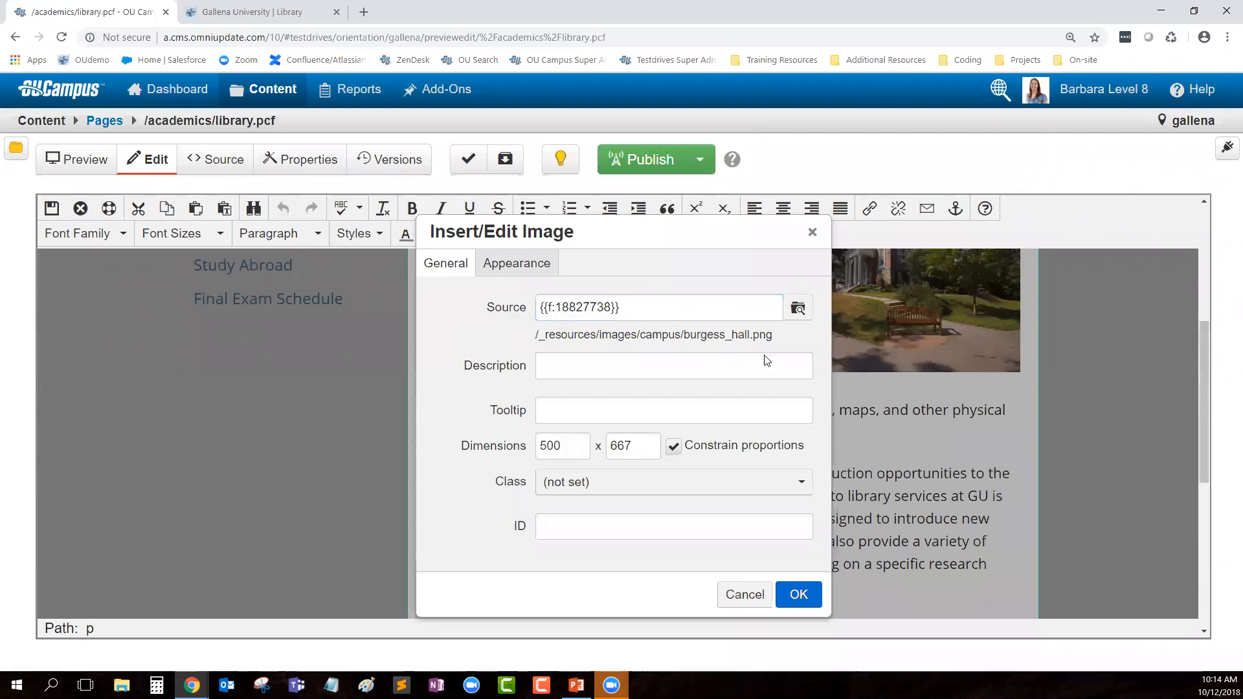
pyautogui.moveTo(780, 339); pyautogui.dragTo(535, 336)
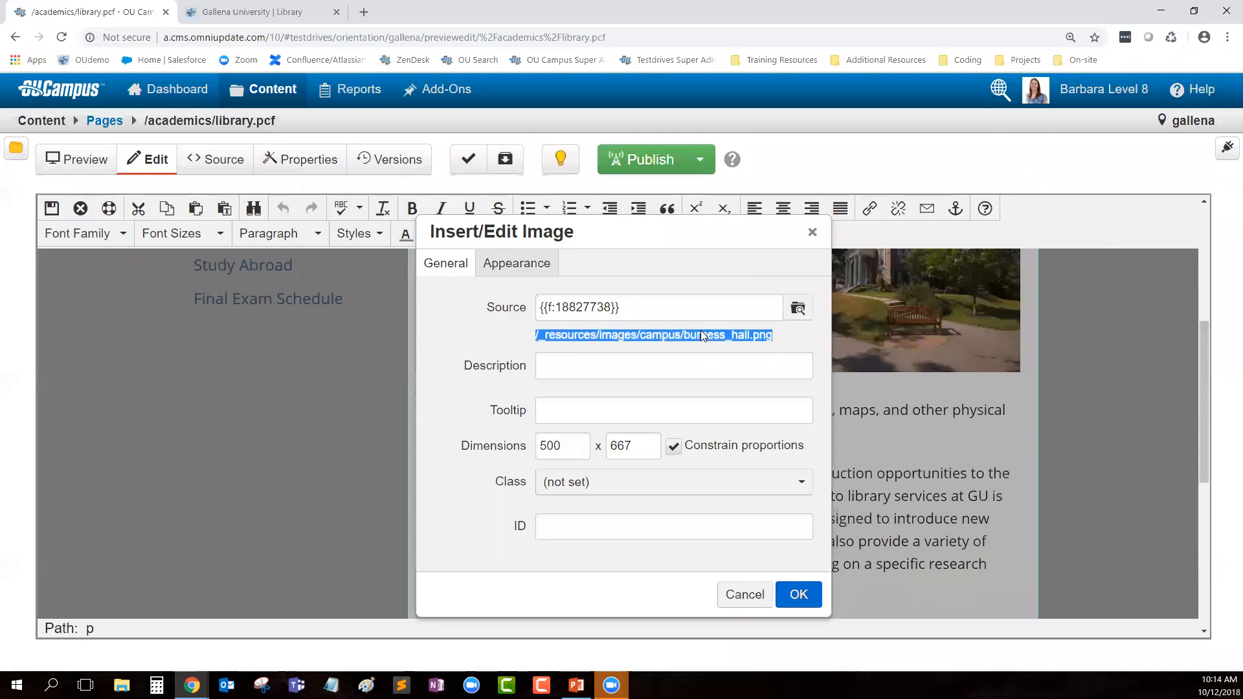
pyautogui.click(751, 348)
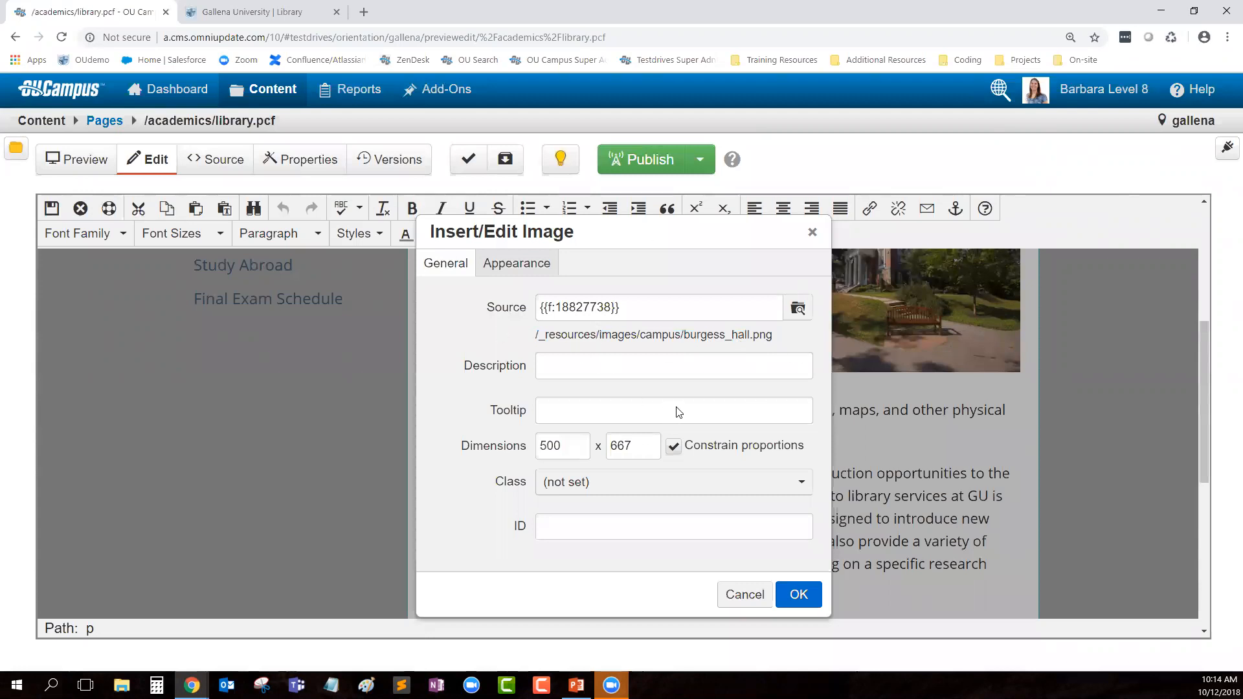
pyautogui.click(799, 594)
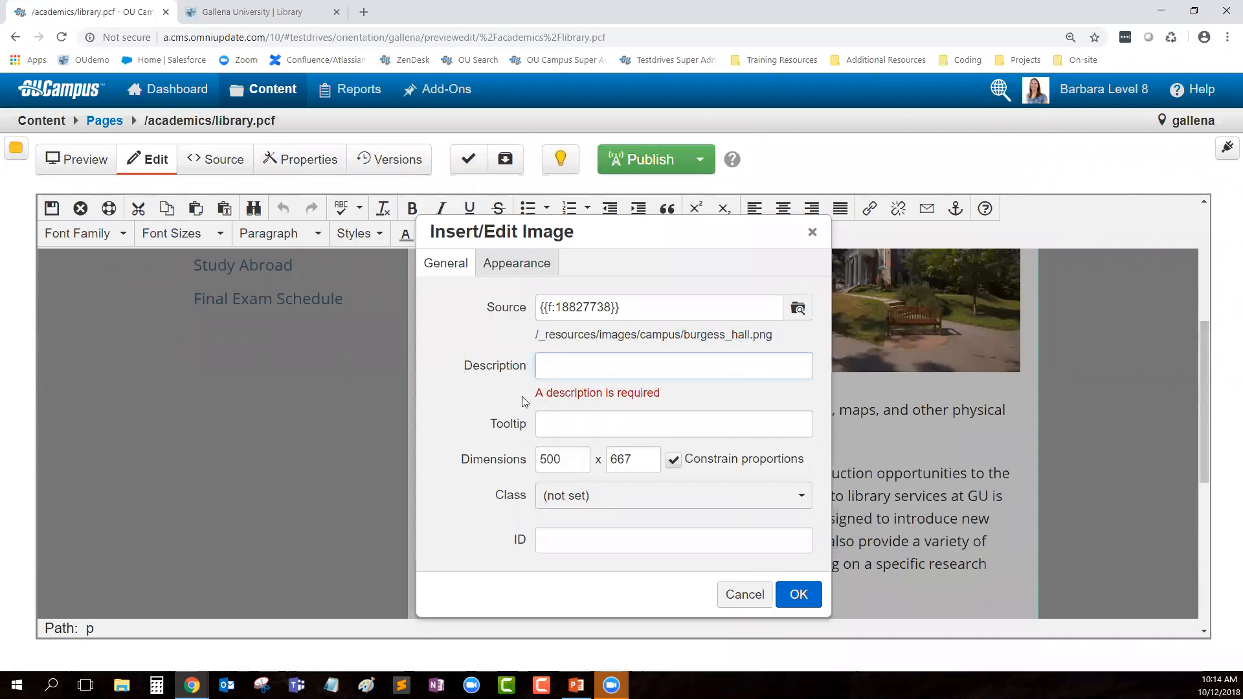
pyautogui.moveTo(533, 393); pyautogui.dragTo(704, 396)
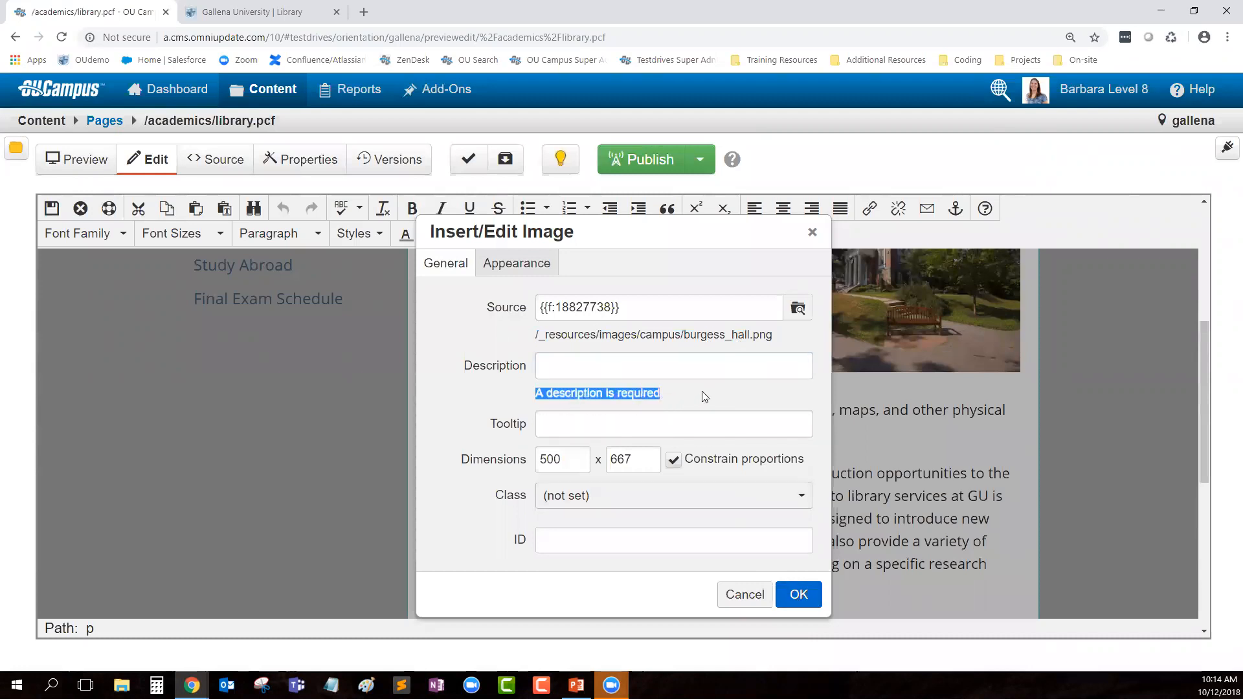
# Step: Enter 'Burgess Hall' as the image description and paste it as the tooltip
pyautogui.click(702, 392)
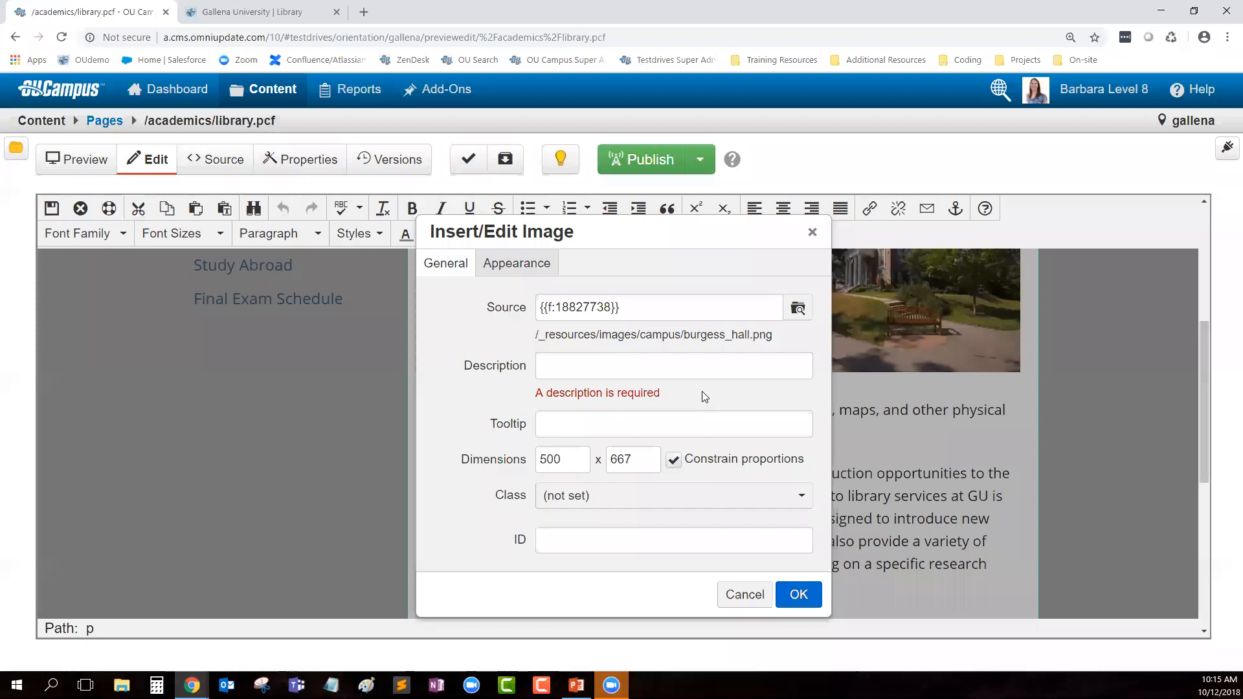
pyautogui.click(665, 370)
pyautogui.write('Burgess Hall')
pyautogui.moveTo(629, 366); pyautogui.dragTo(537, 366)
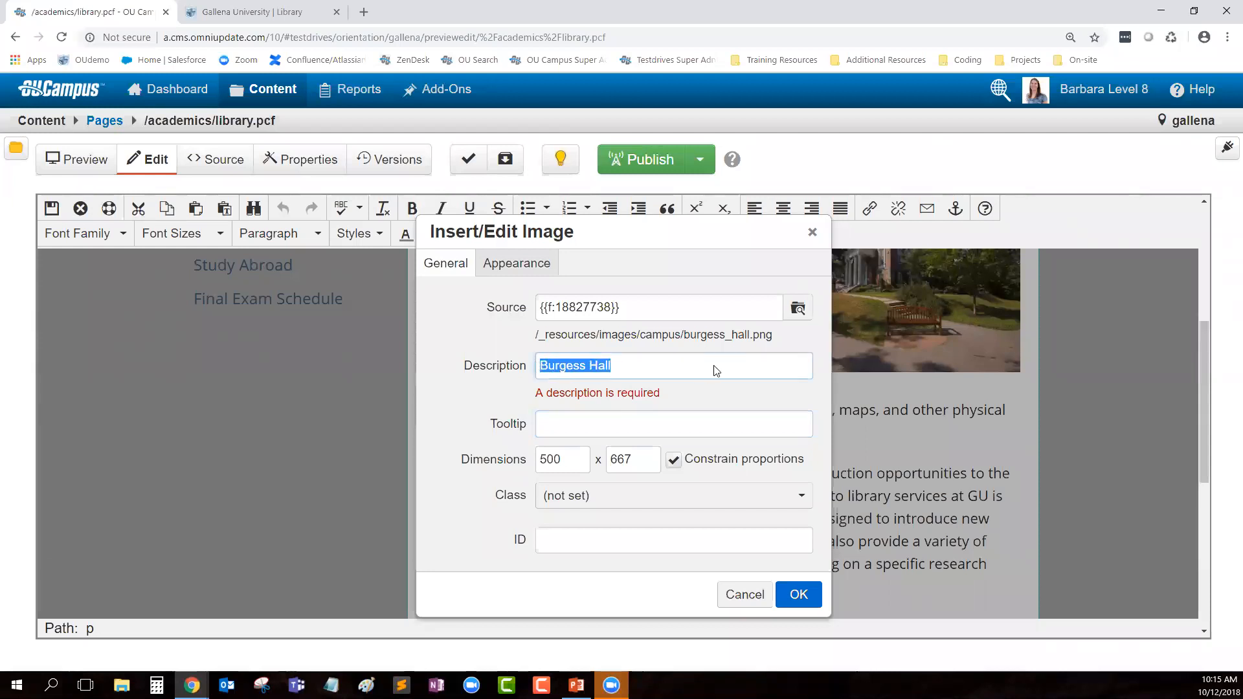
pyautogui.click(622, 373)
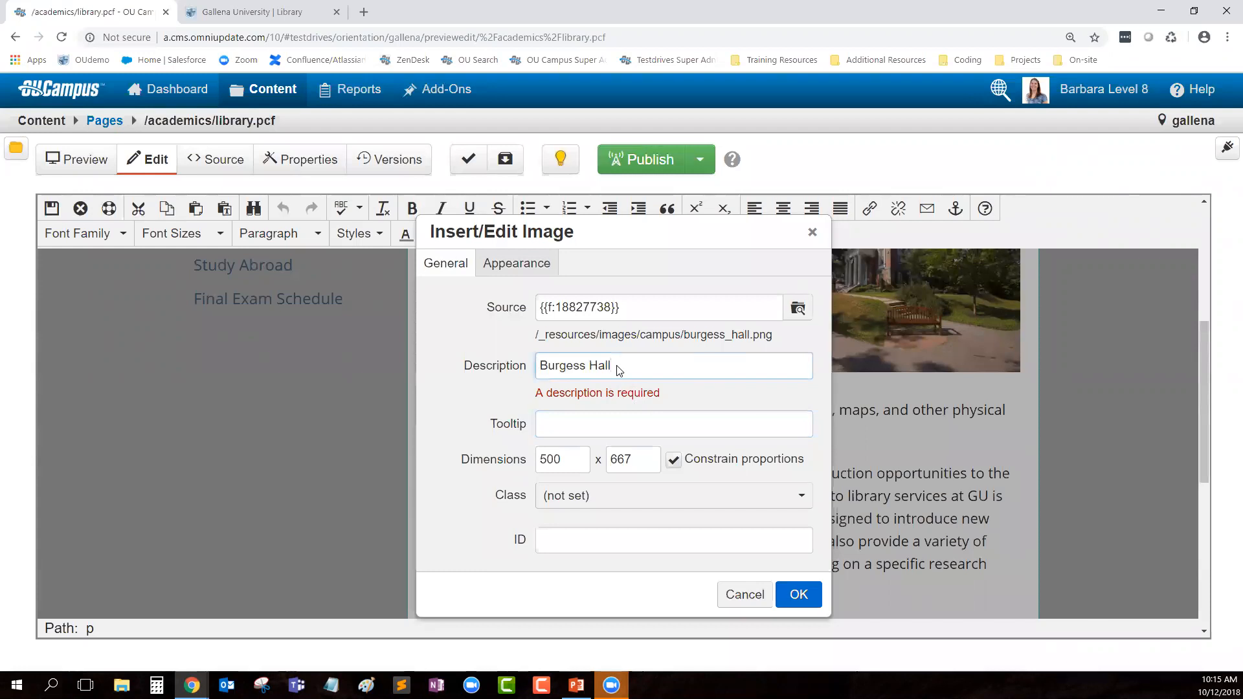
pyautogui.moveTo(618, 369); pyautogui.dragTo(539, 368)
pyautogui.hotkey('ctrl', 'c')
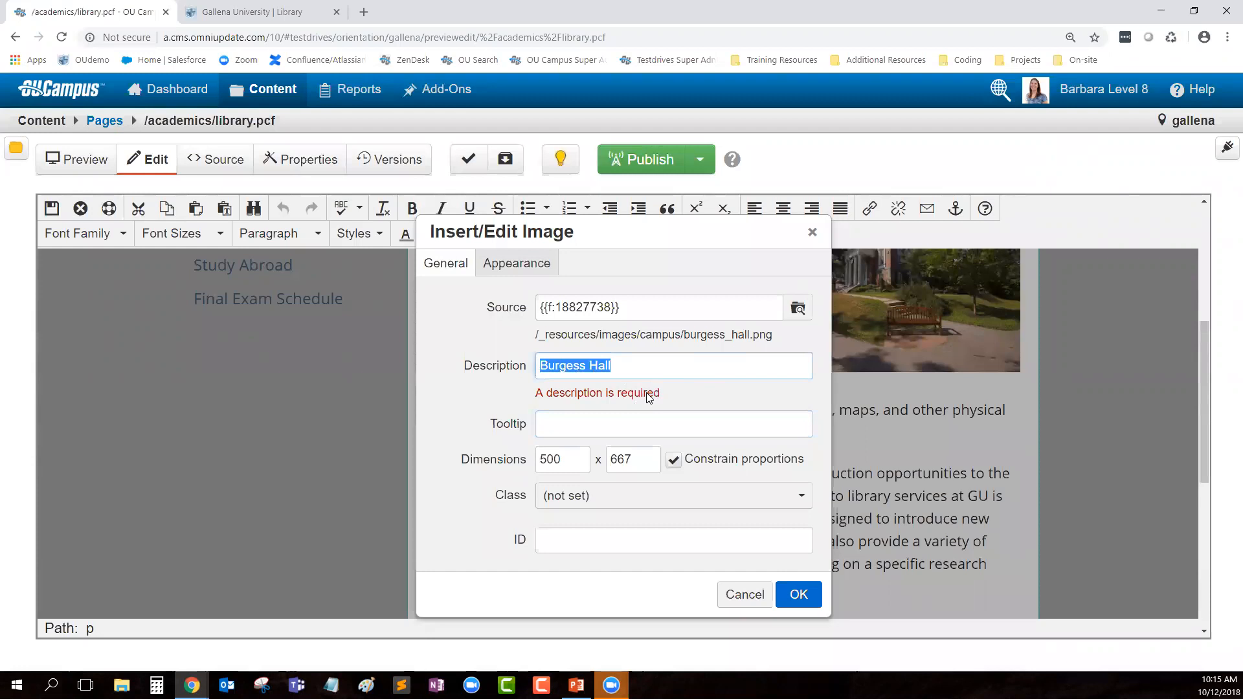
pyautogui.click(555, 424)
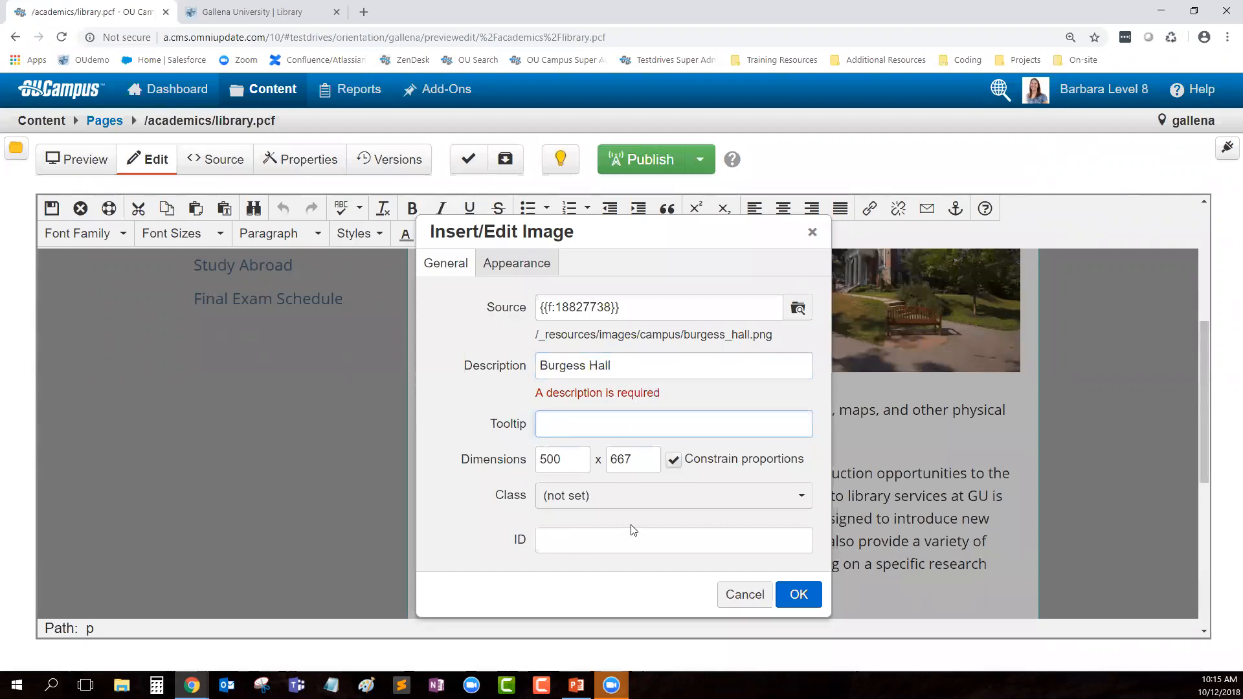
pyautogui.hotkey('ctrl', 'v')
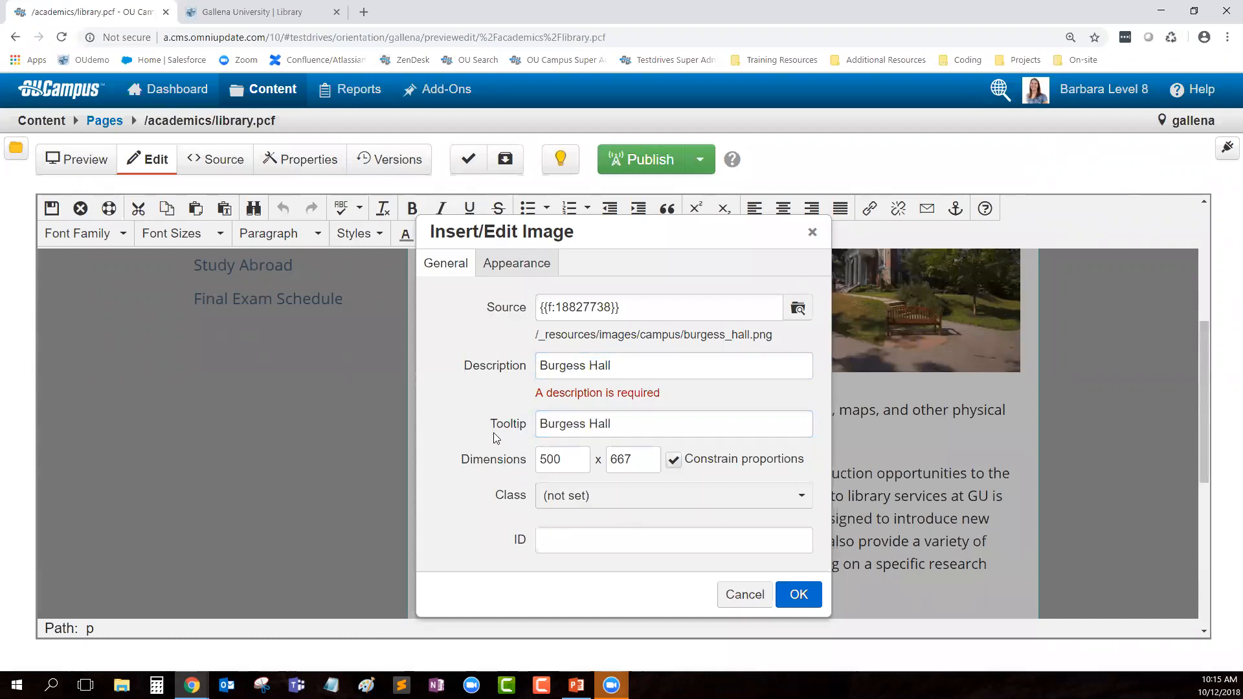
pyautogui.moveTo(455, 466); pyautogui.dragTo(528, 465)
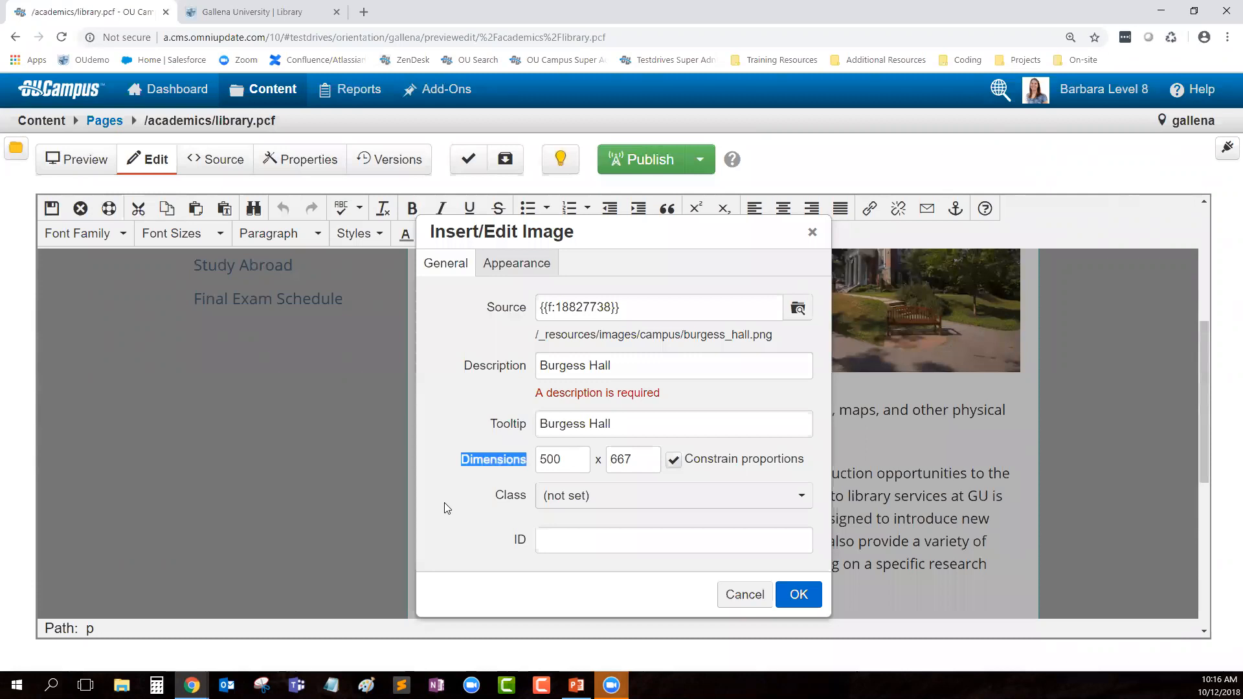
# Step: Change the image width from 500 to 450, with height rescaling proportionally to 600
pyautogui.moveTo(573, 463); pyautogui.dragTo(536, 462)
pyautogui.write('450')
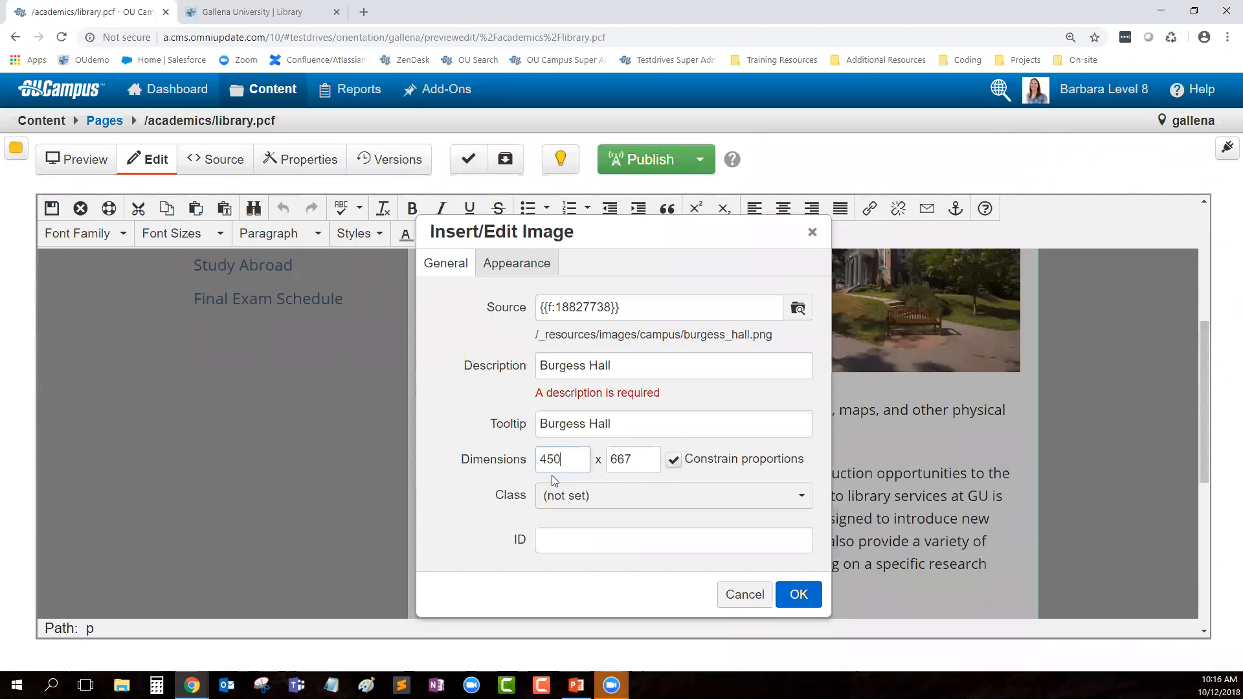
pyautogui.click(631, 471)
pyautogui.moveTo(488, 497); pyautogui.dragTo(525, 504)
pyautogui.click(517, 556)
pyautogui.click(518, 270)
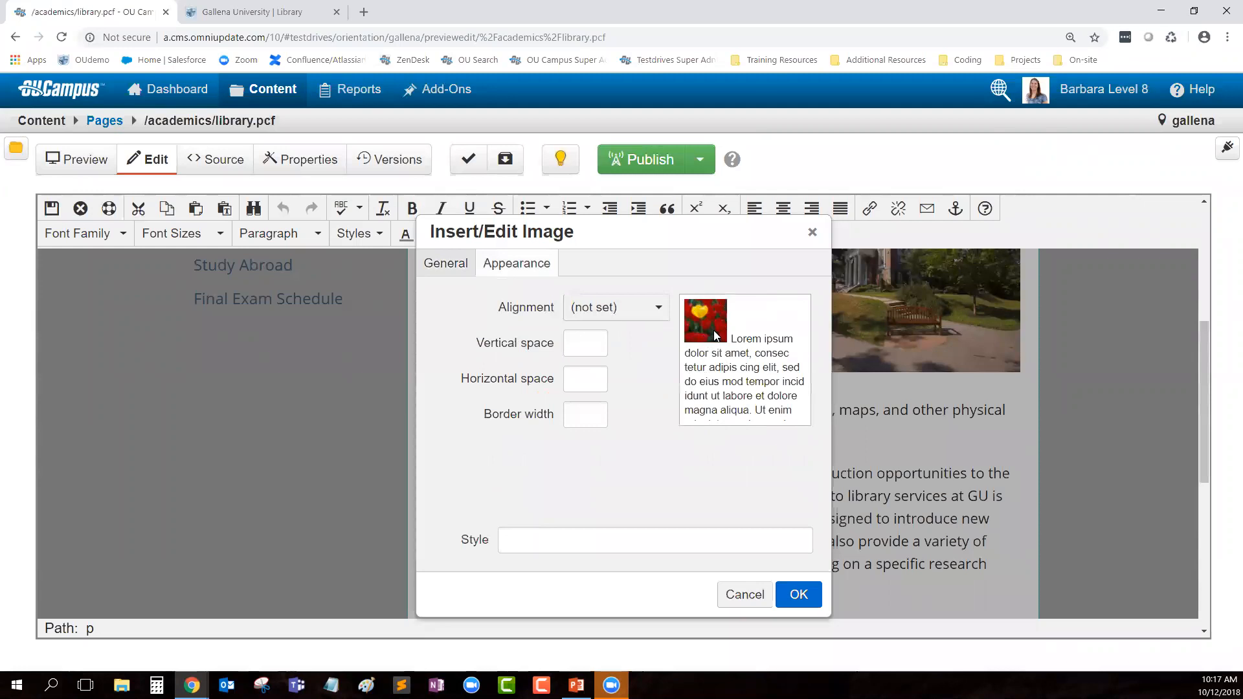
# Step: Set the image alignment to Left so its style becomes float: left;
pyautogui.moveTo(730, 342); pyautogui.dragTo(793, 347)
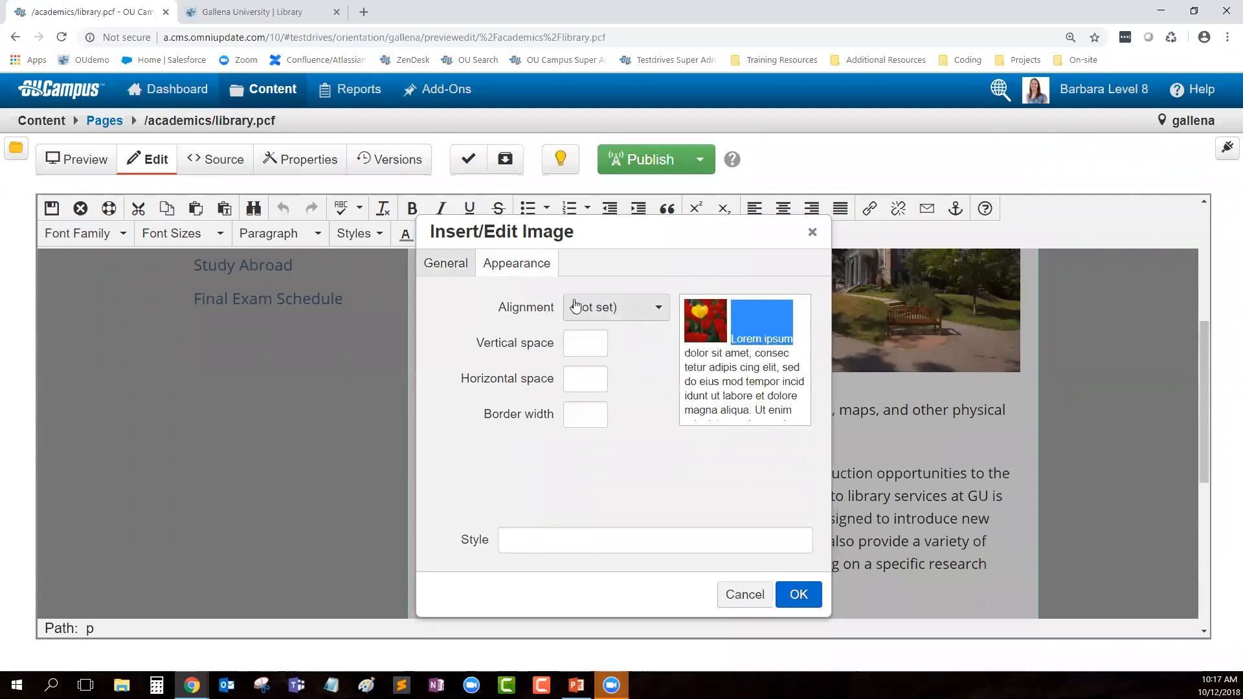
pyautogui.click(623, 313)
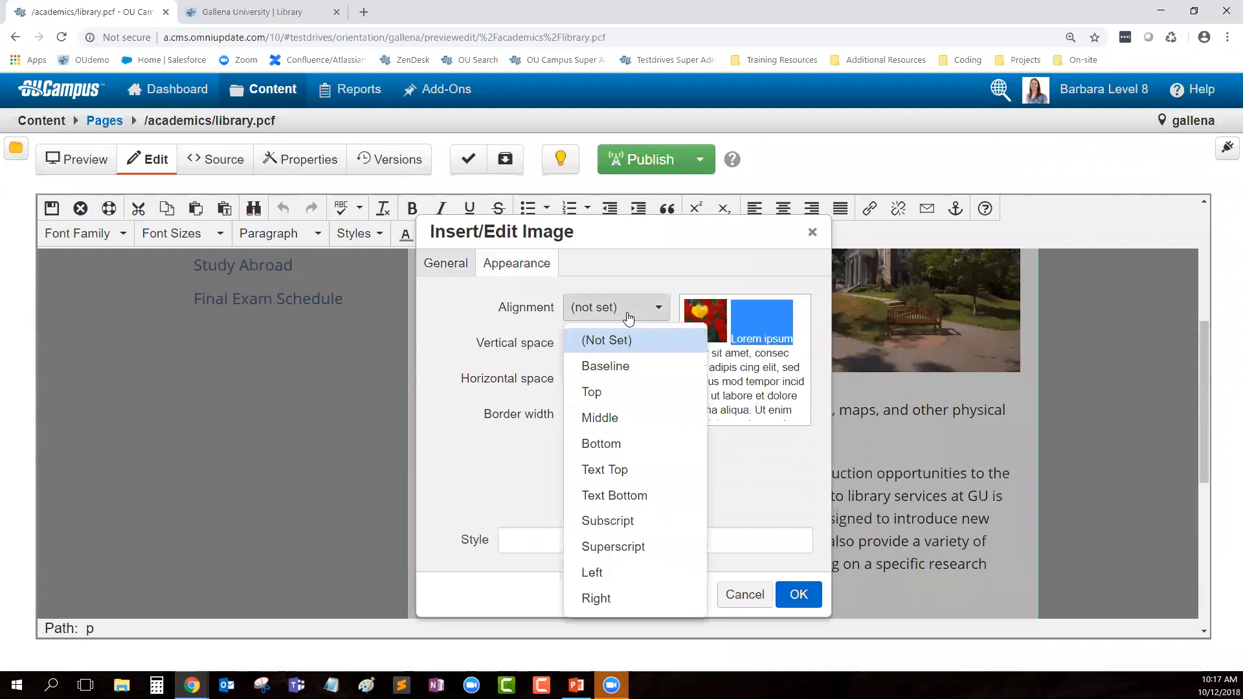
pyautogui.click(631, 581)
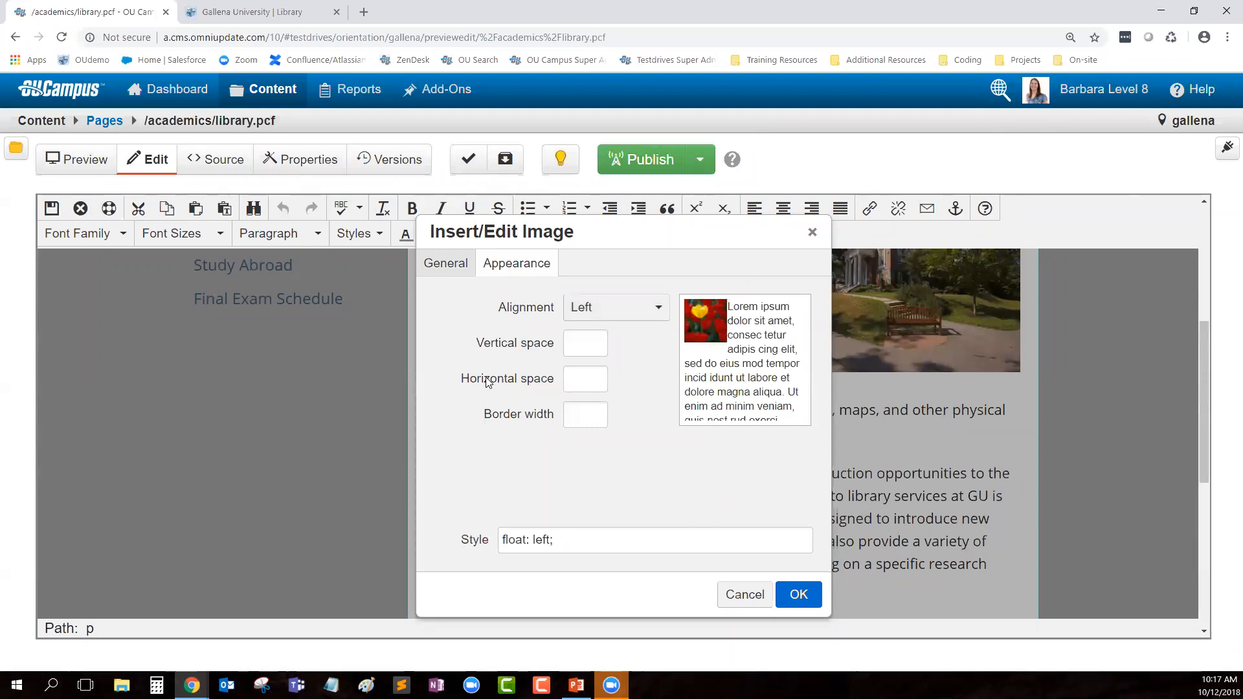
# Step: Set the image's horizontal space to 10 pixels
pyautogui.click(606, 386)
pyautogui.write('10')
pyautogui.click(692, 427)
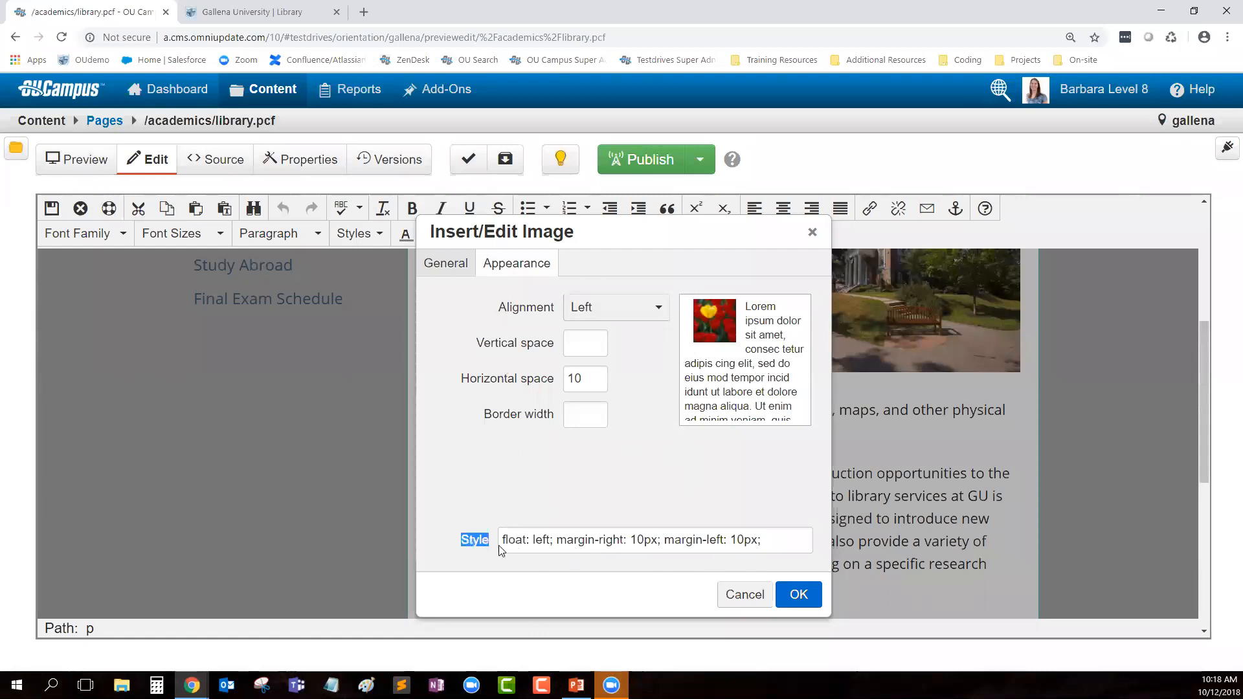
# Step: Delete the margin-left: 10px; rule, leaving float: left; margin-right: 10px;
pyautogui.click(770, 544)
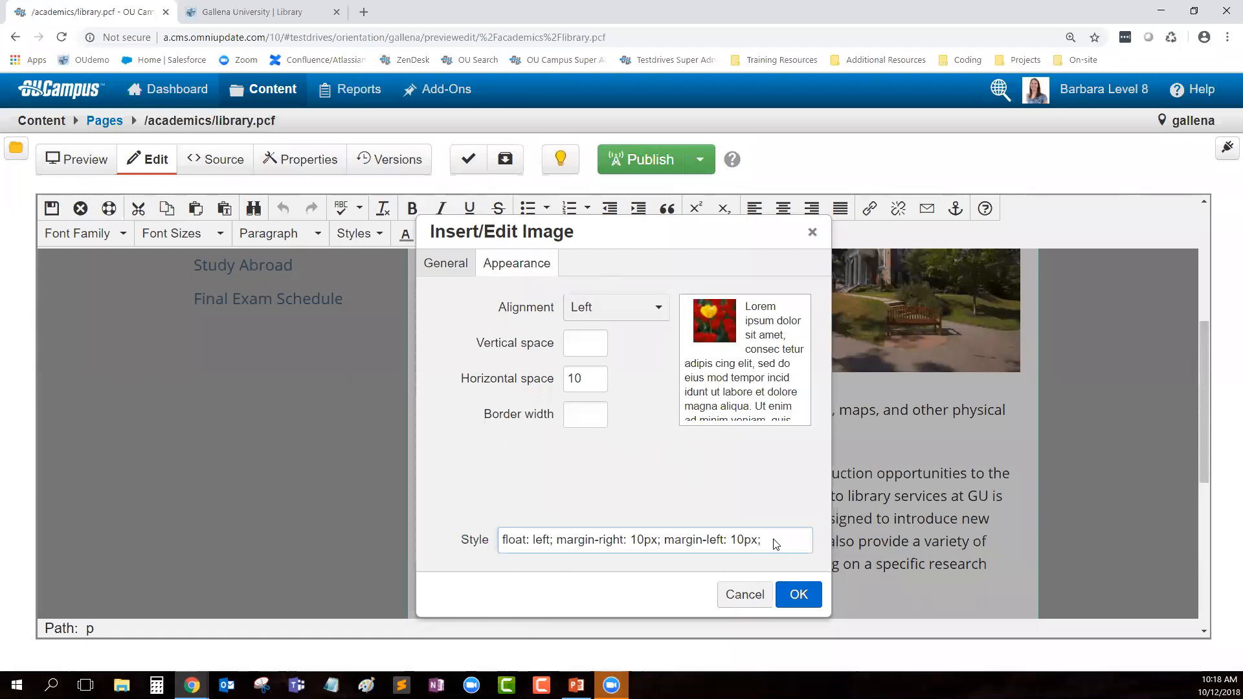
pyautogui.doubleClick(709, 541)
pyautogui.moveTo(772, 540); pyautogui.dragTo(665, 544)
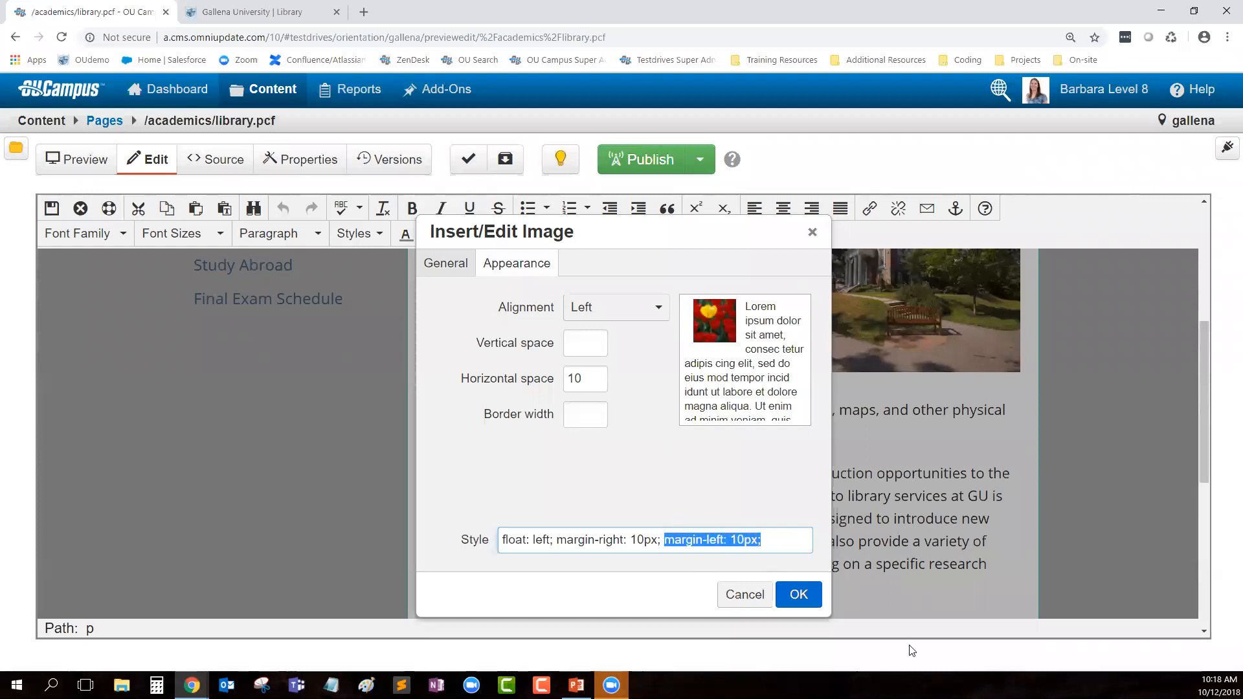
pyautogui.press('Delete')
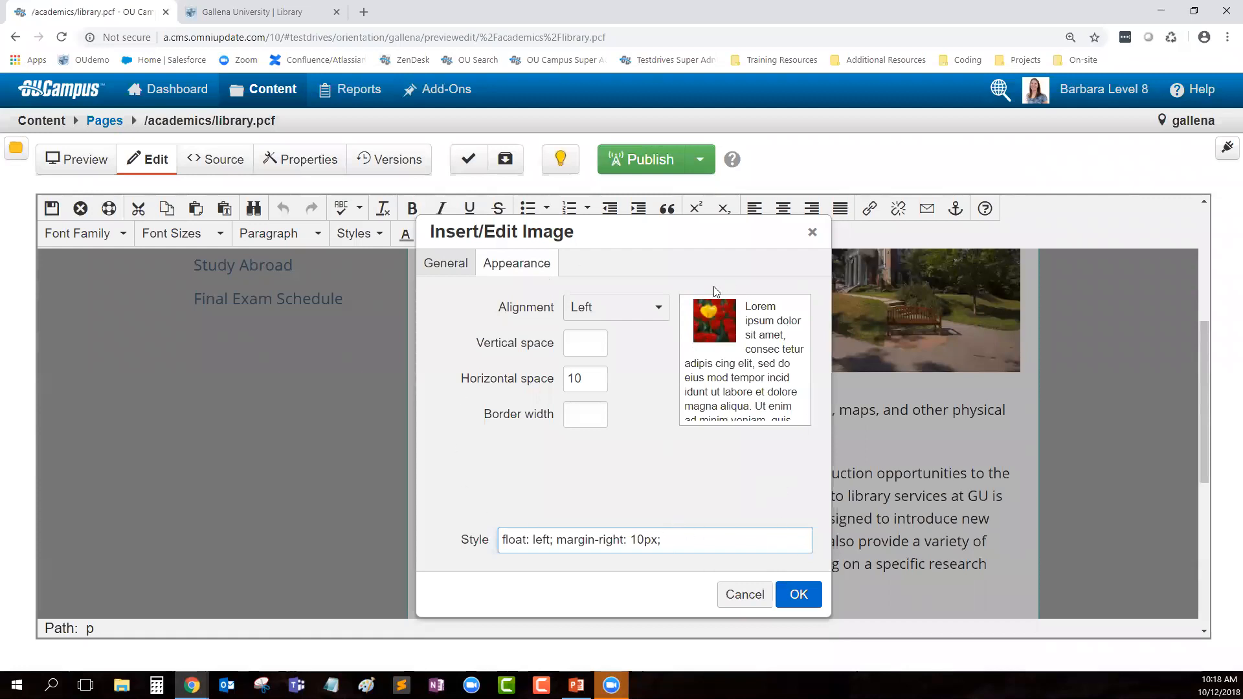
pyautogui.click(666, 450)
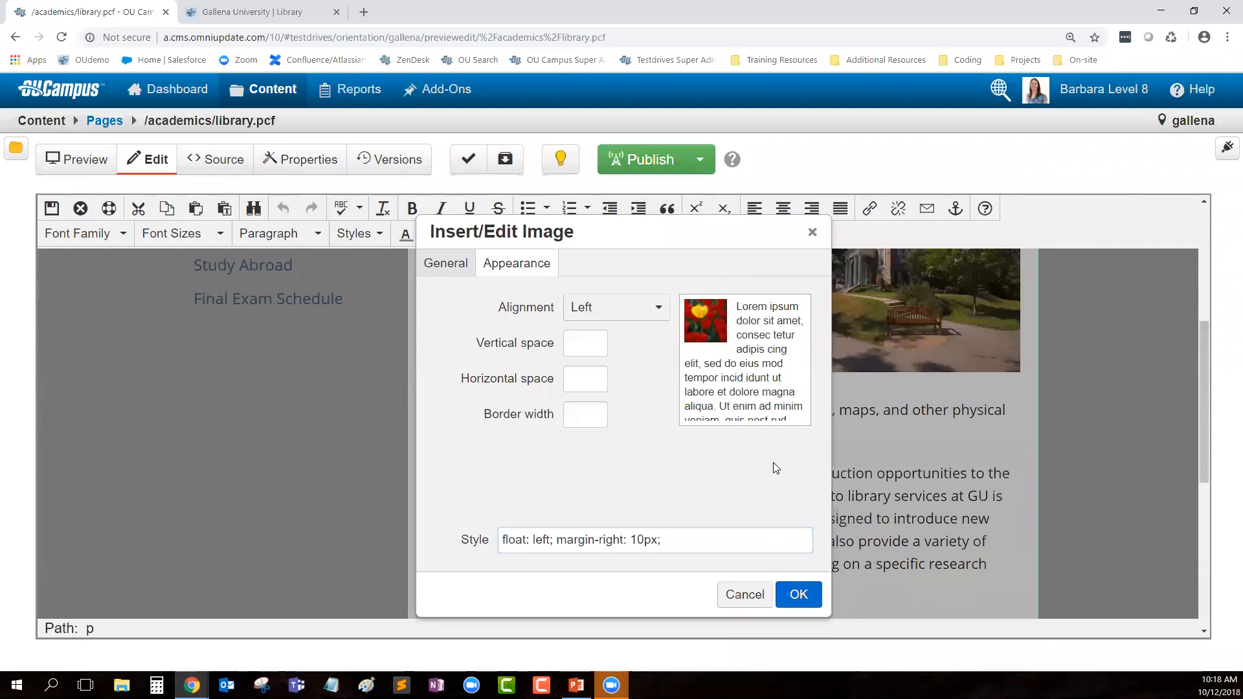
# Step: Apply the image settings, placing Burgess Hall floated left beside the paragraph
pyautogui.click(799, 603)
pyautogui.scroll(-3, 792, 496)
pyautogui.scroll(-4, 882, 487)
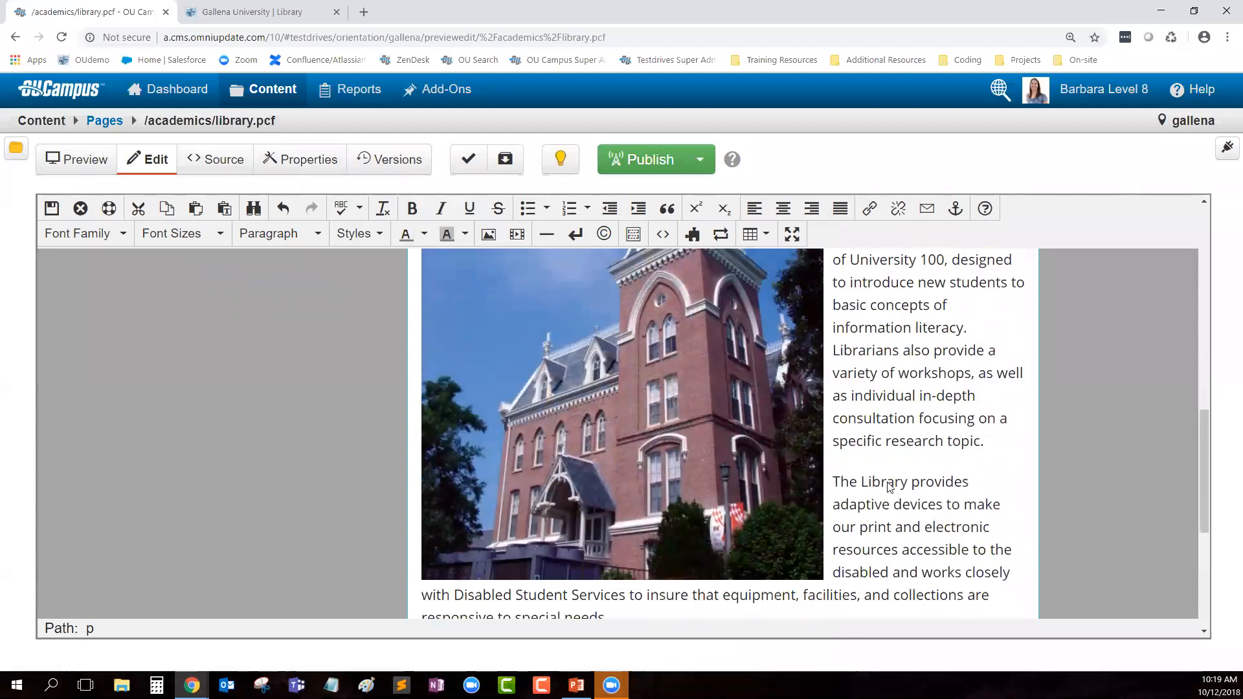
pyautogui.scroll(7, 909, 480)
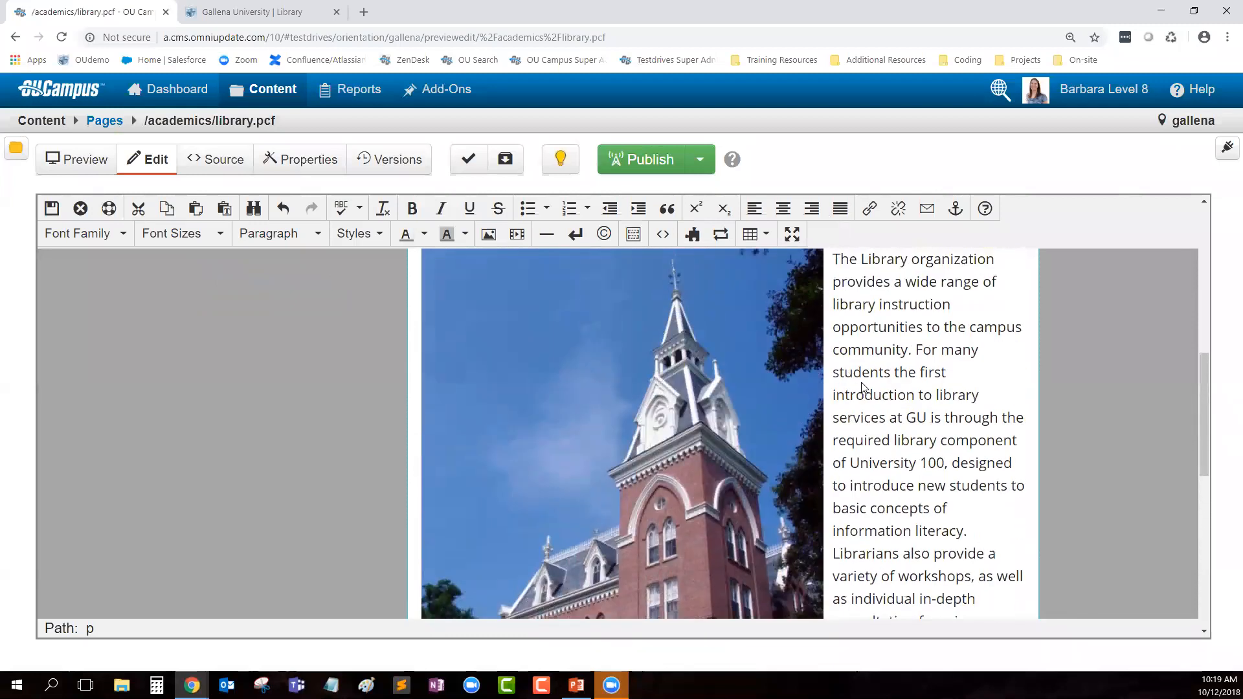
pyautogui.scroll(-9, 862, 475)
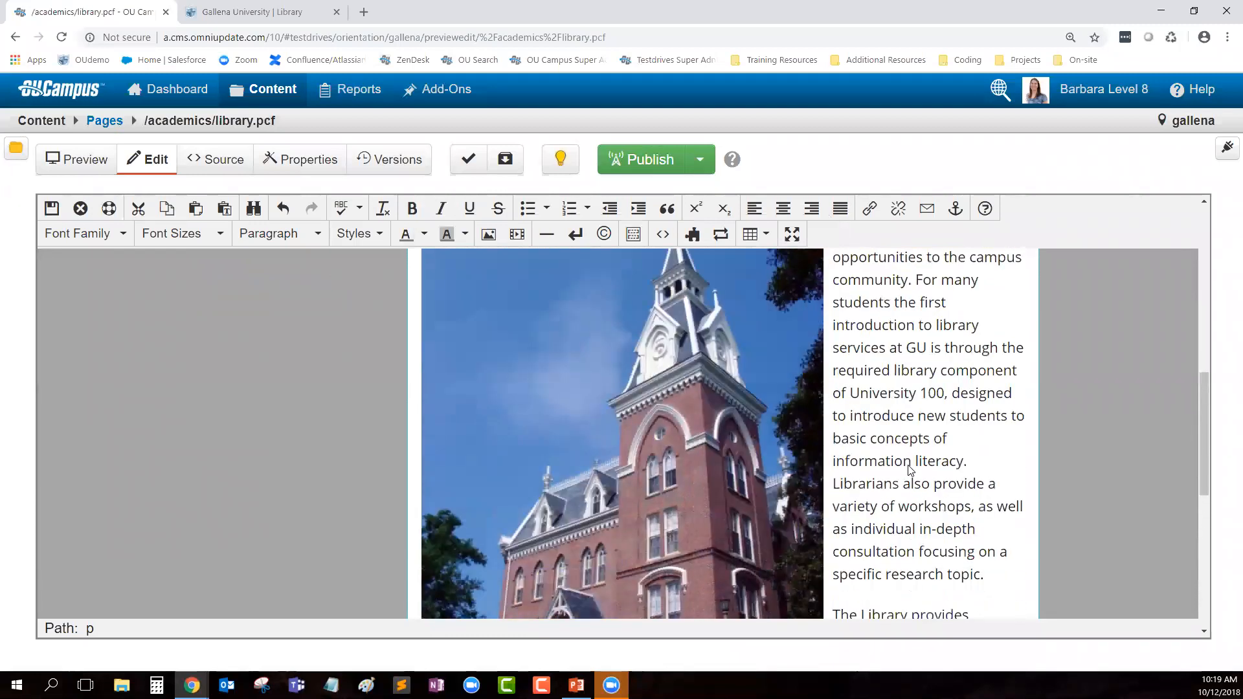
pyautogui.scroll(9, 910, 471)
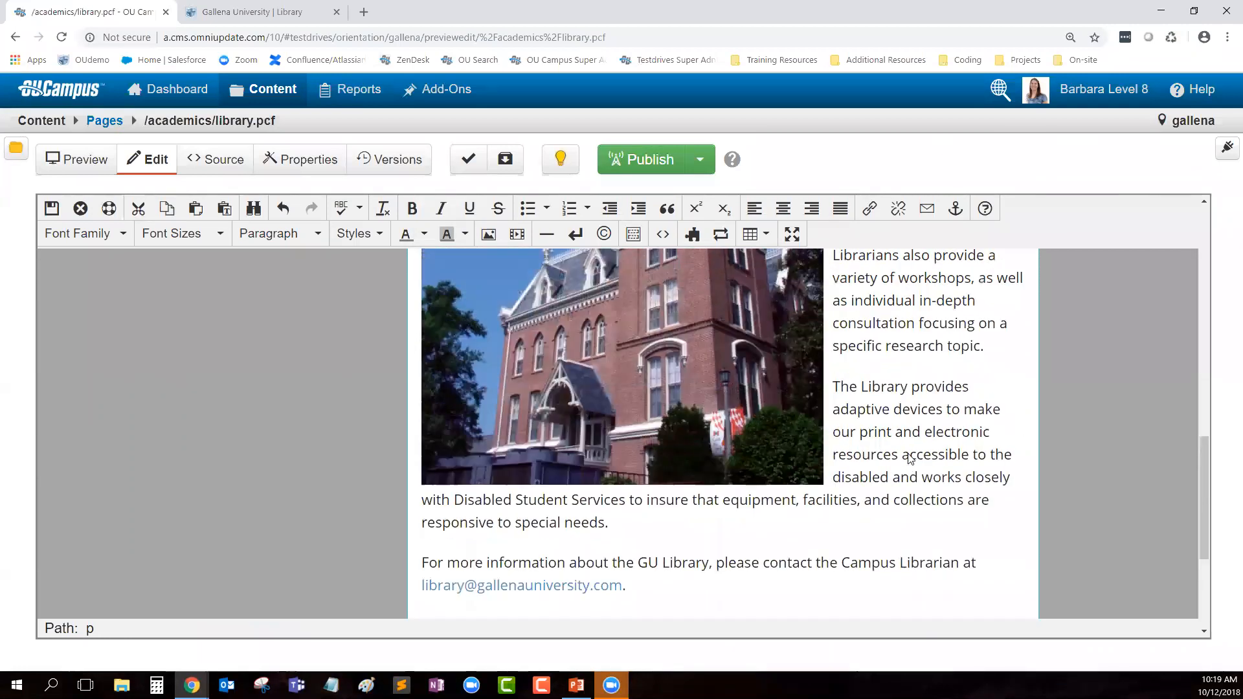
# Step: Review the tower image's description and width in its settings, then cancel without changes
pyautogui.click(609, 388)
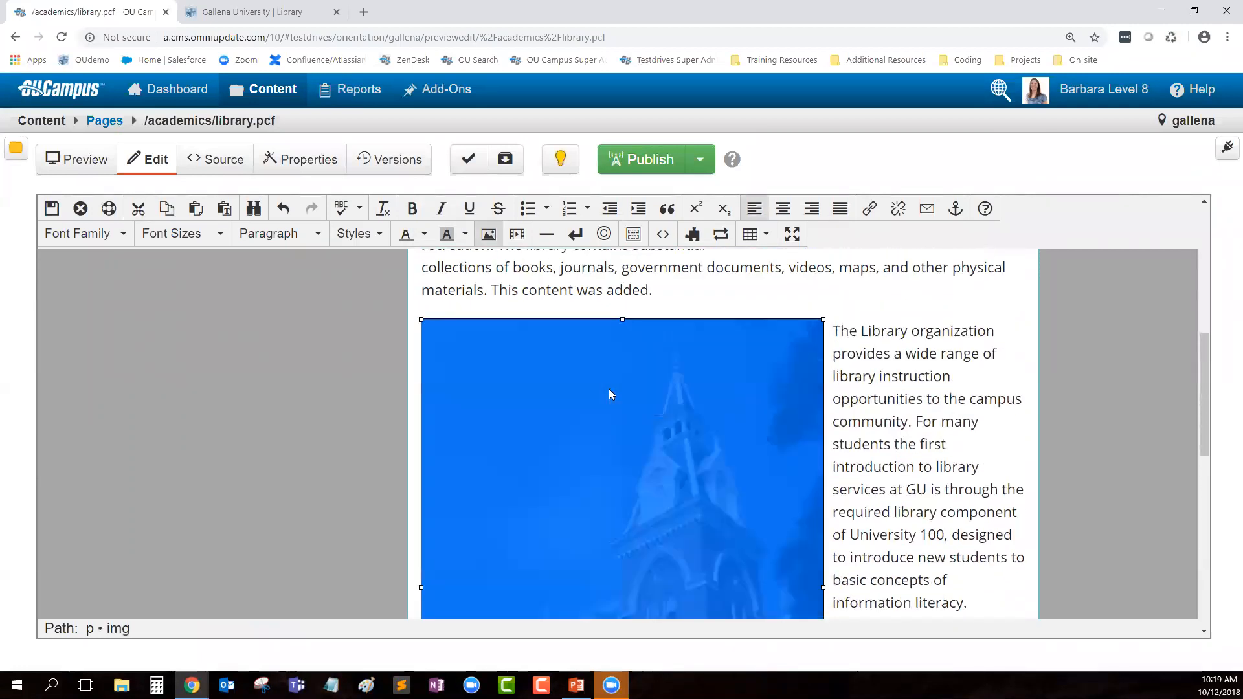
pyautogui.click(490, 248)
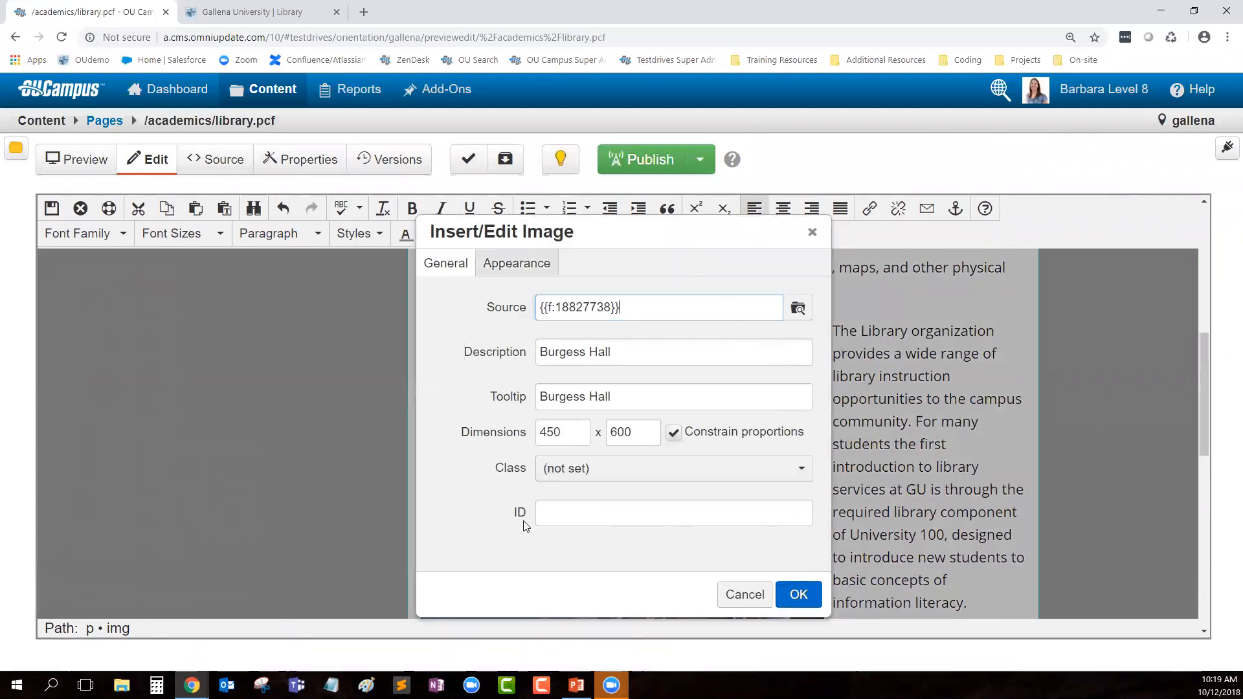
pyautogui.click(567, 355)
pyautogui.click(555, 432)
pyautogui.click(735, 597)
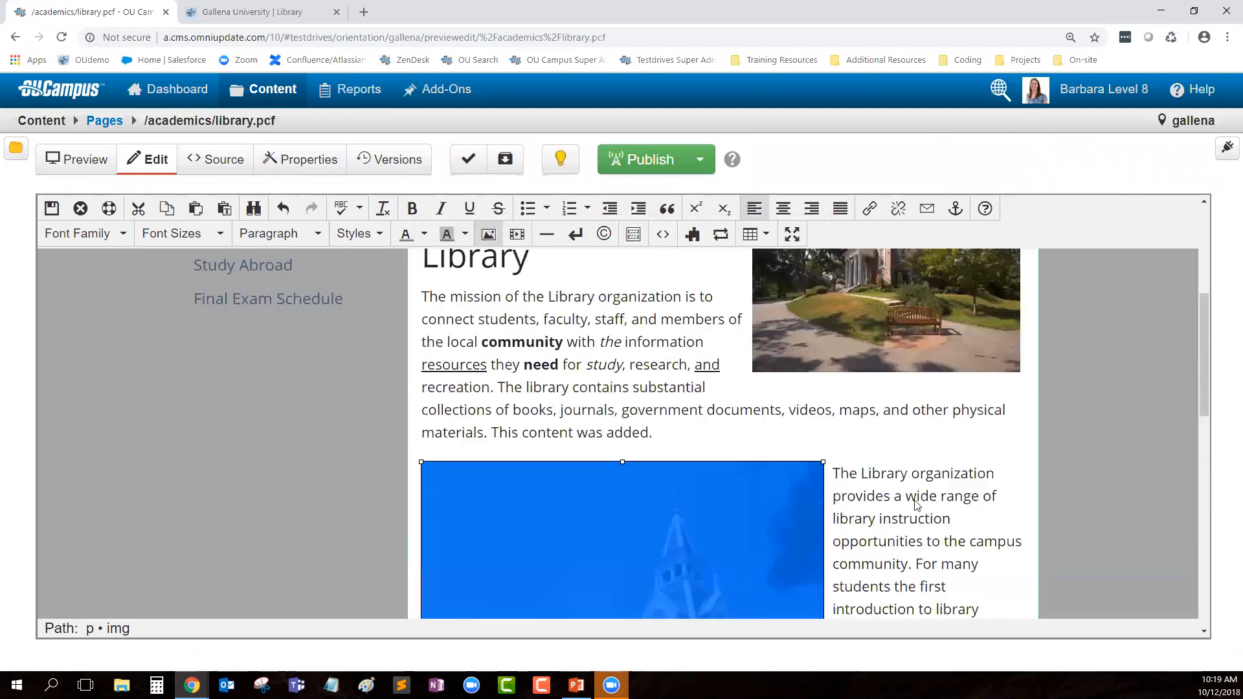
pyautogui.scroll(-1, 888, 497)
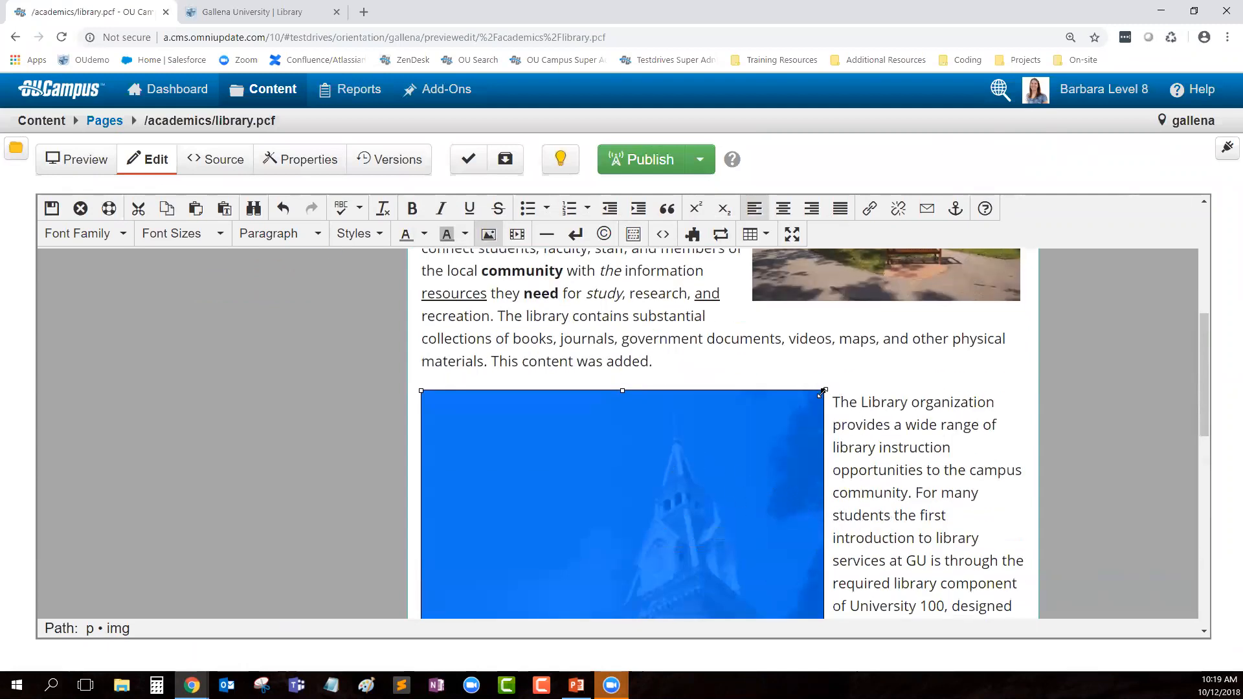
pyautogui.scroll(-6, 882, 457)
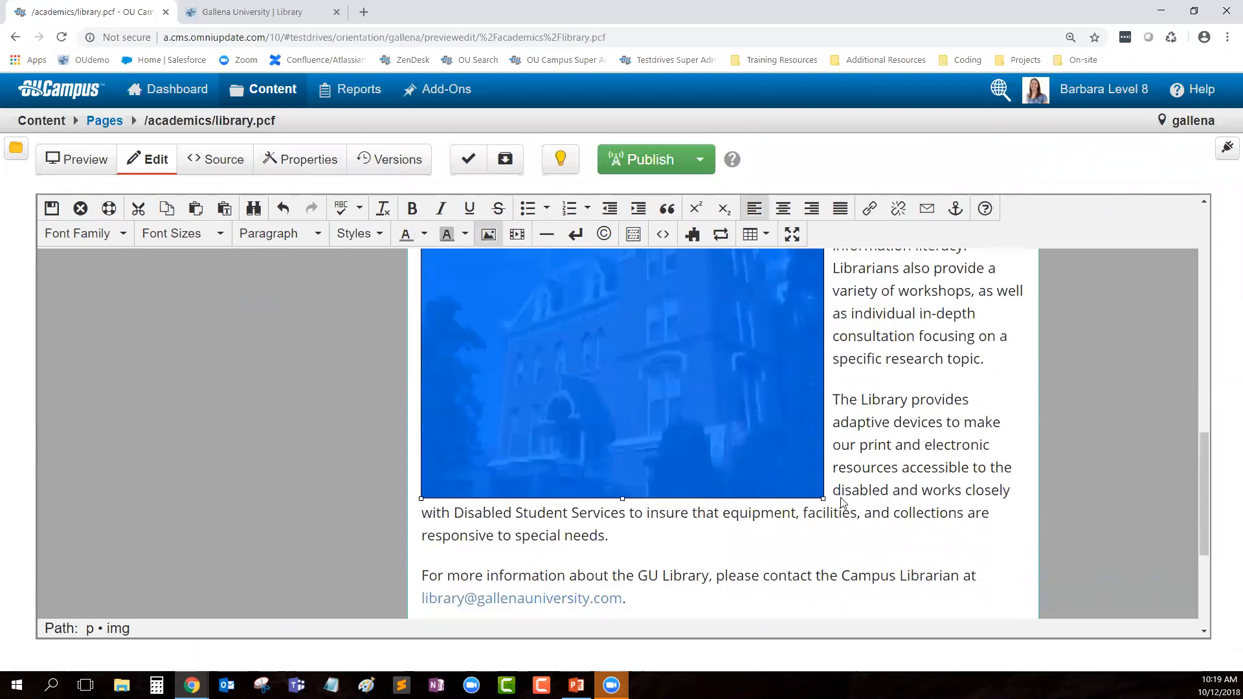
pyautogui.scroll(1, 848, 518)
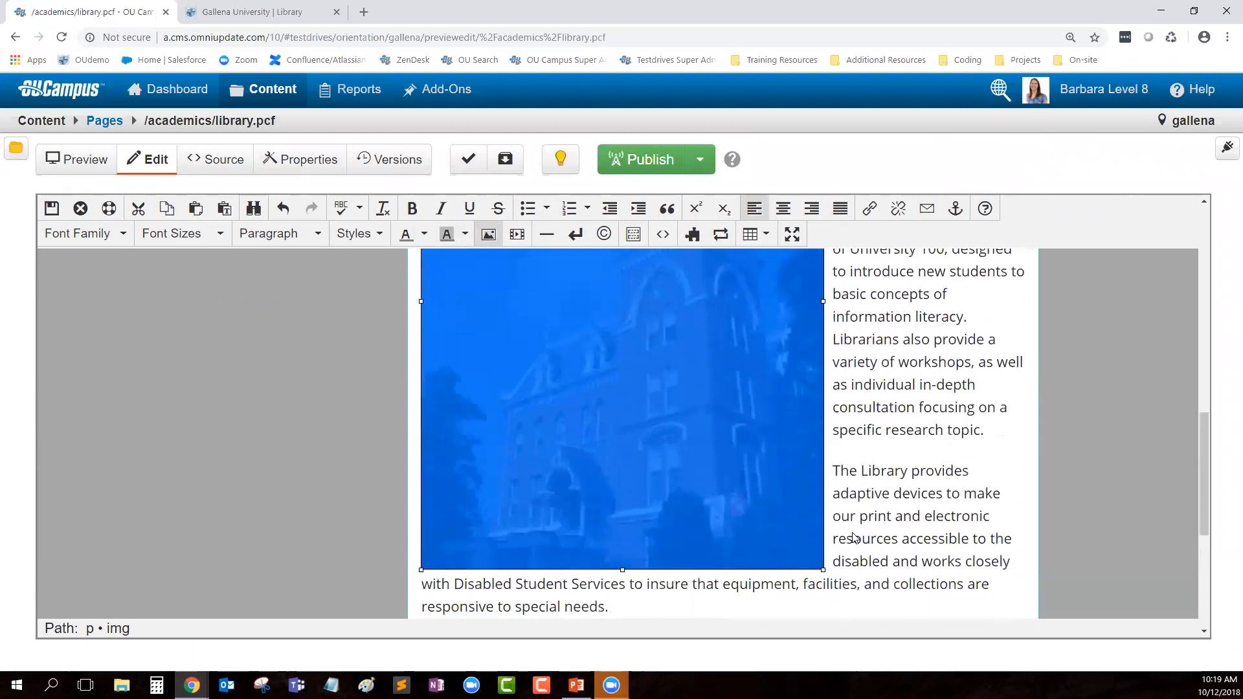
# Step: Shrink the tower image to a small thumbnail using its resize handle
pyautogui.moveTo(822, 569); pyautogui.dragTo(655, 372)
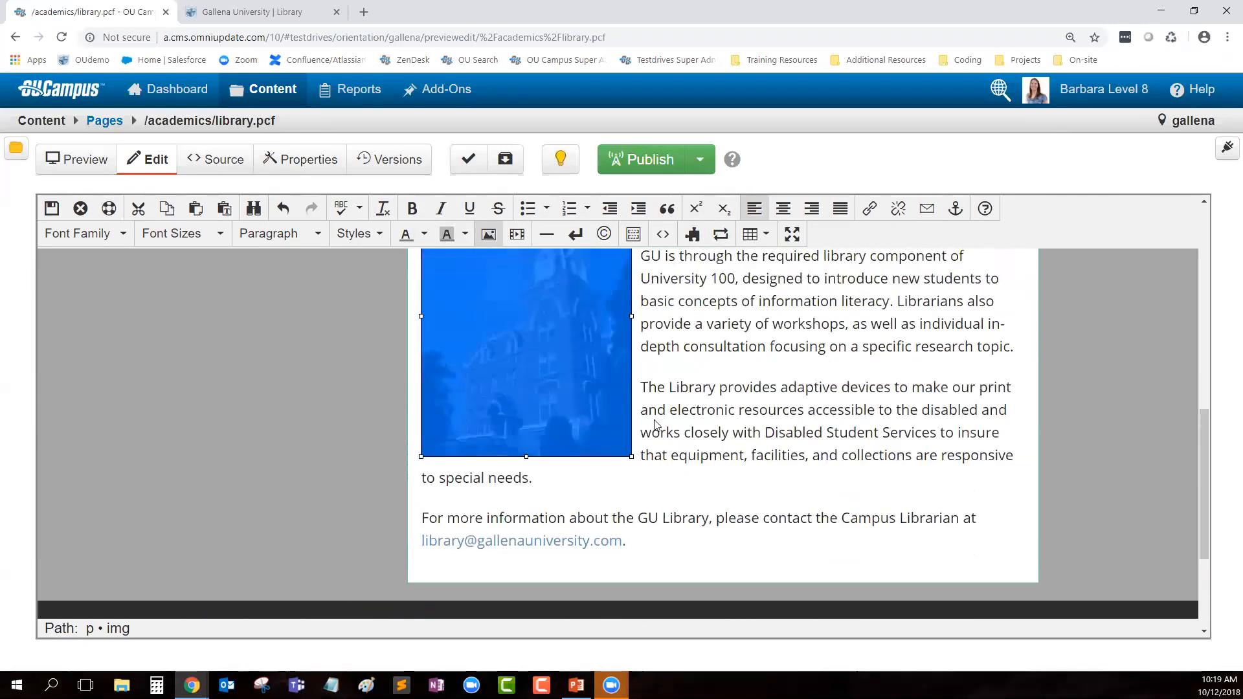
pyautogui.scroll(1, 633, 472)
pyautogui.moveTo(631, 526); pyautogui.dragTo(527, 390)
pyautogui.scroll(1, 511, 428)
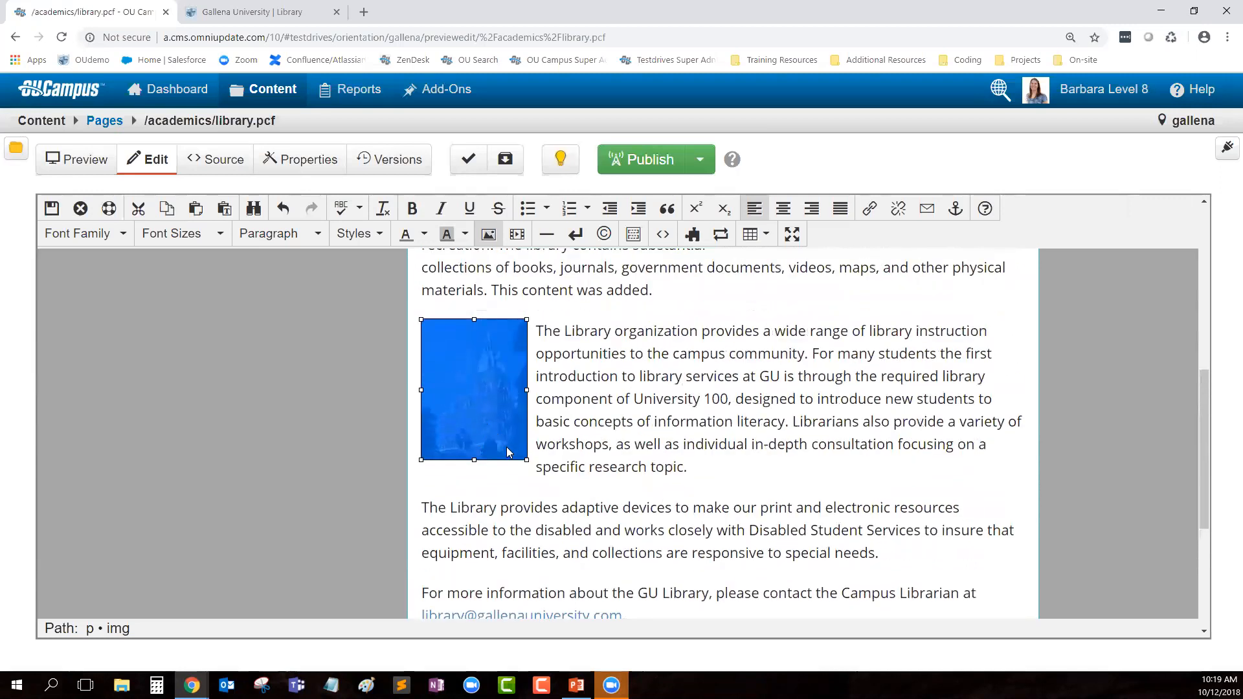
pyautogui.moveTo(527, 459); pyautogui.dragTo(536, 475)
# Step: Add an empty paragraph after the 'special needs.' text, above the contact paragraph
pyautogui.click(747, 463)
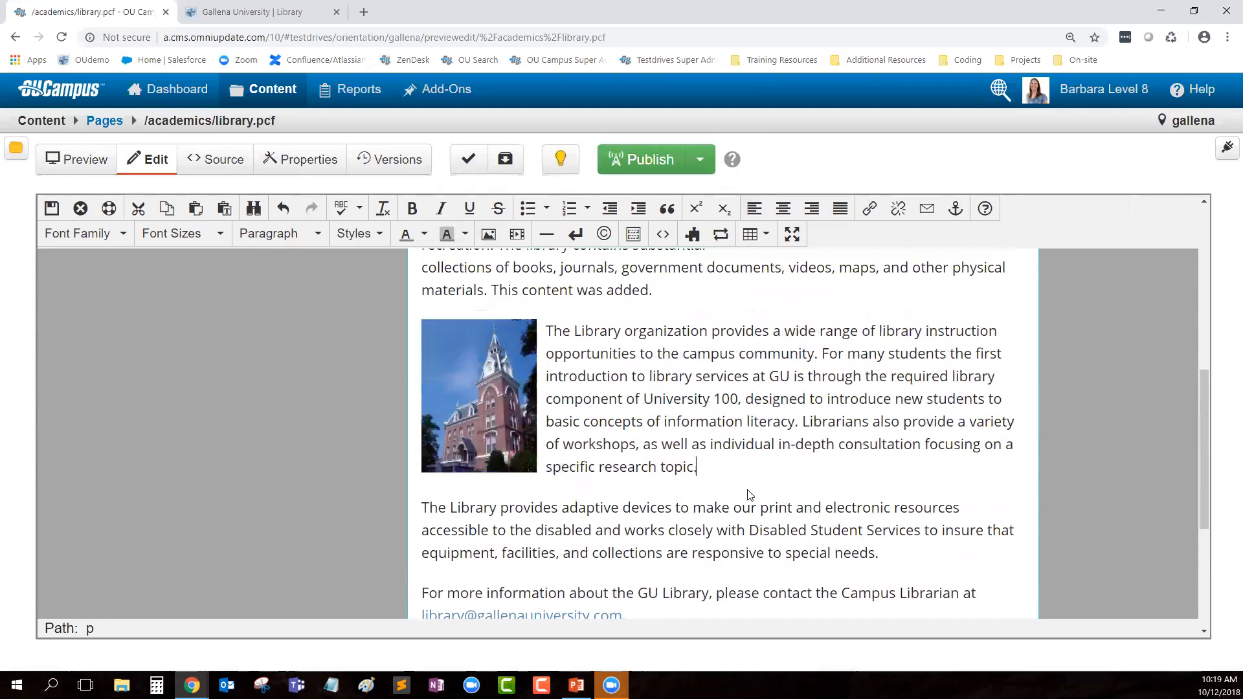
pyautogui.scroll(2, 750, 485)
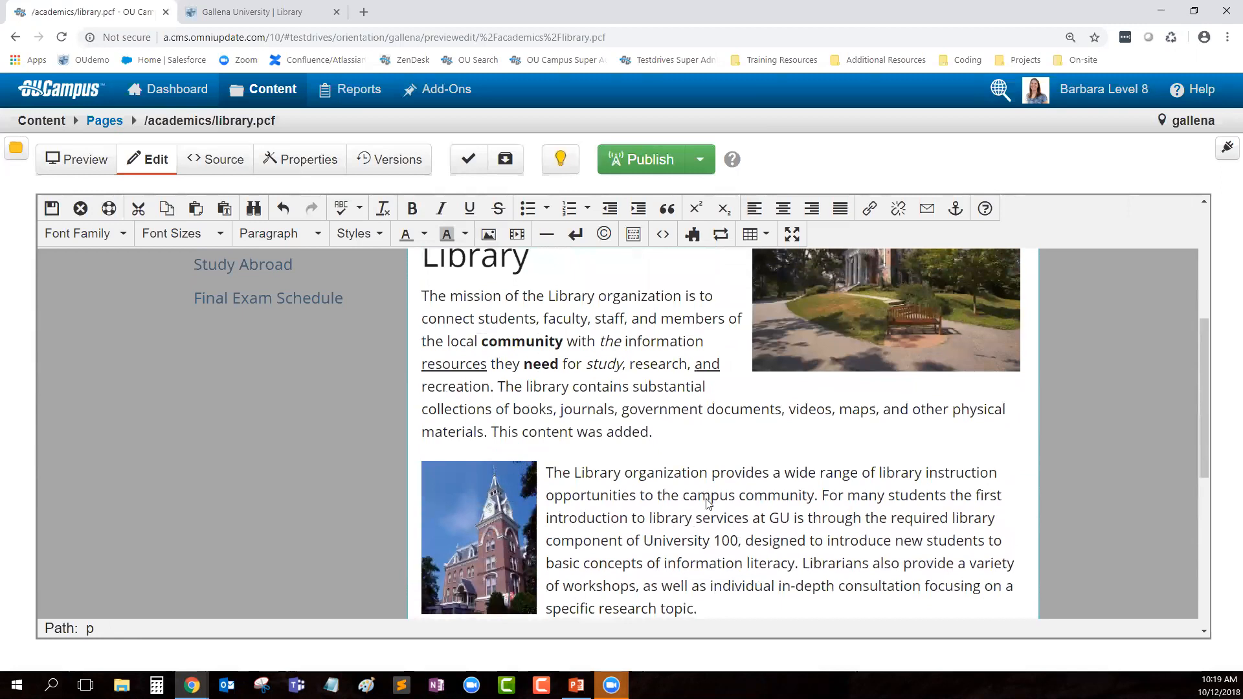
pyautogui.scroll(-2, 707, 501)
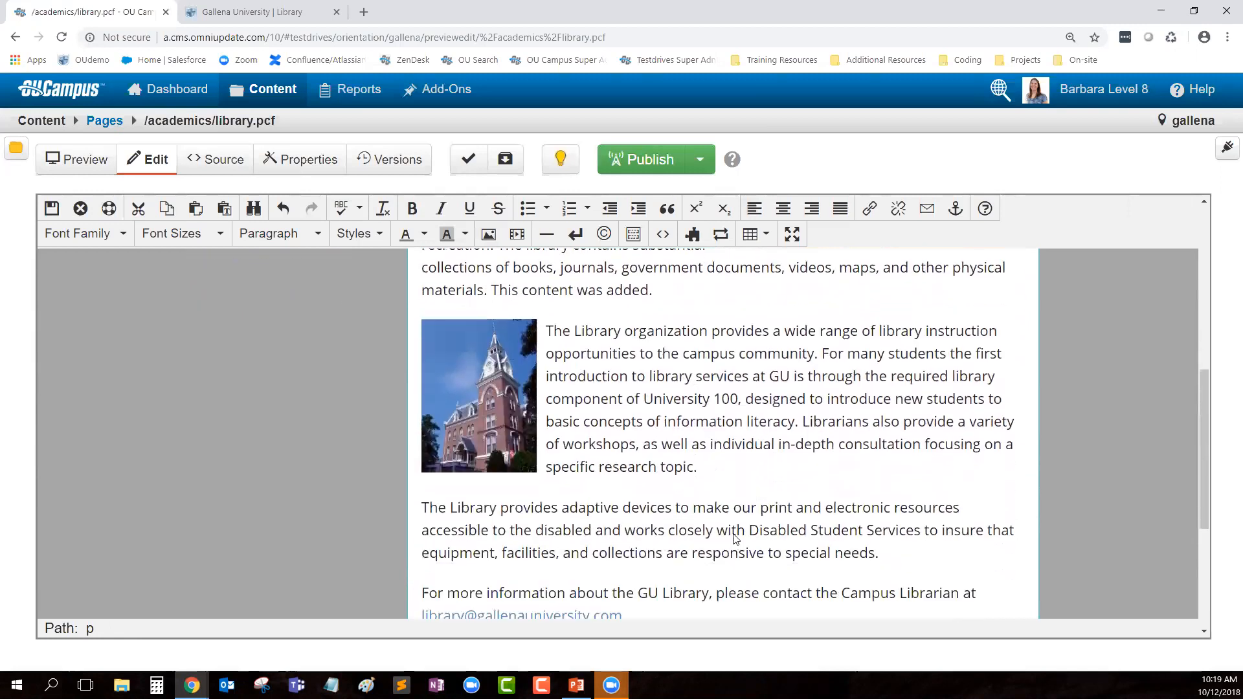
pyautogui.scroll(-2, 733, 517)
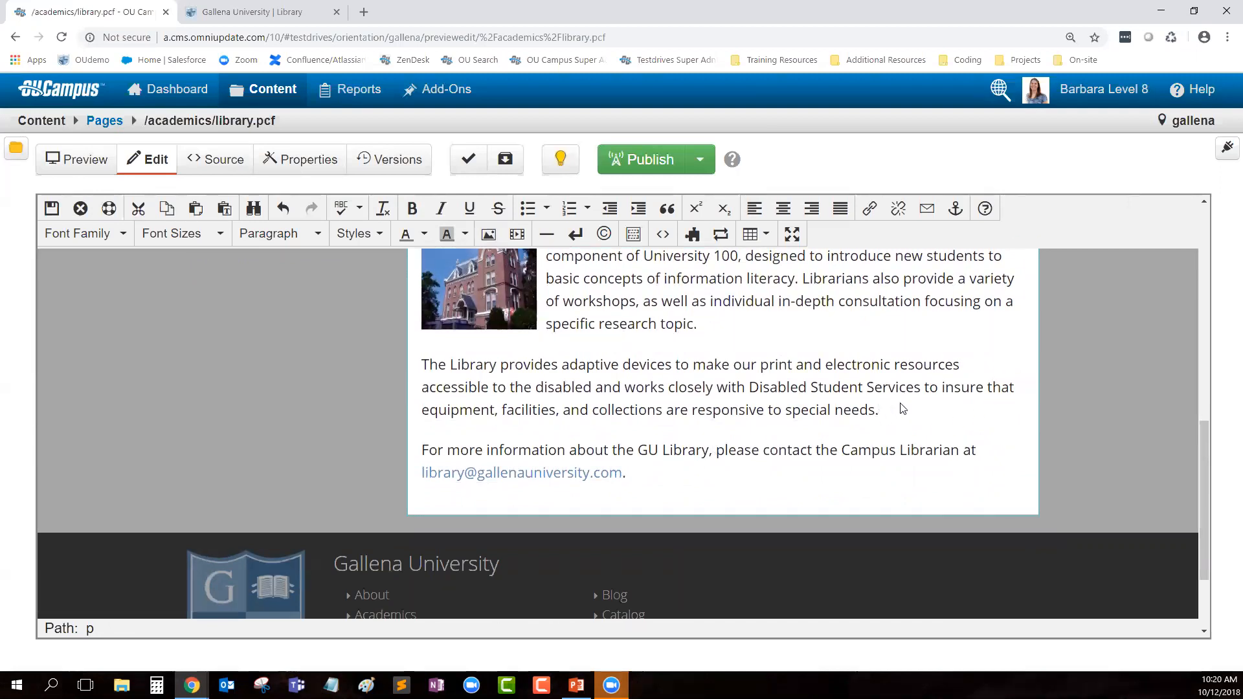
pyautogui.press('Return')
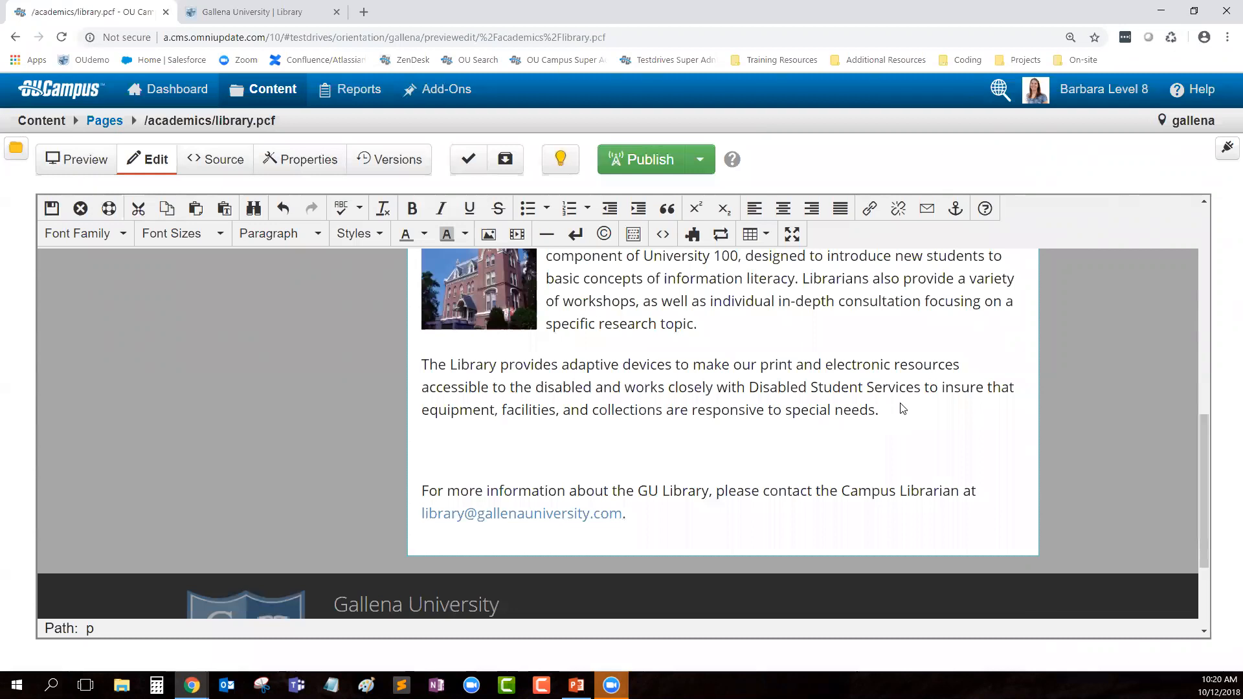
# Step: Type 'Sign up for athletics on our Athletics Page.' and select 'Athletics Page'
pyautogui.write('Sign  up for athletic')
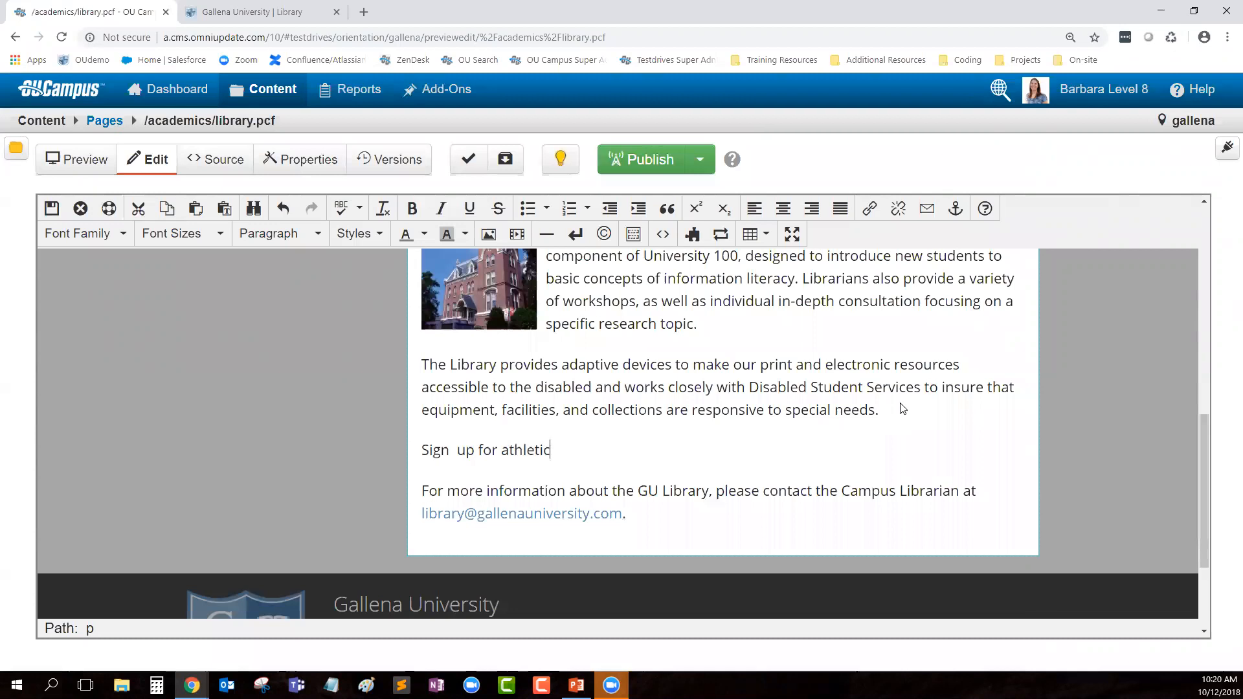
pyautogui.write('s on our Athletics Page.')
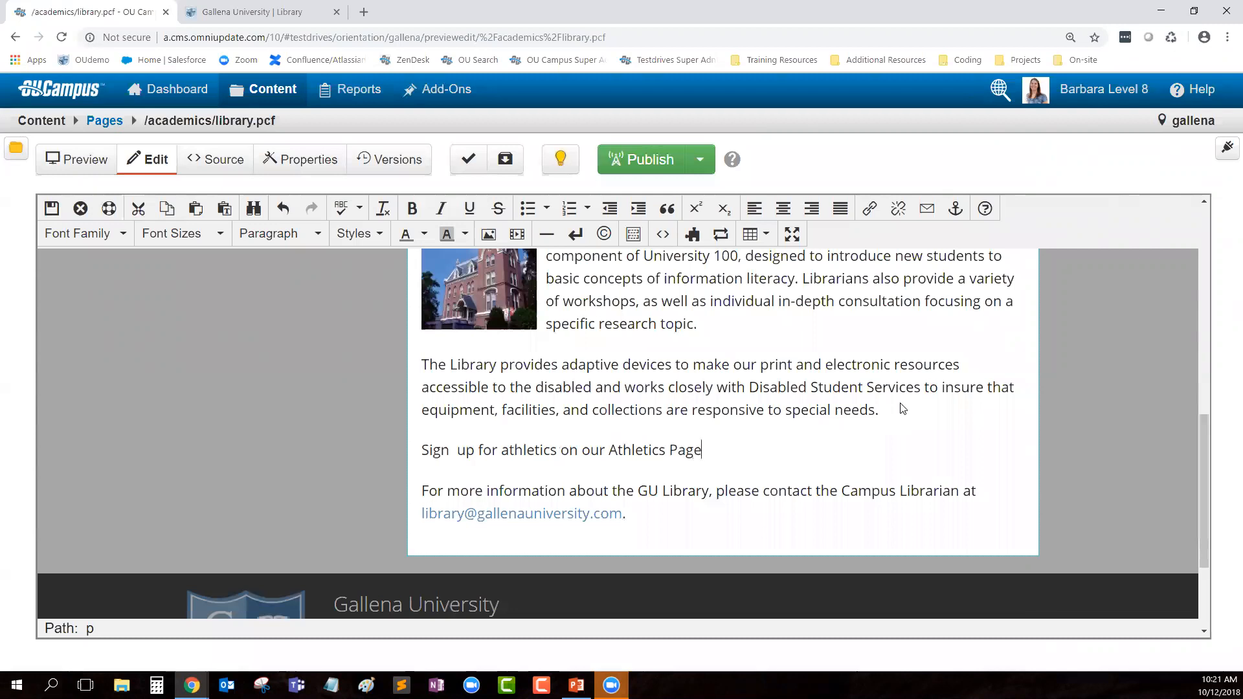
pyautogui.doubleClick(649, 452)
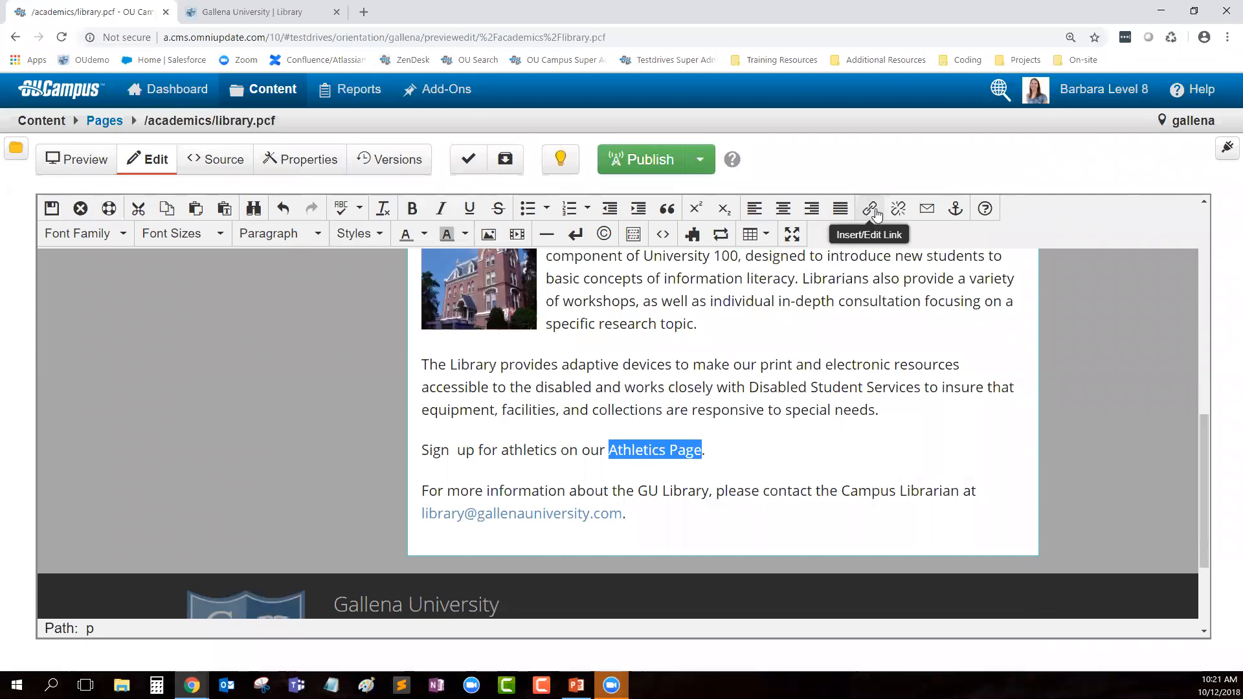
# Step: Start an Insert/Edit Link on 'Athletics Page' and browse the academics folder for a target file
pyautogui.rightClick(666, 456)
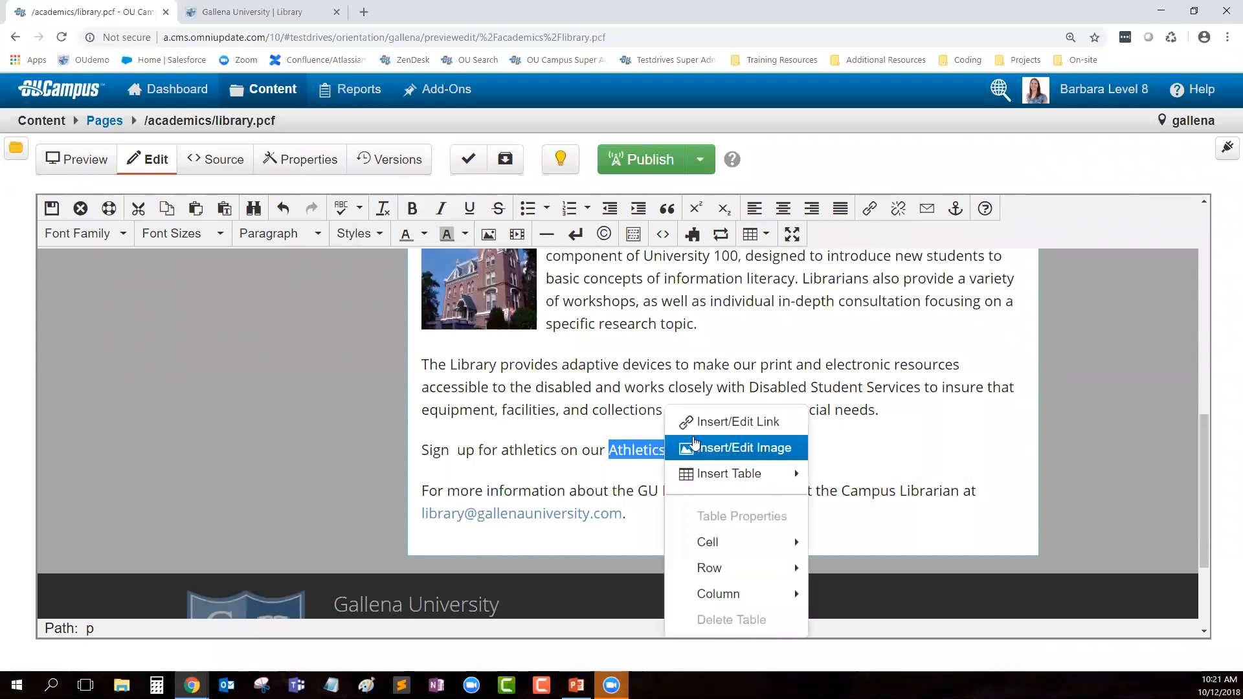
pyautogui.click(749, 430)
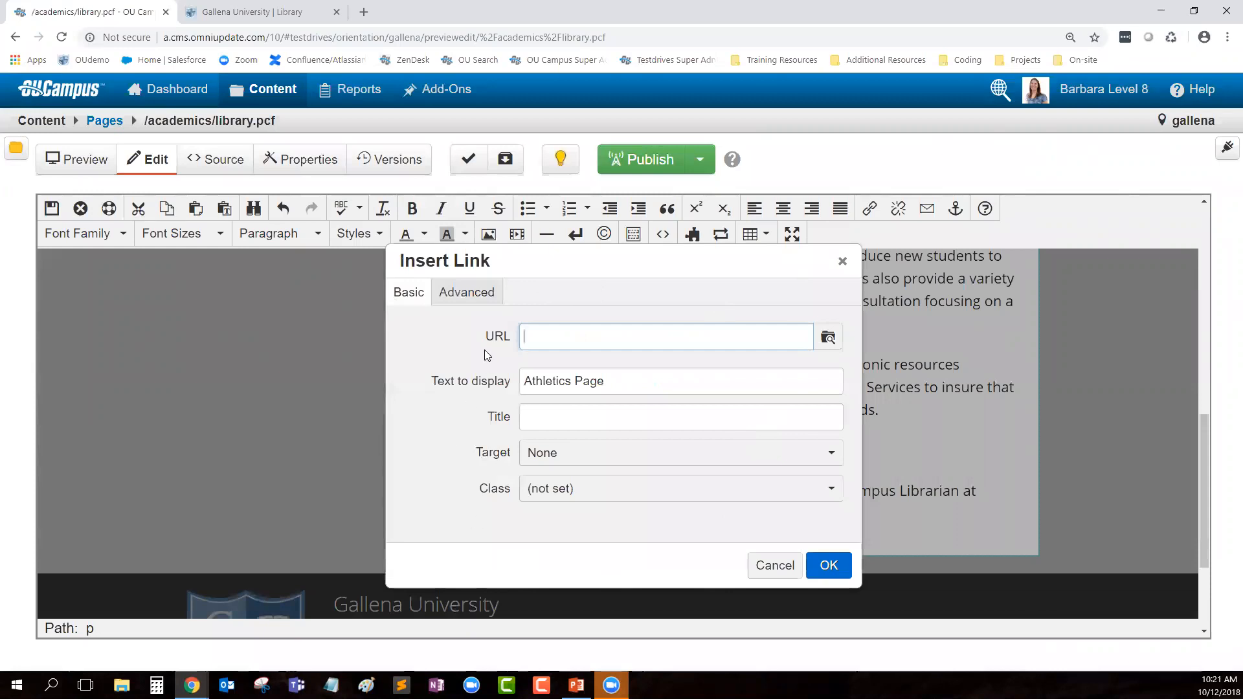
pyautogui.click(511, 343)
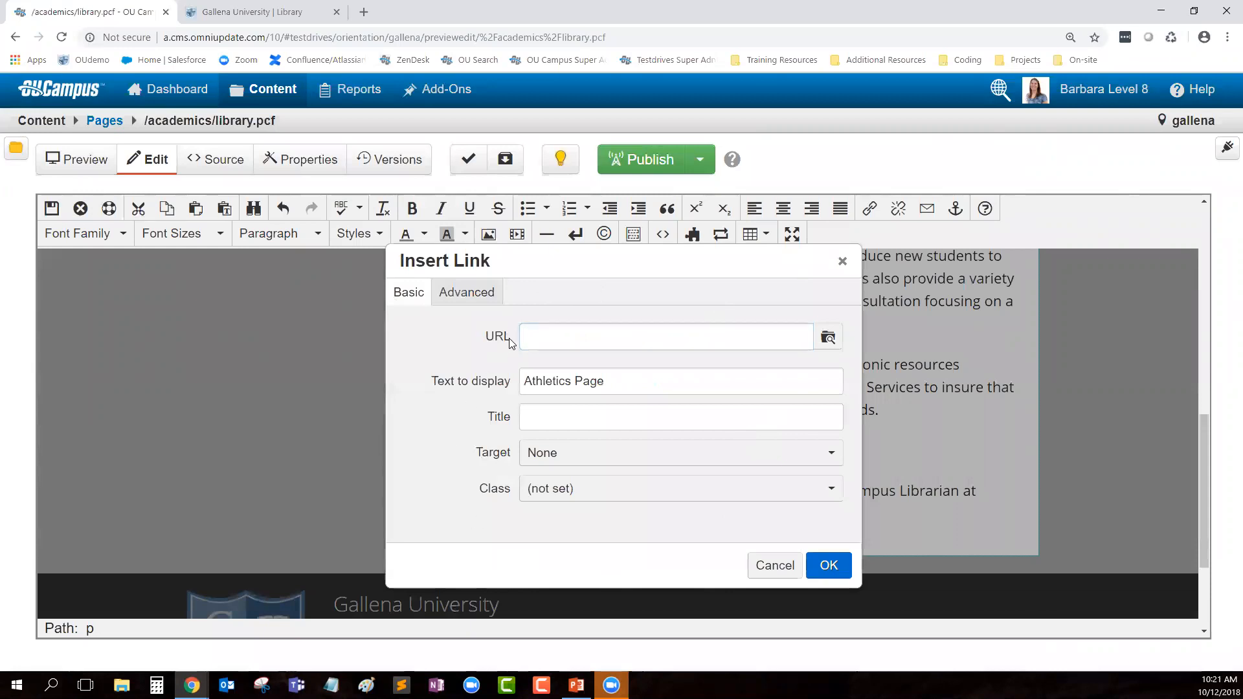
pyautogui.click(831, 340)
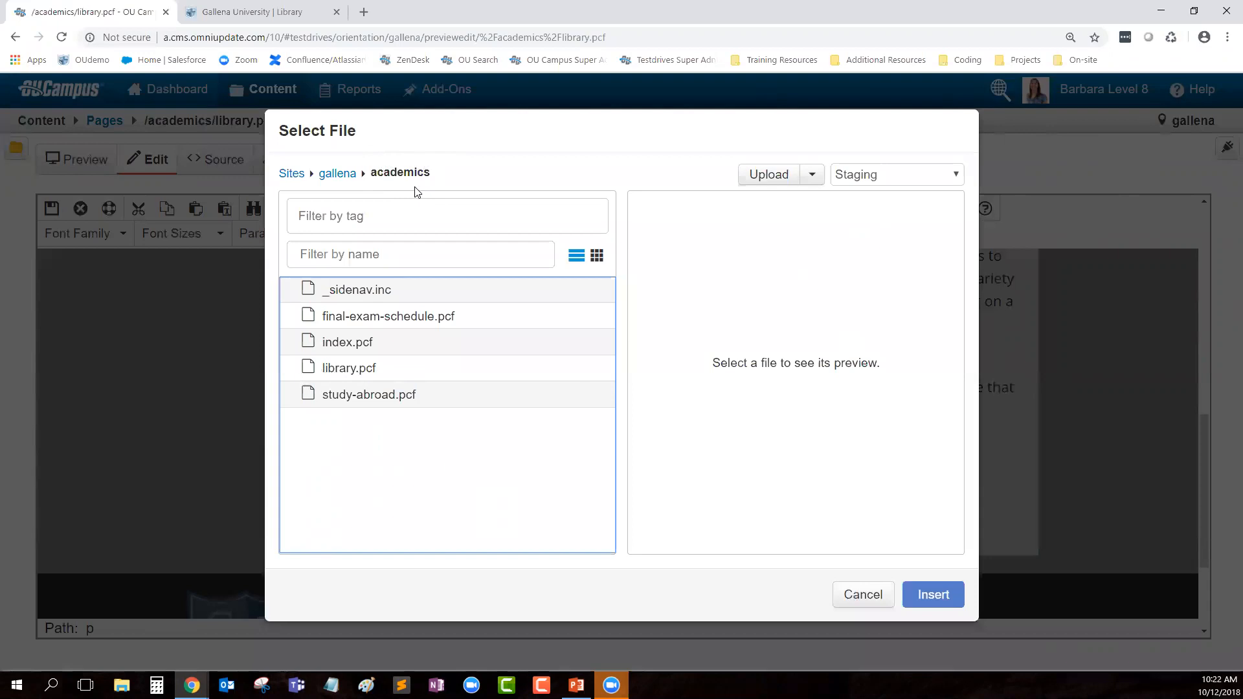
# Step: Choose the athletics folder's index.pcf as the link target, resolving to /athletics/index.html
pyautogui.click(338, 176)
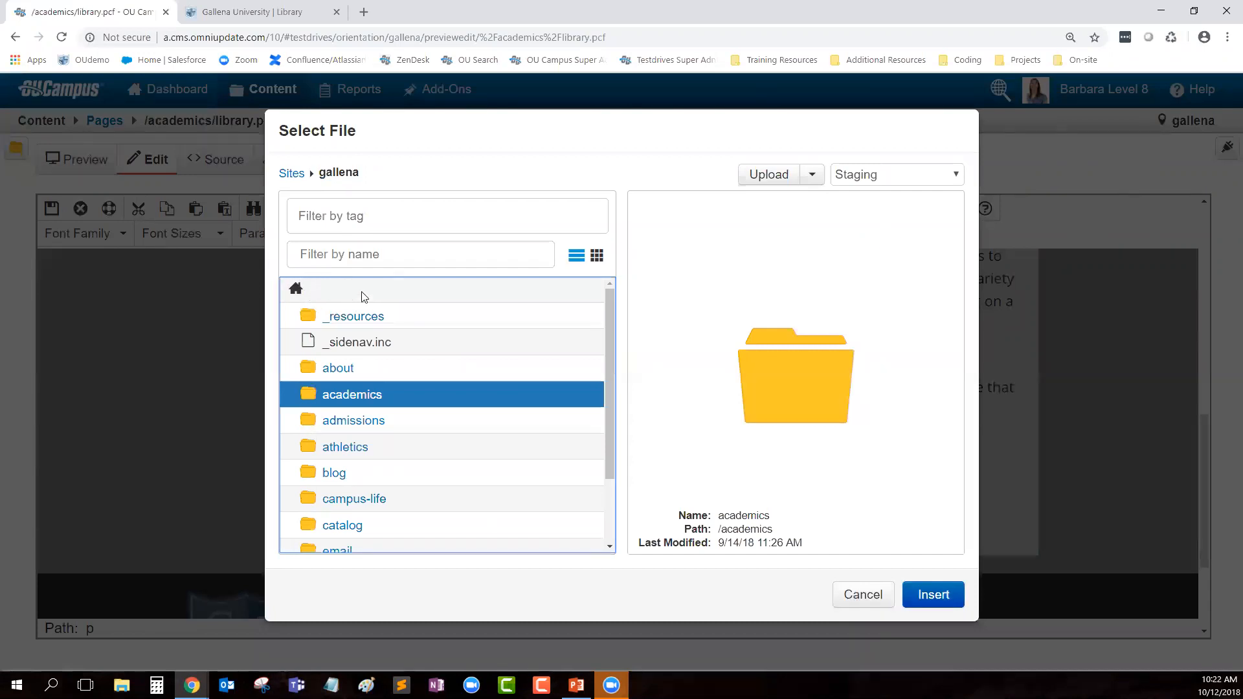
pyautogui.scroll(-1, 336, 516)
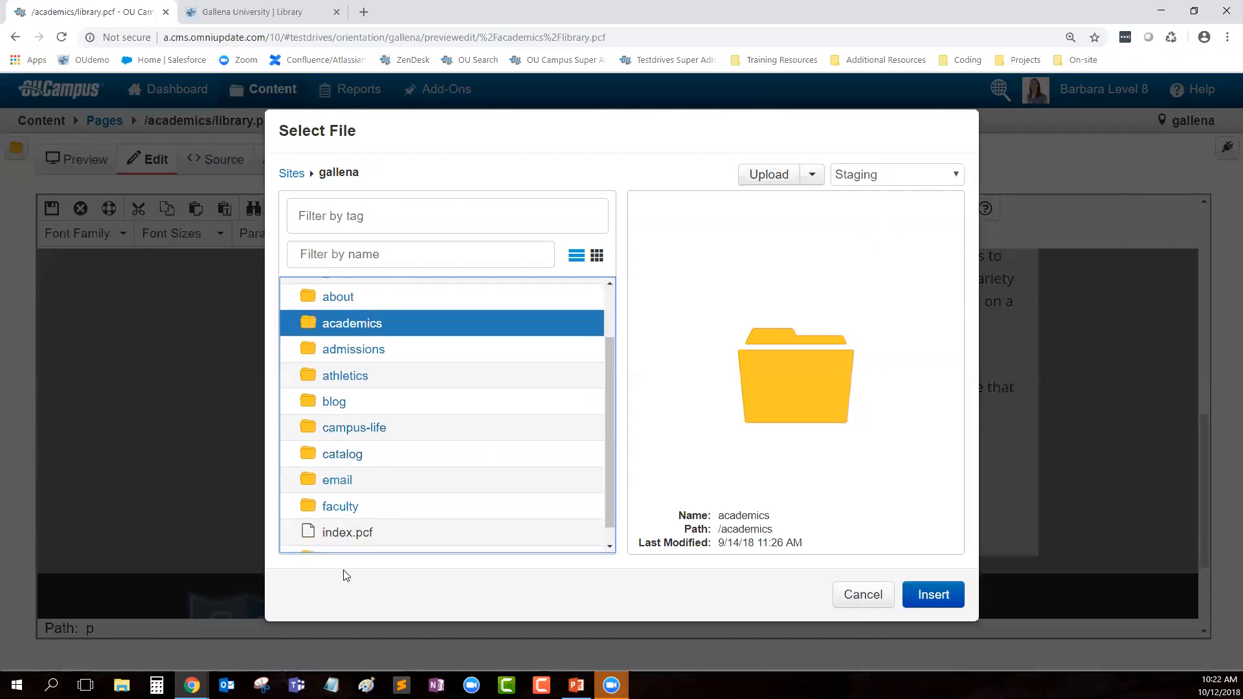
pyautogui.click(341, 382)
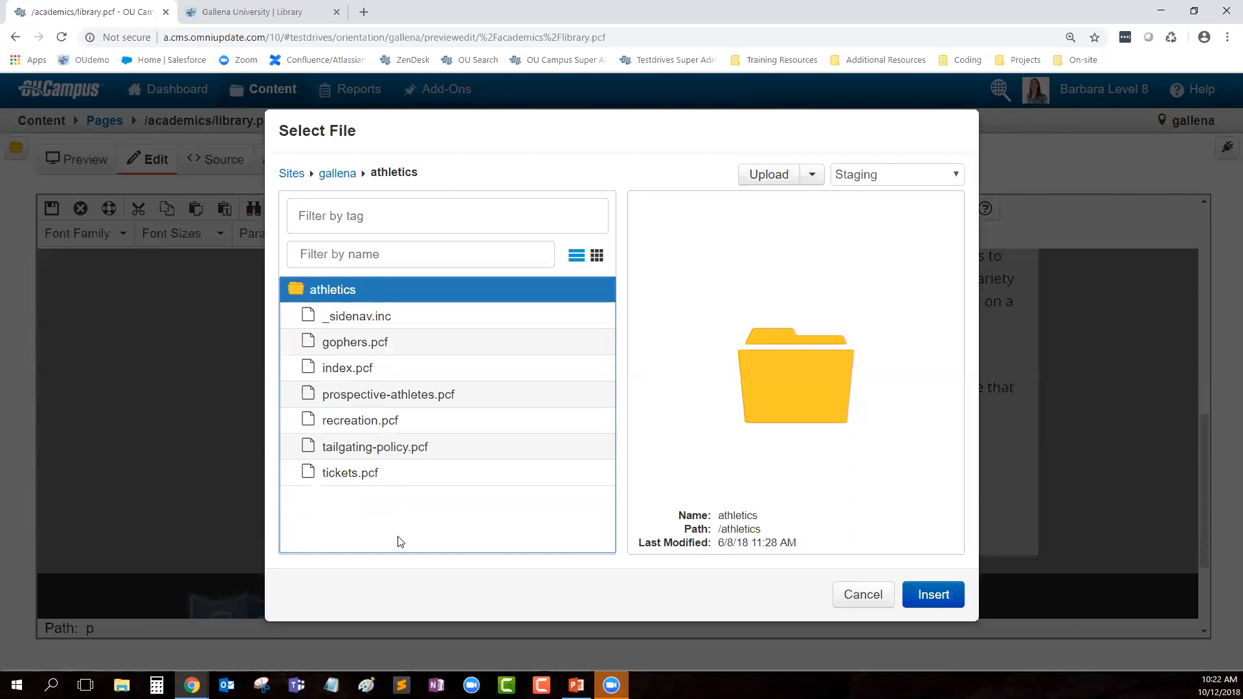
pyautogui.click(356, 368)
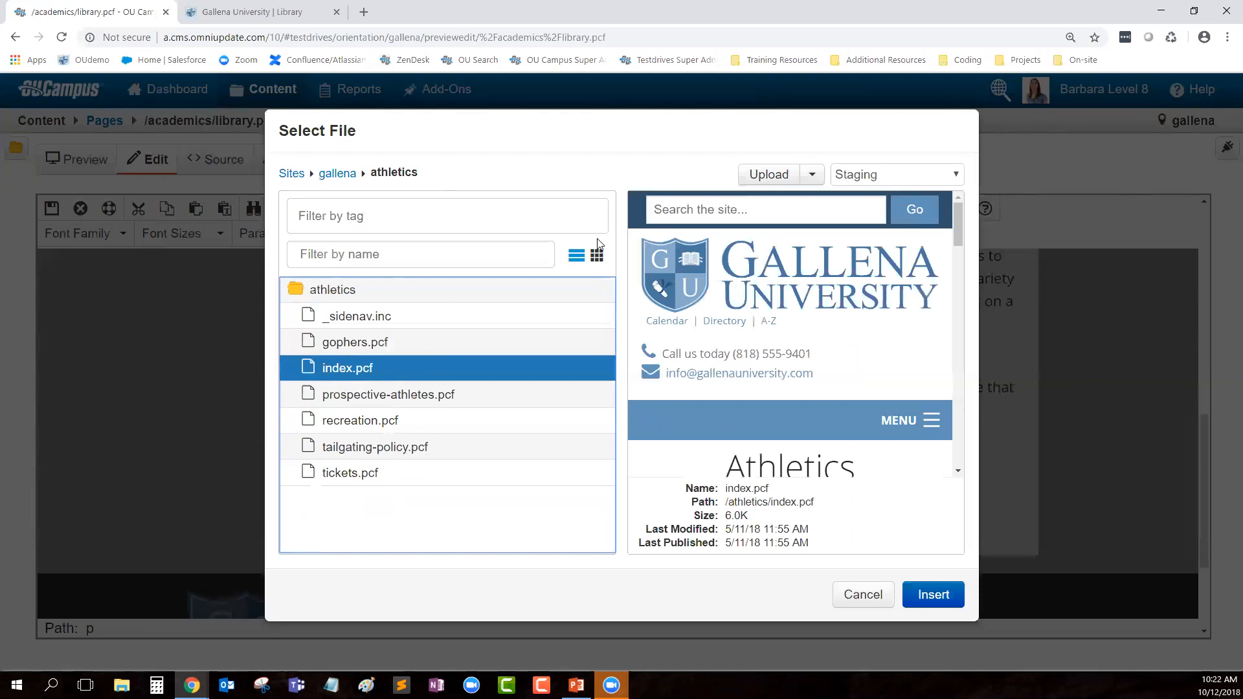
pyautogui.scroll(-1, 797, 414)
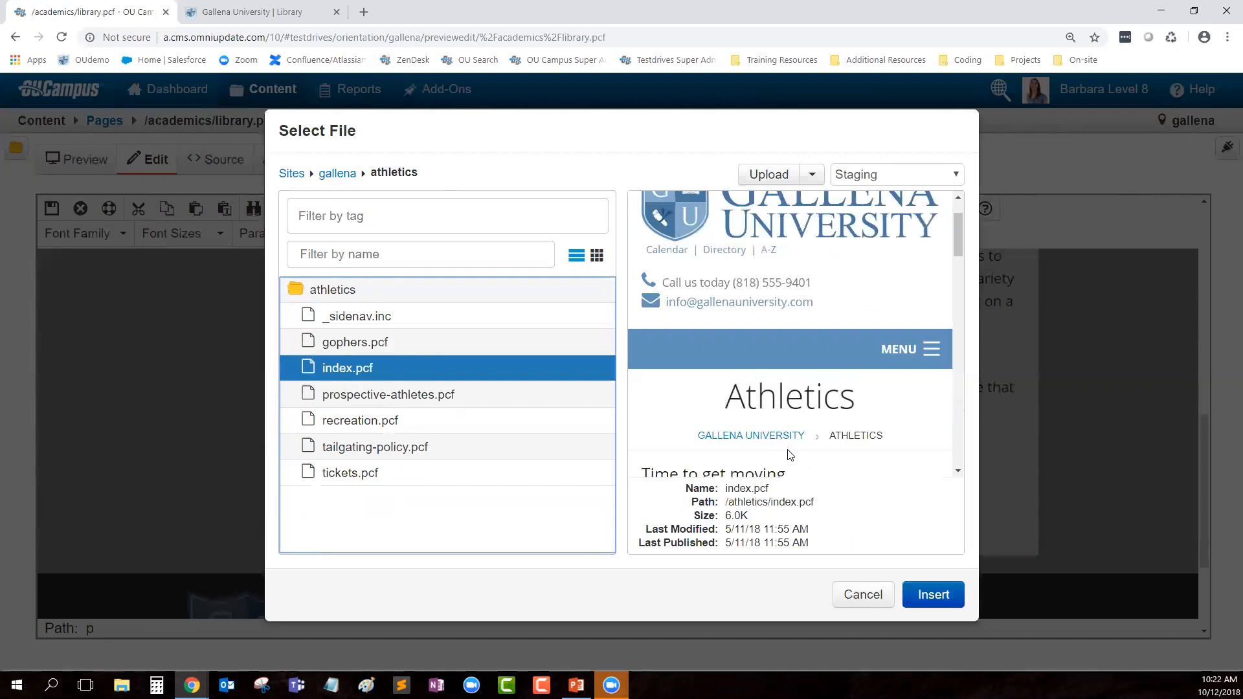
pyautogui.click(929, 597)
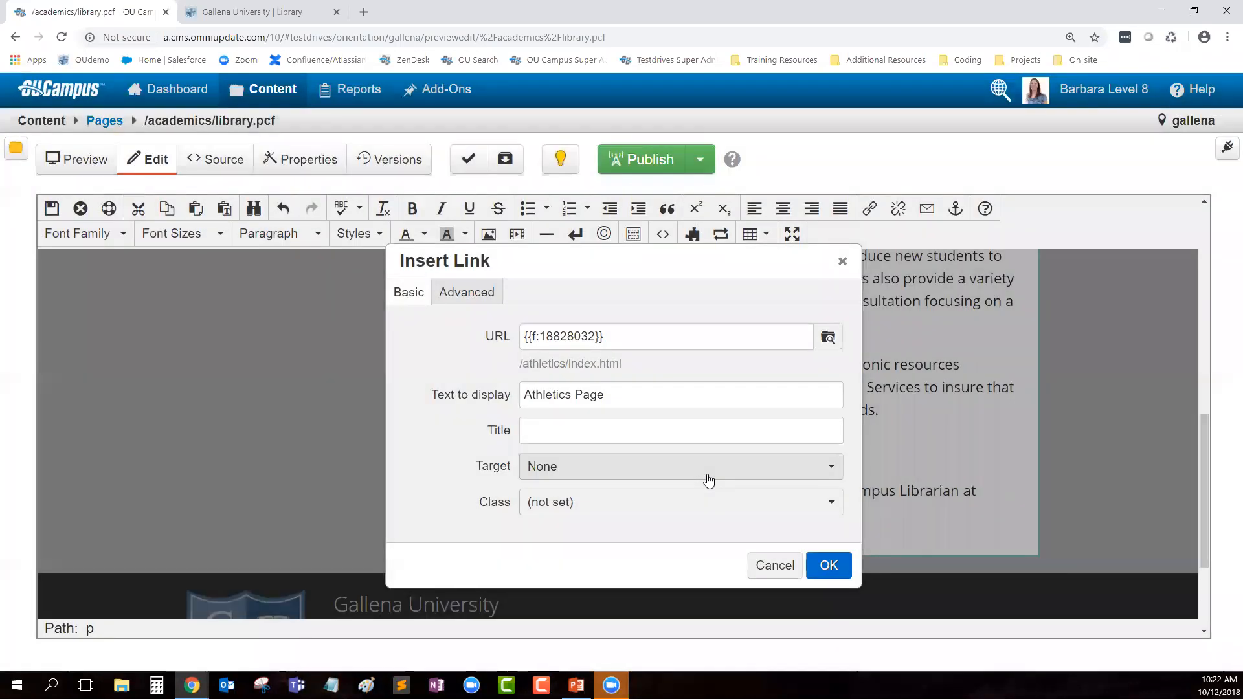
pyautogui.moveTo(624, 343); pyautogui.dragTo(520, 337)
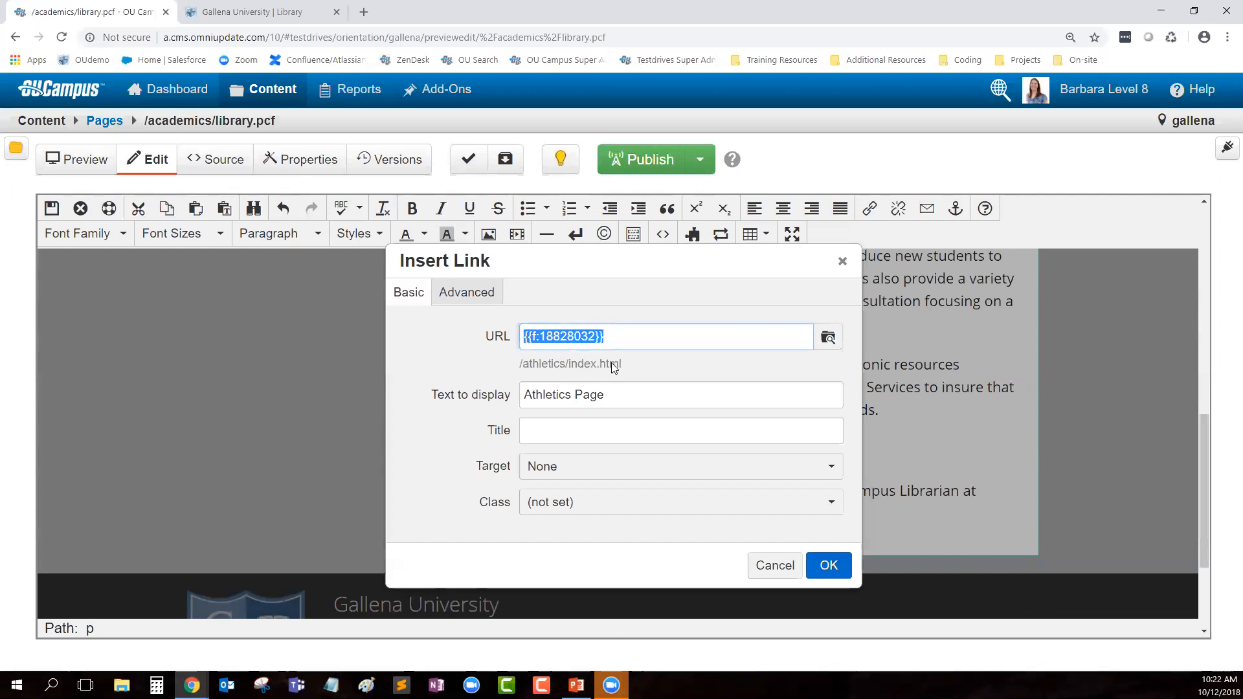
pyautogui.click(630, 365)
pyautogui.moveTo(525, 368); pyautogui.dragTo(519, 366)
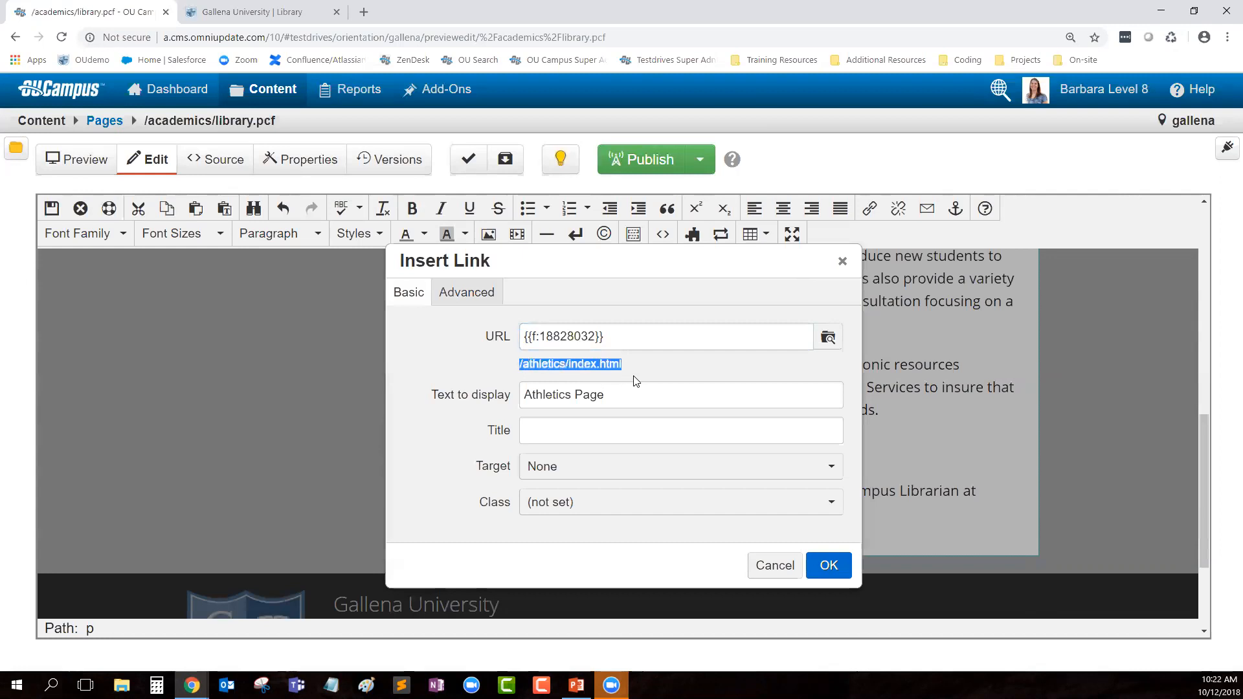
pyautogui.click(644, 392)
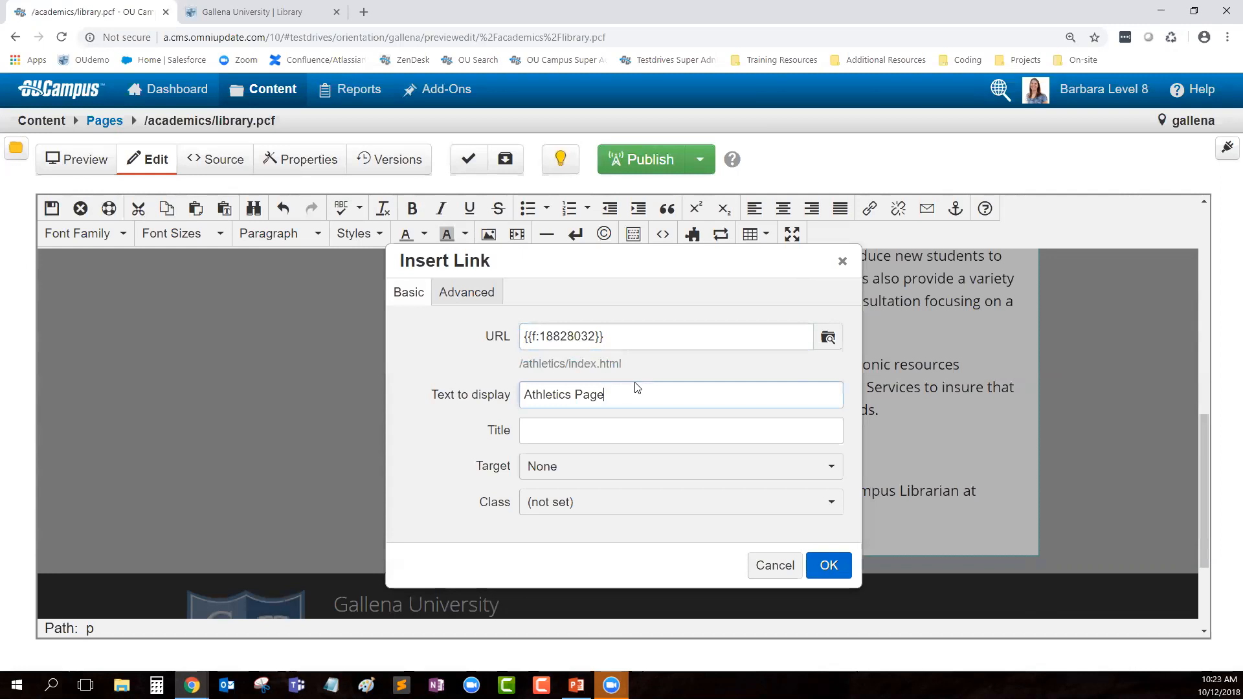
pyautogui.click(580, 433)
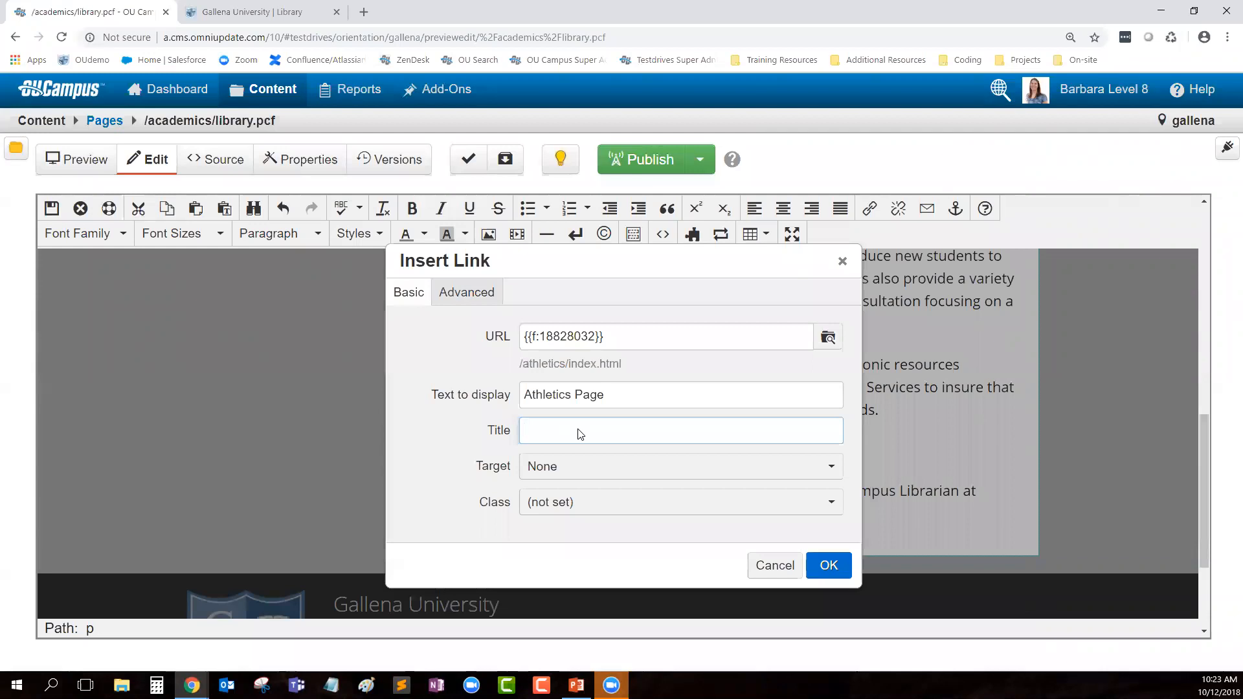
# Step: Title the Athletics Page link 'Athletics Index Page', keep Target as None, and insert it
pyautogui.write('Aht')
pyautogui.press('BackSpace')
pyautogui.write('thletics Index Page')
pyautogui.doubleClick(489, 467)
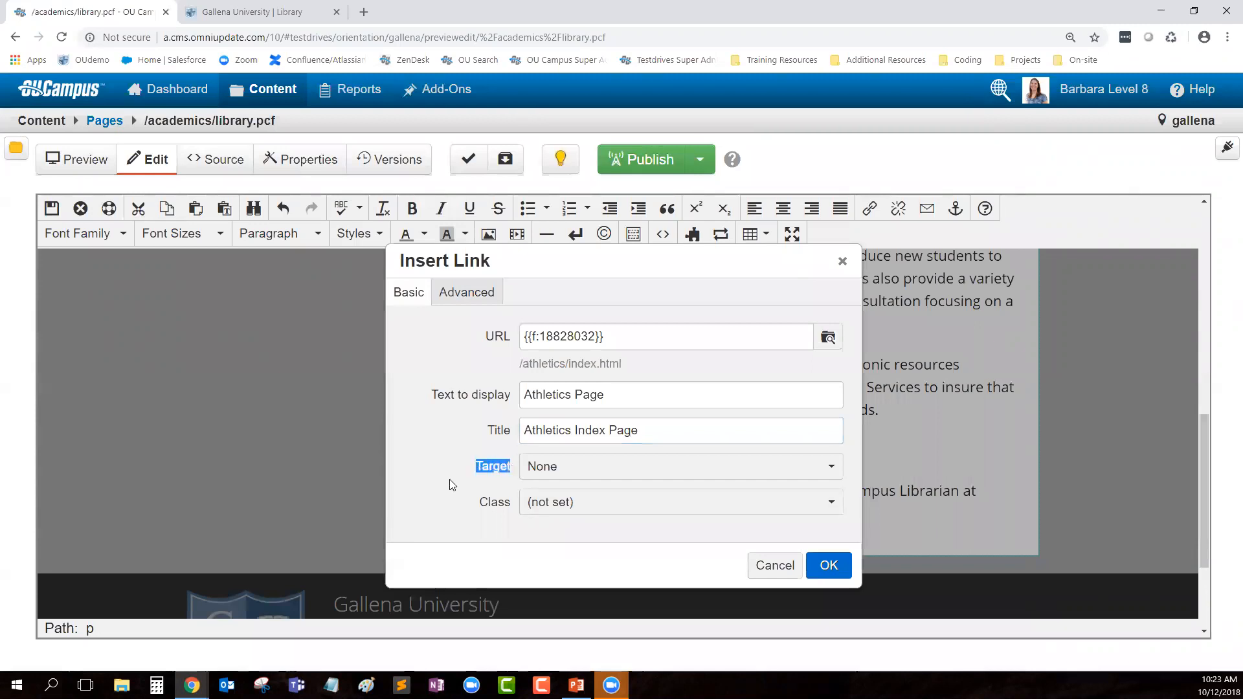
pyautogui.click(588, 476)
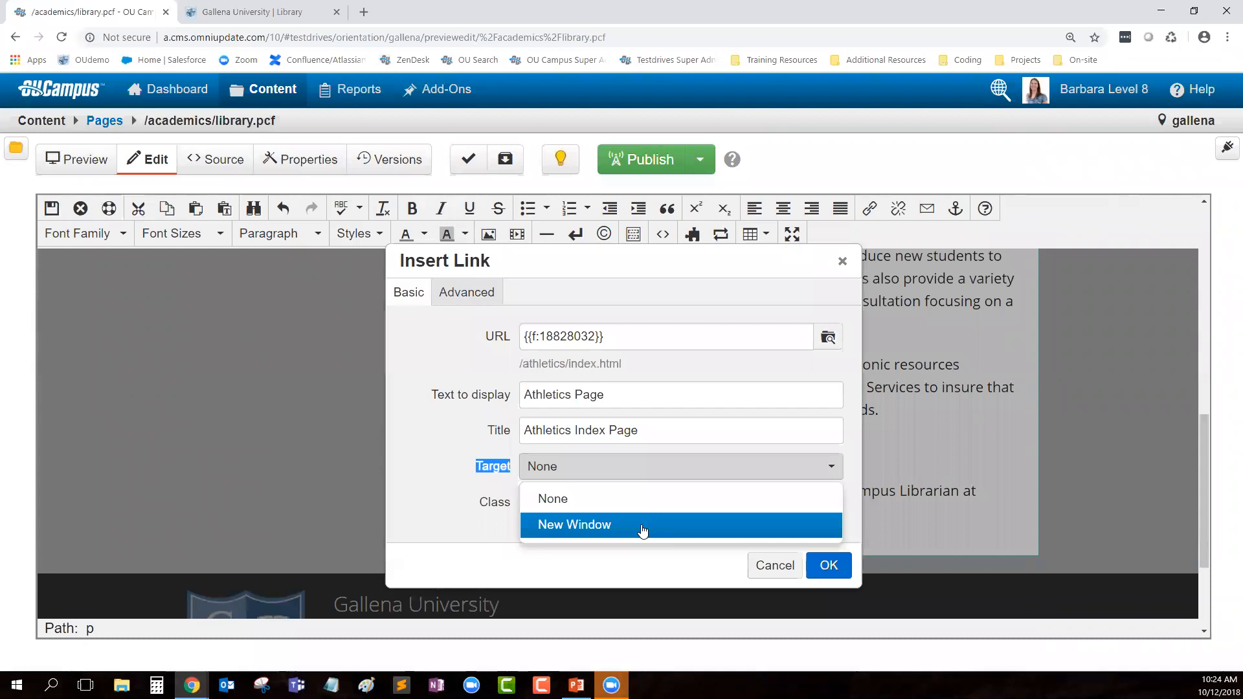
pyautogui.click(566, 505)
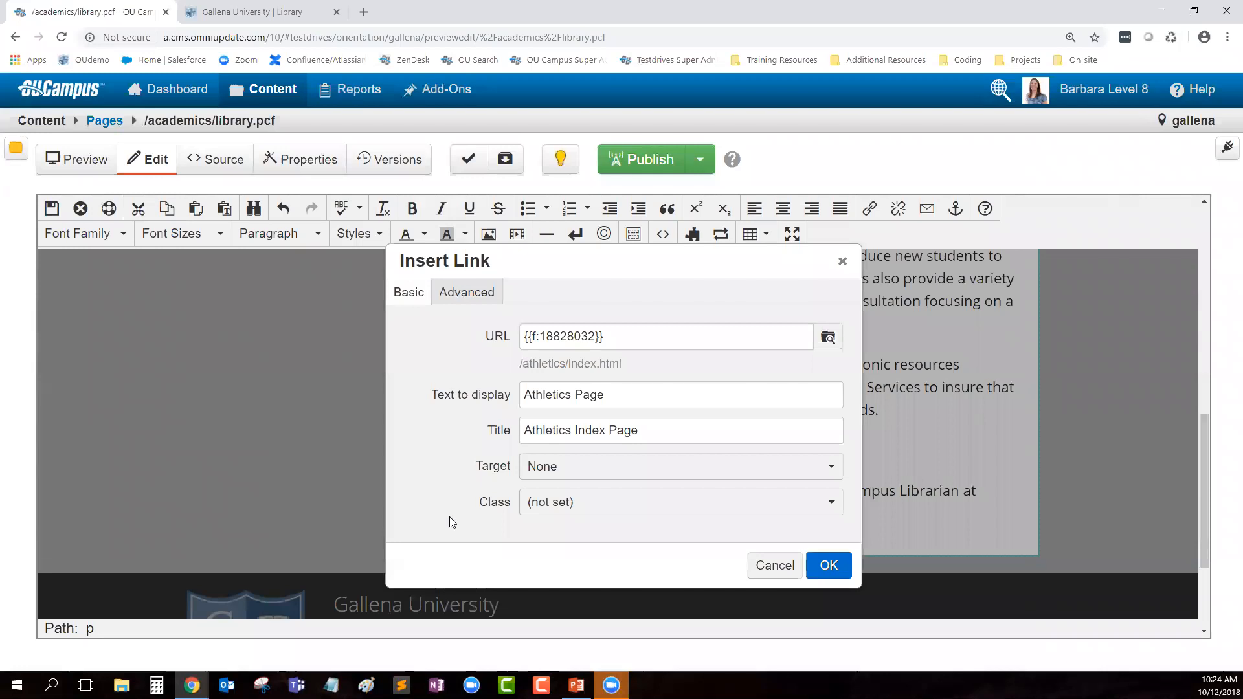
pyautogui.click(841, 577)
pyautogui.scroll(-3, 835, 569)
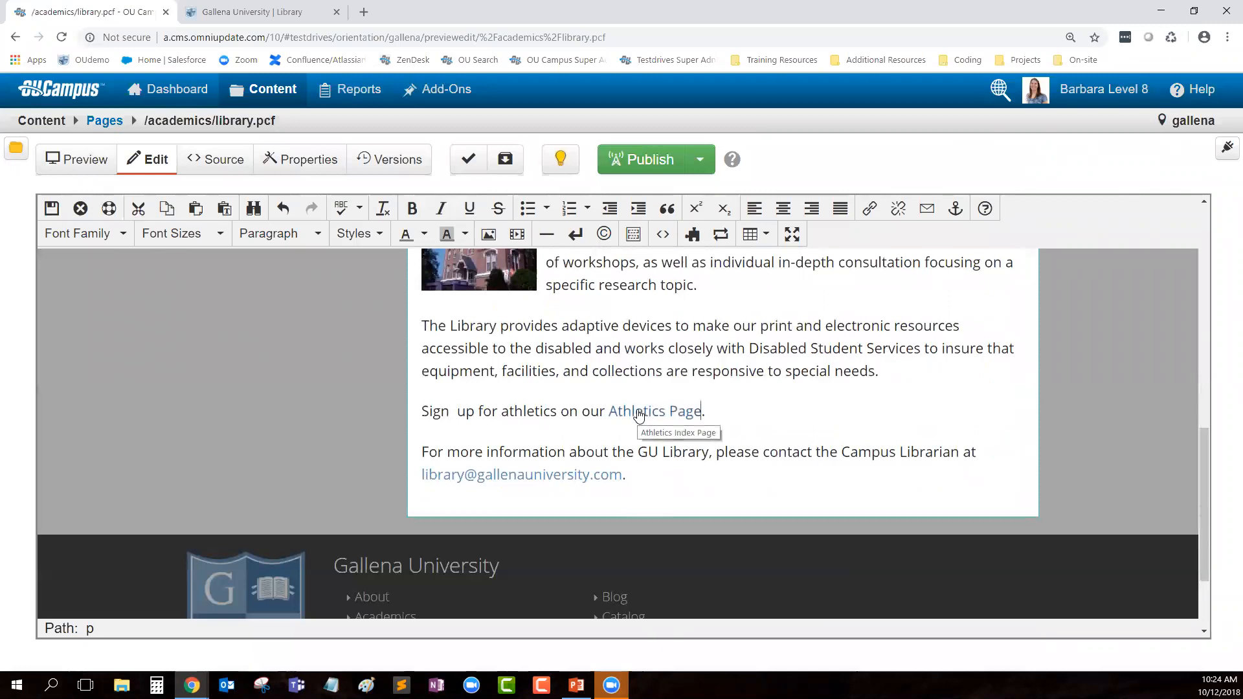
pyautogui.click(640, 414)
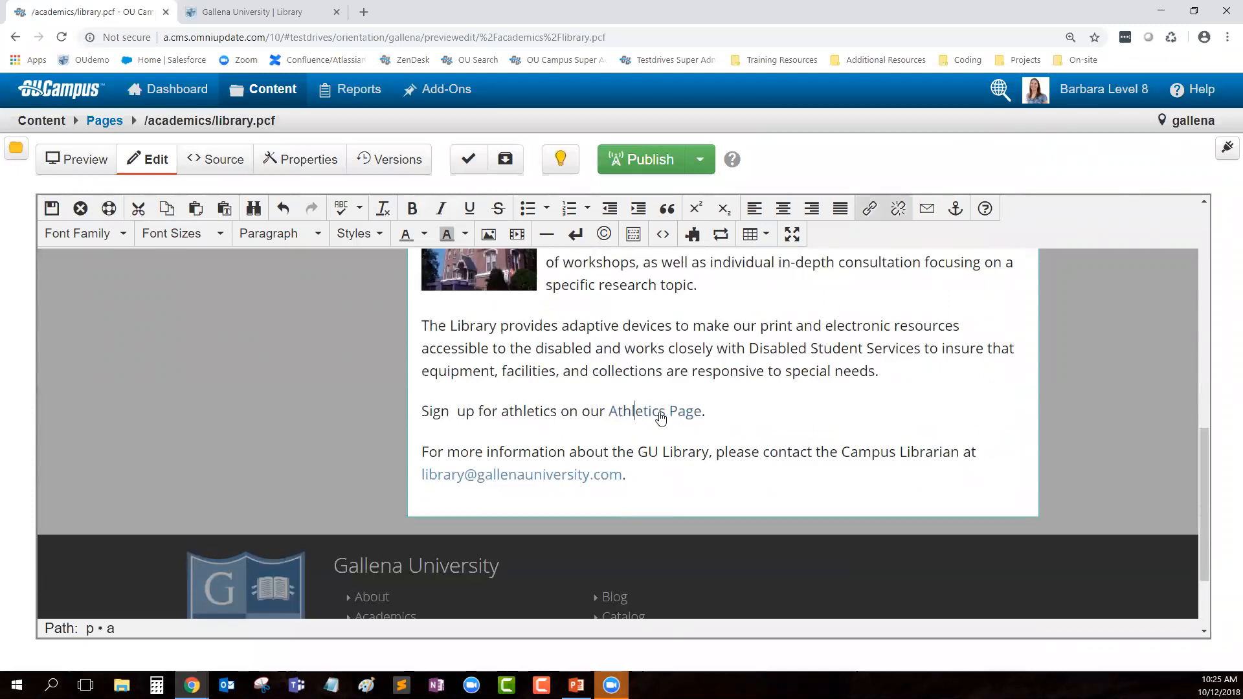
pyautogui.click(668, 414)
pyautogui.click(870, 207)
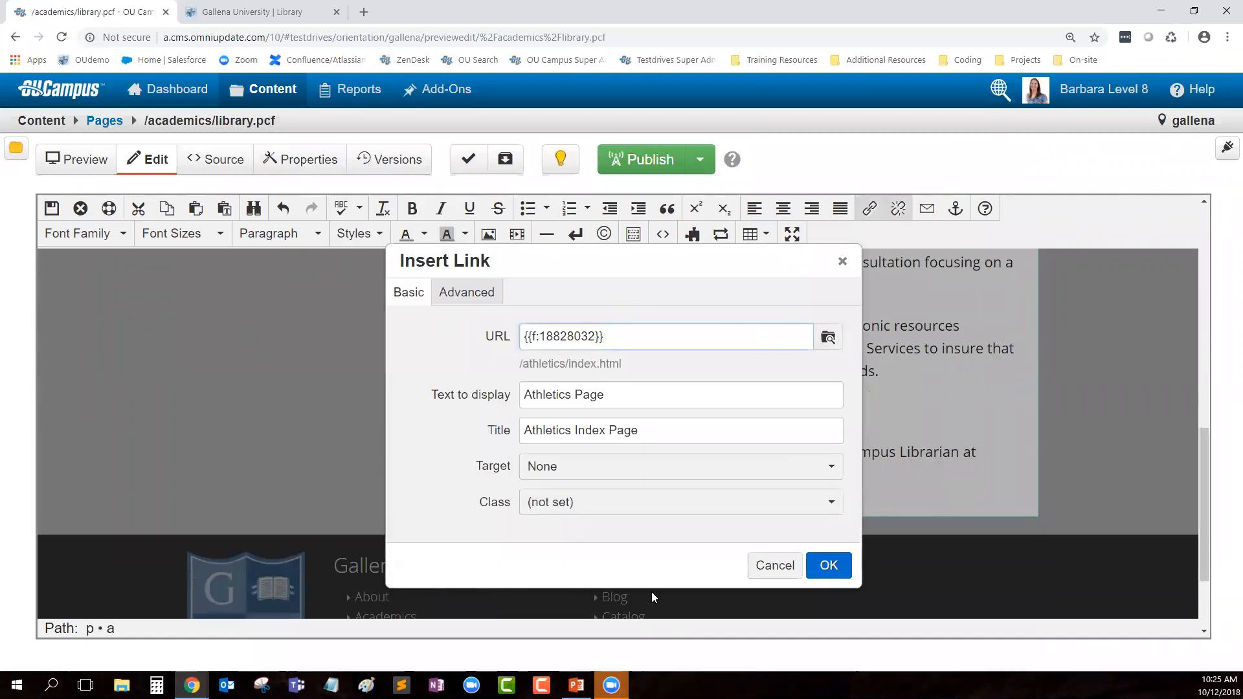
pyautogui.click(754, 564)
pyautogui.scroll(-10, 567, 389)
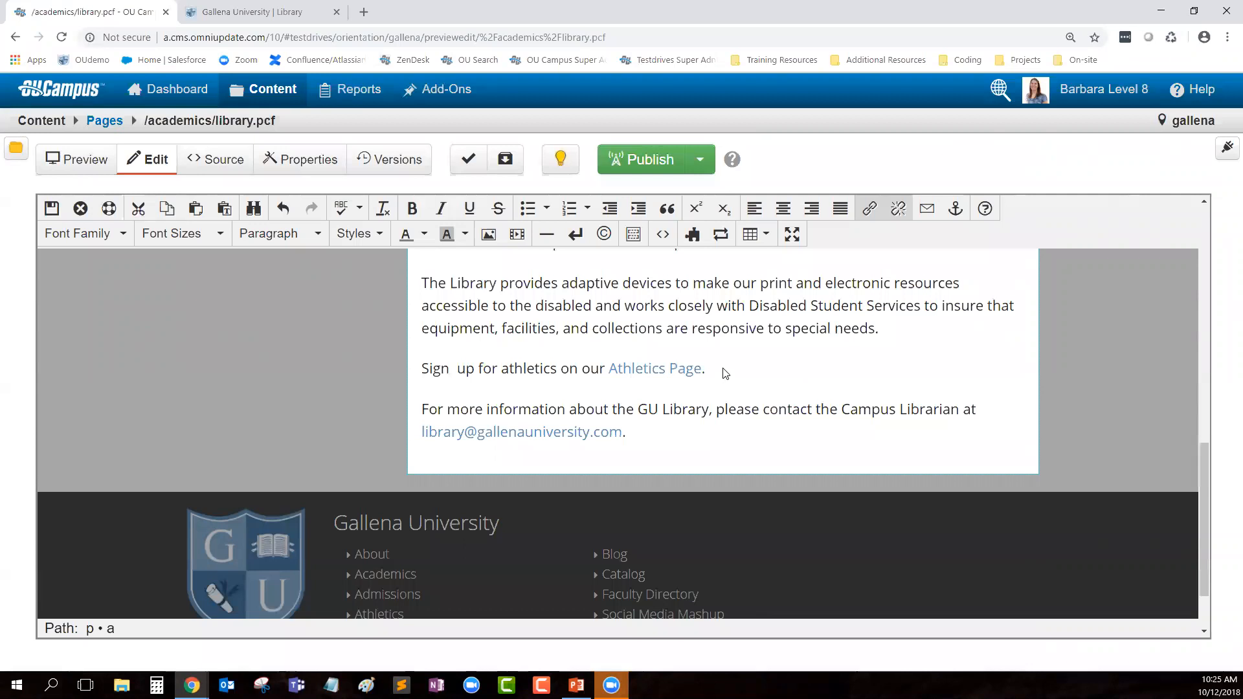
pyautogui.click(739, 374)
# Step: Add the paragraph 'For more information about financing your education, visit FAFSA.' and select FAFSA
pyautogui.press('Return')
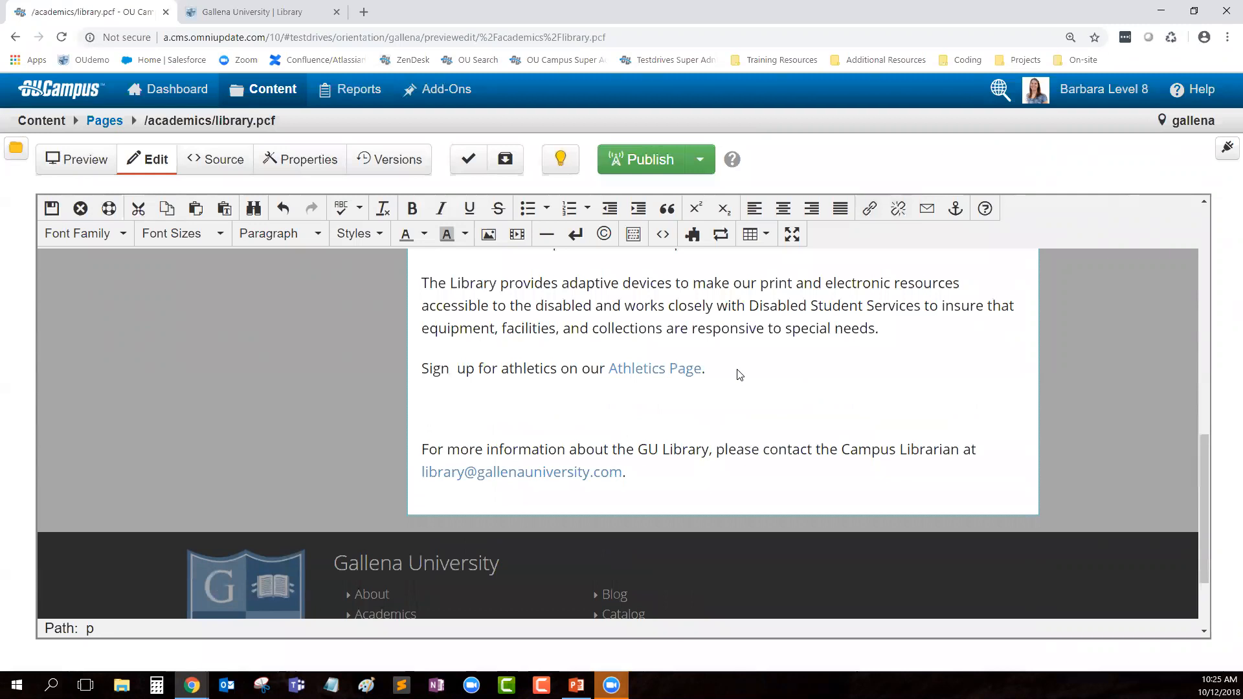
pyautogui.write('Form')
pyautogui.press('BackSpace')
pyautogui.write('more informa')
pyautogui.press('BackSpace')
pyautogui.press('BackSpace')
pyautogui.write('mation about finan')
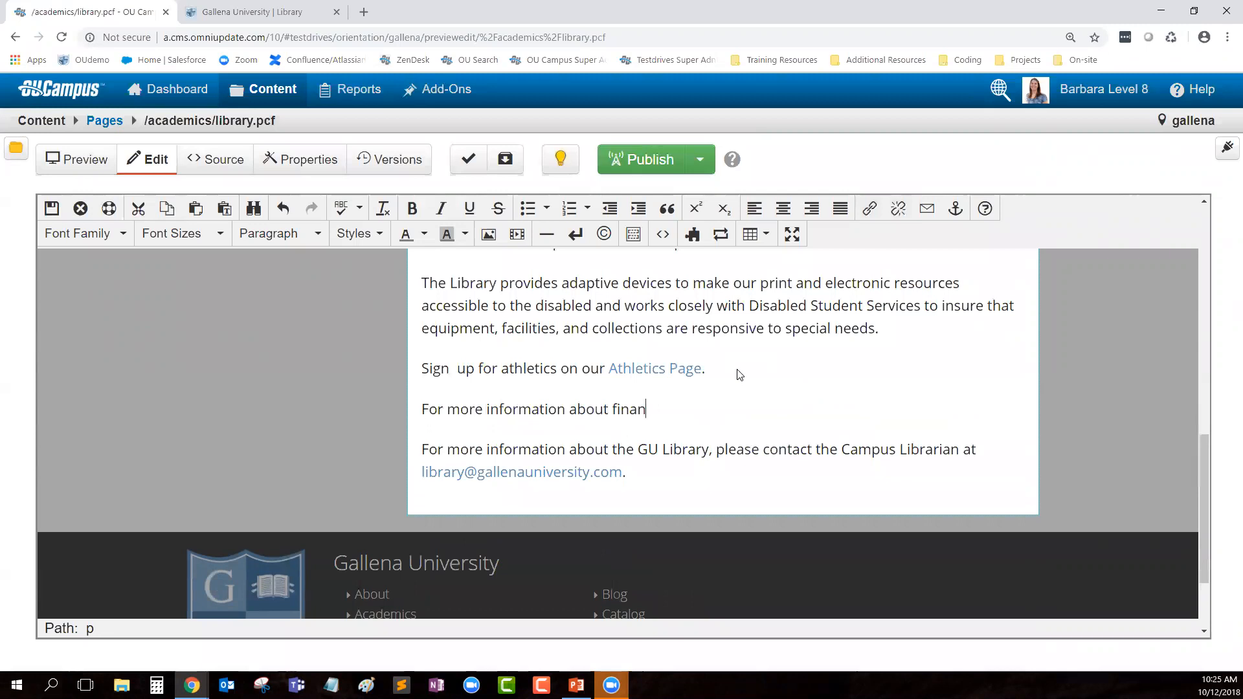
pyautogui.write('cing your educat')
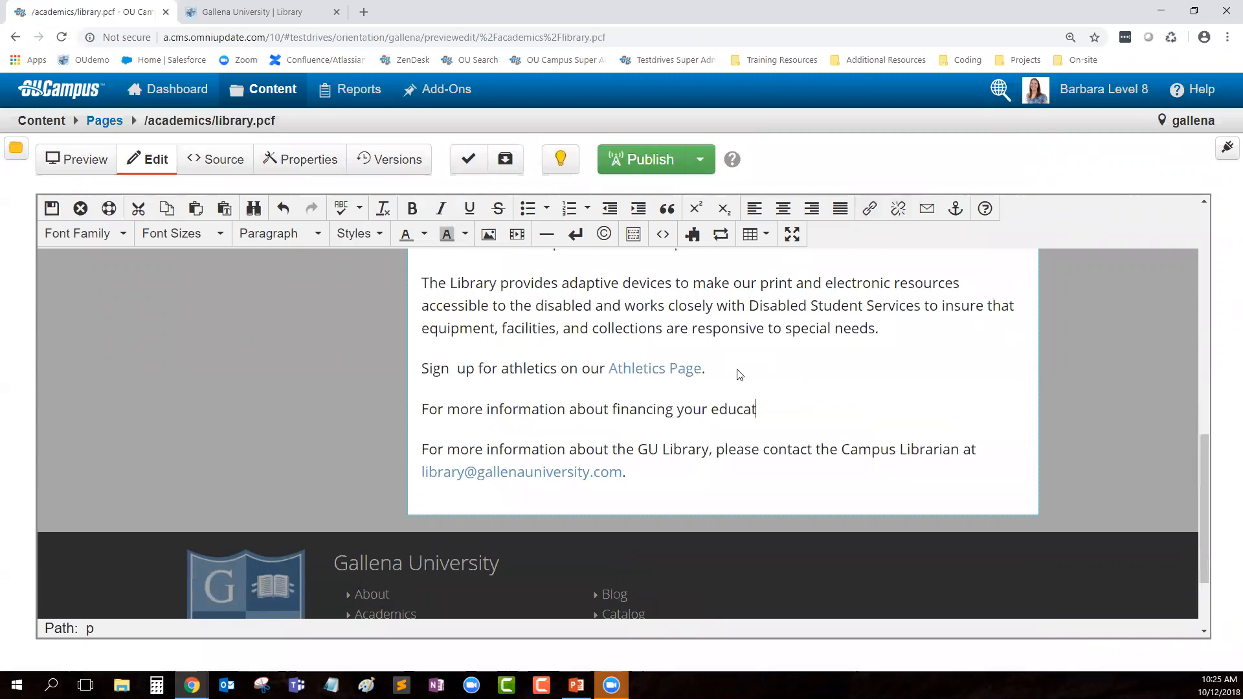
pyautogui.write('ion, visit FAFSA.')
pyautogui.doubleClick(836, 409)
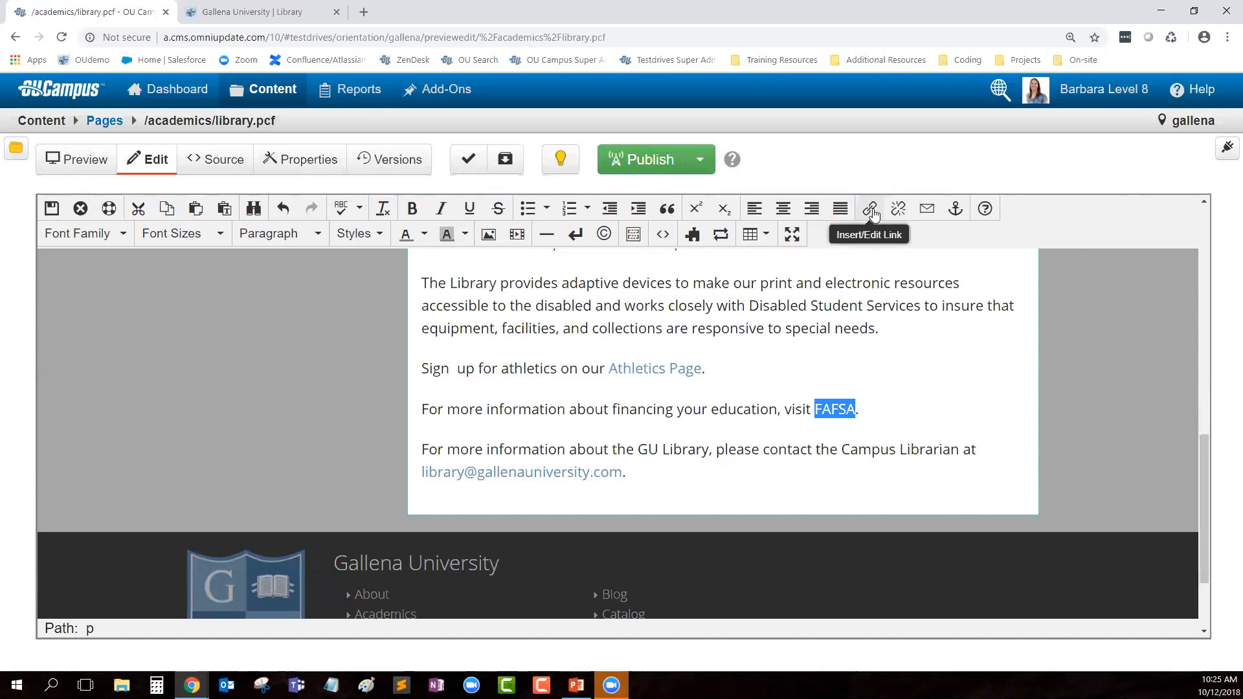
# Step: Link FAFSA to fafsa.gov with title 'FAFSA website', opening in a new window
pyautogui.rightClick(840, 413)
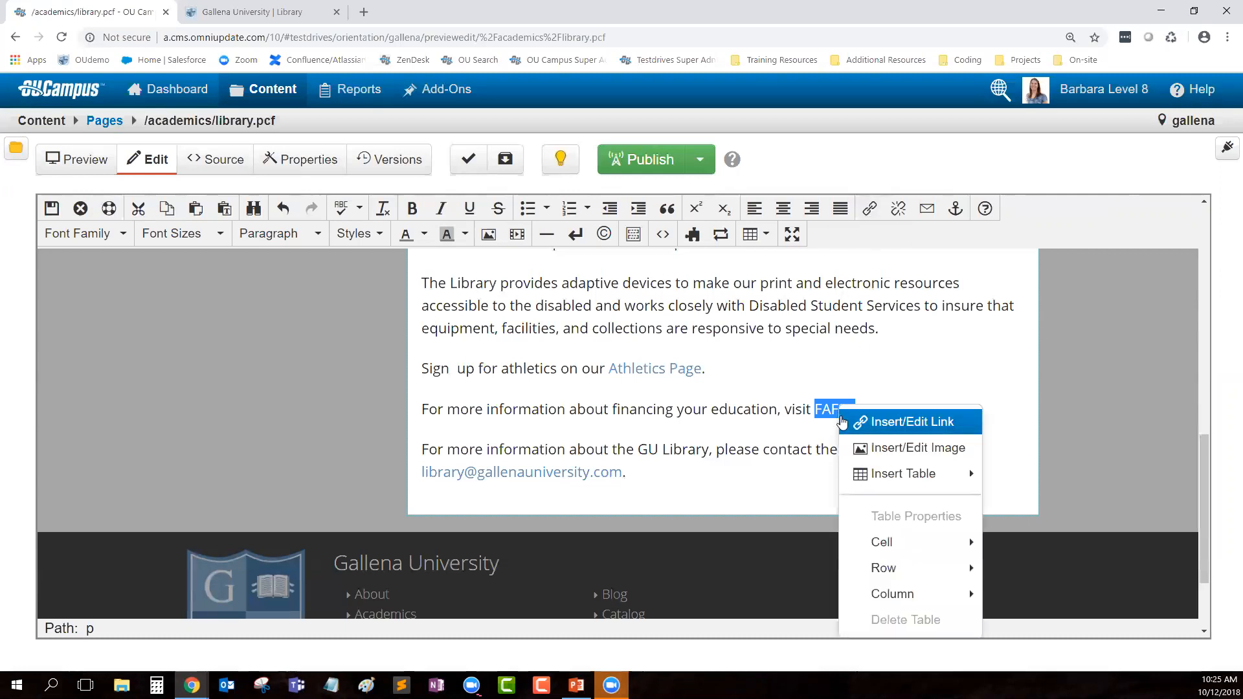
pyautogui.click(900, 422)
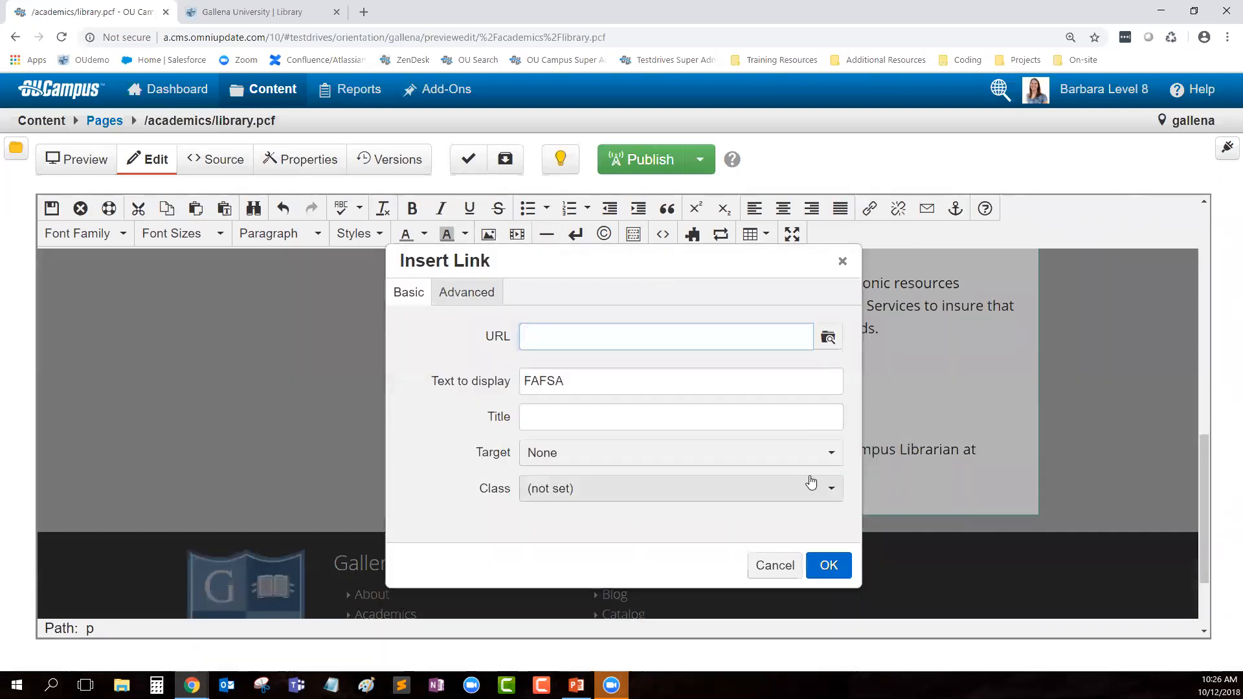
pyautogui.write('fafsa.gov')
pyautogui.click(557, 387)
pyautogui.click(556, 415)
pyautogui.write('FAFSA webs')
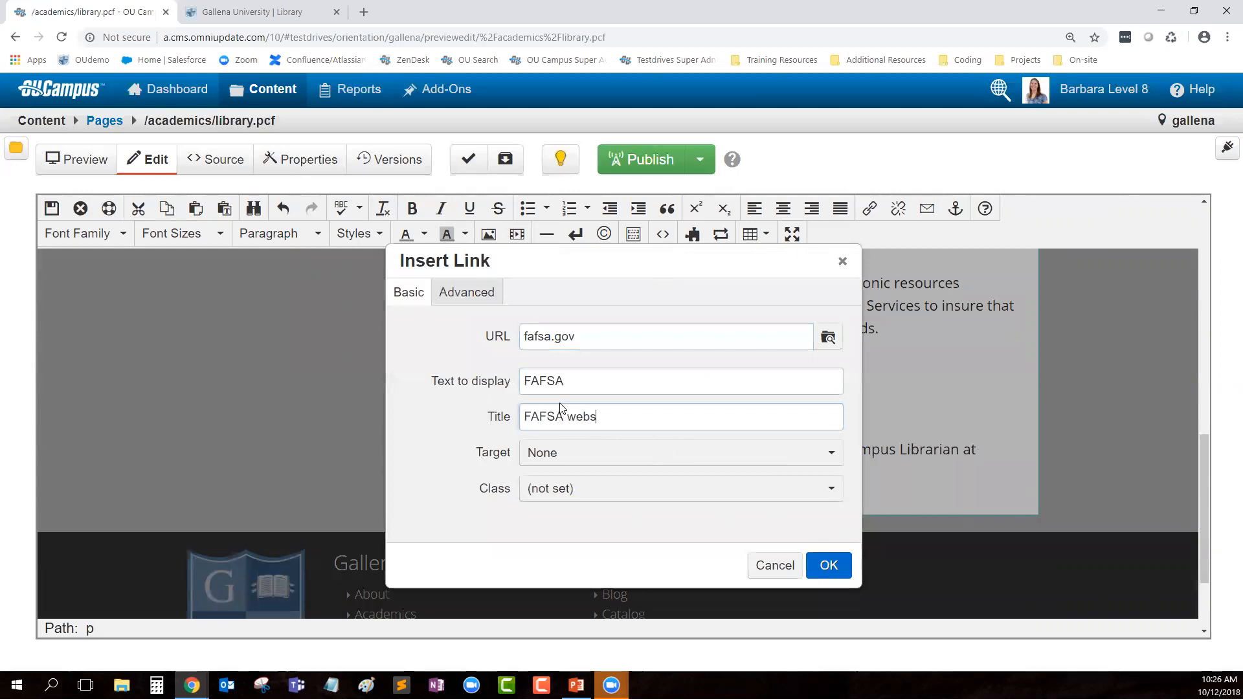
pyautogui.write('ite')
pyautogui.click(547, 453)
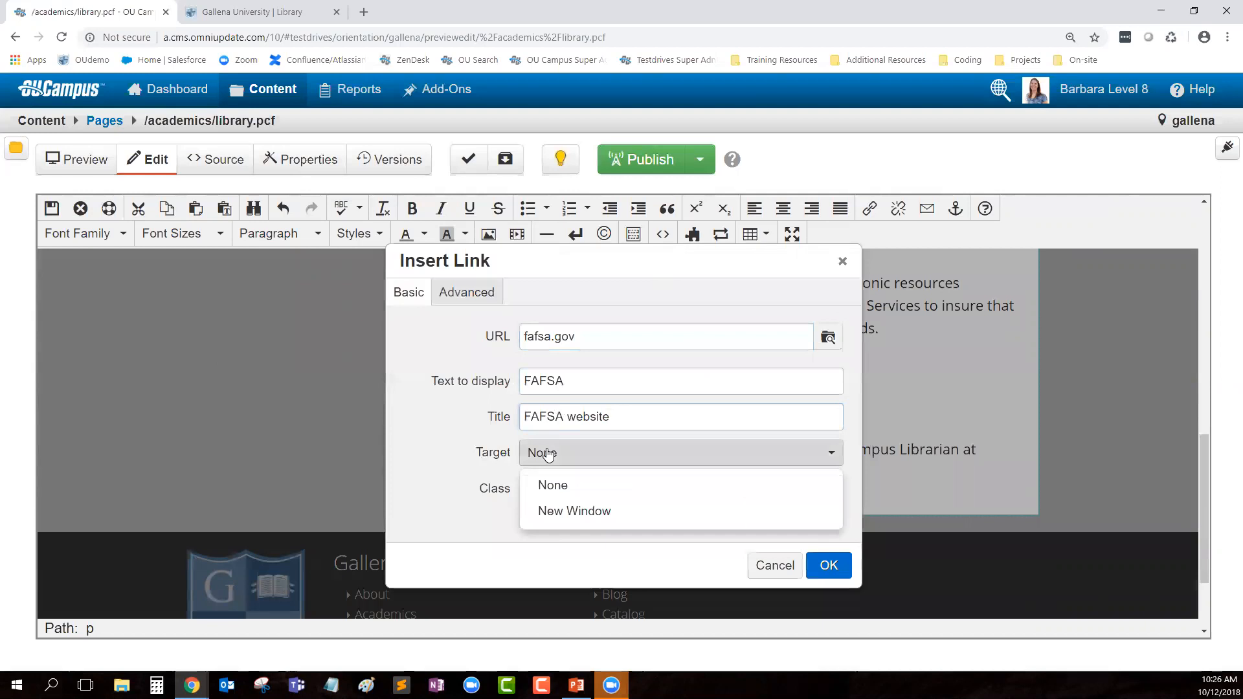
pyautogui.click(569, 512)
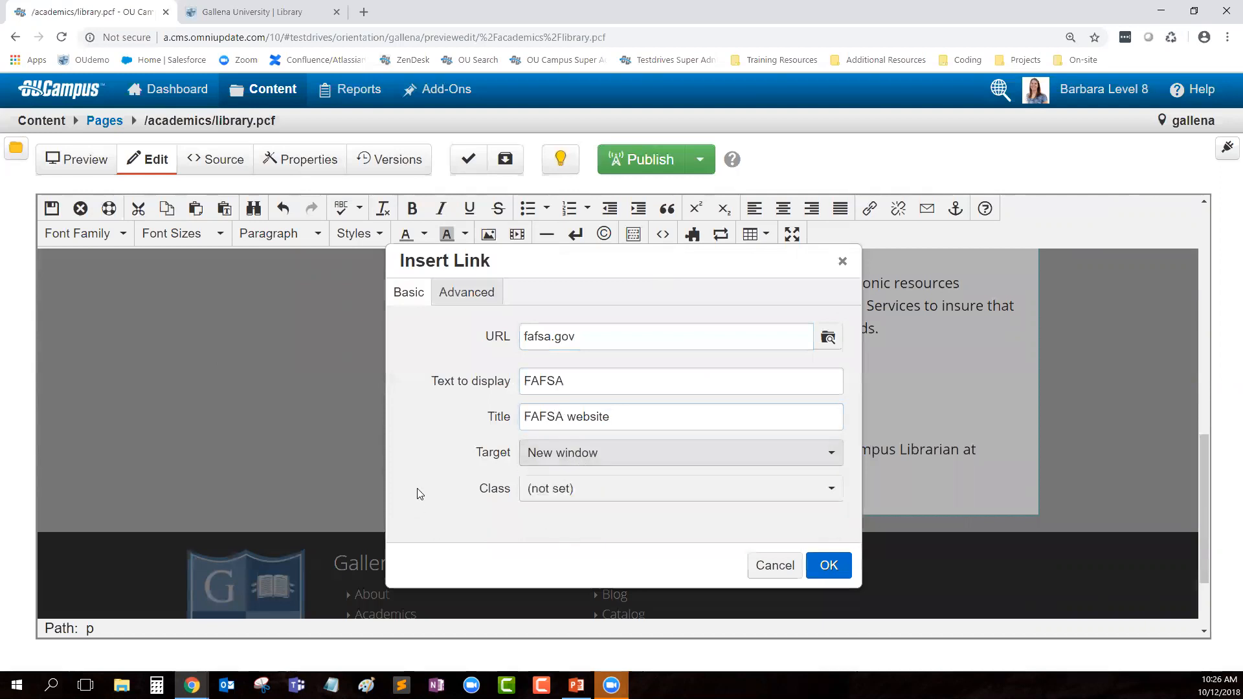
pyautogui.click(517, 343)
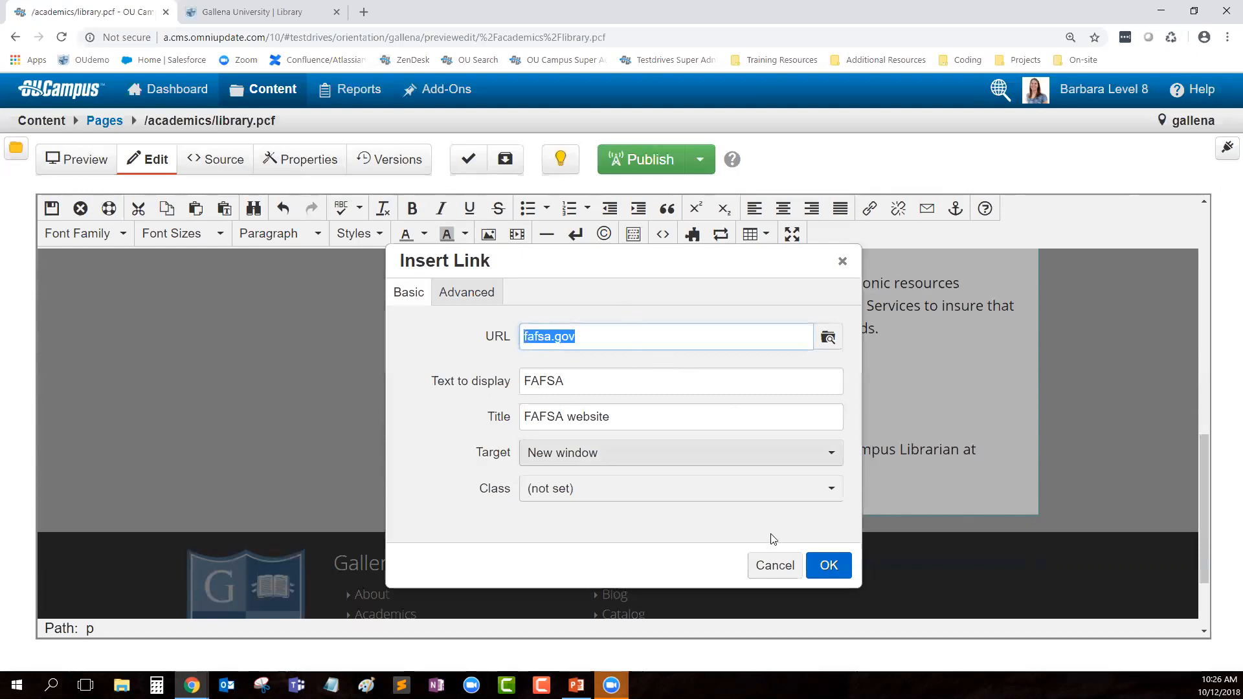
pyautogui.click(827, 566)
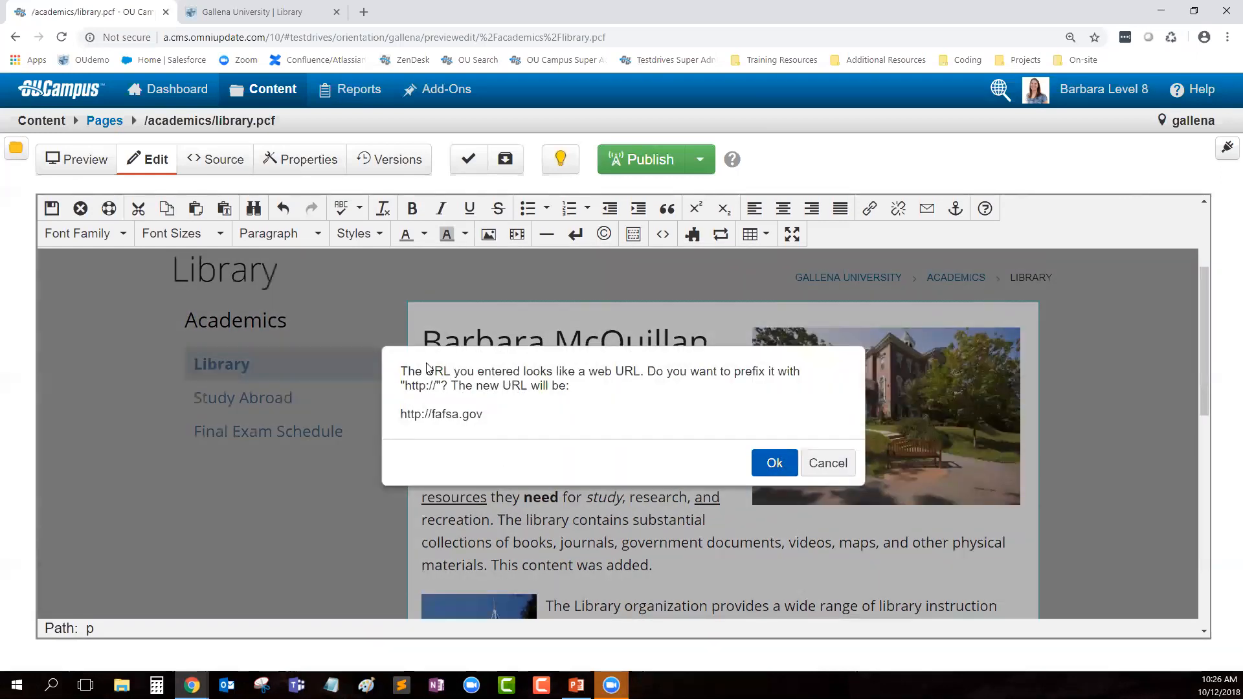
pyautogui.moveTo(402, 372); pyautogui.dragTo(642, 408)
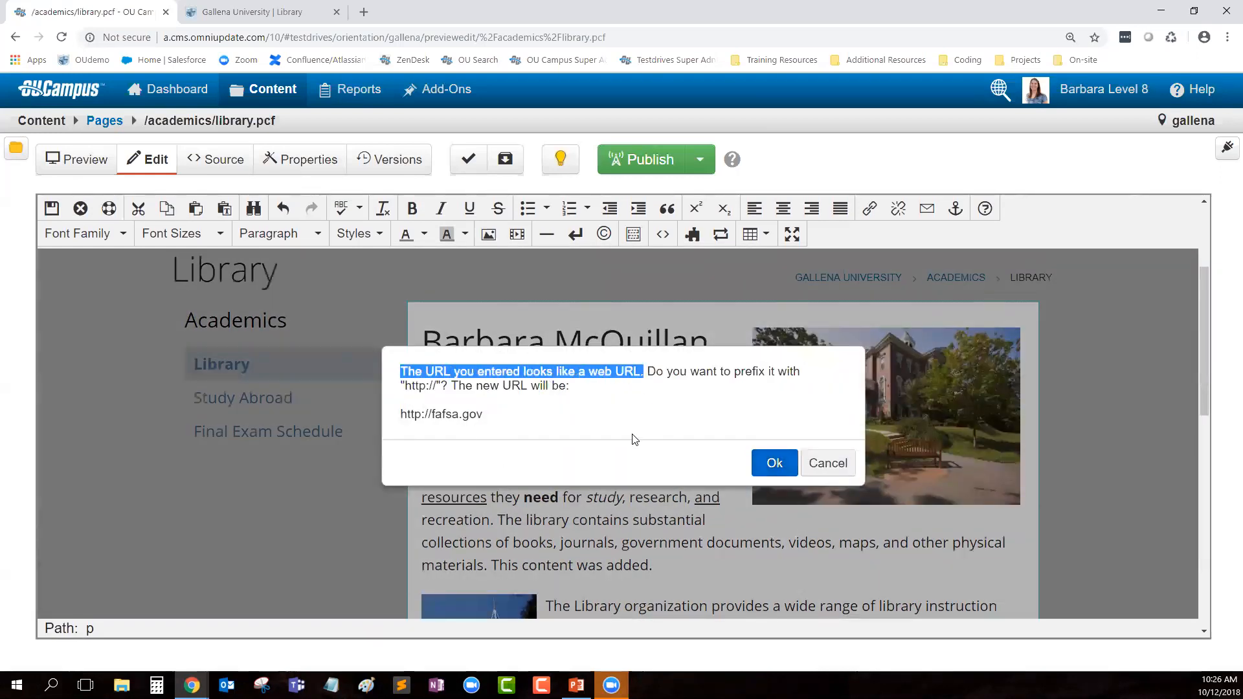
pyautogui.moveTo(405, 386); pyautogui.dragTo(441, 386)
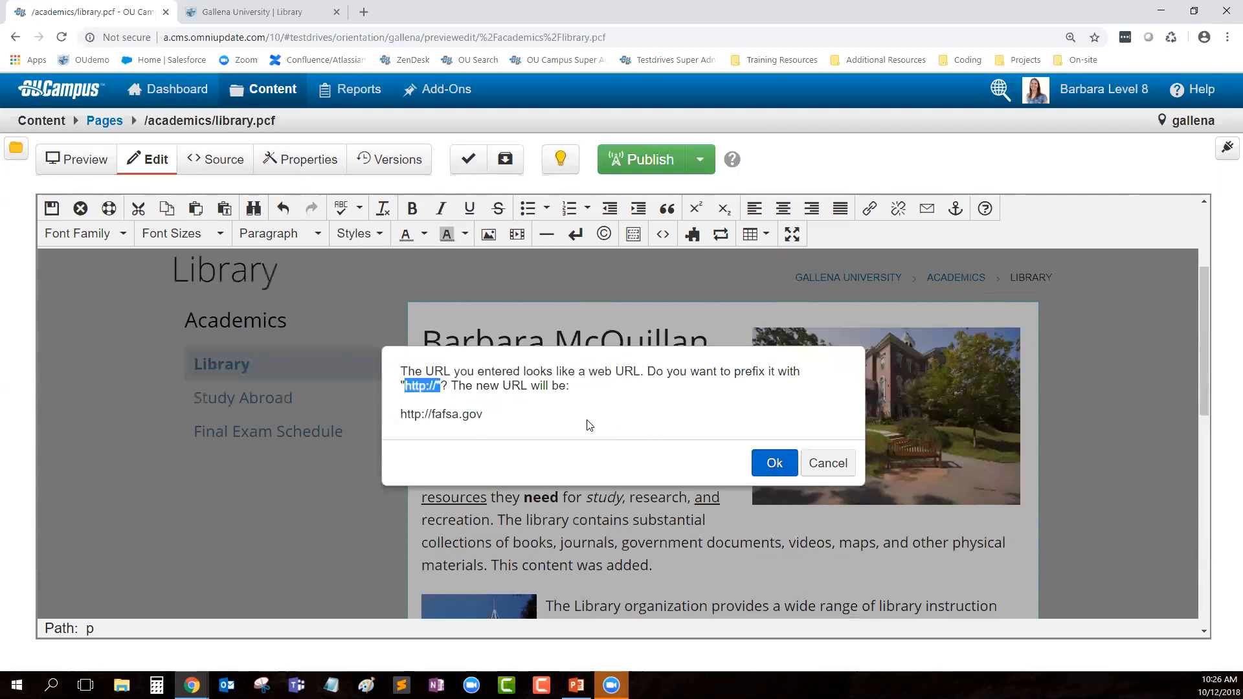
pyautogui.click(769, 471)
pyautogui.scroll(-6, 810, 440)
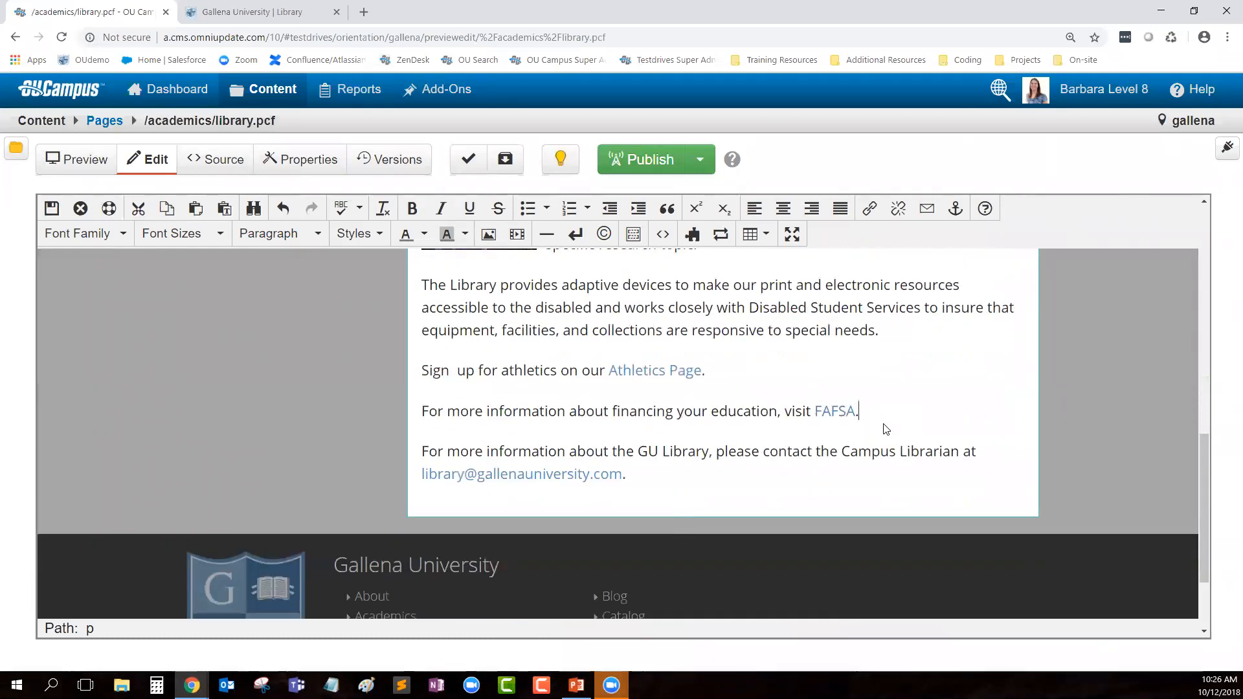
pyautogui.press('Return')
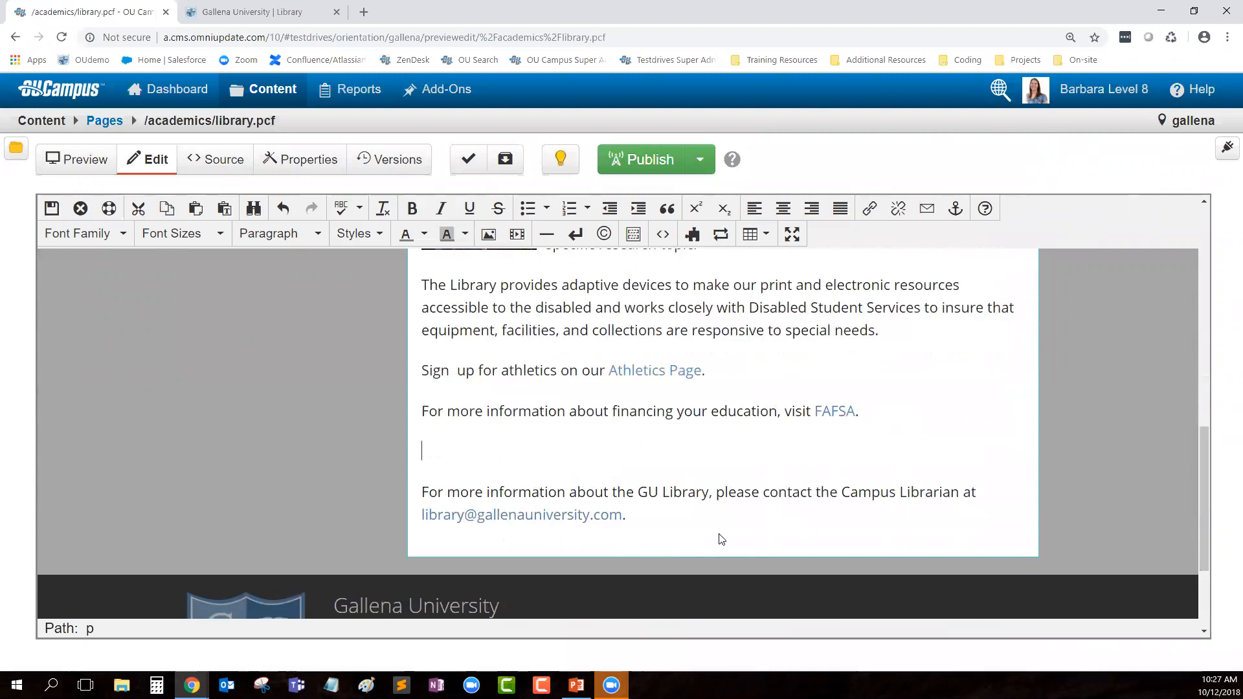
# Step: Type 'For more information about training, contact' plus the contact's name, then select the name
pyautogui.write('For more information about training, contact Barbara.')
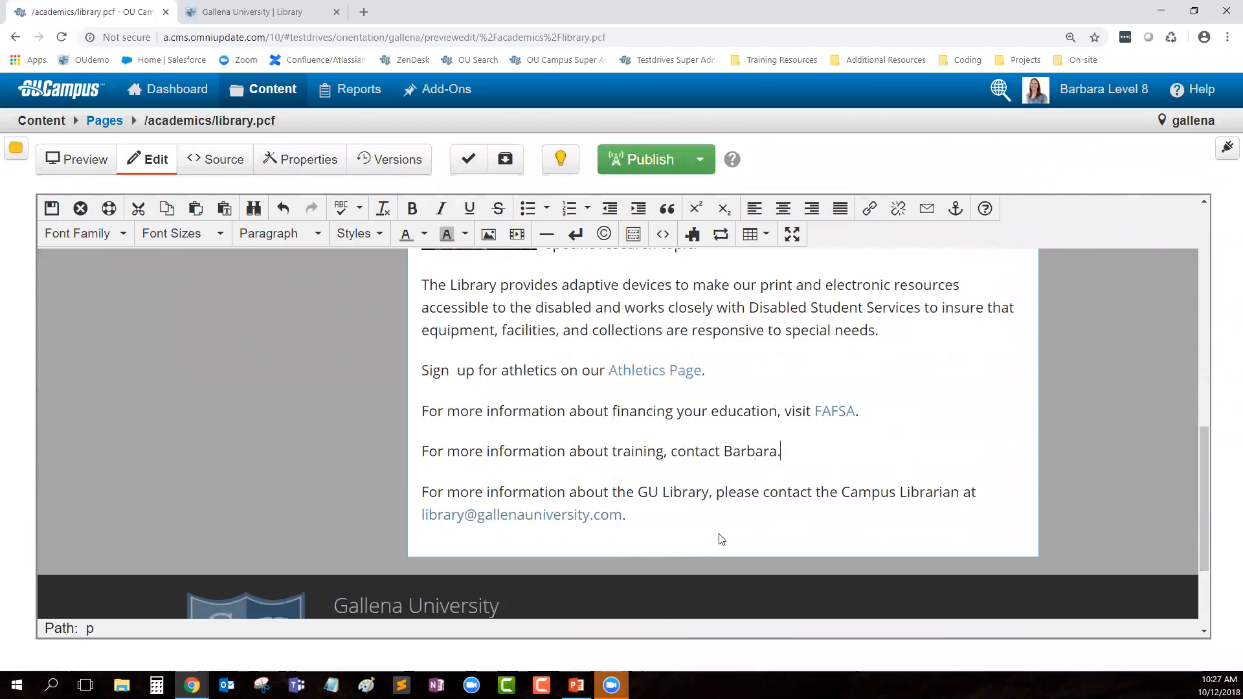
pyautogui.doubleClick(749, 457)
# Step: Make the name a mailto link to the contact's e-mail address with subject 'Info about training'
pyautogui.click(928, 209)
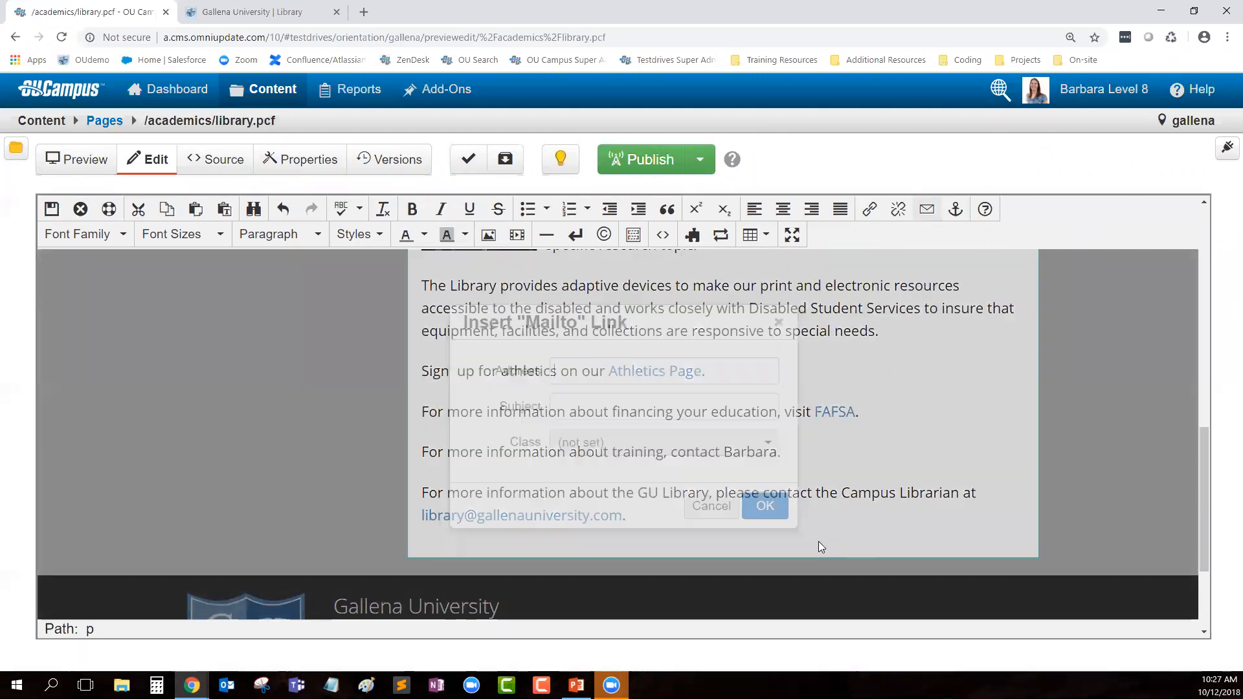
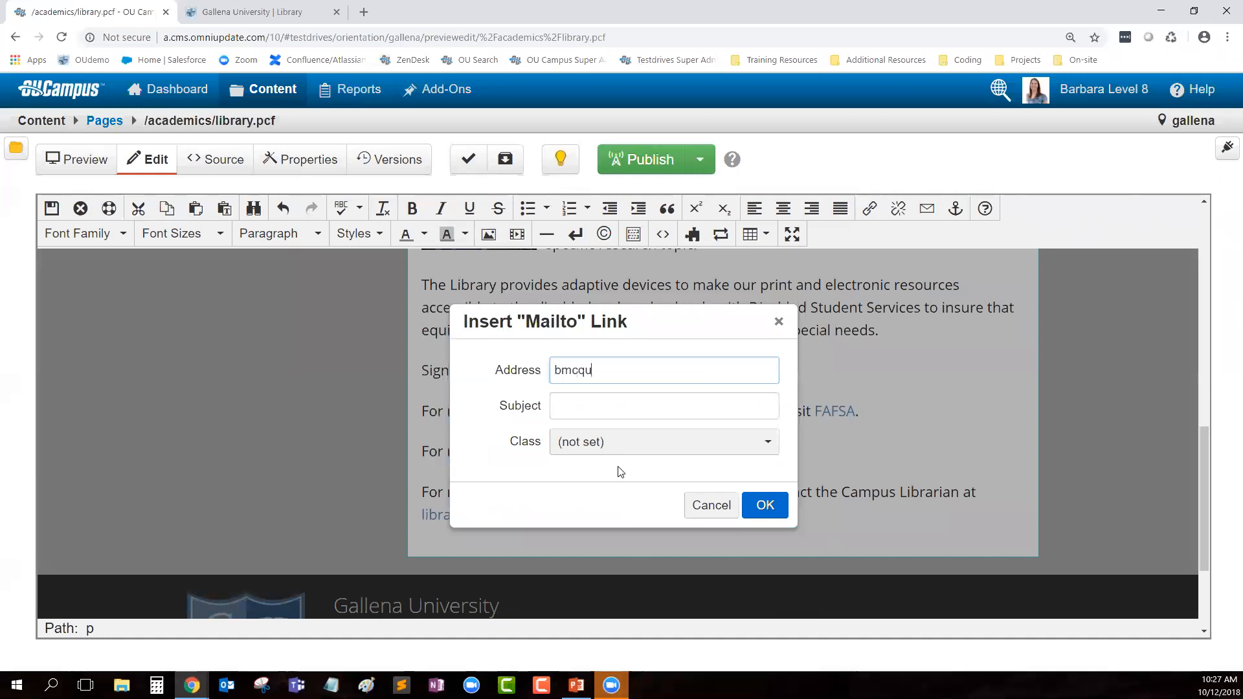
pyautogui.press('Tab')
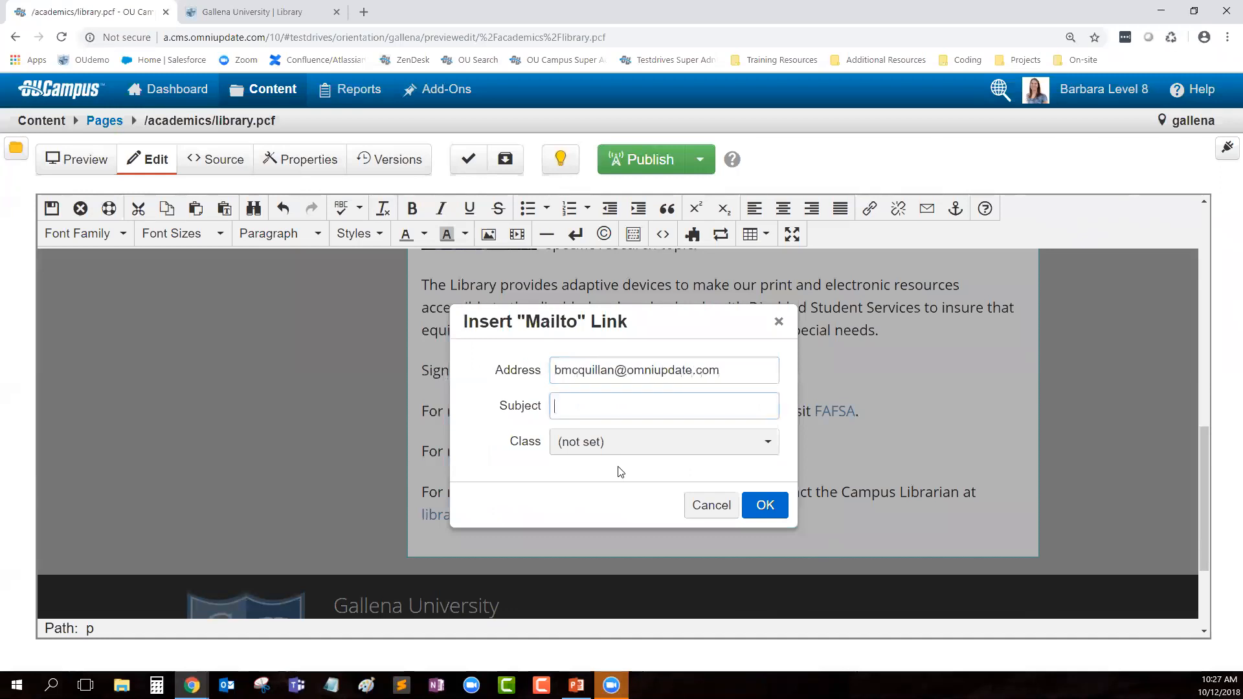
pyautogui.write('Info about training')
pyautogui.click(766, 506)
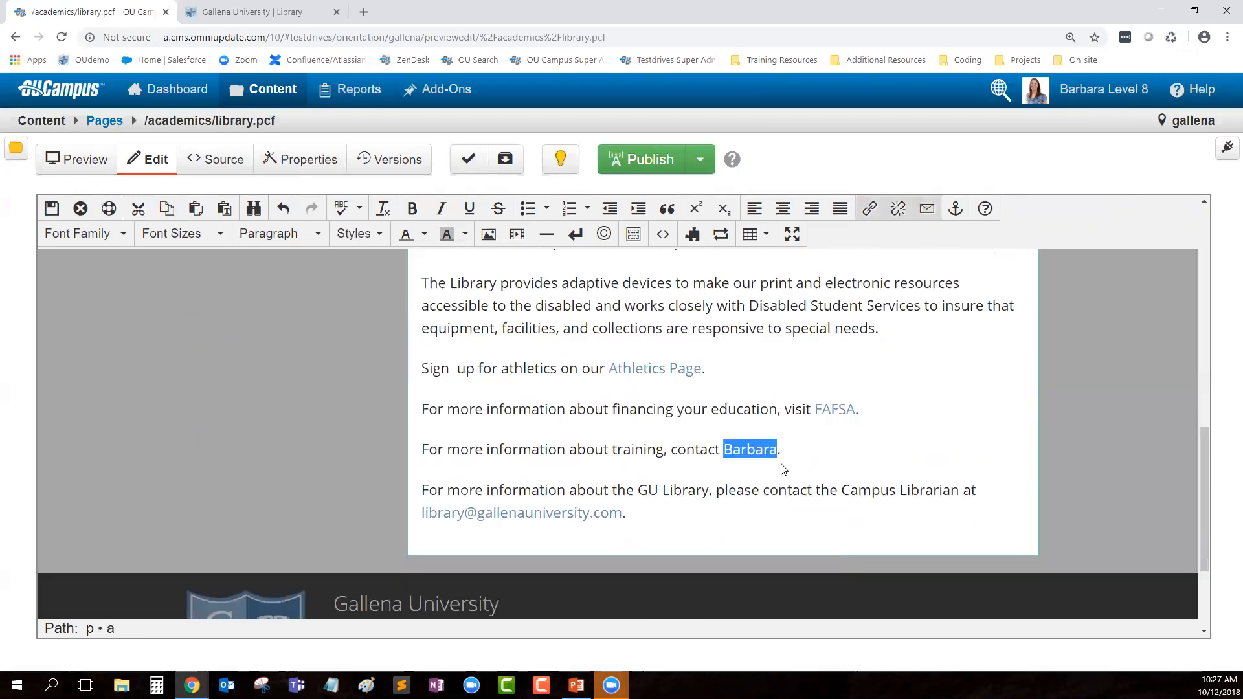
pyautogui.click(828, 490)
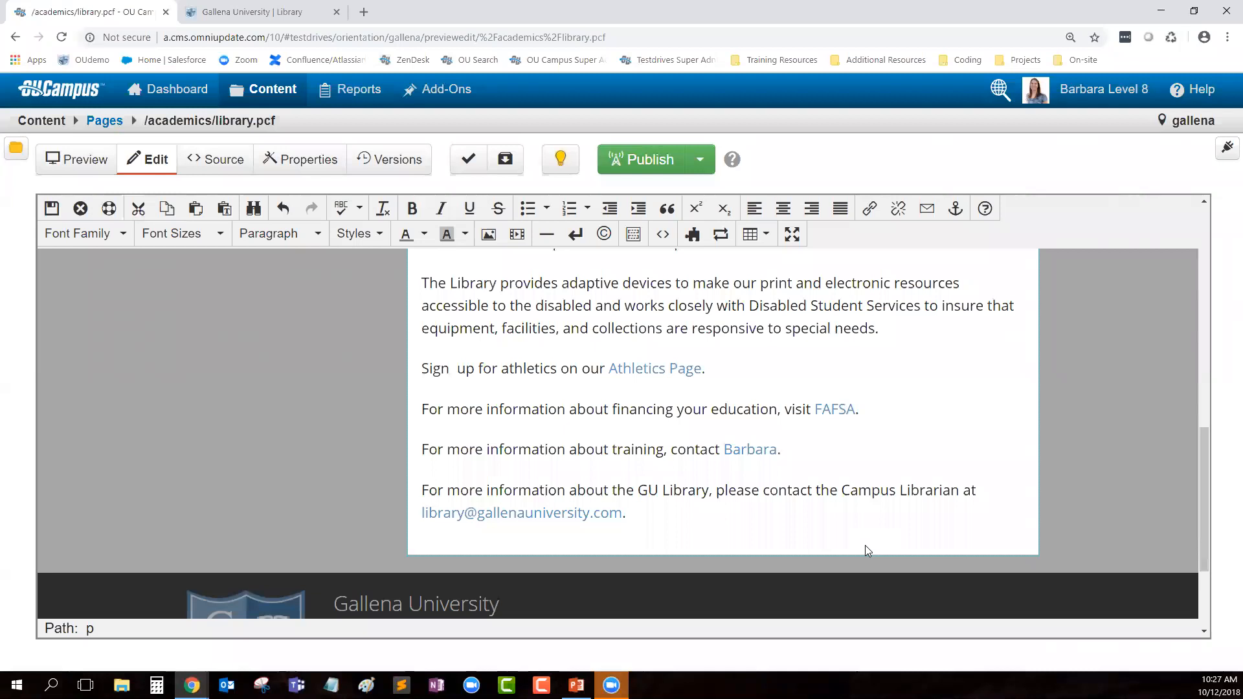
# Step: Add an empty paragraph after the training line, then save and exit to preview the page
pyautogui.press('Return')
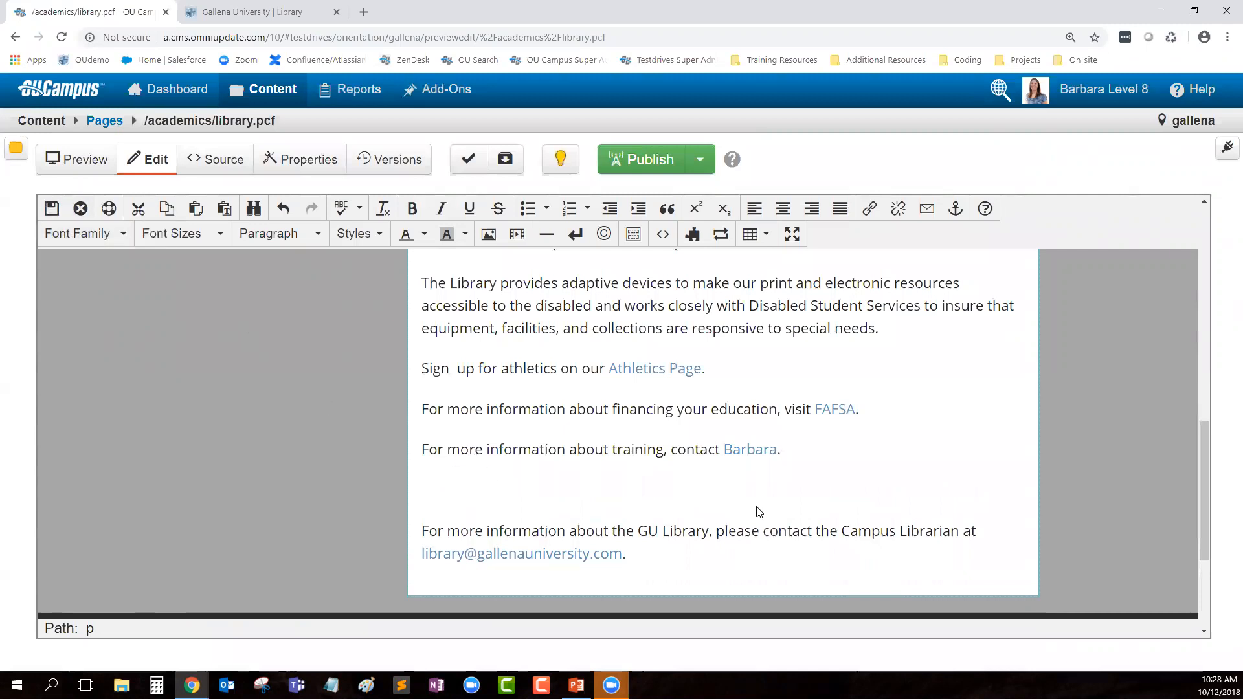
pyautogui.scroll(4, 753, 501)
pyautogui.scroll(2, 753, 502)
pyautogui.scroll(-5, 745, 518)
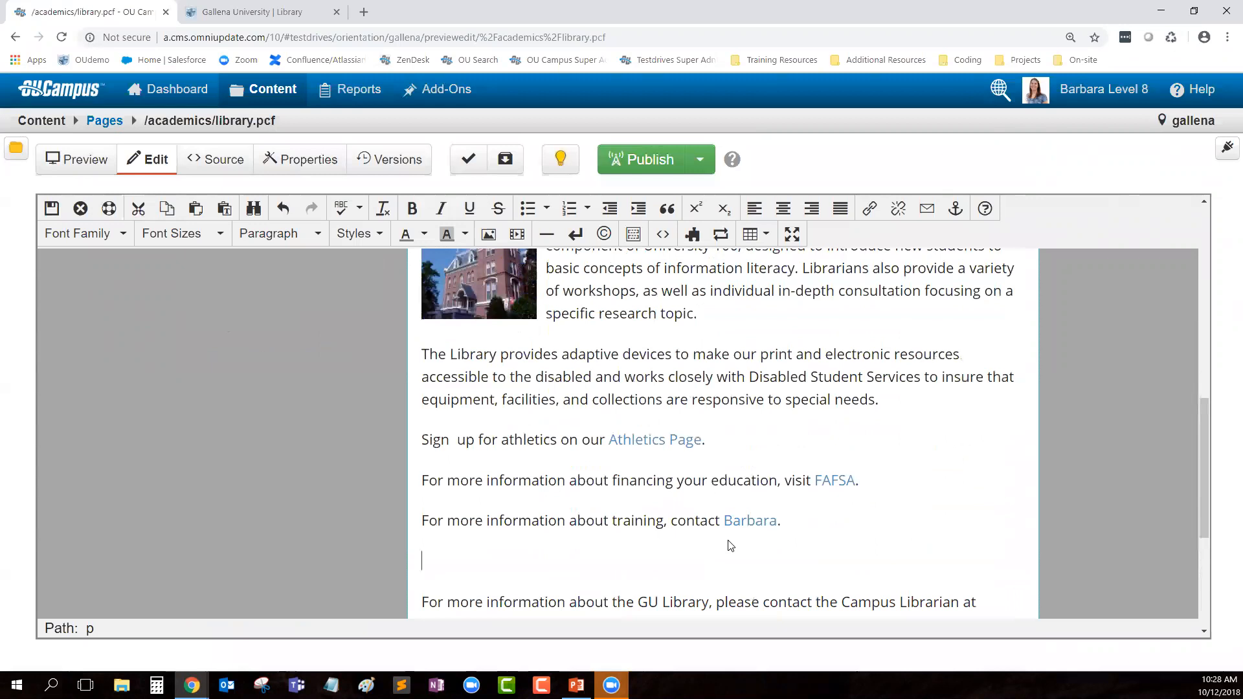
pyautogui.click(51, 208)
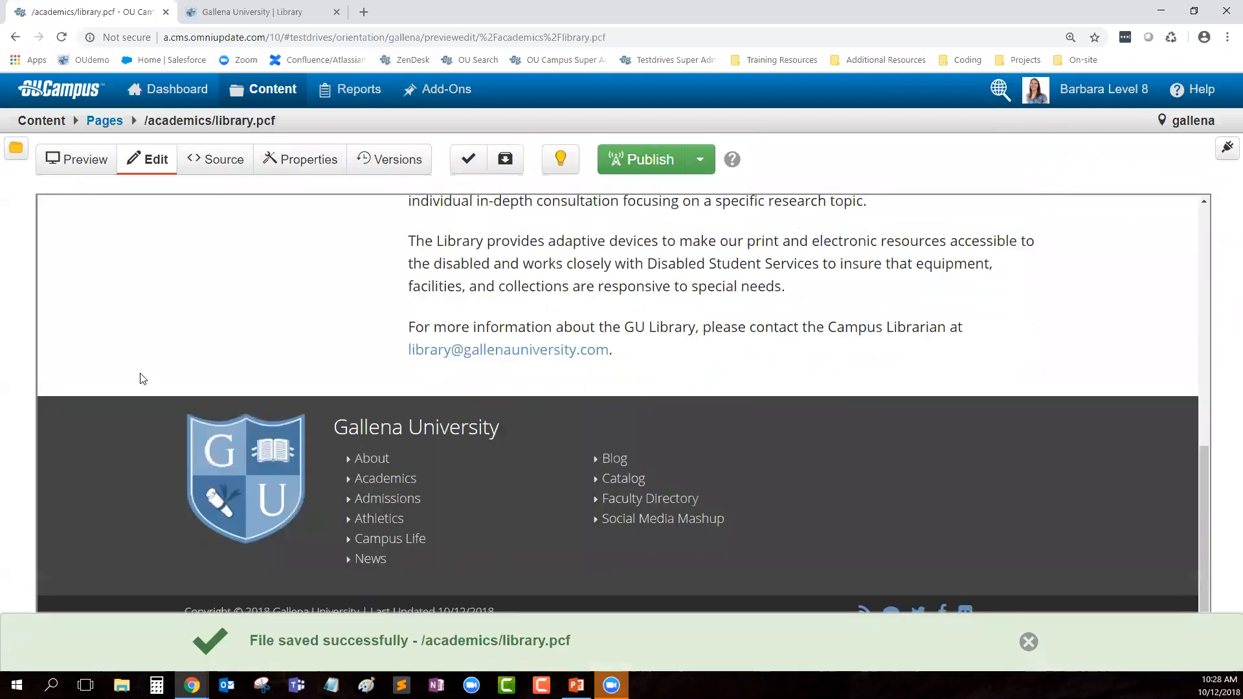
pyautogui.scroll(3, 796, 498)
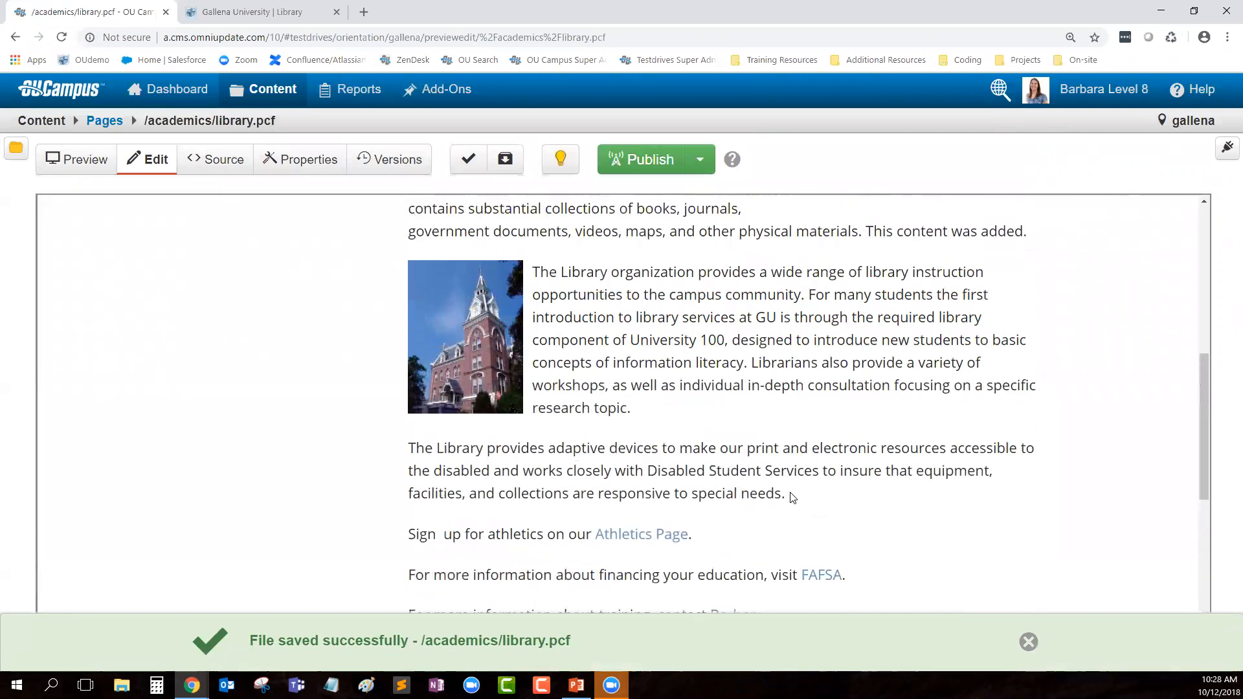
pyautogui.scroll(2, 803, 505)
pyautogui.scroll(-3, 842, 518)
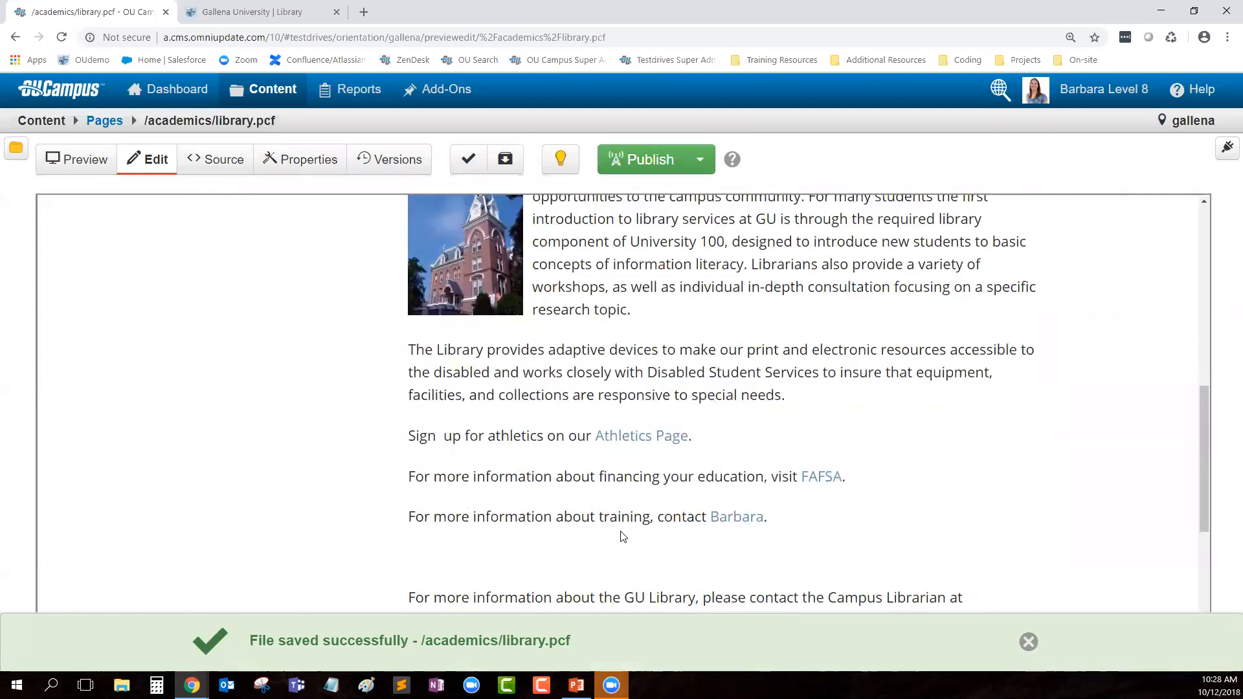
pyautogui.scroll(-1, 615, 528)
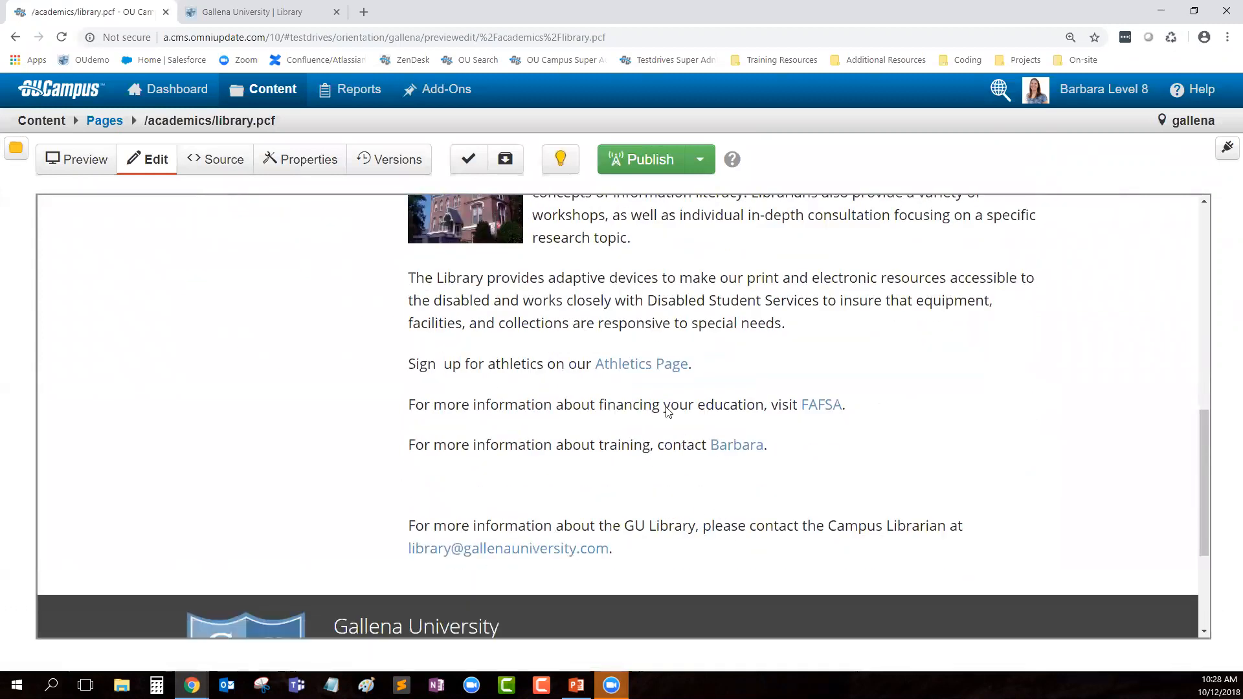
pyautogui.scroll(7, 771, 580)
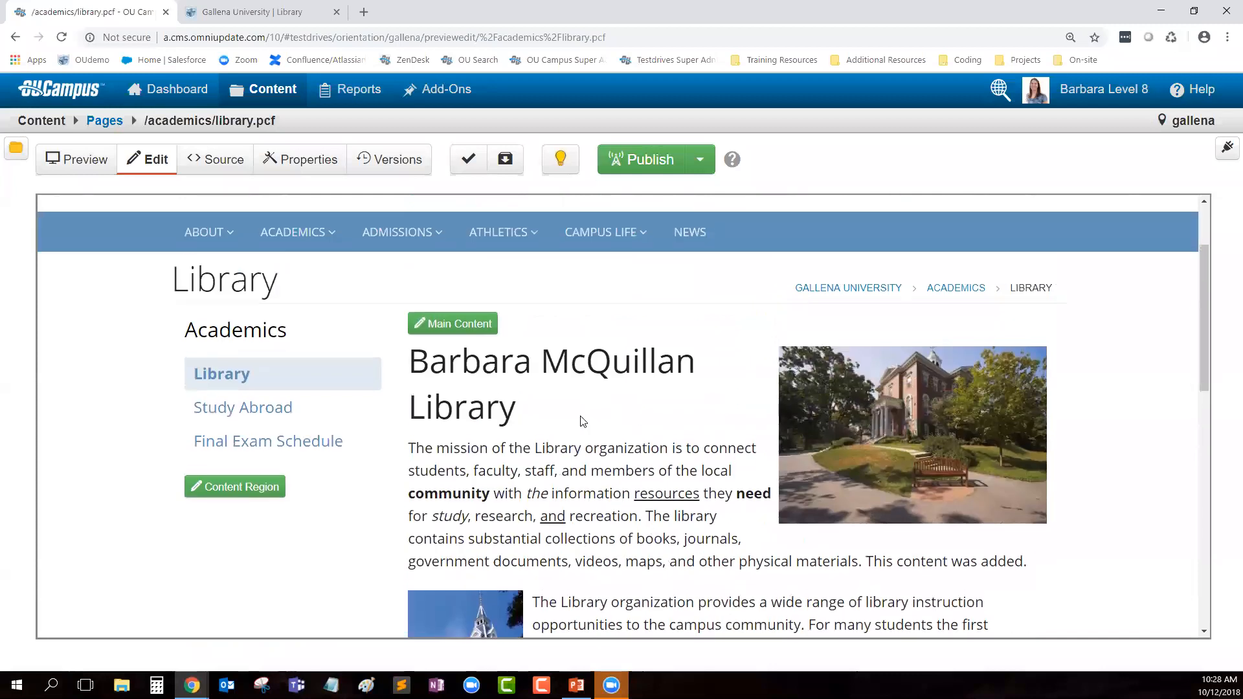
# Step: Reopen Main Content for editing, place the caret in the empty paragraph, and save with Ctrl+S
pyautogui.click(467, 326)
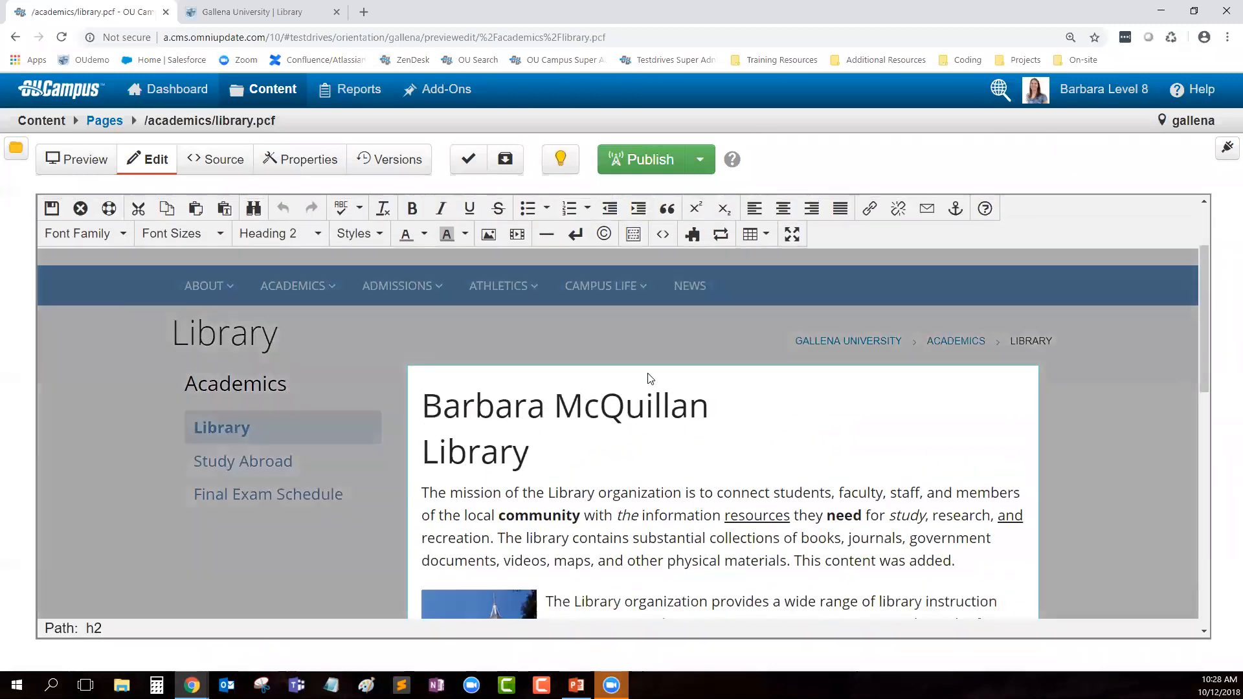
pyautogui.scroll(-10, 650, 378)
pyautogui.click(477, 353)
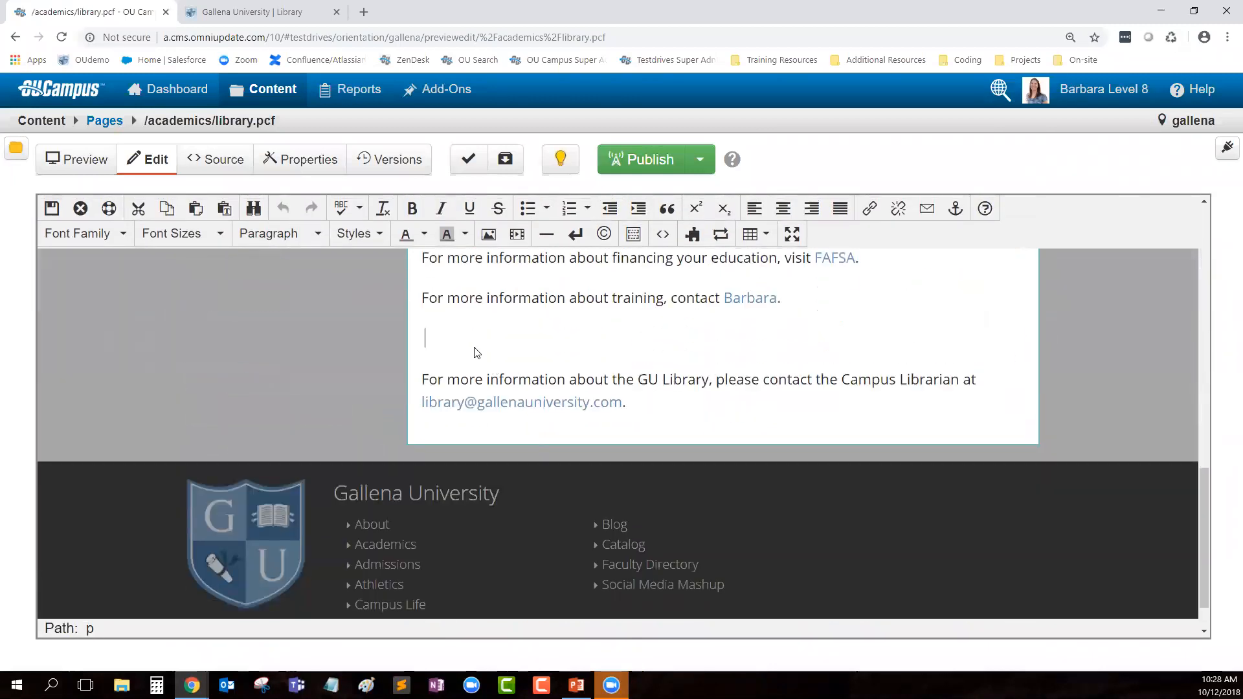
pyautogui.scroll(2, 867, 407)
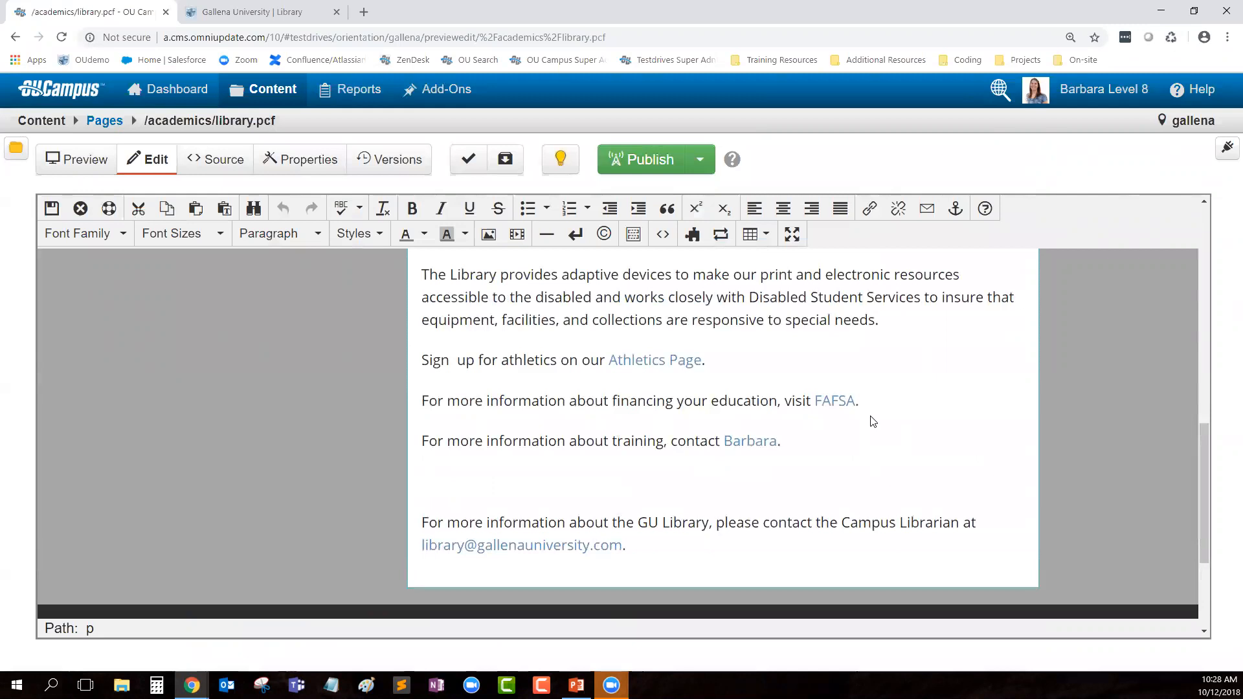
pyautogui.hotkey('ctrl', 's')
pyautogui.moveTo(250, 641); pyautogui.dragTo(463, 651)
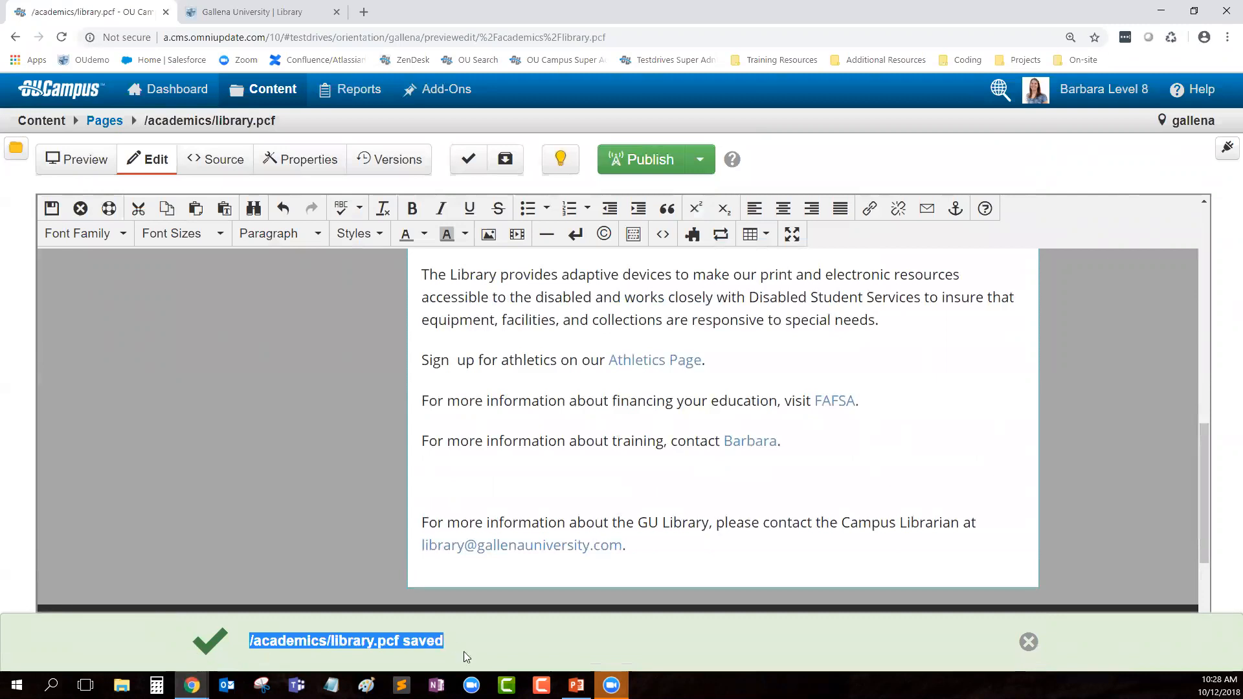
pyautogui.click(498, 489)
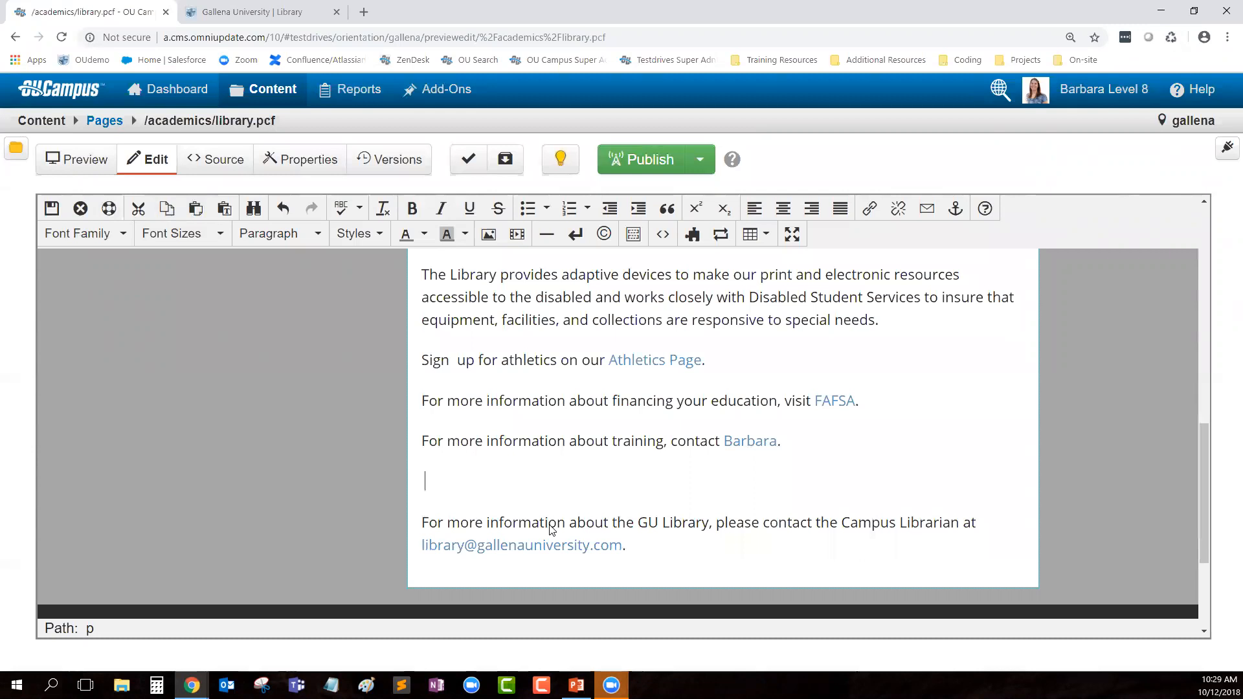
# Step: Delete the empty paragraph above the librarian contact line
pyautogui.press('Delete')
# Step: Add a bold, underlined 'Reusable Content' line below the librarian e-mail line
pyautogui.click(712, 510)
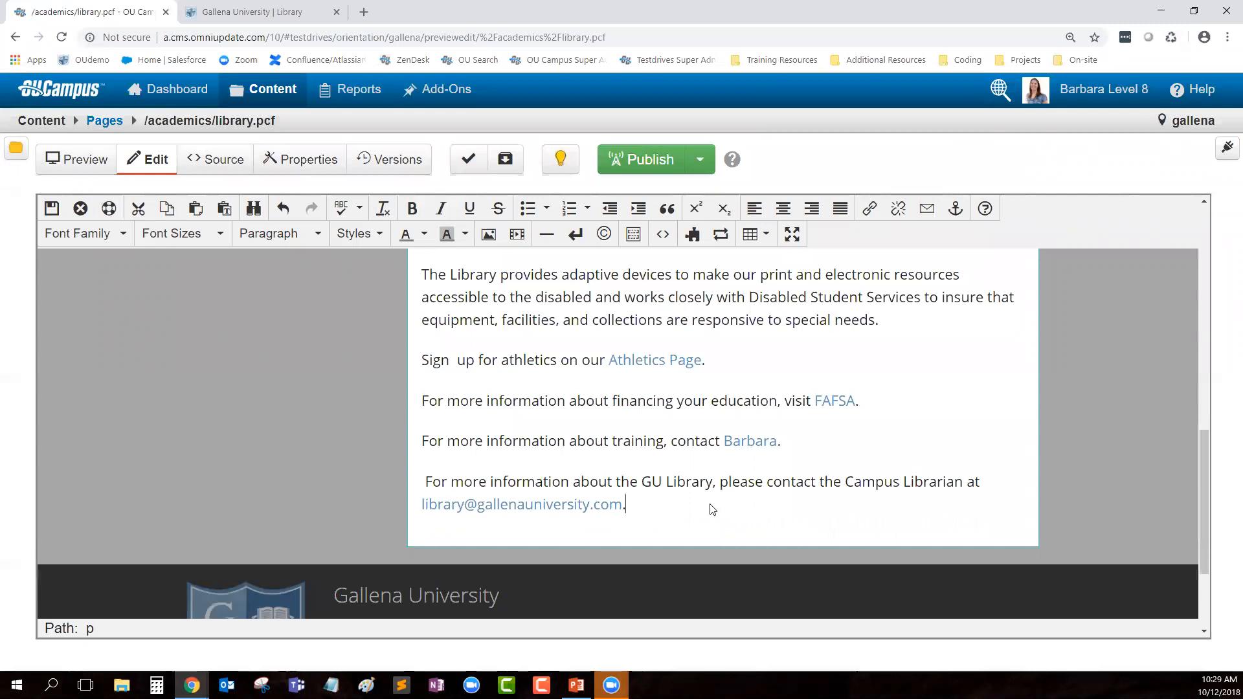
pyautogui.press('Return')
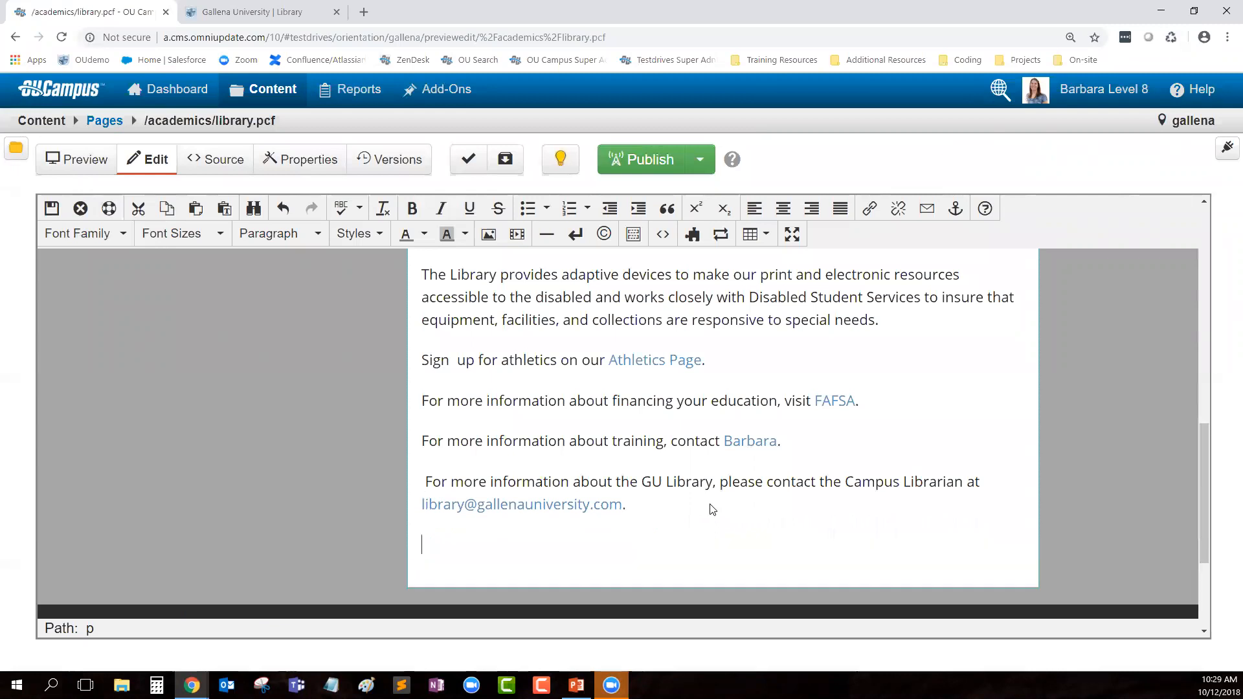
pyautogui.write('Reusable Content')
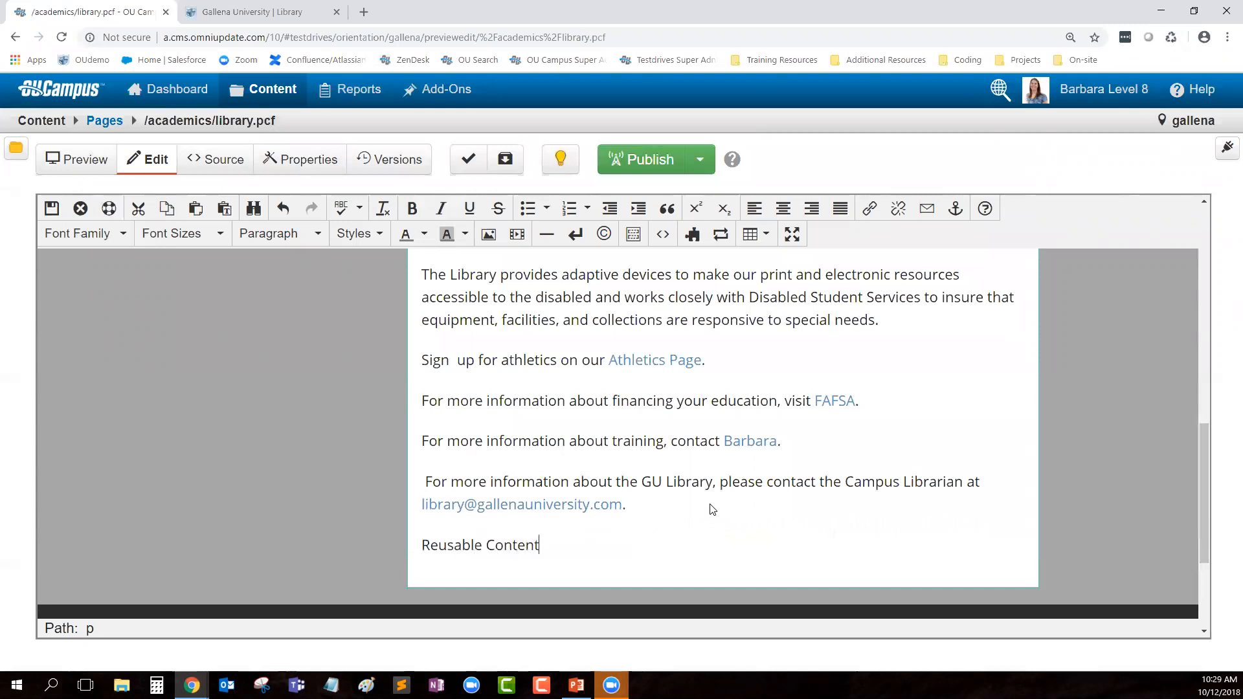
pyautogui.tripleClick(423, 543)
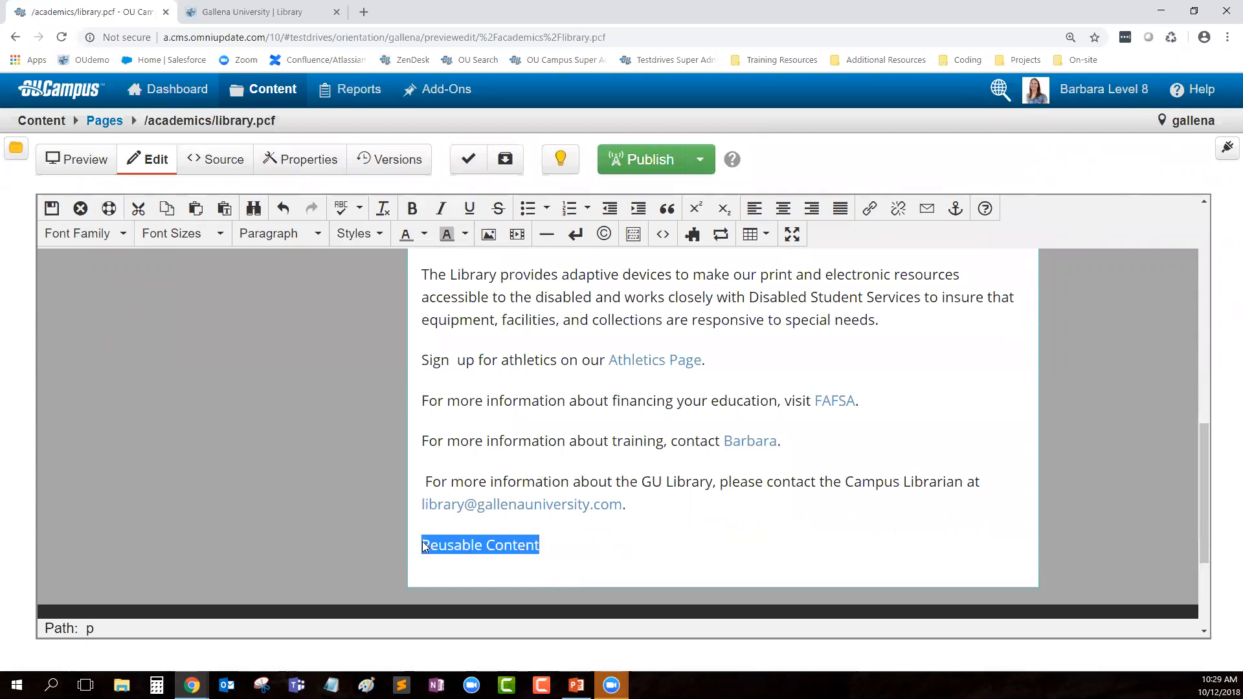
pyautogui.hotkey('ctrl', 'b')
pyautogui.hotkey('ctrl', 'u')
pyautogui.click(684, 553)
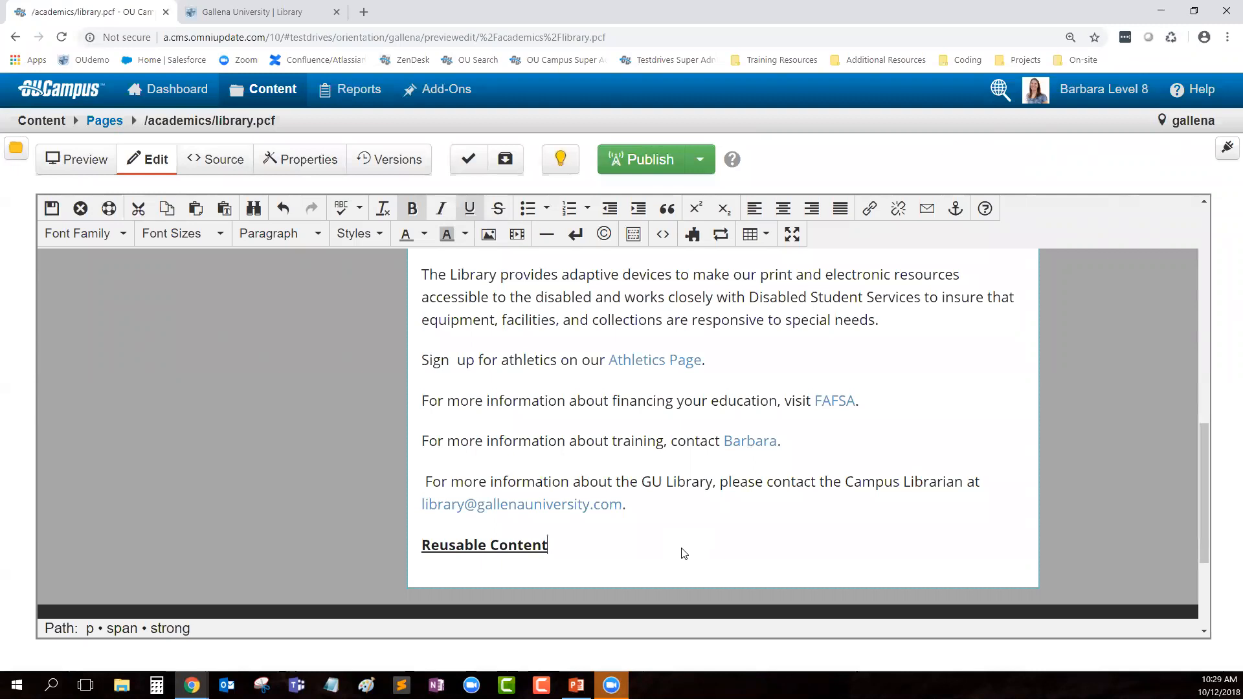
pyautogui.hotkey('ctrl', 'b')
pyautogui.hotkey('ctrl', 'u')
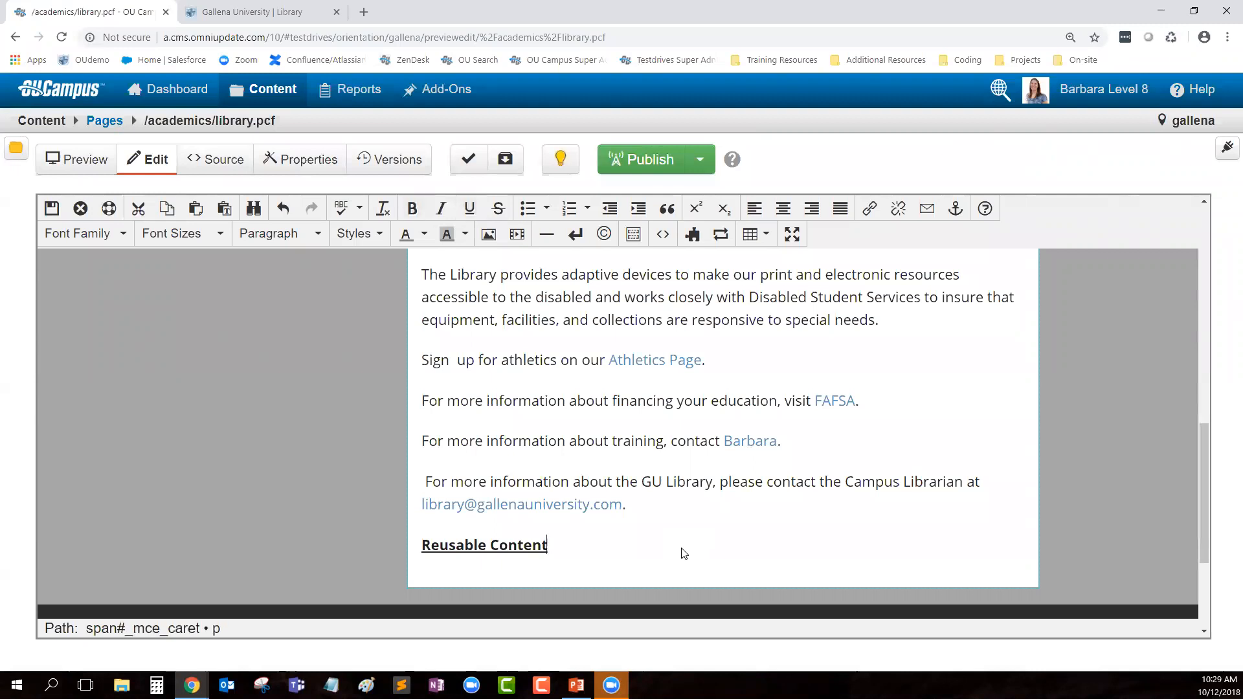
# Step: Add plain 'Assets' and 'Snippets' paragraphs with an empty line between them
pyautogui.press('Return')
pyautogui.scroll(-3, 719, 444)
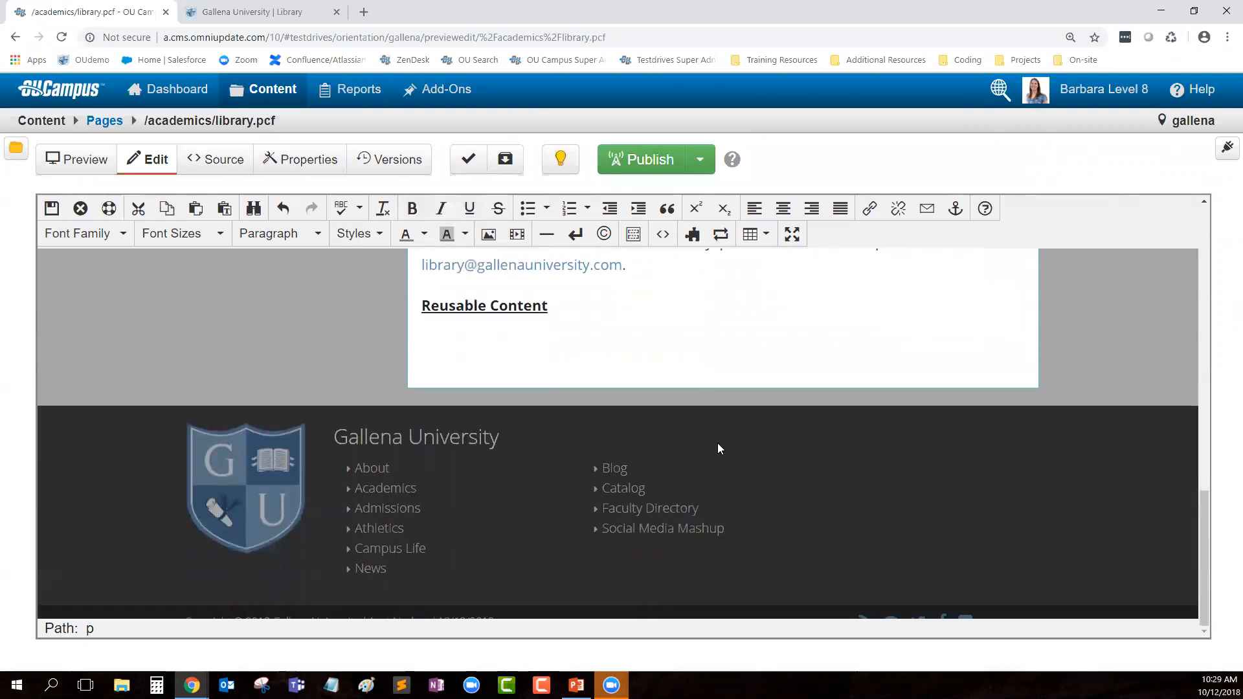
pyautogui.write('Assets')
pyautogui.press('Return')
pyautogui.write('S')
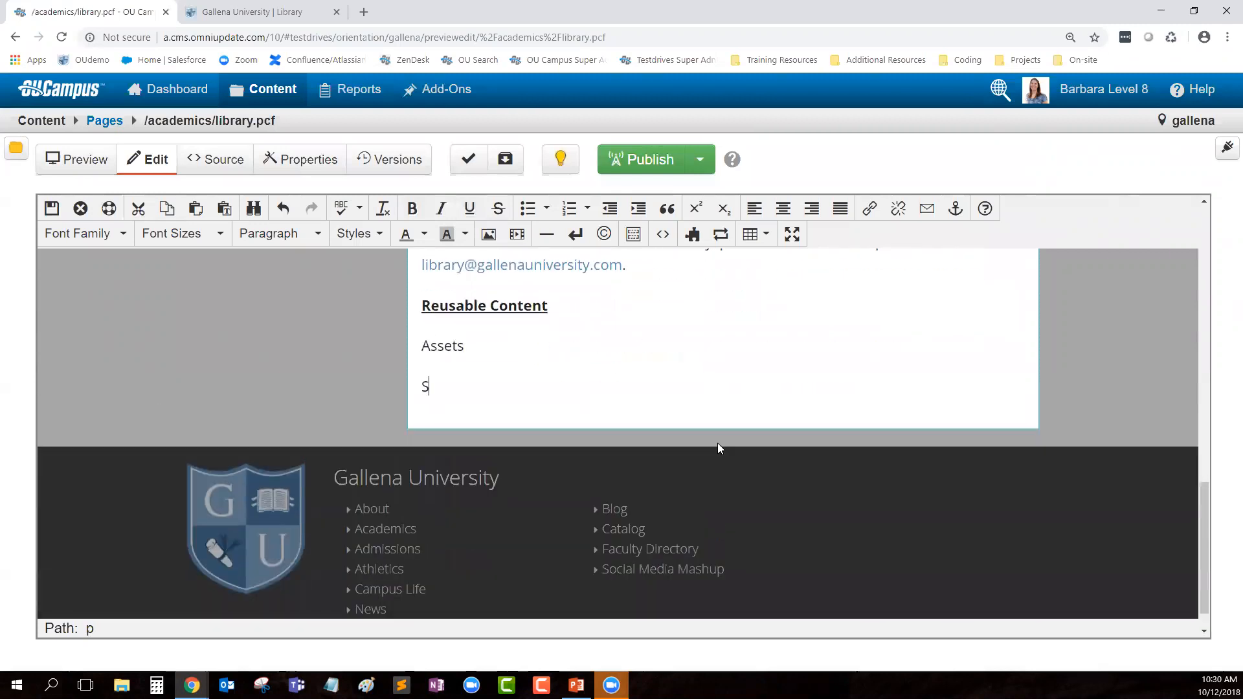
pyautogui.write('nippets')
pyautogui.press('Up')
pyautogui.press('Return')
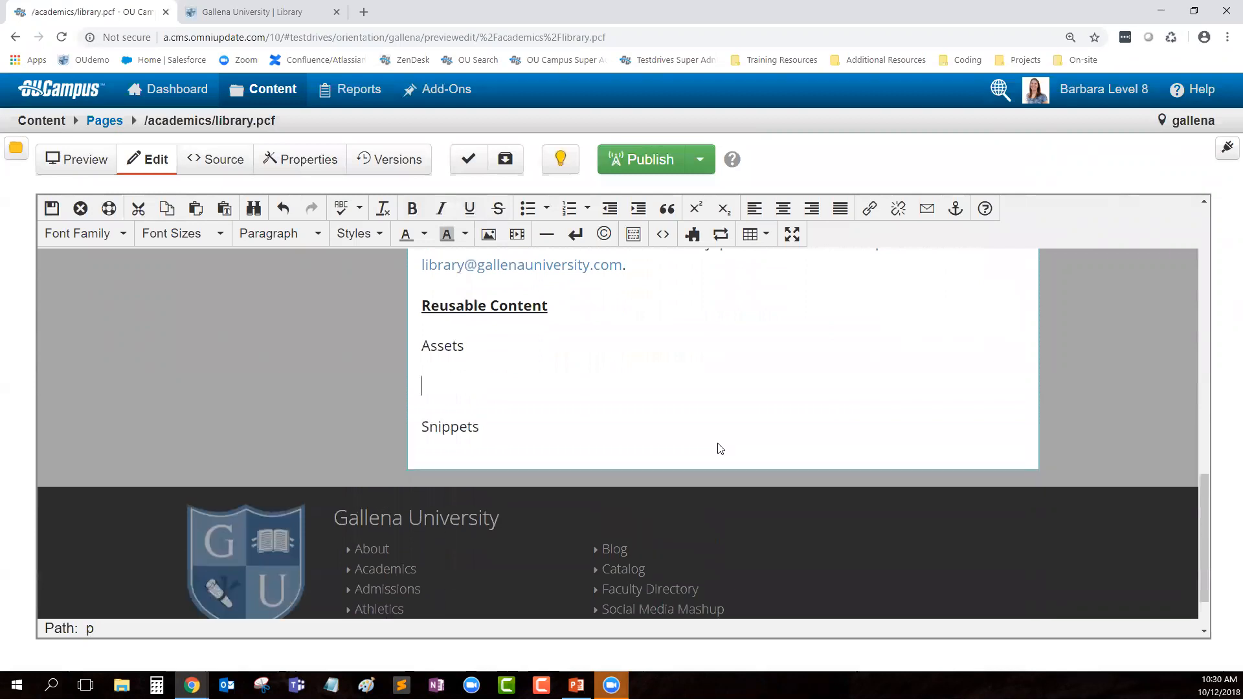
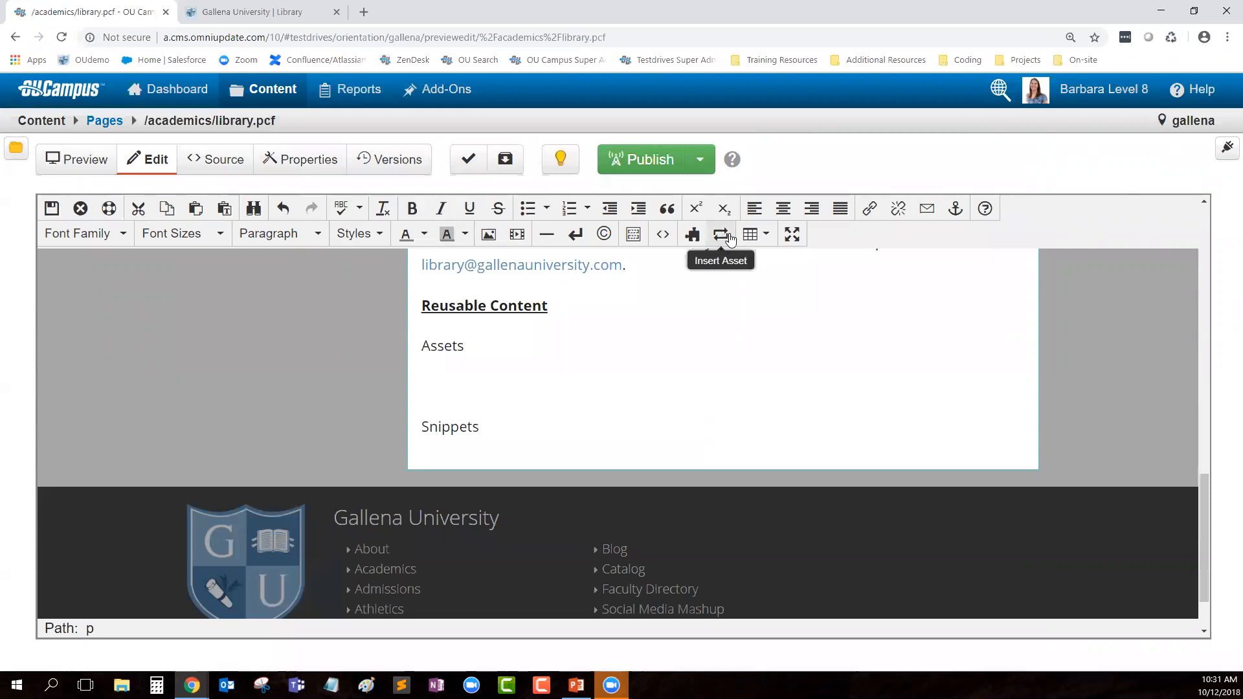
# Step: Open the Insert Asset picker and expand its All Types filter dropdown
pyautogui.click(721, 238)
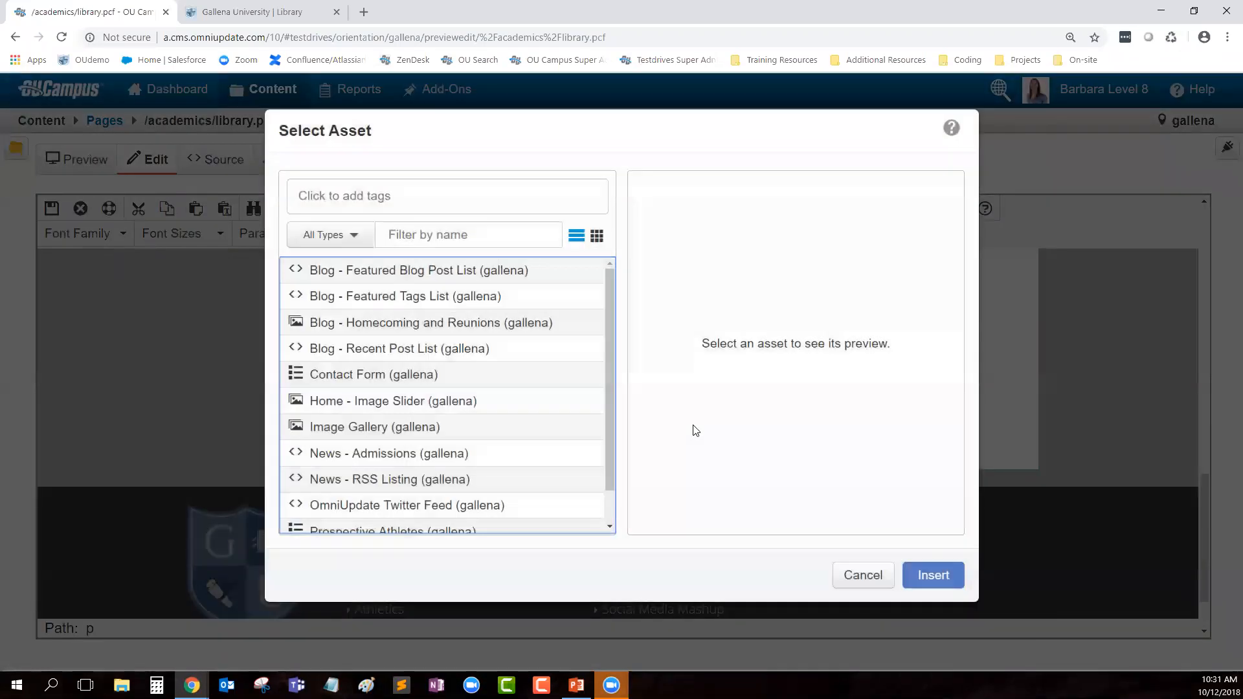
pyautogui.scroll(-1, 342, 337)
pyautogui.scroll(1, 441, 428)
pyautogui.click(433, 234)
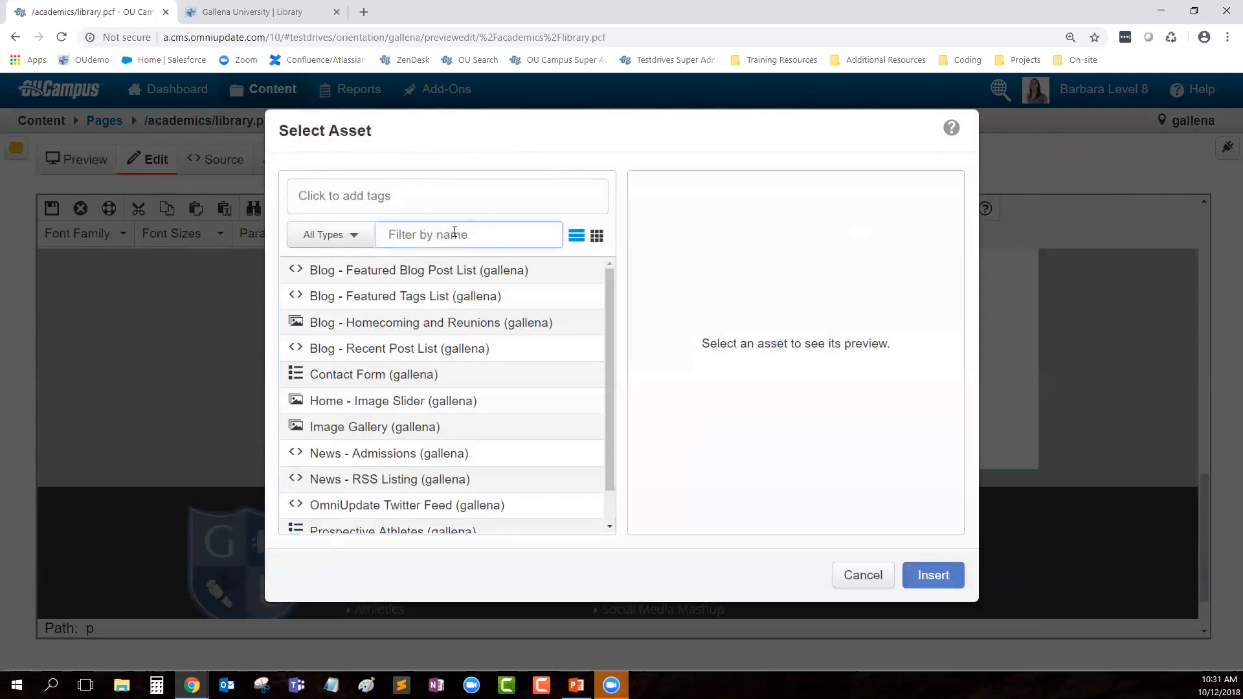
pyautogui.click(344, 245)
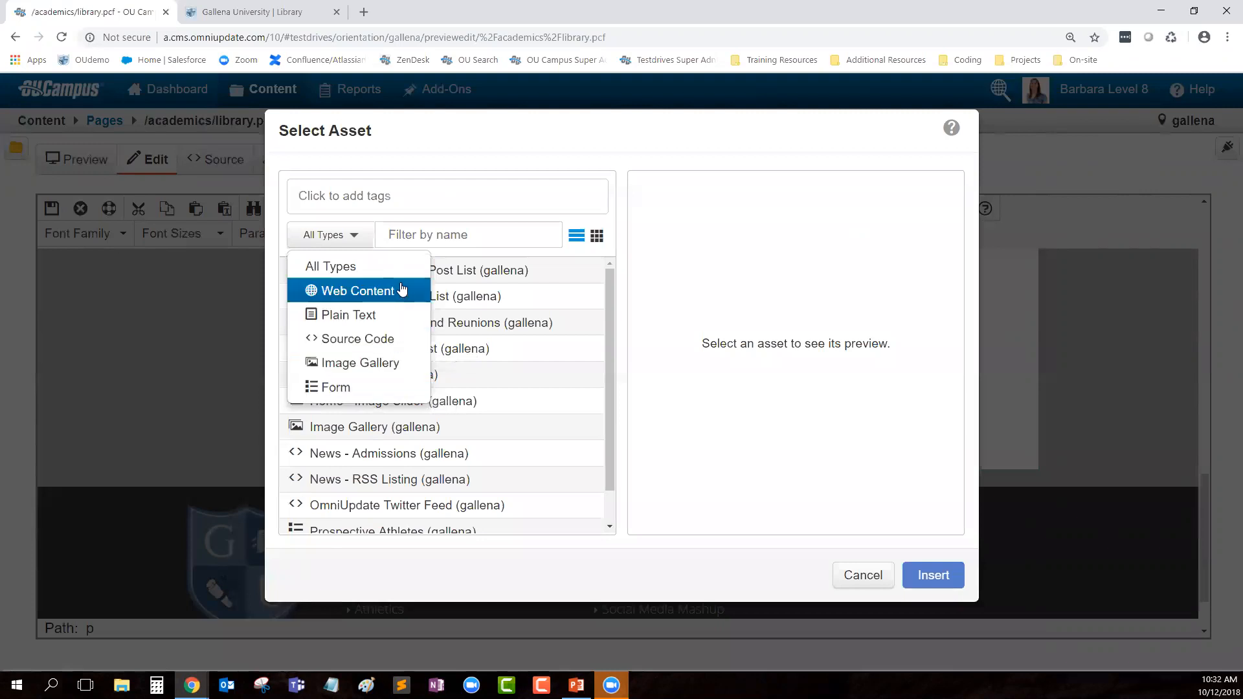
# Step: Filter assets to Source Code and insert the OmniUpdate Twitter Feed under the Assets heading
pyautogui.click(349, 339)
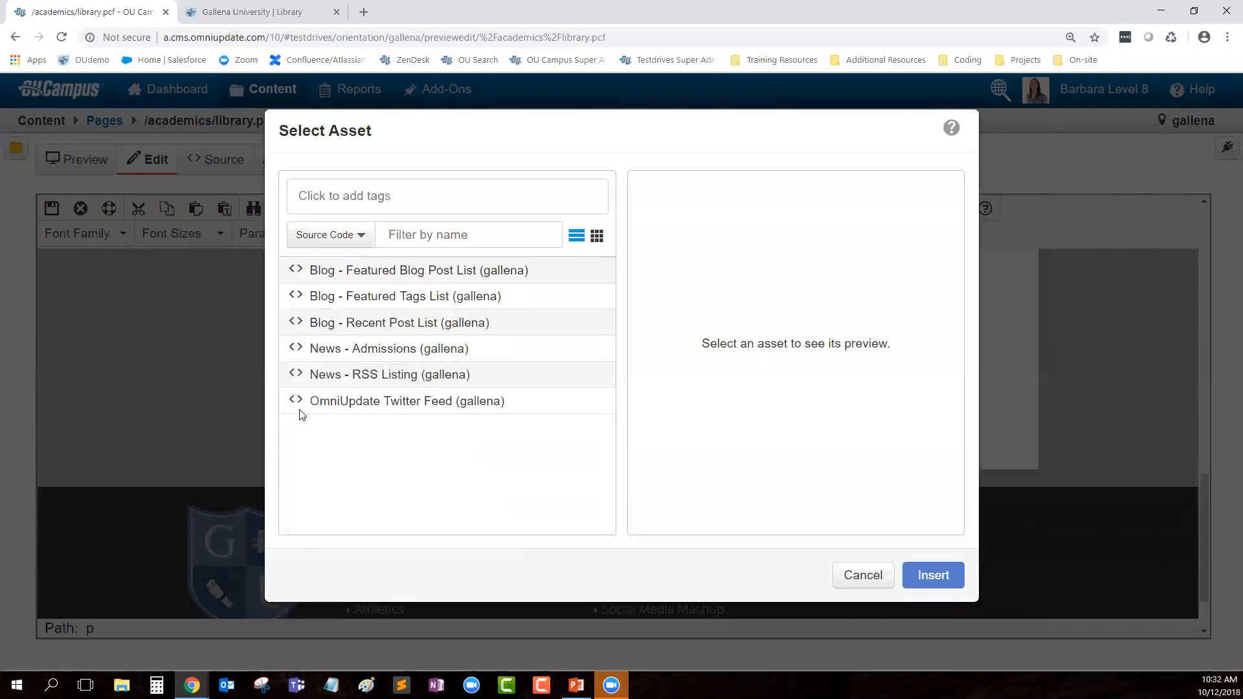
pyautogui.click(389, 406)
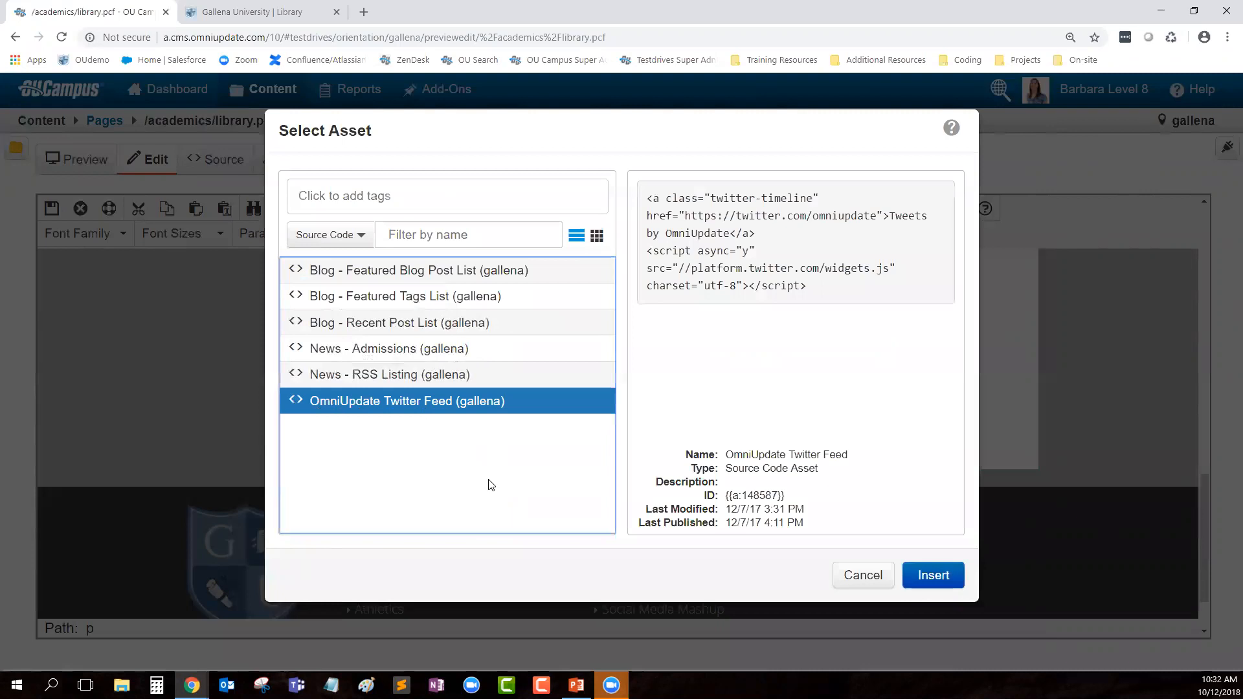
pyautogui.click(800, 291)
pyautogui.moveTo(801, 291); pyautogui.dragTo(642, 199)
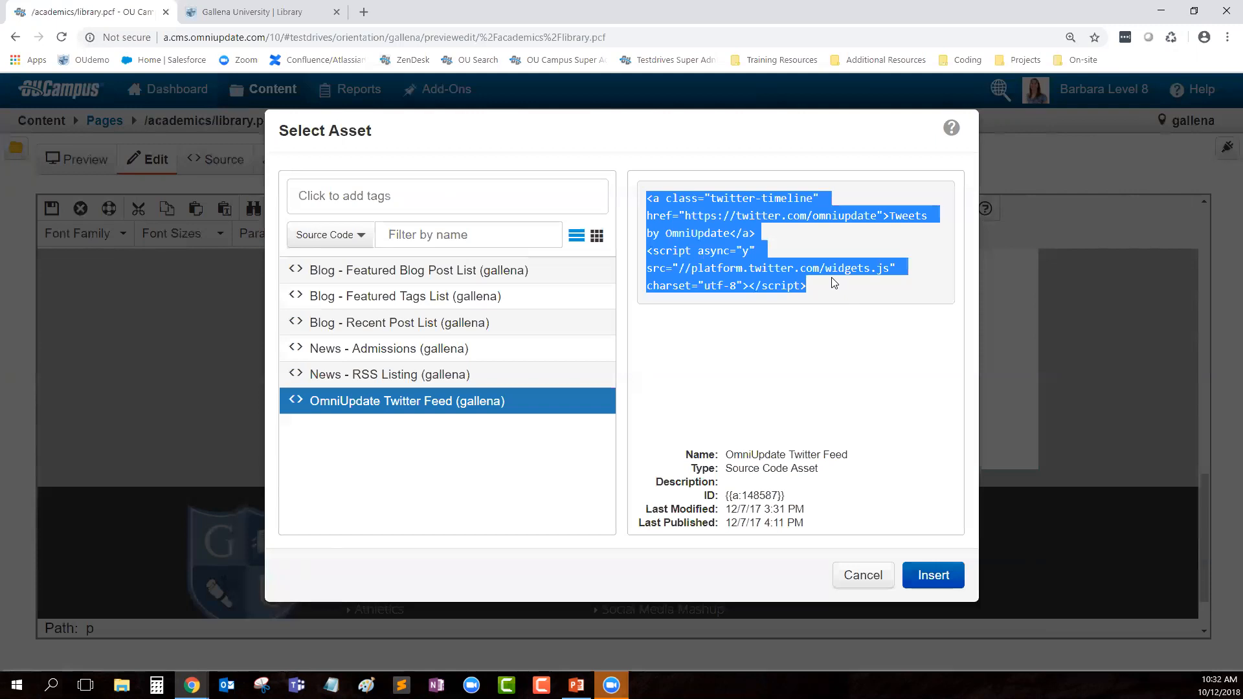
pyautogui.click(880, 325)
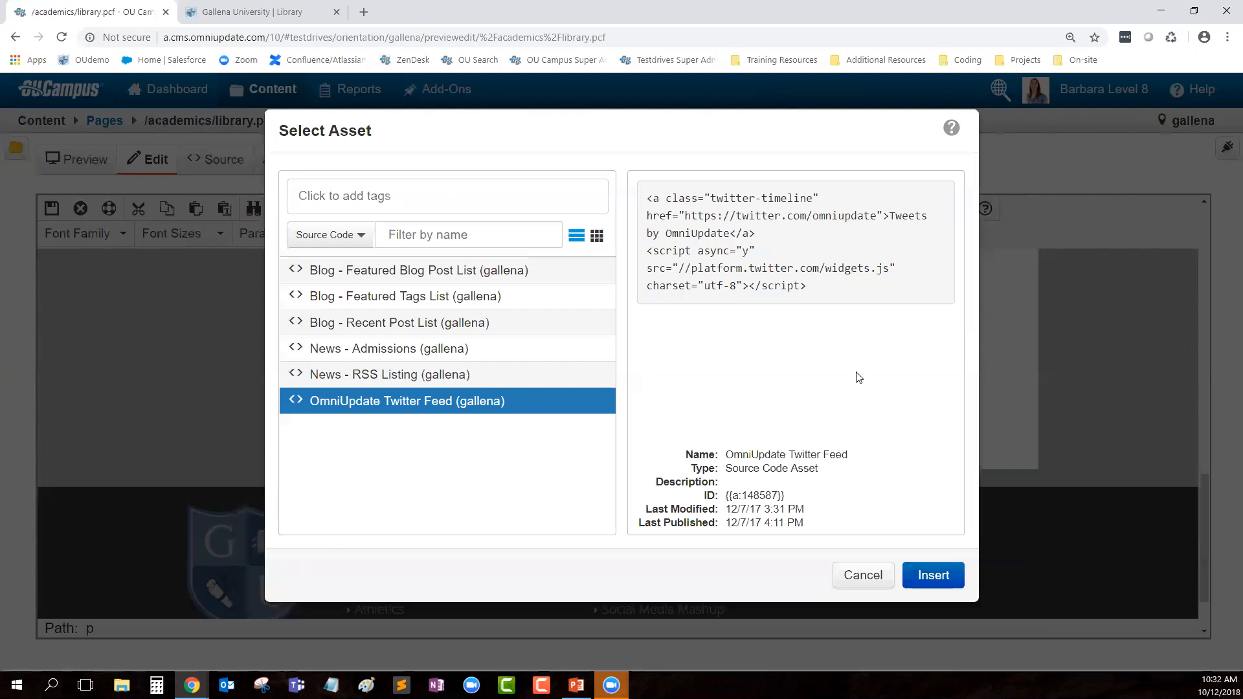
pyautogui.click(938, 578)
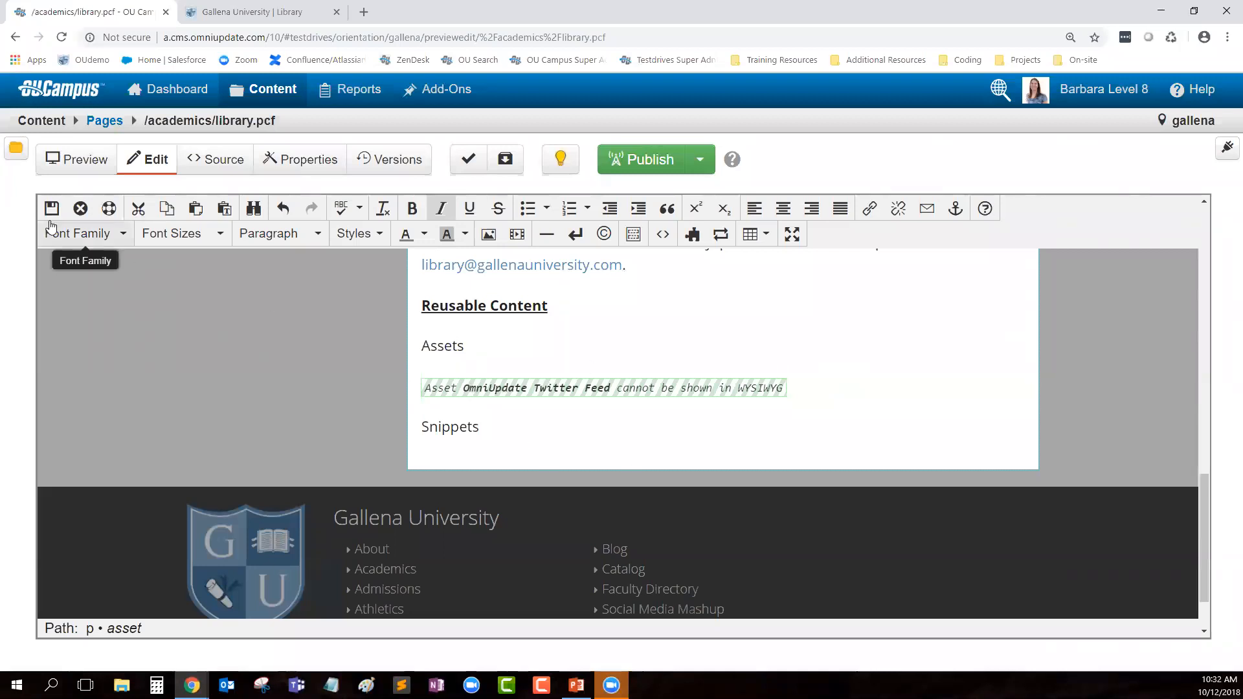
# Step: Save and exit the library page, then scroll through the live Twitter feed tweets
pyautogui.click(52, 211)
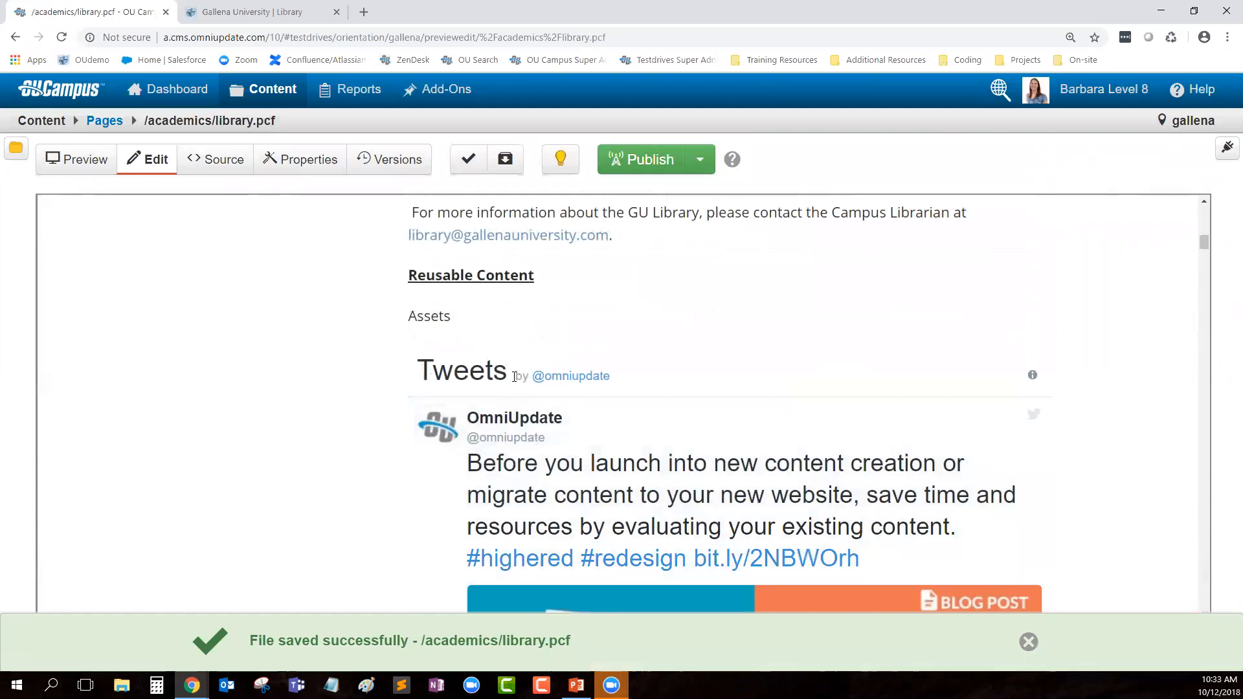
pyautogui.scroll(-10, 596, 370)
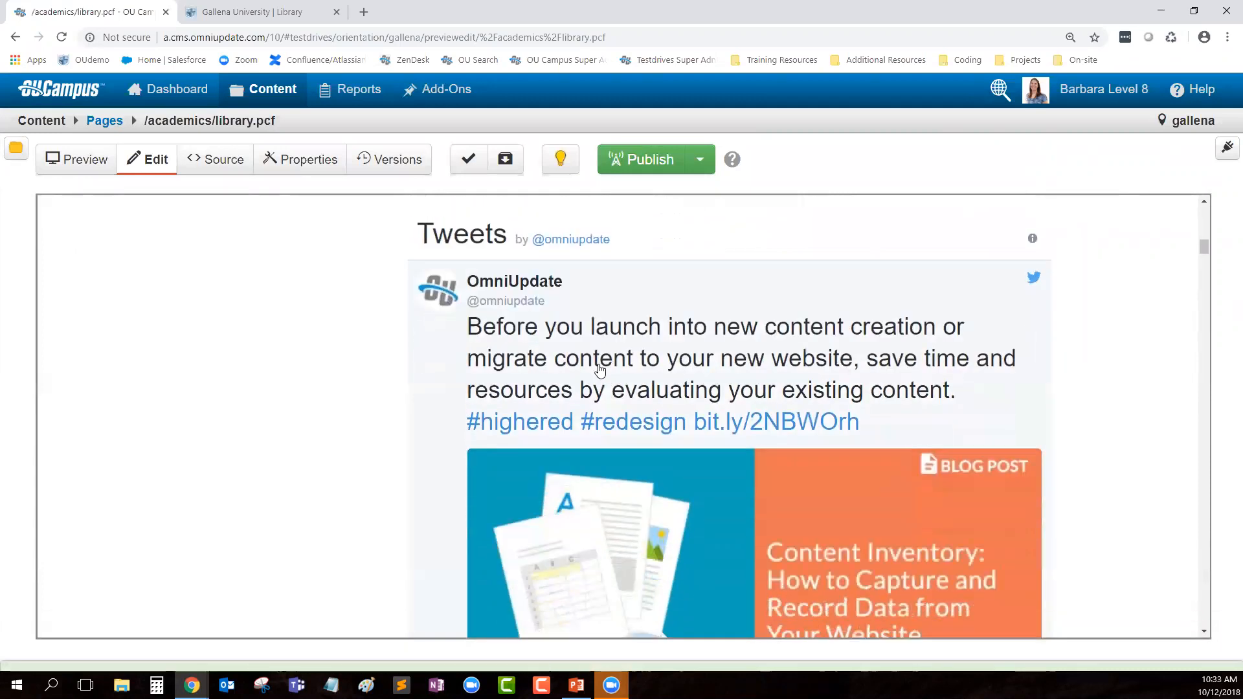
pyautogui.scroll(-12, 621, 388)
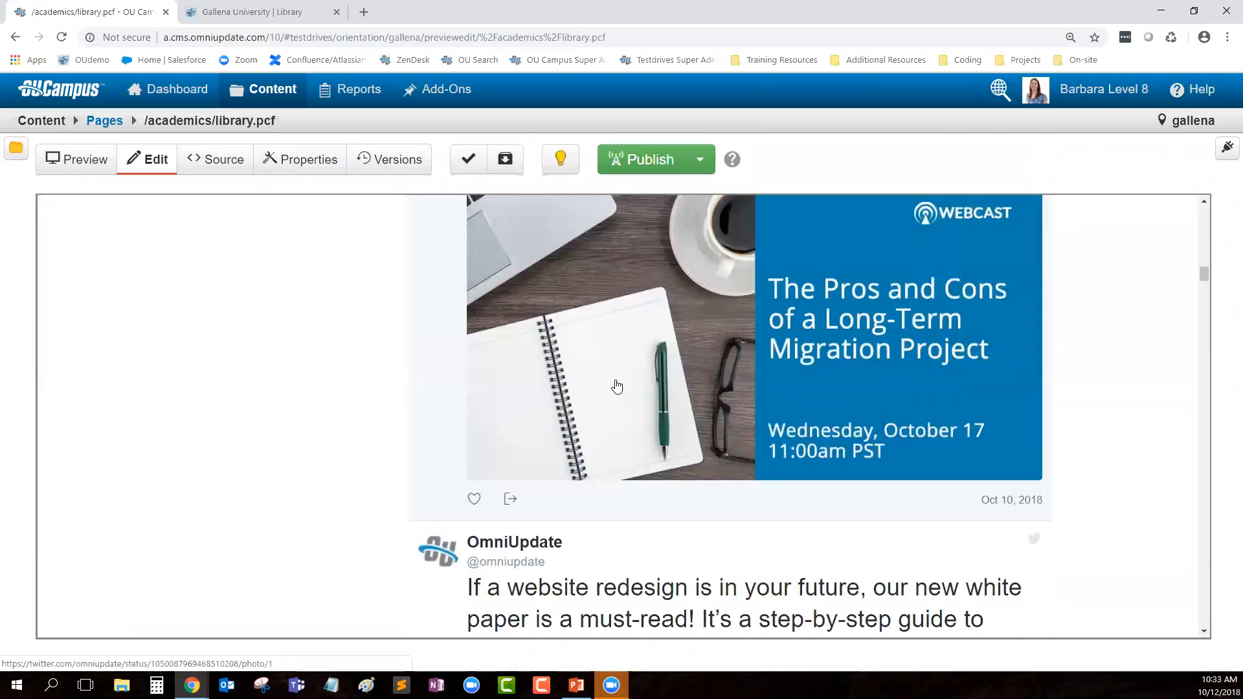
pyautogui.scroll(-15, 626, 400)
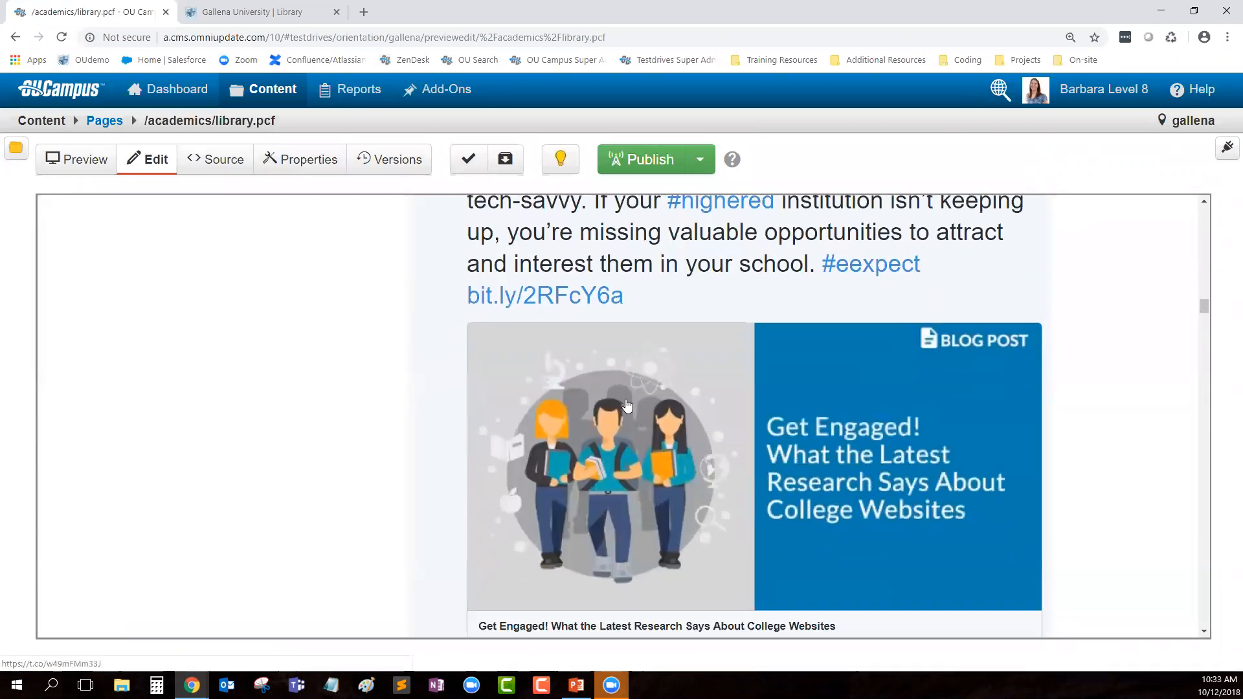
pyautogui.scroll(-10, 622, 464)
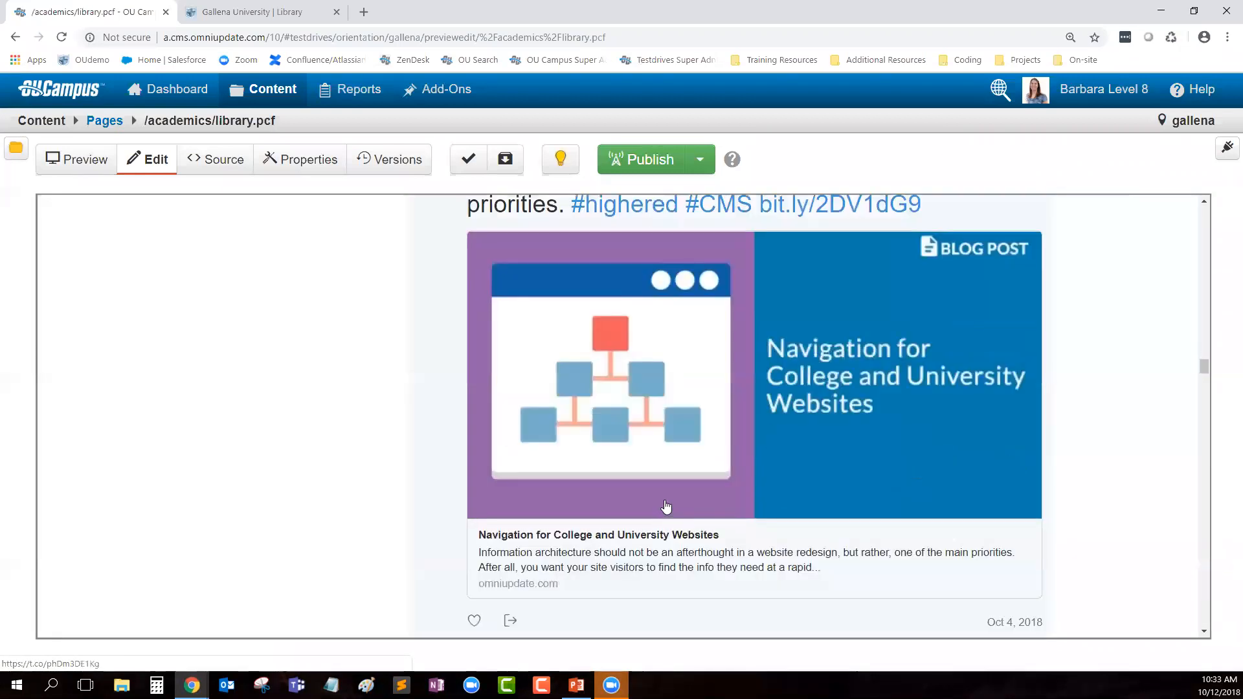
pyautogui.scroll(-4, 666, 507)
pyautogui.scroll(15, 666, 507)
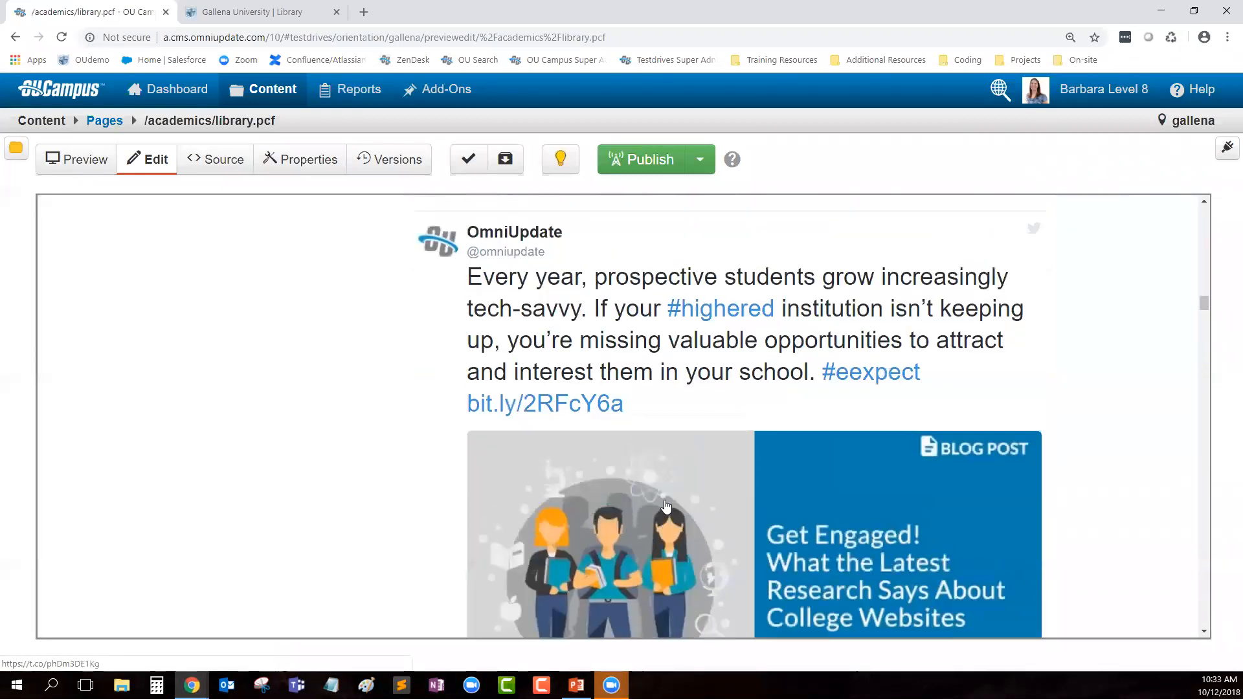
pyautogui.scroll(20, 666, 507)
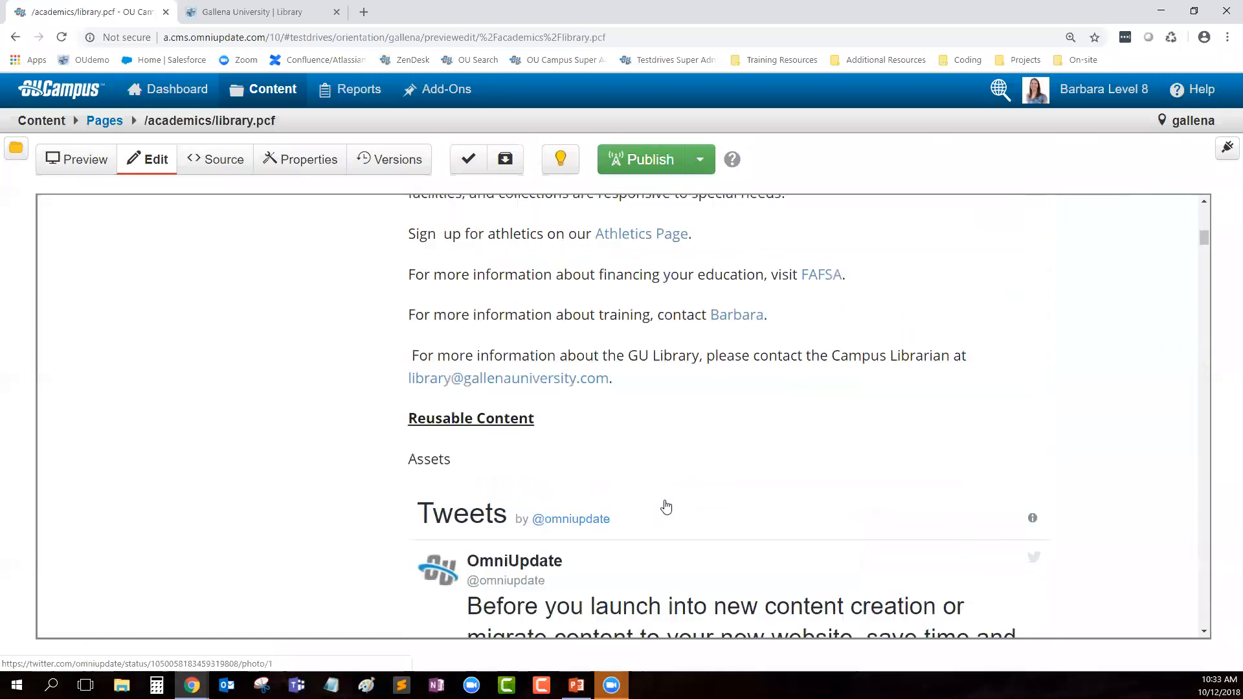
pyautogui.scroll(15, 666, 507)
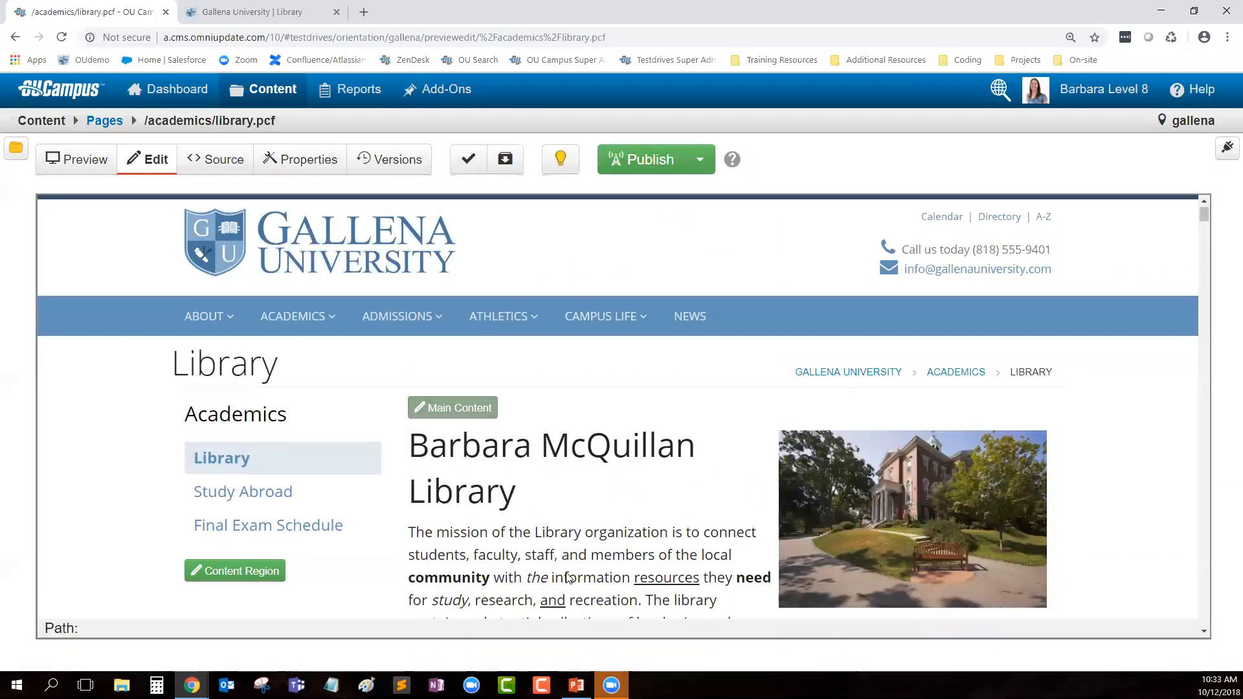
pyautogui.scroll(-15, 563, 557)
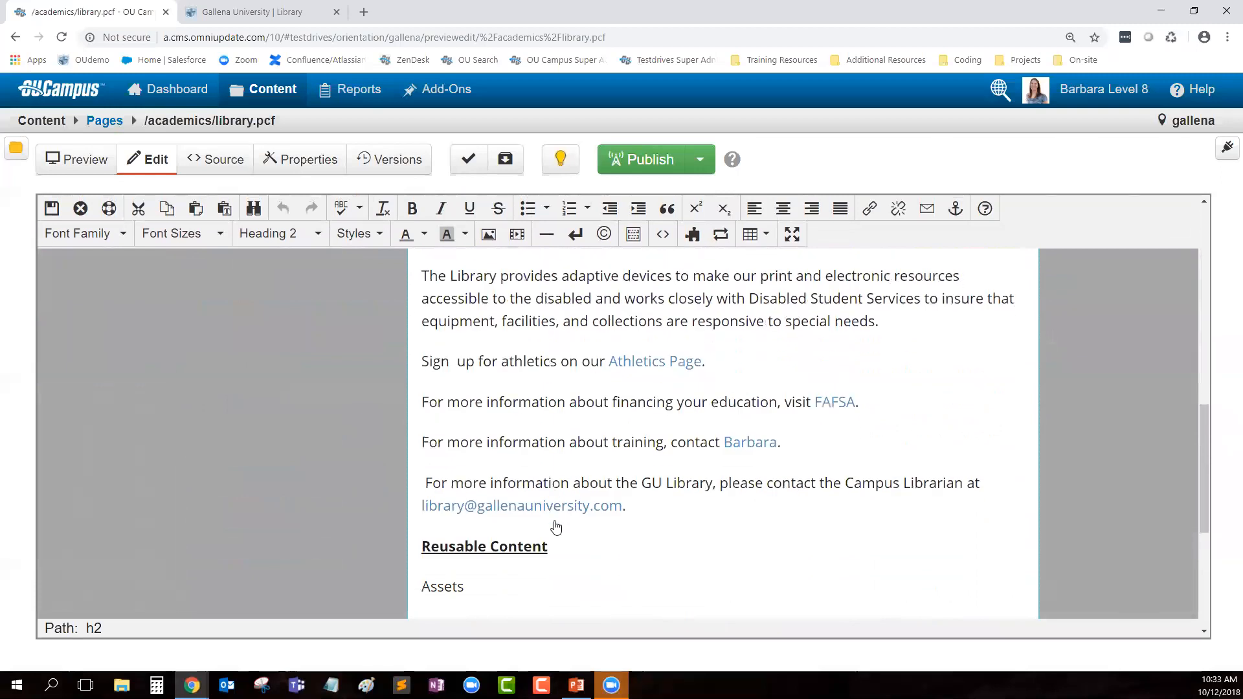
pyautogui.scroll(-3, 556, 527)
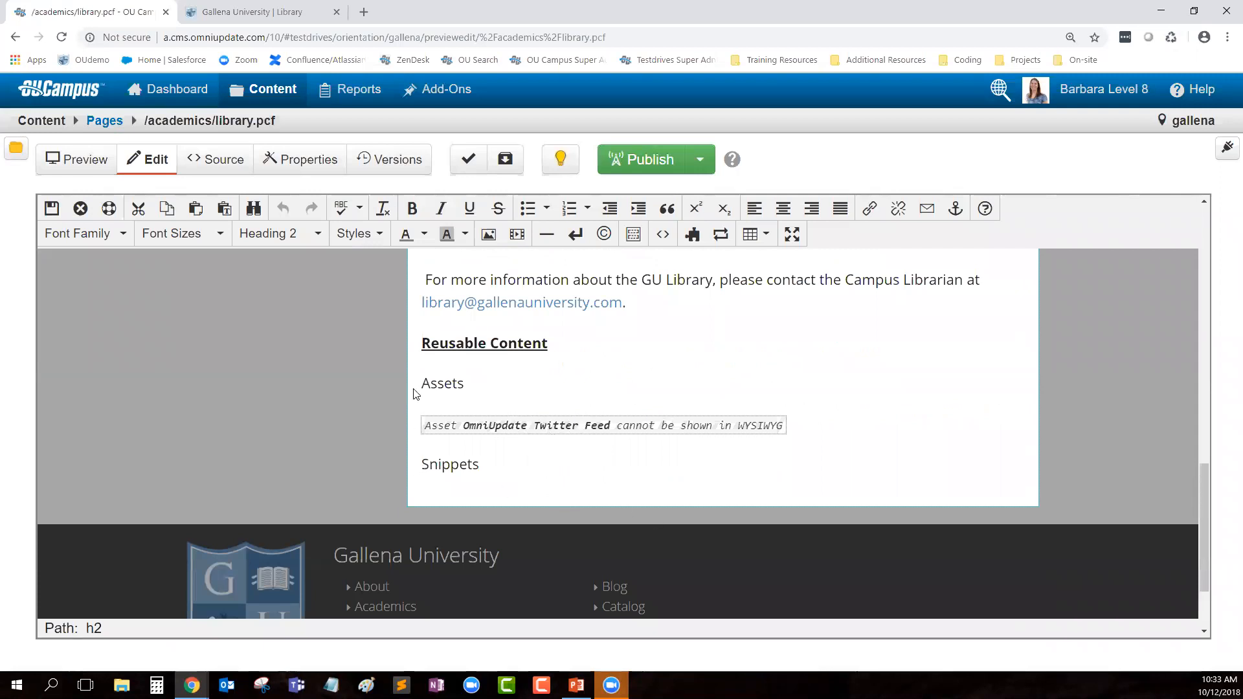
# Step: Add an empty new line after 'Snippets' in the main content
pyautogui.click(504, 432)
pyautogui.click(482, 464)
pyautogui.press('Return')
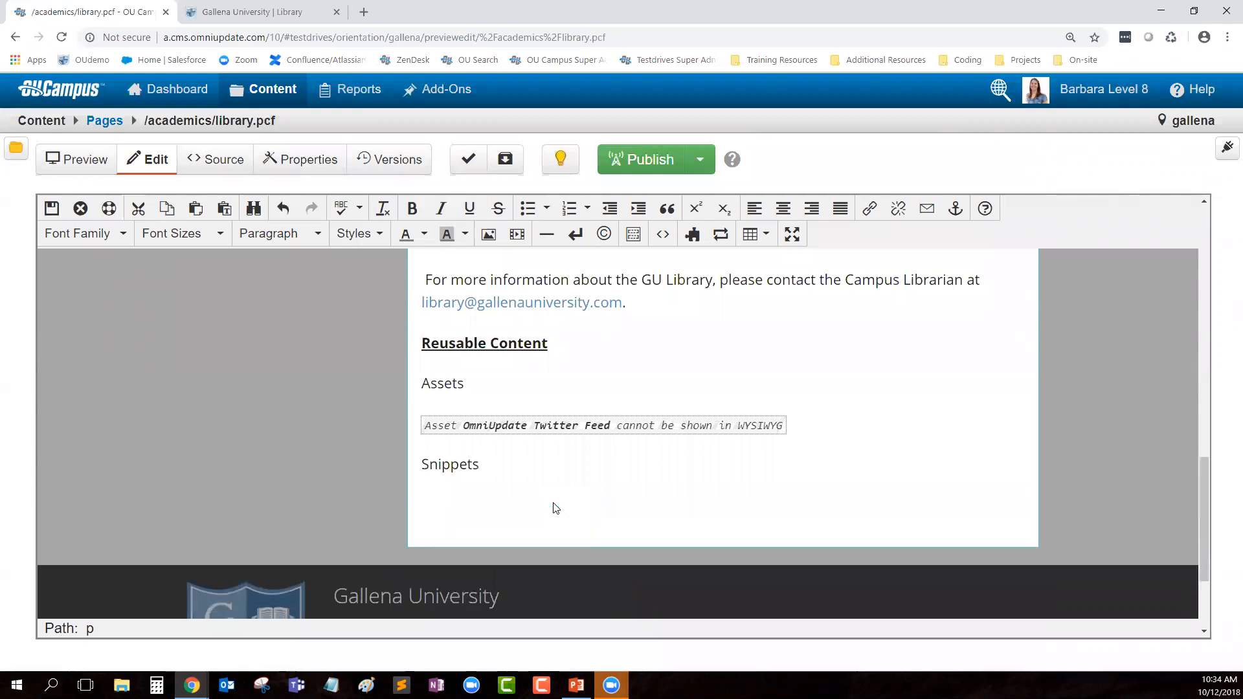
# Step: Insert the Accordion snippet from the Generic category below Snippets
pyautogui.click(694, 244)
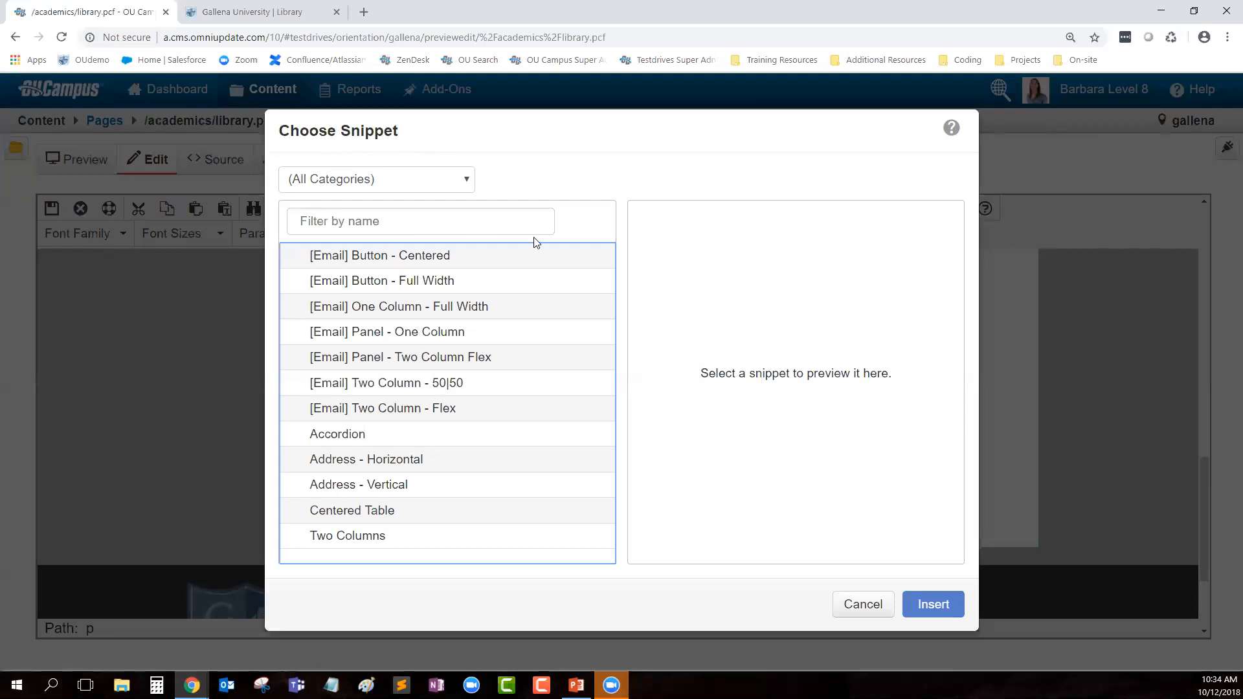
pyautogui.click(327, 186)
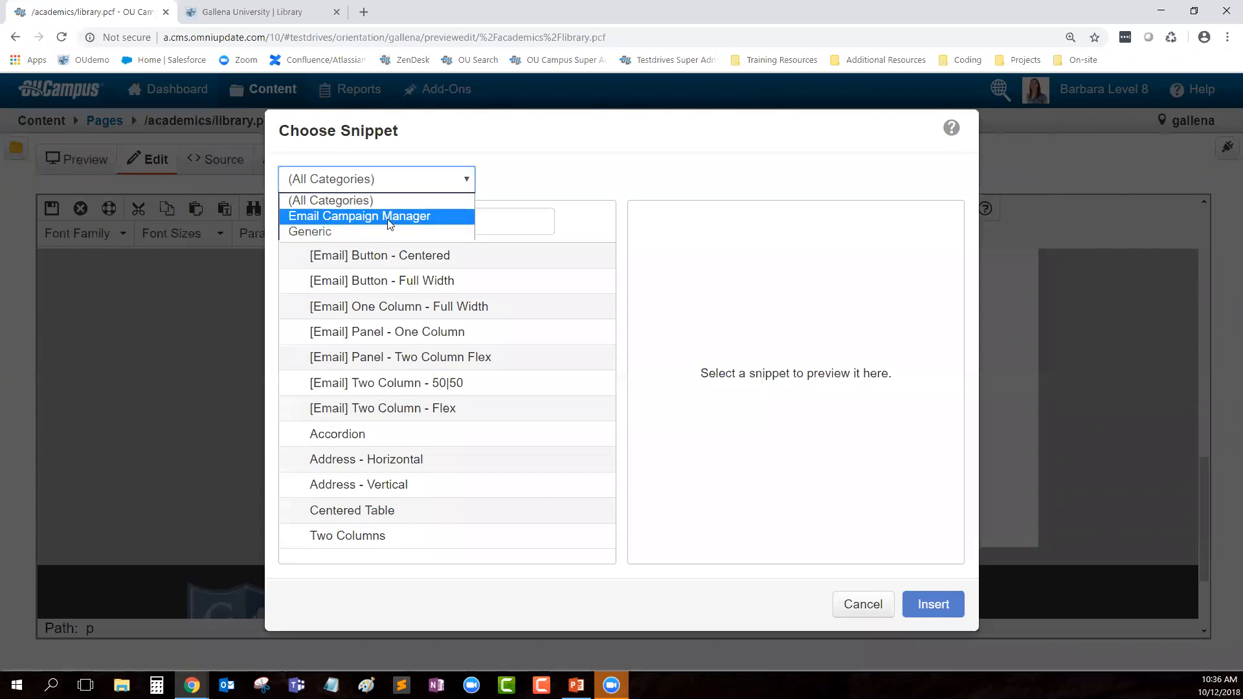
pyautogui.click(312, 232)
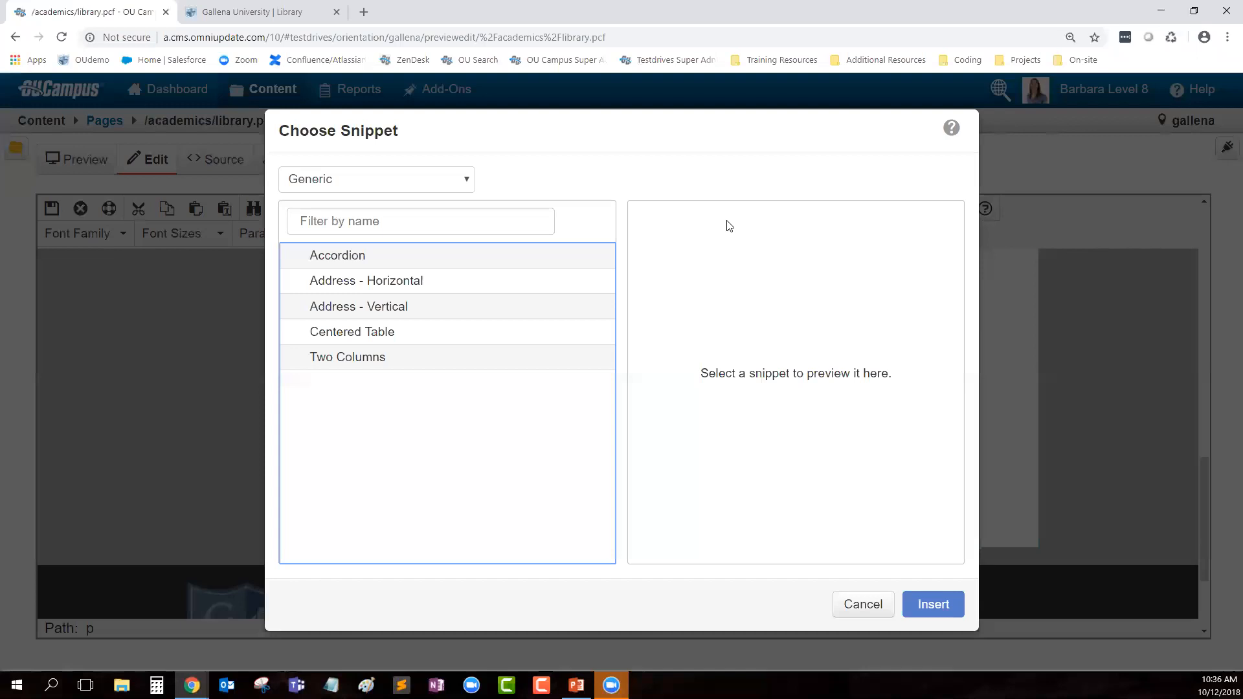
pyautogui.click(374, 257)
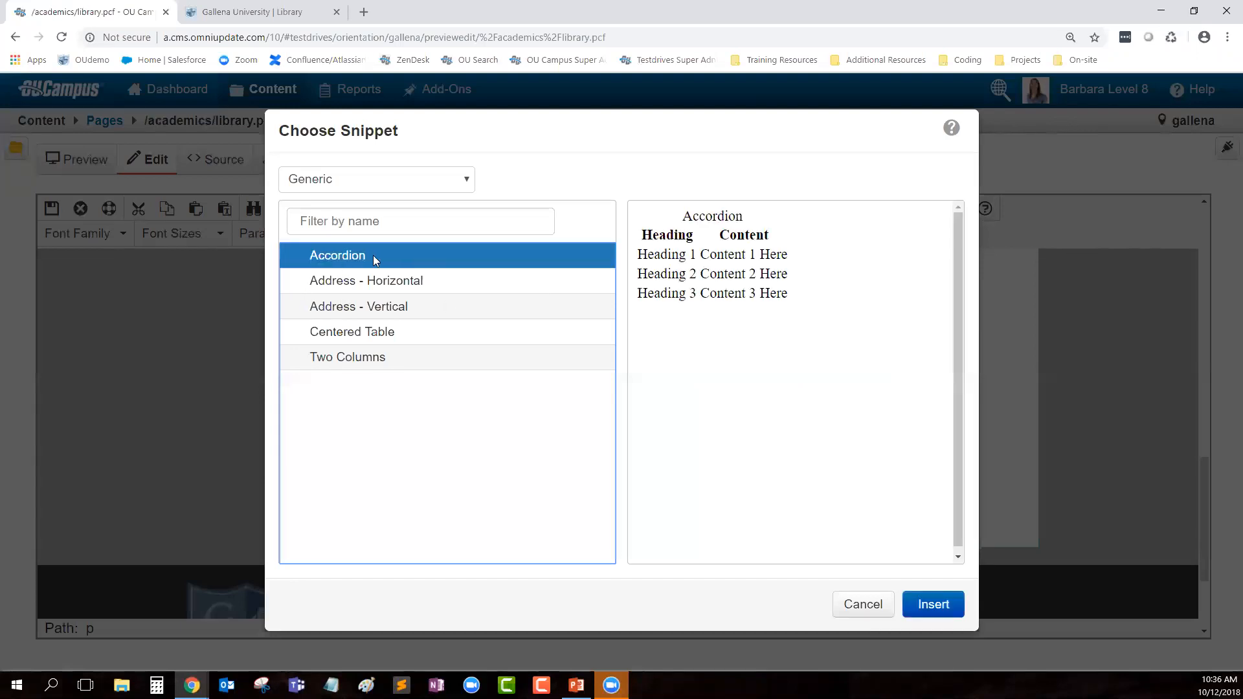
pyautogui.click(936, 604)
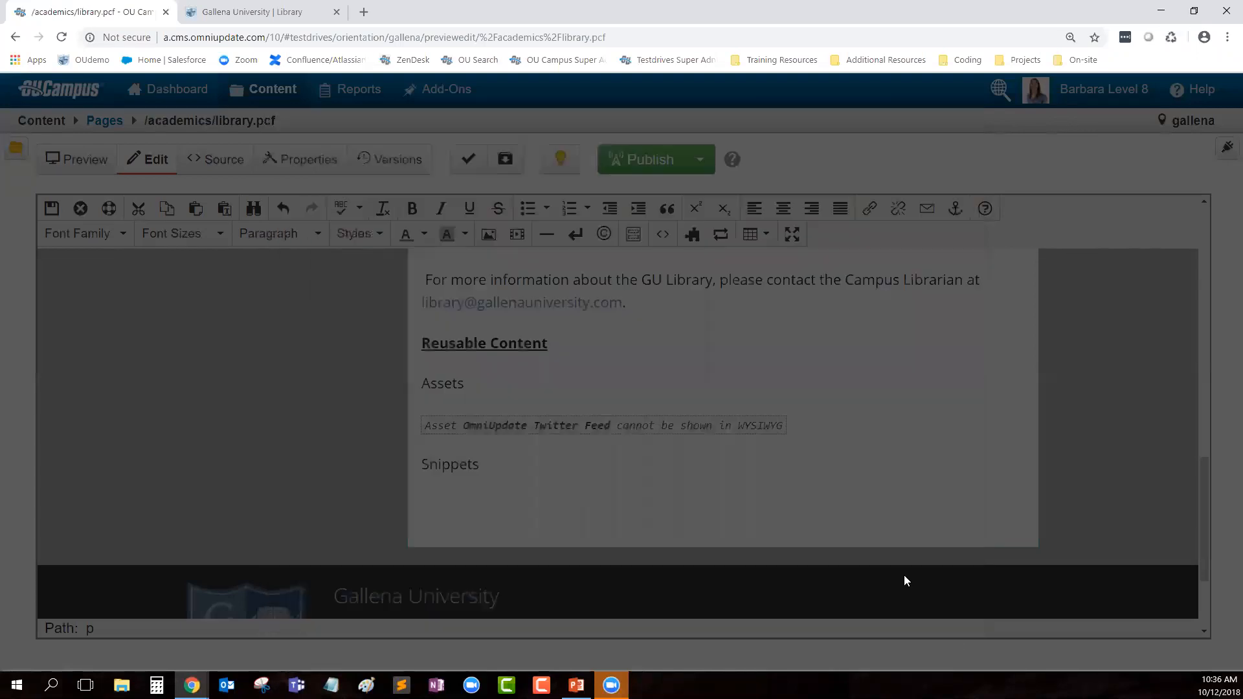
# Step: Scroll to the new accordion and try selecting words in its headings and content
pyautogui.scroll(-1, 651, 331)
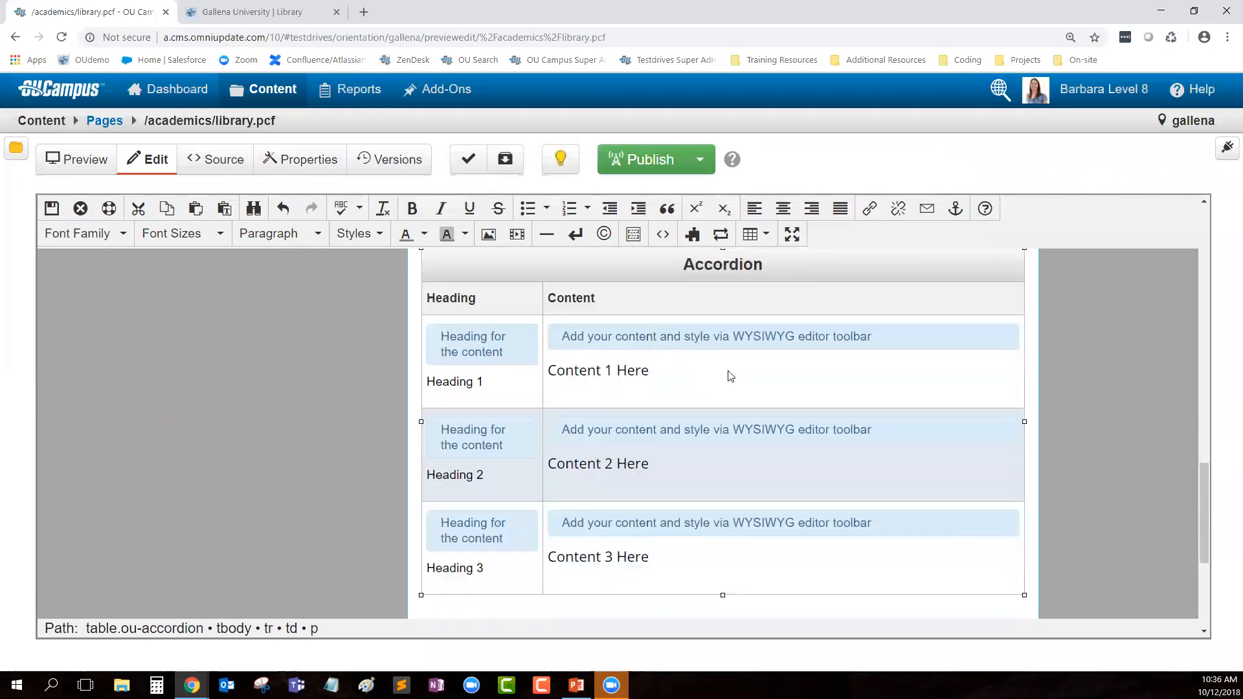
pyautogui.scroll(1, 725, 400)
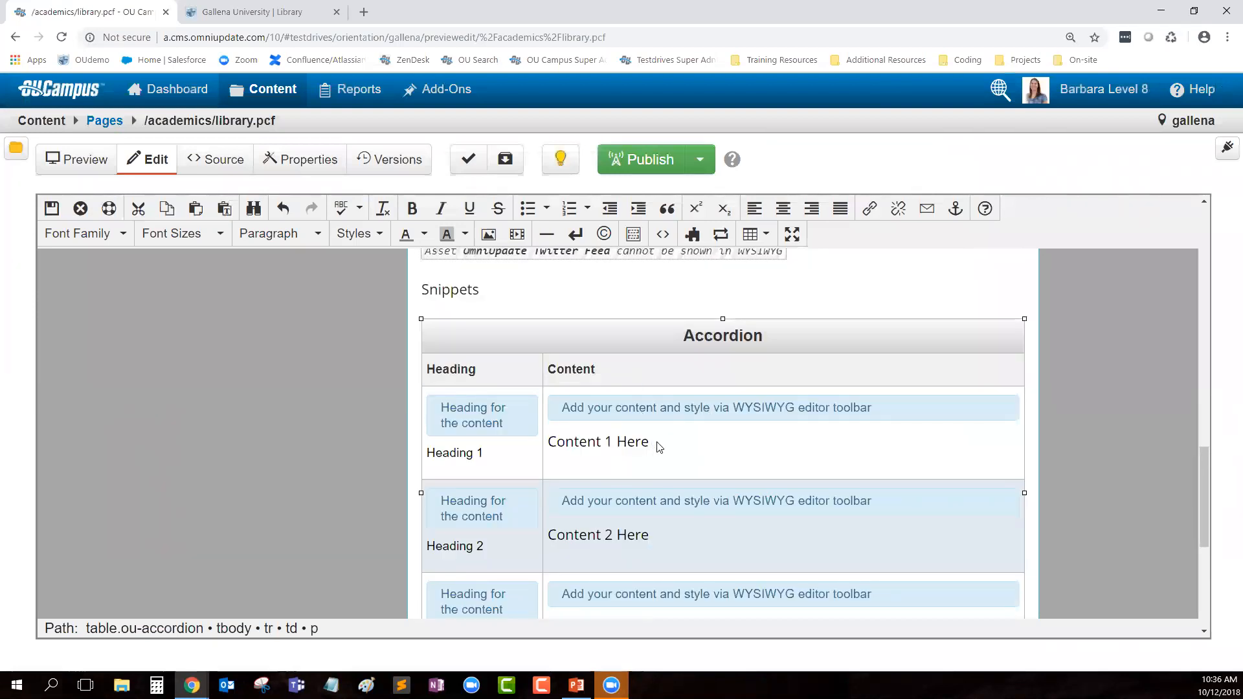
pyautogui.scroll(-1, 659, 446)
pyautogui.doubleClick(465, 383)
pyautogui.click(610, 376)
pyautogui.doubleClick(456, 486)
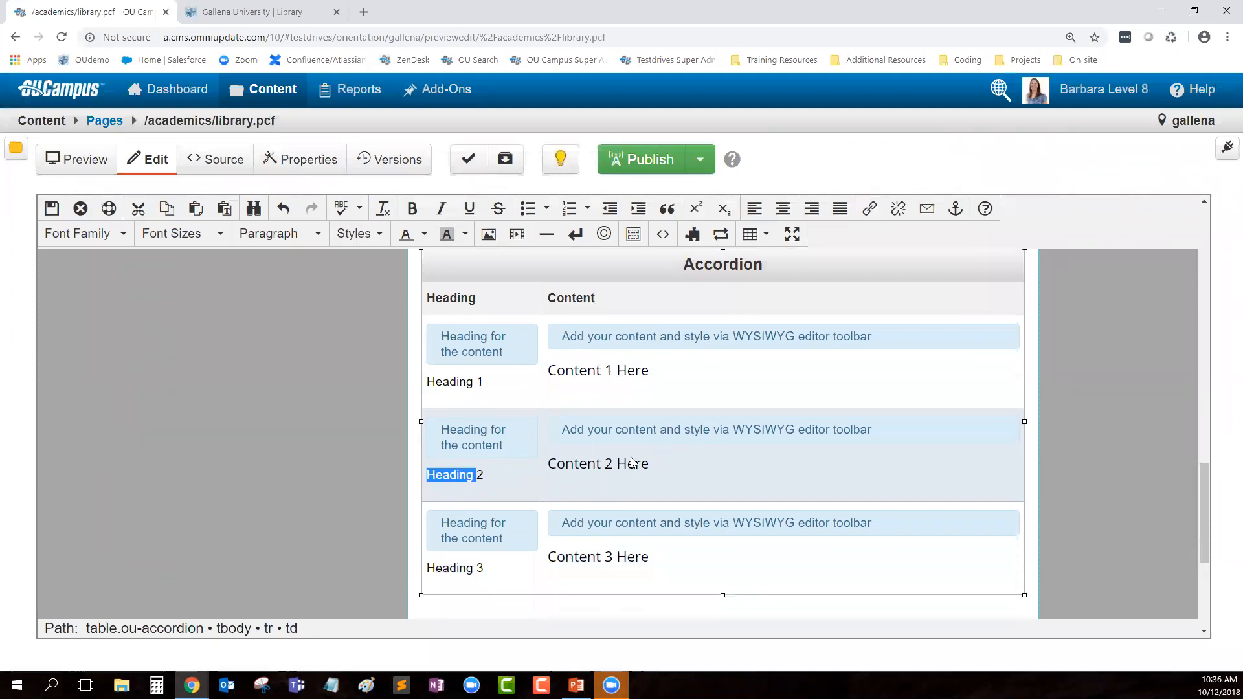
pyautogui.doubleClick(632, 463)
pyautogui.doubleClick(480, 569)
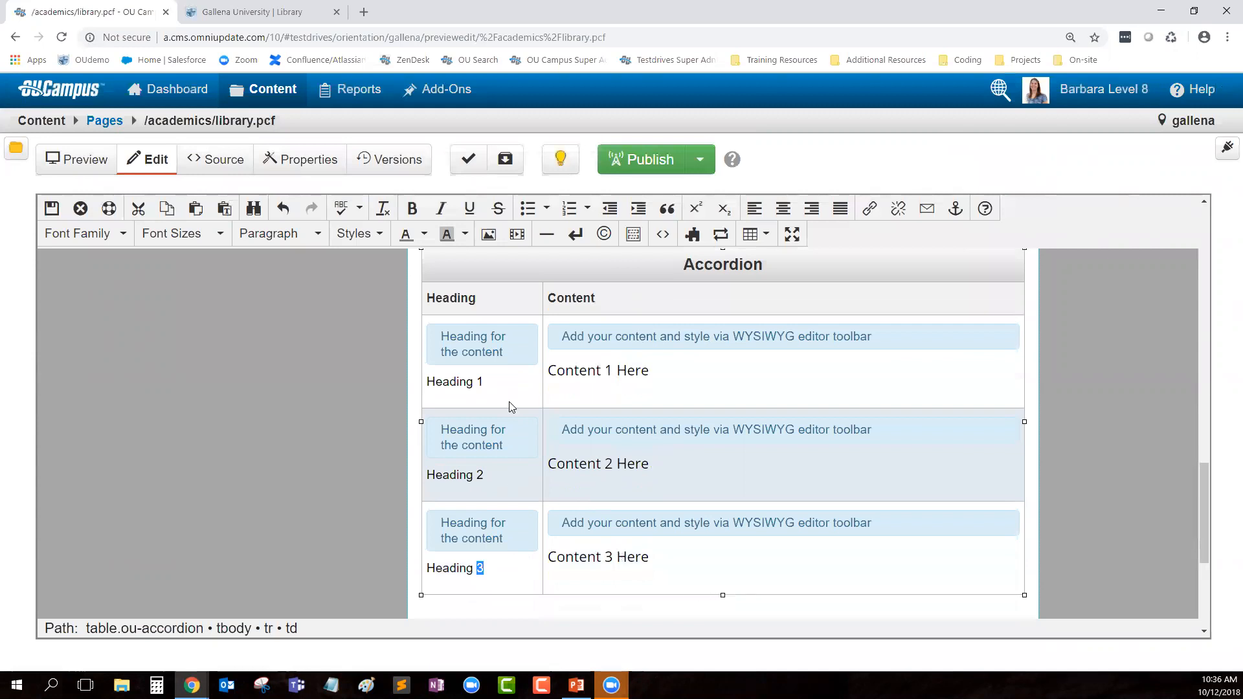
# Step: Rename Heading 1 to 'Barbara's Heading' and replace its content with a custom sentence
pyautogui.tripleClick(474, 386)
pyautogui.write('Babrara')
pyautogui.press('BackSpace')
pyautogui.press('BackSpace')
pyautogui.press('BackSpace')
pyautogui.press('BackSpace')
pyautogui.press('BackSpace')
pyautogui.write("rbara's Heading")
pyautogui.press('Tab')
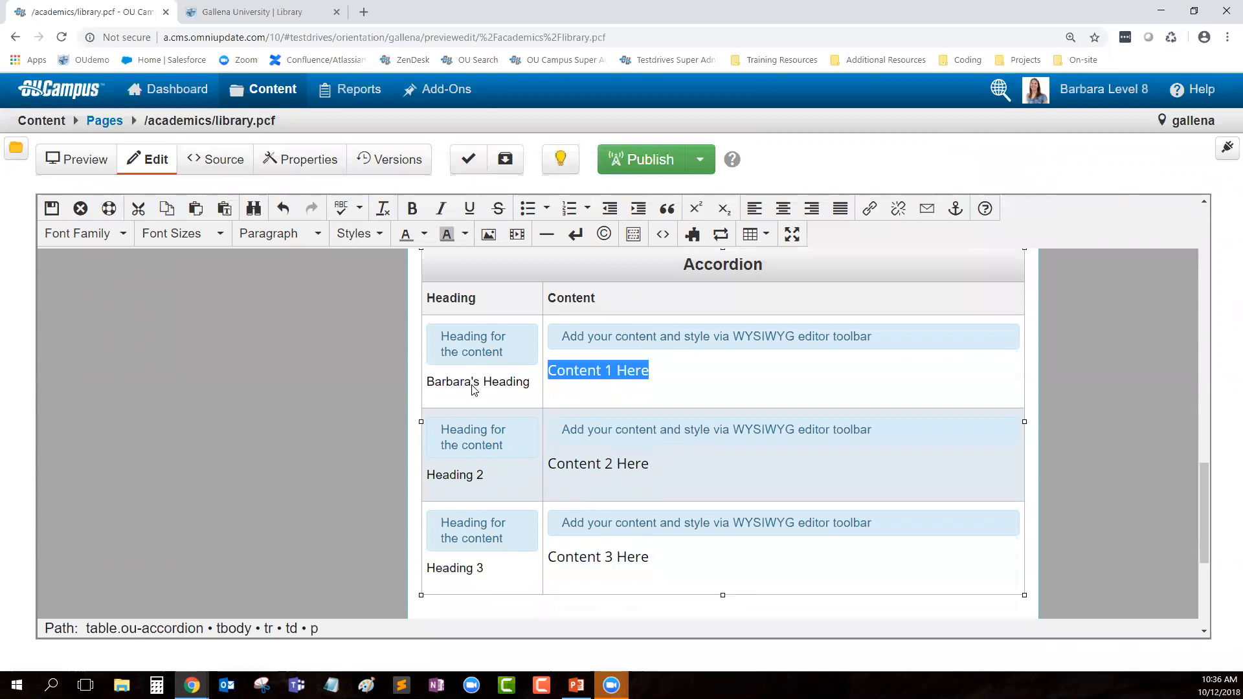
pyautogui.write('This is t')
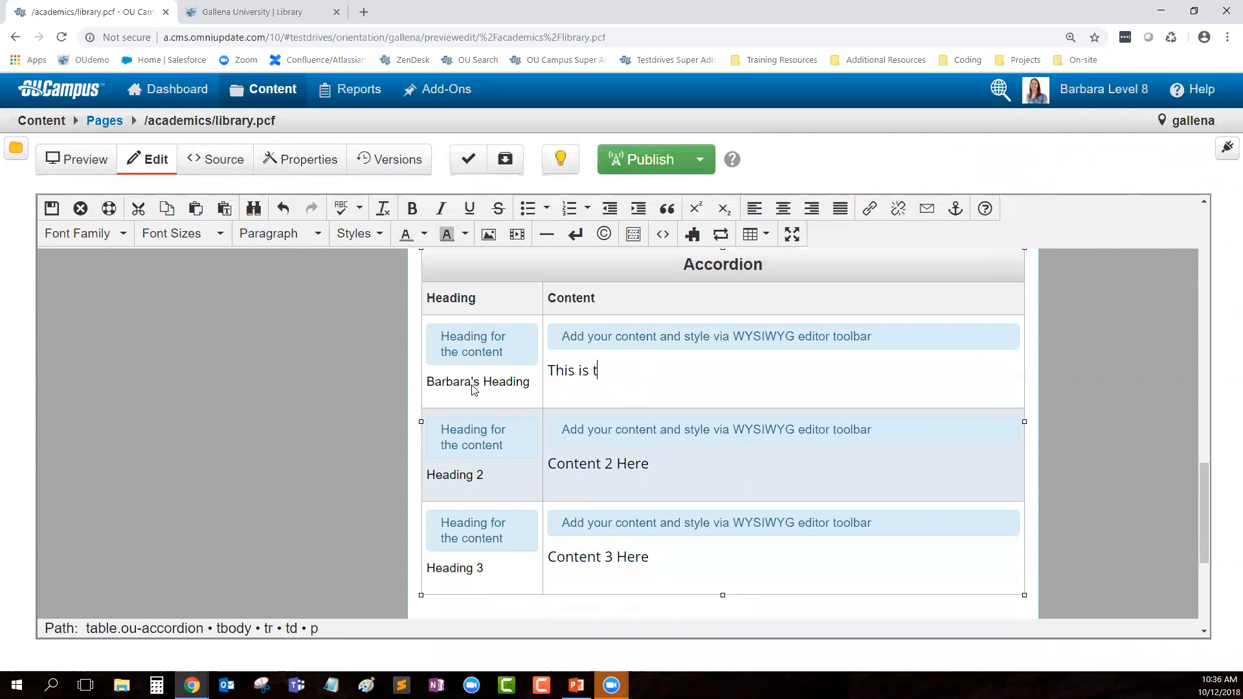
pyautogui.write('he content that B')
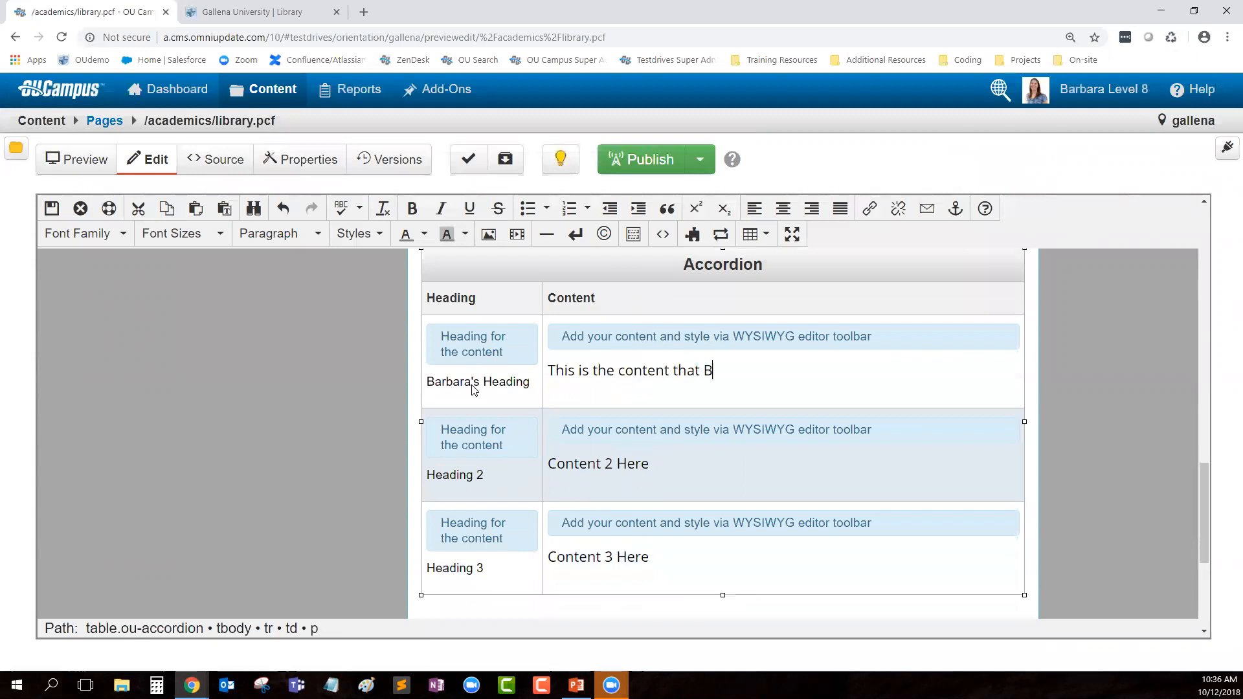
pyautogui.write('arbara added to the ac')
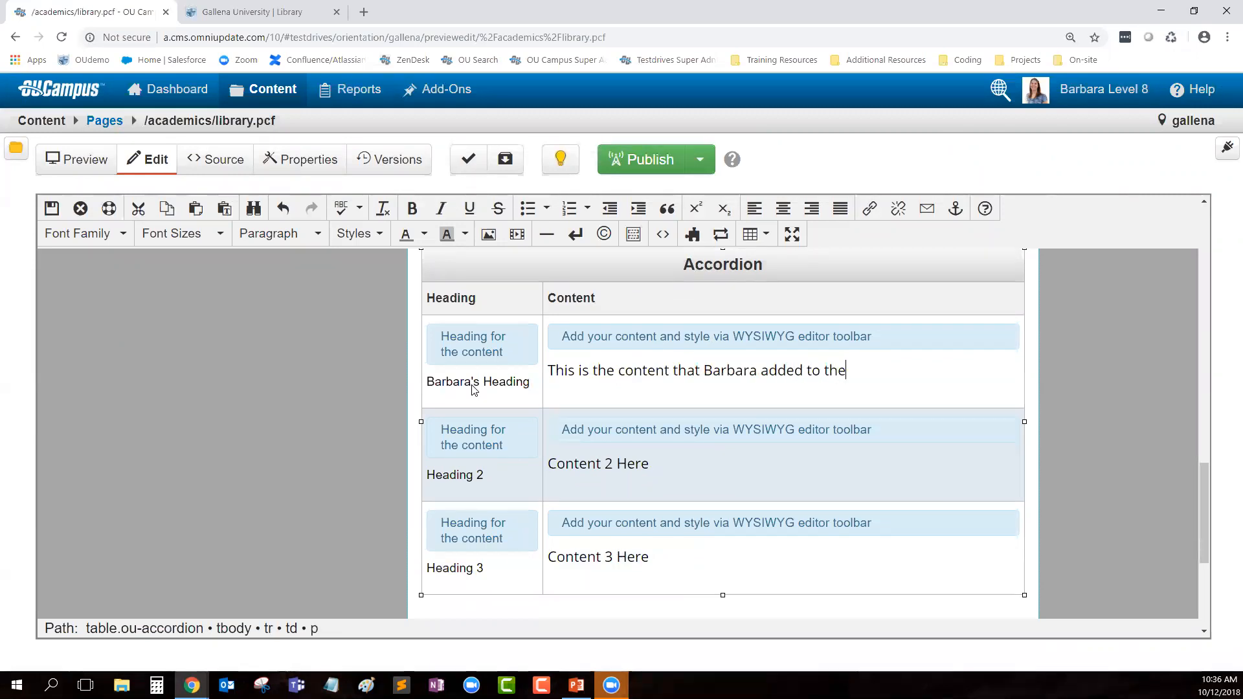
pyautogui.write('cordion.')
# Step: Save and exit the library page with the accordion edits
pyautogui.click(566, 391)
pyautogui.click(612, 370)
pyautogui.click(618, 558)
pyautogui.click(51, 208)
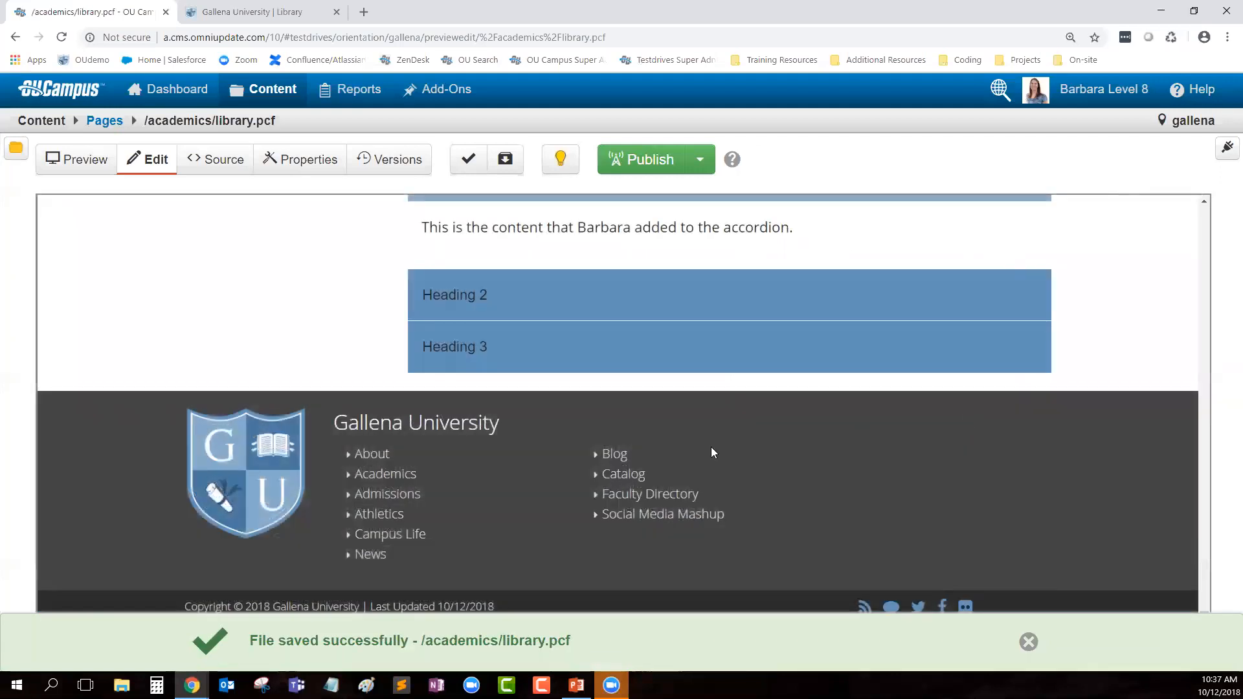
# Step: Test the previewed accordion by expanding and collapsing each heading, then scroll back up
pyautogui.click(484, 317)
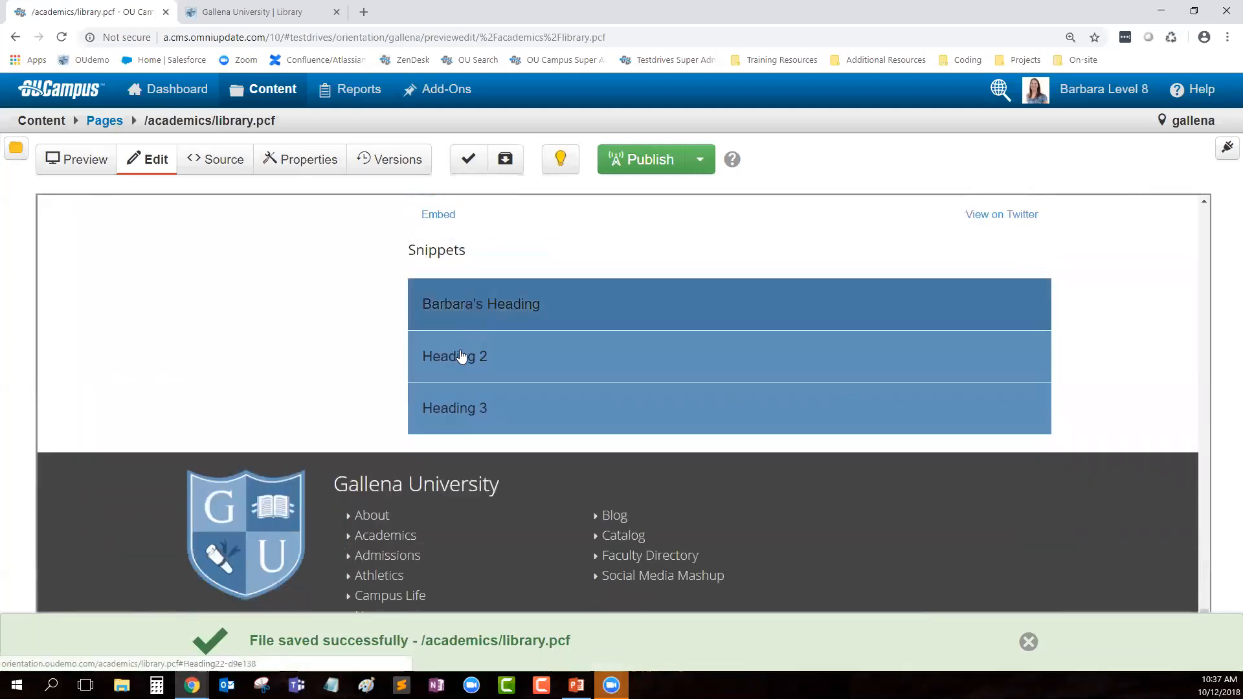
pyautogui.click(465, 358)
pyautogui.click(465, 365)
pyautogui.click(466, 408)
pyautogui.click(469, 415)
pyautogui.click(458, 368)
pyautogui.click(457, 367)
pyautogui.click(481, 315)
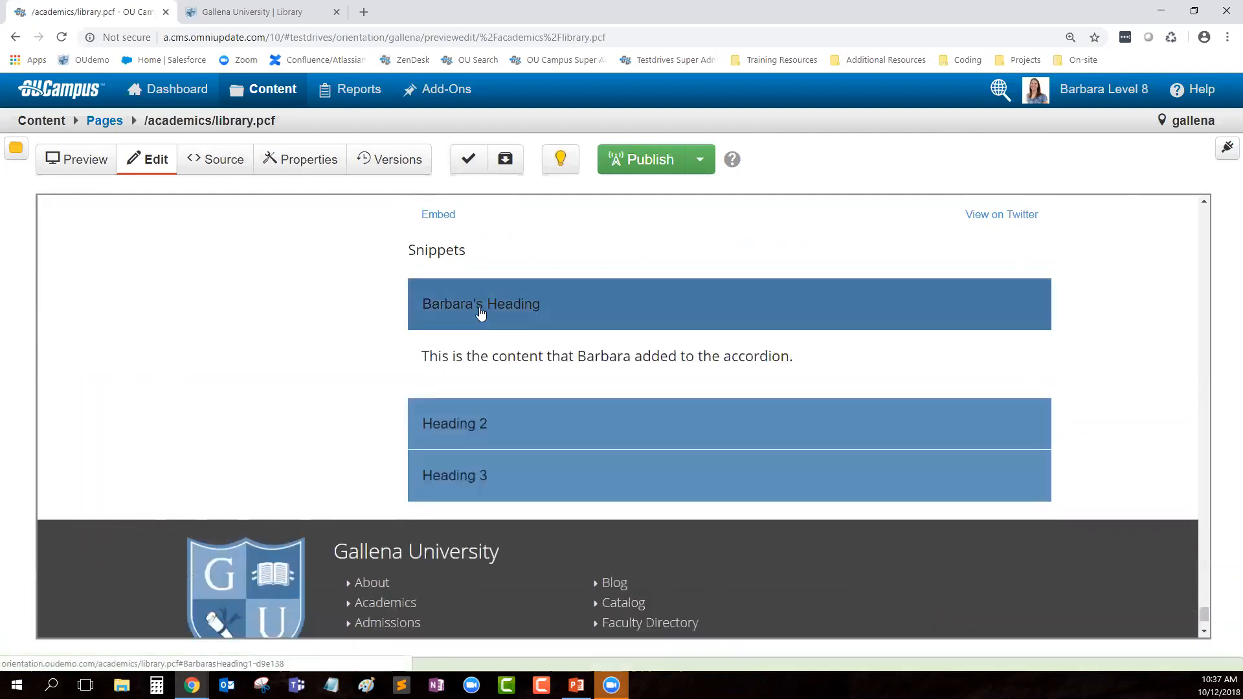
pyautogui.click(481, 312)
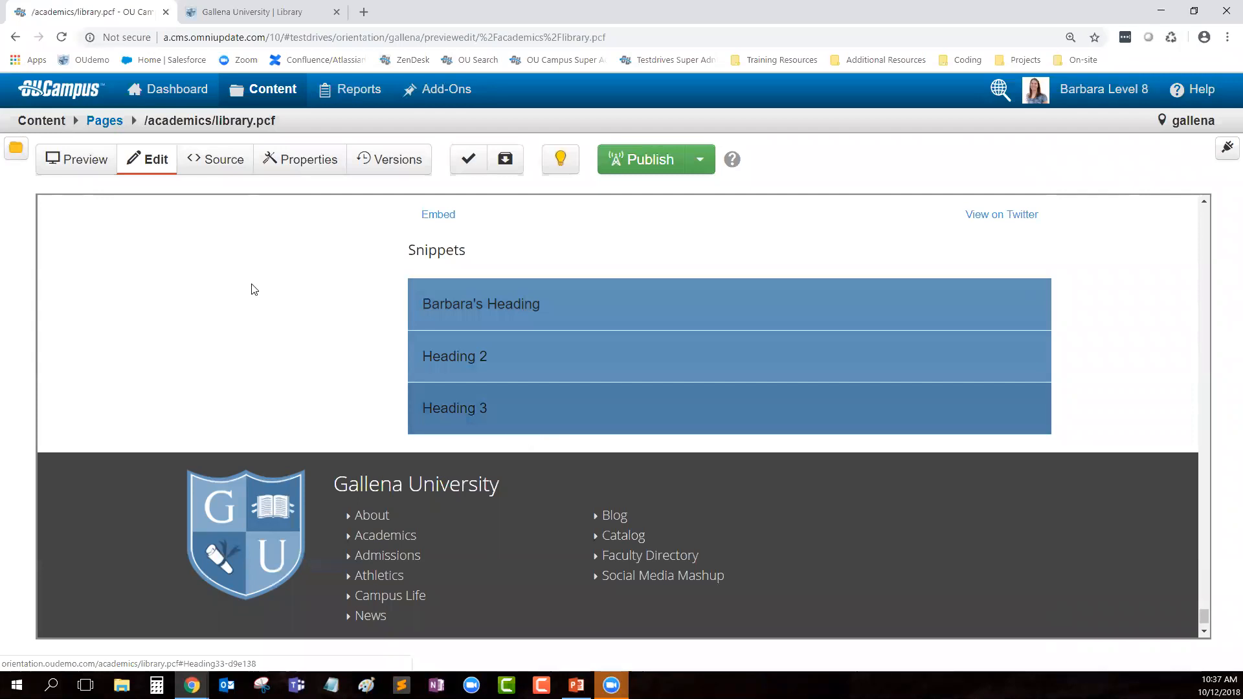
pyautogui.moveTo(1205, 611); pyautogui.dragTo(1075, 220)
# Step: Reopen the main content editor and scroll down to the Athletics and FAFSA links
pyautogui.click(460, 441)
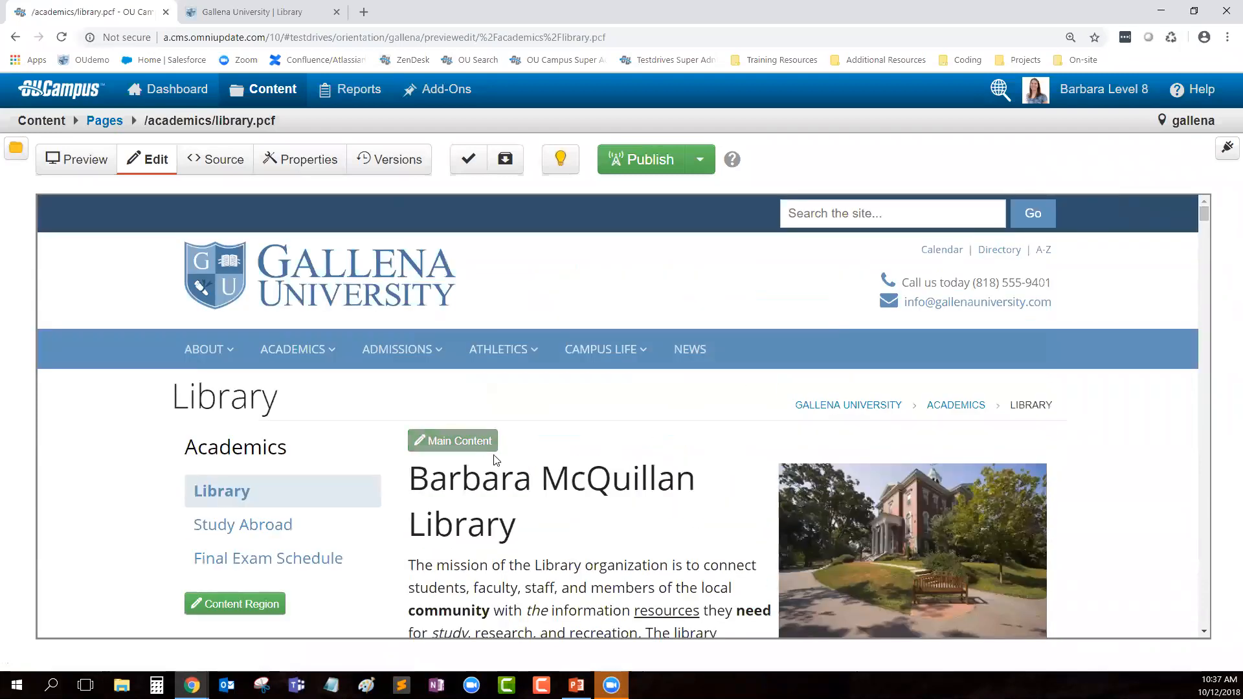
pyautogui.scroll(-5, 599, 505)
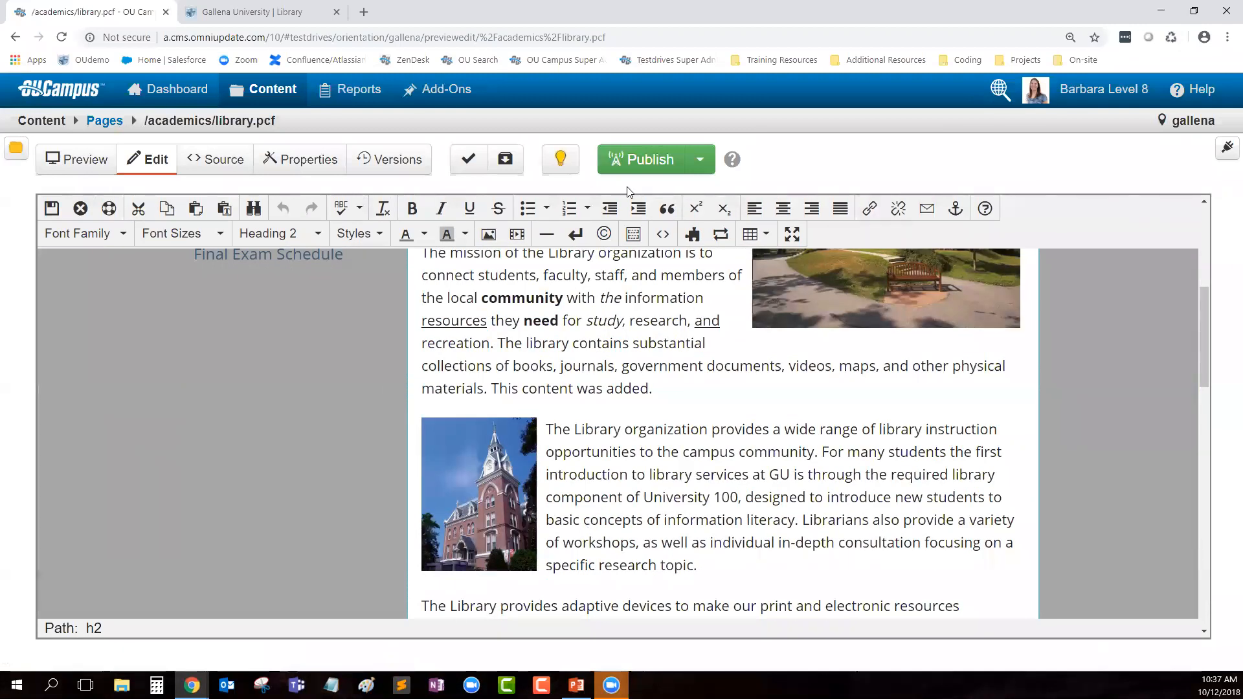
pyautogui.scroll(-2, 809, 461)
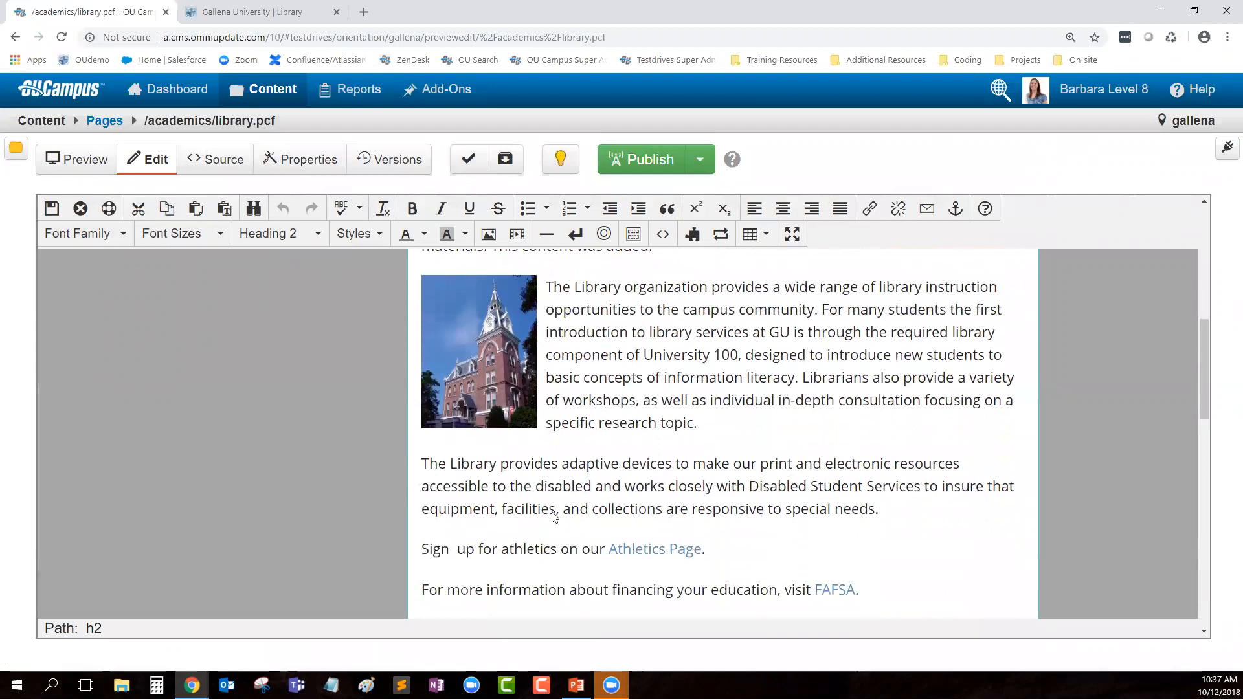
# Step: Show the Gadgets sidebar and open its Manage Sidebar settings
pyautogui.click(1226, 149)
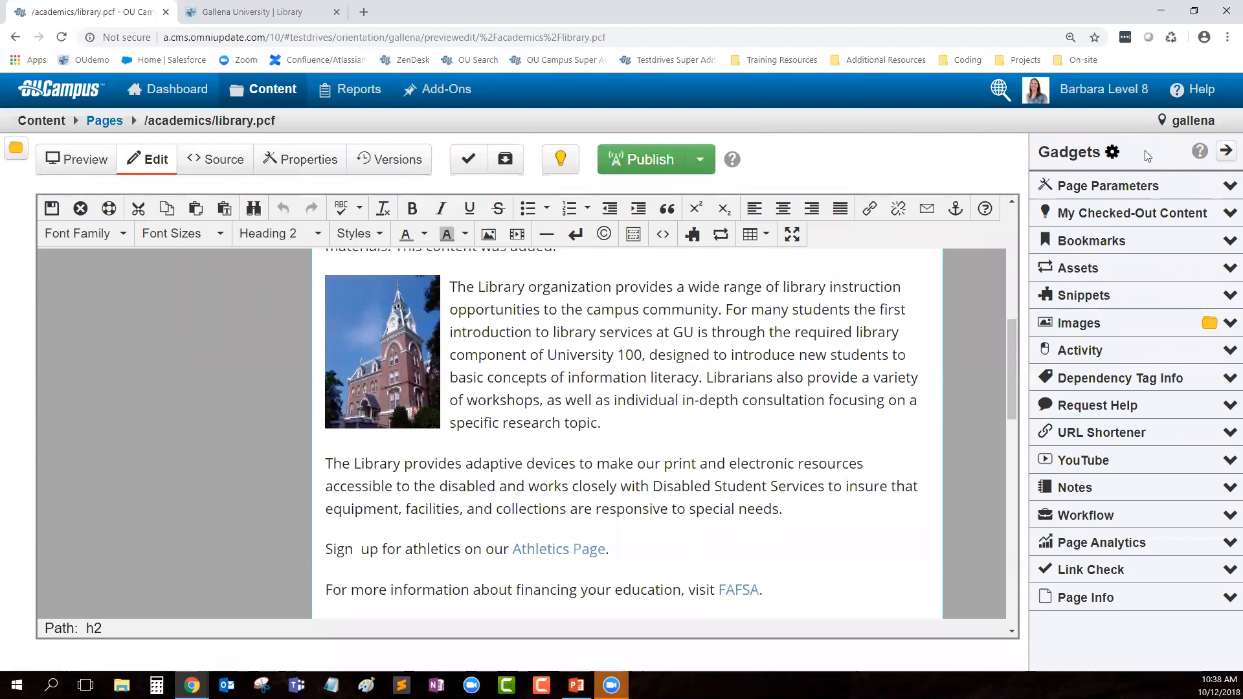
pyautogui.click(1112, 154)
# Step: In Manage Sidebar, toggle Assets and Bookmarks off and back on, then save
pyautogui.scroll(-7, 376, 311)
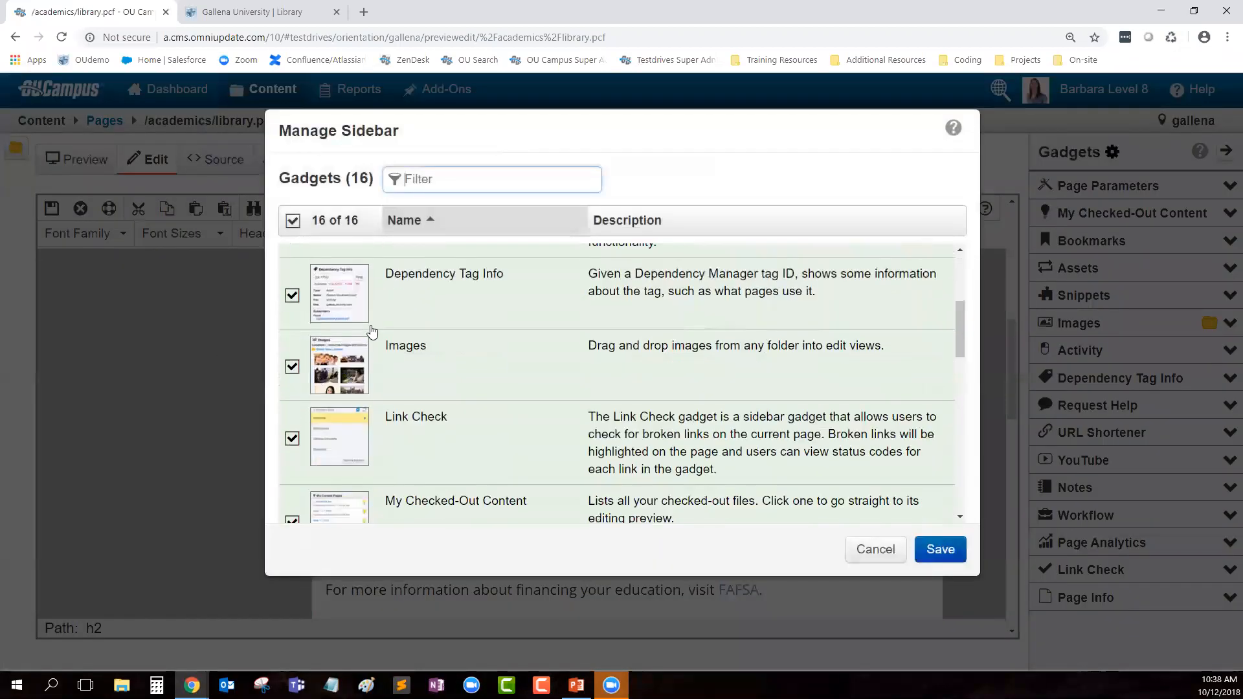
pyautogui.scroll(-5, 405, 335)
pyautogui.scroll(10, 396, 388)
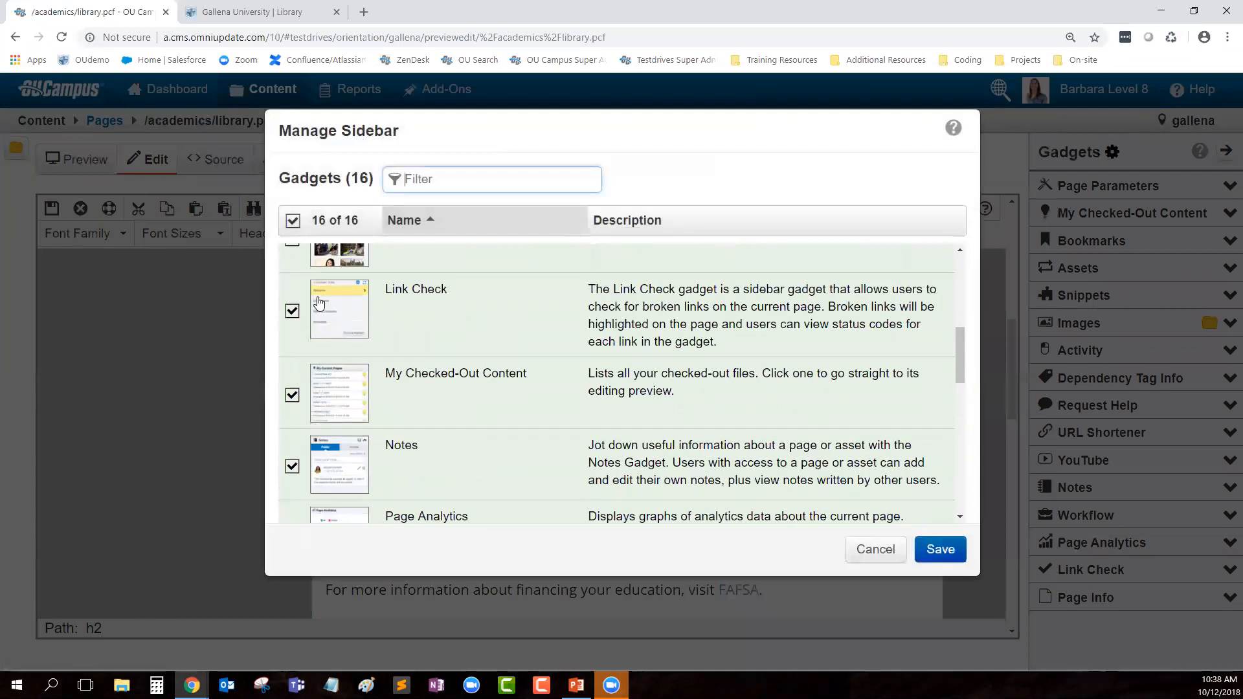
pyautogui.click(292, 282)
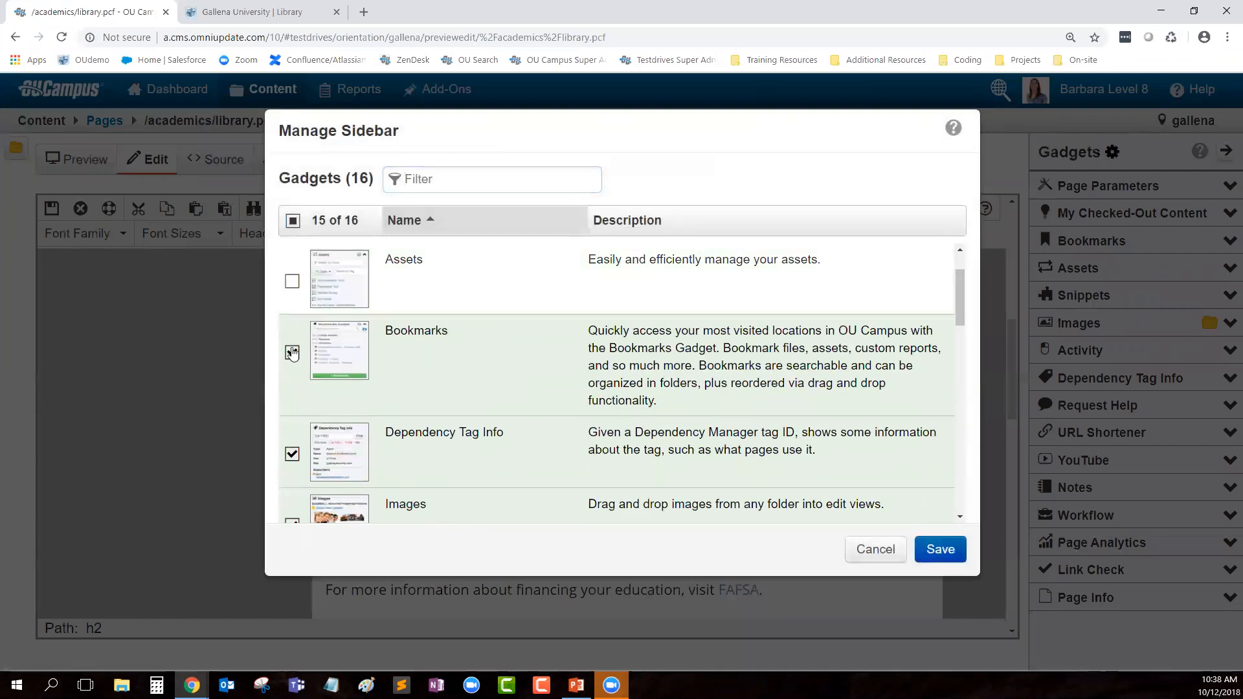
pyautogui.click(292, 353)
pyautogui.click(292, 352)
pyautogui.click(292, 281)
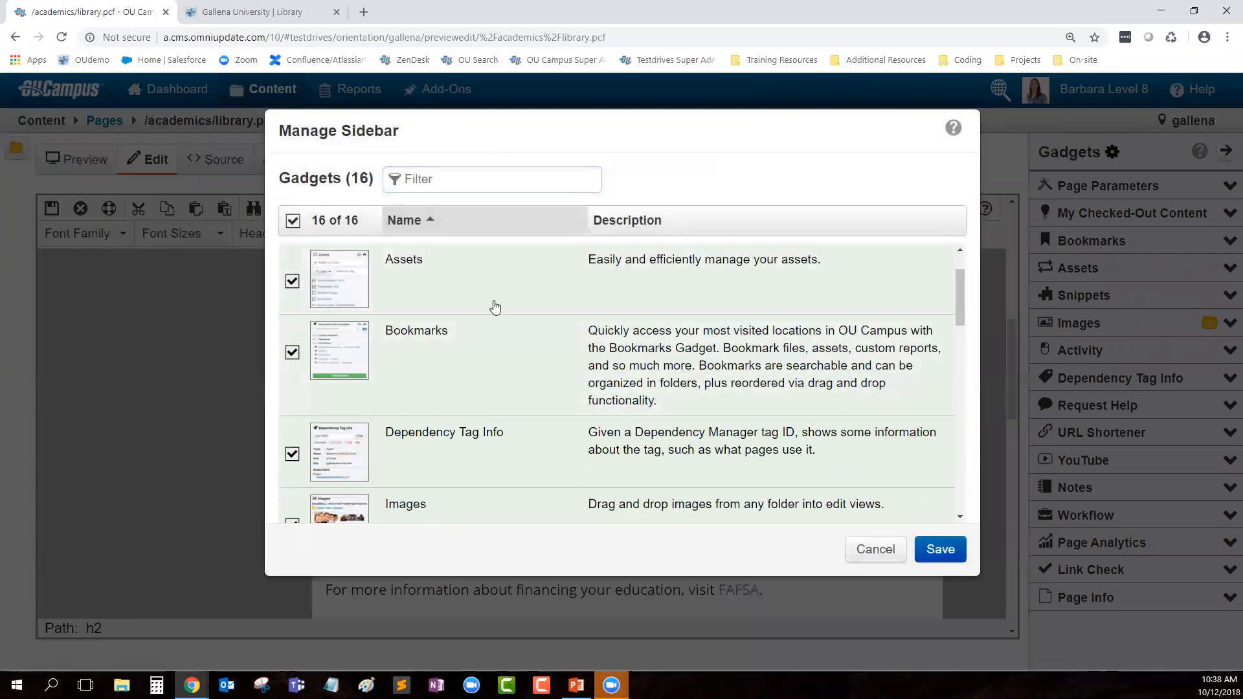
pyautogui.click(930, 552)
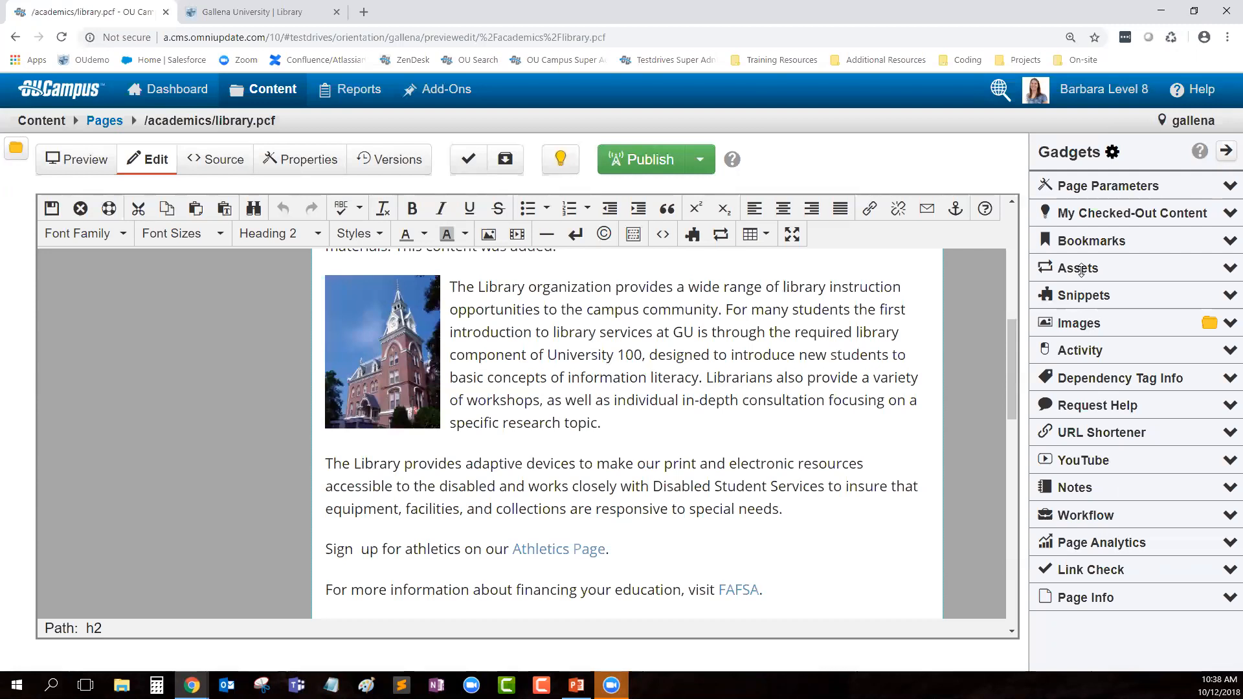
# Step: Reorder the gadgets so Images, Assets and Snippets sit at the top
pyautogui.moveTo(1081, 269); pyautogui.dragTo(1080, 185)
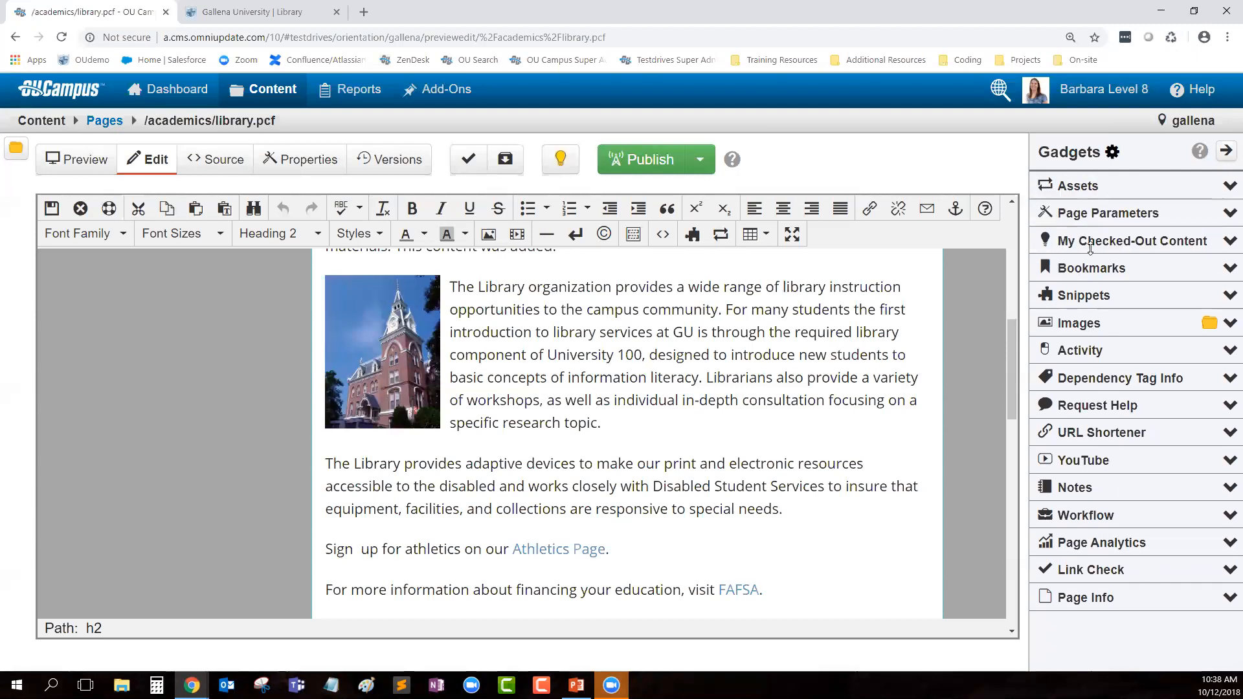
pyautogui.moveTo(1082, 297); pyautogui.dragTo(1089, 245)
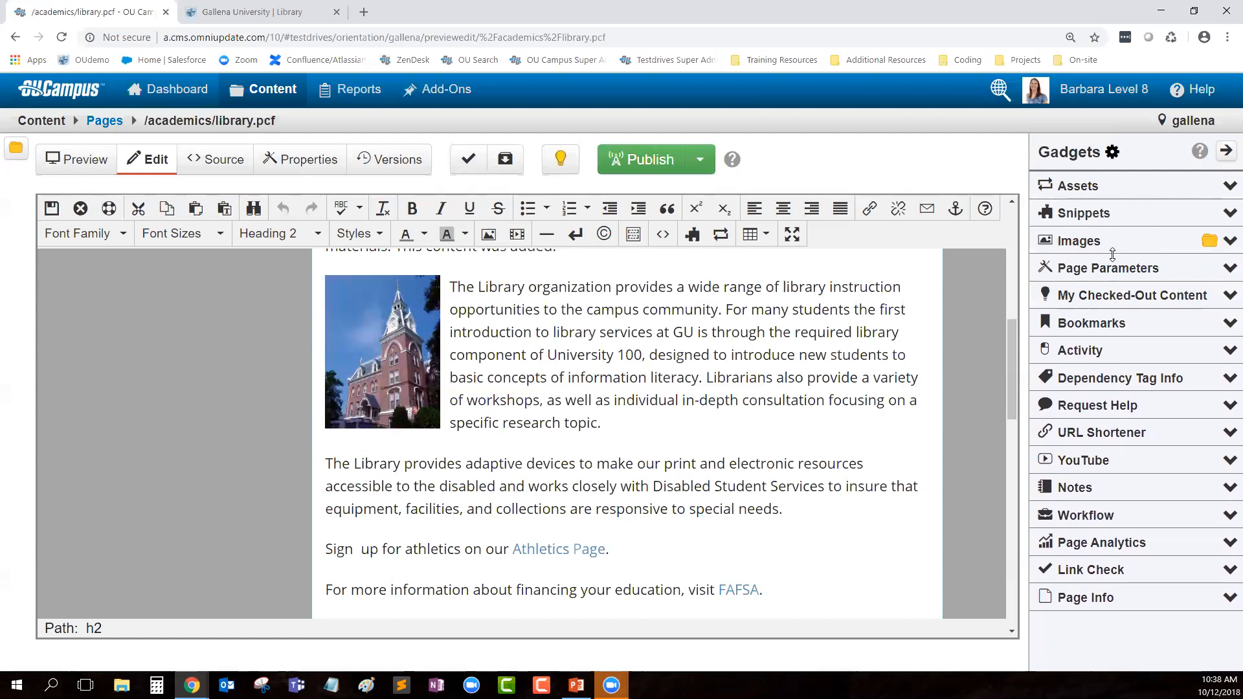
pyautogui.moveTo(1085, 246); pyautogui.dragTo(1073, 193)
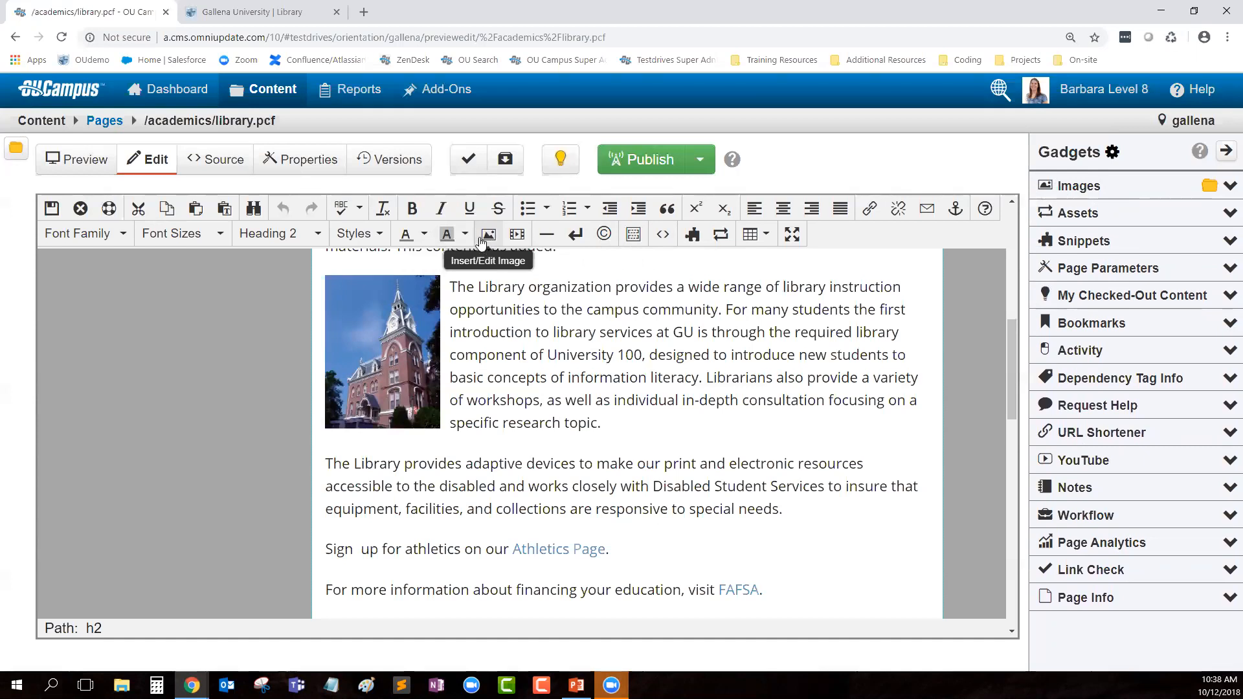
# Step: Browse the Images gadget and preview west_campus_cropped.png
pyautogui.rightClick(555, 332)
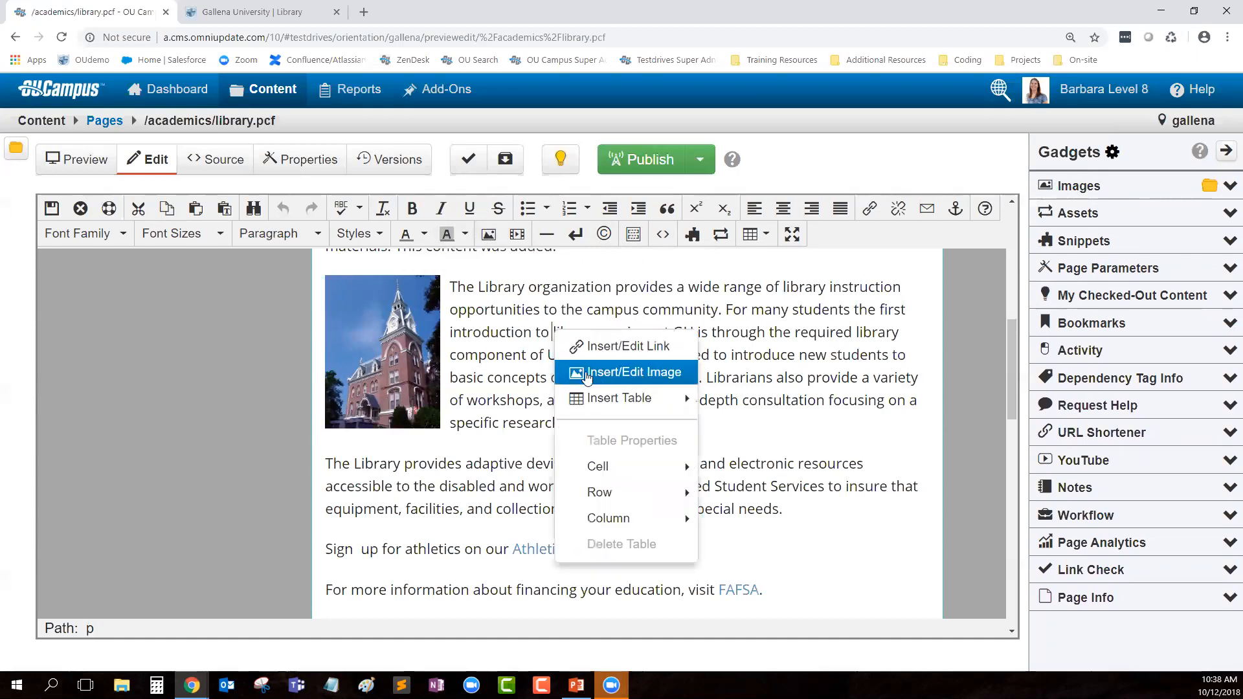
pyautogui.click(893, 374)
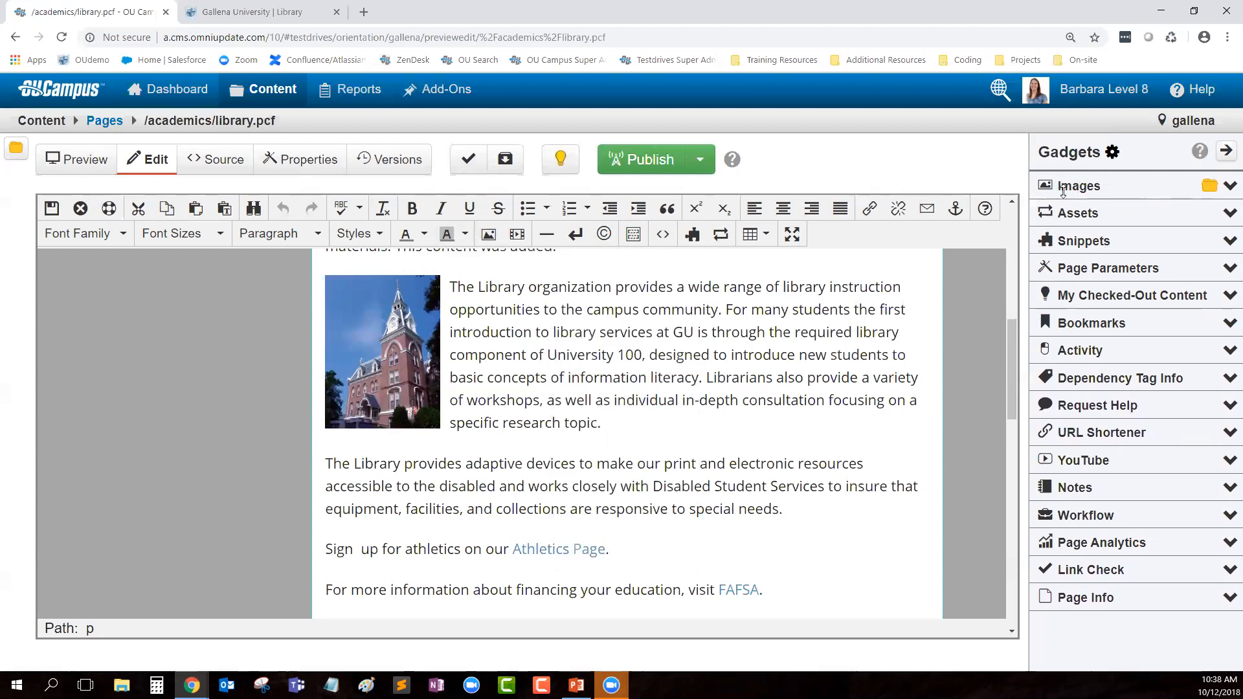
pyautogui.click(1229, 186)
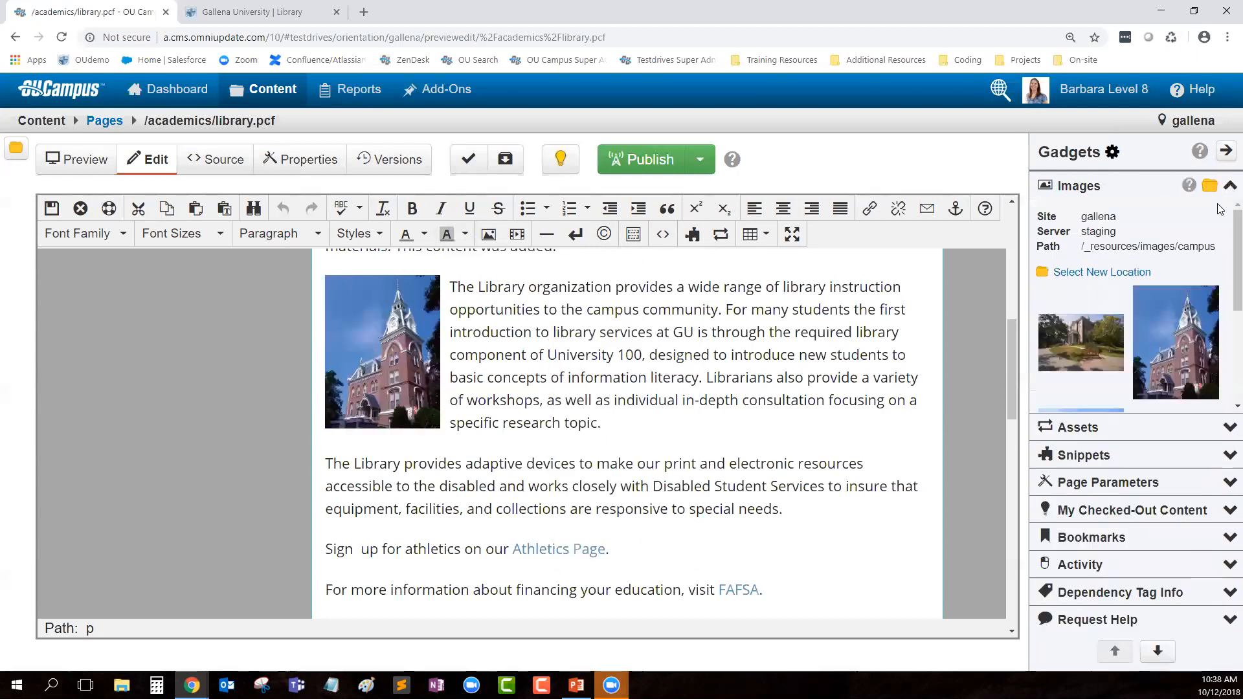
pyautogui.scroll(-5, 1074, 338)
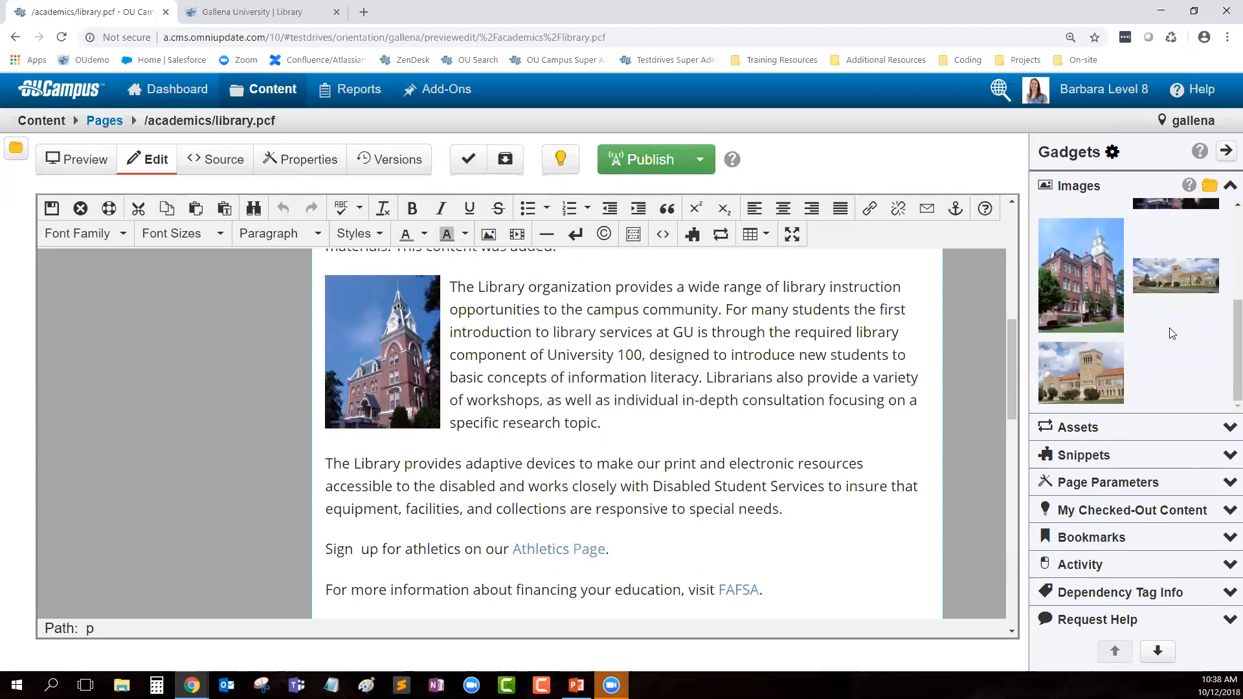
pyautogui.click(1095, 365)
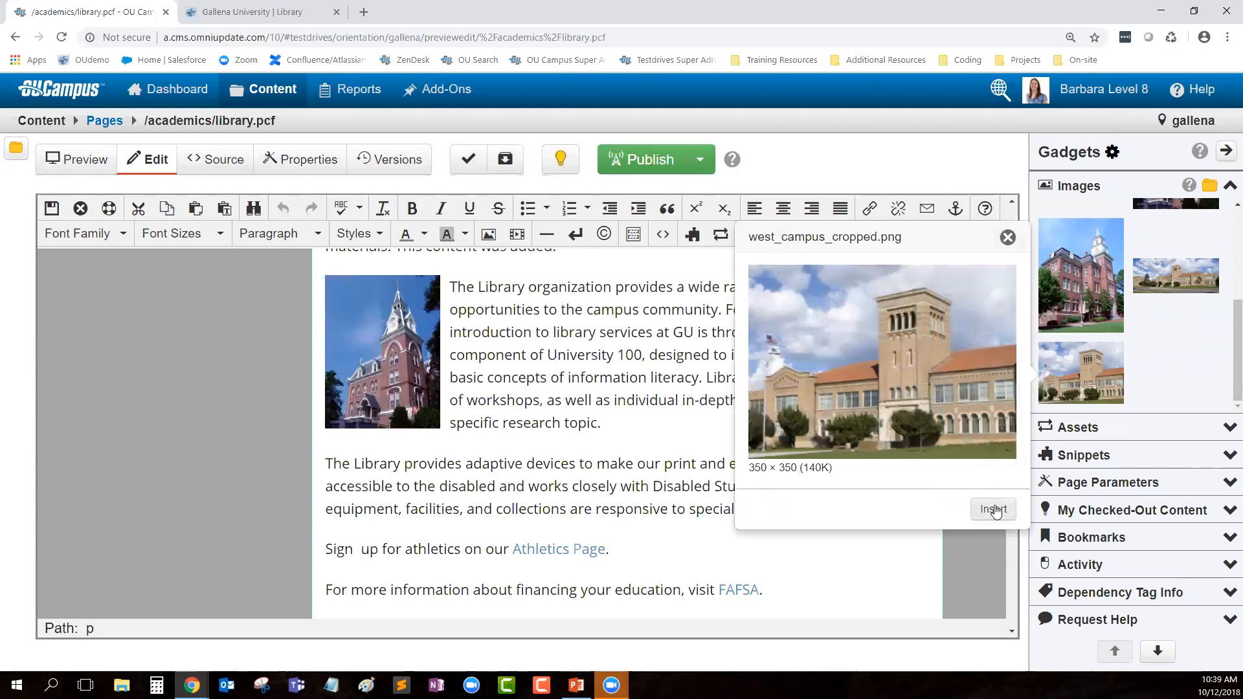
pyautogui.click(1008, 238)
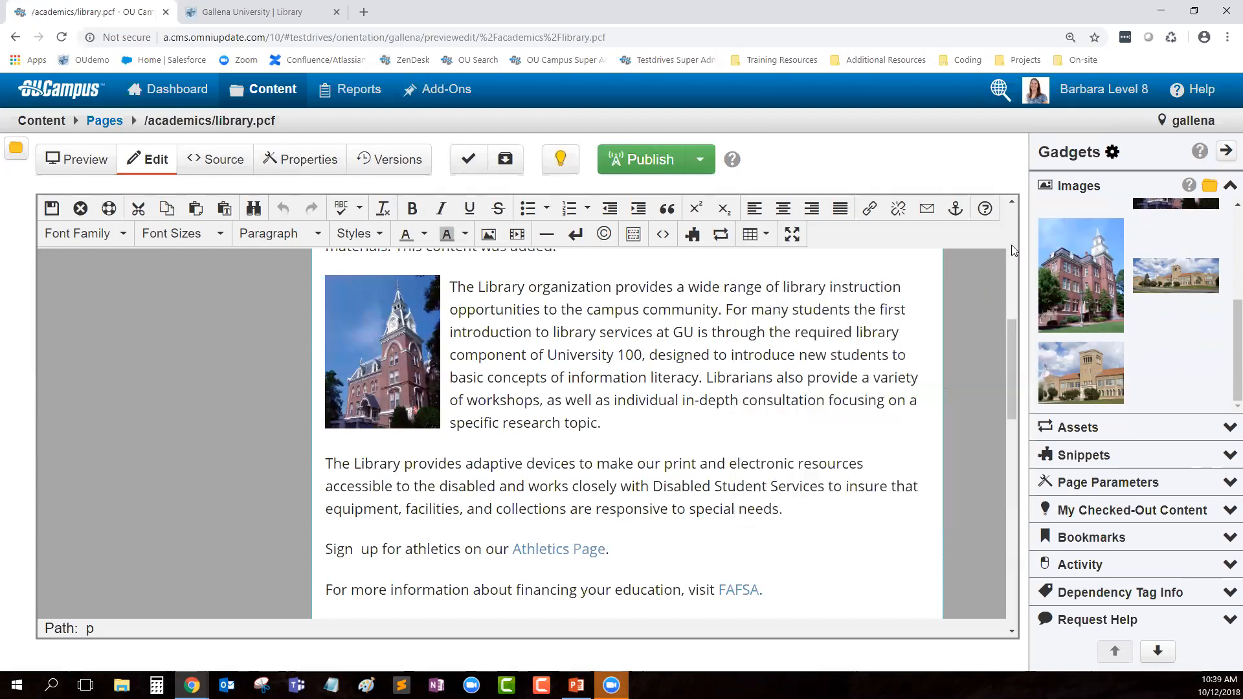
# Step: Insert the west campus image into the page with the description 'West Campus Building'
pyautogui.moveTo(1073, 376); pyautogui.dragTo(670, 509)
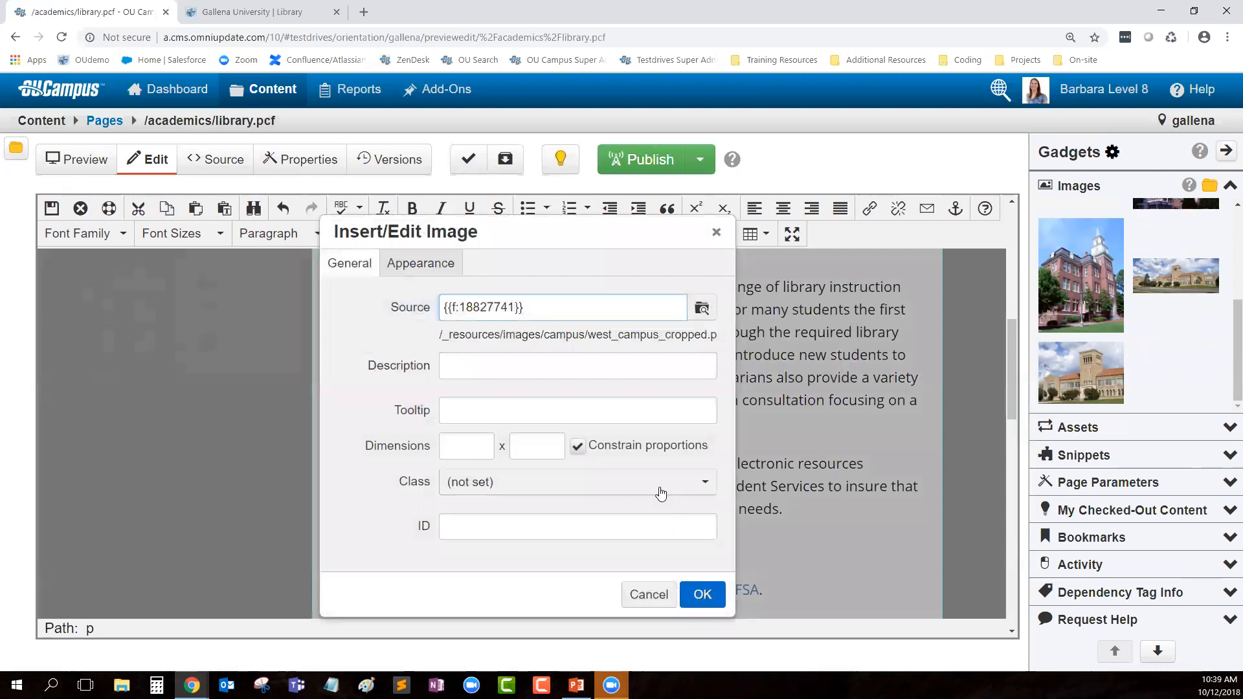
pyautogui.click(545, 370)
pyautogui.write('West Campus Building')
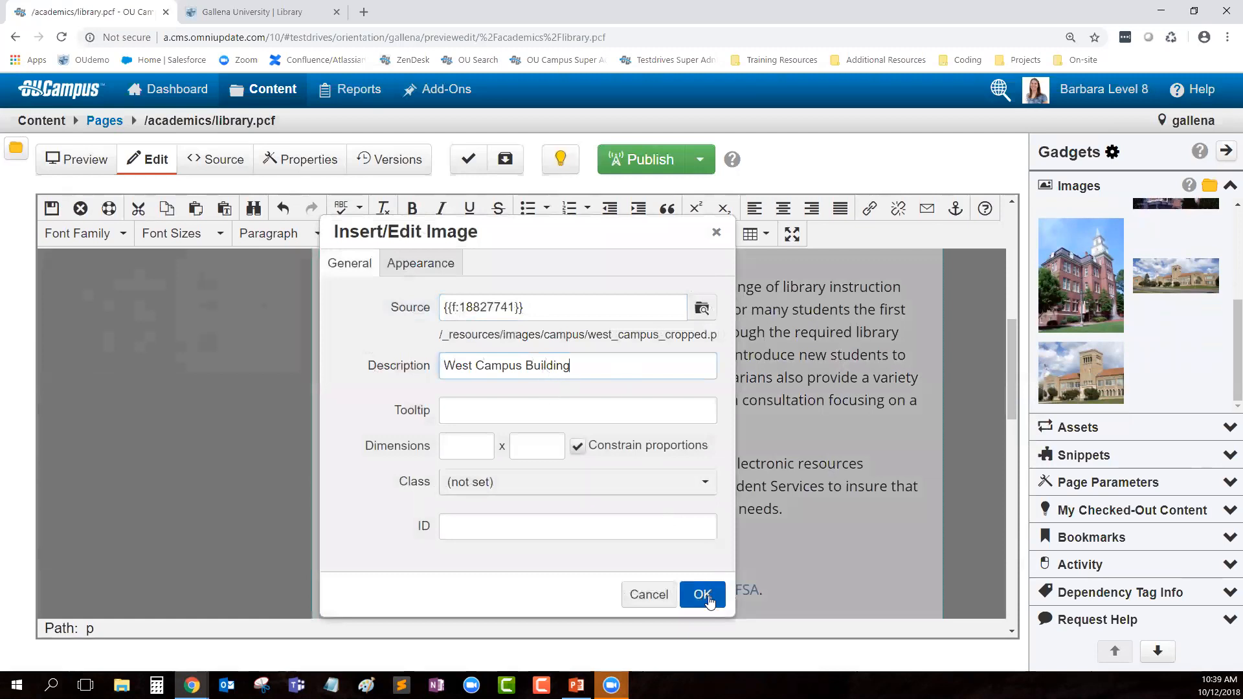
pyautogui.click(702, 595)
# Step: Add an empty paragraph before 'The Library provides…' and move the building image into it
pyautogui.scroll(-5, 752, 479)
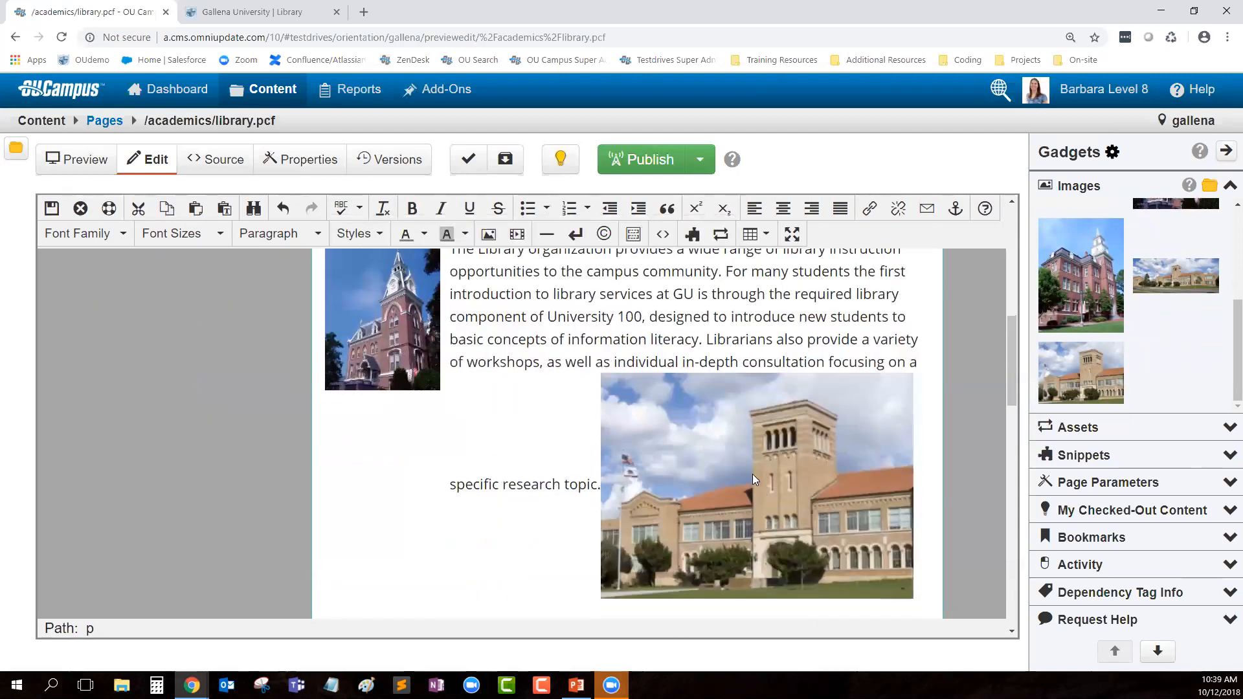
pyautogui.scroll(-2, 752, 475)
pyautogui.click(654, 339)
pyautogui.click(374, 465)
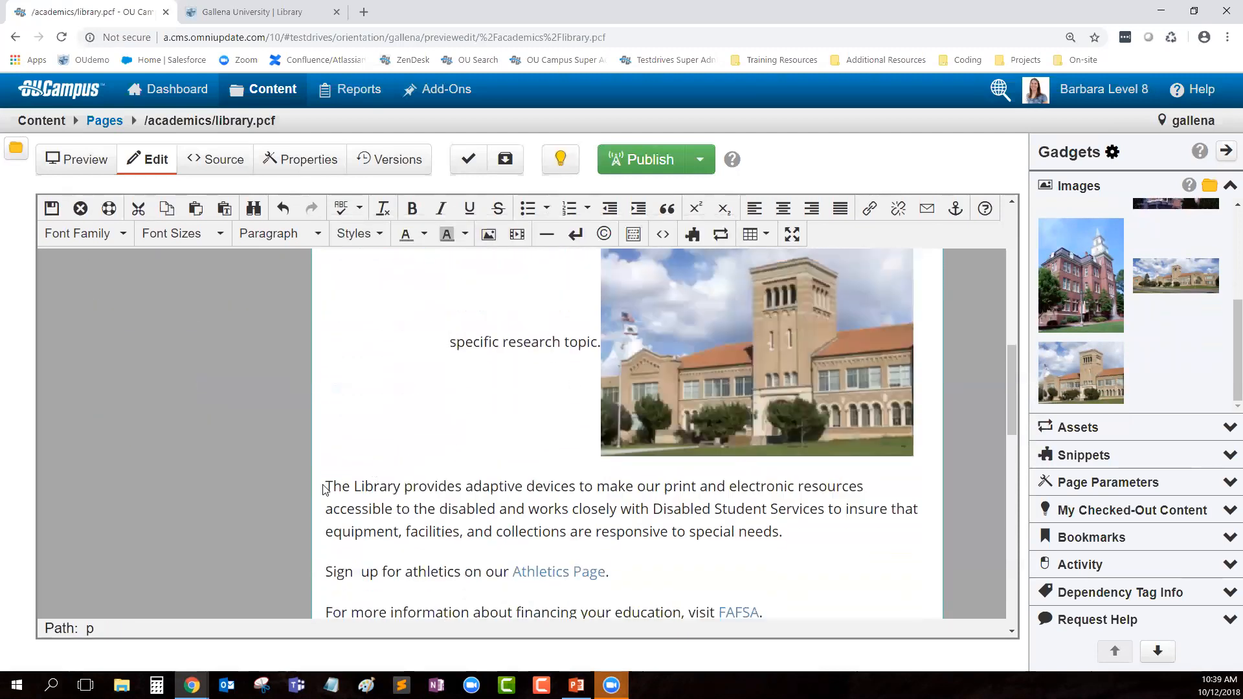
pyautogui.click(326, 488)
pyautogui.press('Return')
pyautogui.click(338, 488)
pyautogui.moveTo(710, 340); pyautogui.dragTo(345, 502)
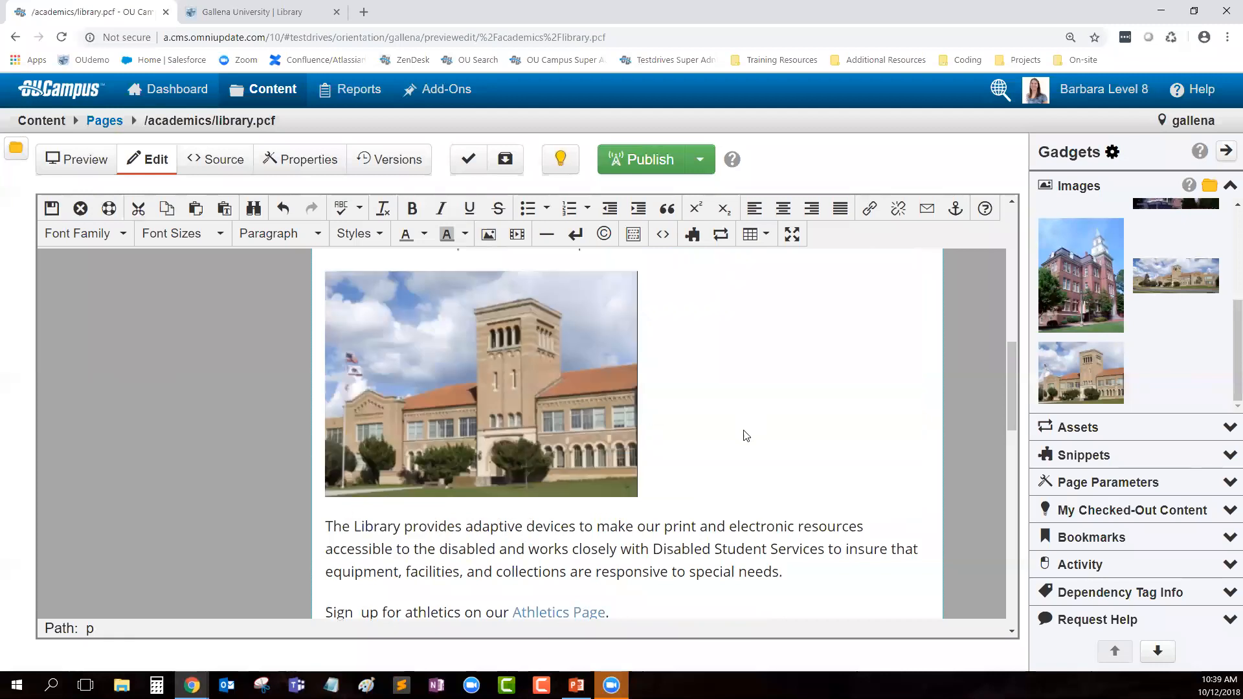
pyautogui.scroll(3, 742, 440)
pyautogui.scroll(-3, 767, 401)
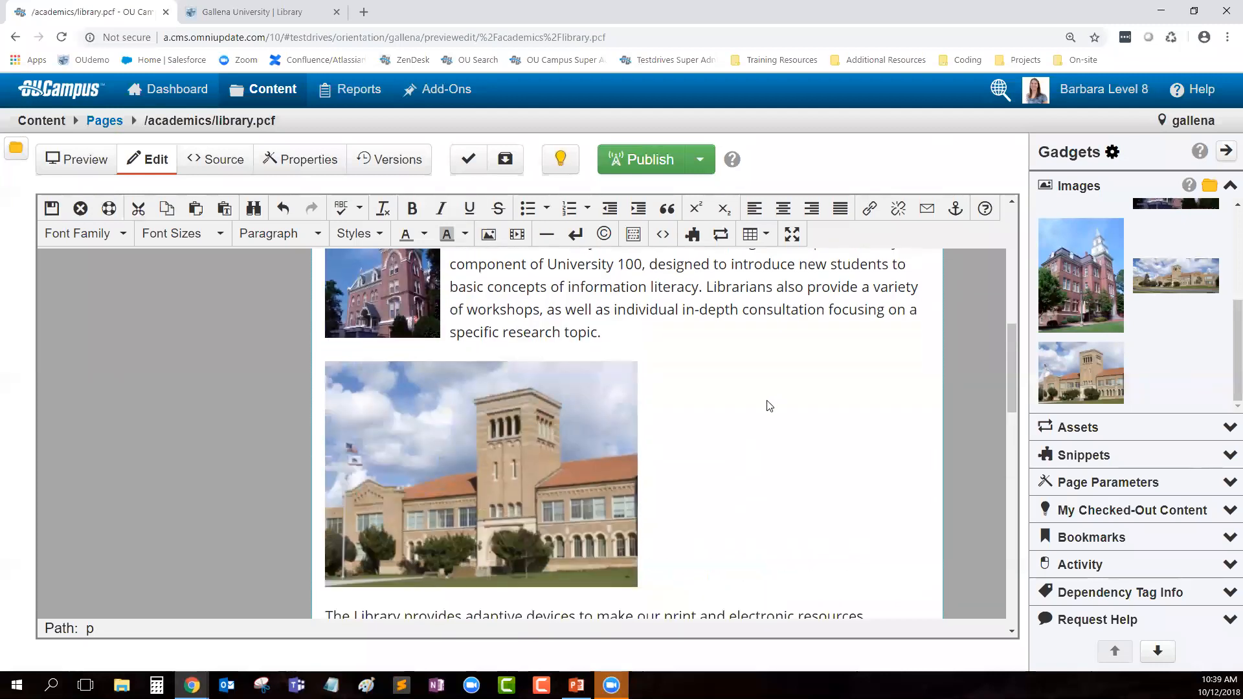
pyautogui.click(1229, 187)
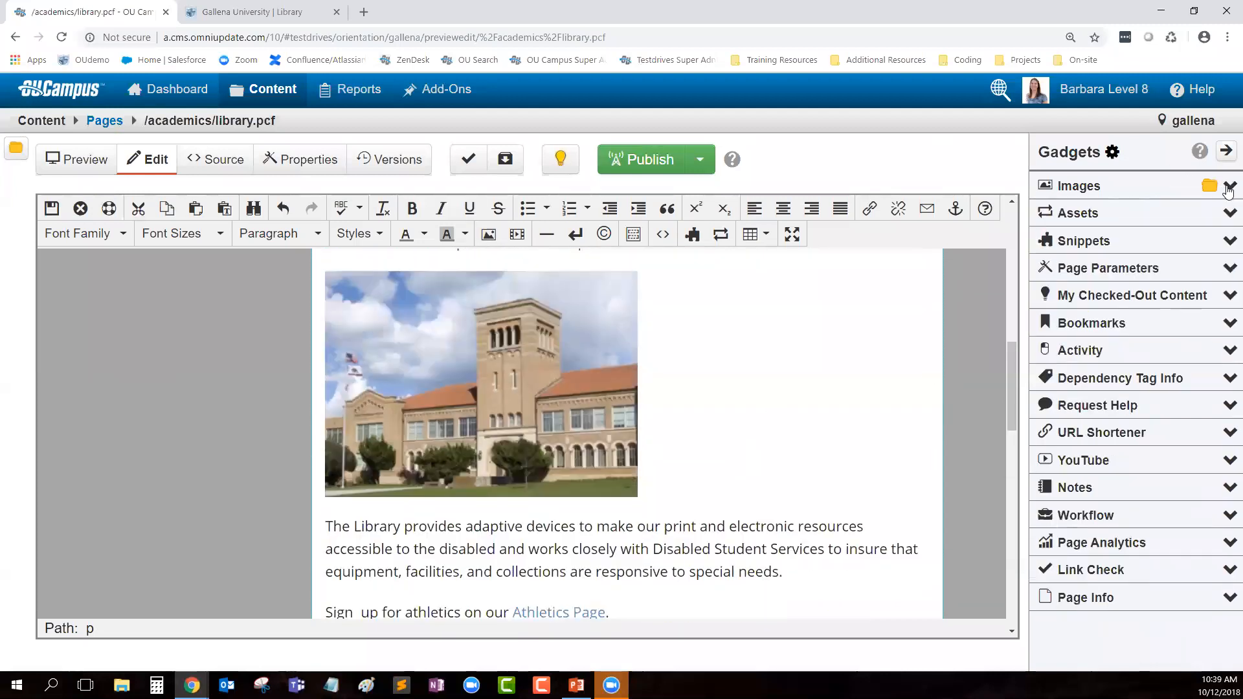
# Step: Drag an Accordion snippet beneath the West Campus photo and hide the gadgets panel
pyautogui.click(1080, 214)
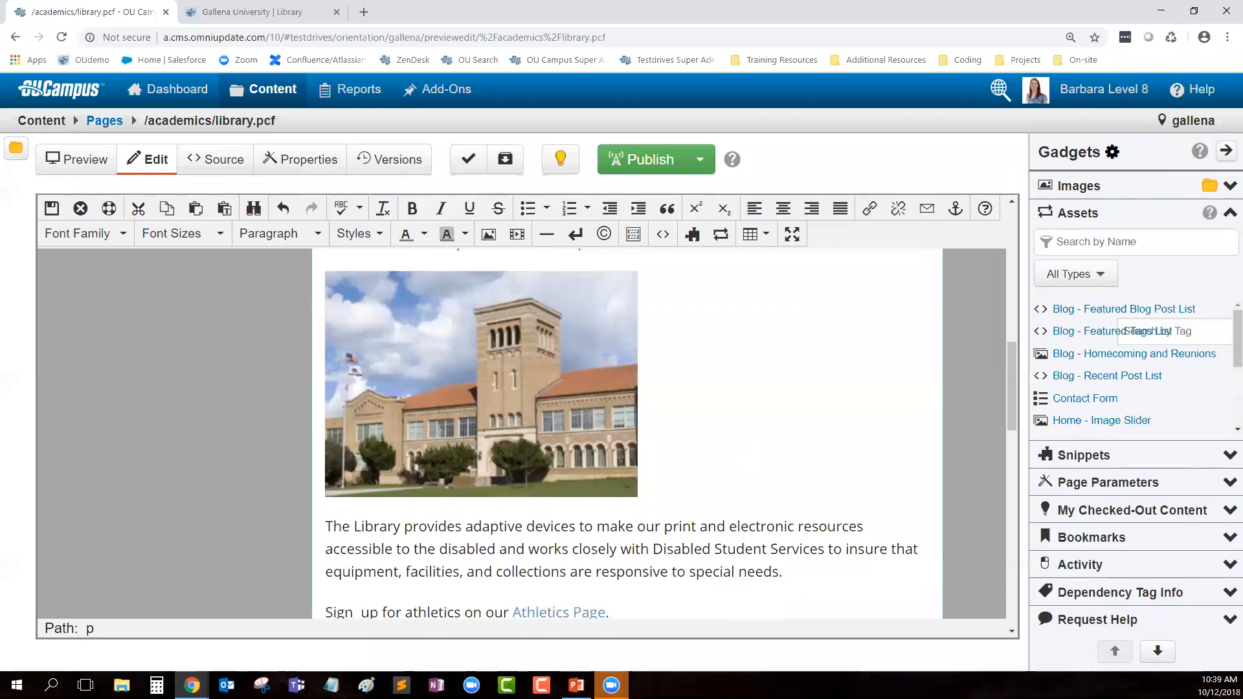
pyautogui.click(1228, 214)
pyautogui.click(1068, 243)
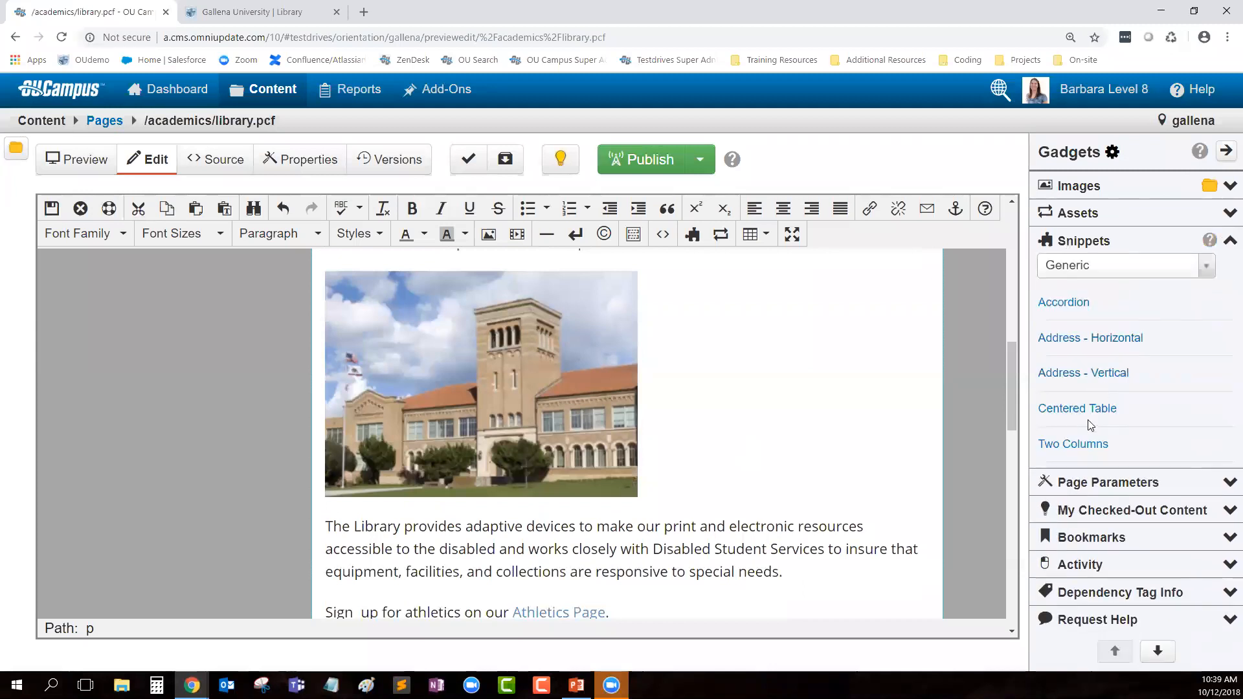
pyautogui.moveTo(1063, 302); pyautogui.dragTo(325, 525)
pyautogui.scroll(-4, 725, 511)
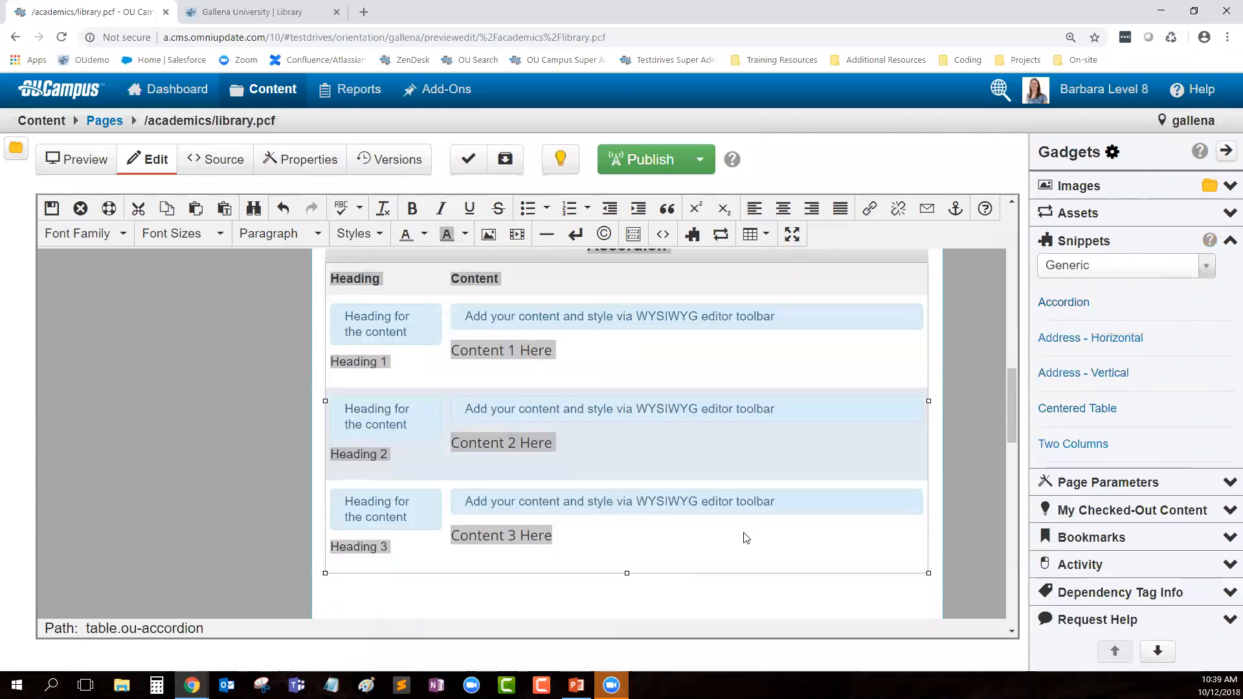
pyautogui.click(756, 594)
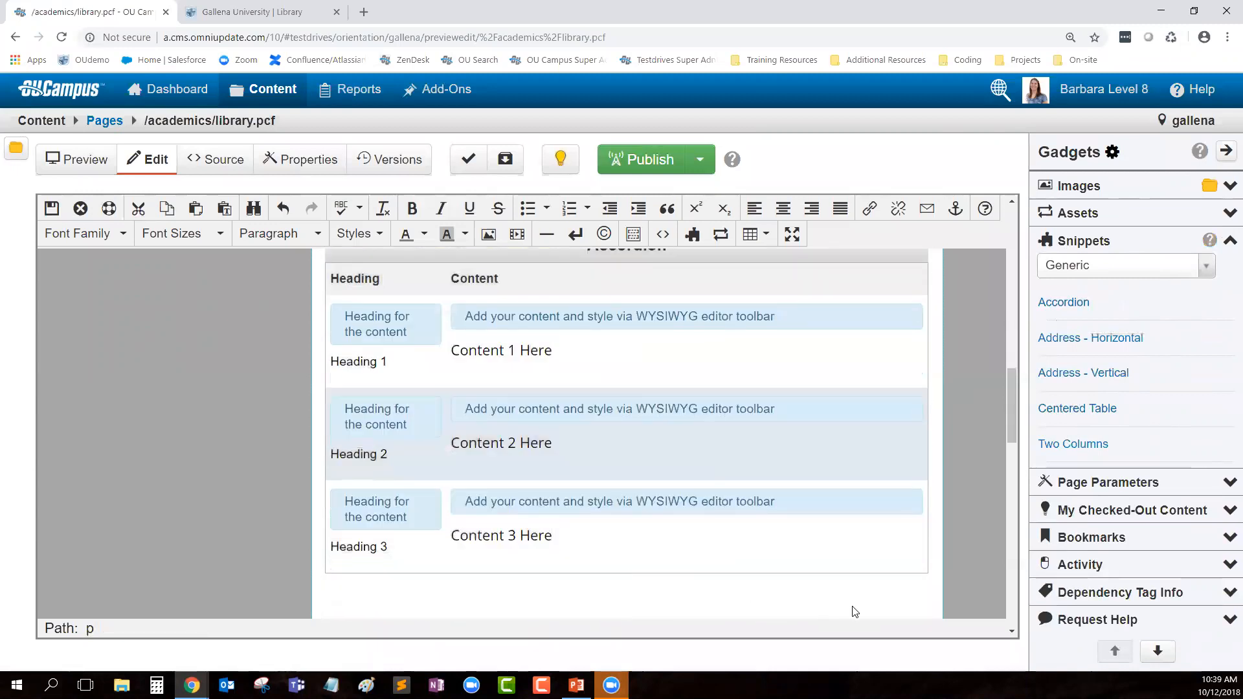
pyautogui.scroll(1, 848, 517)
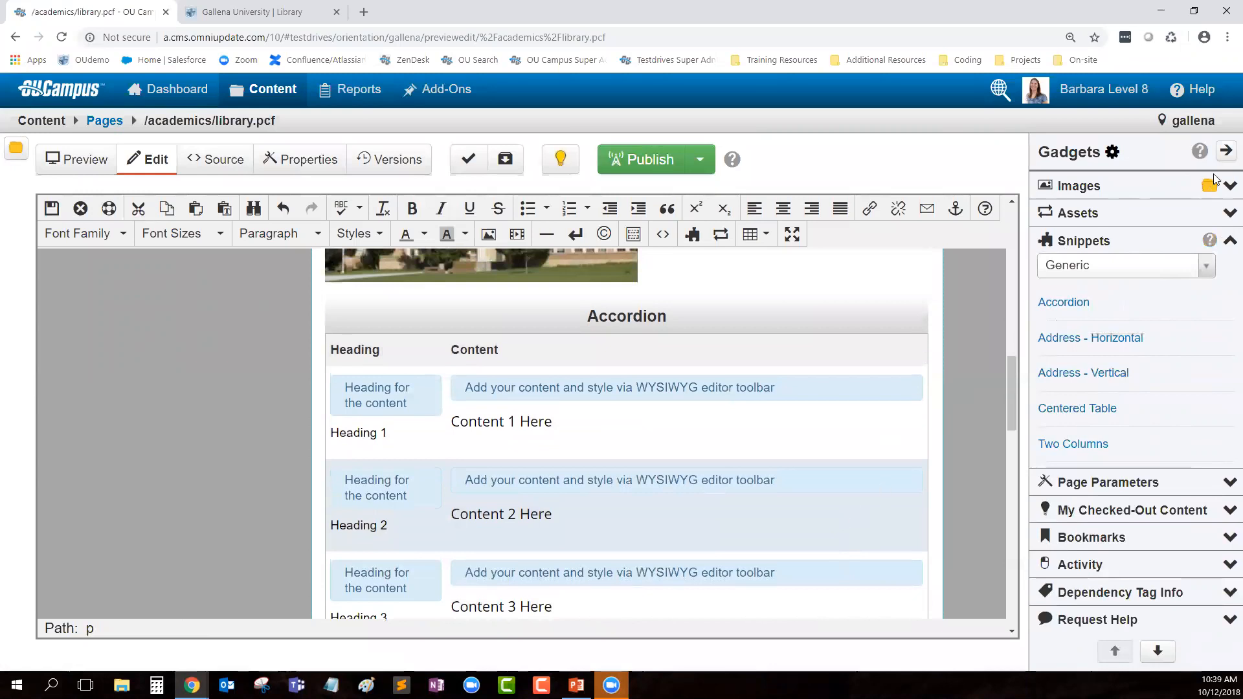
pyautogui.click(1226, 151)
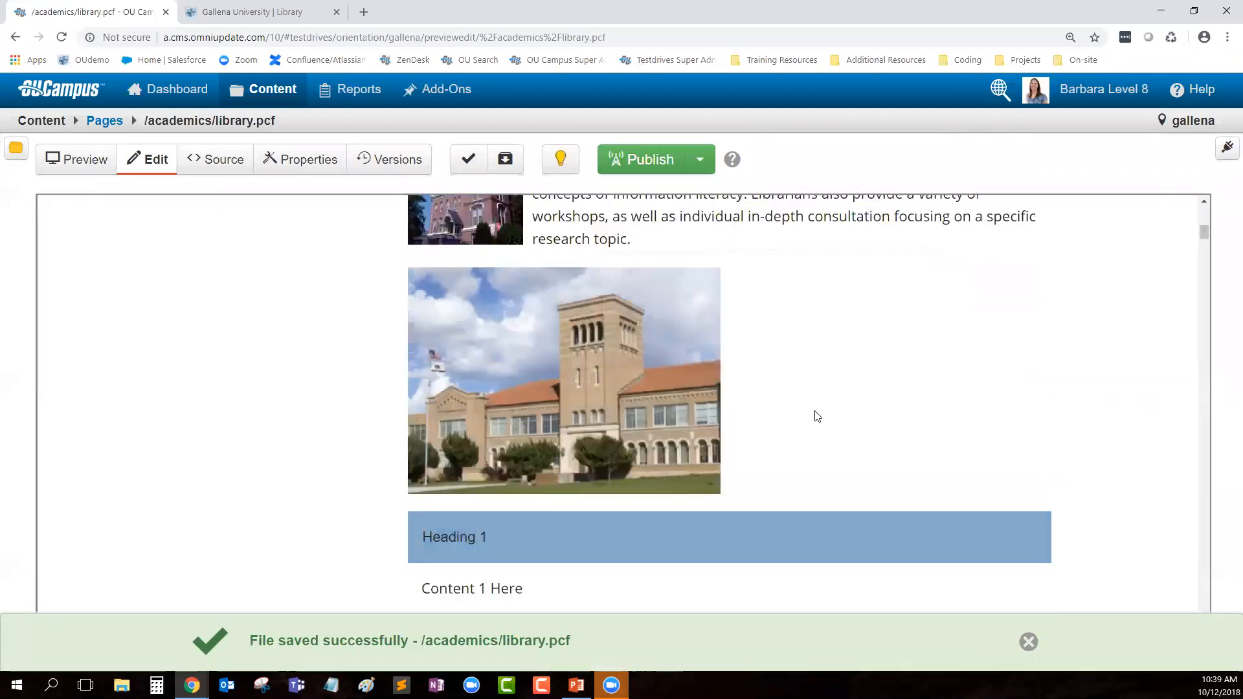
# Step: Start publishing library.pcf and run the Spelling, Links, W3C Valid and Accessibility checks
pyautogui.scroll(8, 817, 416)
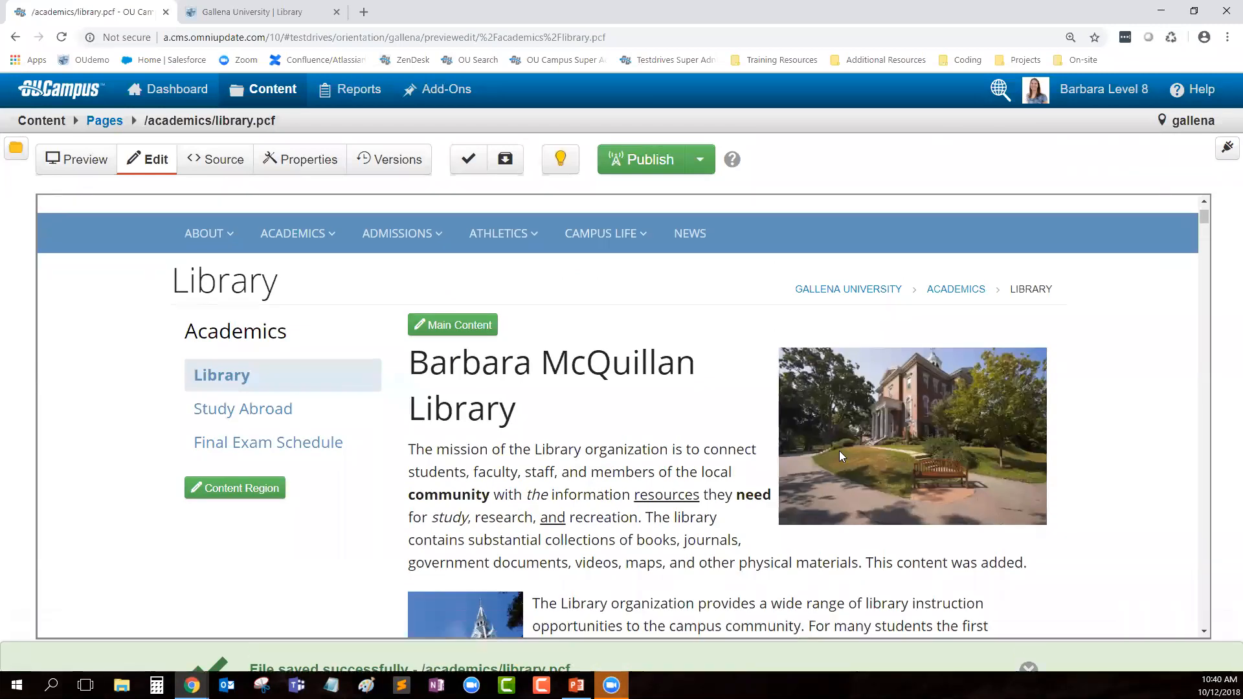
pyautogui.click(632, 173)
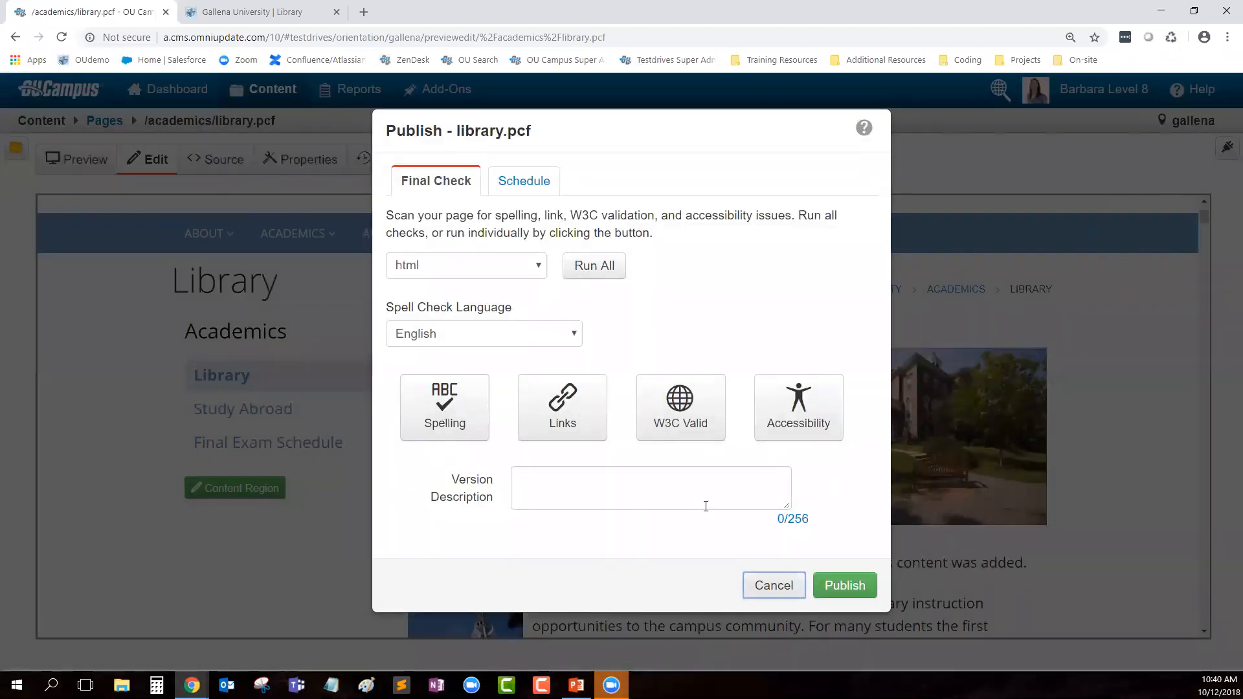
pyautogui.click(437, 412)
pyautogui.click(561, 407)
pyautogui.click(705, 411)
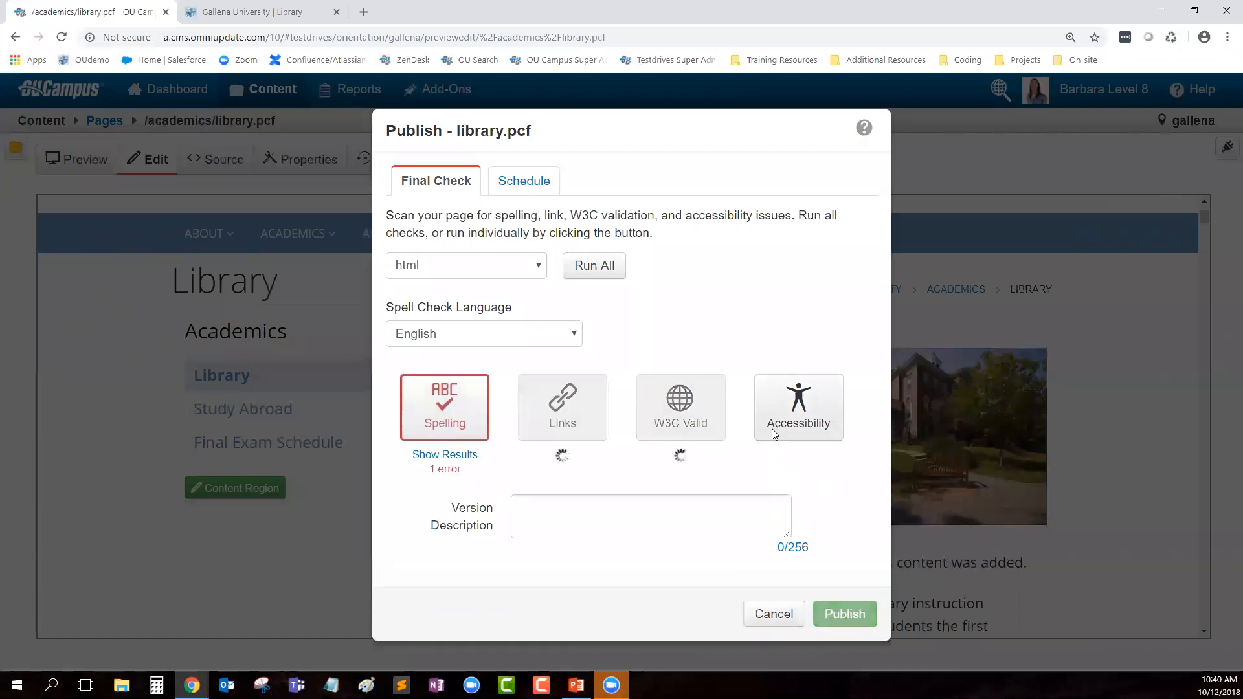
pyautogui.click(771, 428)
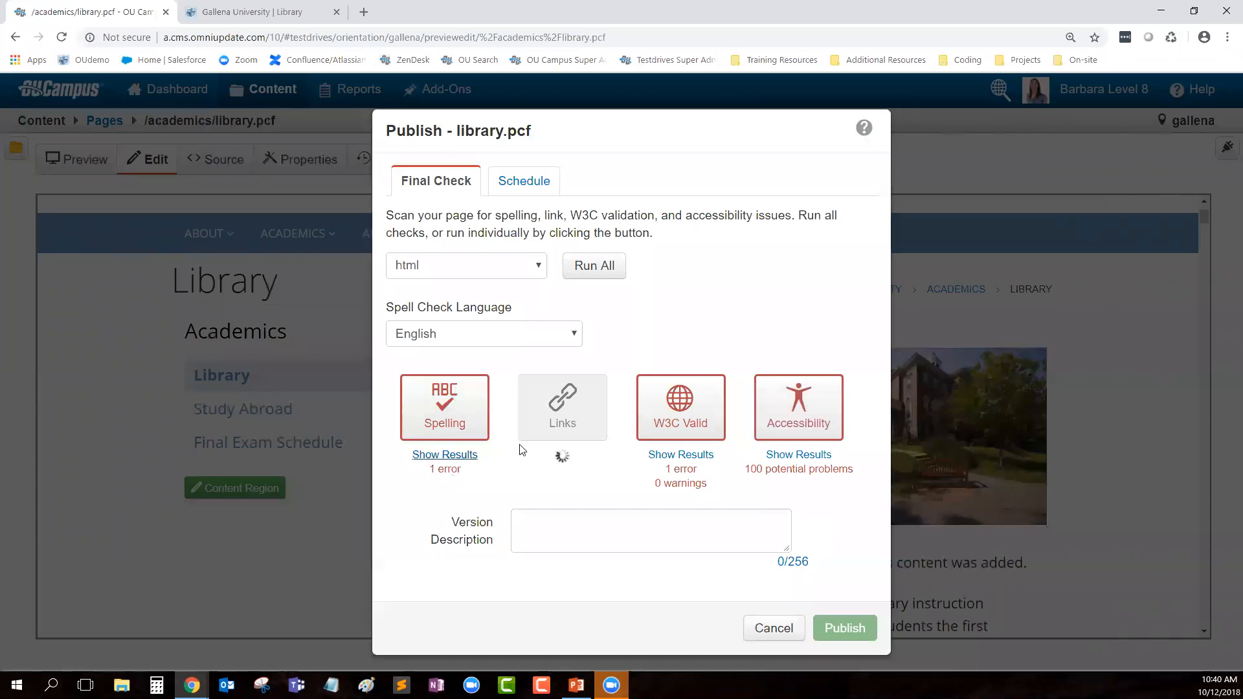
# Step: Add FAFSA to the spelling dictionary from the spelling results, then view the link results
pyautogui.click(434, 456)
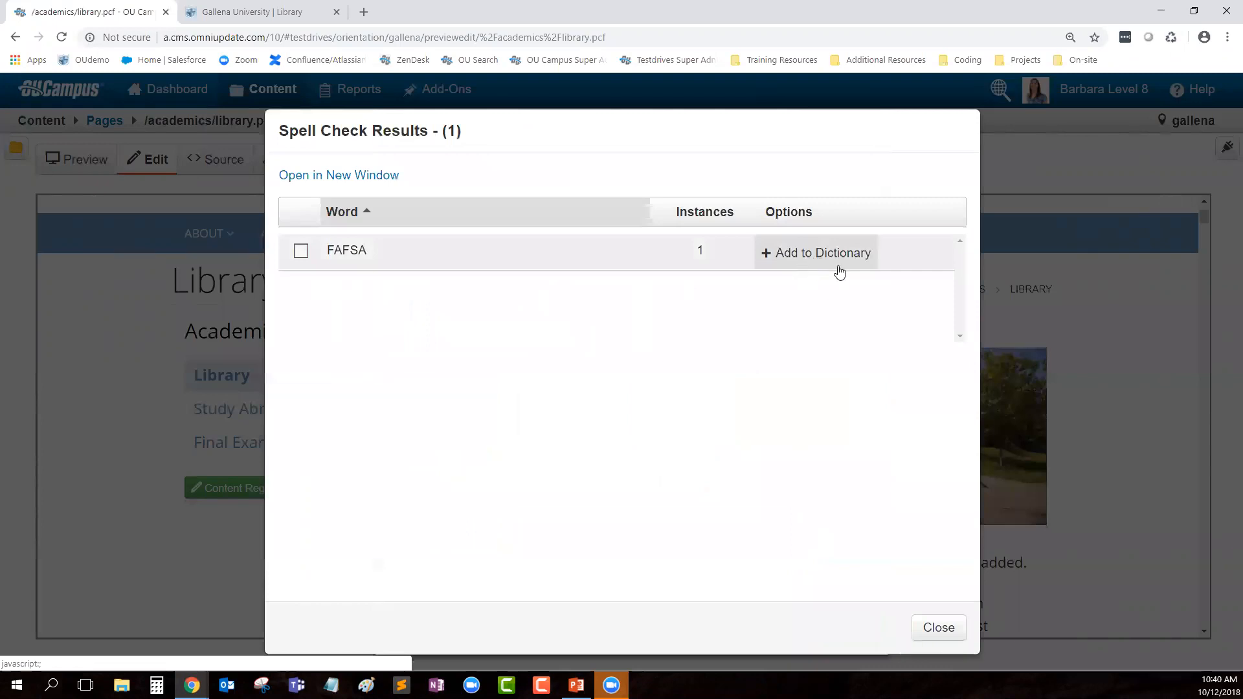
pyautogui.click(829, 254)
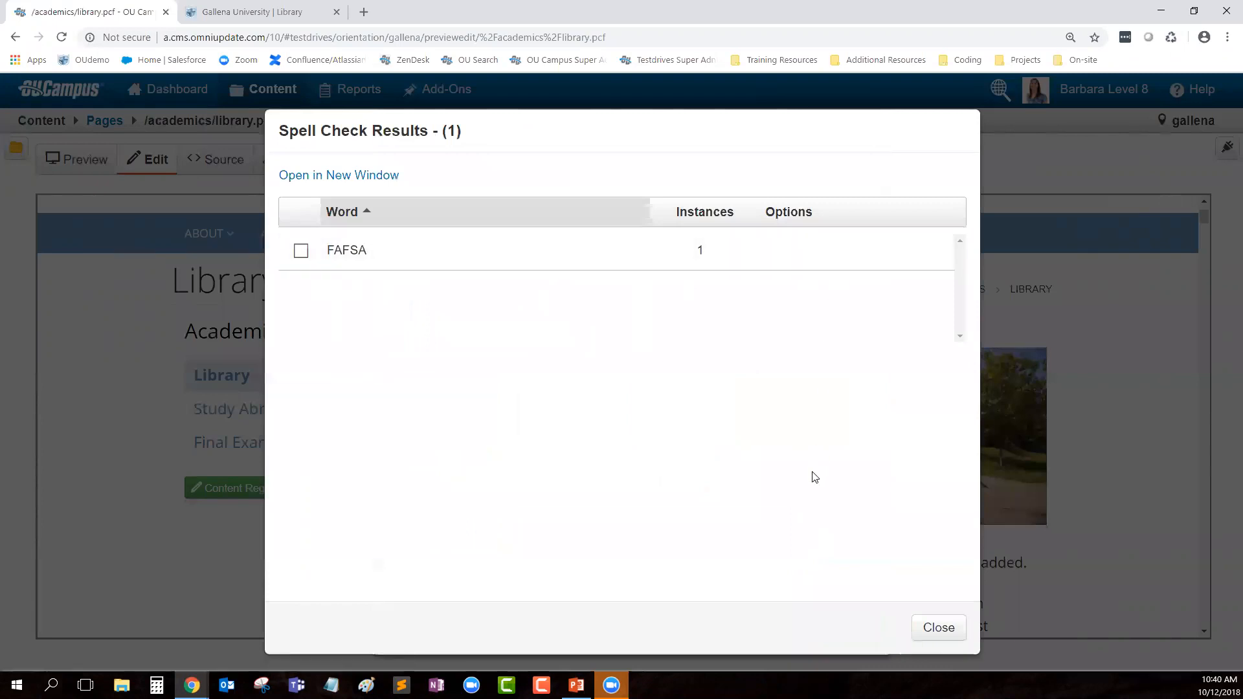
pyautogui.click(937, 627)
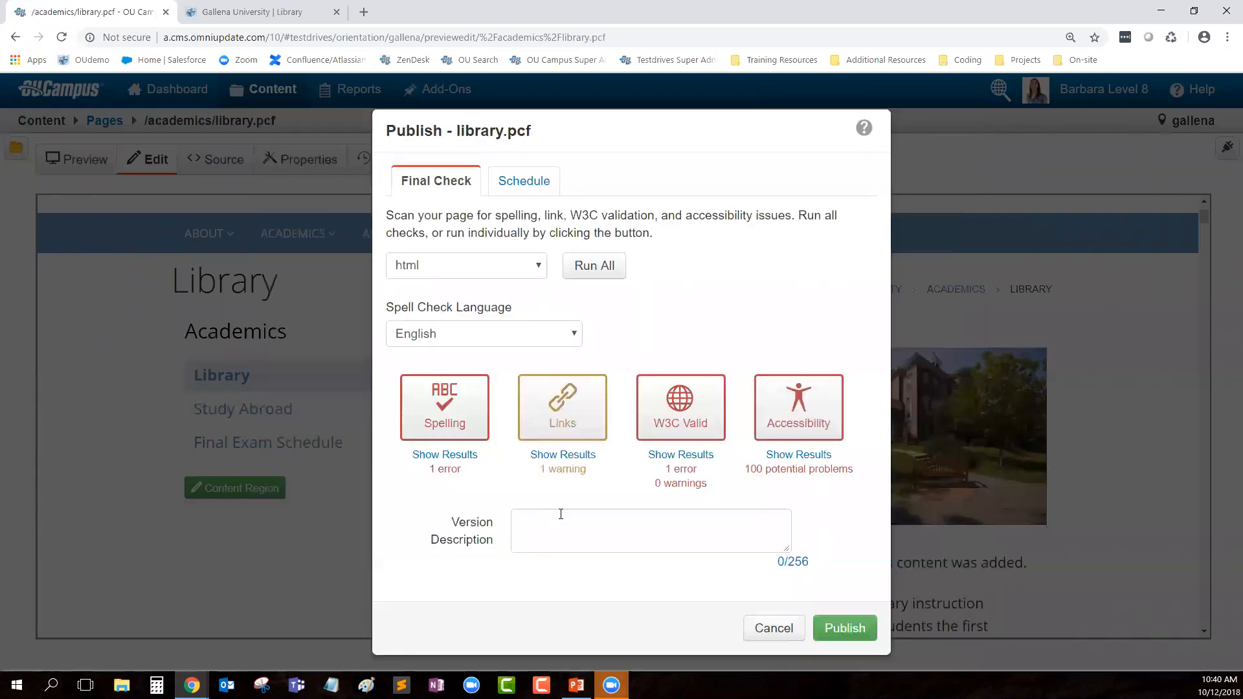
pyautogui.click(565, 456)
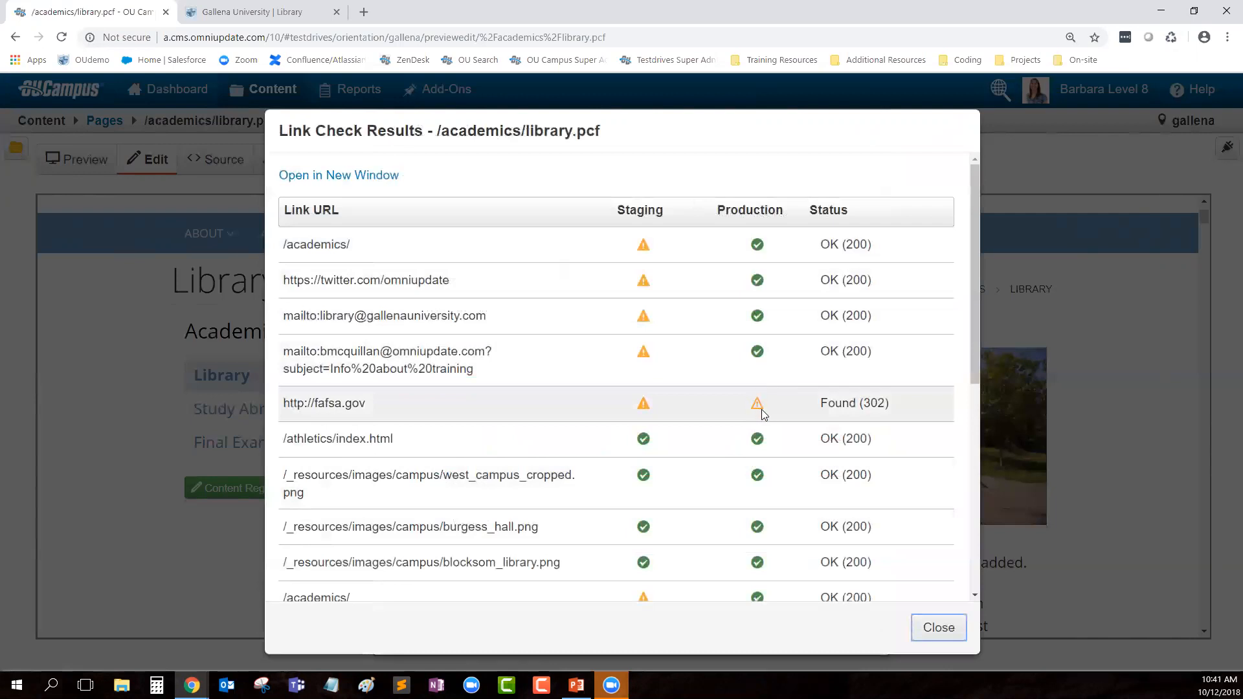
pyautogui.moveTo(311, 404); pyautogui.dragTo(368, 405)
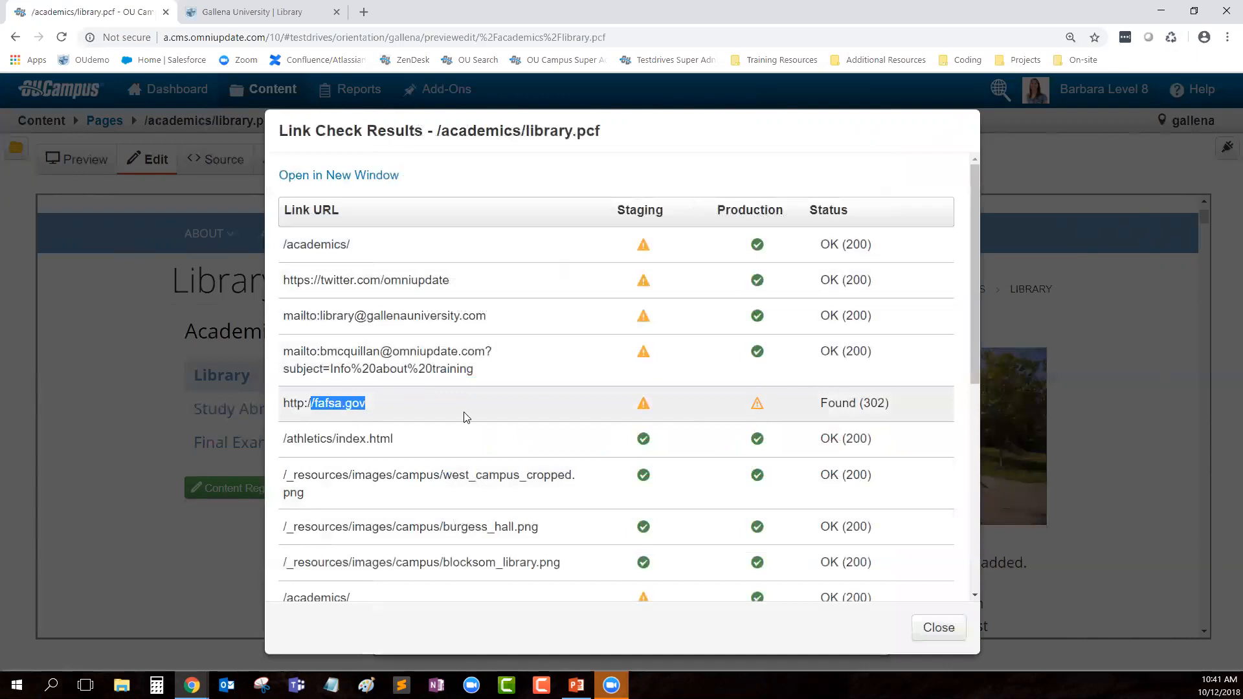
pyautogui.moveTo(819, 404); pyautogui.dragTo(896, 405)
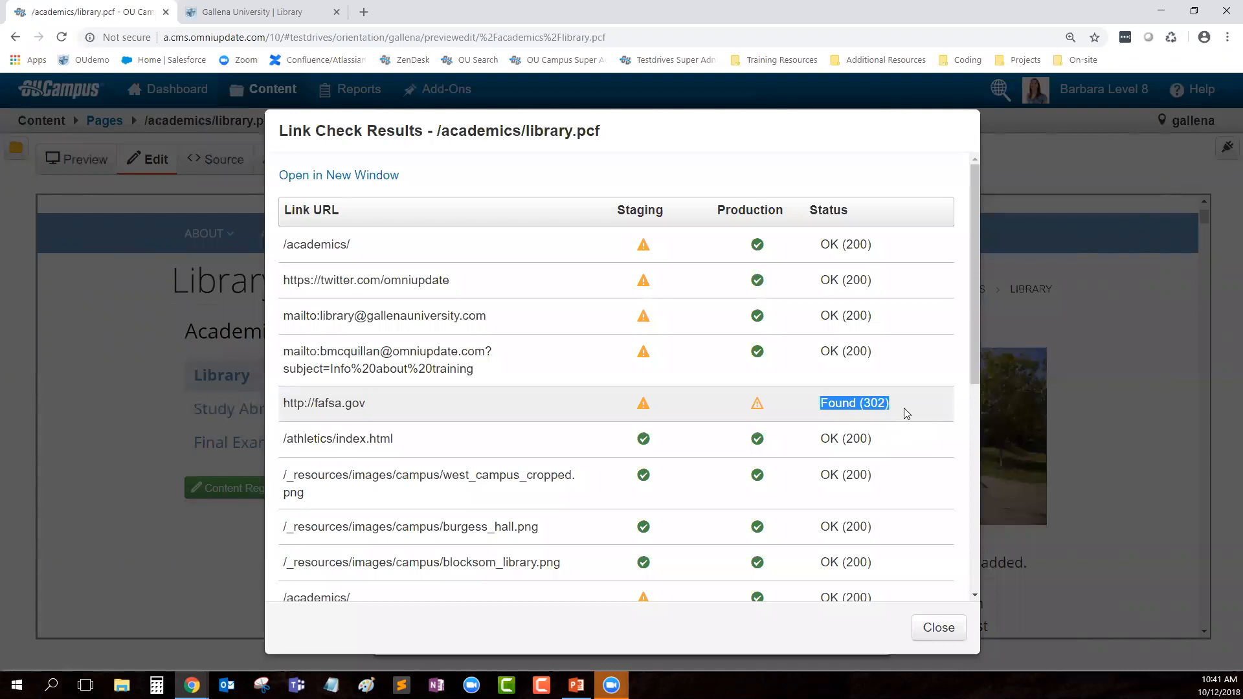
pyautogui.click(301, 403)
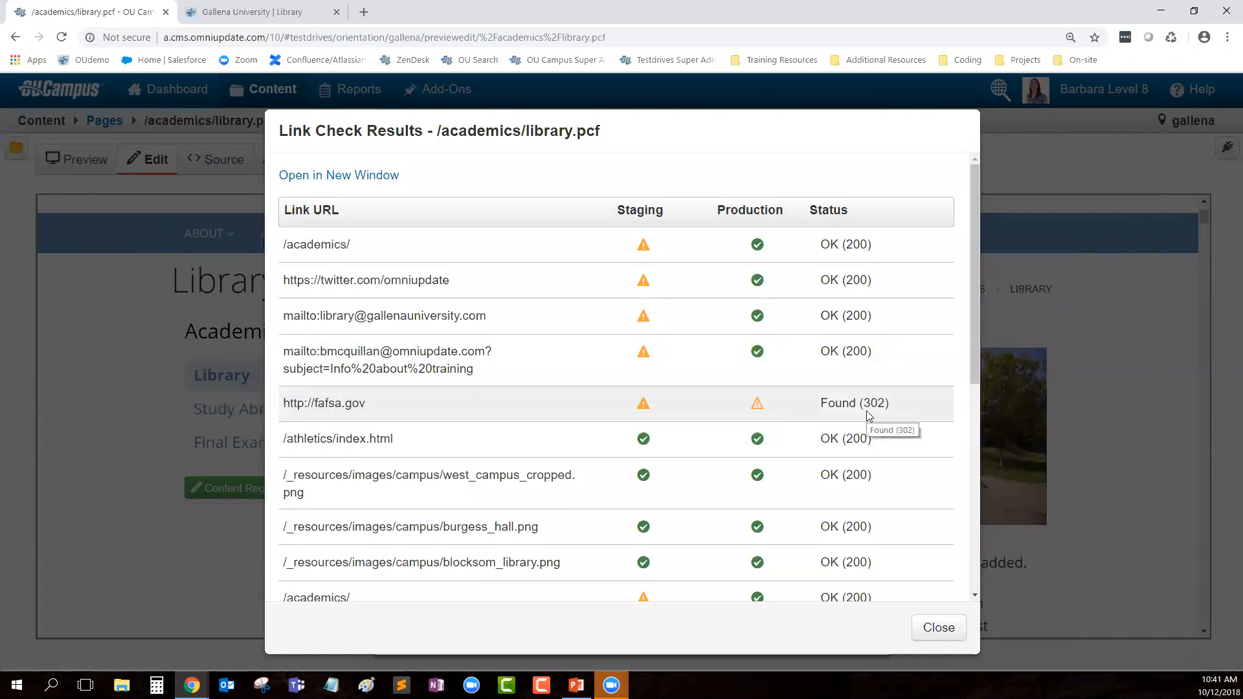
pyautogui.click(938, 627)
pyautogui.click(666, 456)
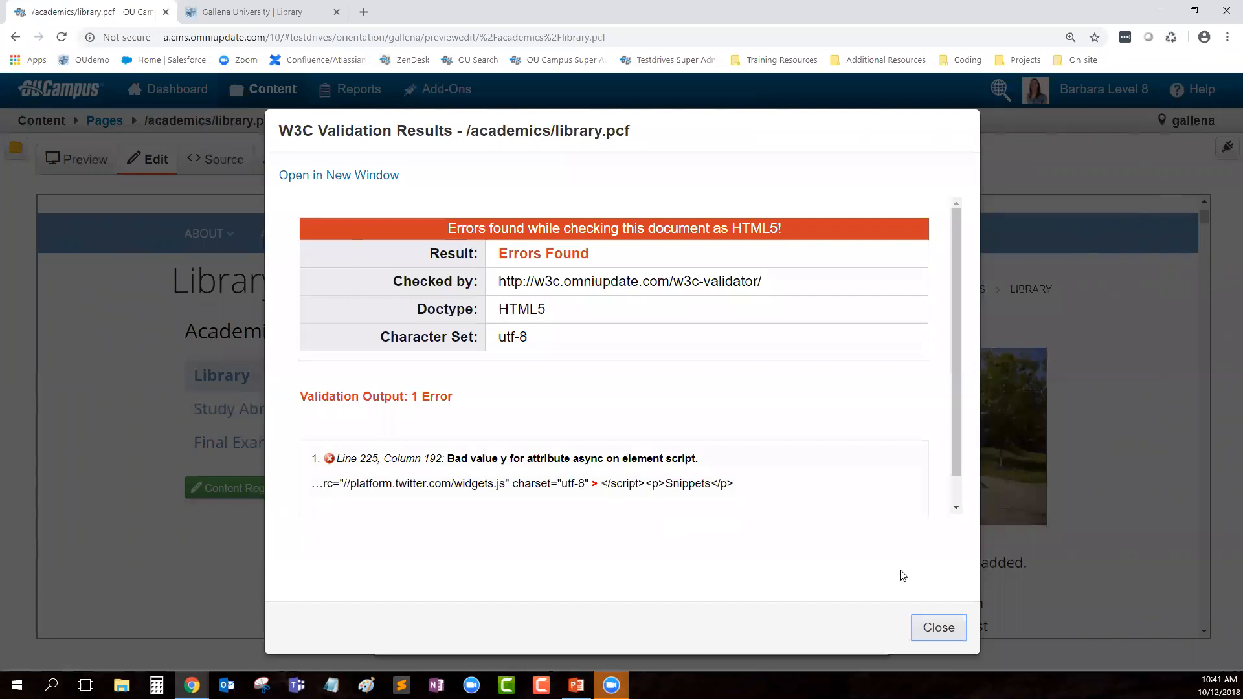
# Step: Close the W3C results and show the 100 potential accessibility problems for library.pcf
pyautogui.click(934, 627)
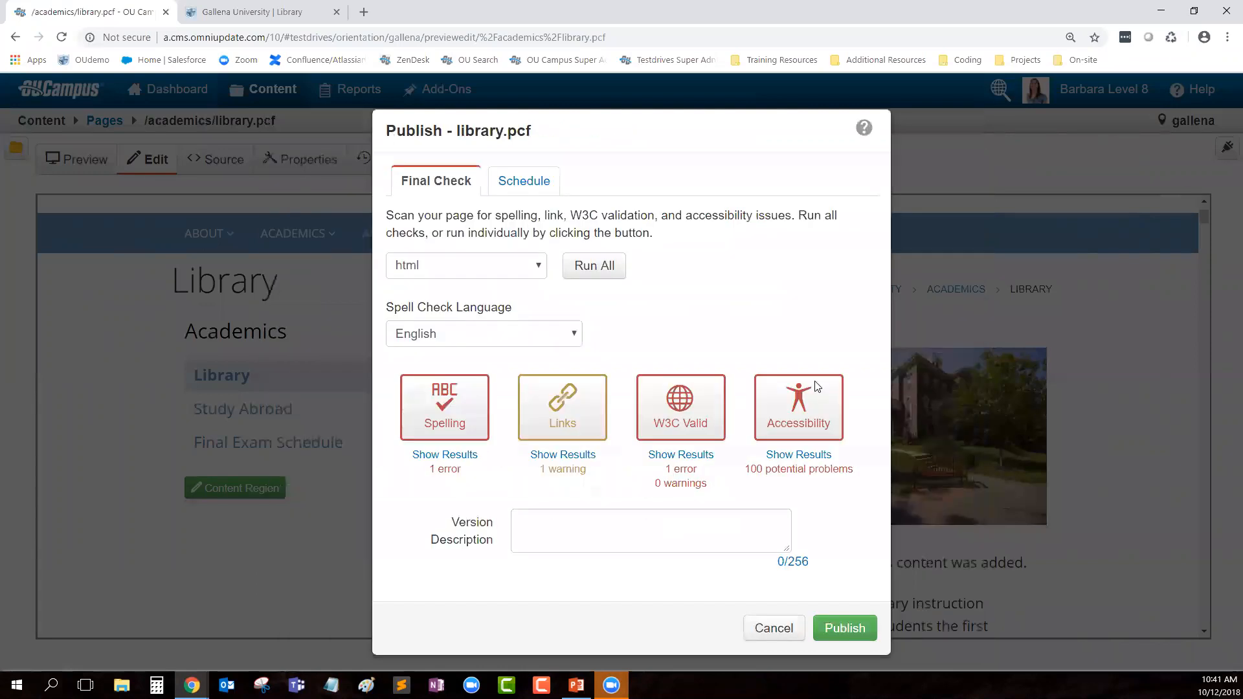
pyautogui.click(798, 456)
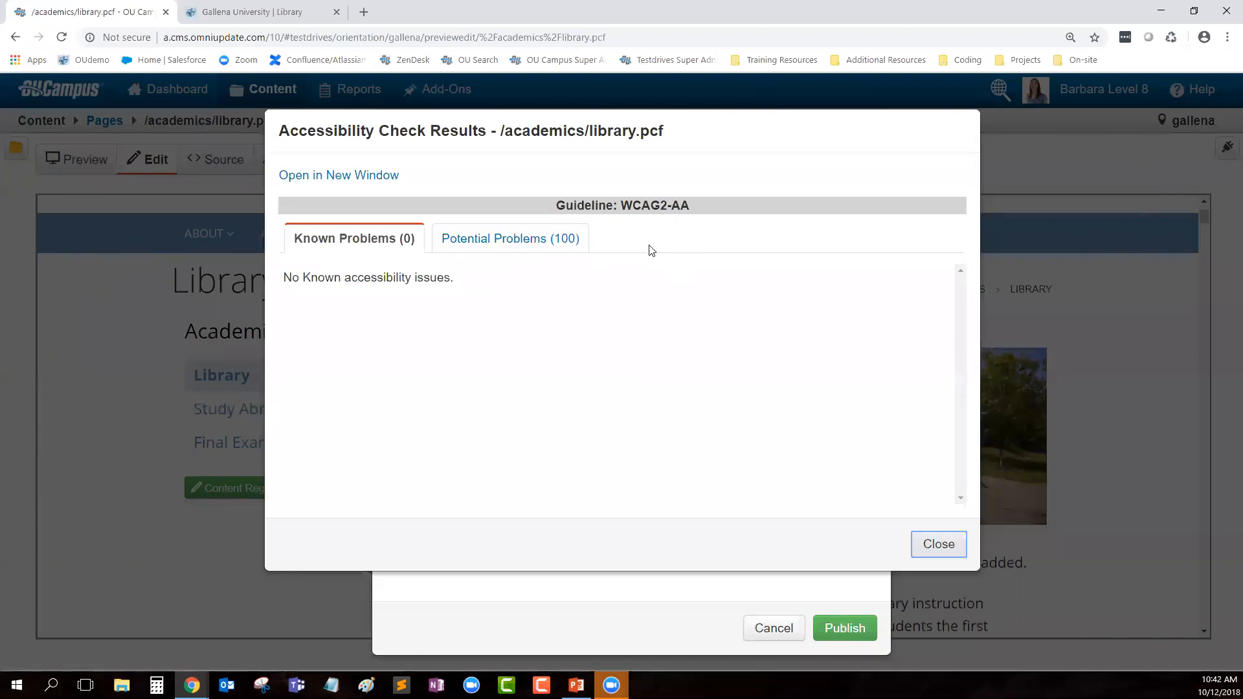
pyautogui.click(485, 251)
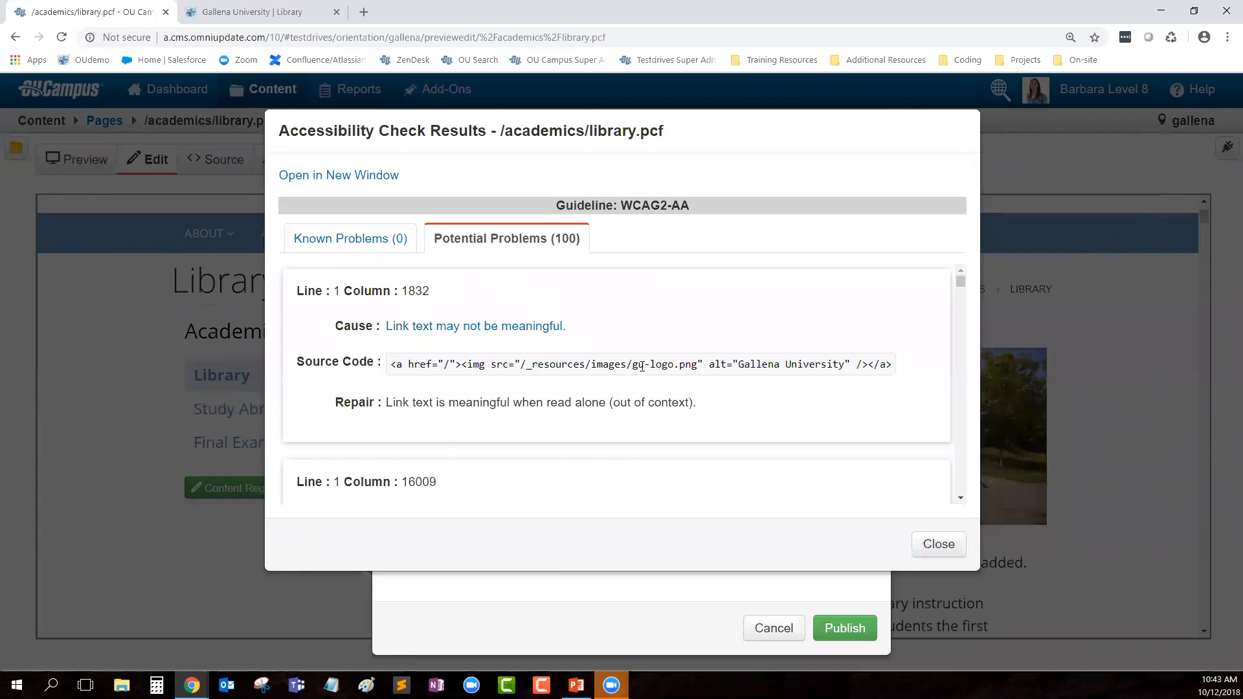
# Step: Inspect the flagged gu-logo.png link and its 'Gallena University' alt text, then close the results
pyautogui.moveTo(634, 364); pyautogui.dragTo(698, 367)
pyautogui.click(195, 9)
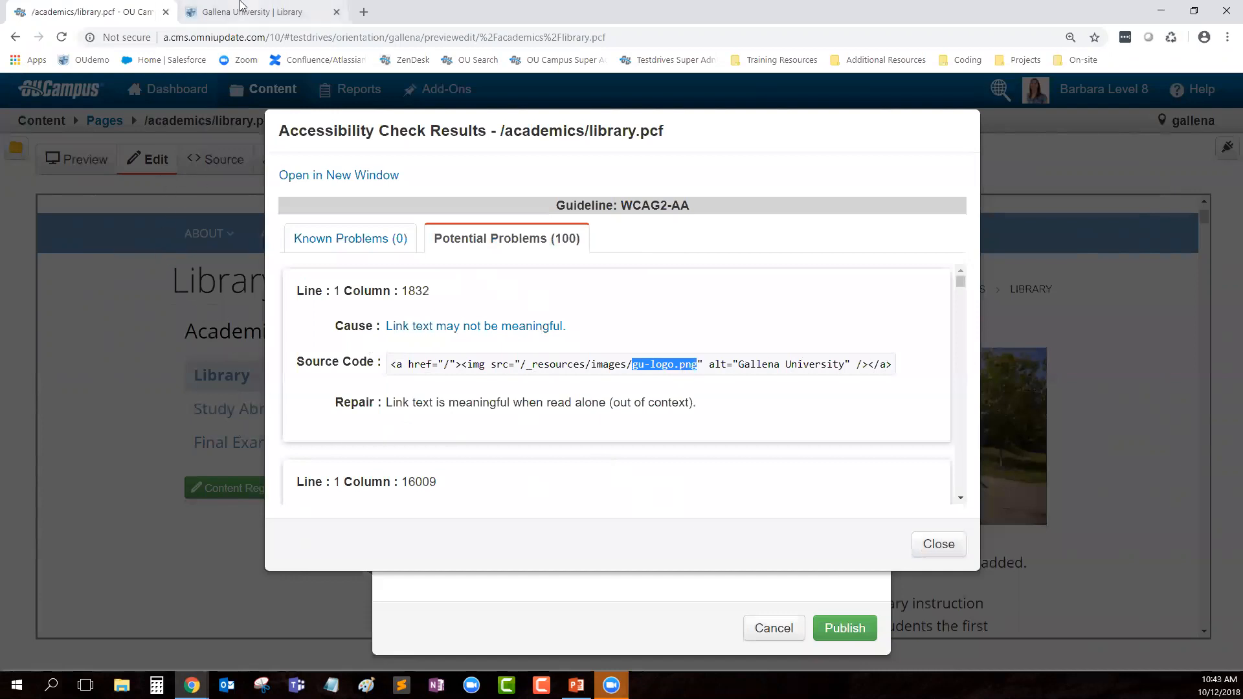
pyautogui.click(107, 10)
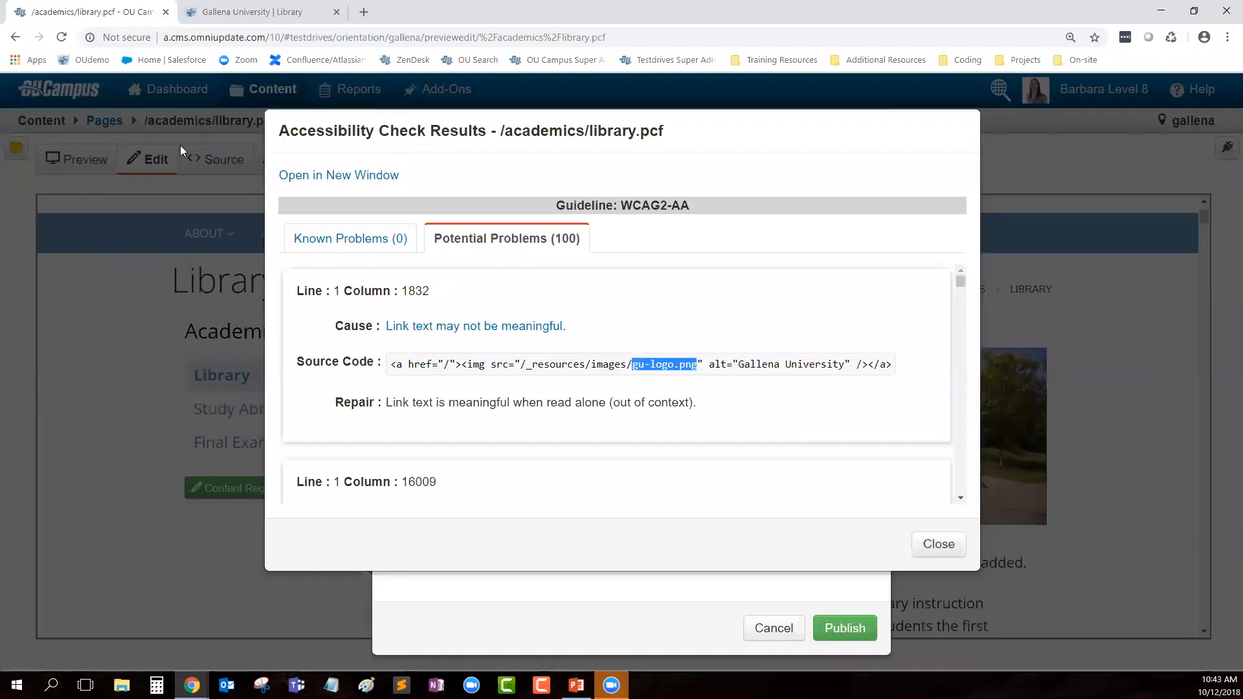
pyautogui.click(741, 368)
pyautogui.moveTo(738, 364); pyautogui.dragTo(846, 367)
pyautogui.click(824, 407)
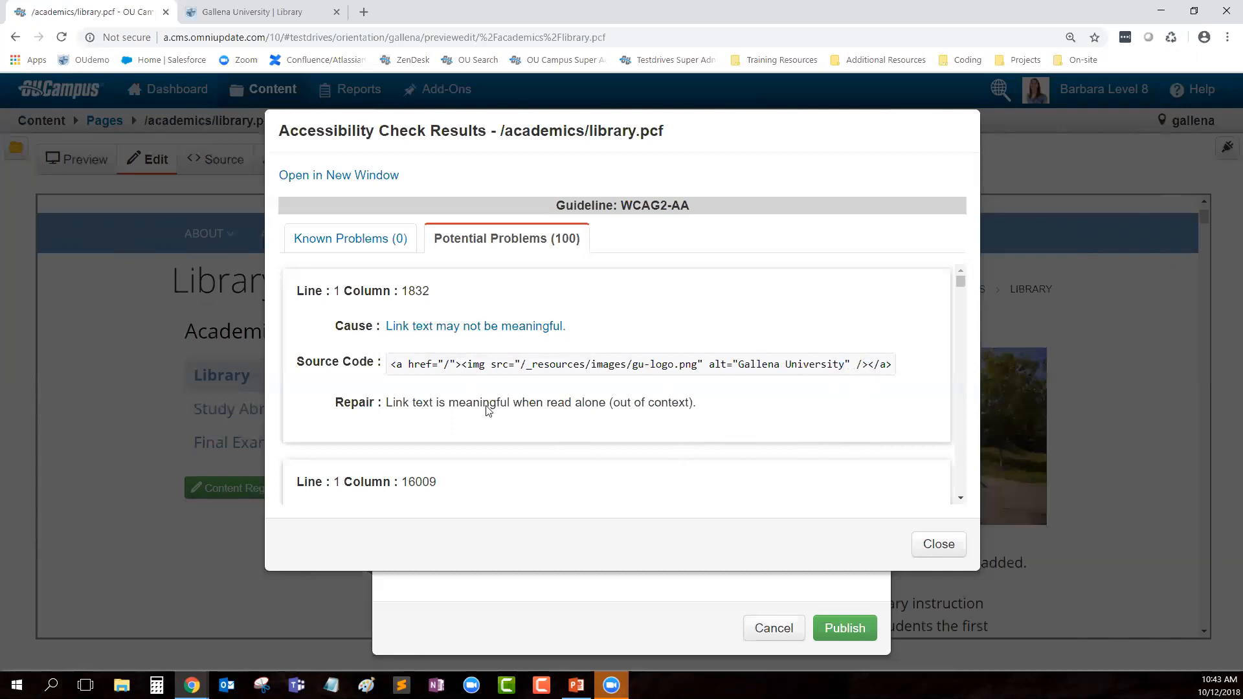
pyautogui.moveTo(461, 364); pyautogui.dragTo(869, 370)
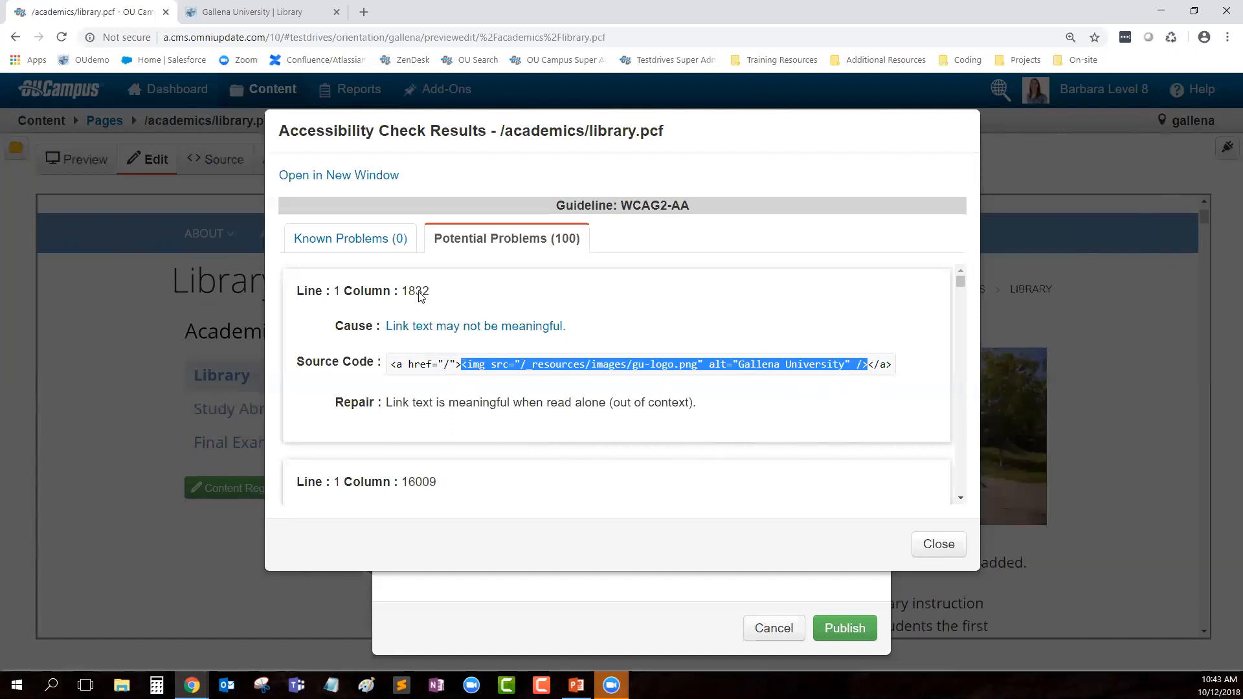
pyautogui.click(884, 417)
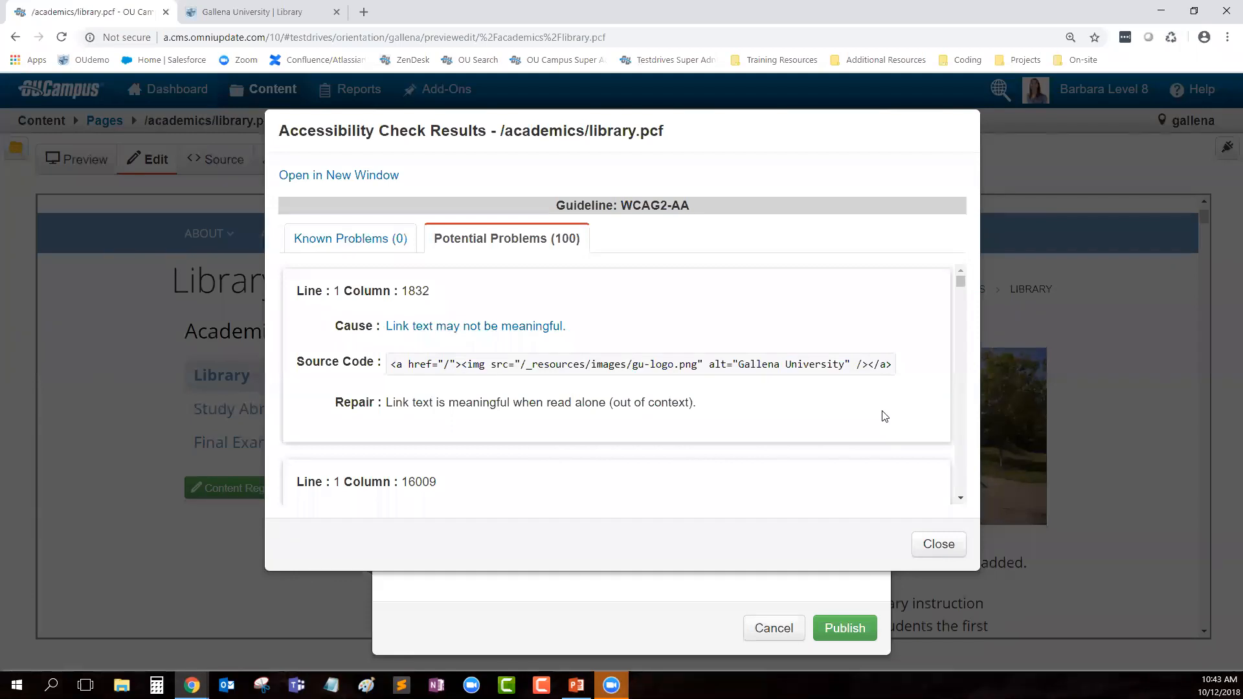
pyautogui.click(938, 544)
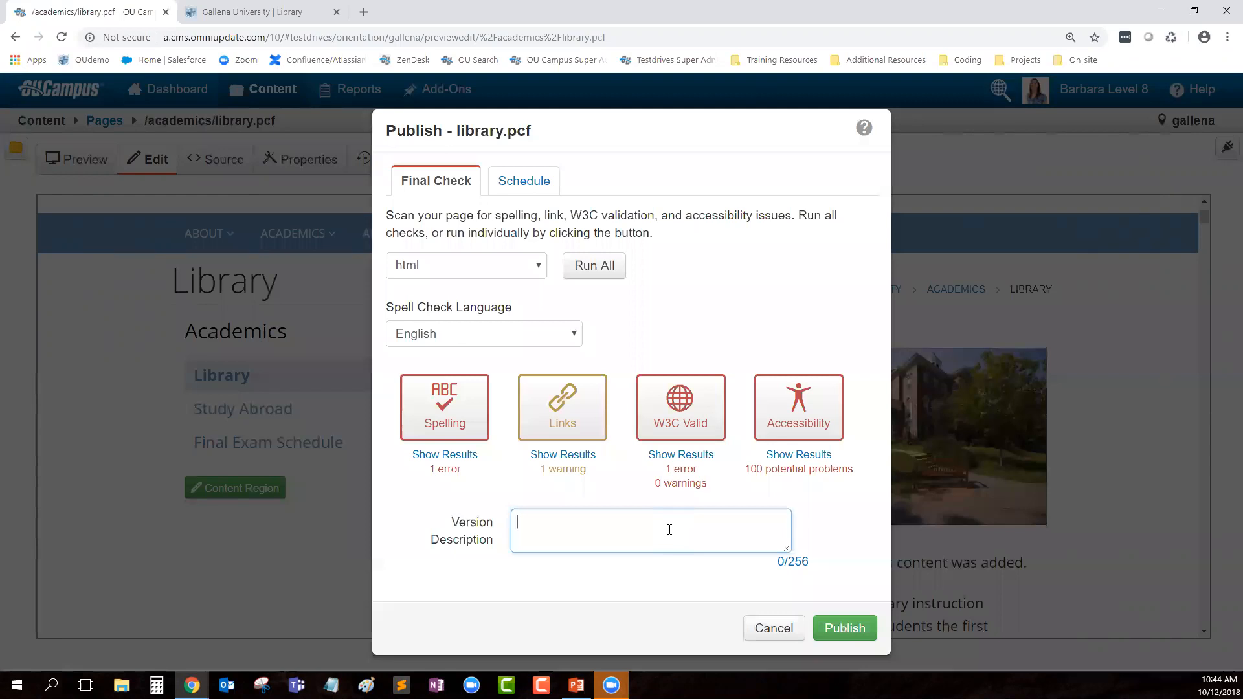
# Step: Publish library.pcf with the version description 'Made updates for October Monthly Orientation'
pyautogui.write('Made upa')
pyautogui.press('BackSpace')
pyautogui.write('dates for October')
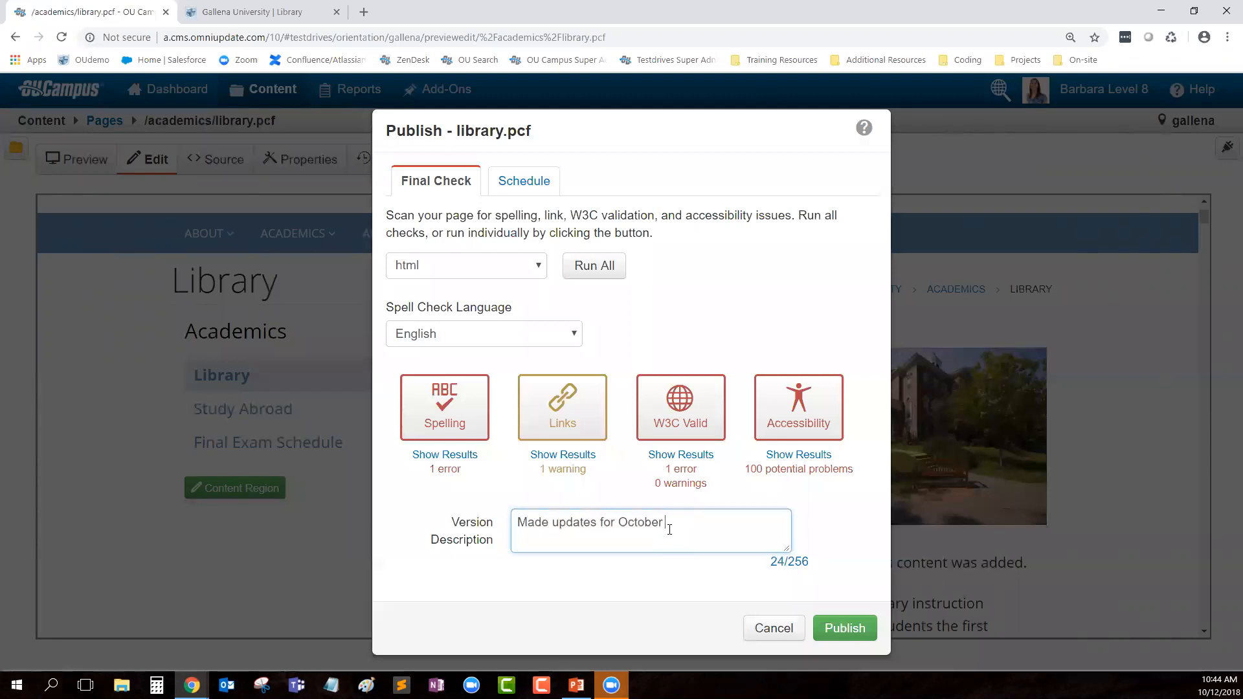
pyautogui.write(' Monthly Orientation')
pyautogui.click(845, 628)
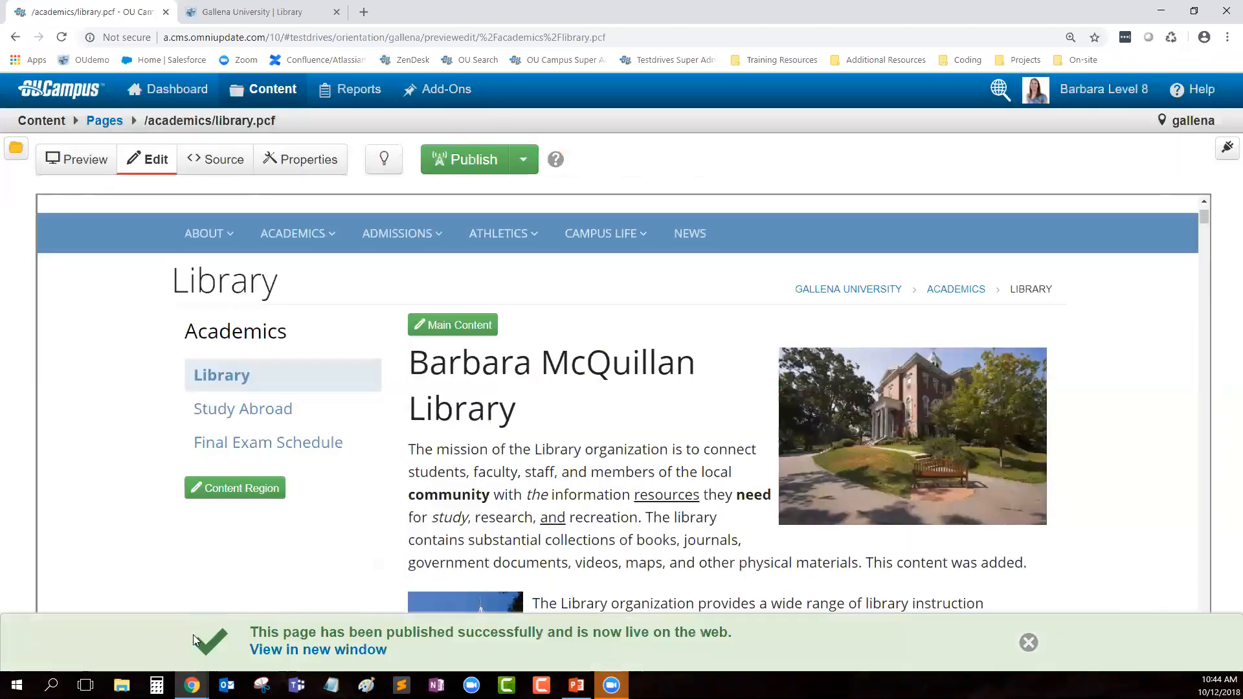
# Step: Open the published library page in a new tab and toggle its Heading 2 accordion section
pyautogui.click(308, 651)
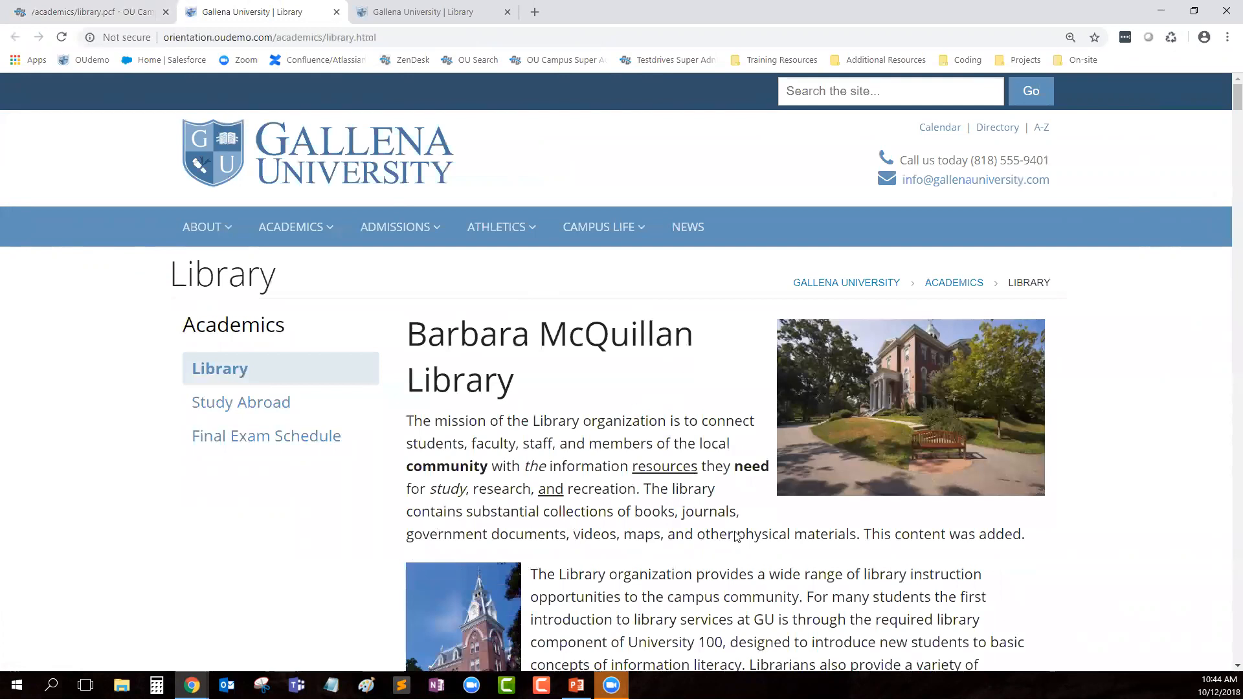
pyautogui.scroll(-10, 736, 537)
pyautogui.click(532, 383)
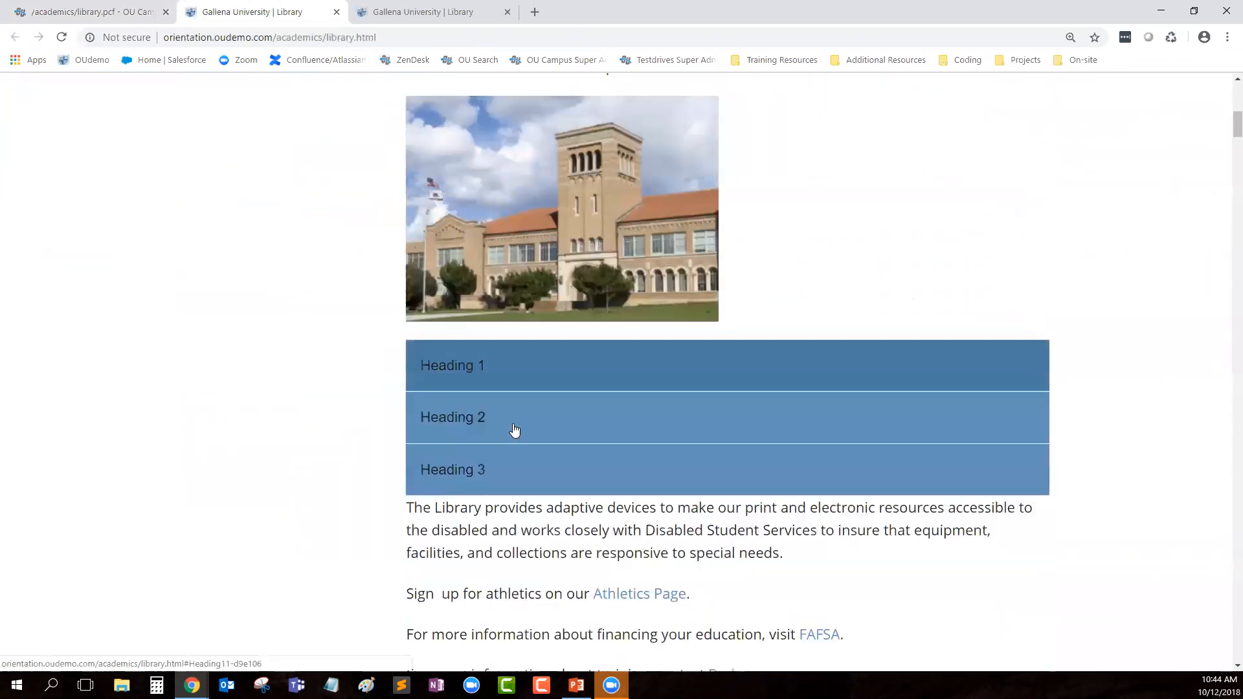
pyautogui.click(521, 435)
# Step: Scroll further down the live page, expand and collapse the snippet headings, then return to OU Campus
pyautogui.scroll(-9, 532, 453)
pyautogui.scroll(-20, 634, 443)
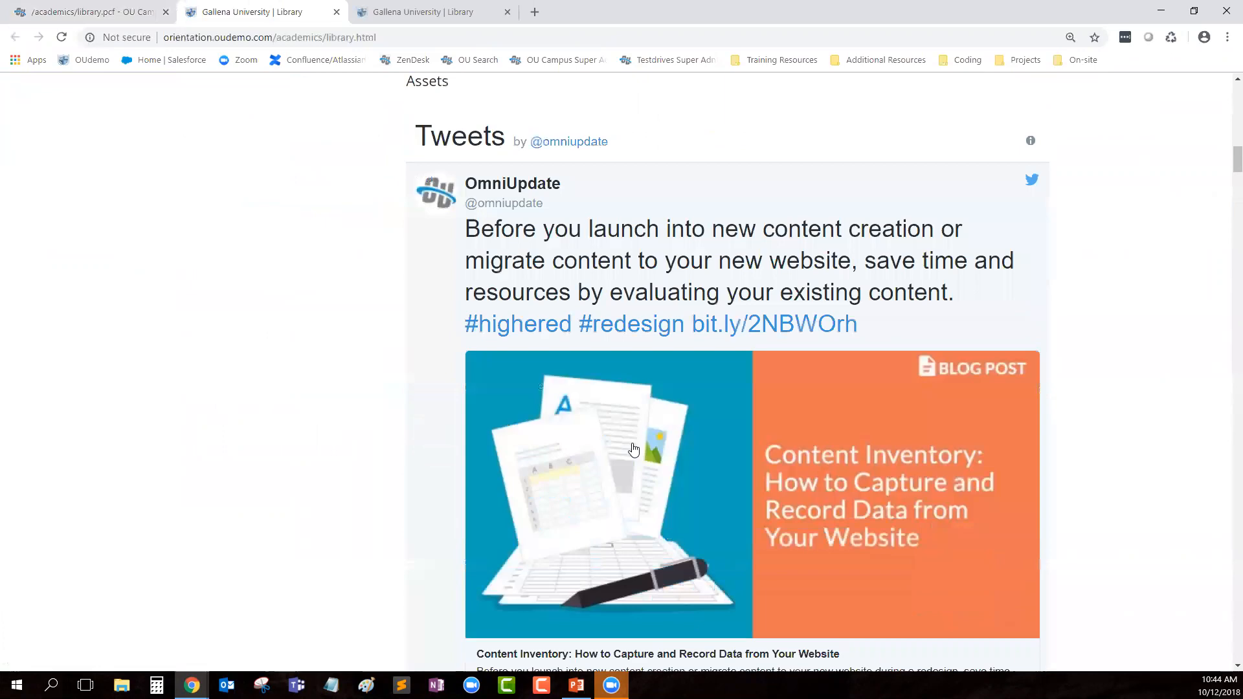
pyautogui.scroll(-7, 634, 458)
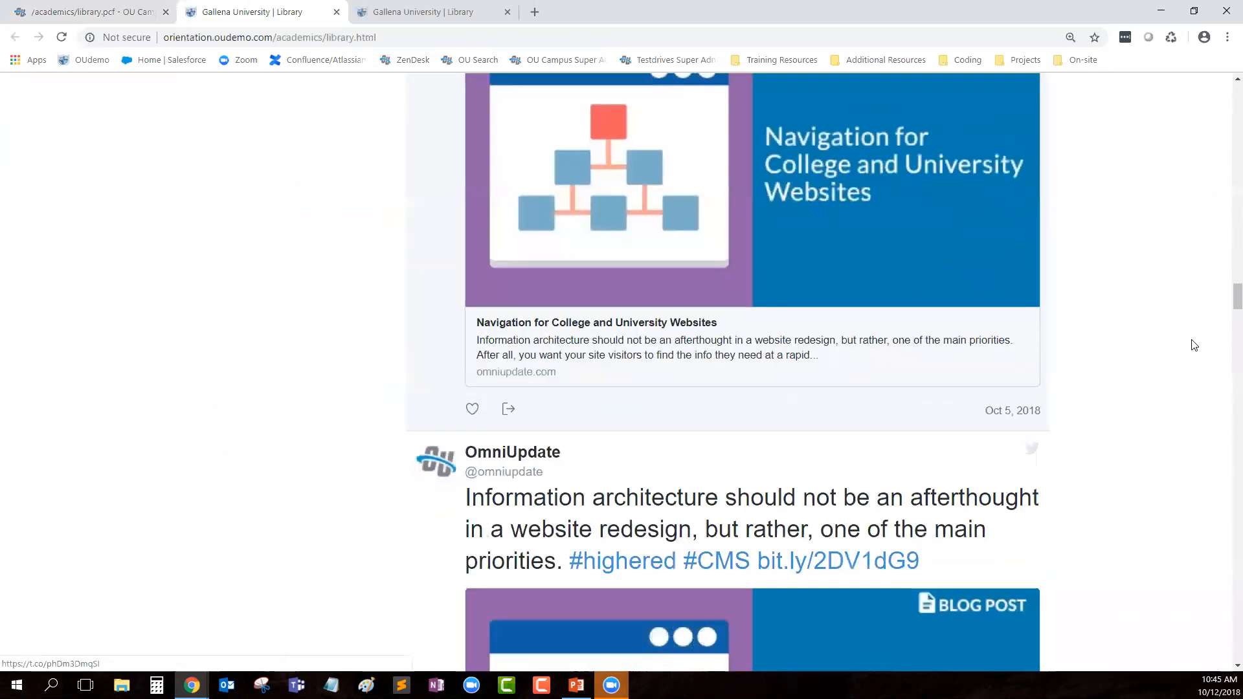
pyautogui.moveTo(1229, 291); pyautogui.dragTo(1225, 527)
pyautogui.scroll(-15, 1225, 528)
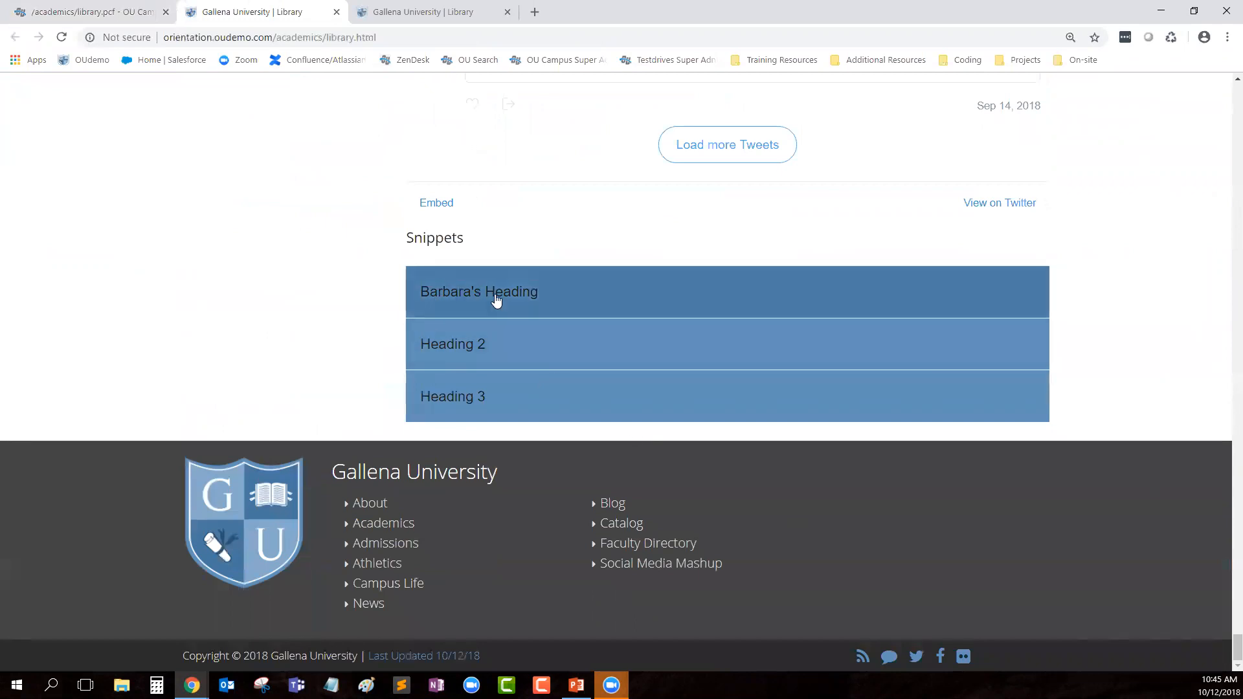
pyautogui.click(494, 293)
pyautogui.click(494, 296)
pyautogui.click(498, 347)
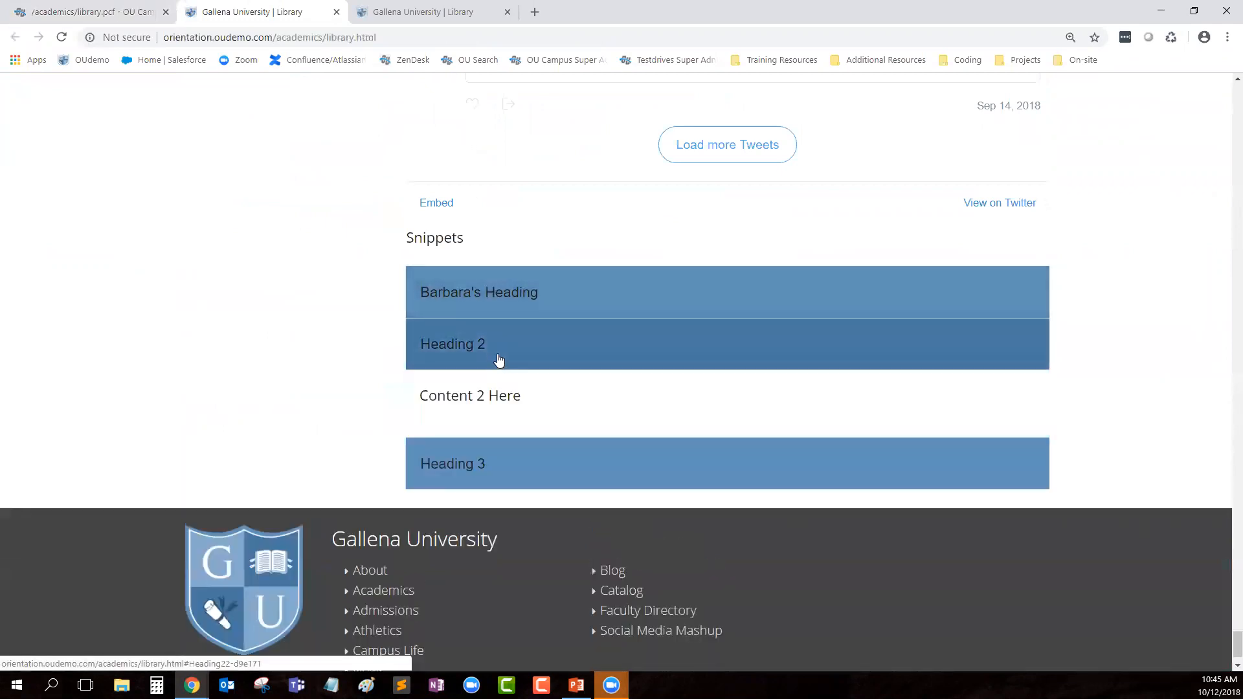
pyautogui.click(496, 360)
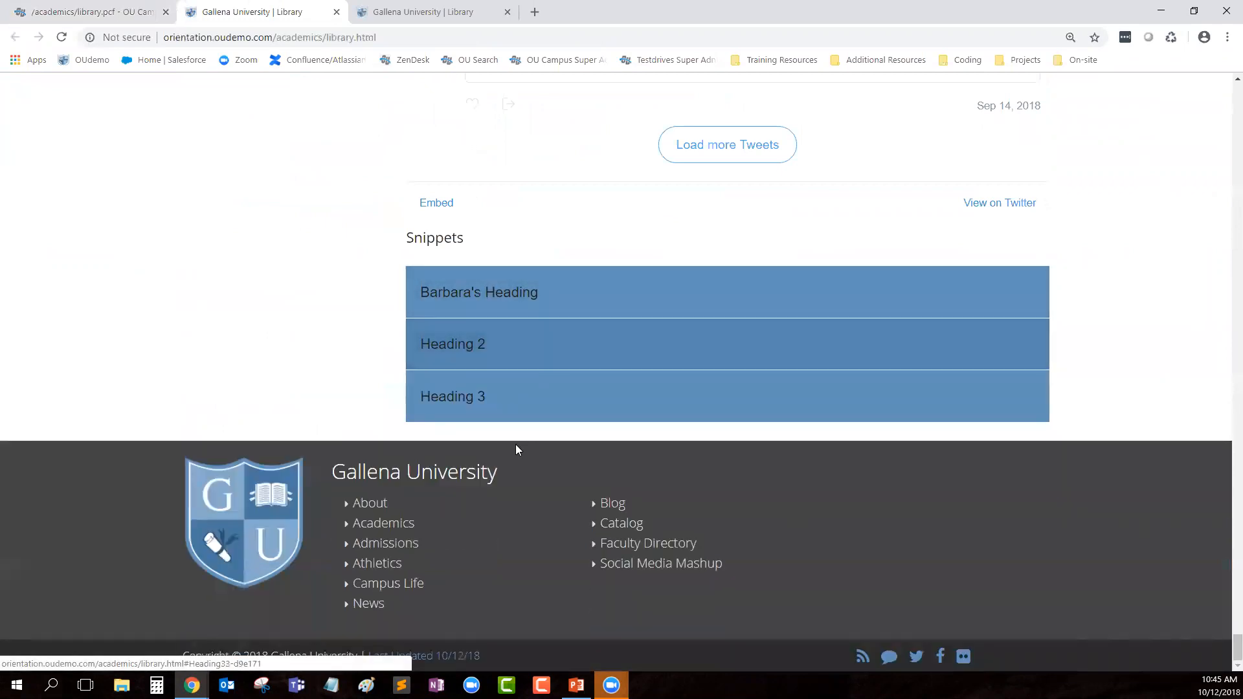
pyautogui.click(80, 13)
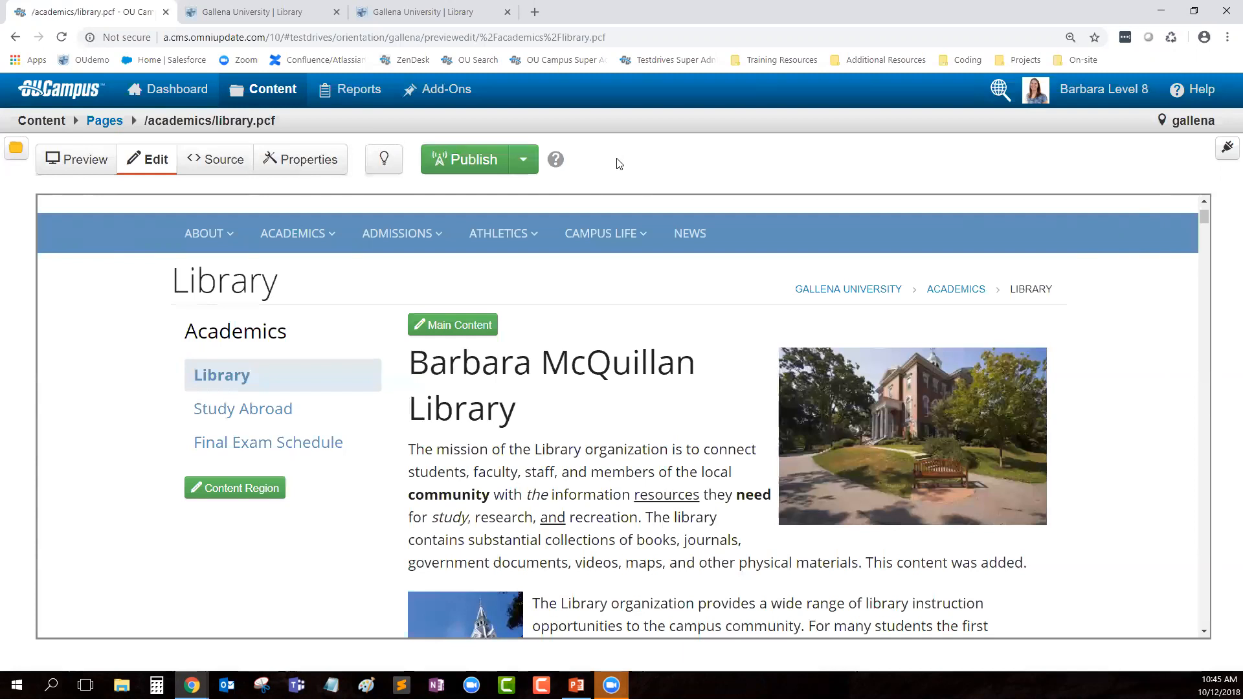
# Step: Check out library.pcf, then move My Checked-Out Content to the top of the gadgets panel
pyautogui.click(383, 162)
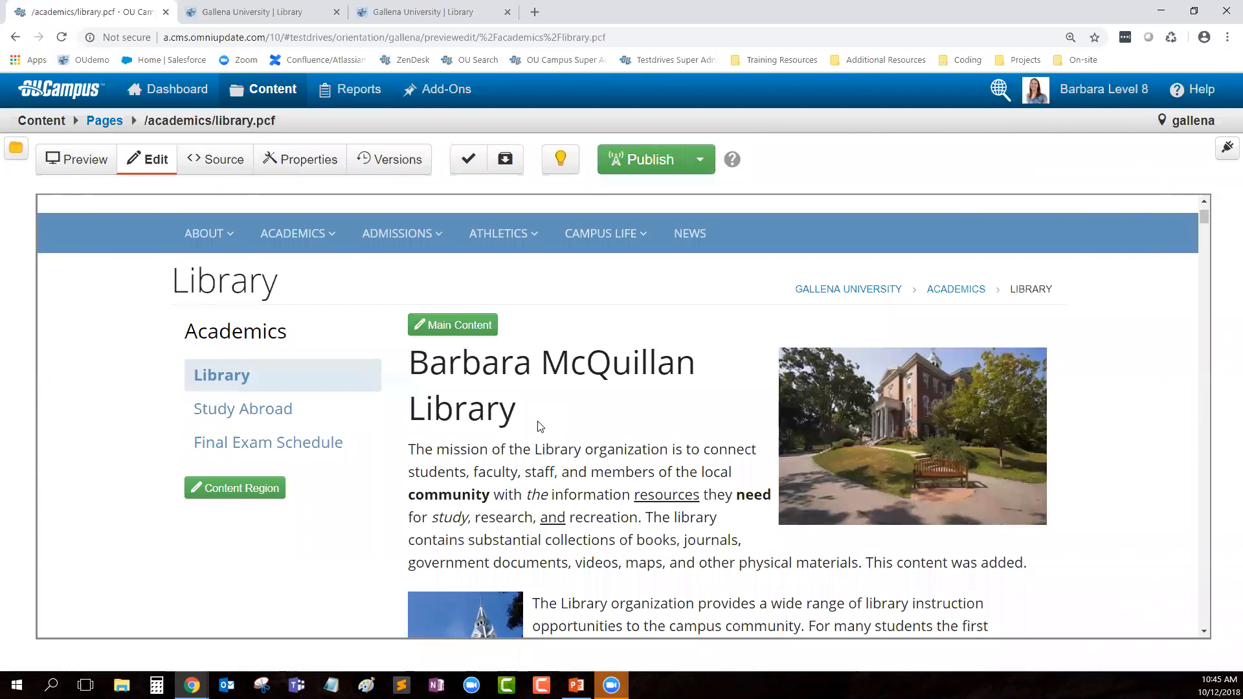
pyautogui.click(1226, 149)
pyautogui.moveTo(1082, 214); pyautogui.dragTo(1096, 186)
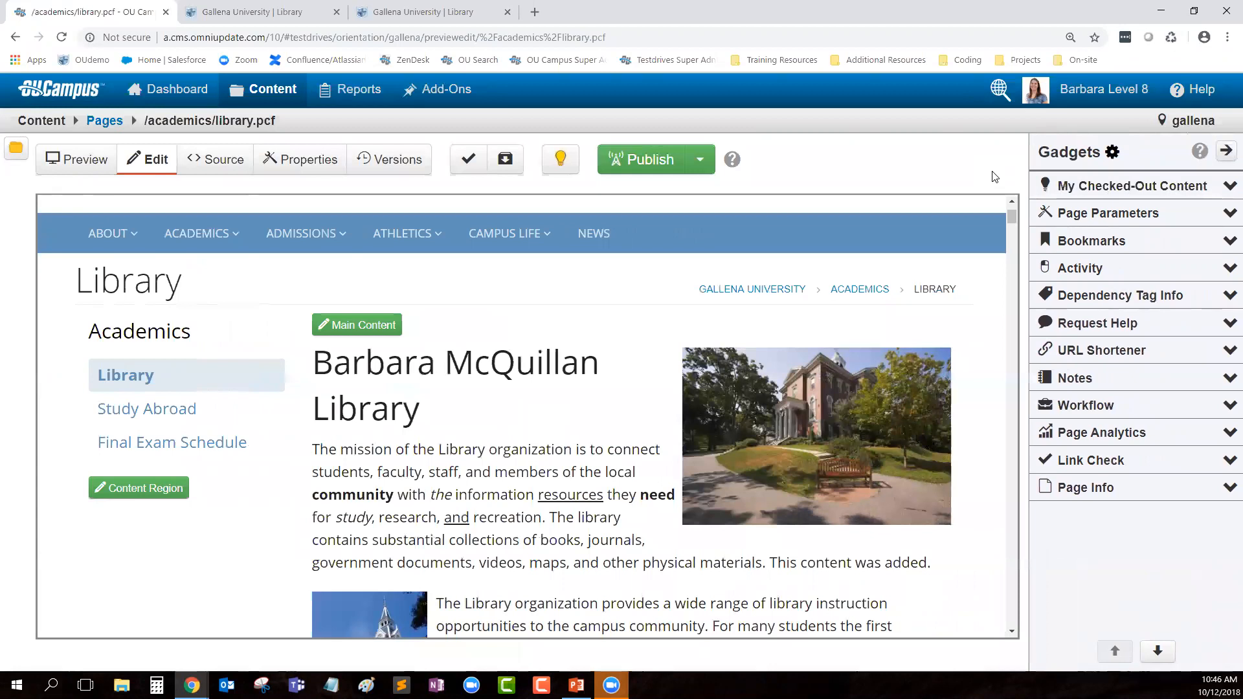
# Step: Check library.pcf back in from My Checked-Out Content and close the gadgets panel
pyautogui.click(1229, 186)
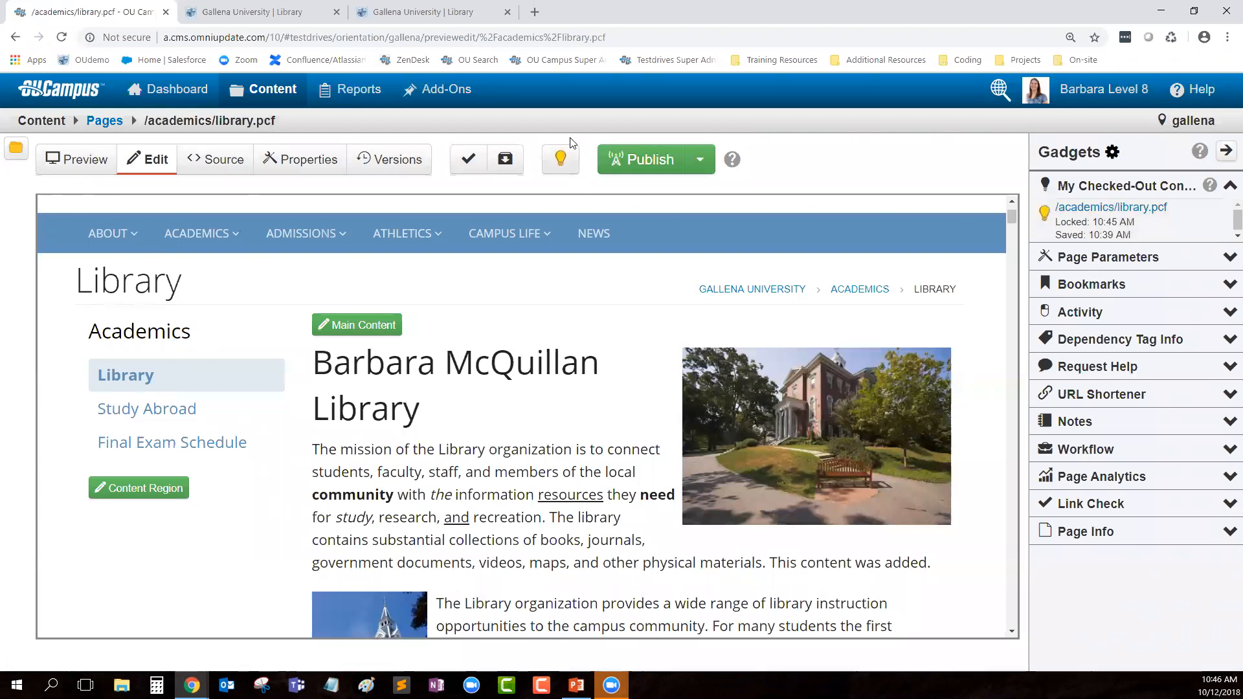
pyautogui.click(1044, 212)
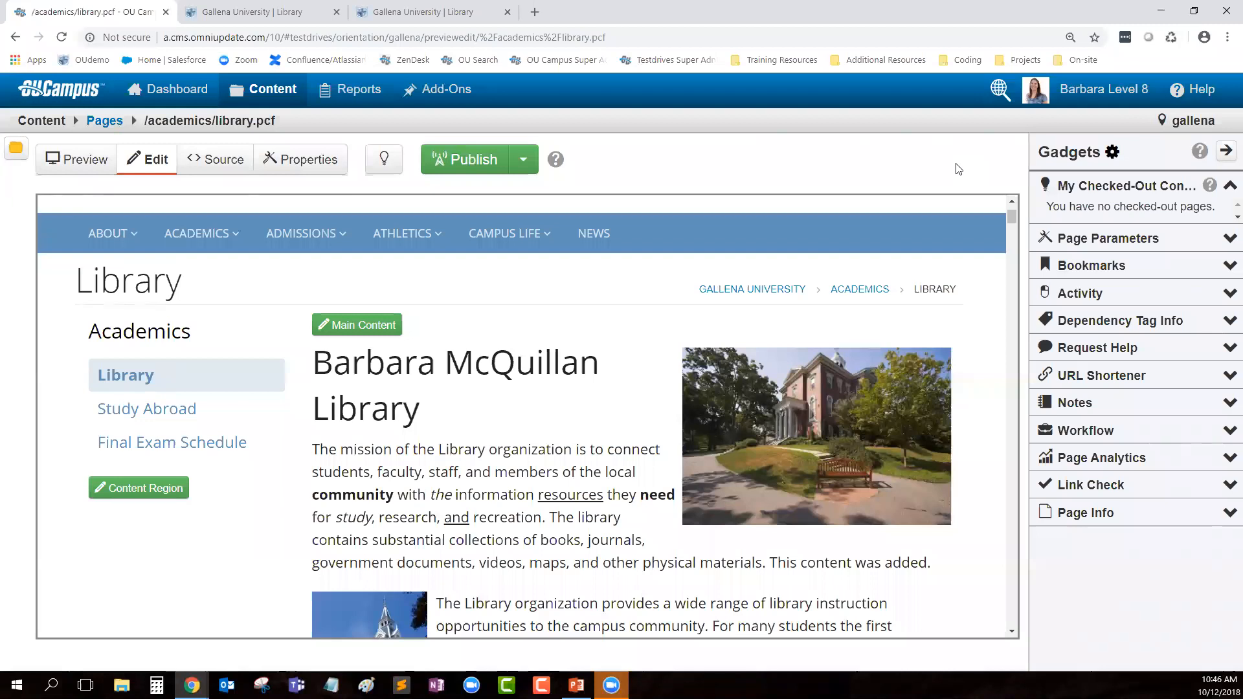
pyautogui.click(1225, 151)
pyautogui.scroll(2, 679, 368)
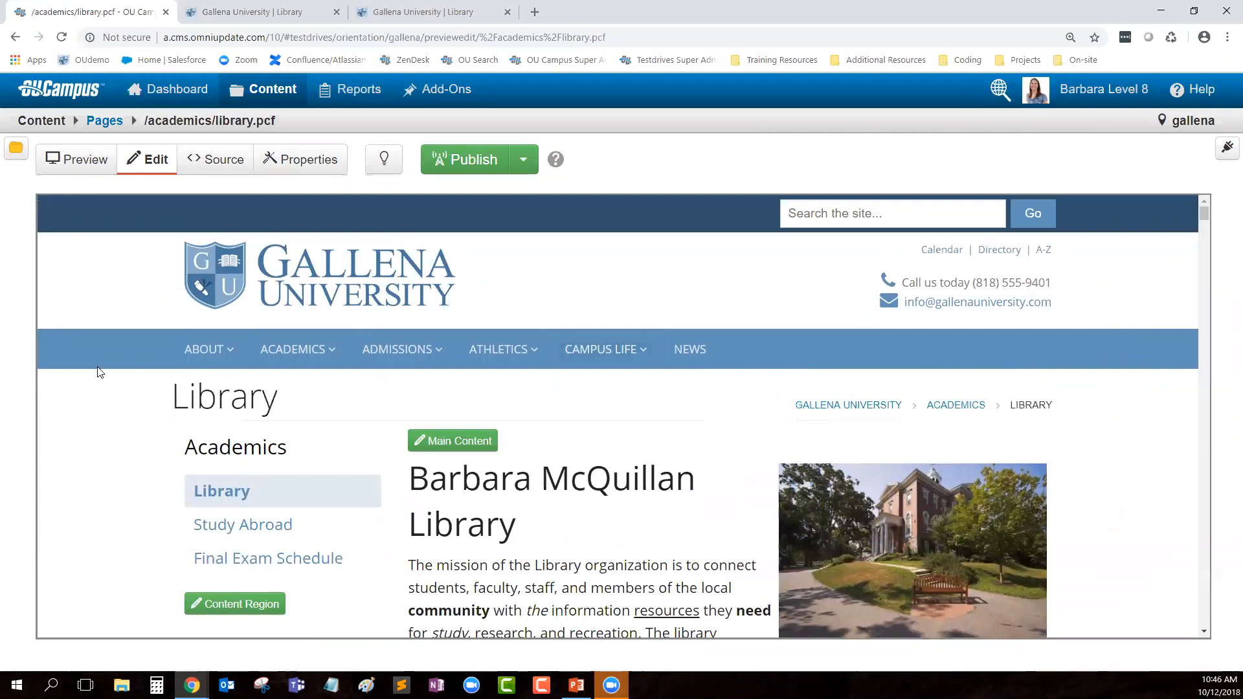
pyautogui.scroll(-1, 567, 546)
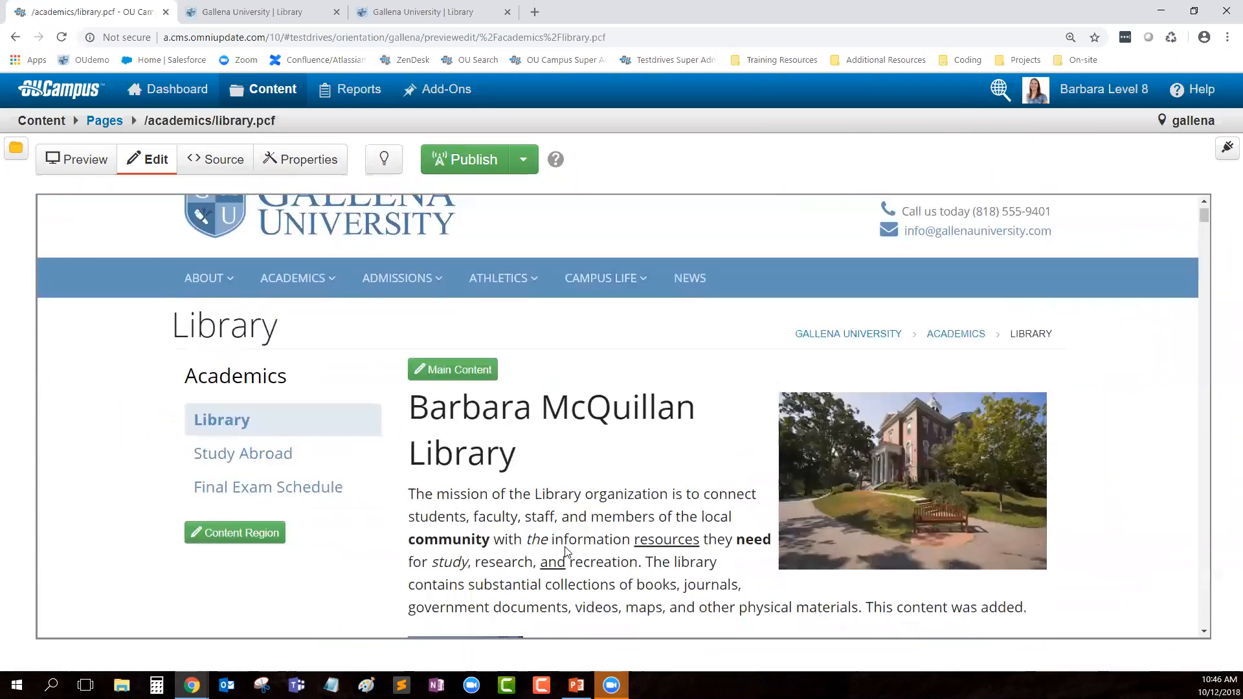
pyautogui.scroll(-2, 427, 335)
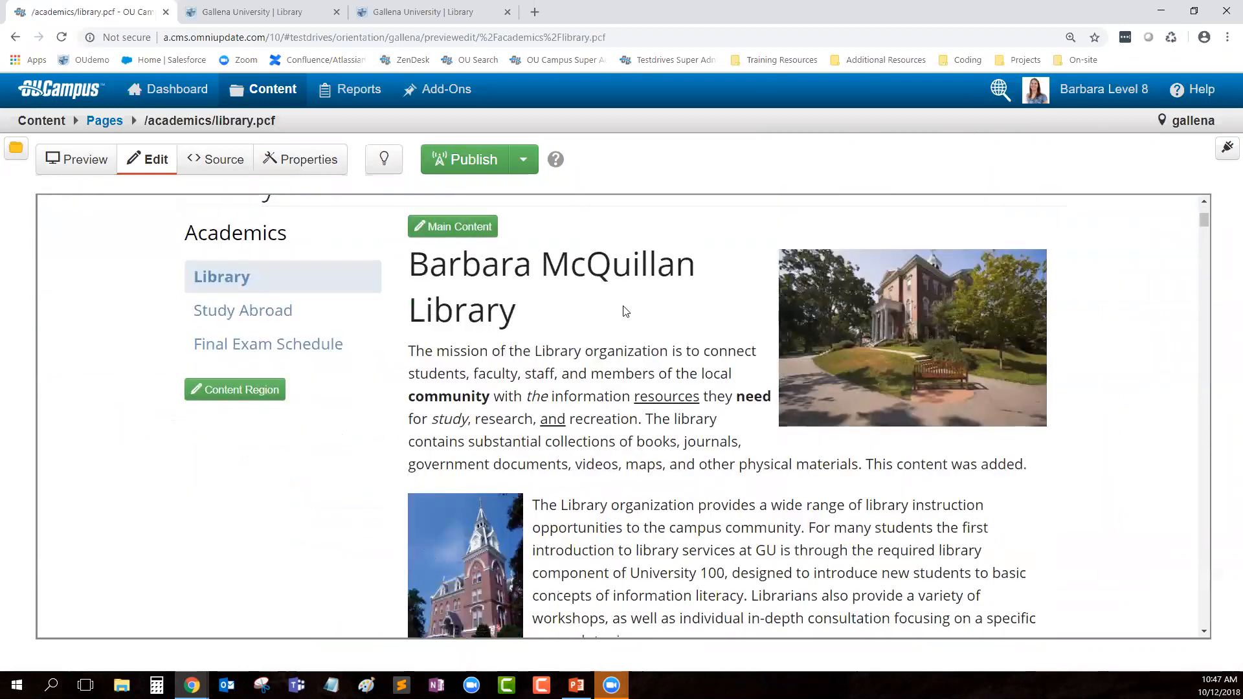
# Step: Open and close the left content region editor unchanged, then highlight the heading and breadcrumb text
pyautogui.click(217, 396)
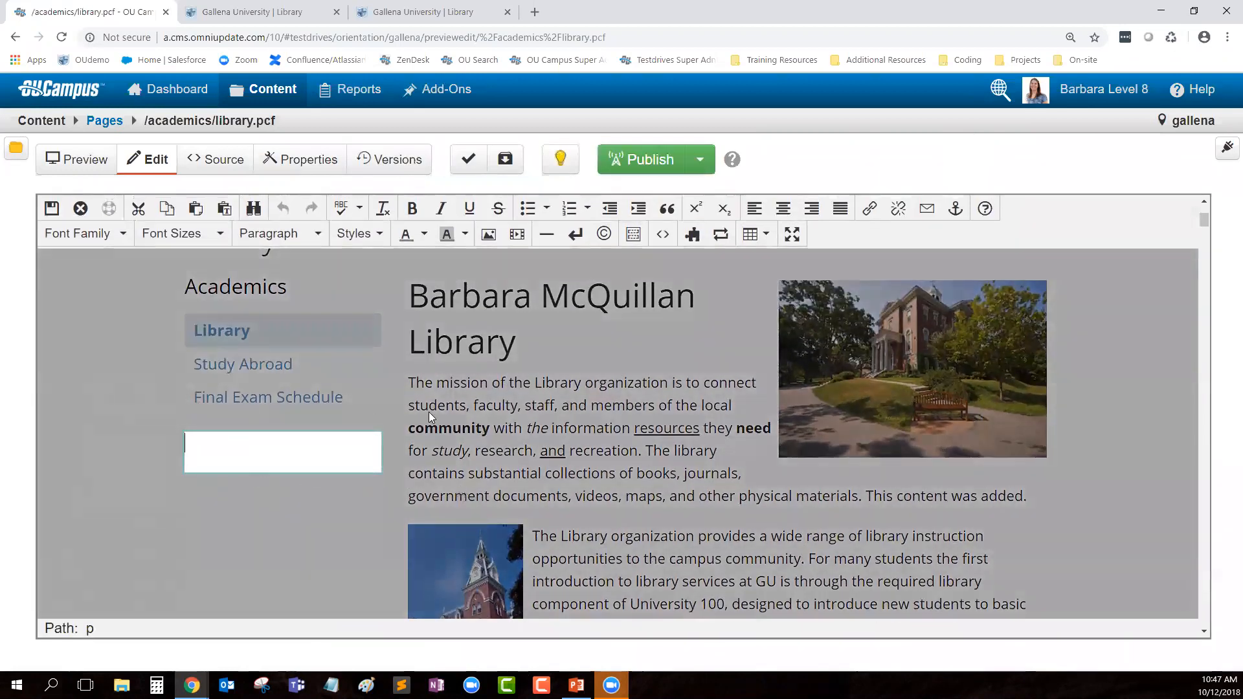
pyautogui.click(80, 208)
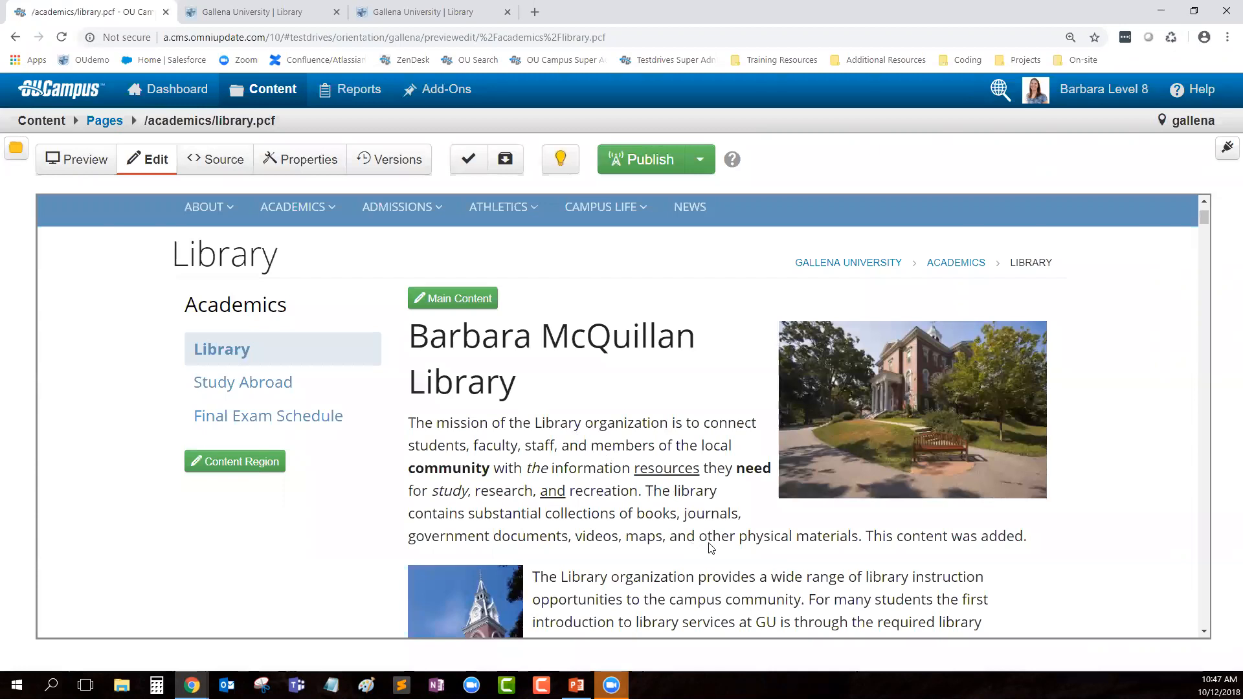
pyautogui.scroll(2, 582, 477)
pyautogui.moveTo(172, 397); pyautogui.dragTo(285, 405)
pyautogui.click(285, 404)
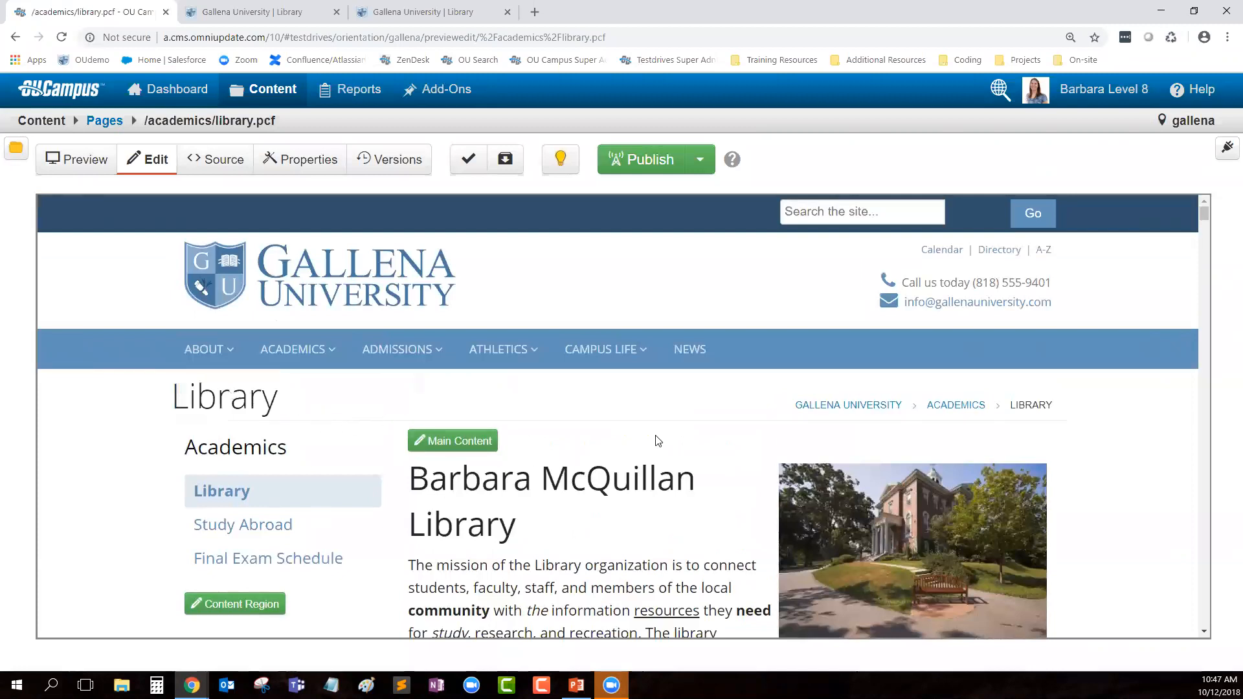
pyautogui.moveTo(1057, 403)
pyautogui.mouseDown()
pyautogui.moveTo(1027, 406)
pyautogui.moveTo(1040, 407)
pyautogui.mouseUp()
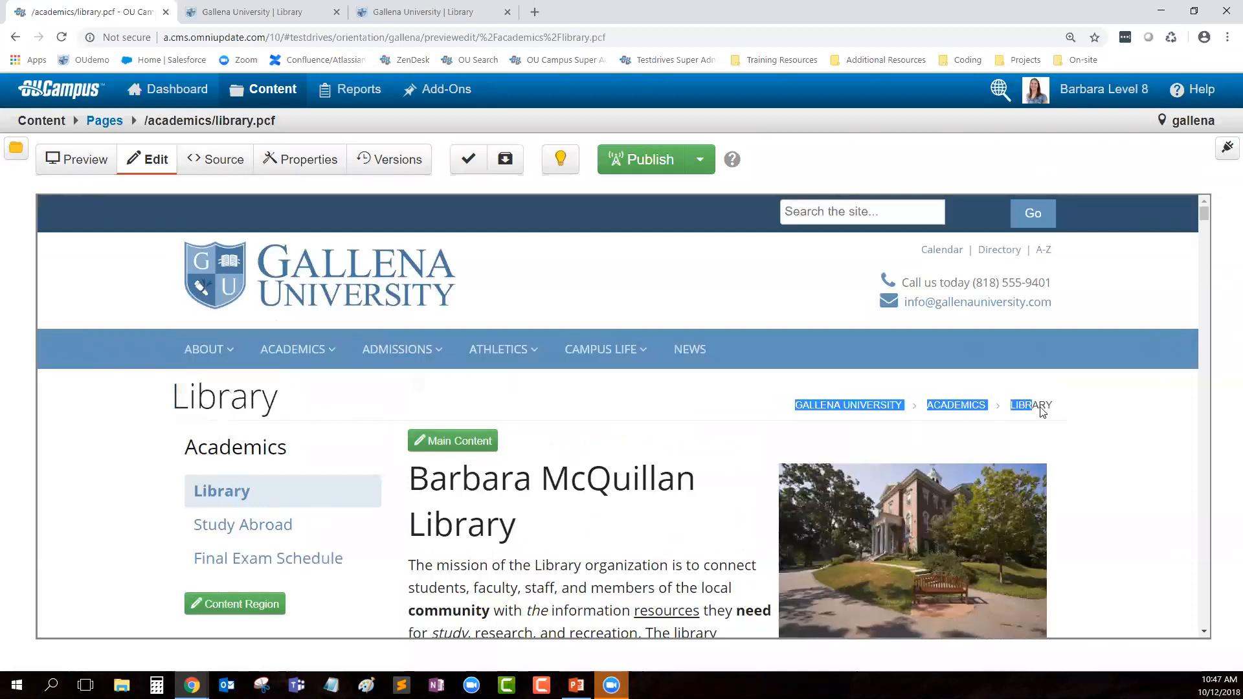
pyautogui.click(753, 495)
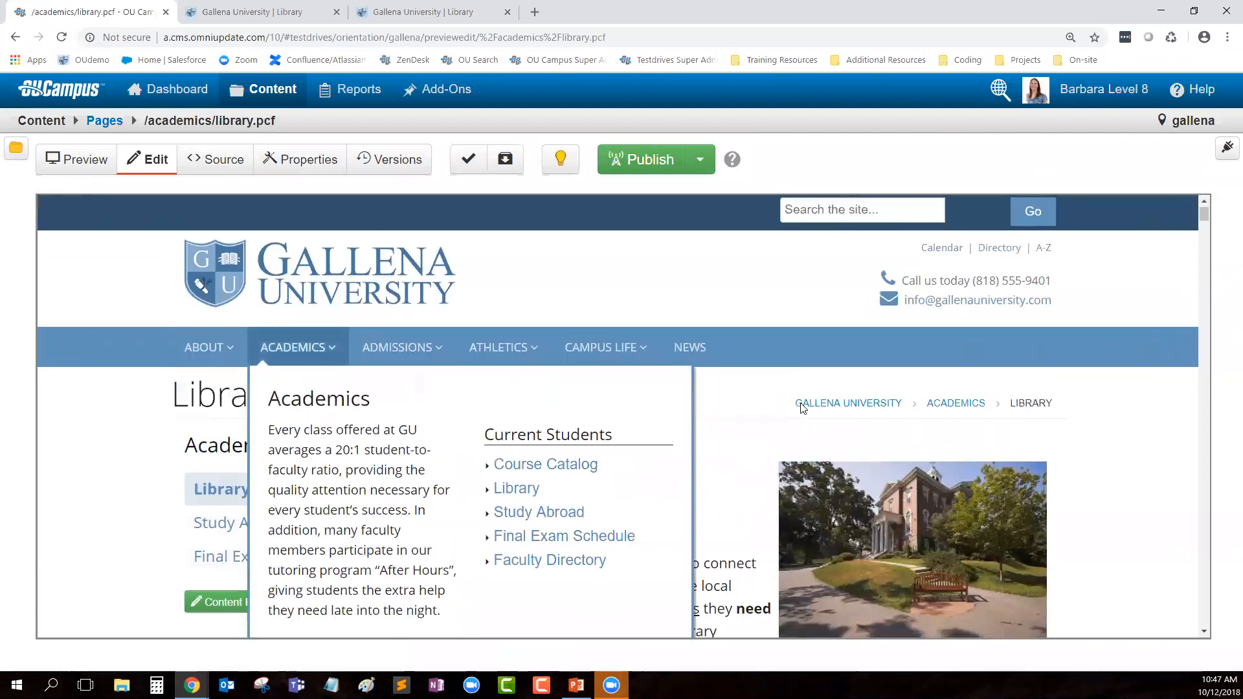
pyautogui.scroll(-10, 779, 410)
pyautogui.scroll(-15, 780, 409)
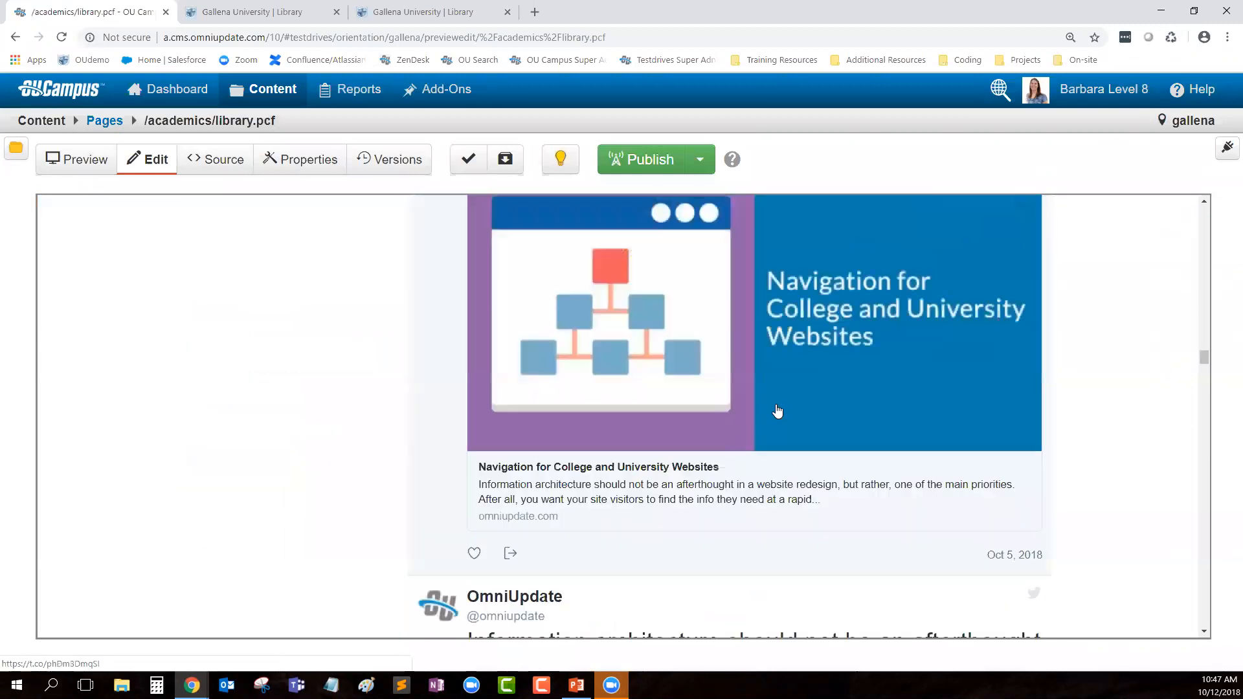
pyautogui.moveTo(1202, 378); pyautogui.dragTo(1198, 634)
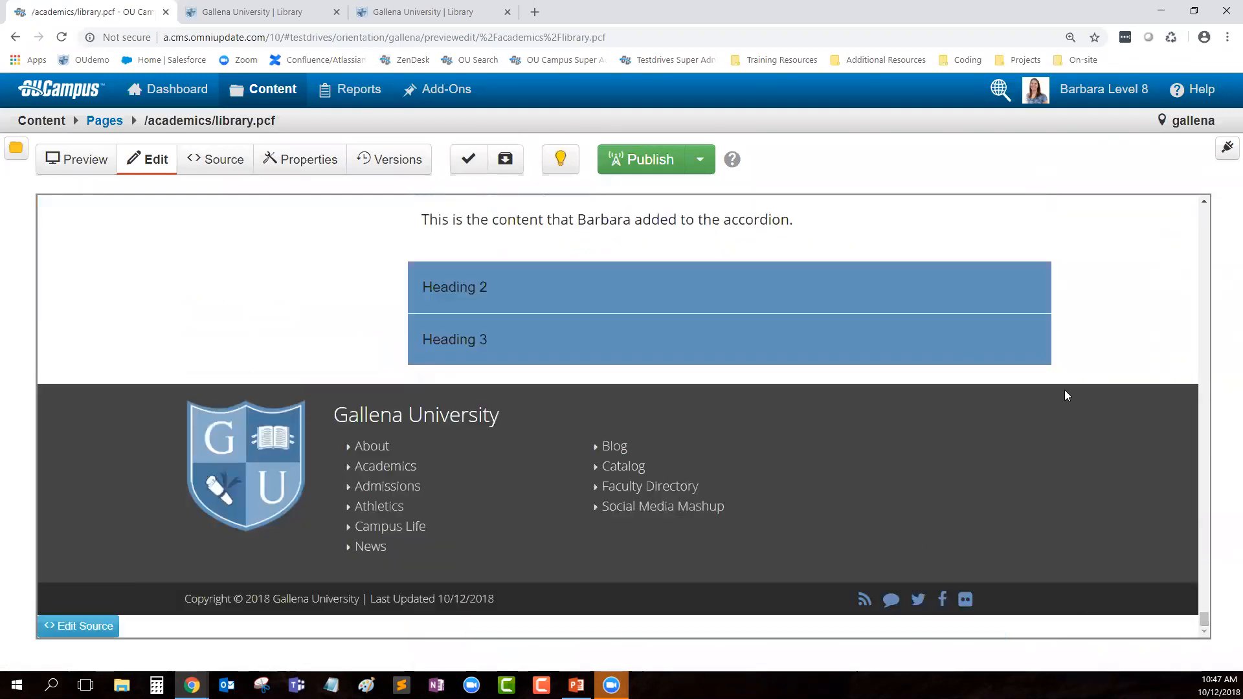
pyautogui.scroll(5, 1074, 394)
pyautogui.scroll(5, 1084, 395)
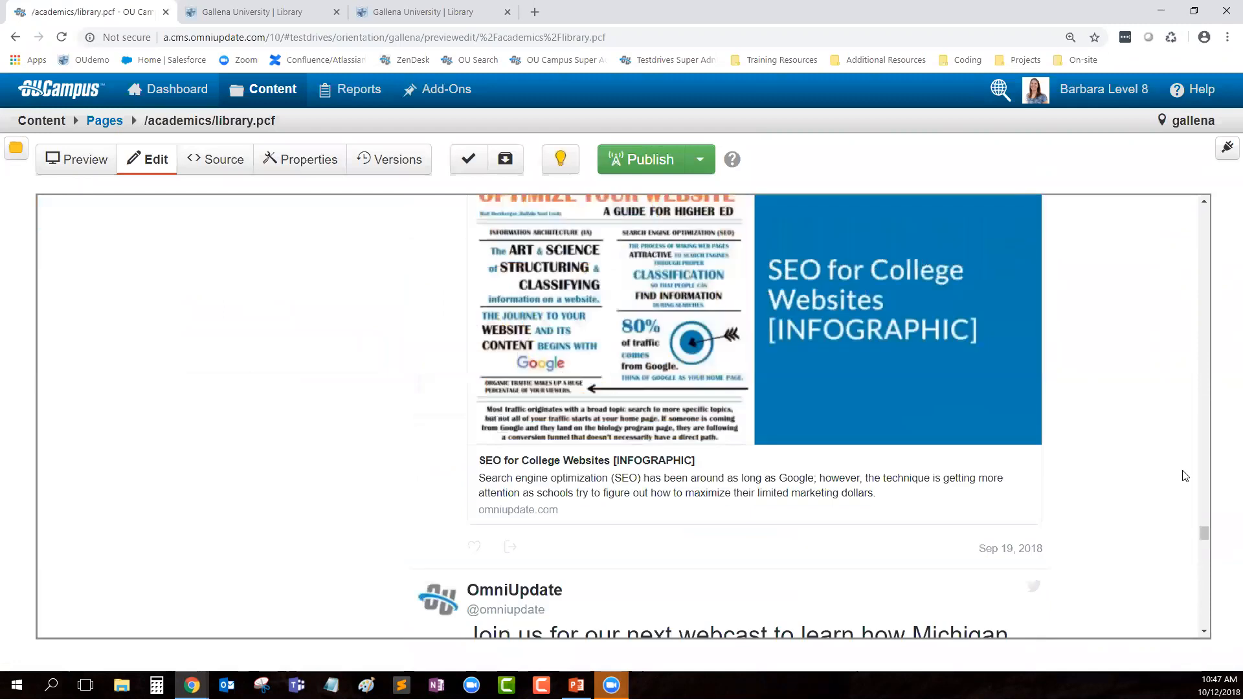
pyautogui.moveTo(1204, 531); pyautogui.dragTo(1204, 206)
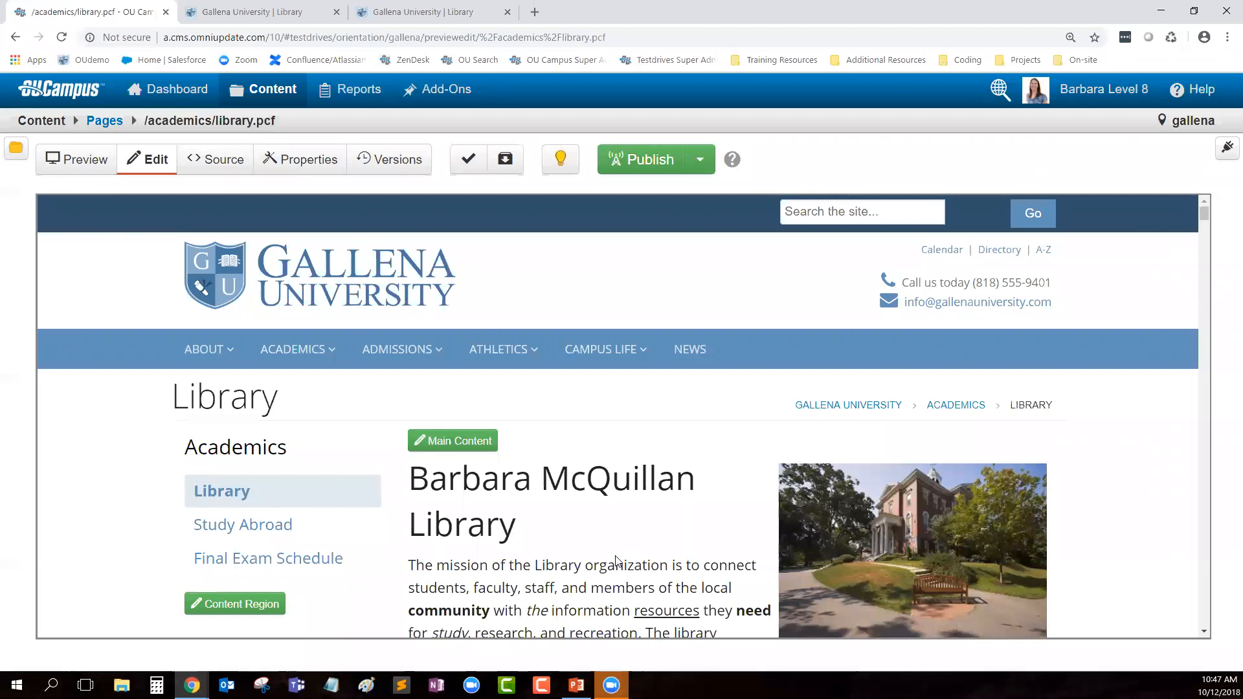
pyautogui.moveTo(288, 402); pyautogui.dragTo(231, 401)
pyautogui.click(277, 406)
pyautogui.doubleClick(277, 405)
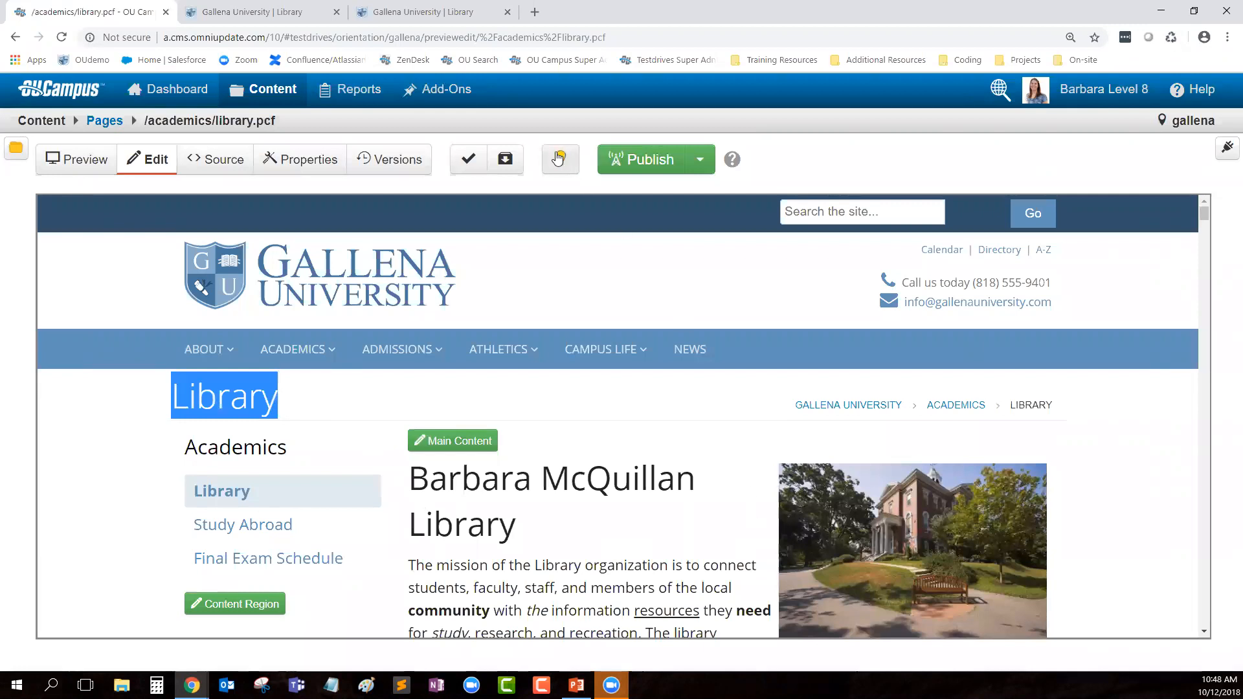
pyautogui.click(300, 160)
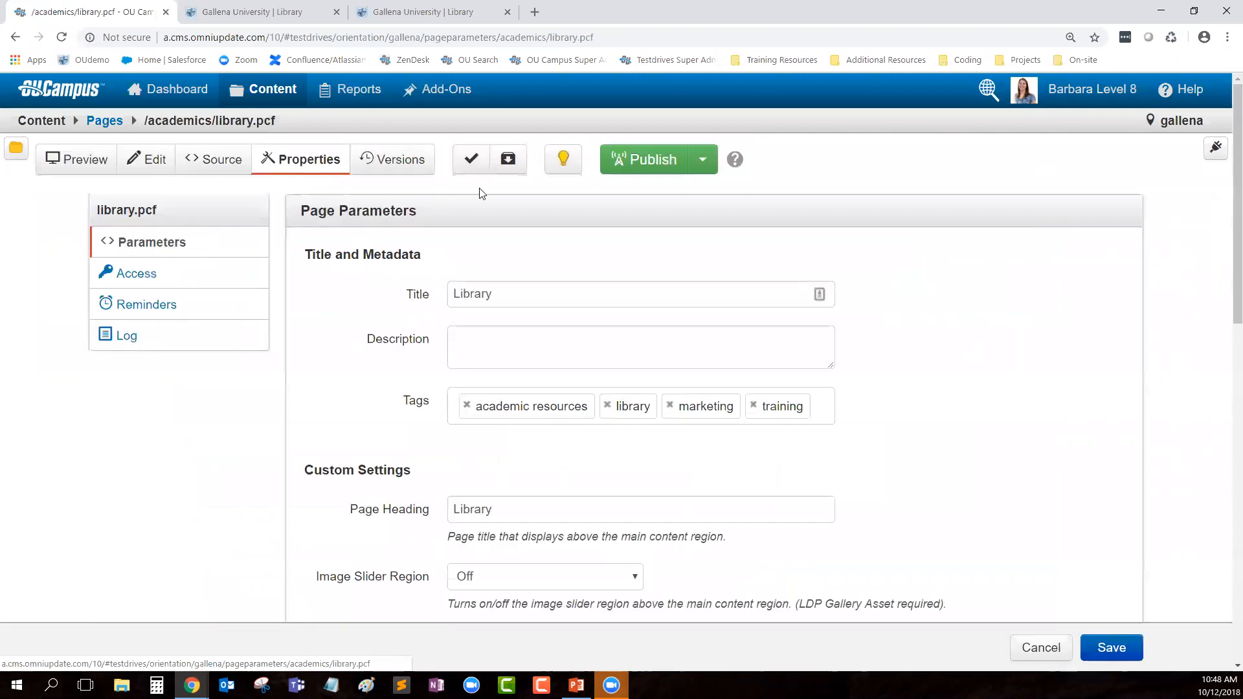
# Step: Check library.pcf in and back out, then review its Title, Description and Tags fields down to Page Heading
pyautogui.click(562, 165)
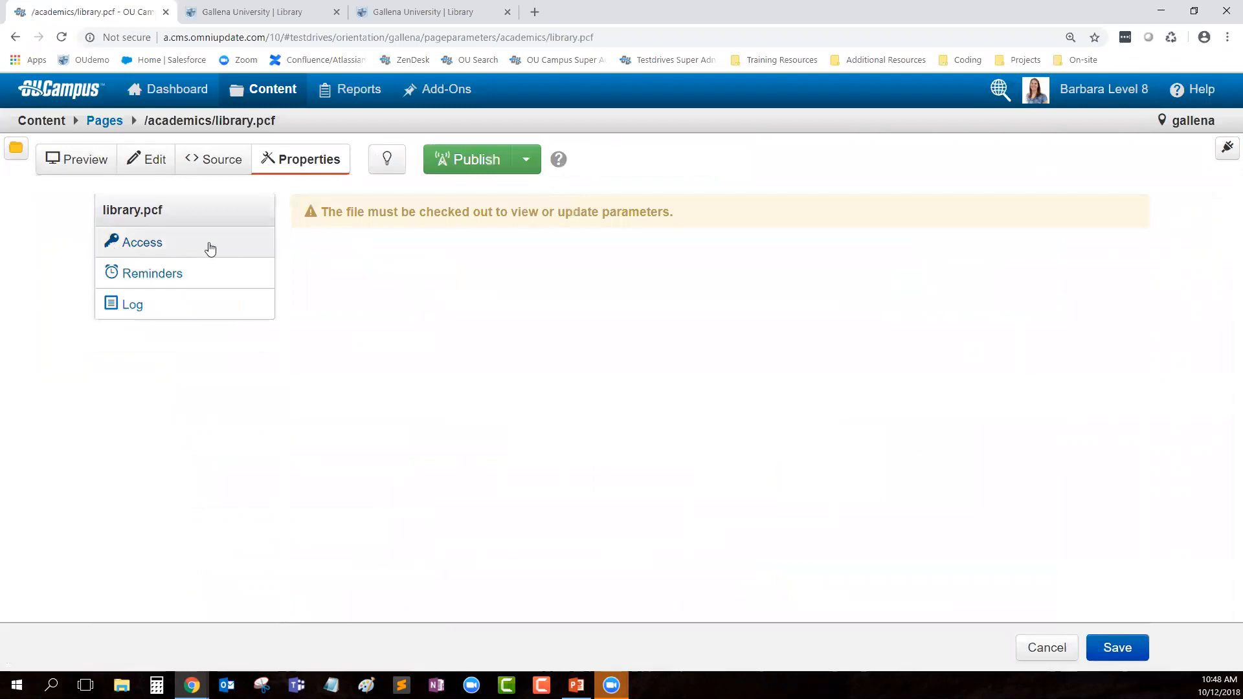
pyautogui.click(387, 160)
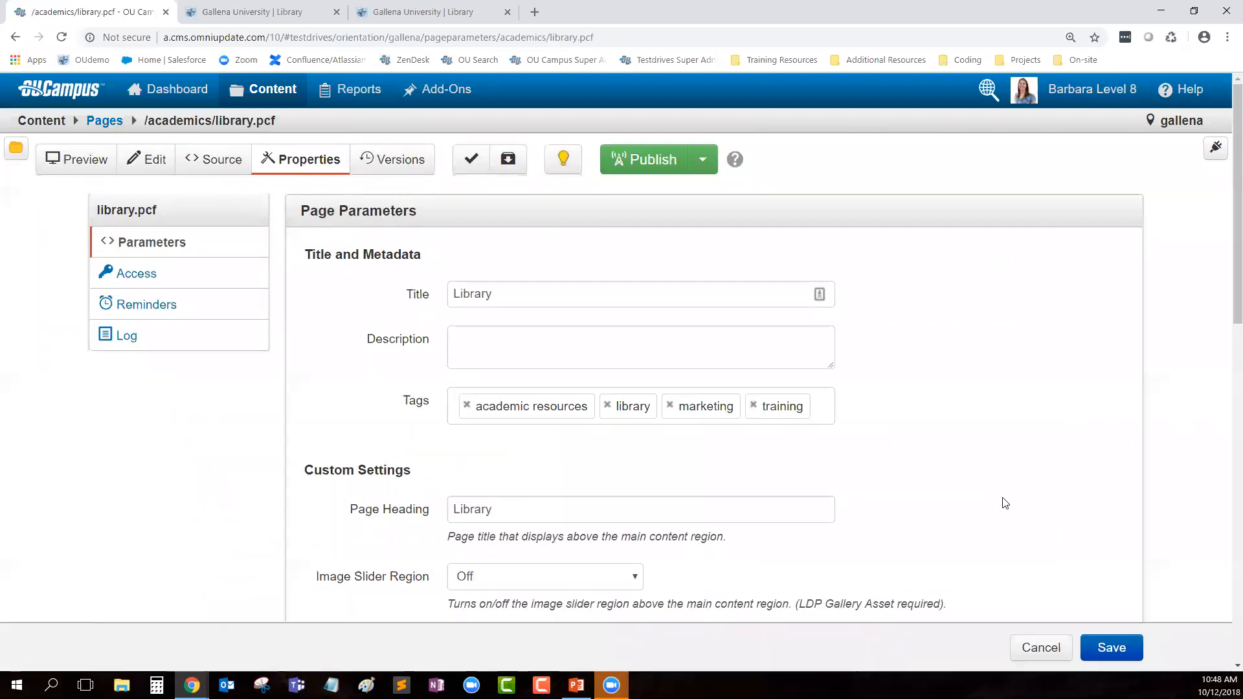
pyautogui.moveTo(305, 261); pyautogui.dragTo(427, 264)
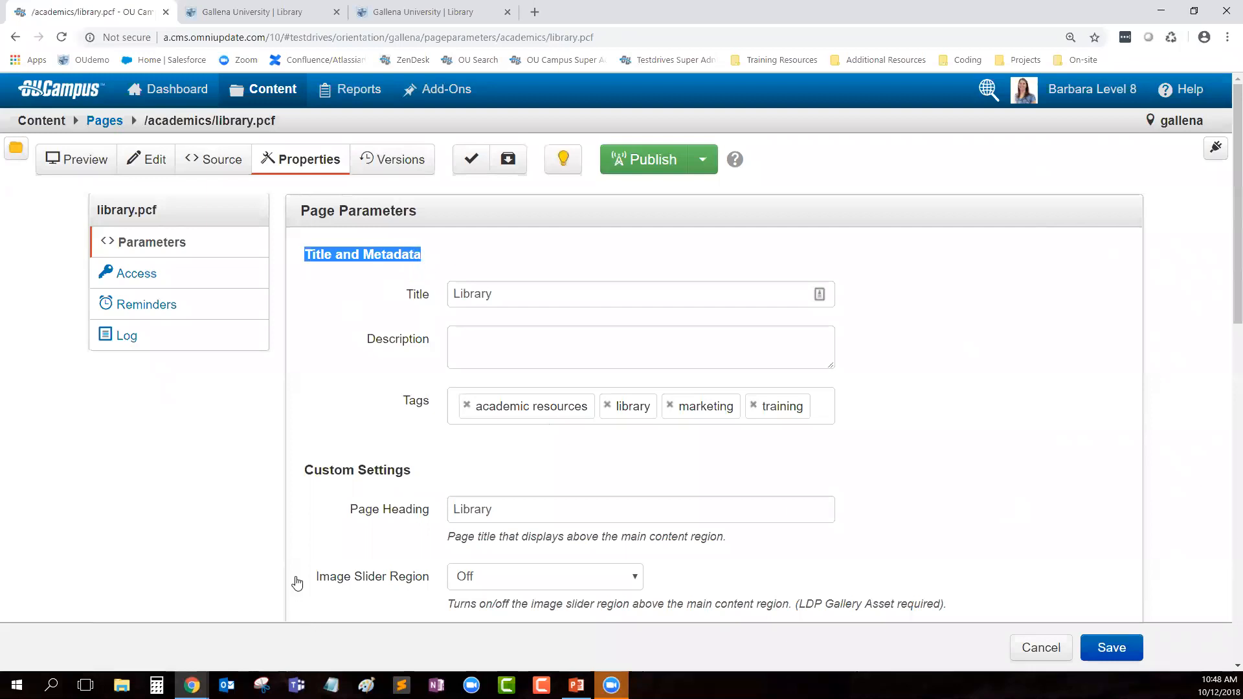
pyautogui.click(523, 289)
pyautogui.click(522, 337)
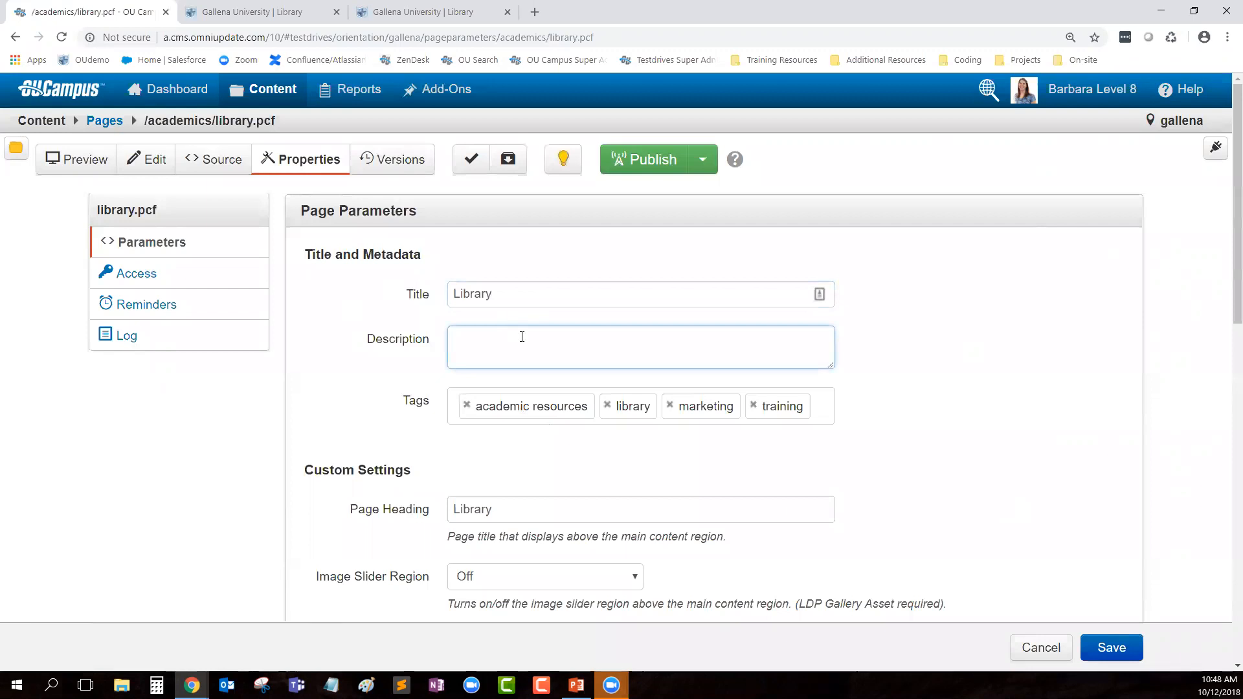
pyautogui.doubleClick(416, 401)
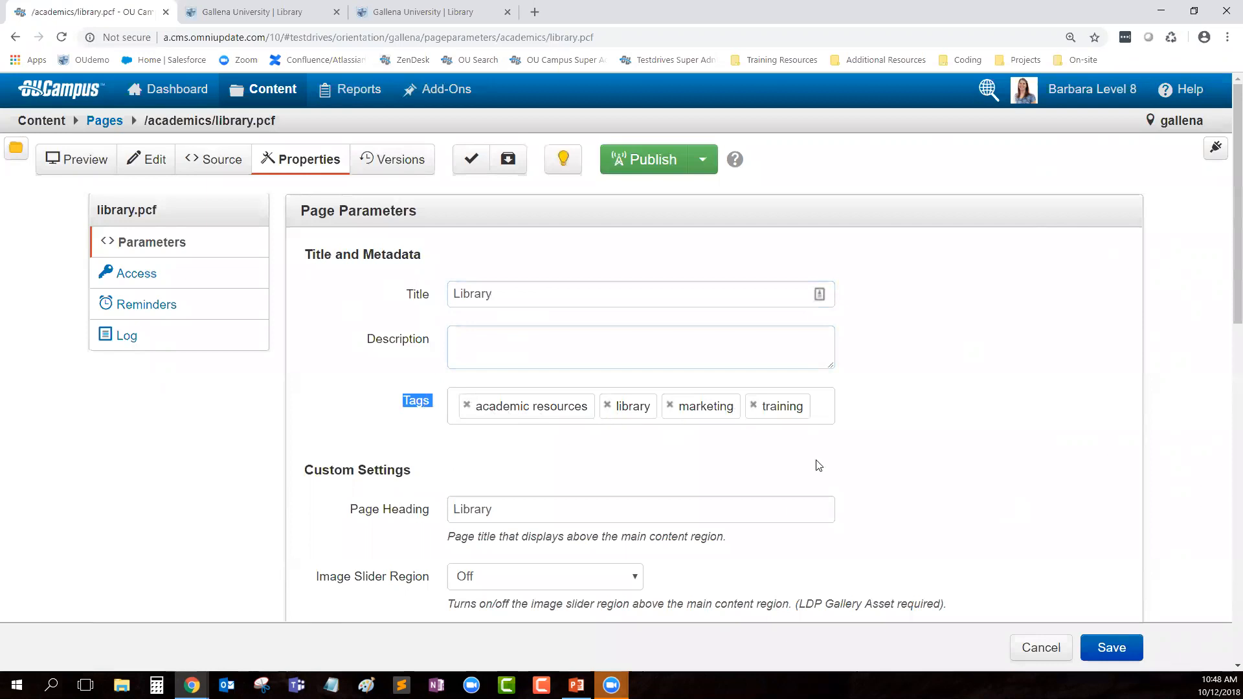
pyautogui.click(397, 491)
pyautogui.scroll(-2, 397, 491)
pyautogui.moveTo(343, 369); pyautogui.dragTo(431, 375)
pyautogui.click(505, 371)
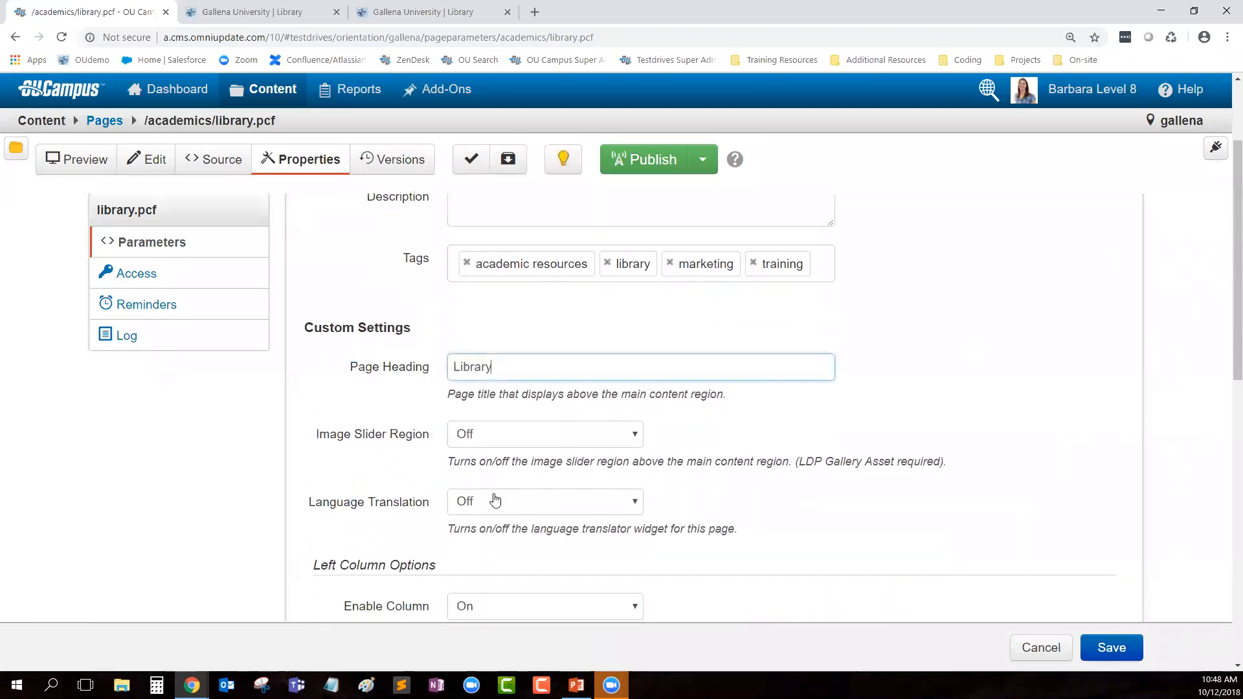
# Step: Put the person's full name before 'Library' in the Page Heading and save the parameters
pyautogui.click(456, 377)
pyautogui.write('Barbara McQuillan')
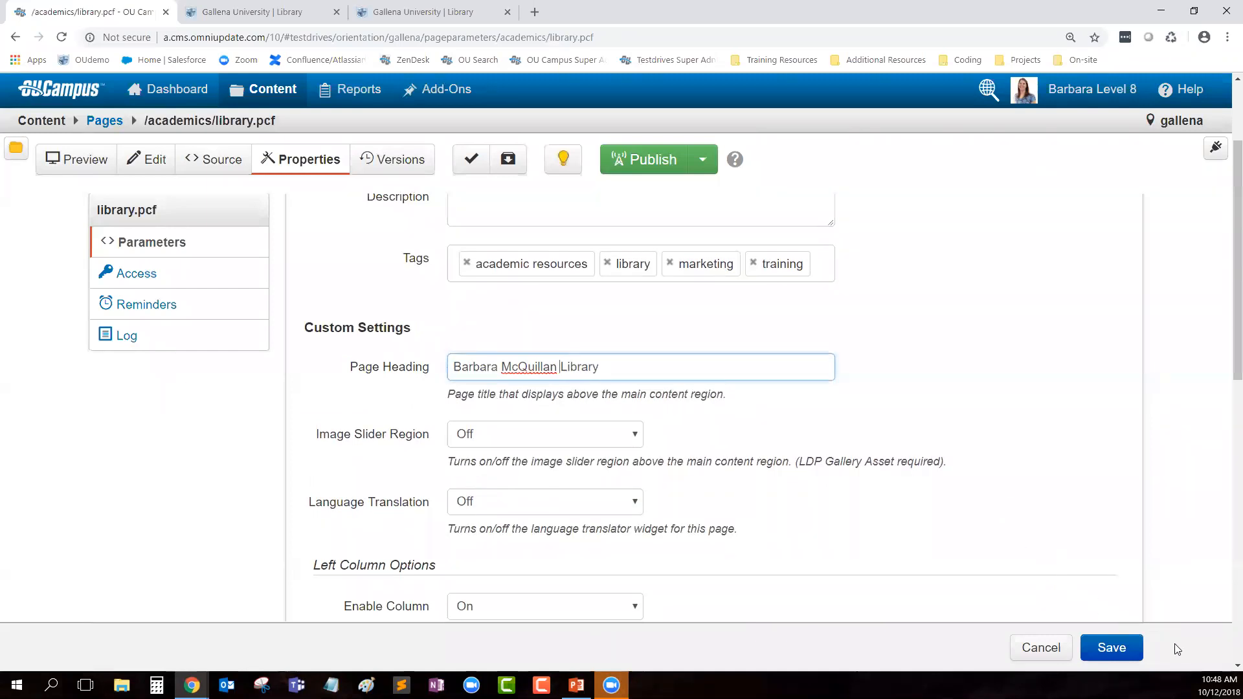
pyautogui.click(1110, 647)
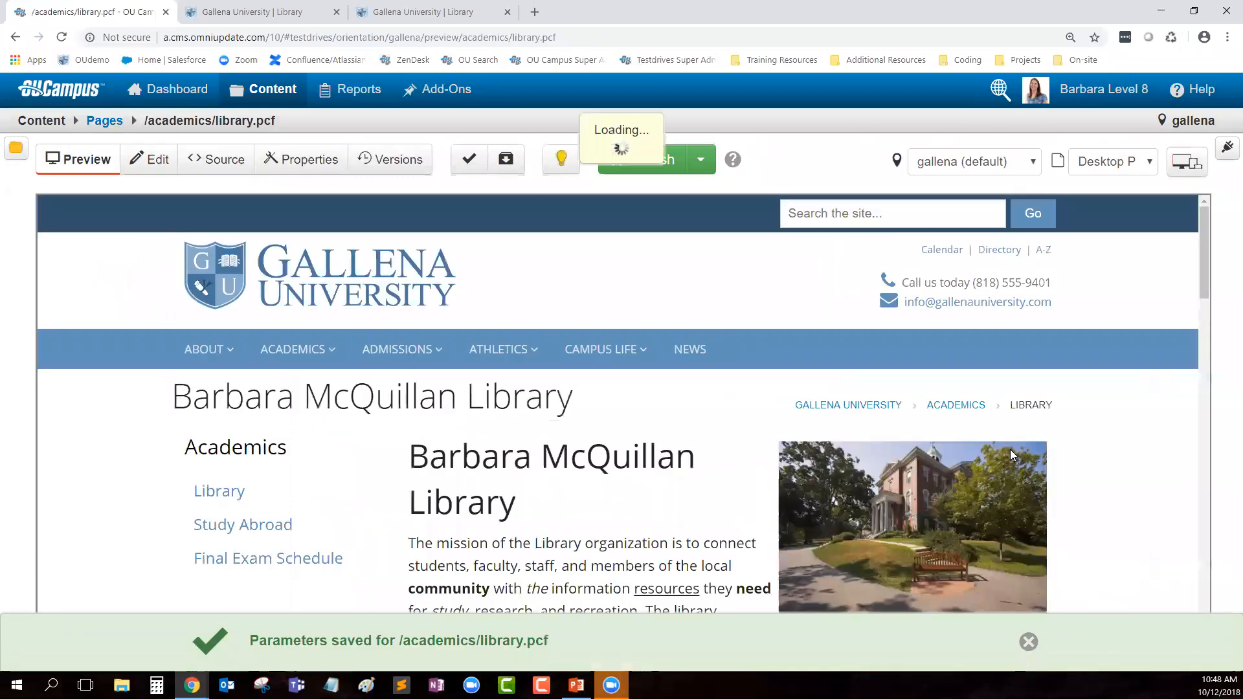
pyautogui.moveTo(171, 397); pyautogui.dragTo(574, 398)
pyautogui.click(614, 557)
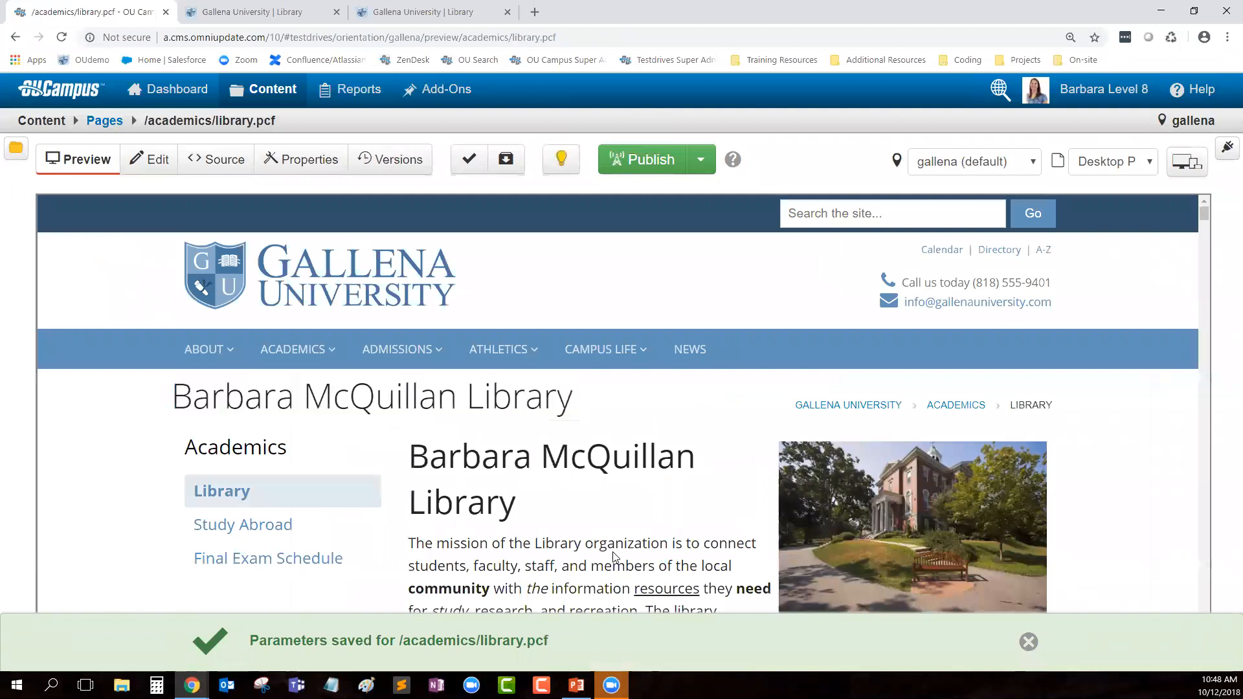
pyautogui.click(1028, 641)
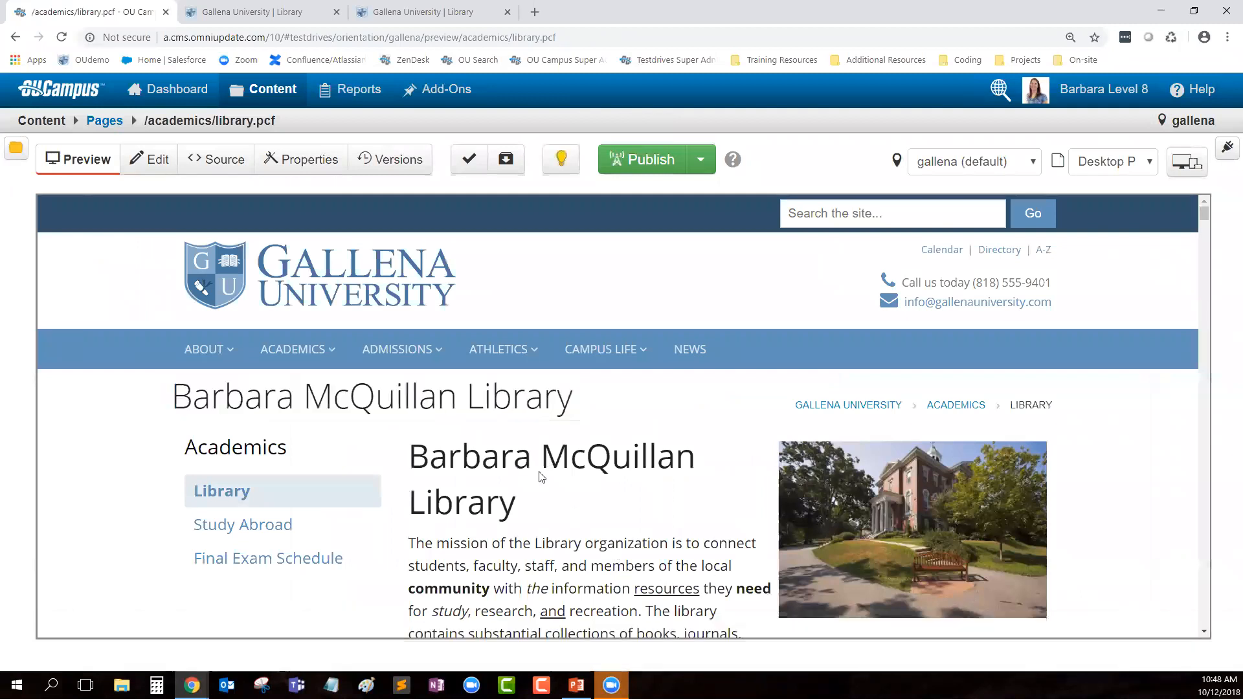
# Step: Review the library page's Left and Right Column Options in Properties, then return to the editor
pyautogui.click(304, 162)
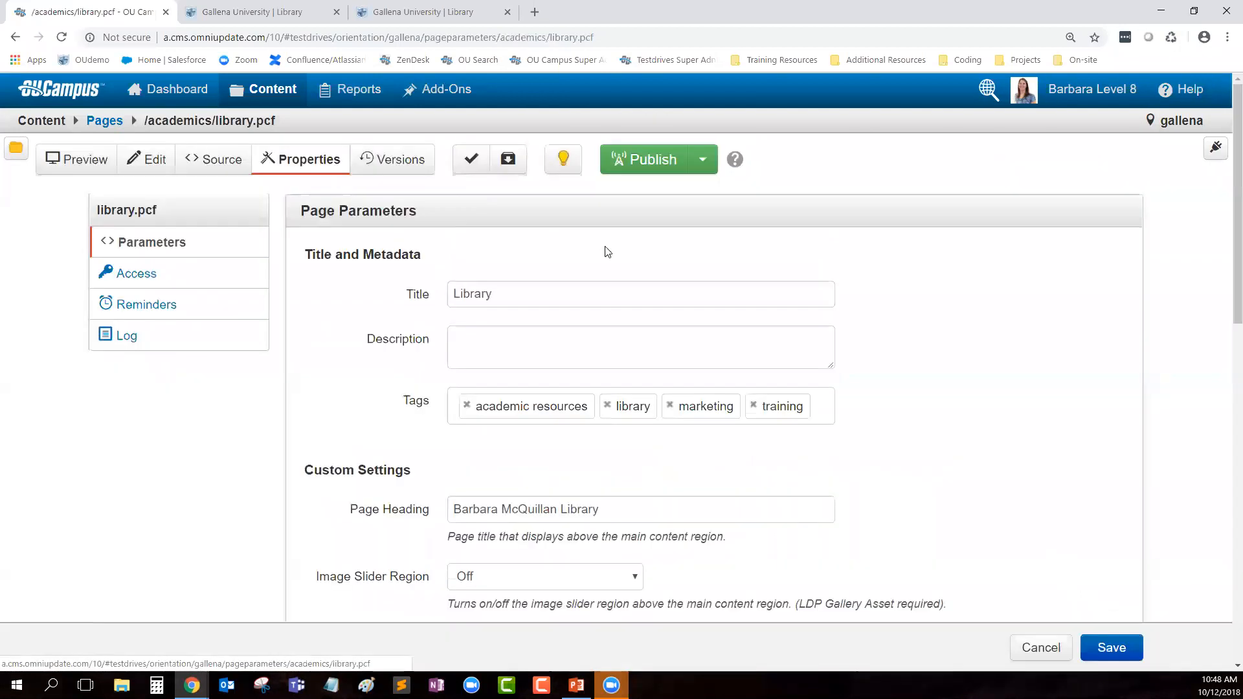
pyautogui.scroll(-4, 606, 422)
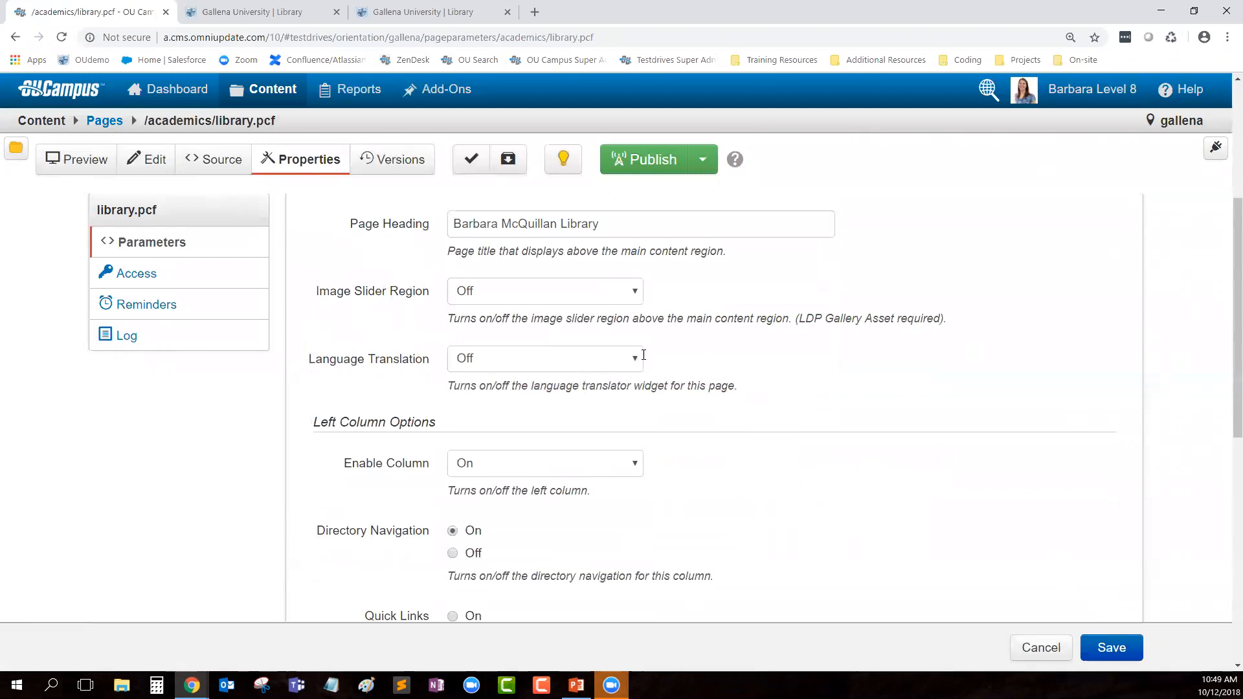
pyautogui.scroll(-2, 567, 236)
pyautogui.scroll(-3, 717, 451)
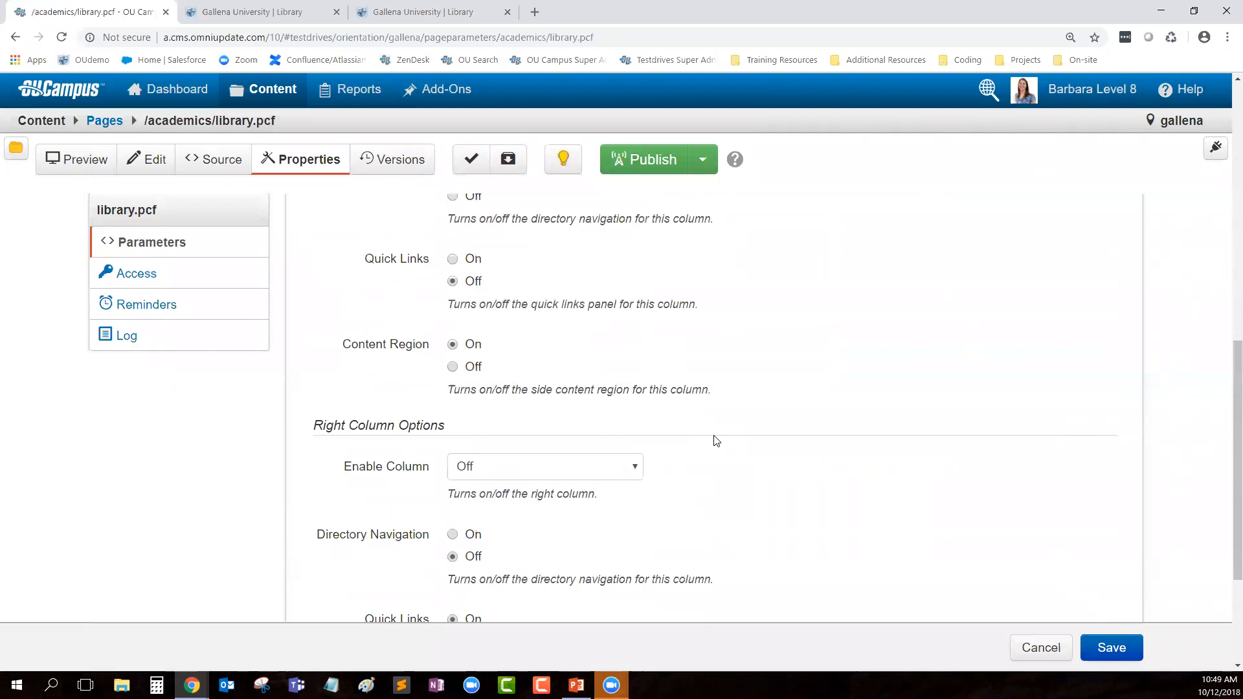
pyautogui.click(154, 161)
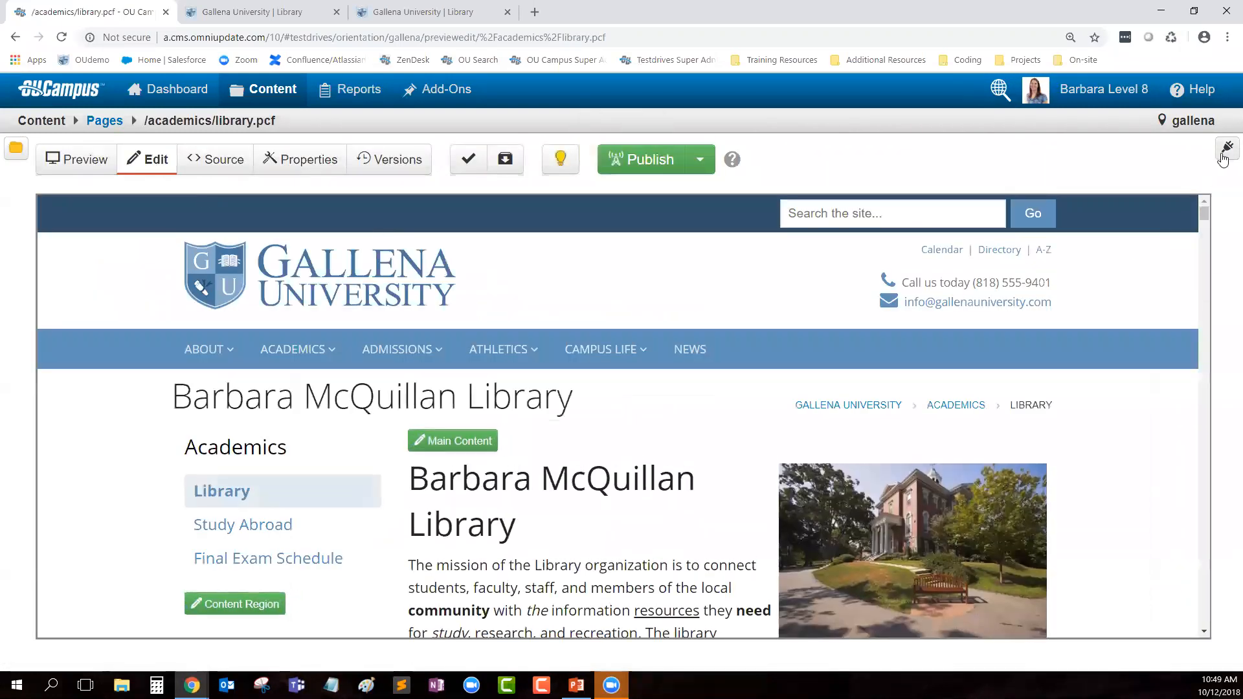
# Step: Show the gadgets sidebar with the Page Parameters gadget moved to the top and expanded
pyautogui.click(1226, 148)
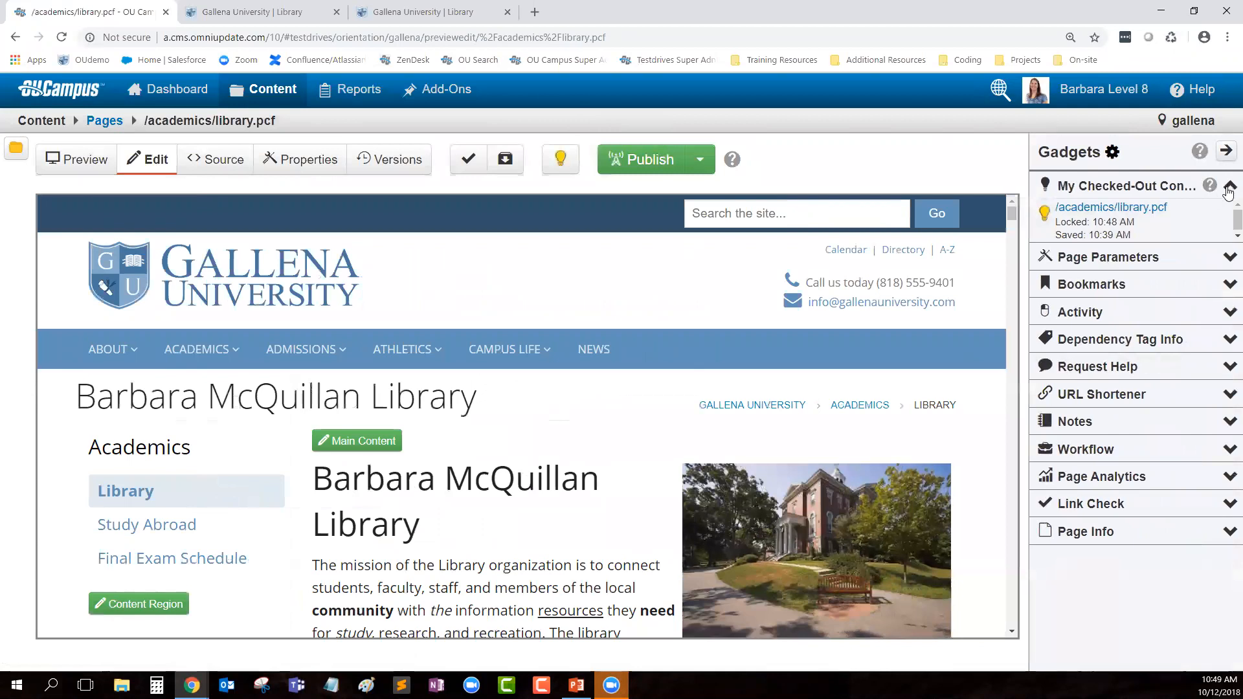
pyautogui.click(1229, 188)
pyautogui.moveTo(1066, 216); pyautogui.dragTo(1058, 183)
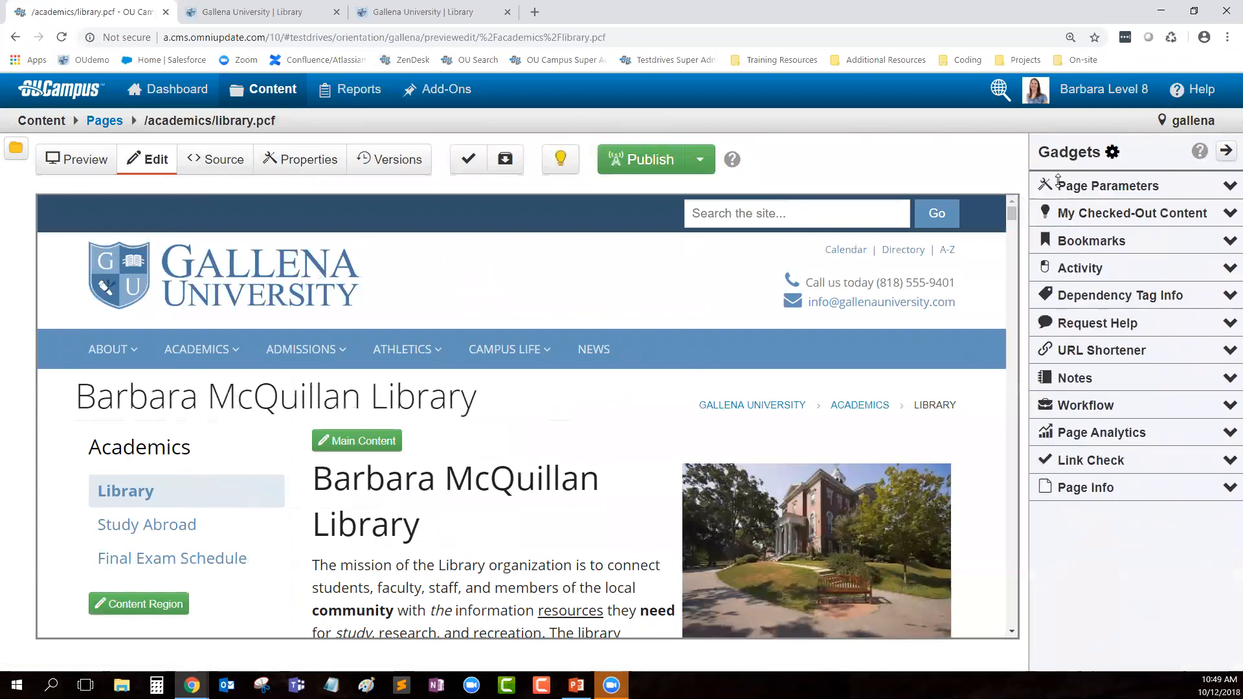
pyautogui.click(1229, 188)
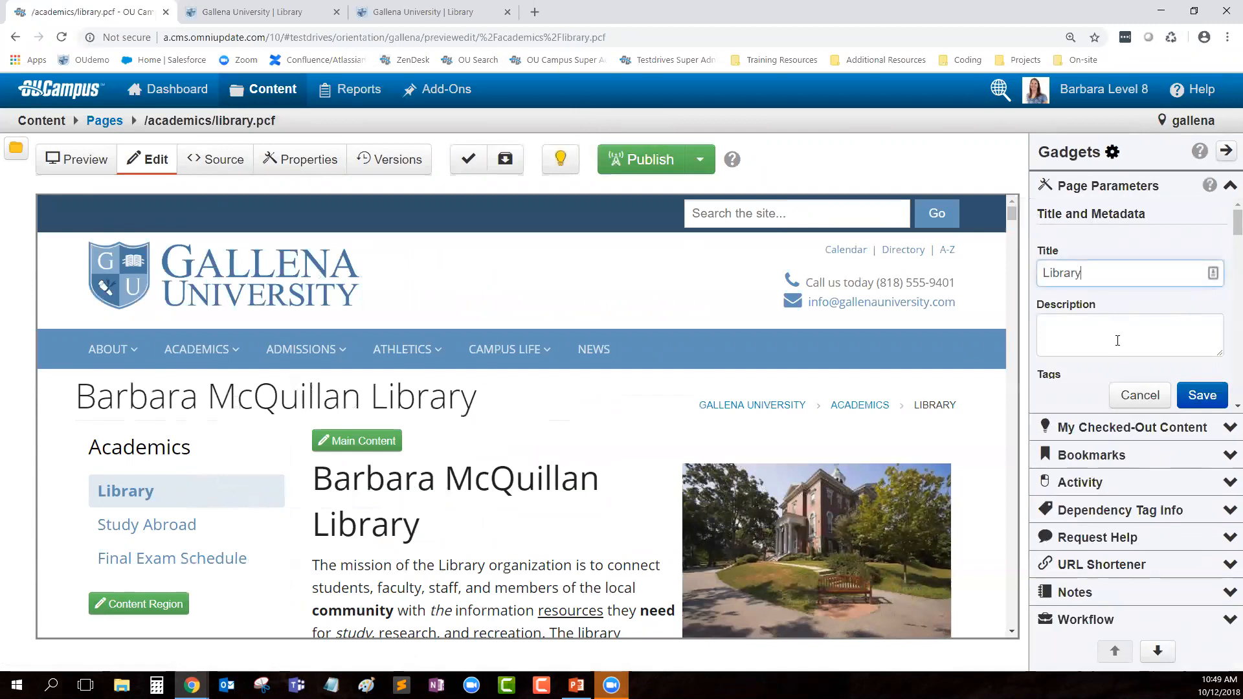
# Step: Turn on Quick Links for the left column in Page Parameters and save
pyautogui.scroll(-3, 1110, 324)
pyautogui.scroll(-5, 1100, 341)
pyautogui.scroll(2, 1068, 311)
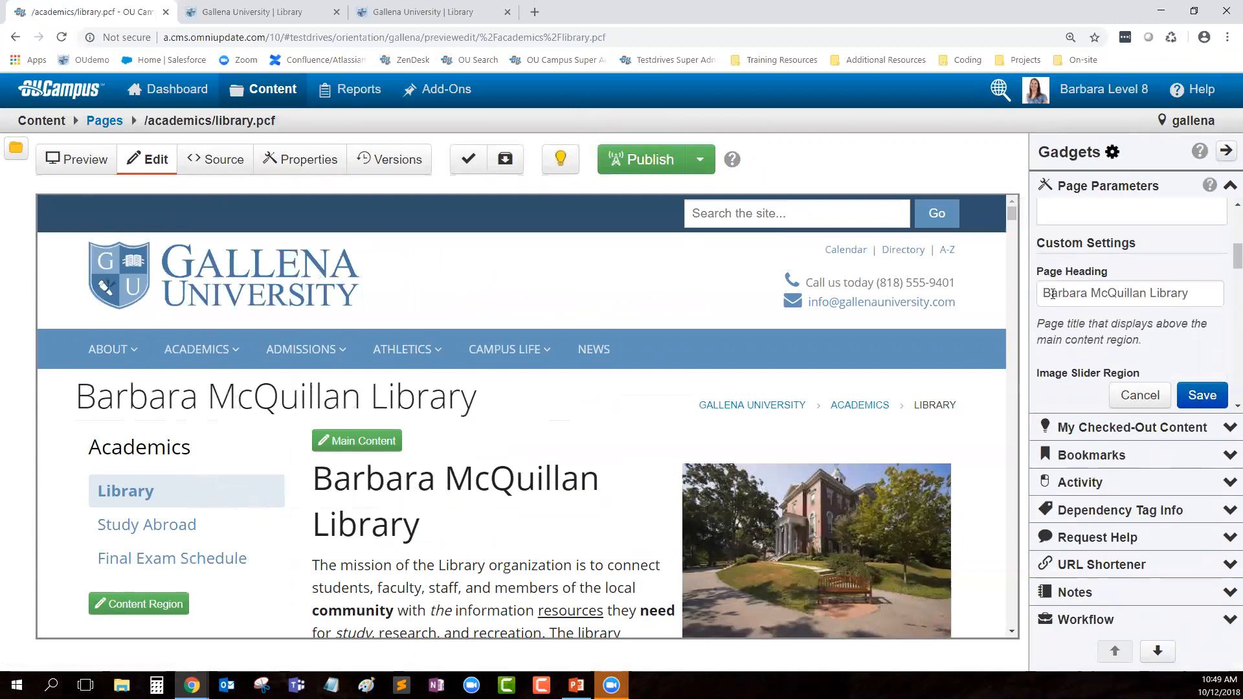
pyautogui.tripleClick(1091, 298)
pyautogui.scroll(-1, 1182, 319)
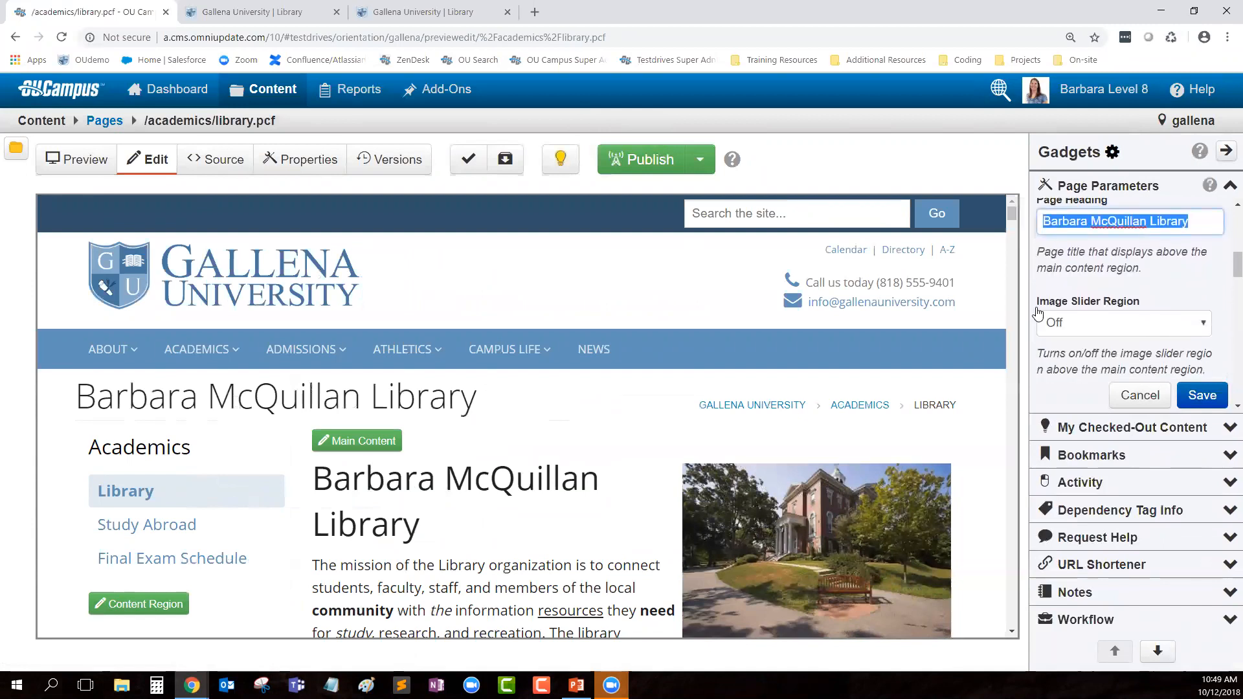
pyautogui.moveTo(1035, 301); pyautogui.dragTo(1165, 302)
pyautogui.scroll(-2, 1159, 309)
pyautogui.scroll(-3, 1158, 309)
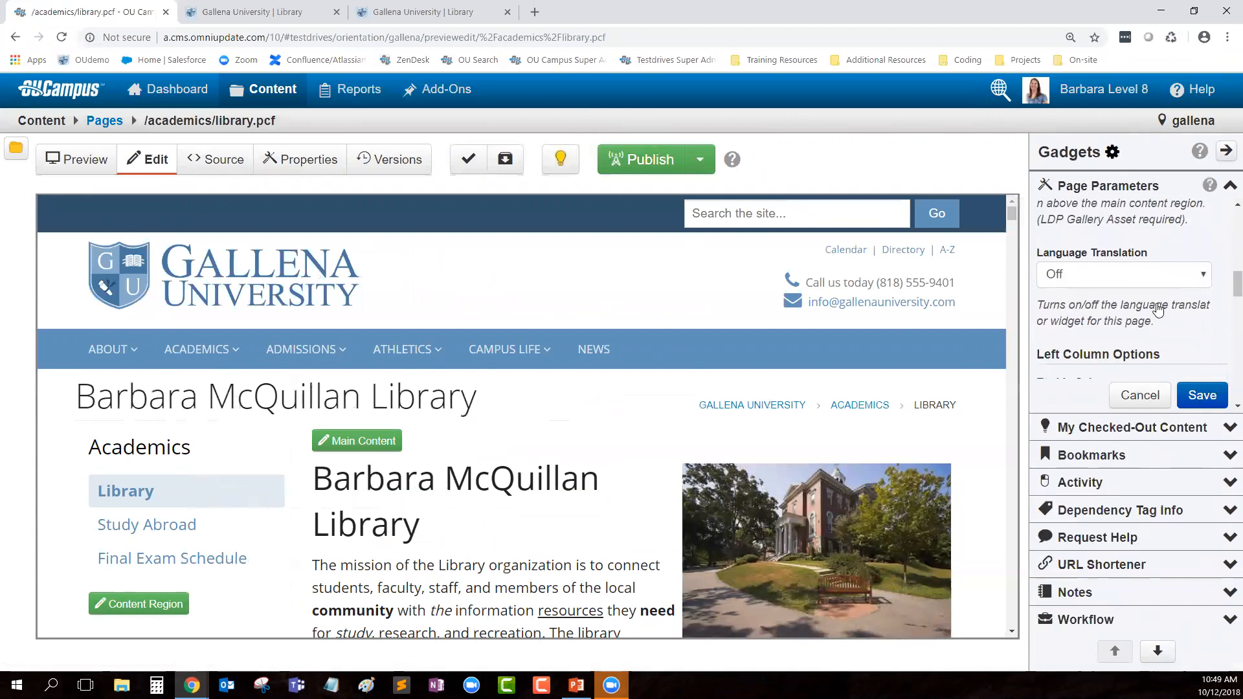
pyautogui.moveTo(1038, 235); pyautogui.dragTo(1162, 239)
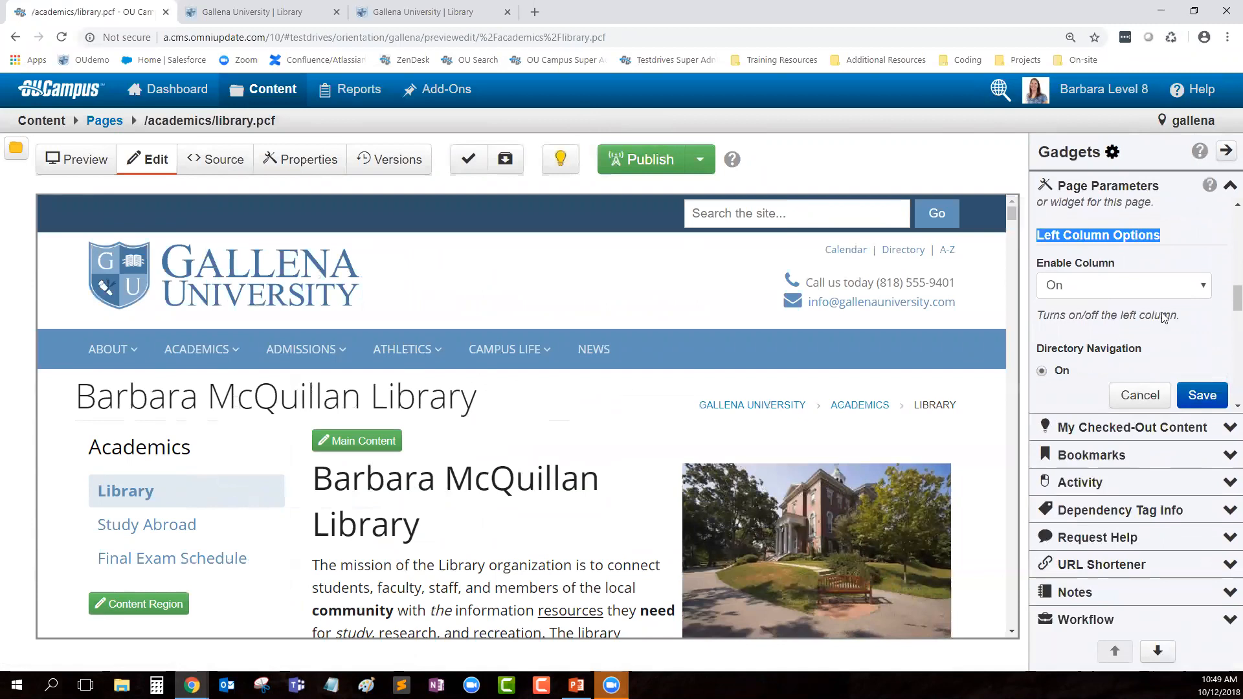
pyautogui.scroll(-2, 1159, 317)
pyautogui.scroll(2, 1158, 317)
pyautogui.click(1122, 322)
pyautogui.scroll(-3, 1101, 317)
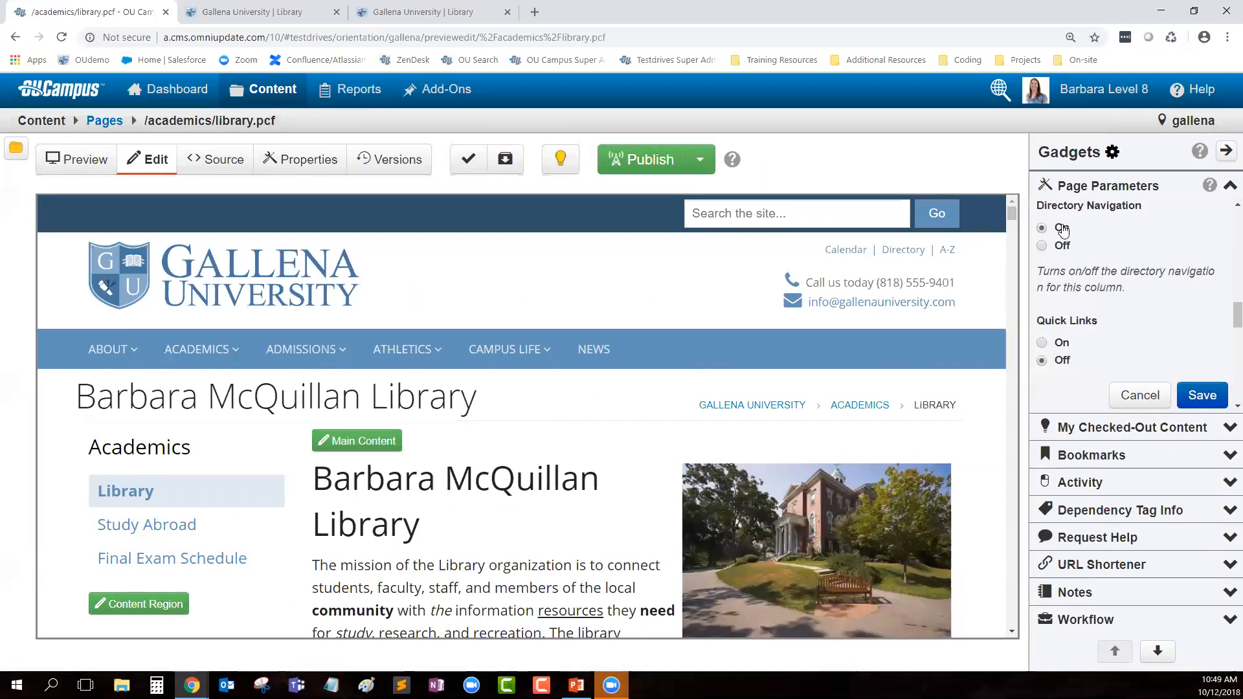
pyautogui.click(1043, 344)
pyautogui.click(1201, 396)
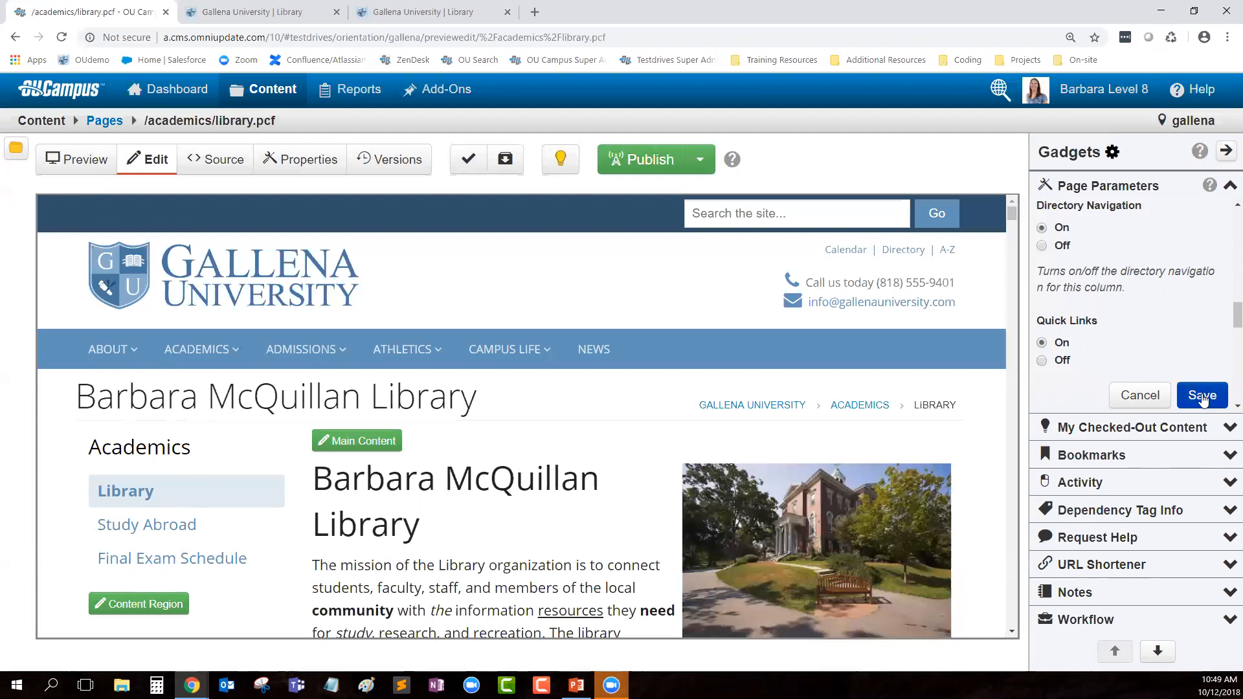
# Step: Set the right column's Enable Column option to On and save the parameters
pyautogui.scroll(-3, 123, 408)
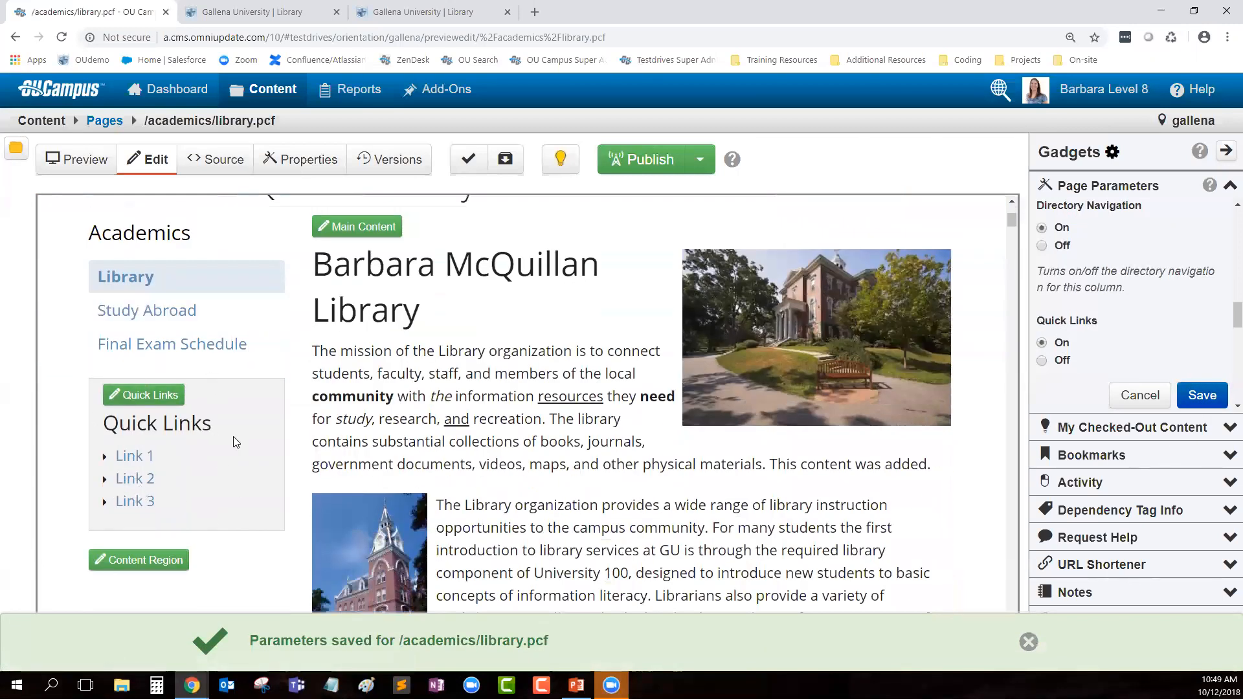
pyautogui.scroll(-5, 1133, 331)
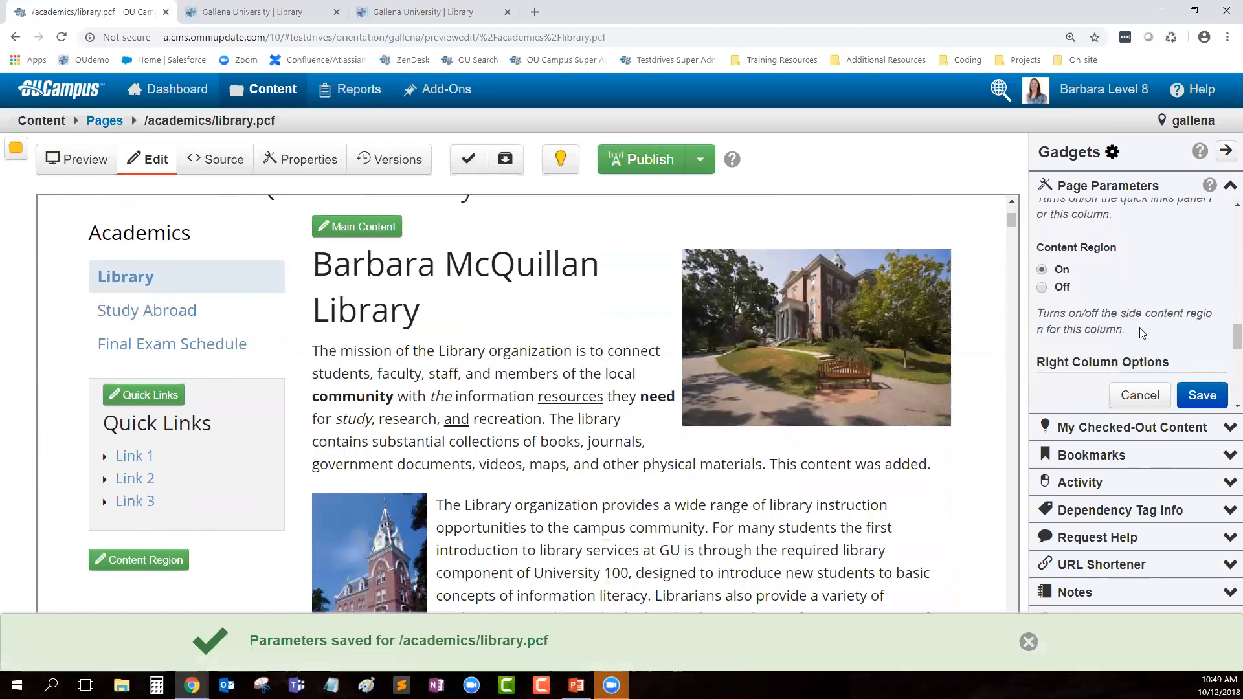
pyautogui.tripleClick(1111, 266)
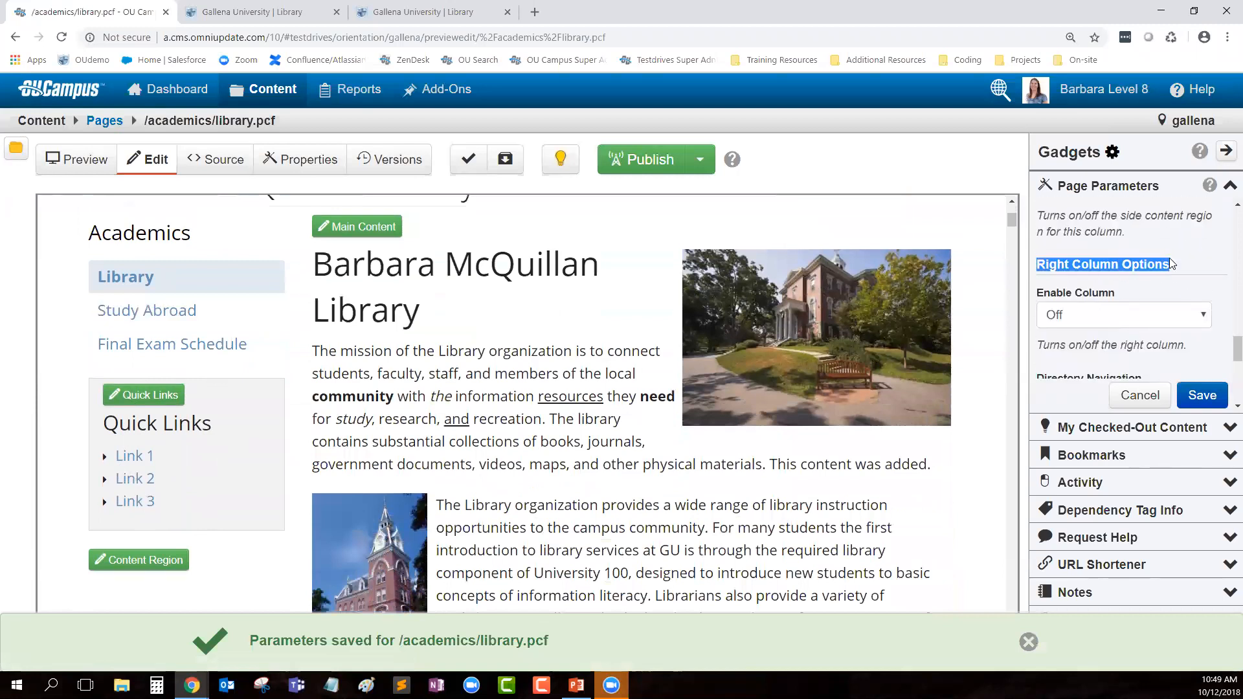
pyautogui.click(1114, 329)
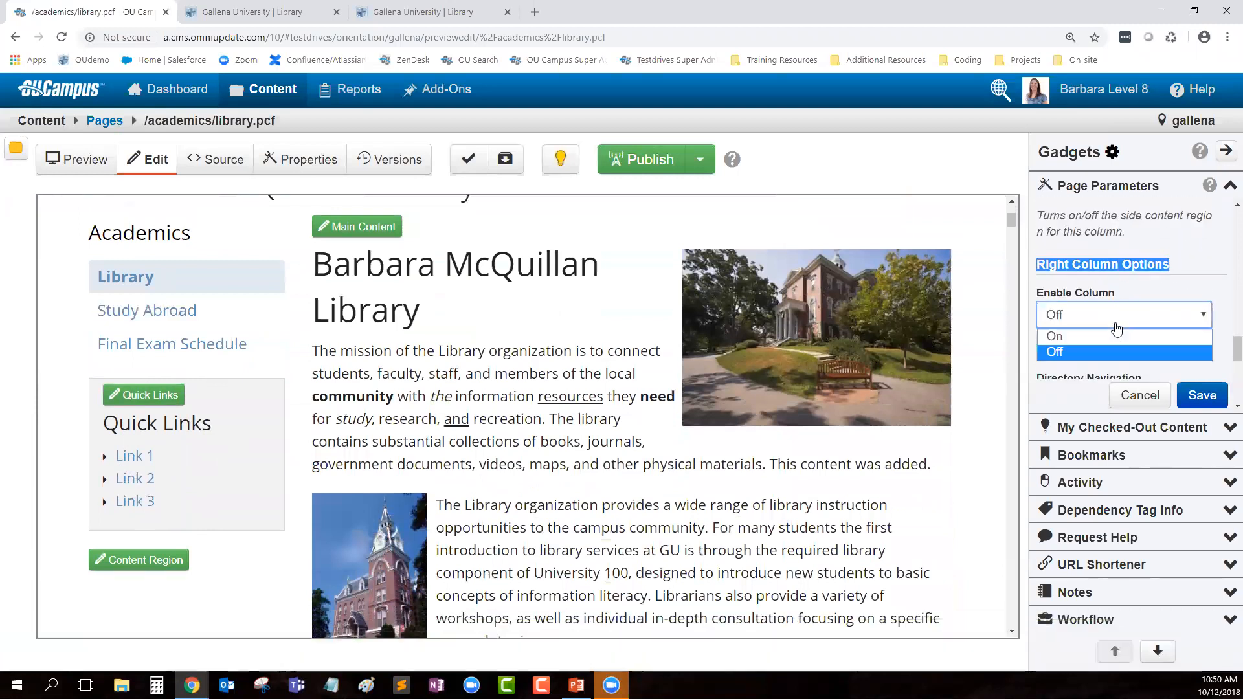
pyautogui.click(1085, 354)
pyautogui.click(1202, 395)
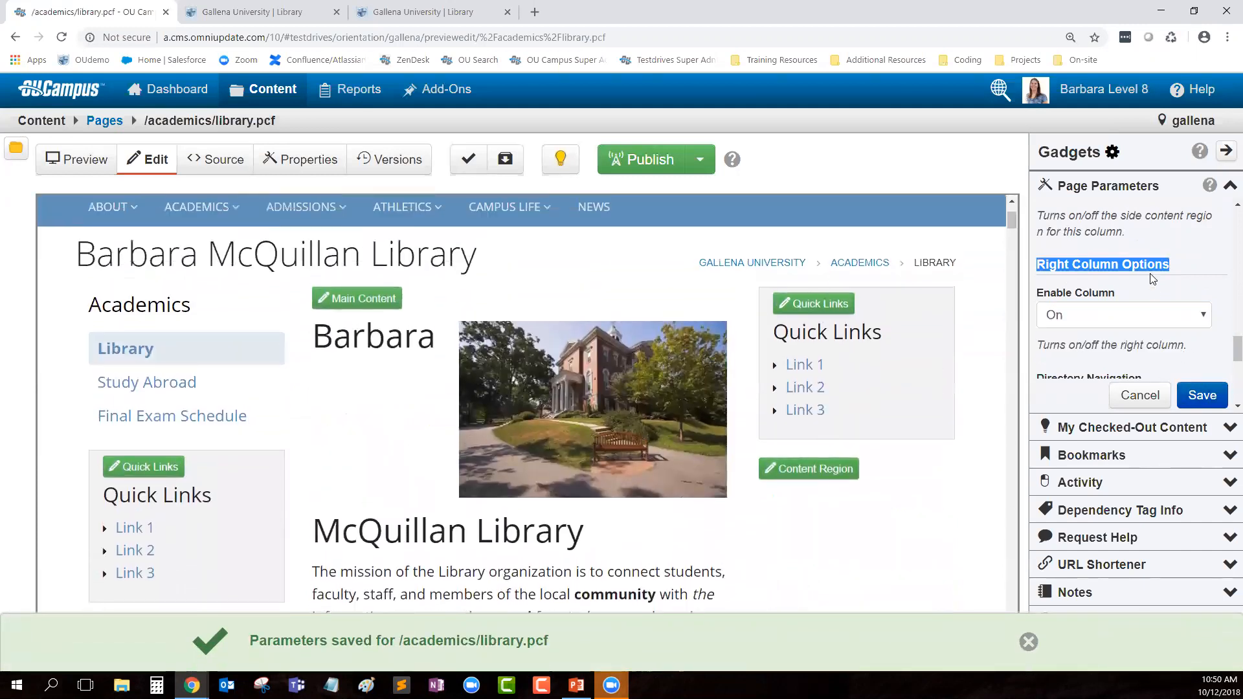
# Step: Turn Directory Navigation on for the right column, save, and check the Academics links in the preview
pyautogui.scroll(-5, 1153, 285)
pyautogui.scroll(1, 1101, 304)
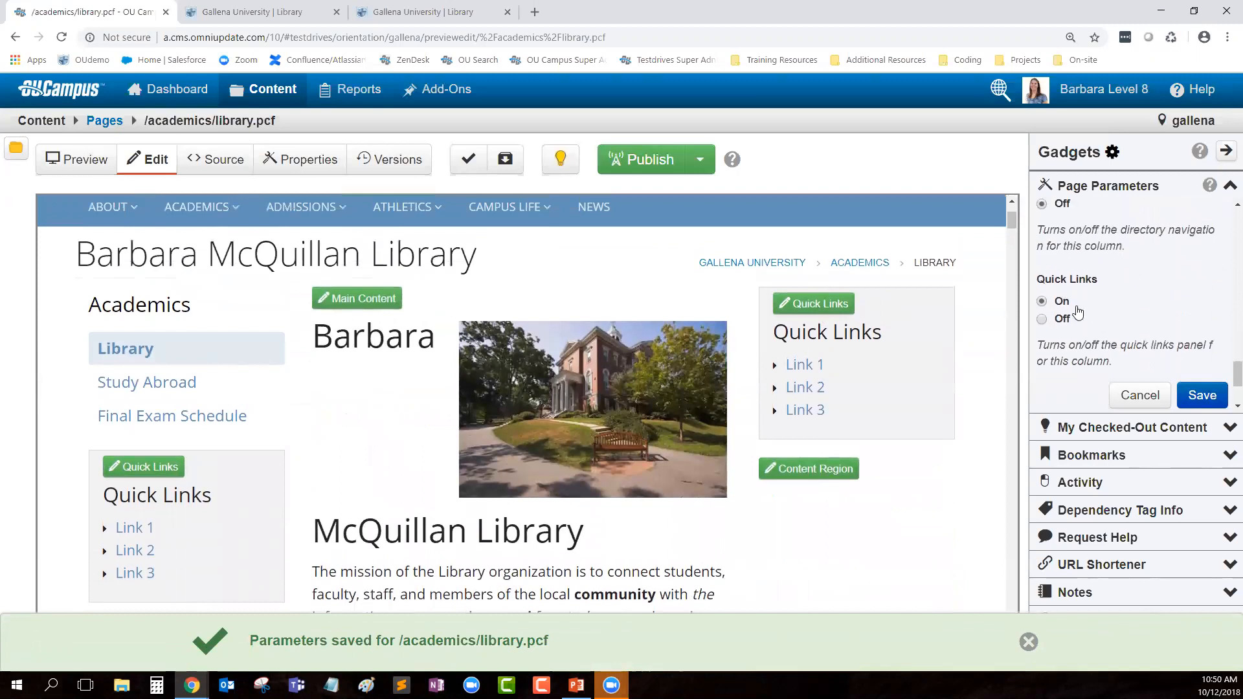
pyautogui.scroll(-1, 1074, 316)
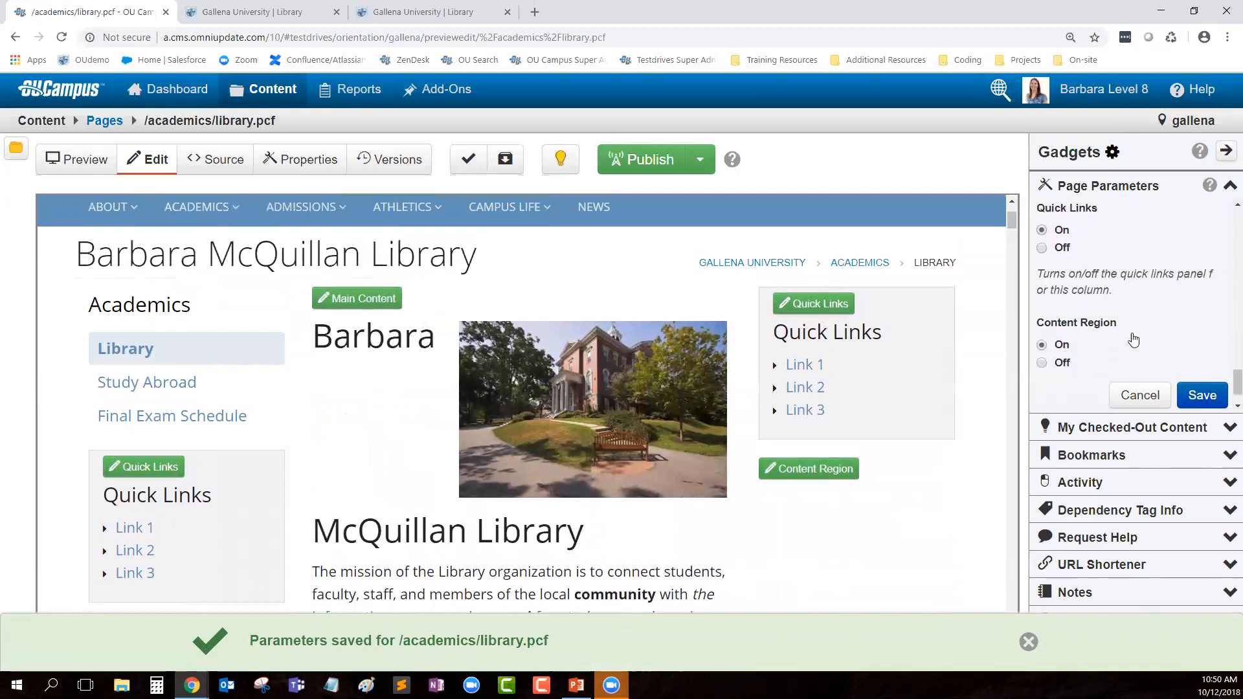
pyautogui.scroll(3, 1073, 317)
pyautogui.click(1060, 328)
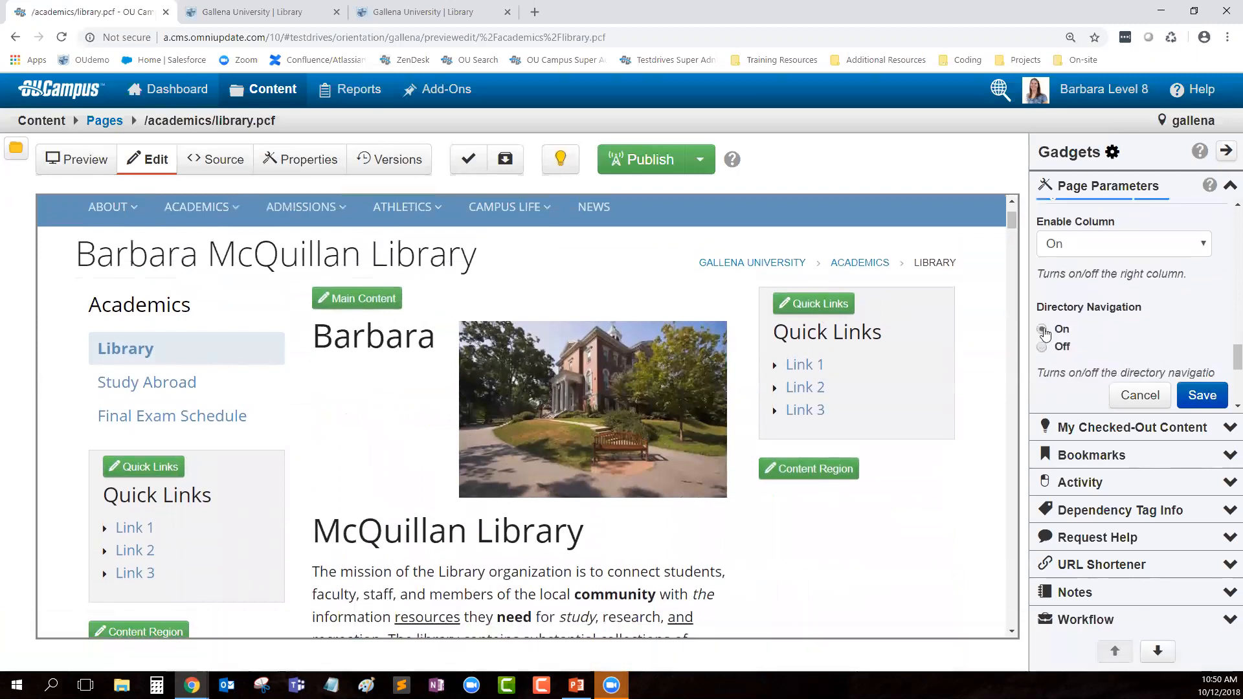
pyautogui.click(1204, 402)
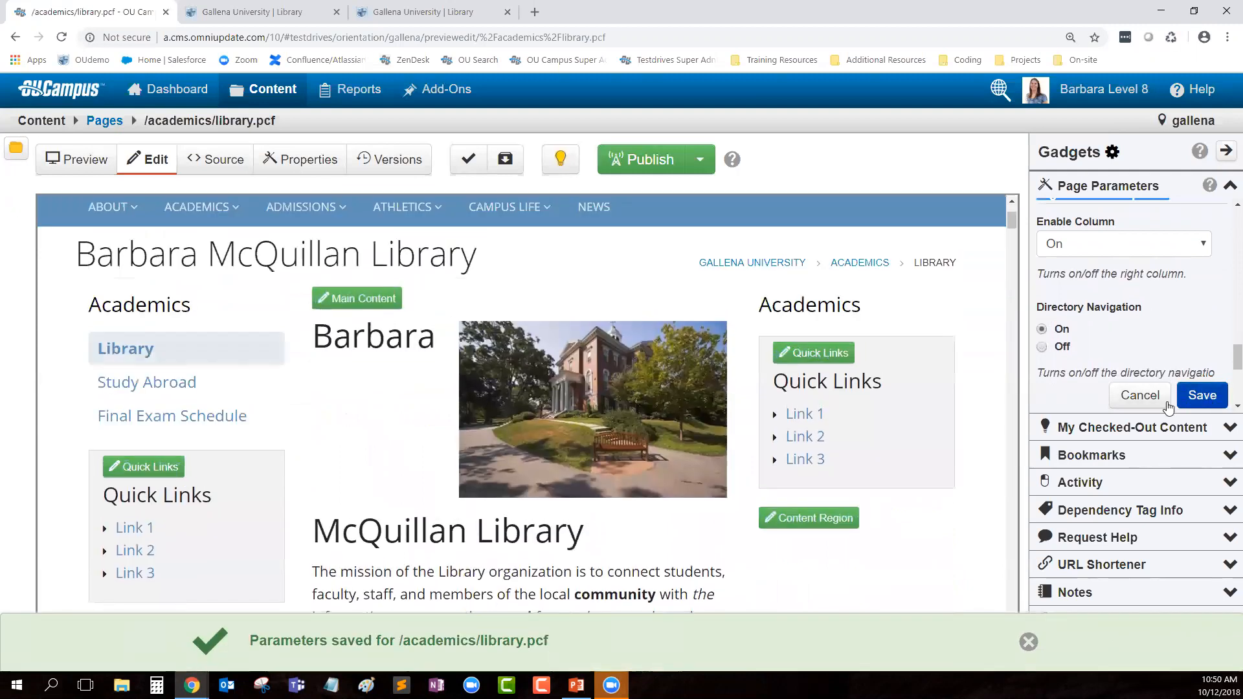
pyautogui.scroll(-2, 916, 517)
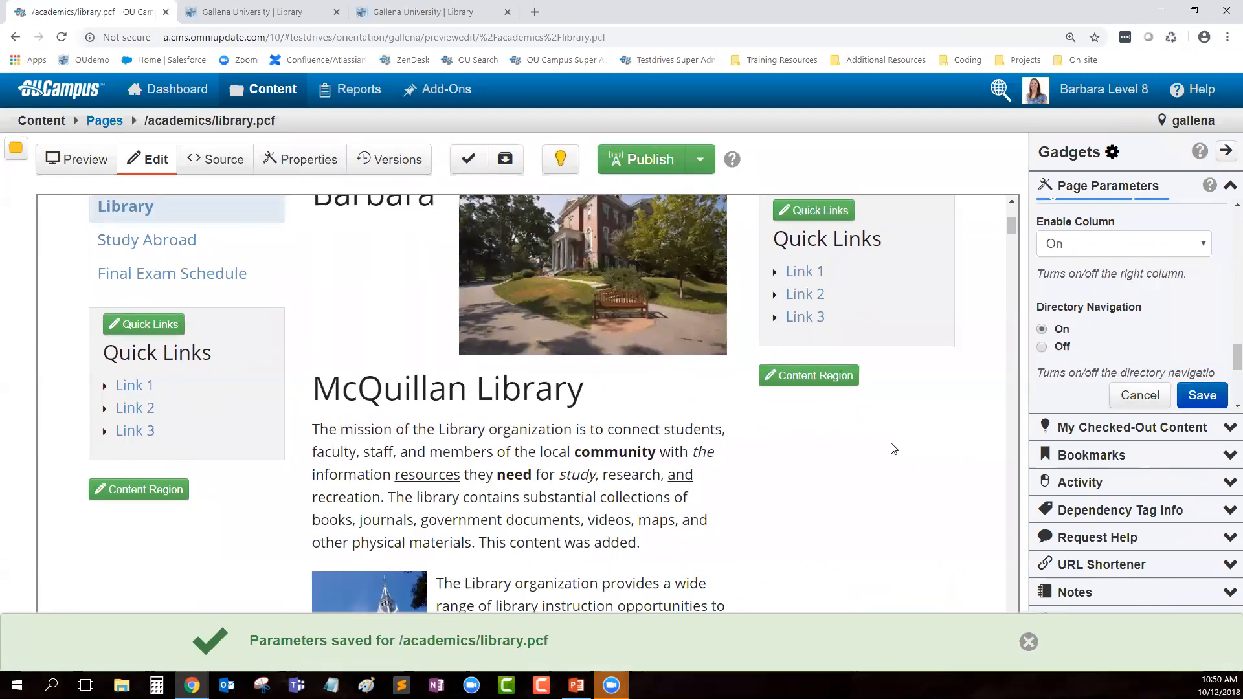
pyautogui.scroll(-1, 868, 535)
pyautogui.scroll(3, 551, 496)
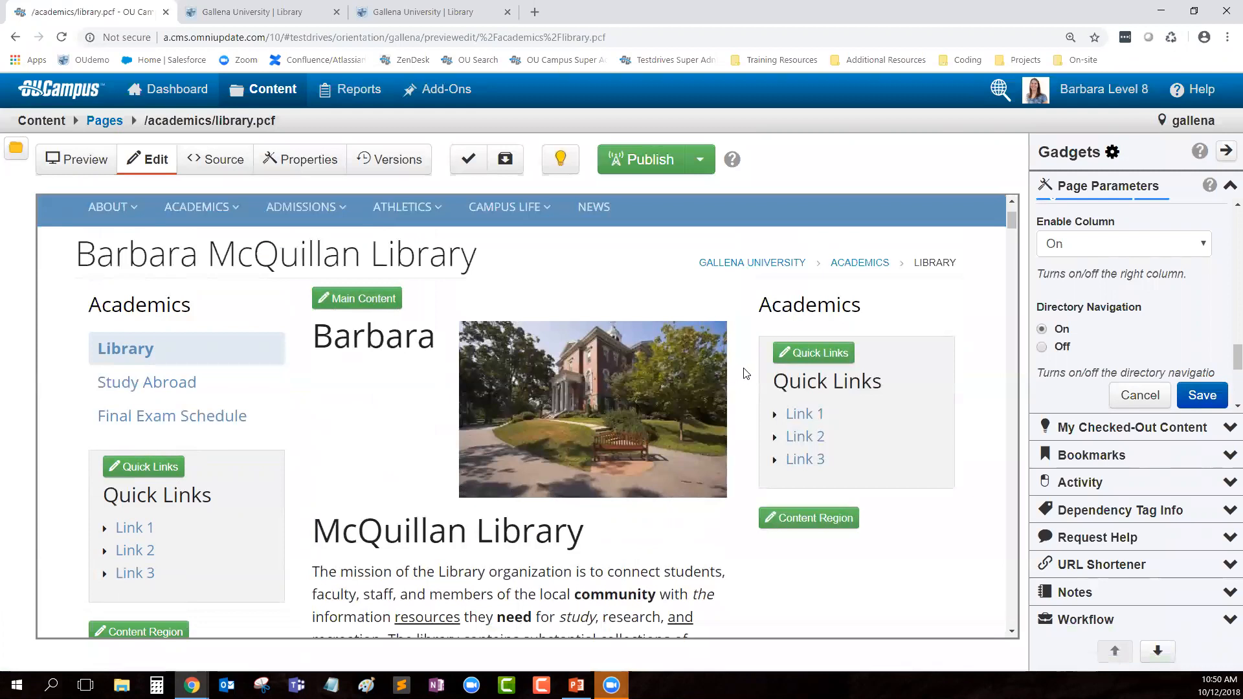
# Step: Collapse the Gadgets sidebar so the library preview fills the editing area
pyautogui.click(1226, 150)
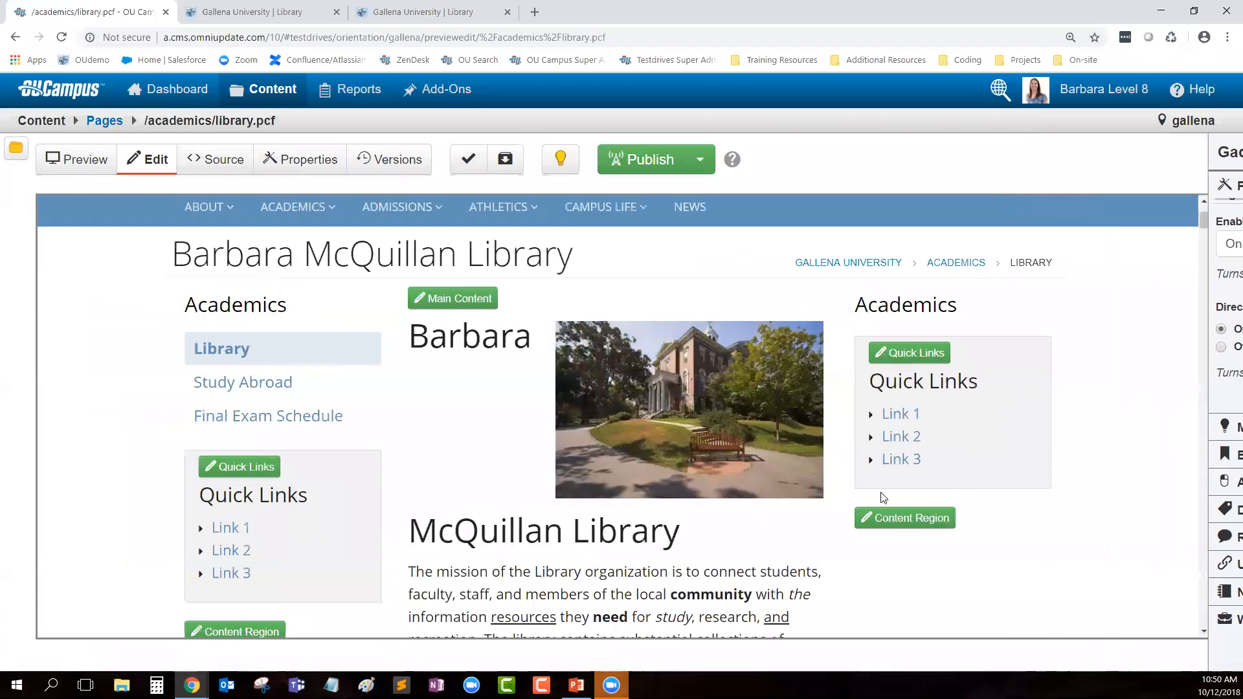
pyautogui.scroll(1, 747, 482)
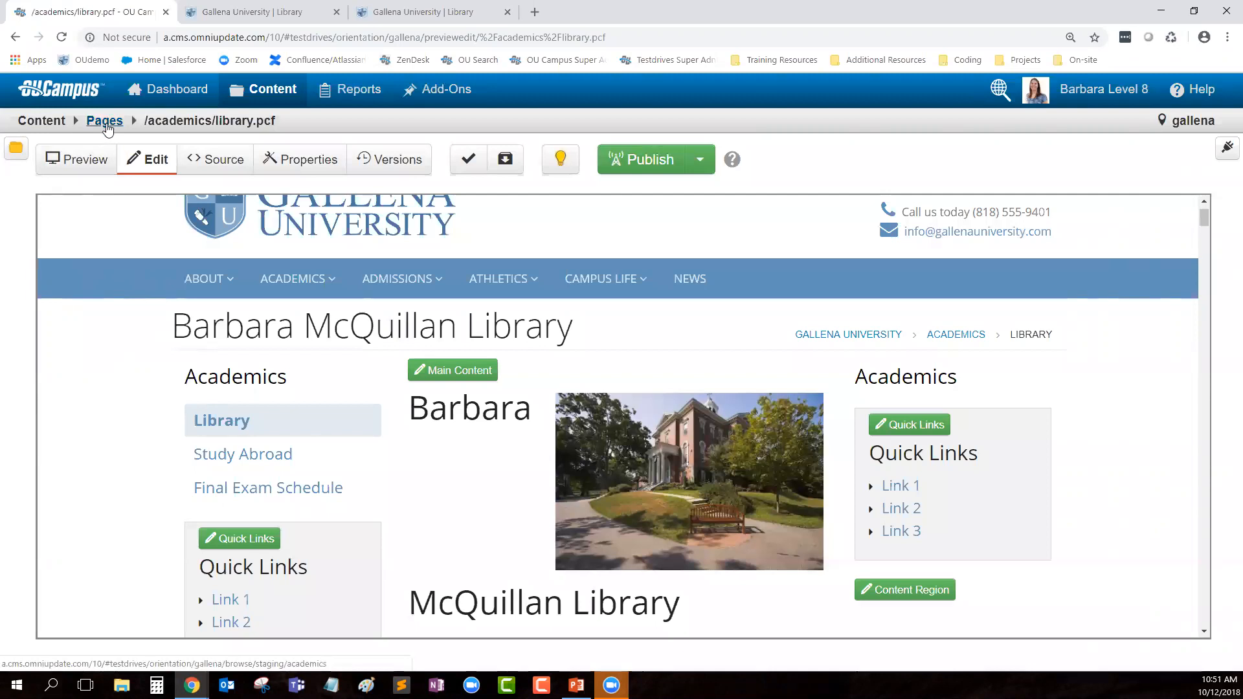
# Step: Go to the academics folder's Pages list and check then uncheck _sidenav.inc
pyautogui.moveTo(277, 97)
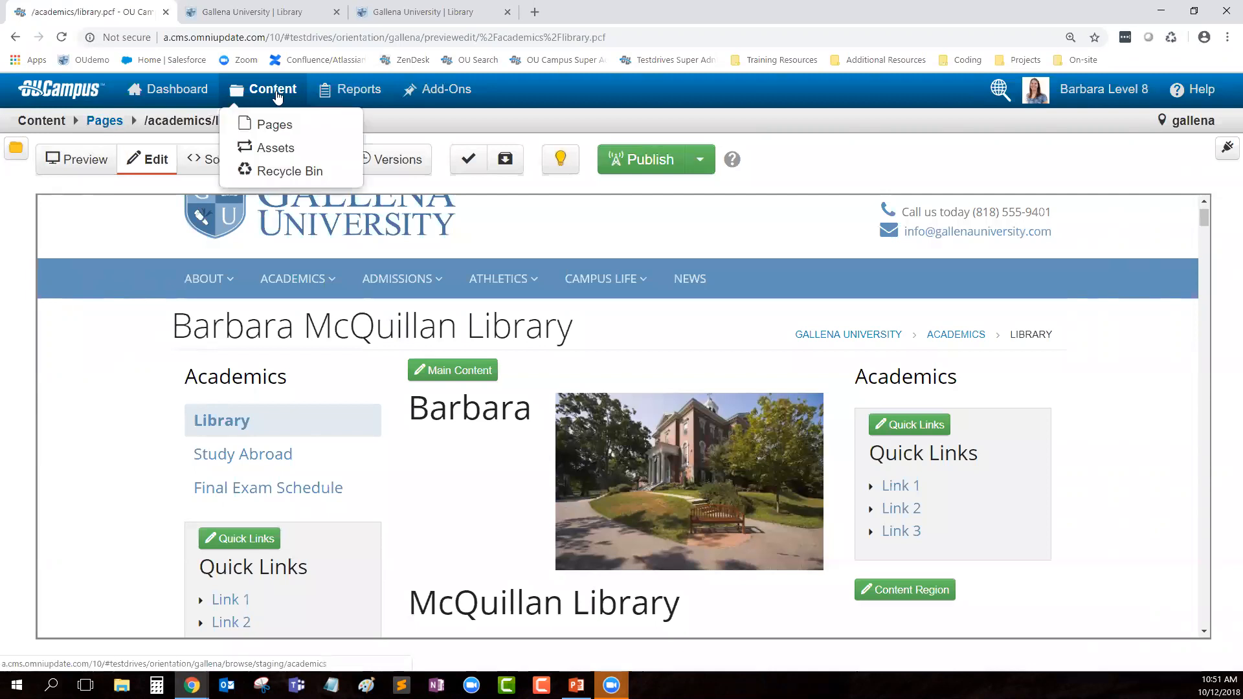
pyautogui.click(269, 123)
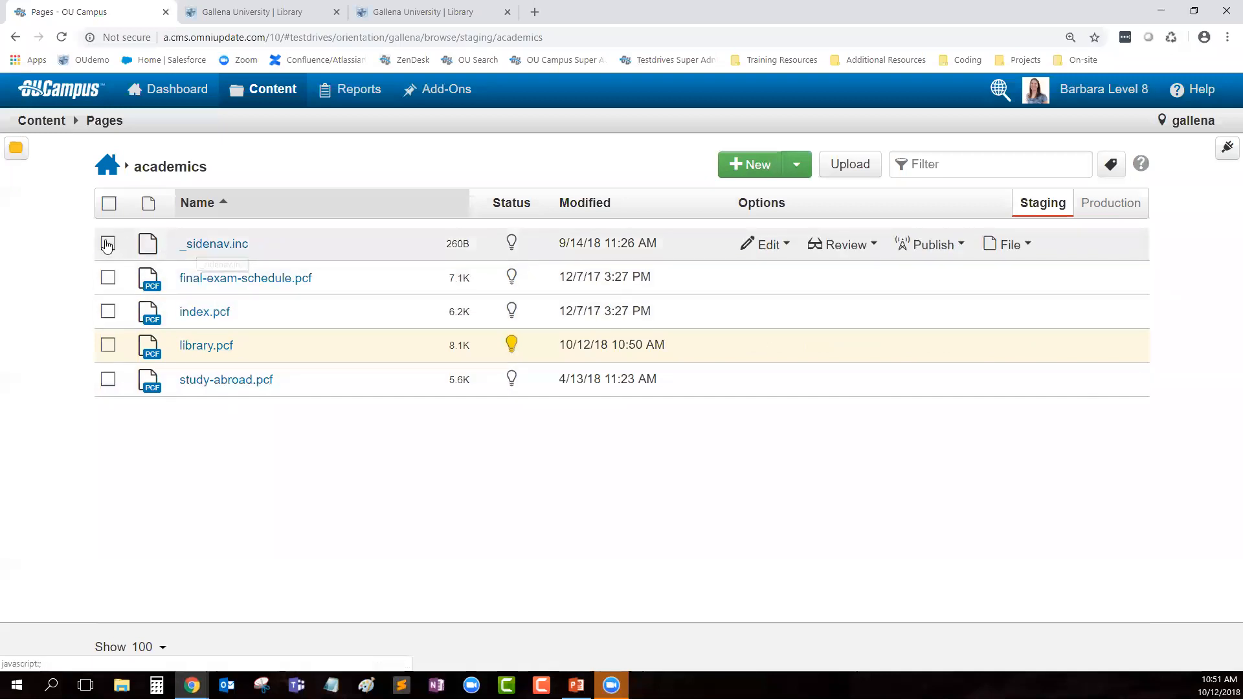
pyautogui.click(255, 249)
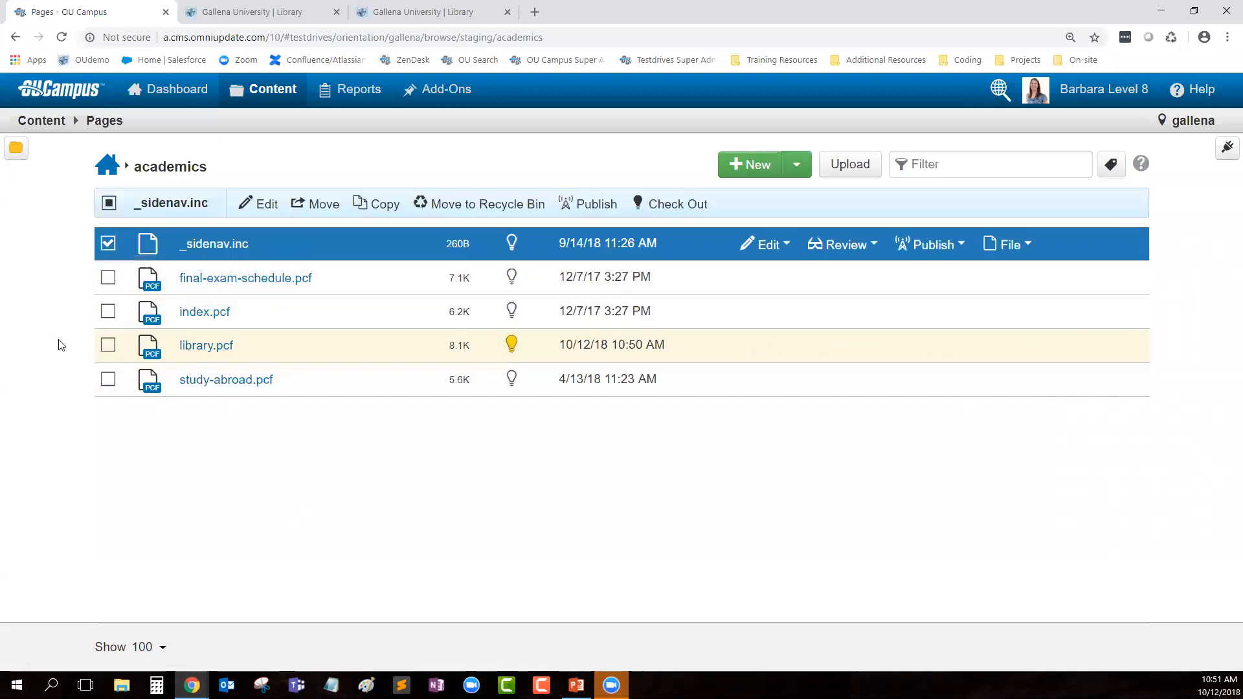
pyautogui.click(108, 243)
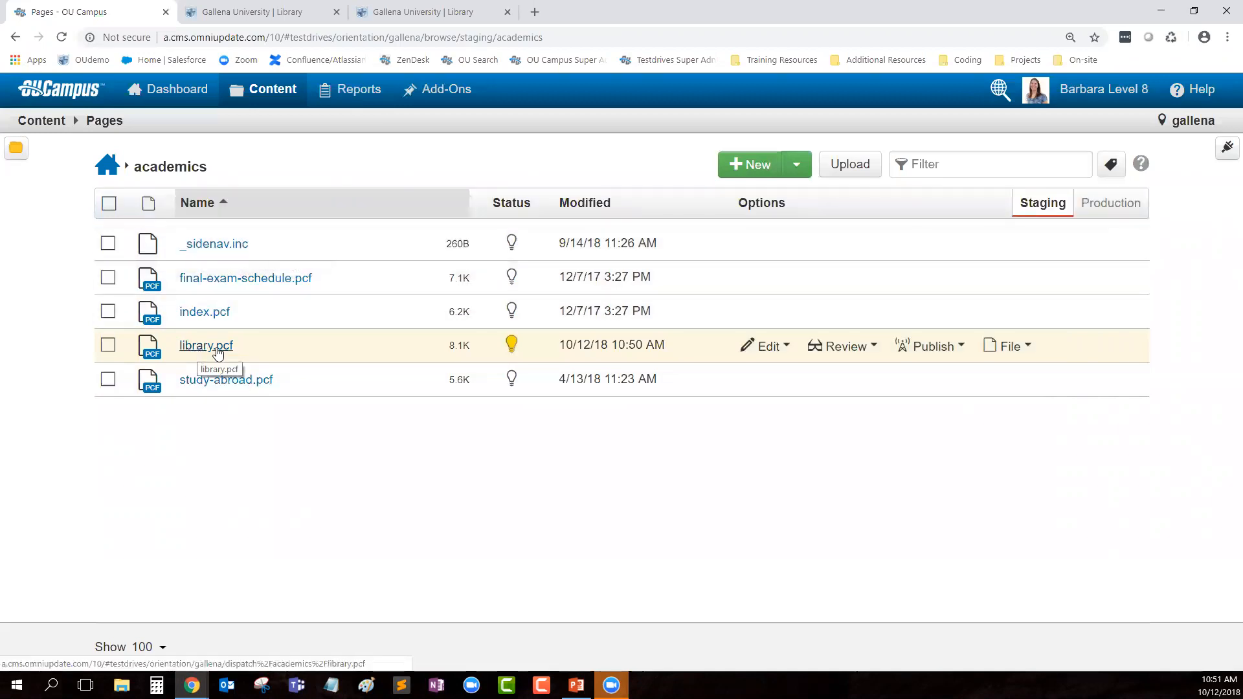
# Step: Open _sidenav.inc and compare its Library, Study Abroad and Final Exam Schedule links with the live sidebar
pyautogui.click(211, 243)
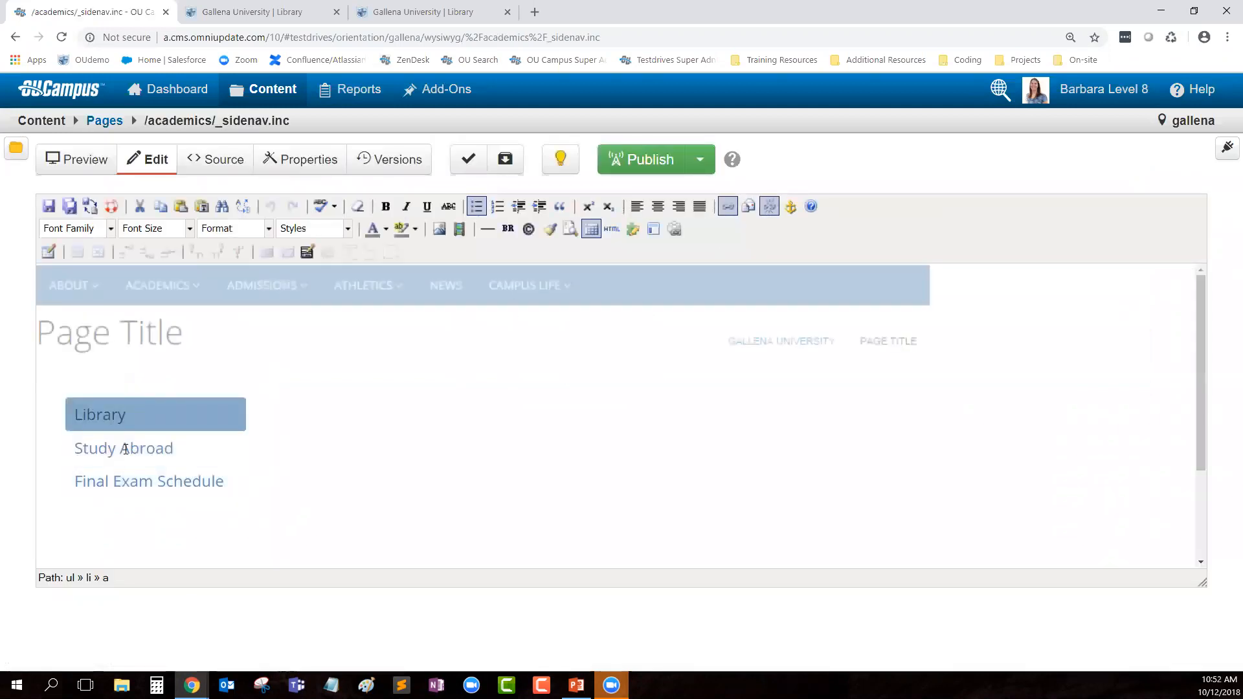
pyautogui.click(259, 12)
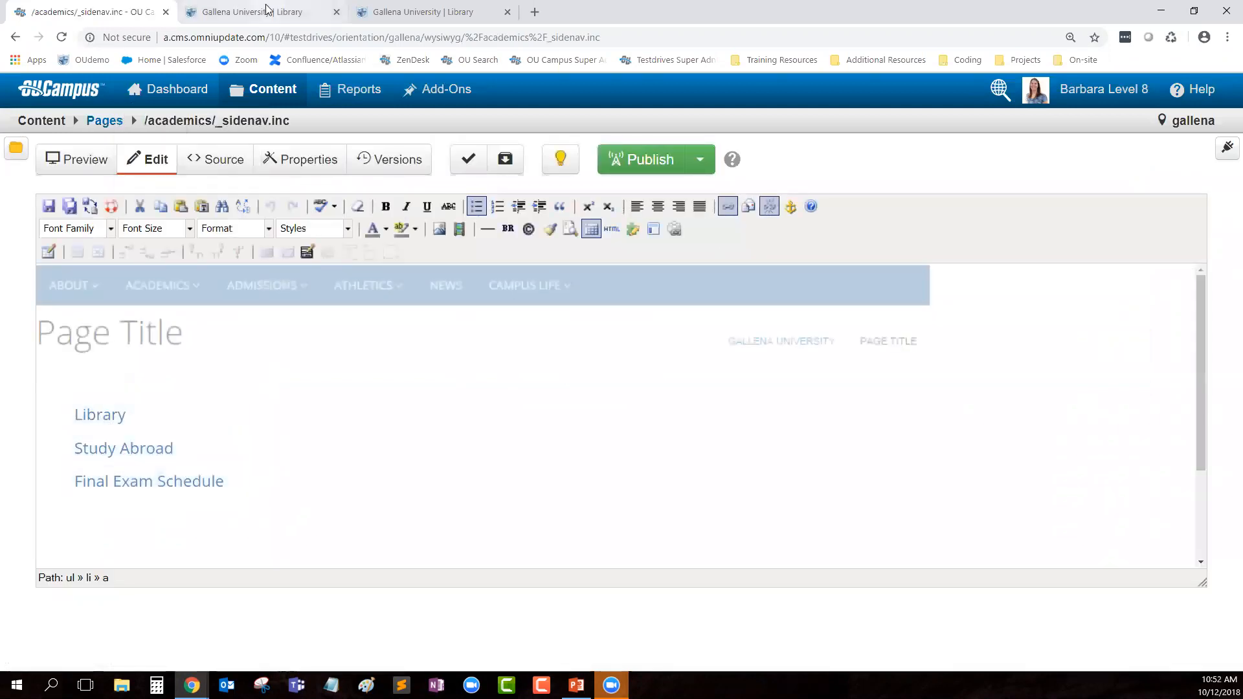
pyautogui.scroll(5, 355, 222)
pyautogui.scroll(10, 617, 240)
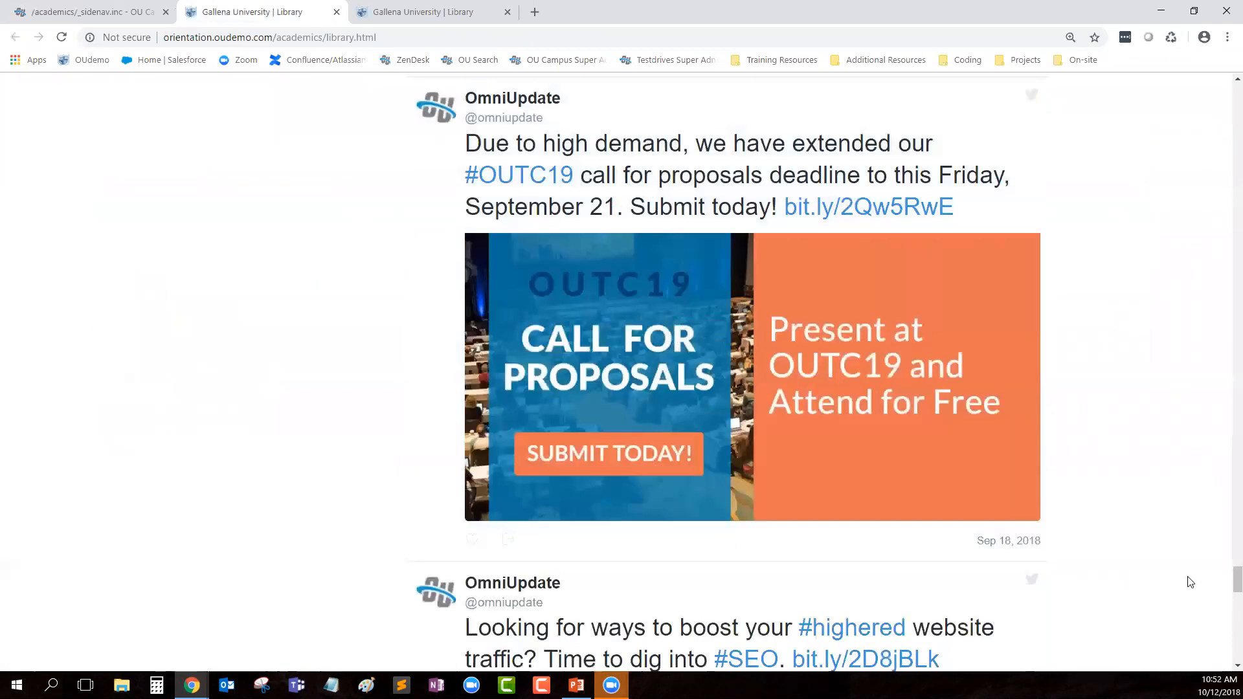
pyautogui.moveTo(1237, 581); pyautogui.dragTo(1223, 89)
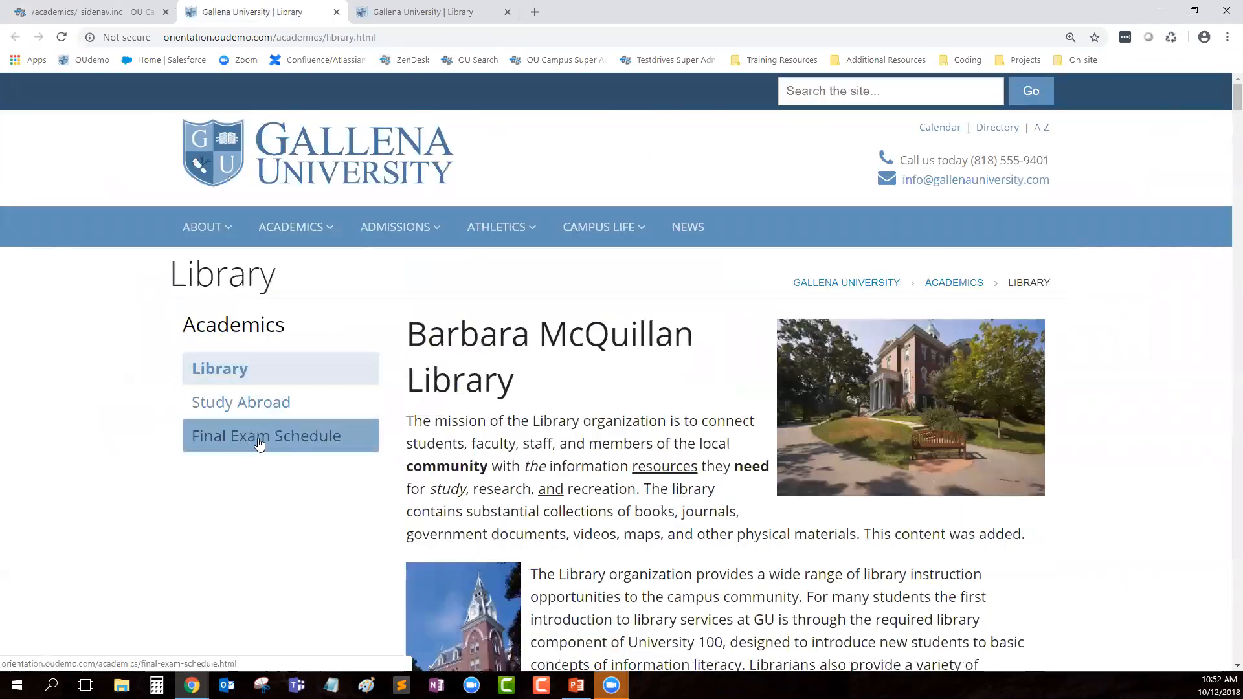
pyautogui.click(78, 8)
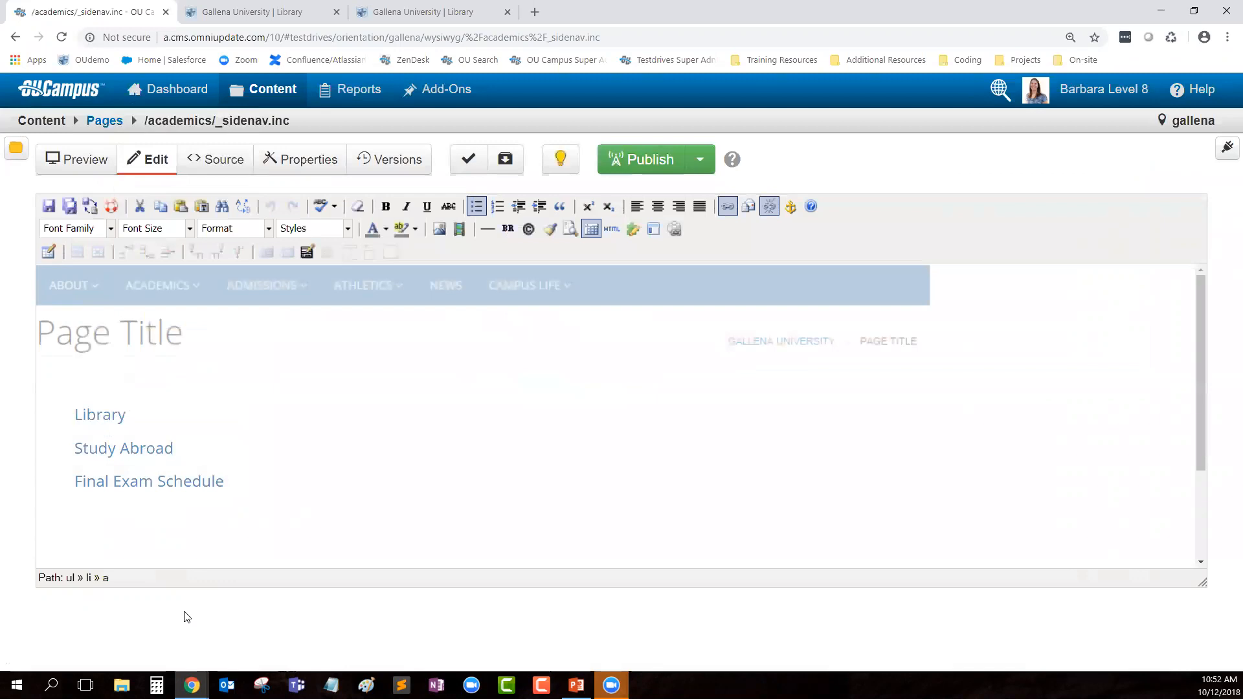
pyautogui.click(235, 10)
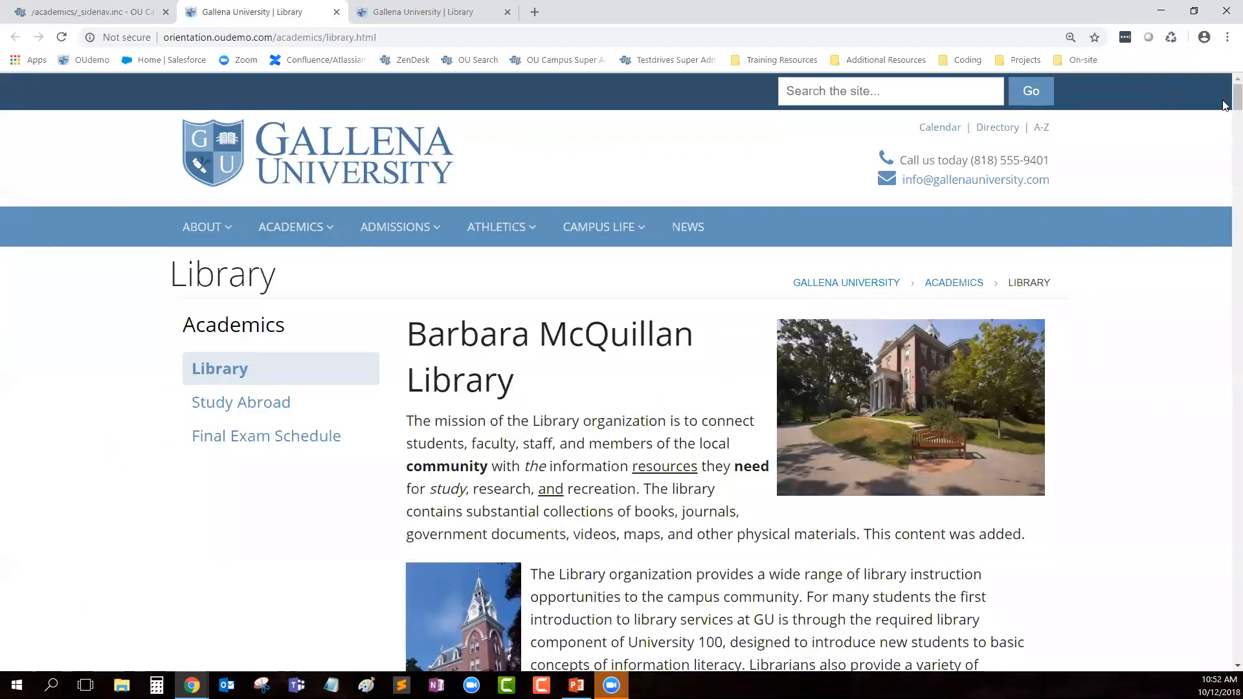
pyautogui.scroll(-20, 215, 447)
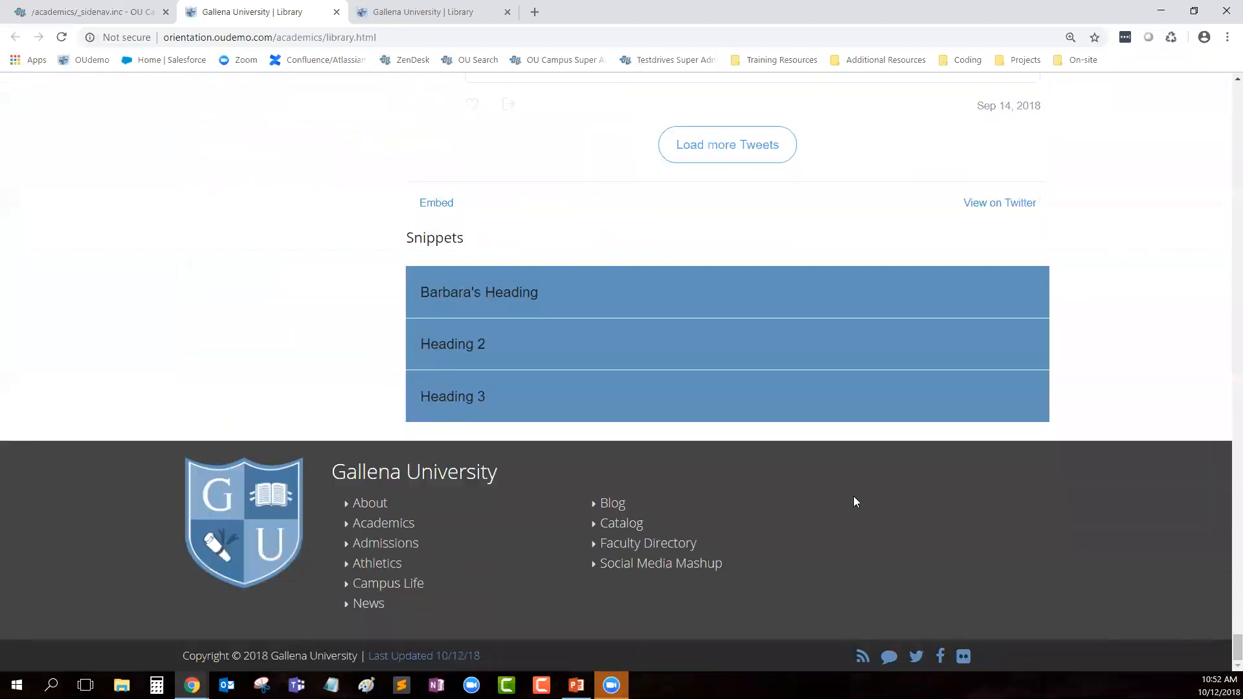
pyautogui.moveTo(1225, 647); pyautogui.dragTo(1226, 83)
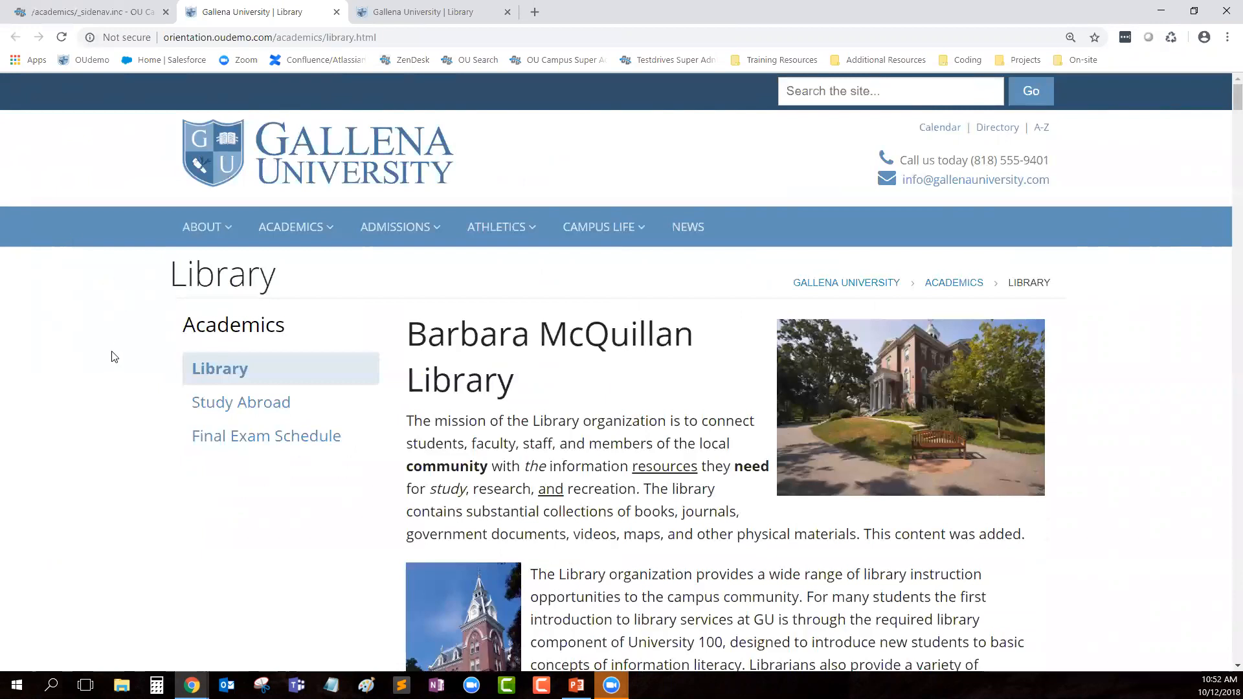
pyautogui.click(117, 12)
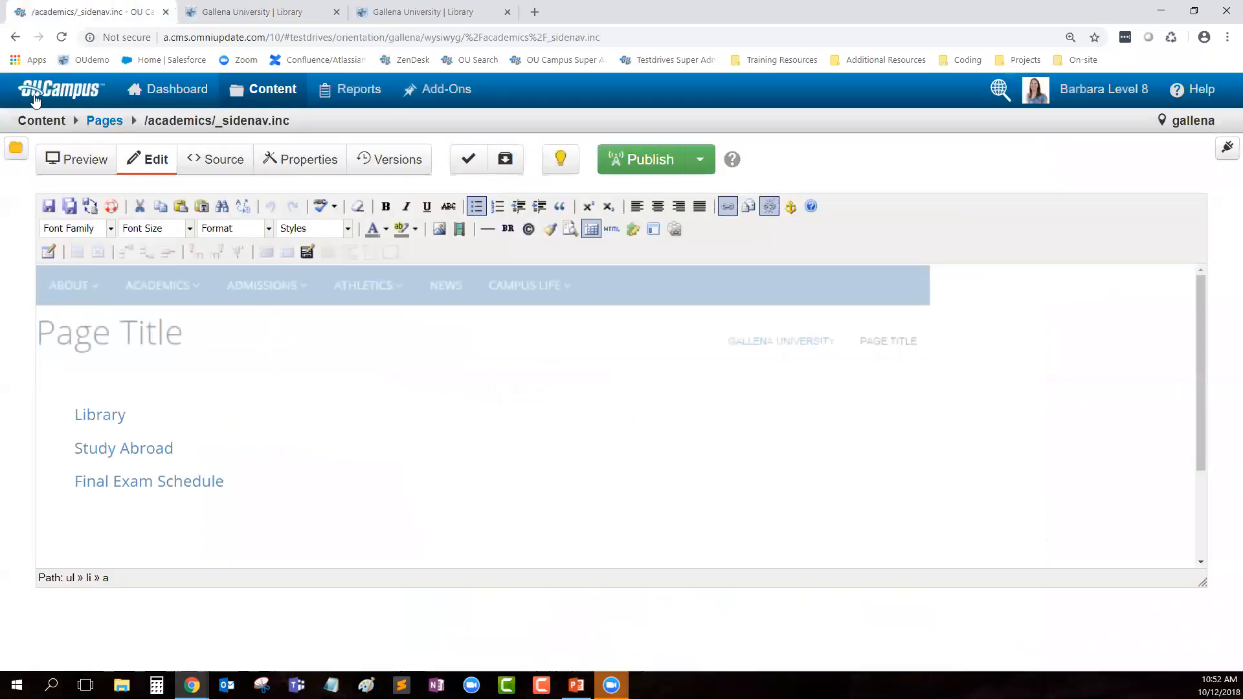
# Step: Navigate from academics up to the site root, then into _resources/includes/header
pyautogui.click(104, 121)
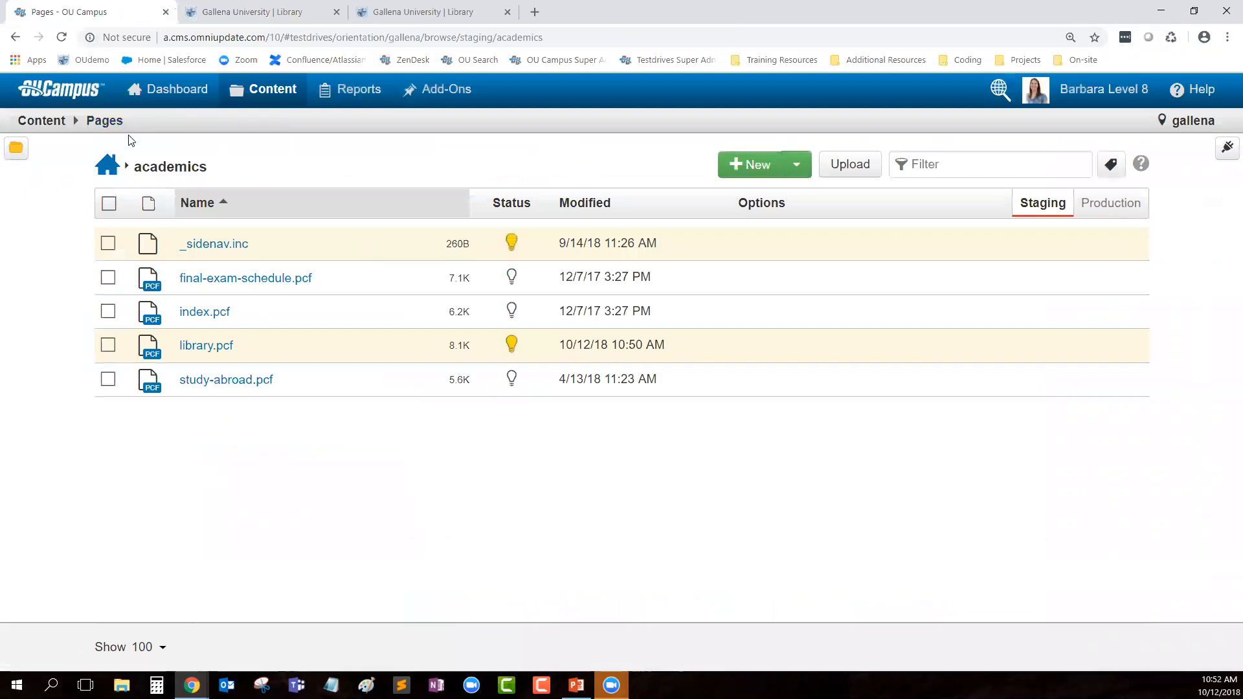
pyautogui.click(106, 171)
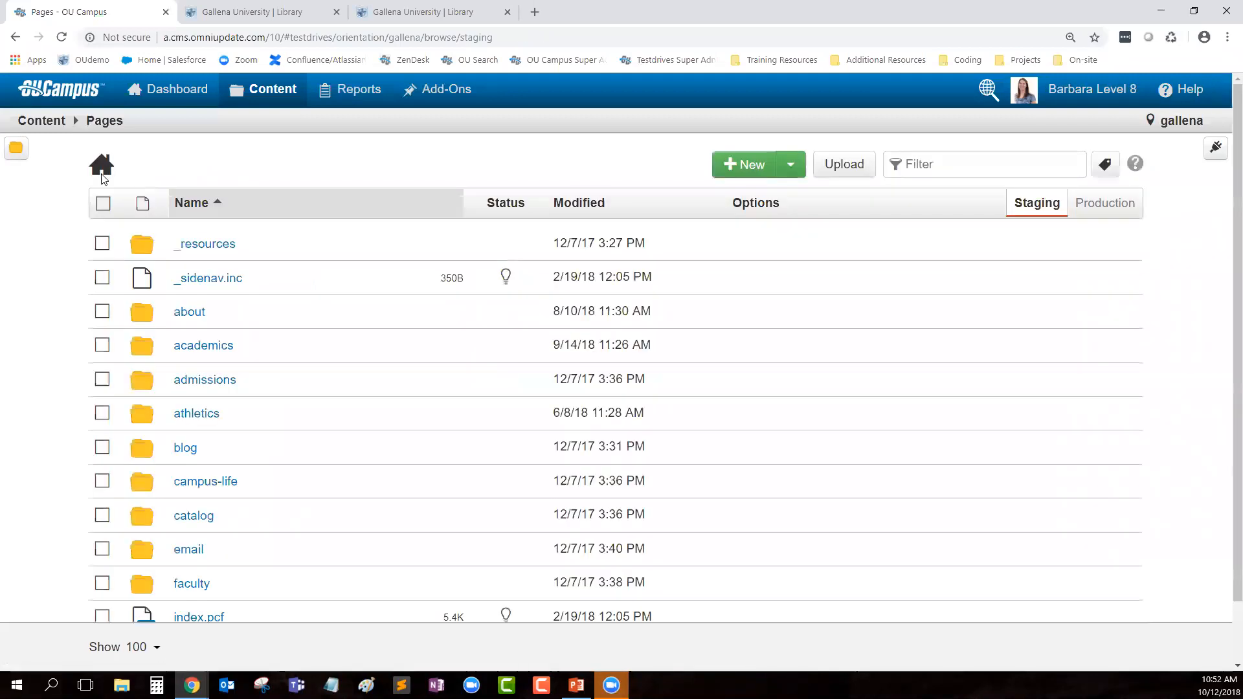
pyautogui.click(208, 256)
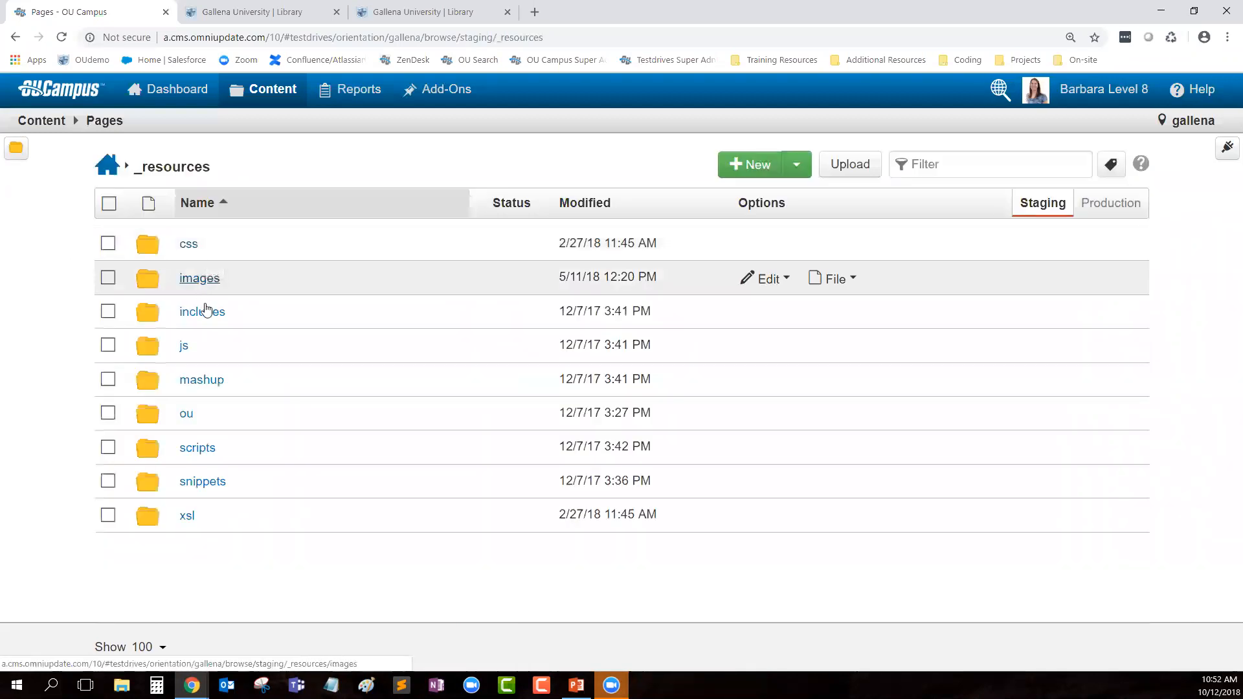
pyautogui.click(208, 313)
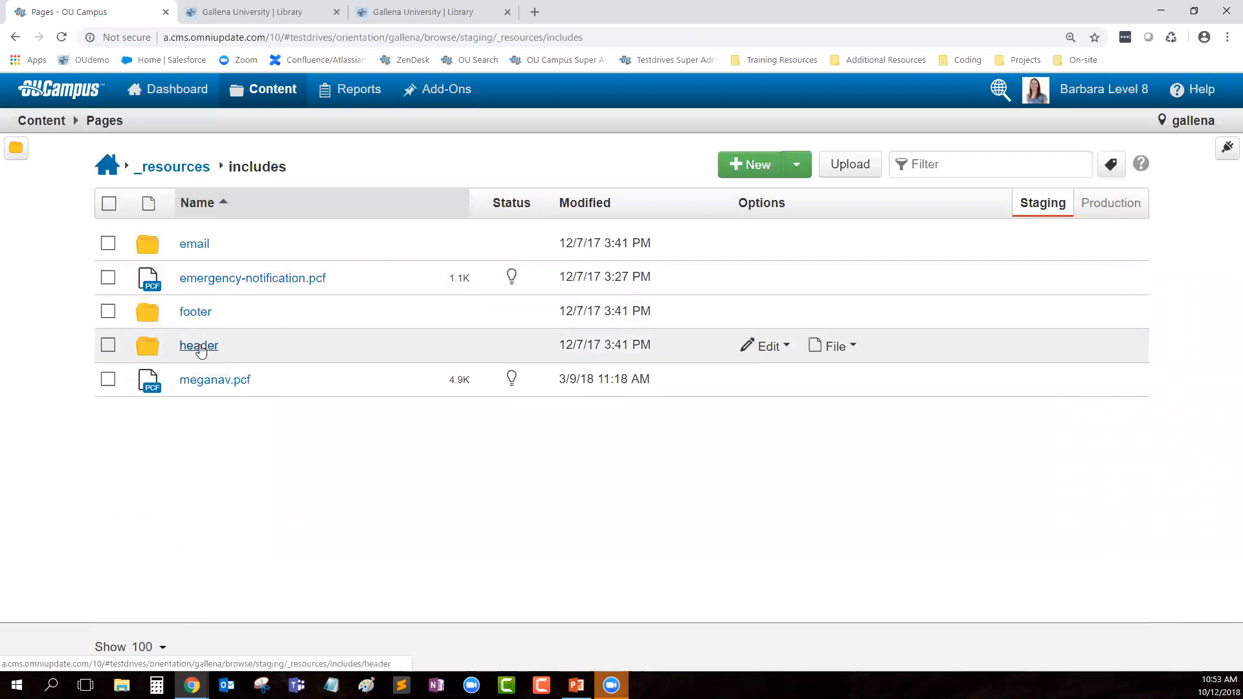
pyautogui.click(198, 345)
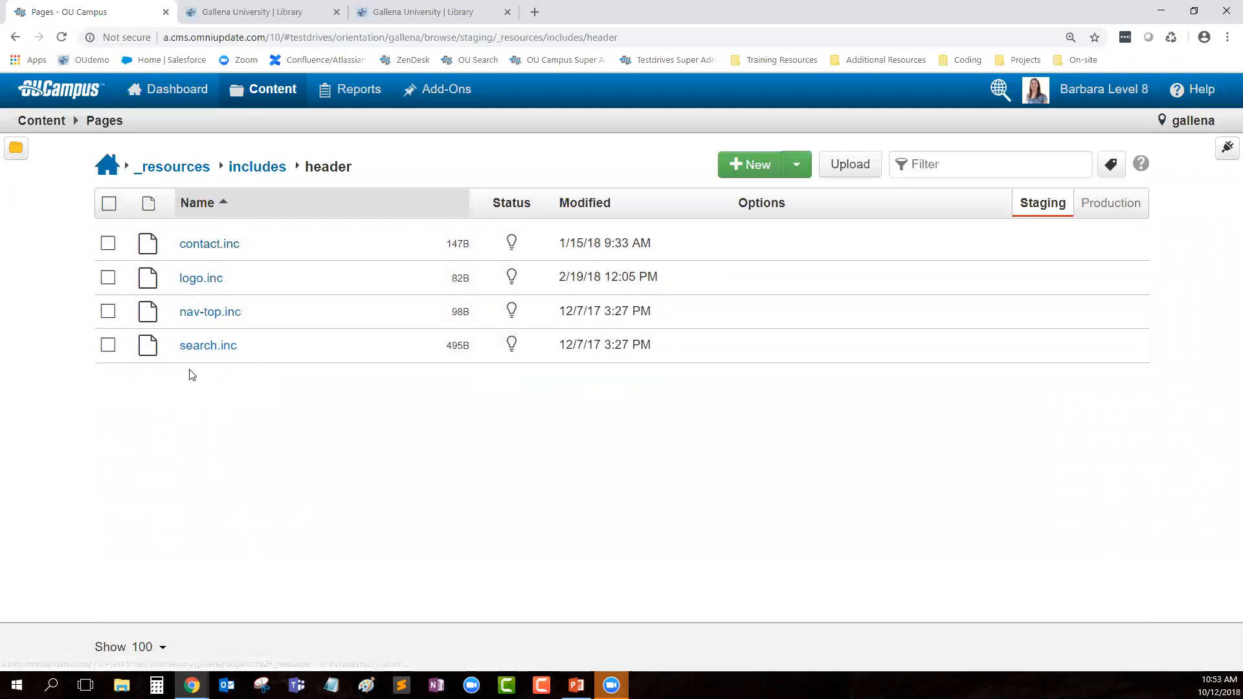
# Step: Open contact.inc and compare its phone and email lines with the live Library header
pyautogui.click(204, 254)
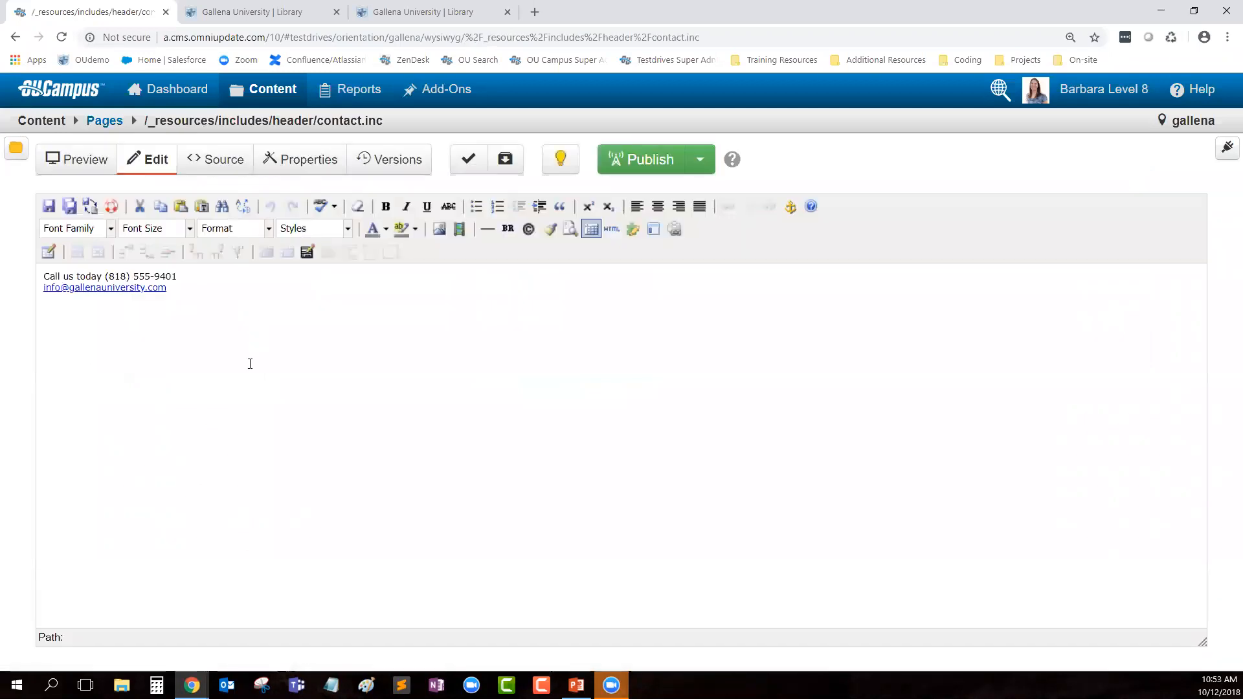
pyautogui.moveTo(195, 289); pyautogui.dragTo(42, 275)
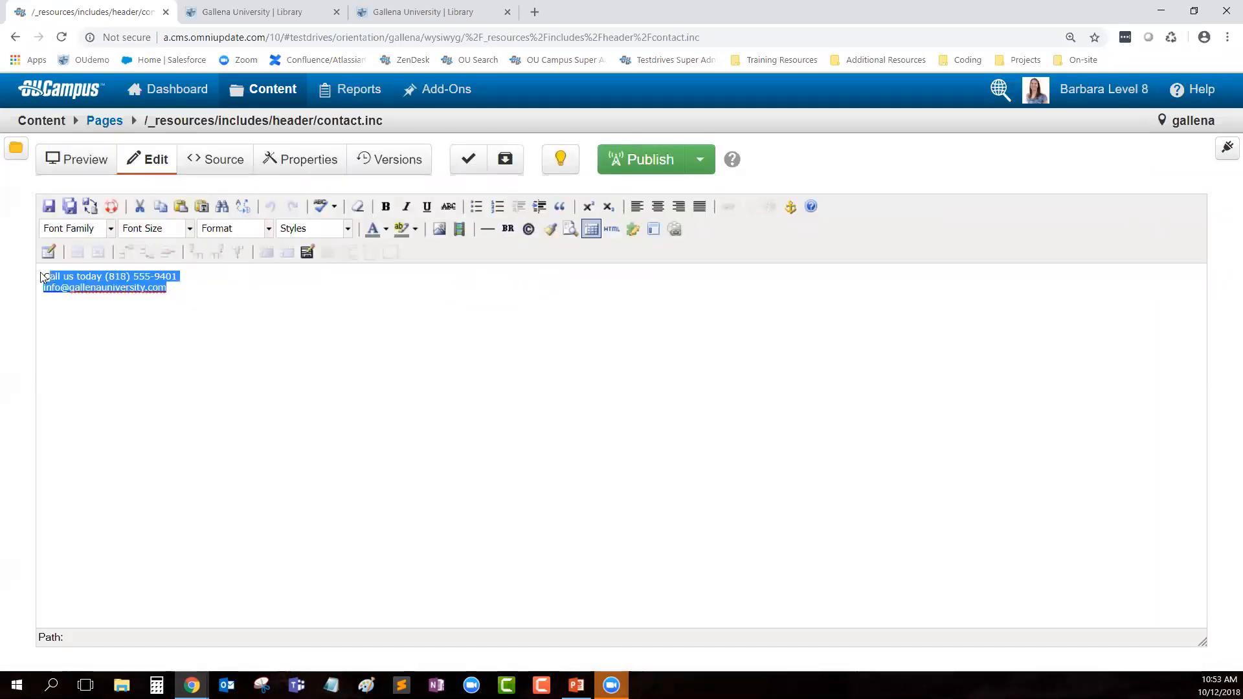
pyautogui.click(91, 332)
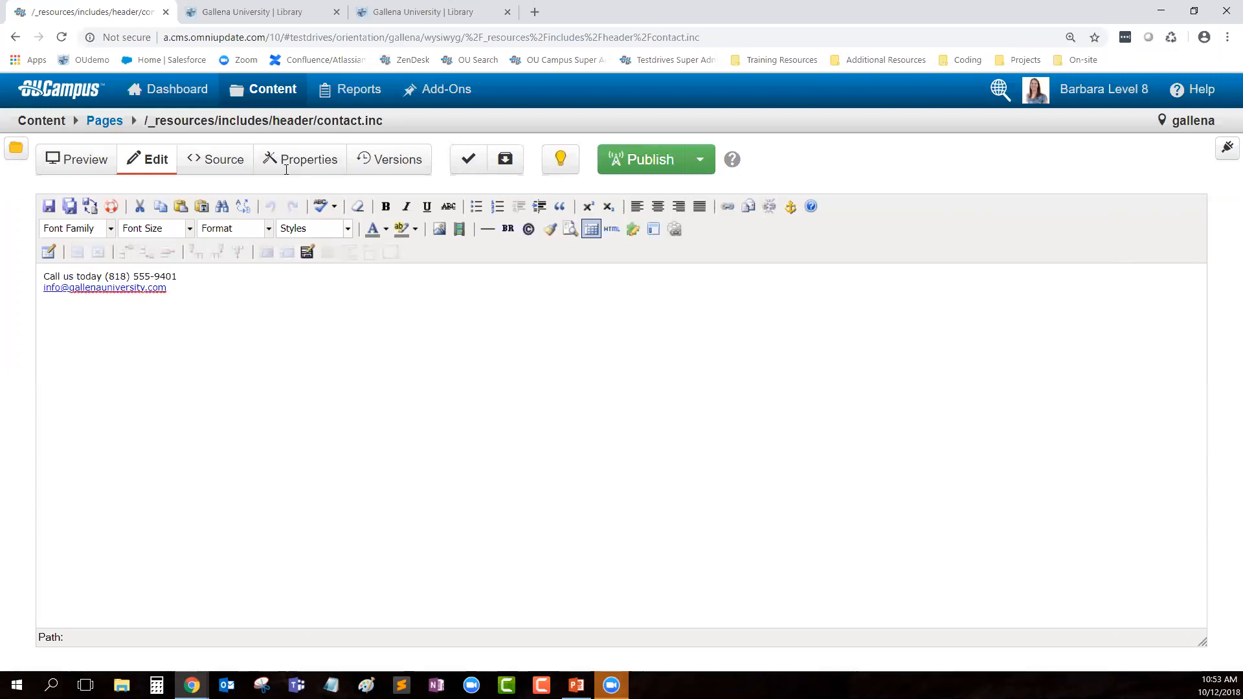
pyautogui.click(271, 10)
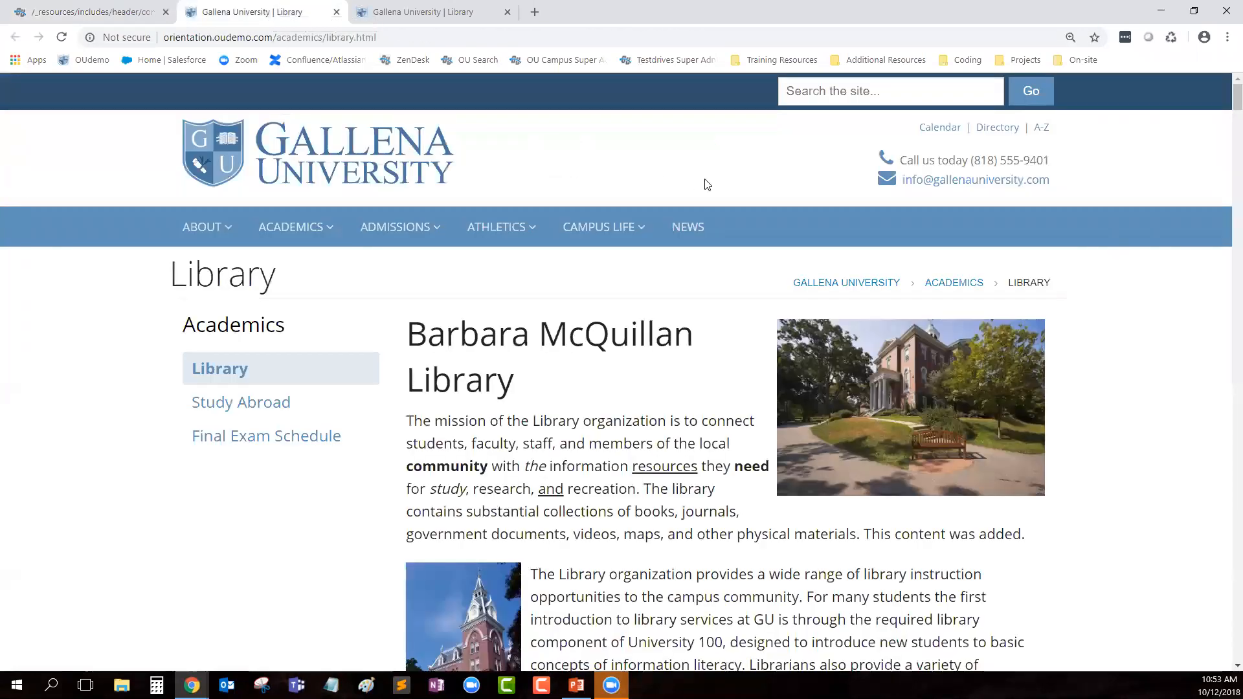
pyautogui.moveTo(1063, 183); pyautogui.dragTo(1007, 186)
pyautogui.click(1052, 192)
pyautogui.click(1032, 181)
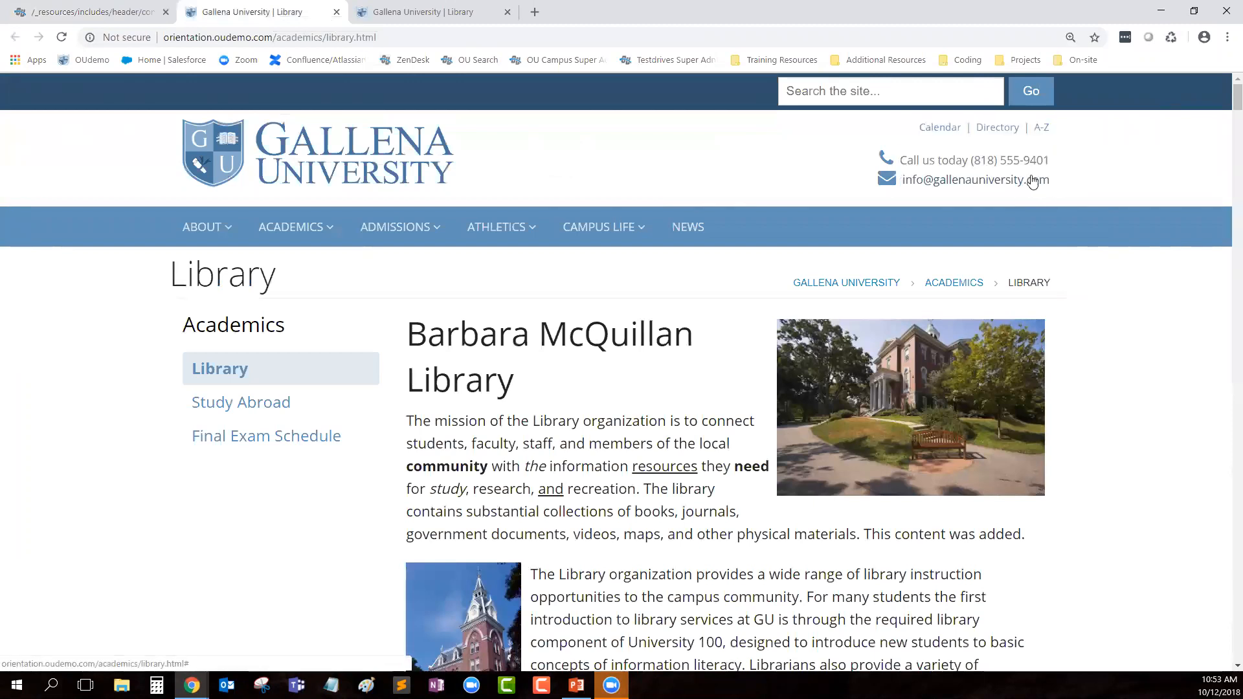
pyautogui.moveTo(904, 167); pyautogui.dragTo(1051, 178)
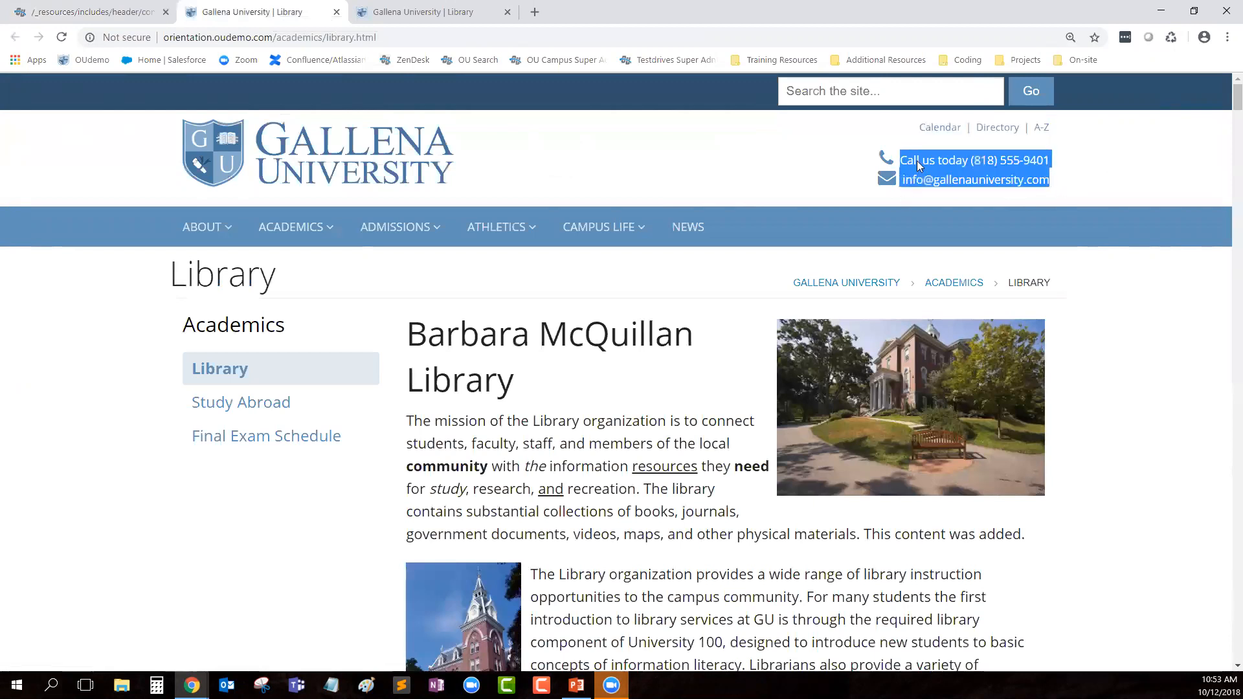
pyautogui.click(130, 9)
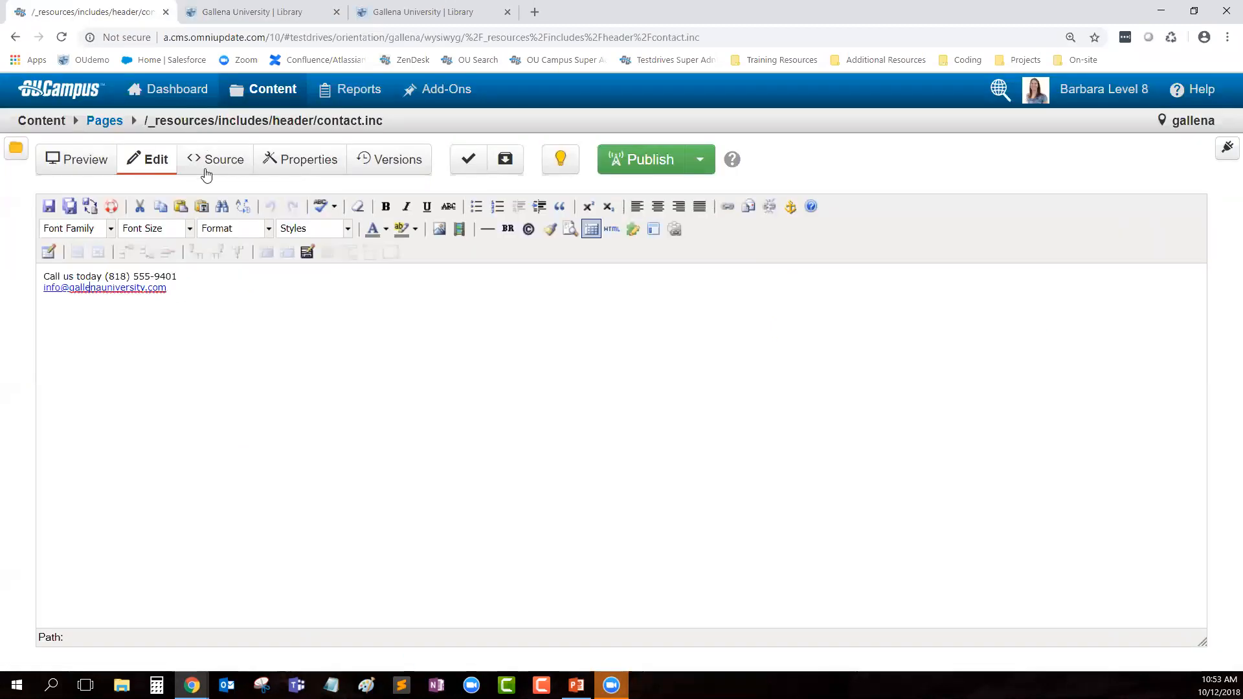
pyautogui.click(104, 124)
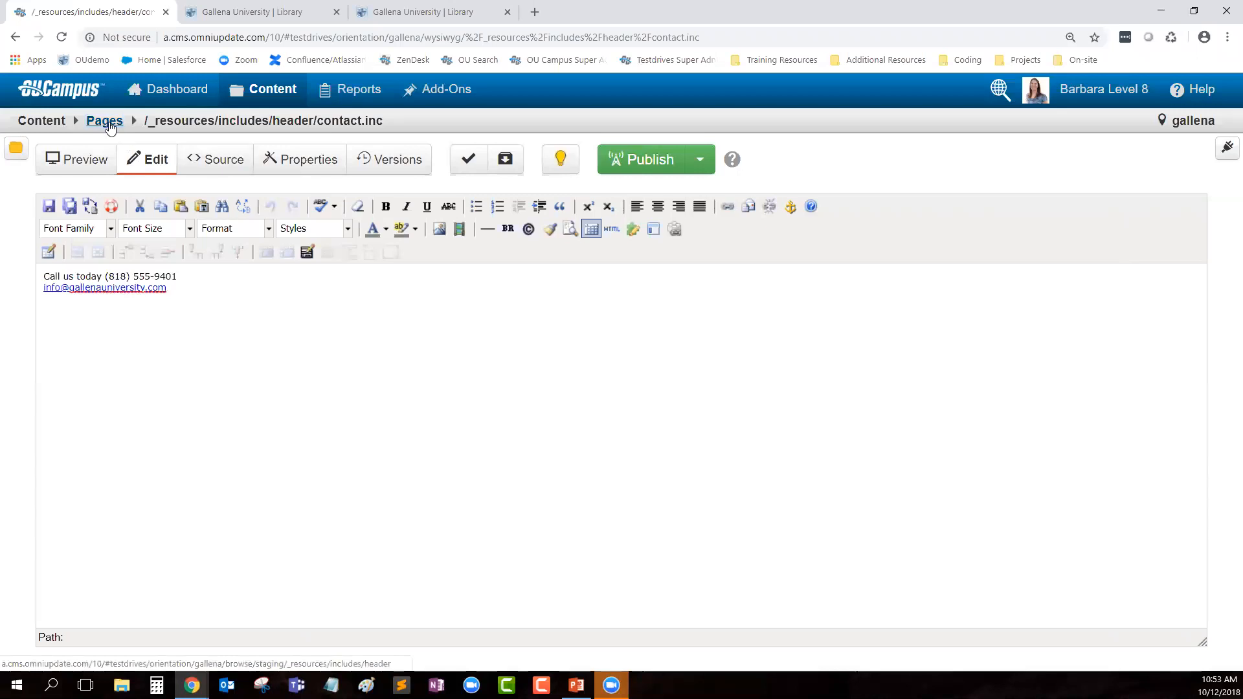
# Step: Open logo.inc and compare it with the logo on the live Library page
pyautogui.click(198, 279)
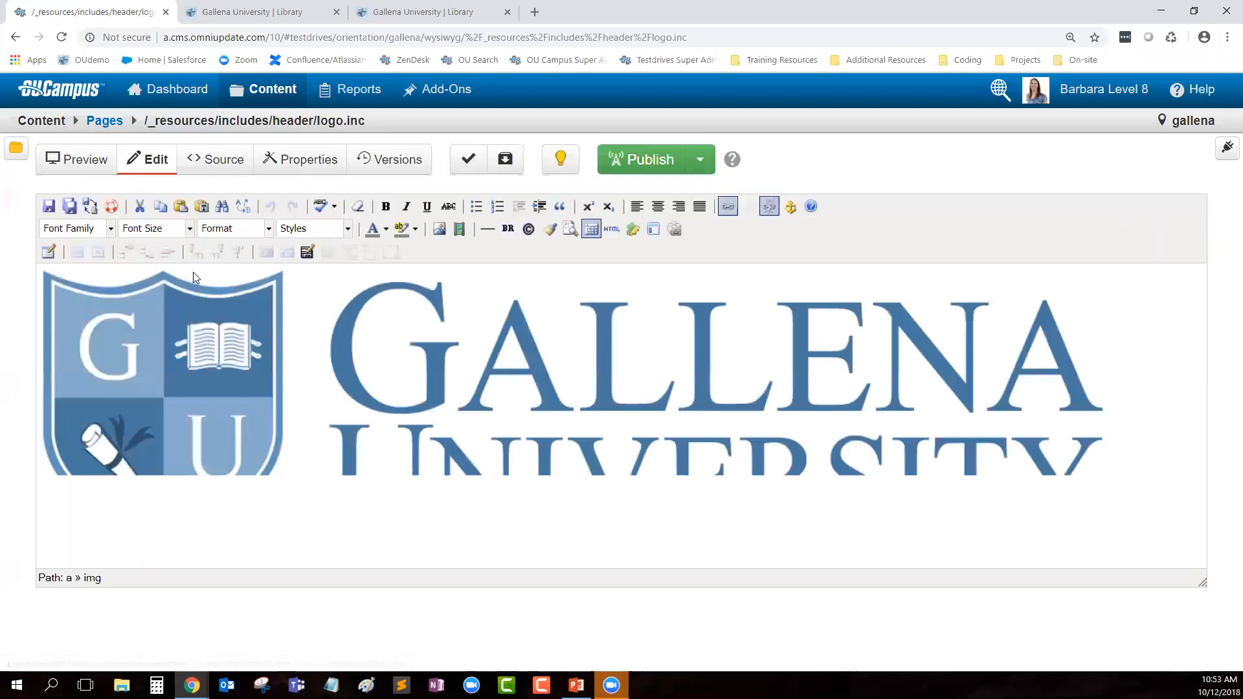
pyautogui.click(252, 11)
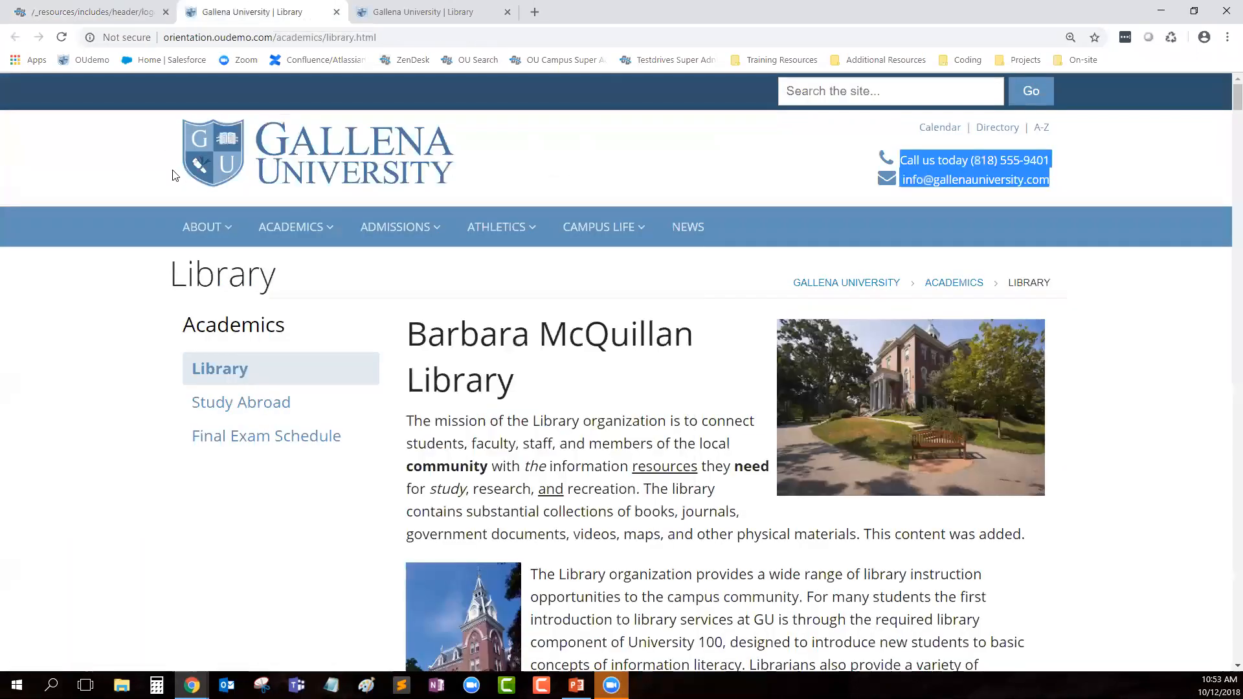
pyautogui.click(139, 13)
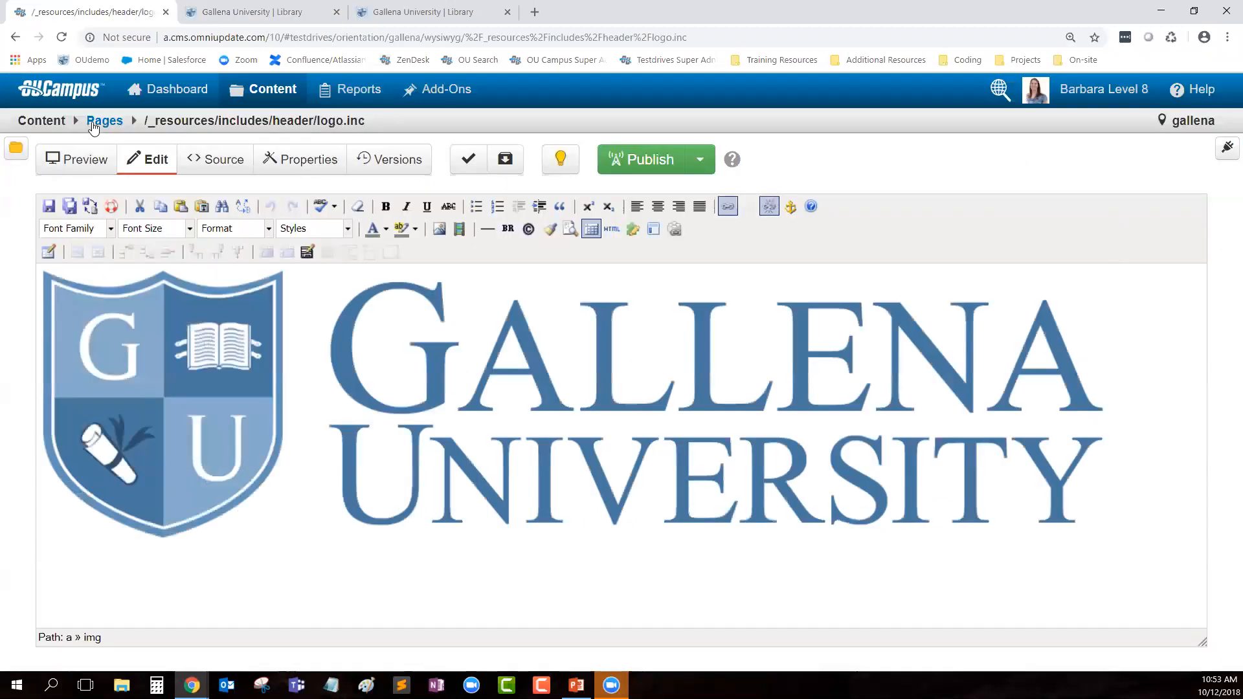
pyautogui.click(104, 121)
# Step: Open nav-top.inc, compare its Calendar, Directory and A-Z links with the live page, then check it in
pyautogui.click(204, 314)
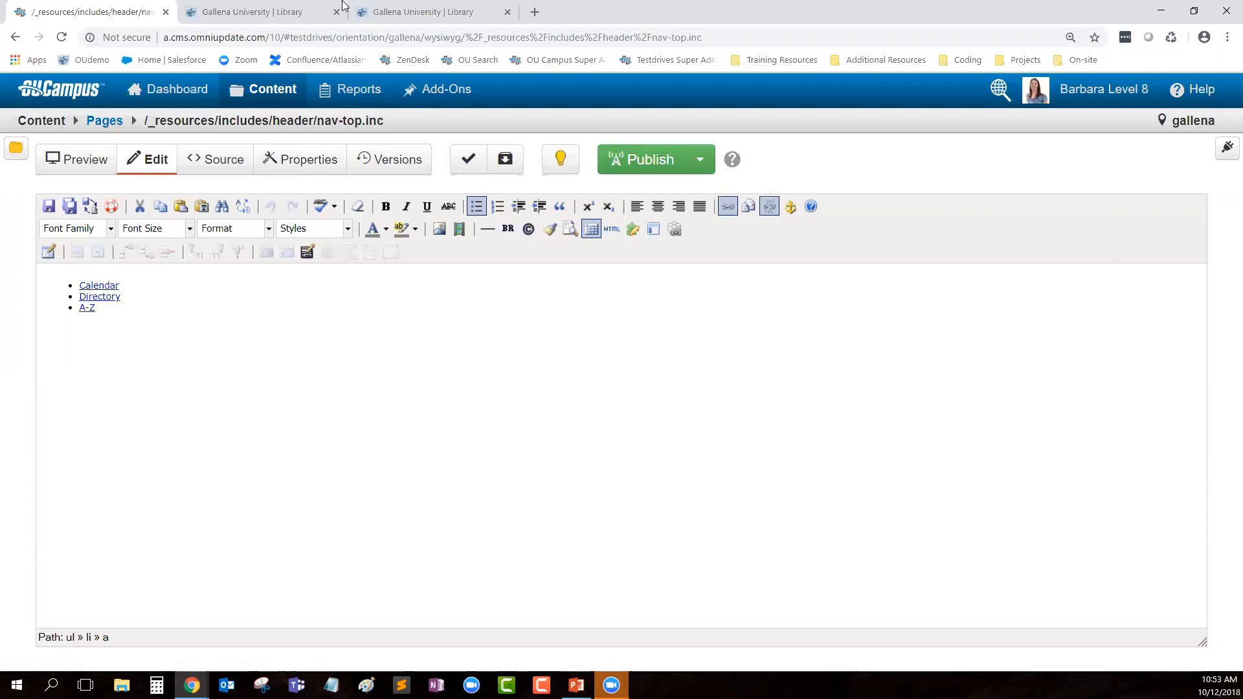
pyautogui.click(305, 12)
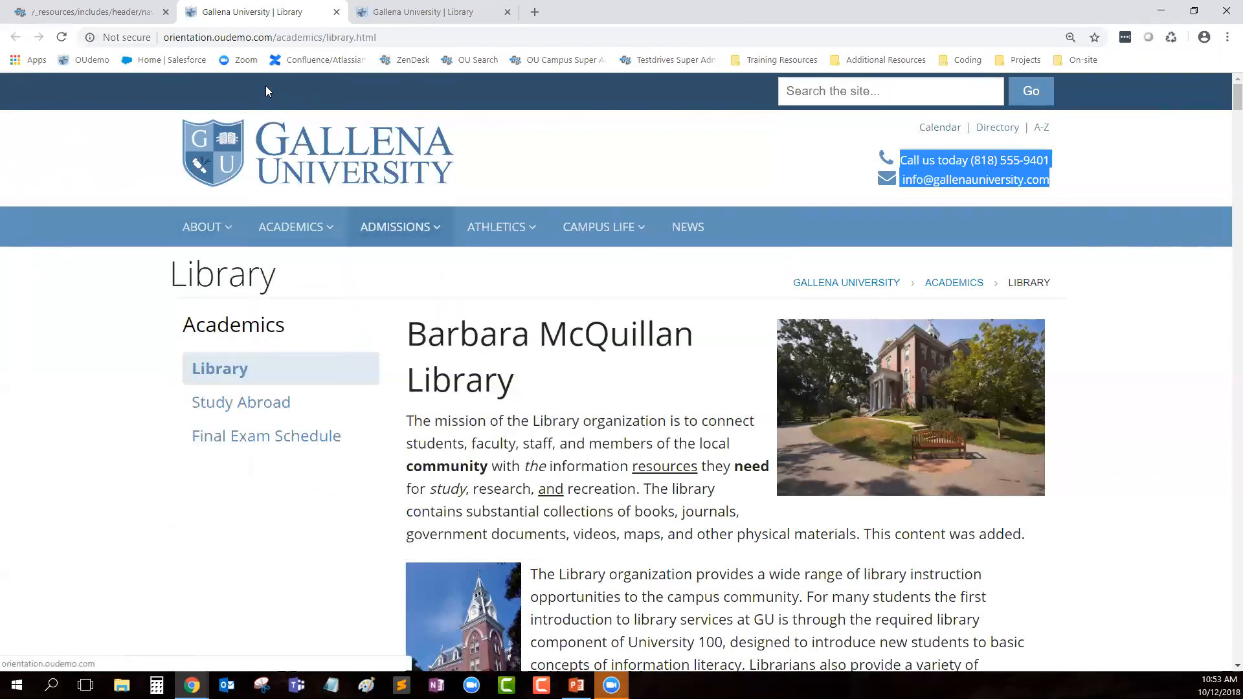
pyautogui.click(931, 221)
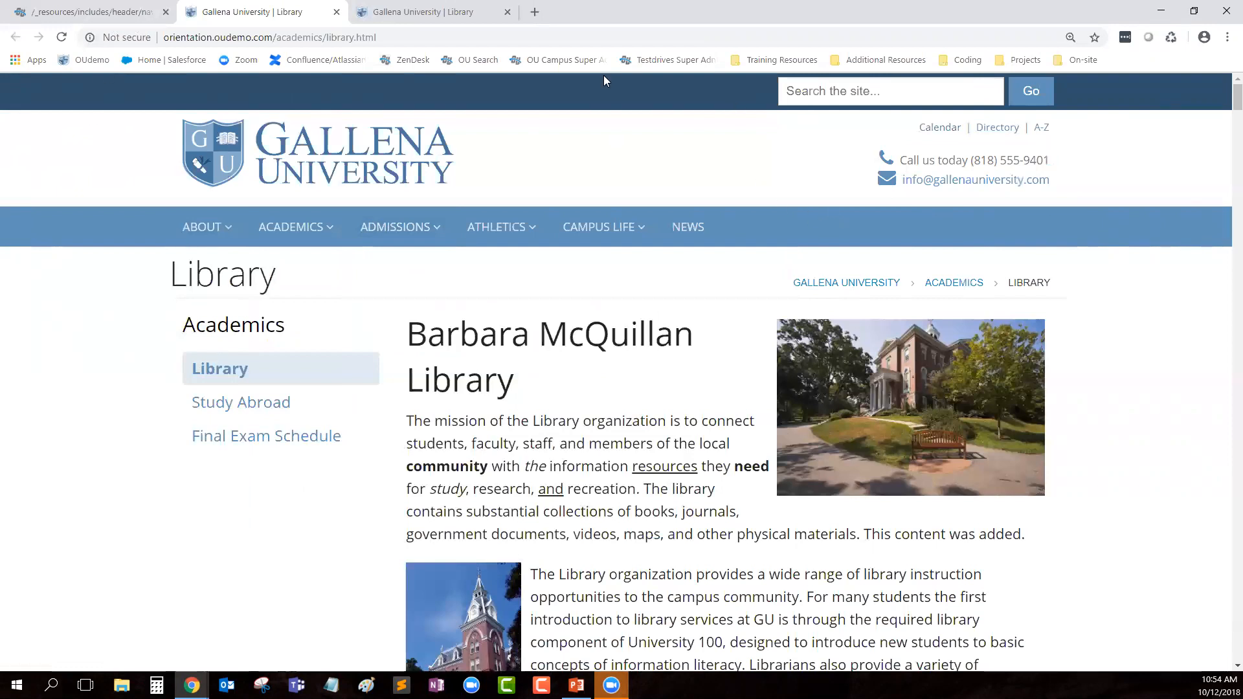
pyautogui.click(91, 12)
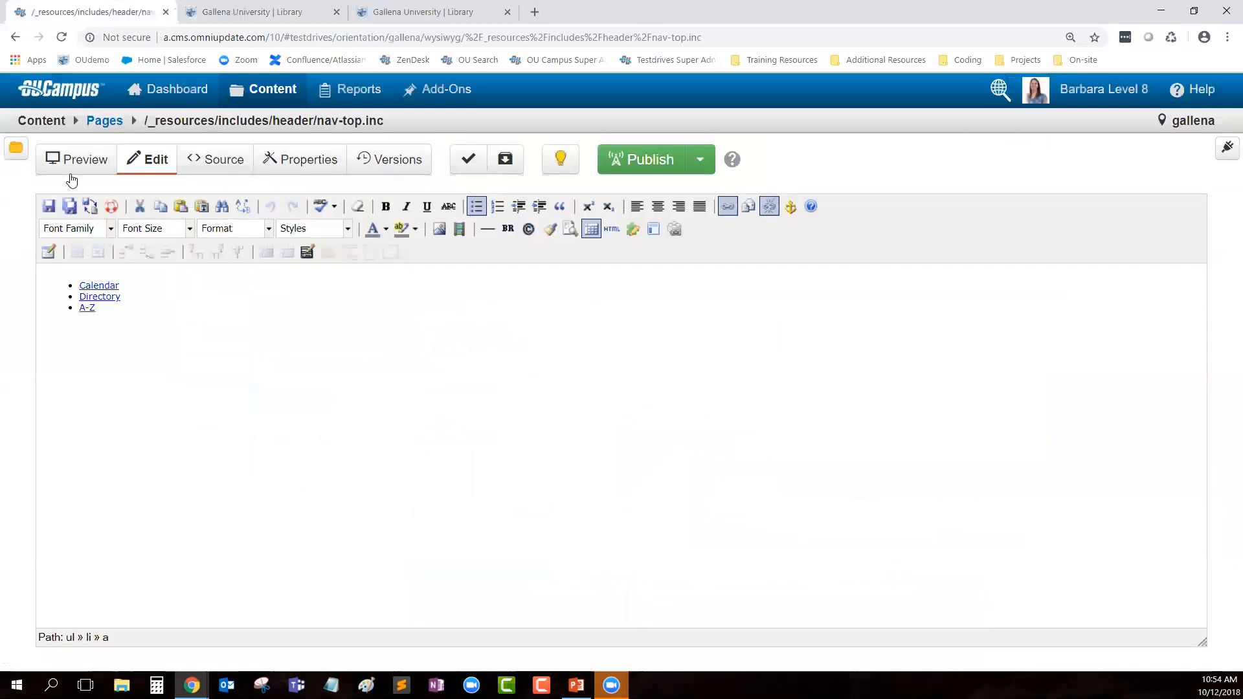
pyautogui.click(560, 159)
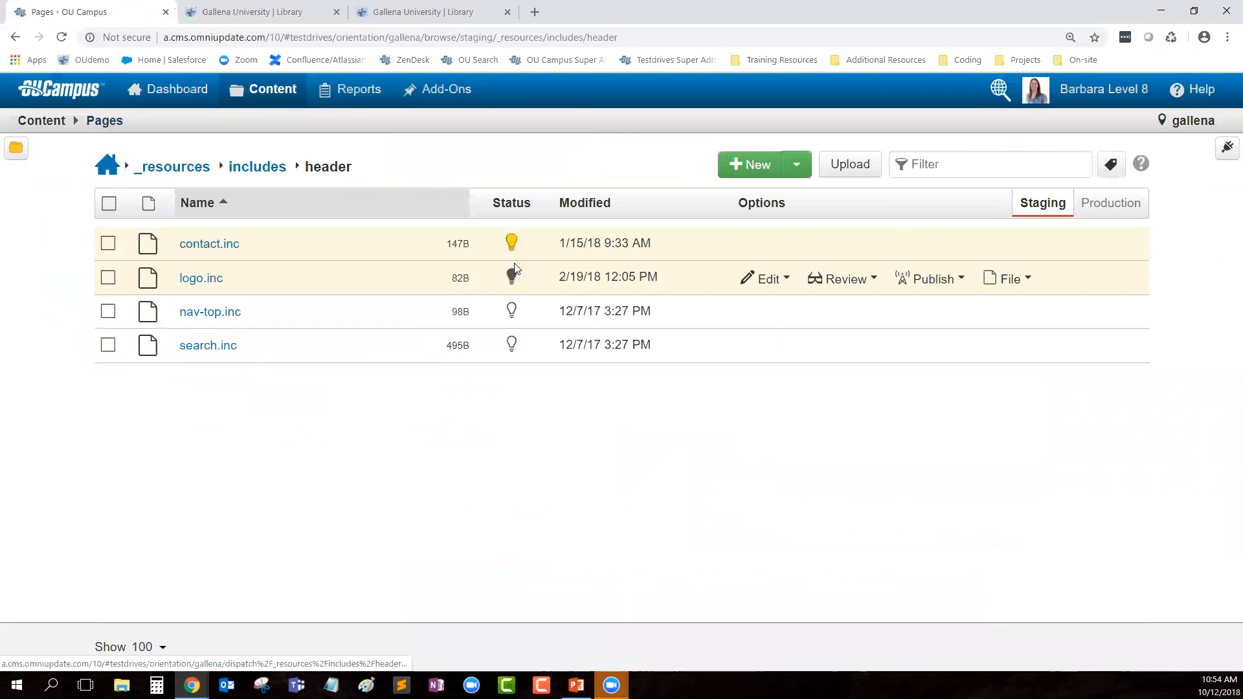
# Step: Check in contact.inc, then check in _sidenav.inc in the academics folder and start new content there
pyautogui.click(511, 242)
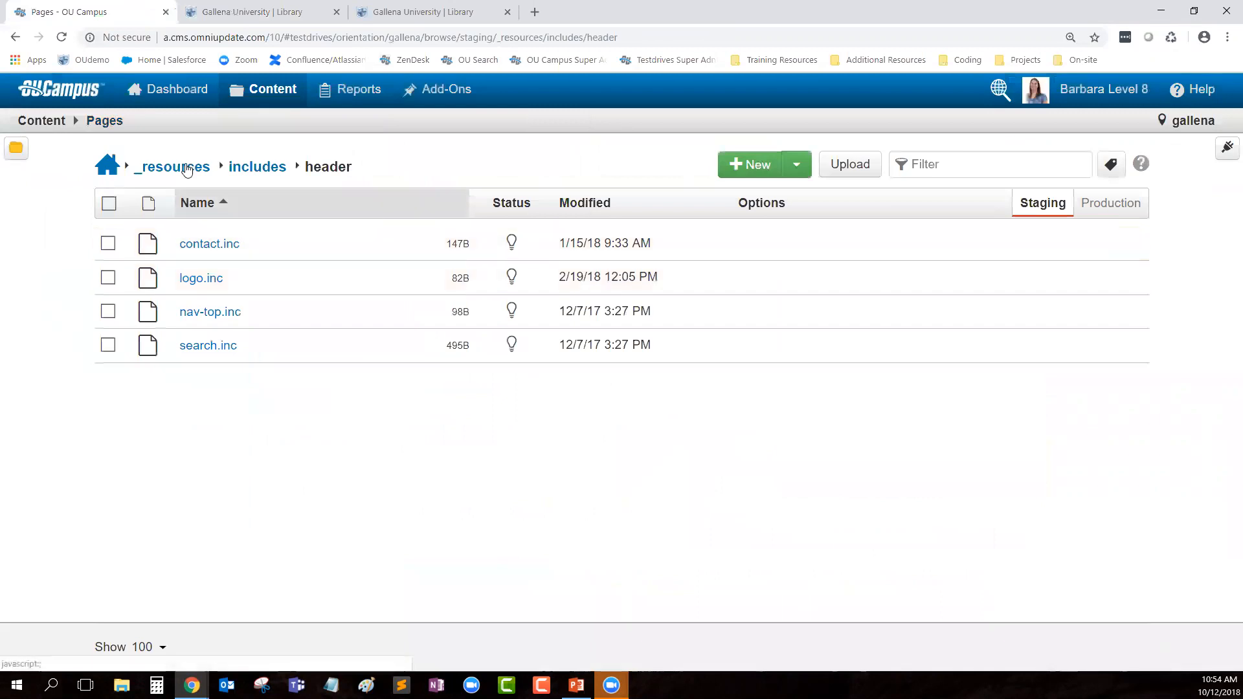
pyautogui.click(108, 169)
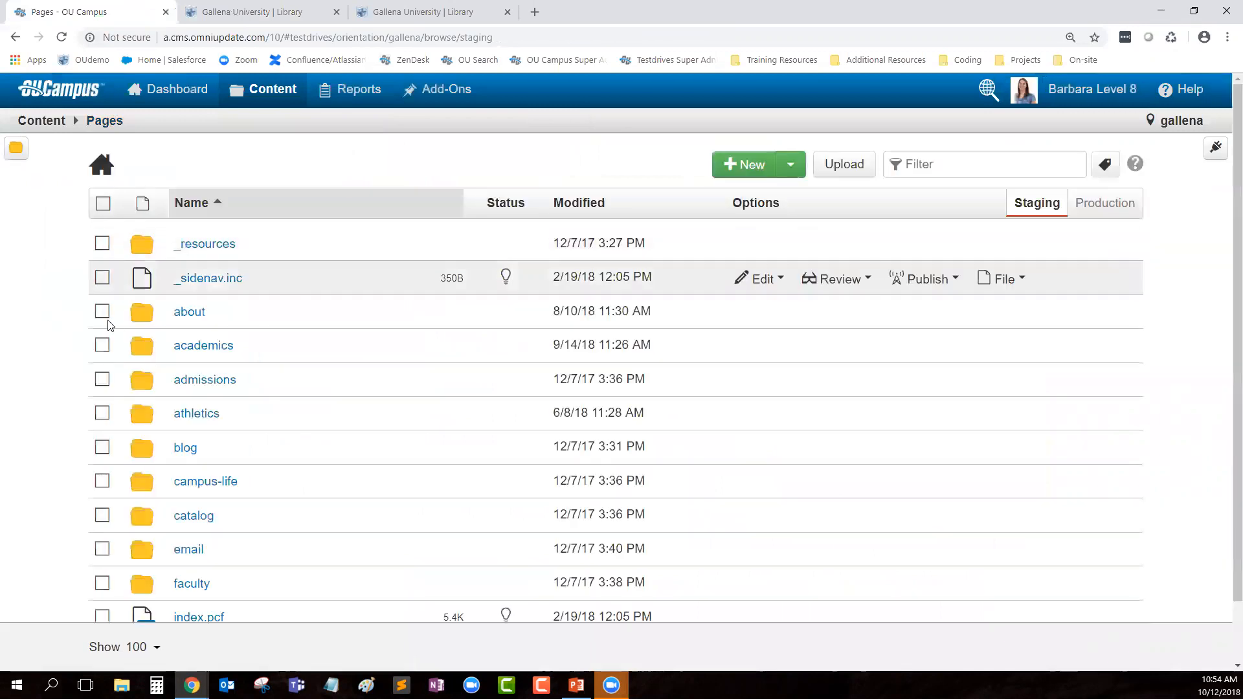
pyautogui.click(185, 348)
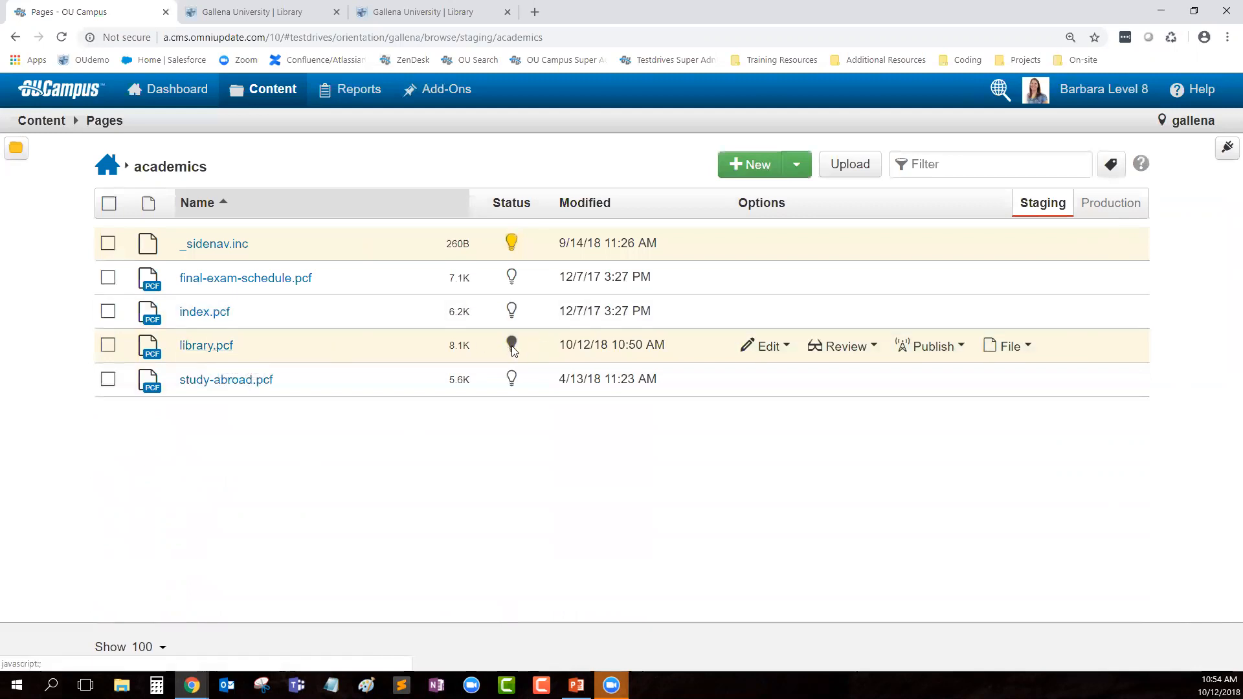
pyautogui.click(511, 243)
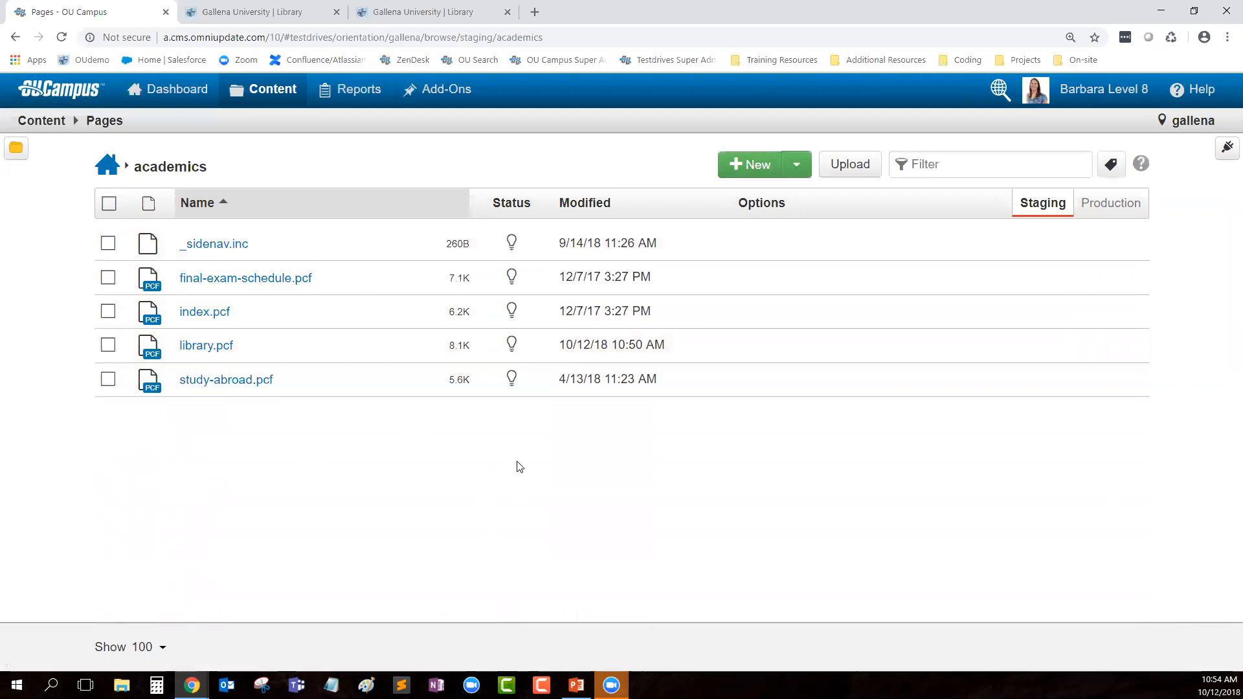
pyautogui.click(751, 167)
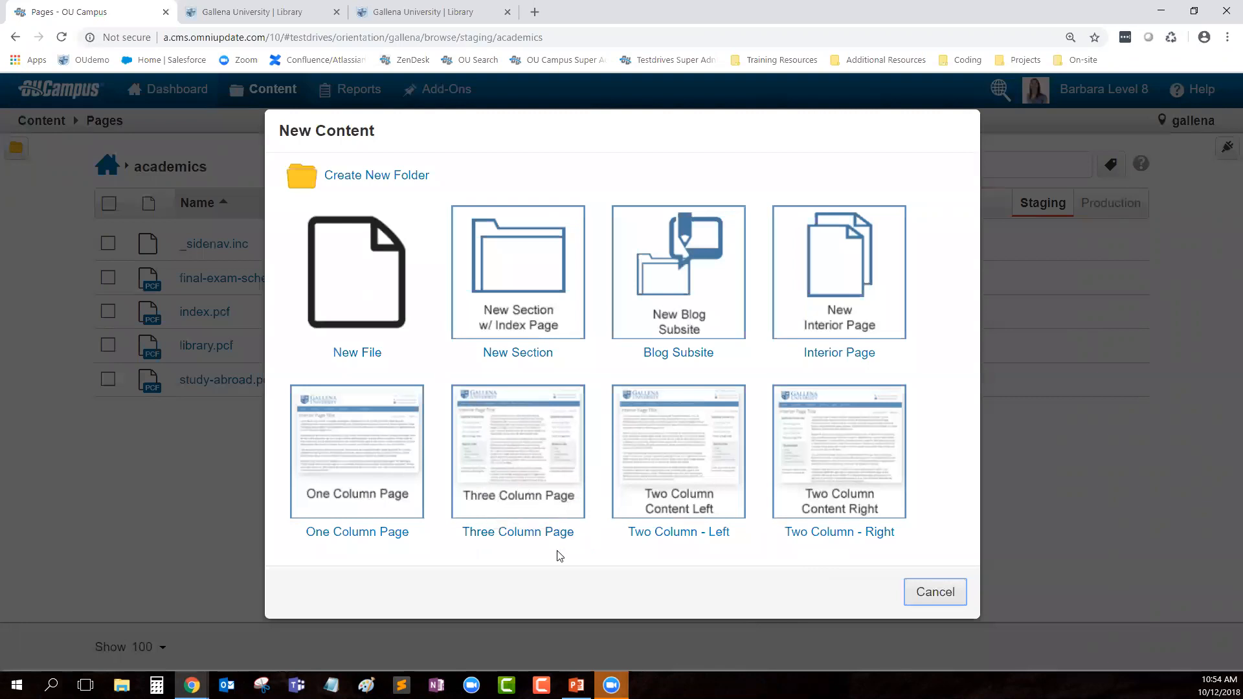
# Step: Choose the Three Column Page template and enter a person's first name plus 'Amazing Page' as the Page Title
pyautogui.click(505, 491)
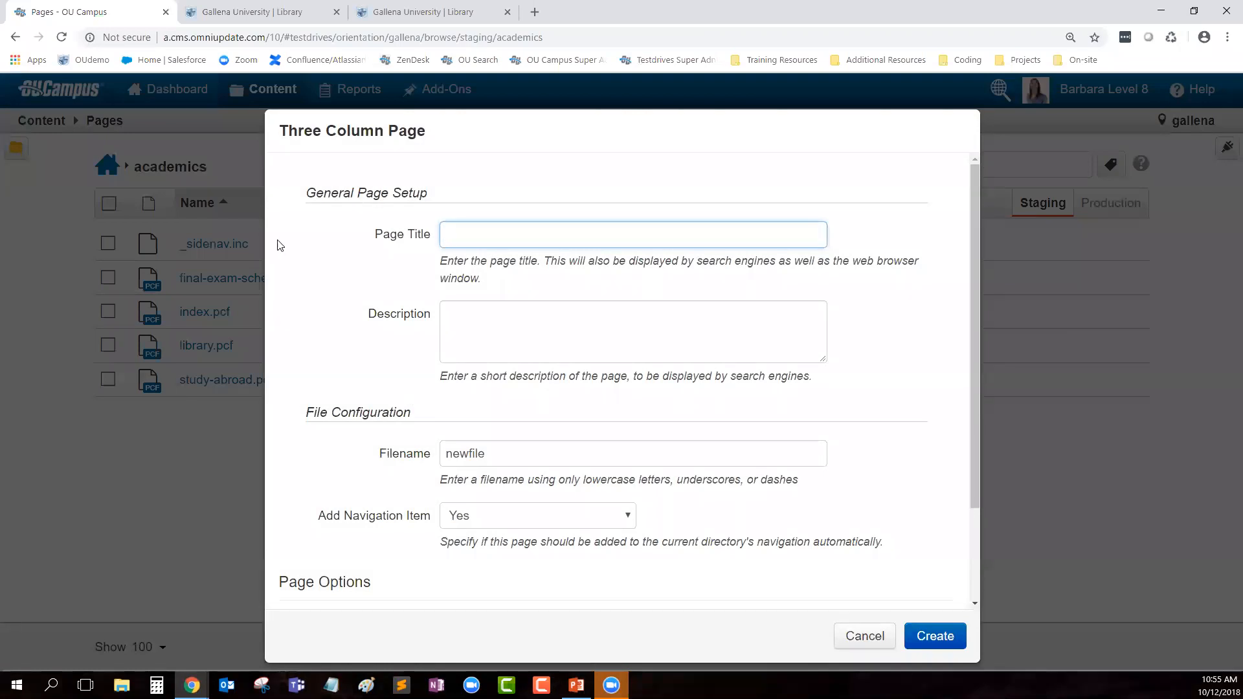
pyautogui.write("Barbara's Amazing Page")
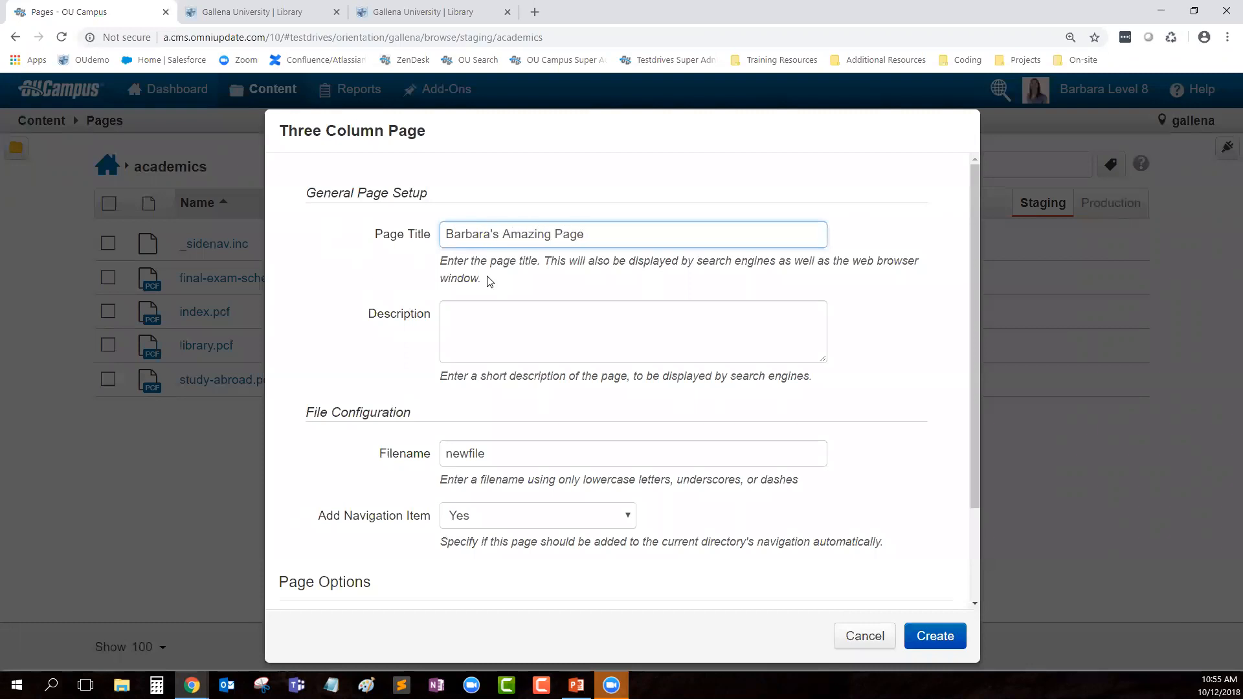
pyautogui.moveTo(496, 284); pyautogui.dragTo(438, 261)
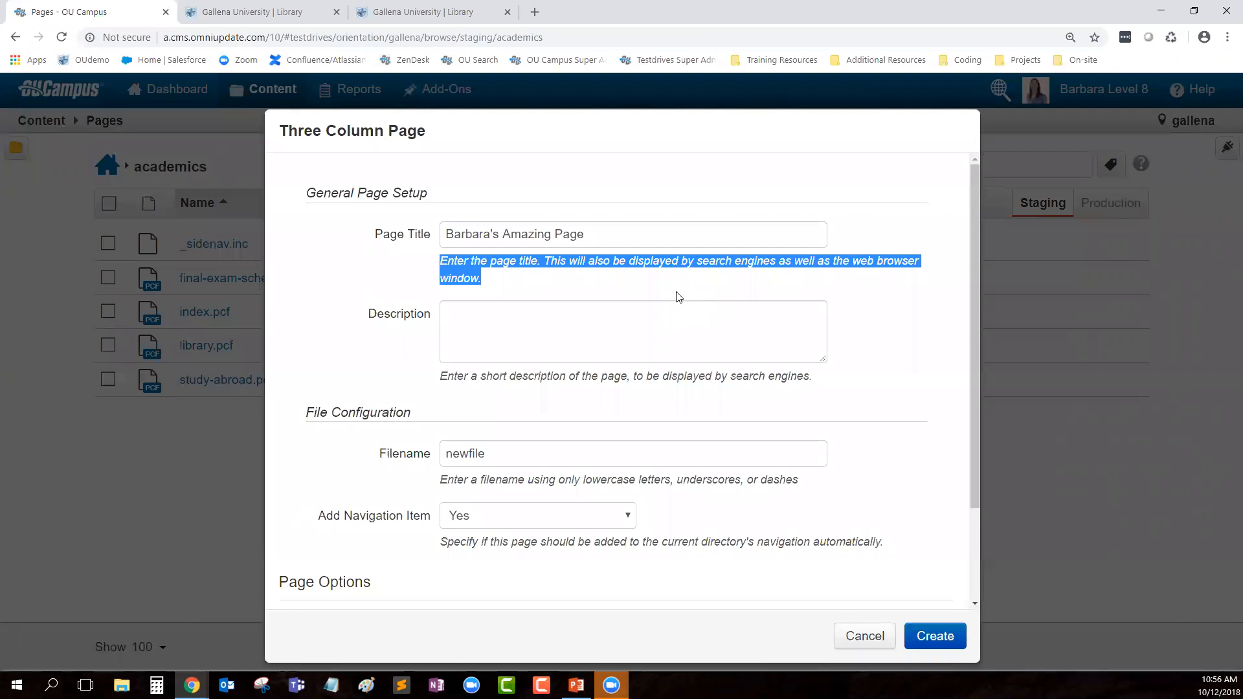
# Step: Replace the default filename 'newfile' with the lowercase page name (first name plus 'amazingpage') and create the page
pyautogui.click(525, 291)
pyautogui.moveTo(548, 262); pyautogui.dragTo(932, 271)
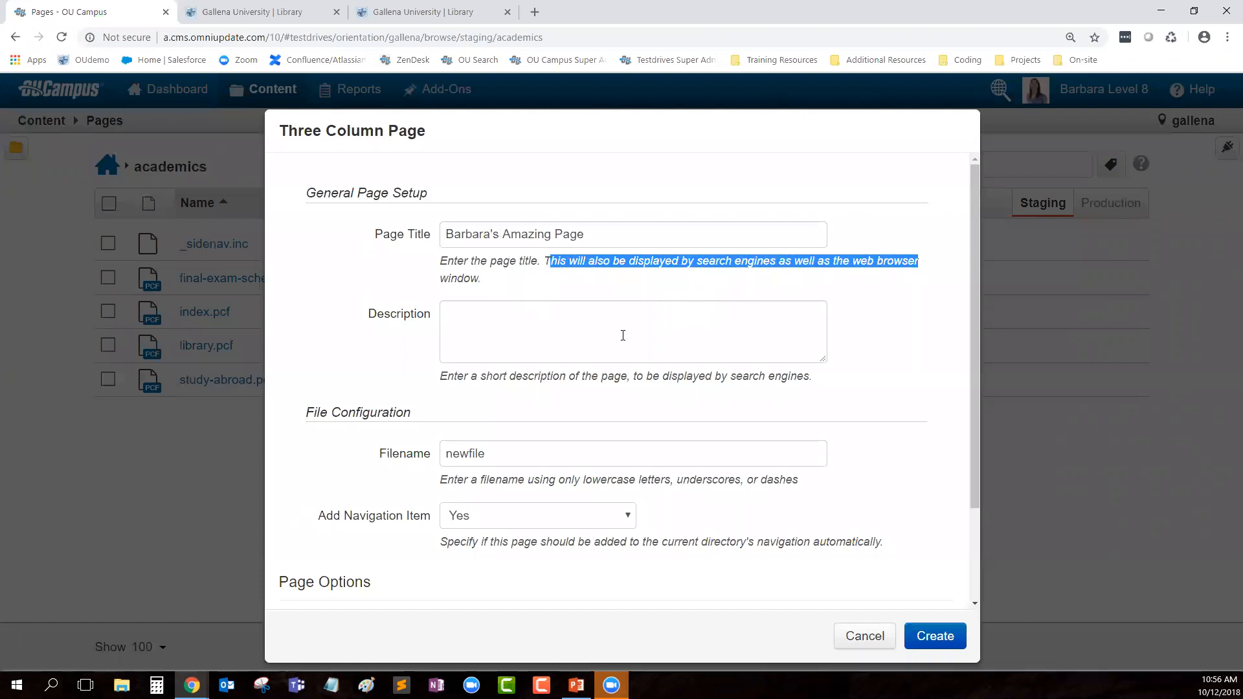
pyautogui.click(498, 337)
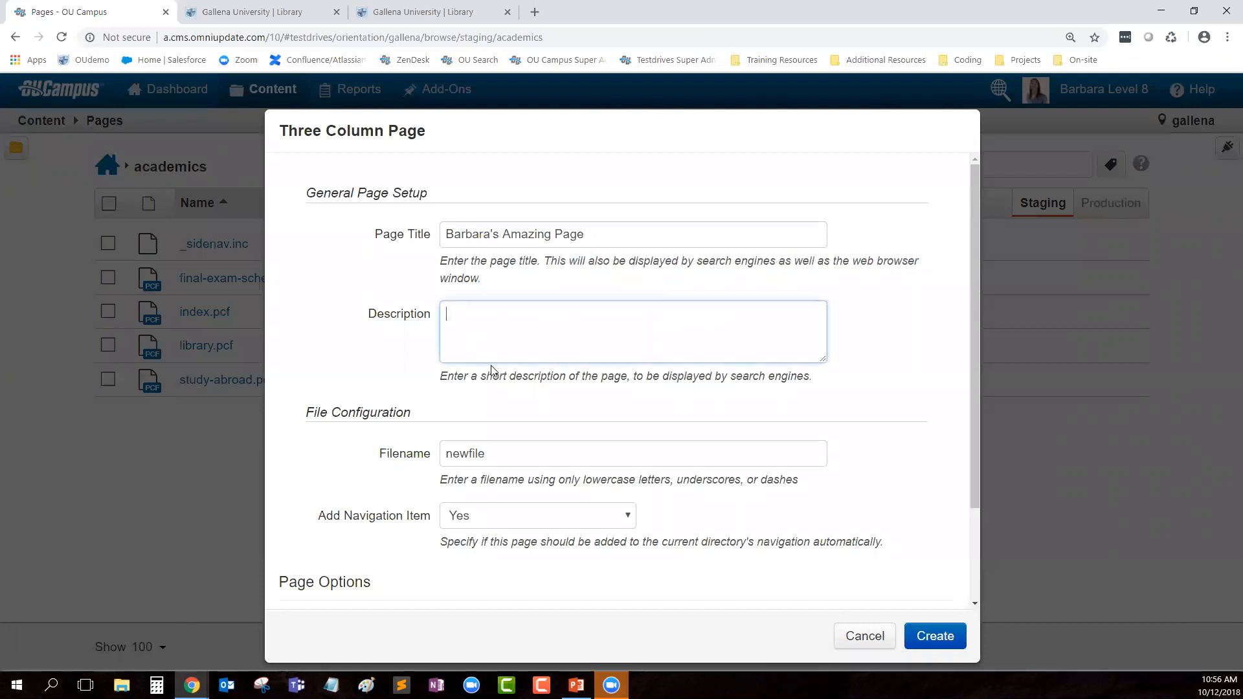
pyautogui.moveTo(435, 378); pyautogui.dragTo(825, 390)
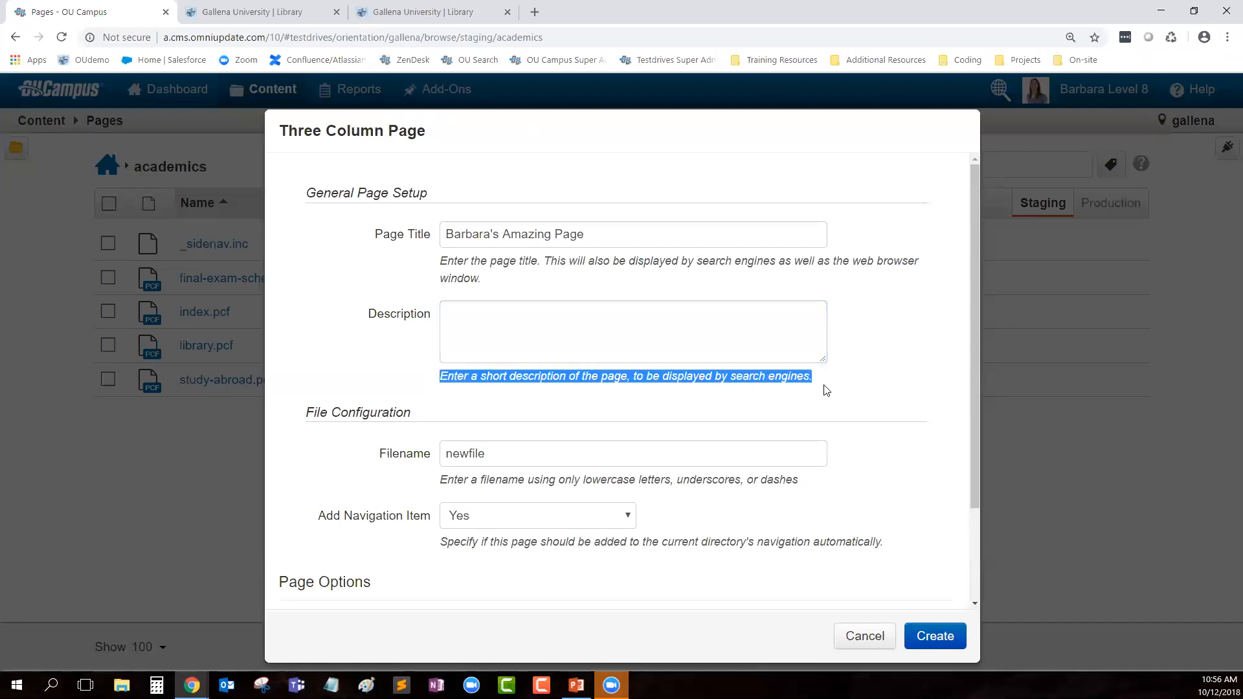
pyautogui.moveTo(376, 456); pyautogui.dragTo(817, 487)
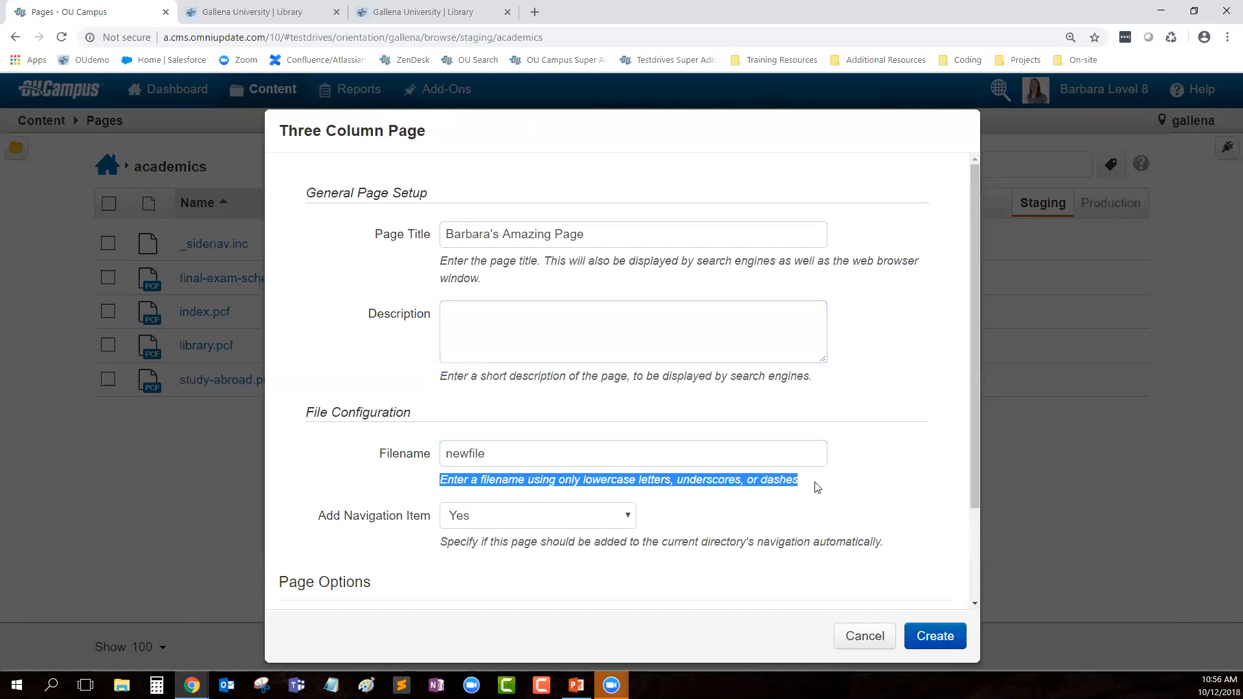
pyautogui.doubleClick(525, 453)
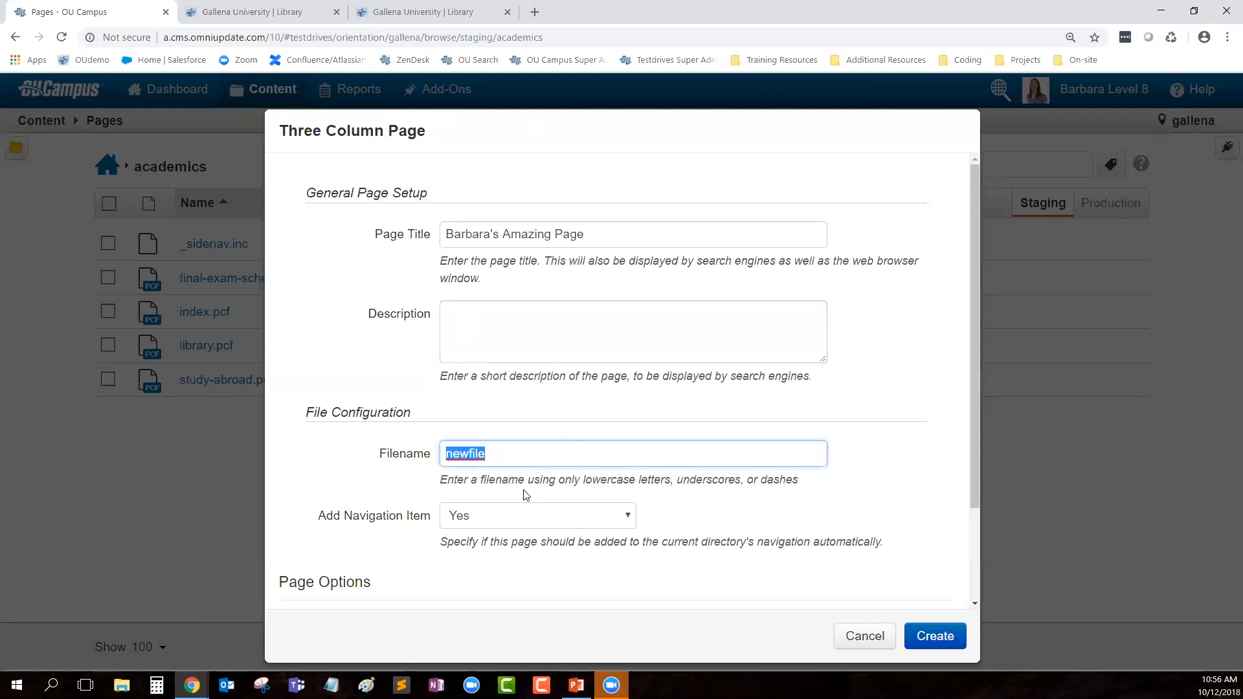
pyautogui.write('barbarasamazing')
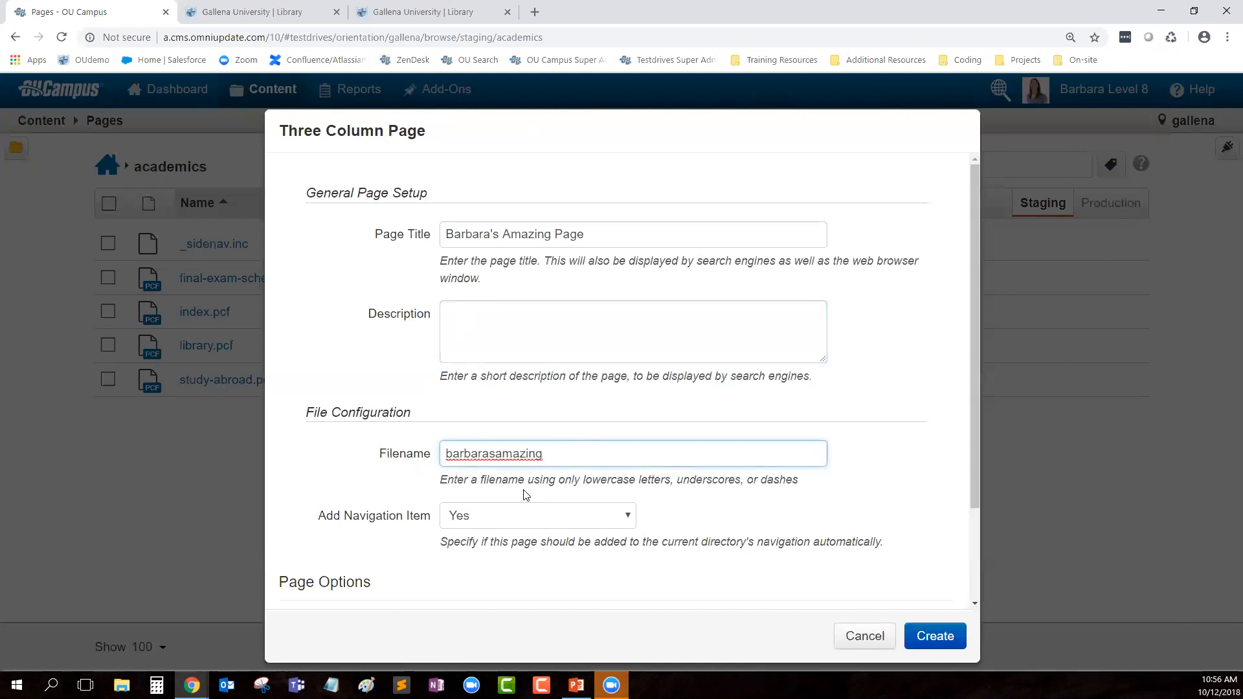
pyautogui.write('page')
pyautogui.moveTo(302, 516); pyautogui.dragTo(431, 545)
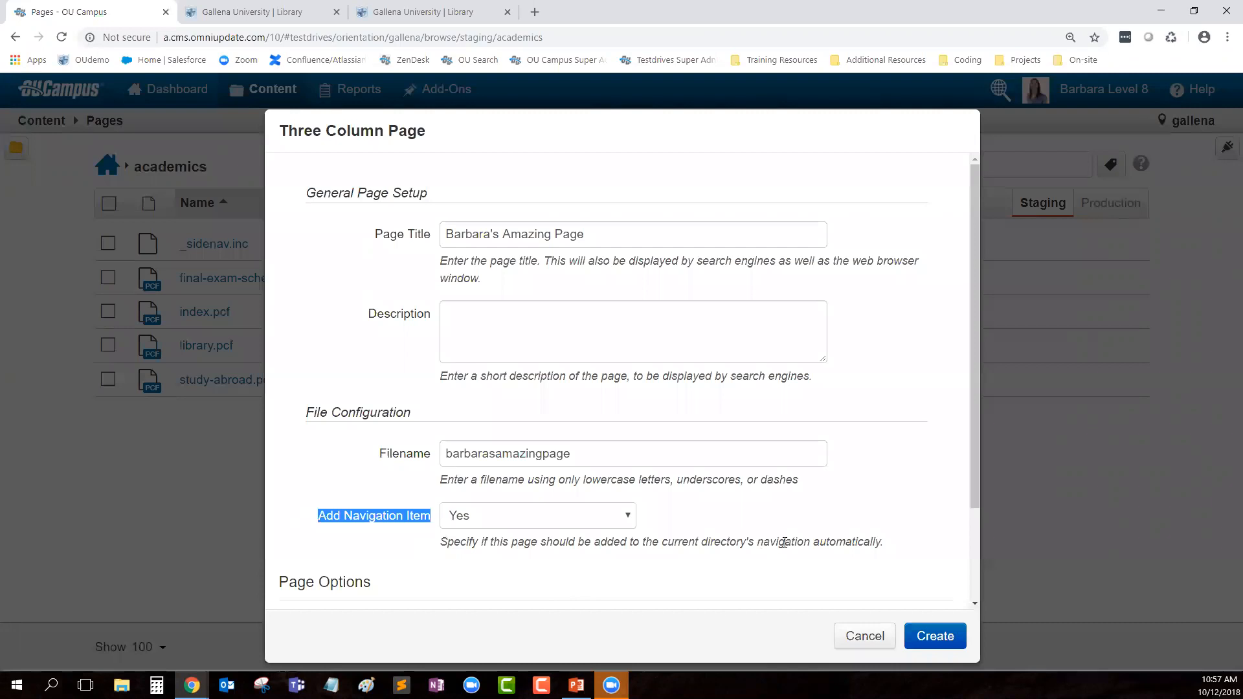
pyautogui.scroll(-2, 944, 421)
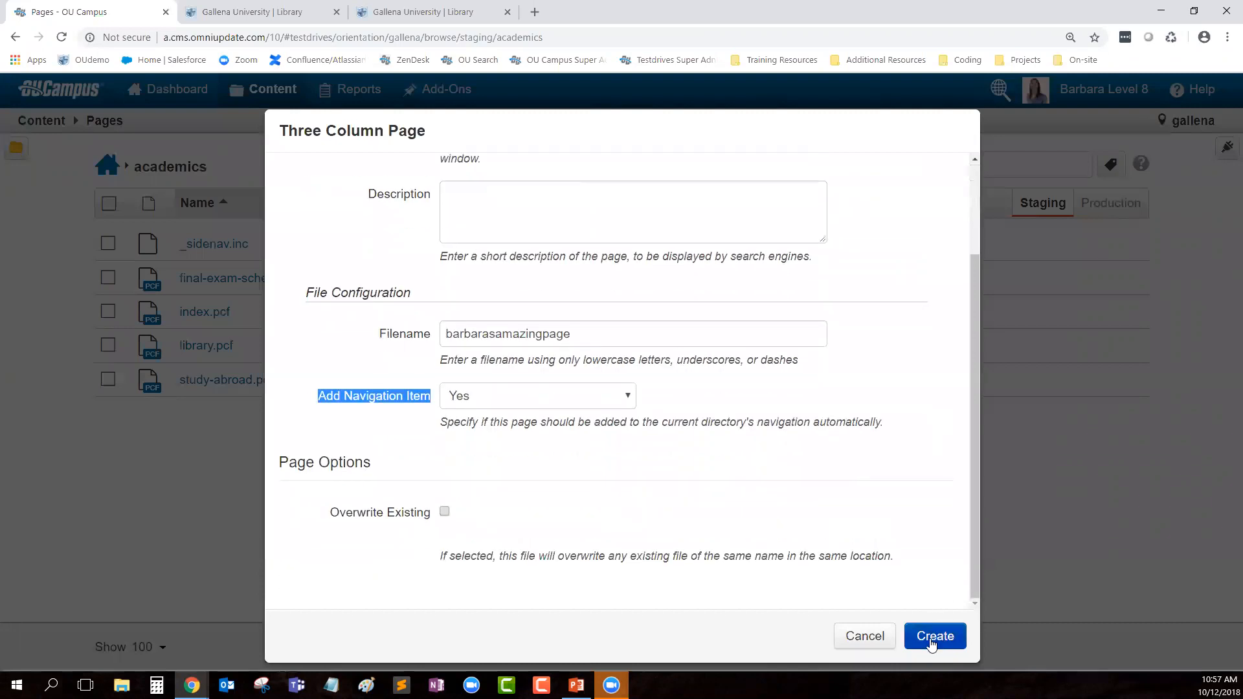
pyautogui.click(944, 637)
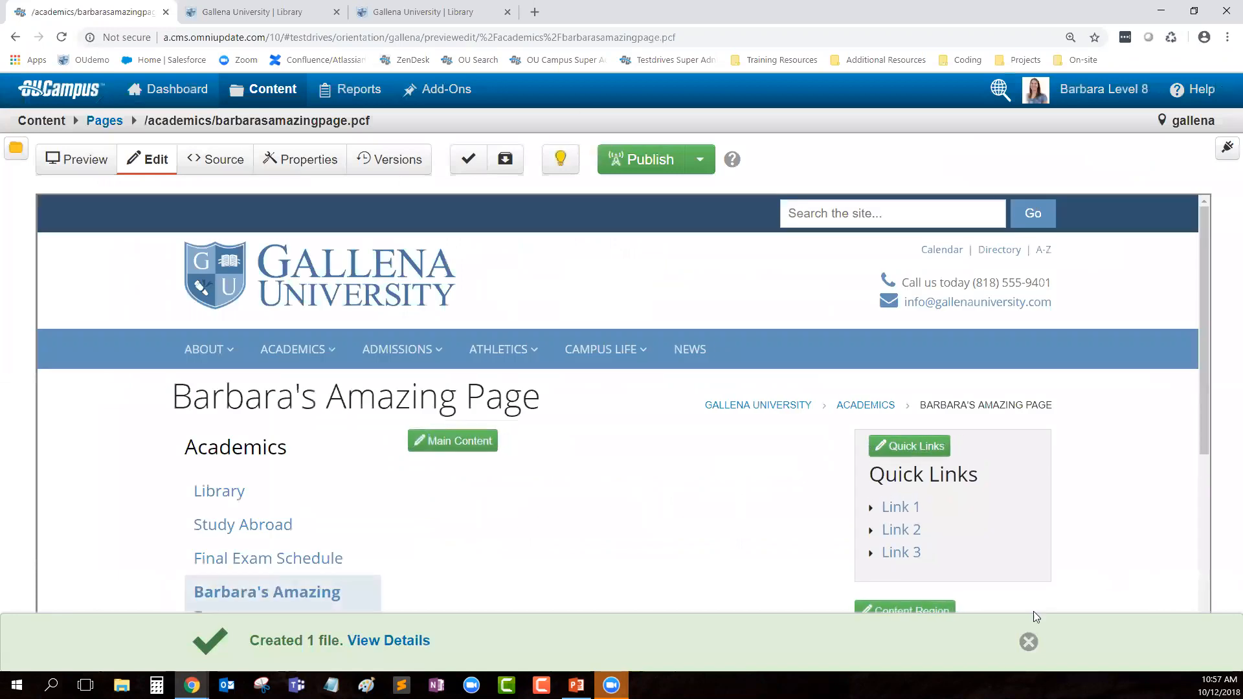
# Step: Dismiss the creation notice, then open and exit the main content editor without saving
pyautogui.click(1029, 642)
pyautogui.scroll(-2, 424, 361)
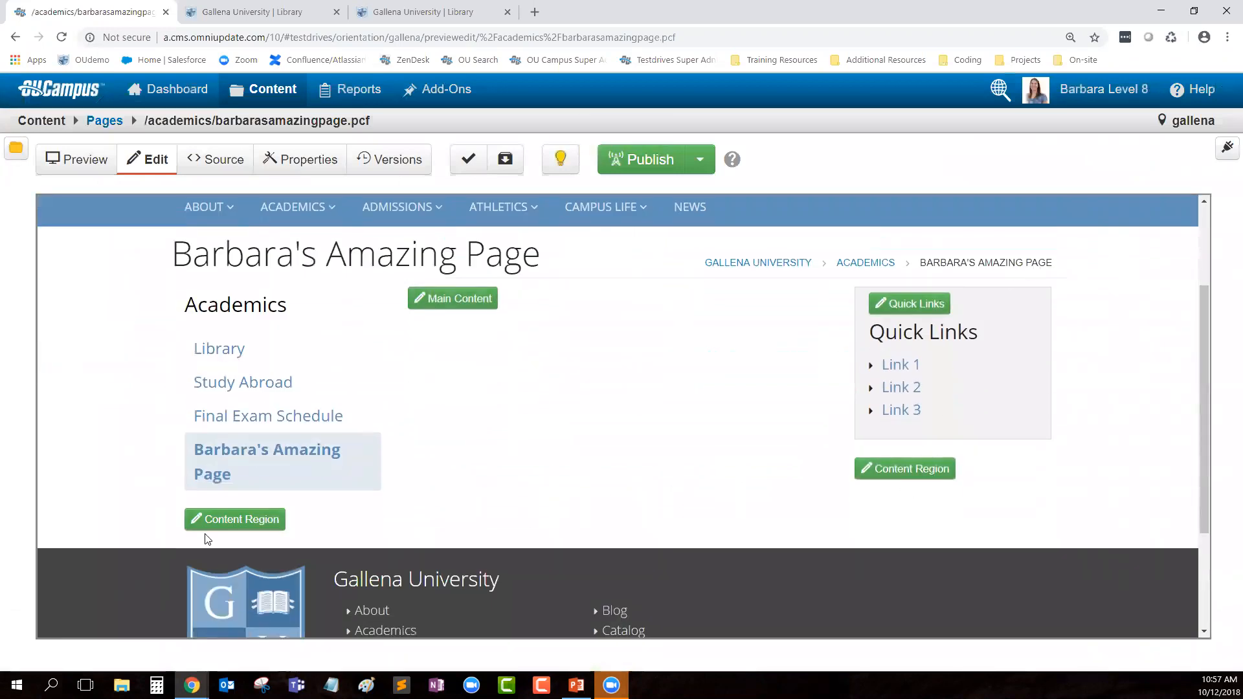
pyautogui.click(454, 298)
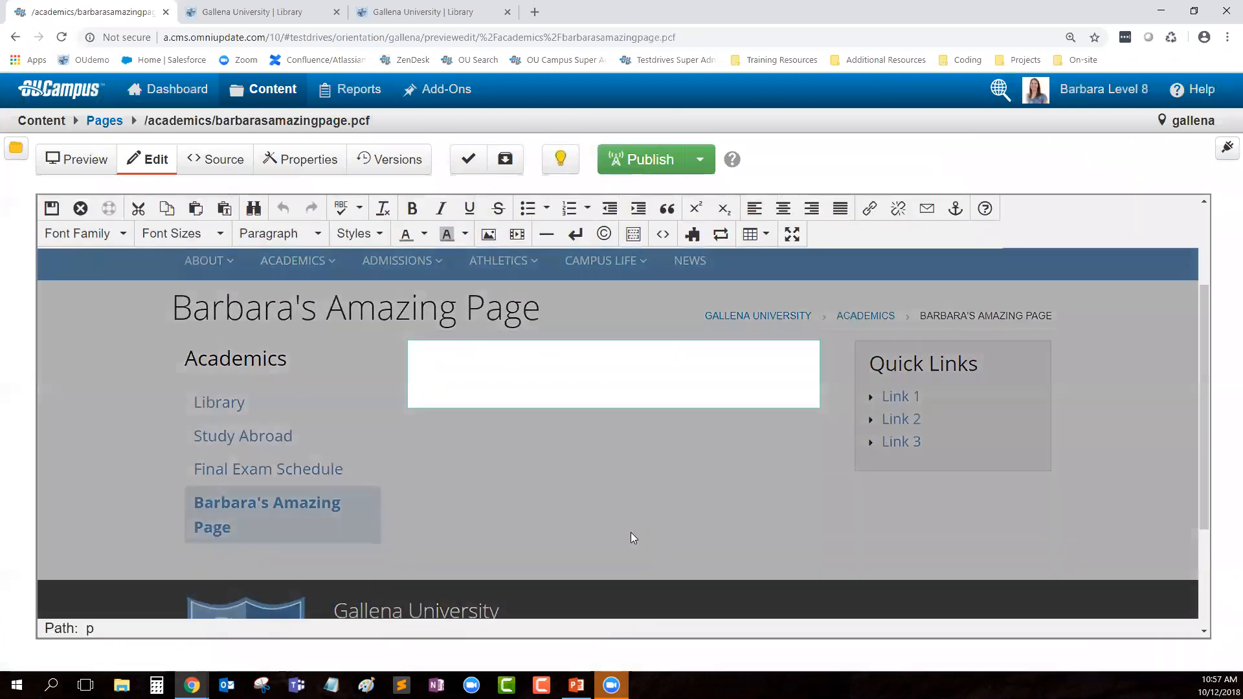
pyautogui.click(80, 208)
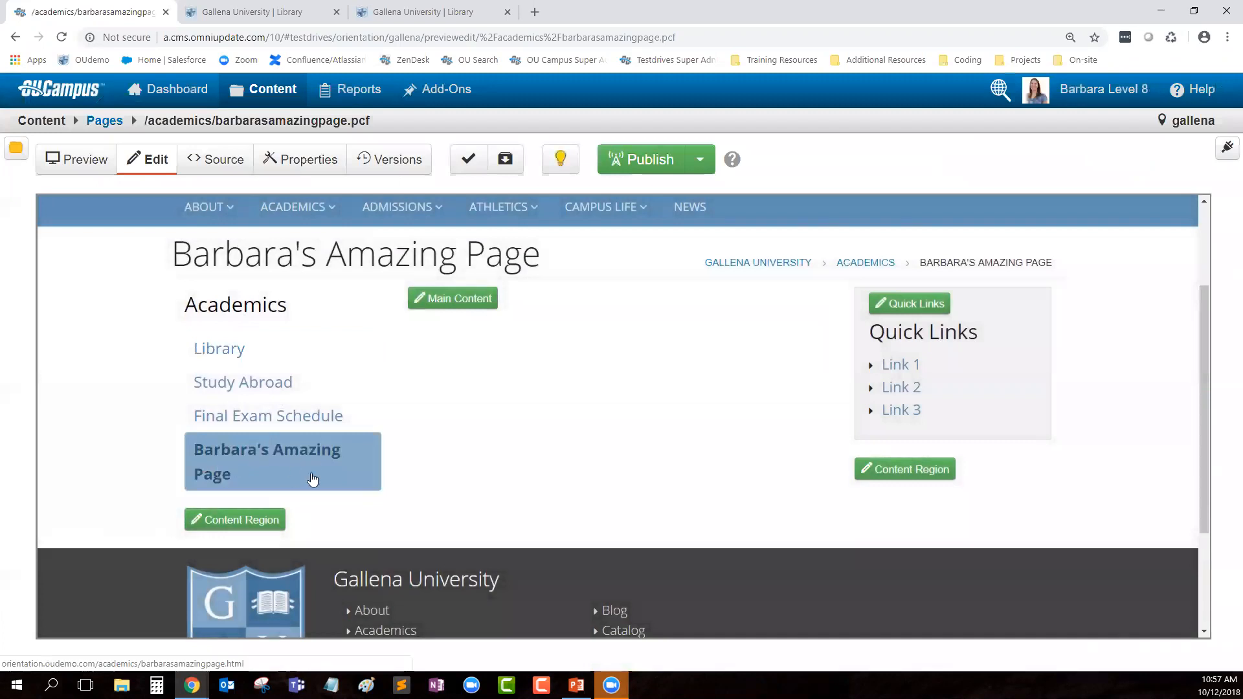
pyautogui.scroll(1, 607, 472)
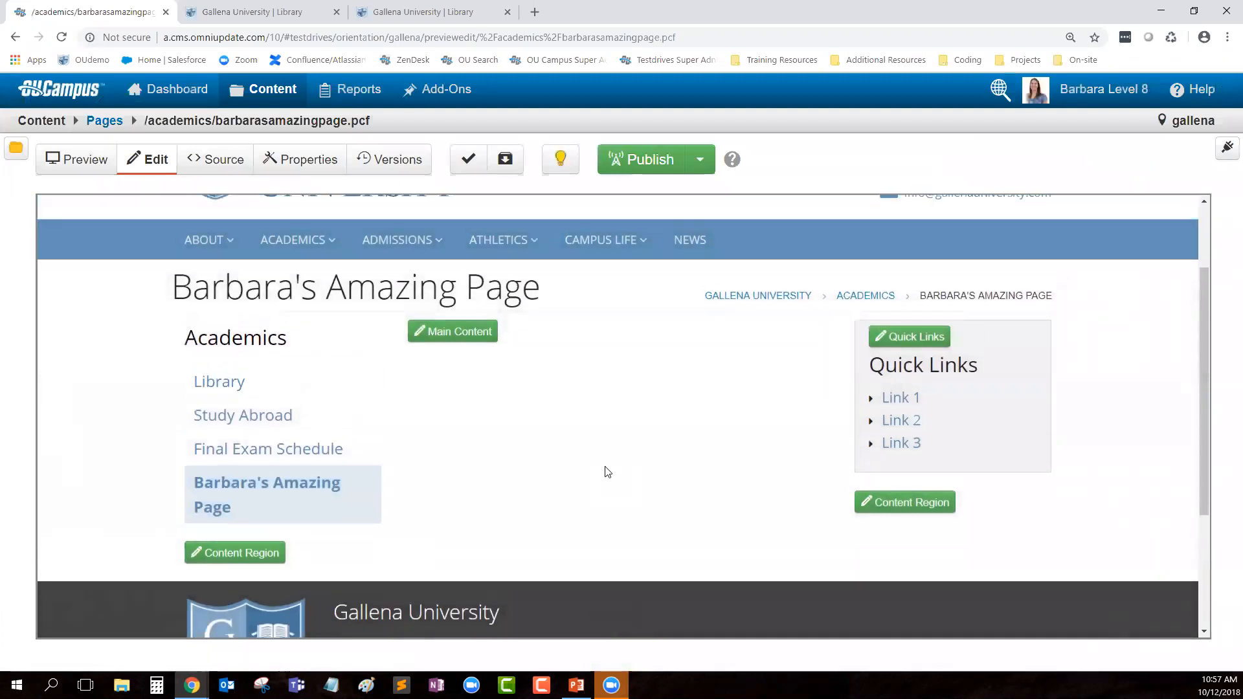
pyautogui.scroll(1, 607, 472)
pyautogui.scroll(2, 627, 472)
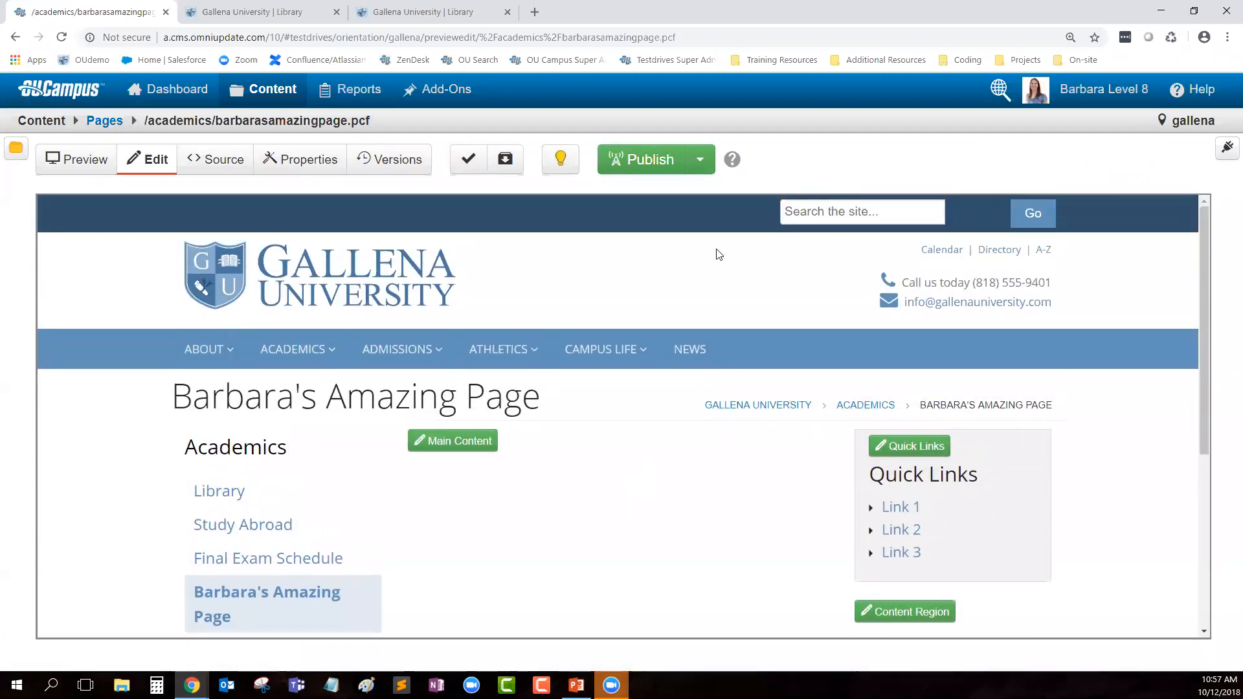
# Step: Publish the page live with version note 'created new' and view it in a new tab
pyautogui.click(638, 161)
pyautogui.click(549, 496)
pyautogui.write('created new')
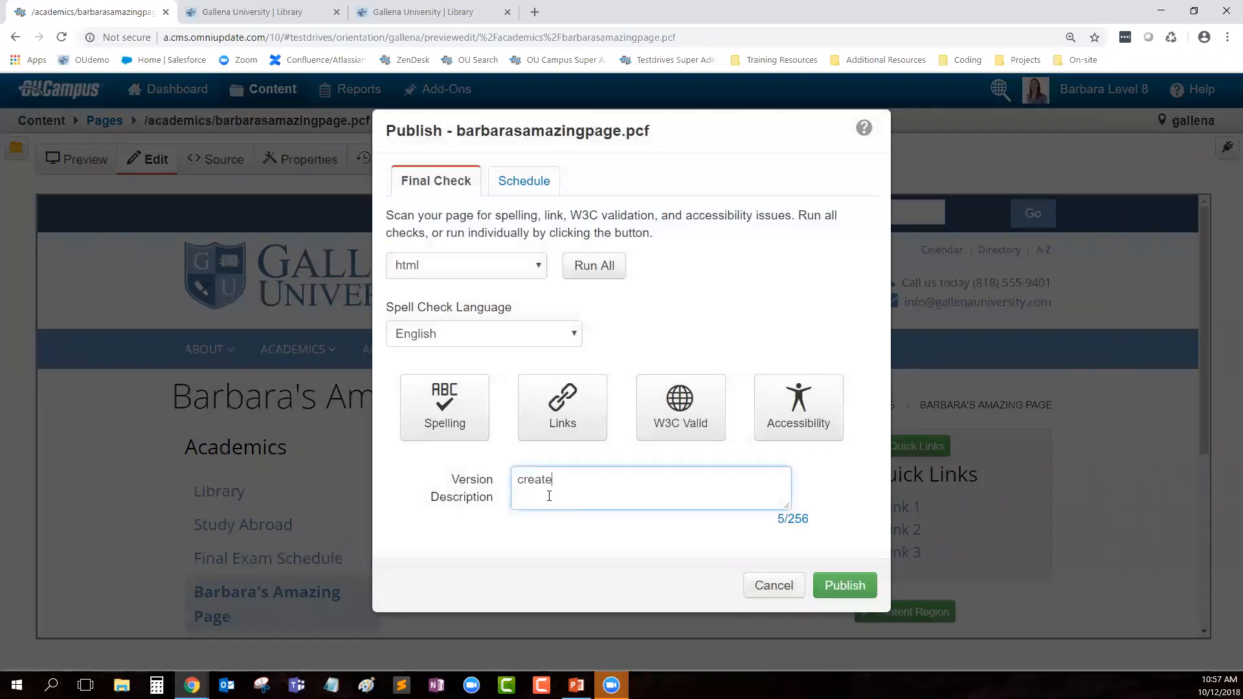
pyautogui.click(841, 585)
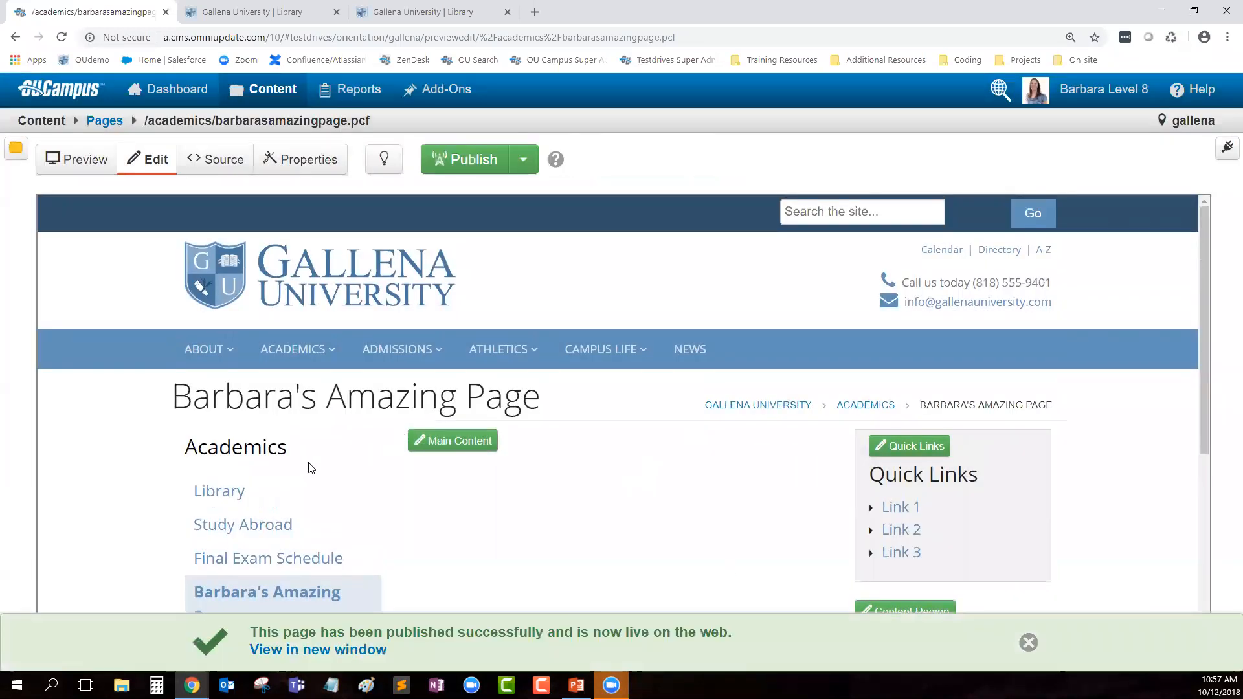
pyautogui.scroll(-1, 311, 486)
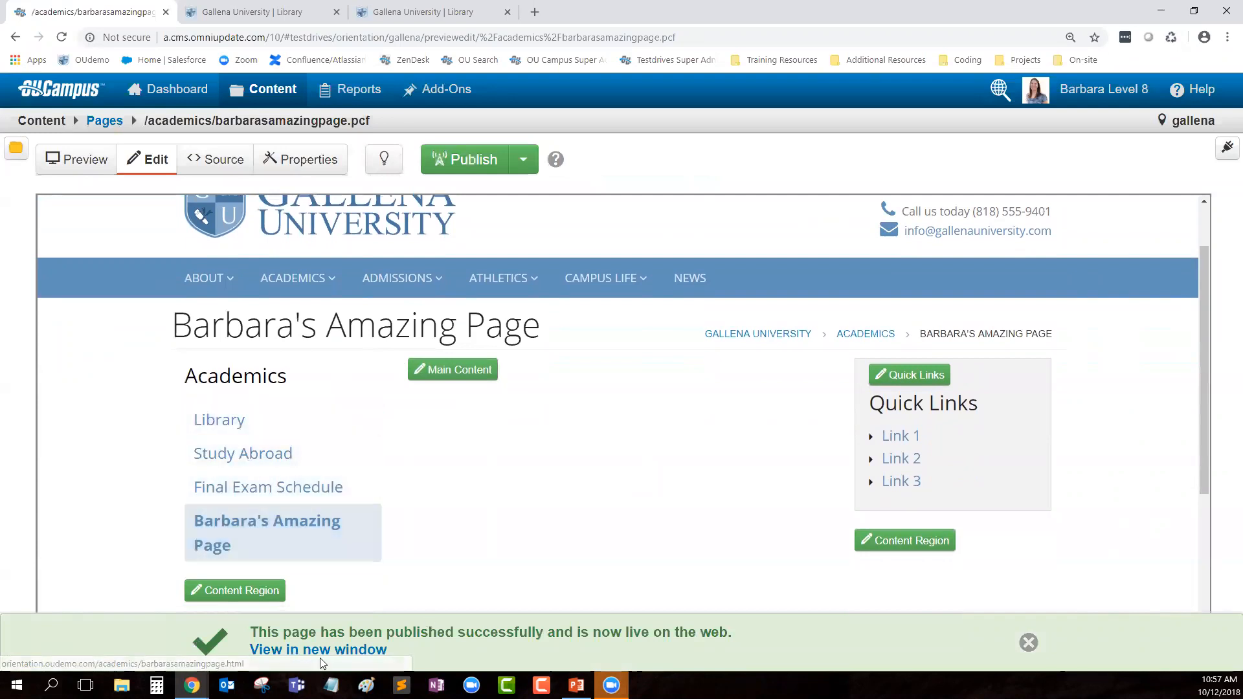
pyautogui.click(304, 651)
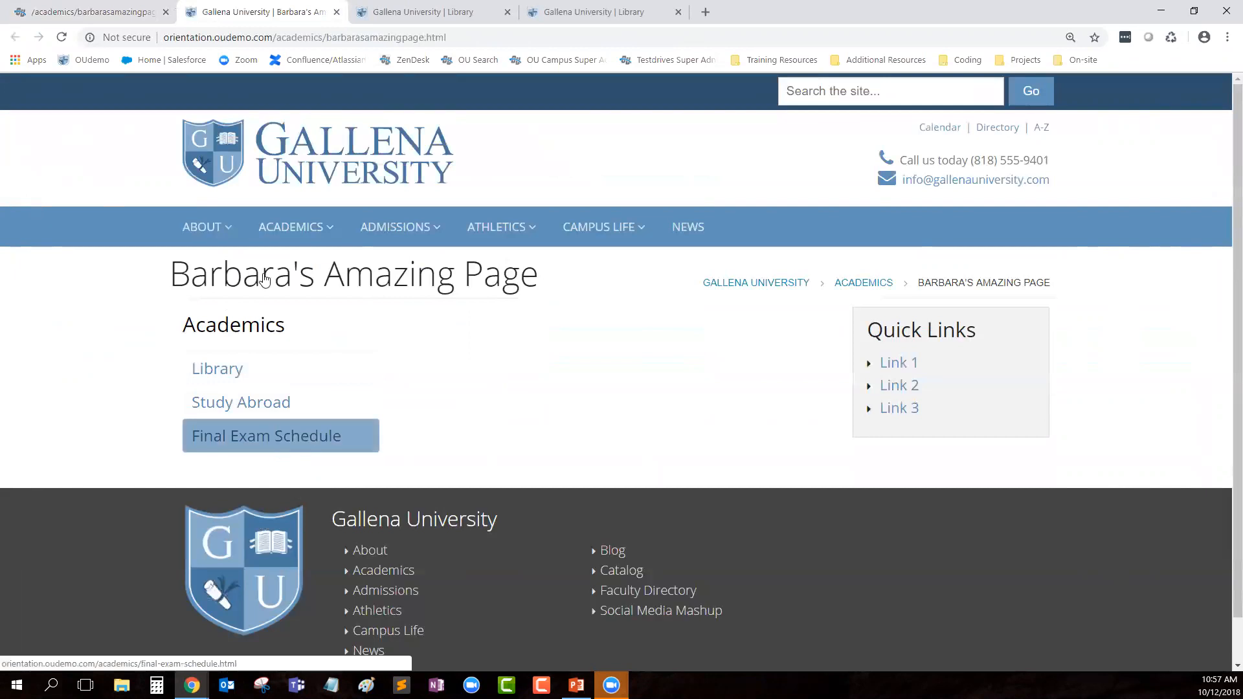
pyautogui.hotkey('ctrl', 'shift', 'Tab')
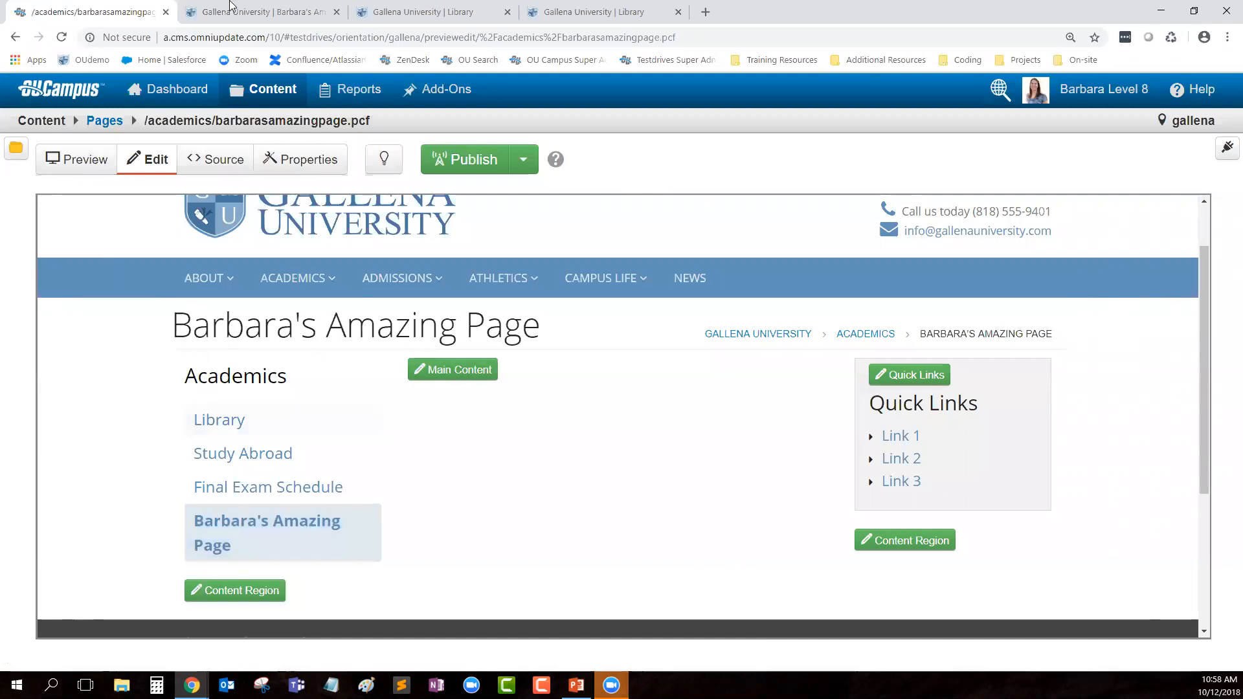
pyautogui.hotkey('ctrl', 'Tab')
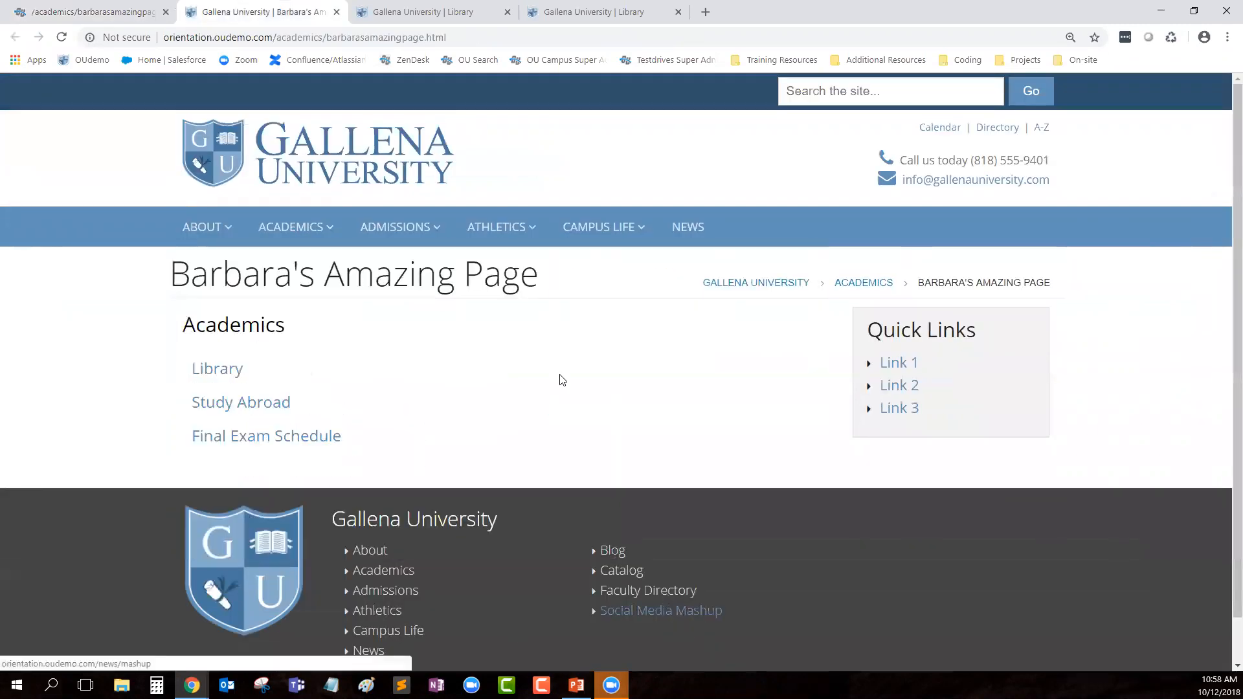
pyautogui.hotkey('ctrl', 'shift', 'Tab')
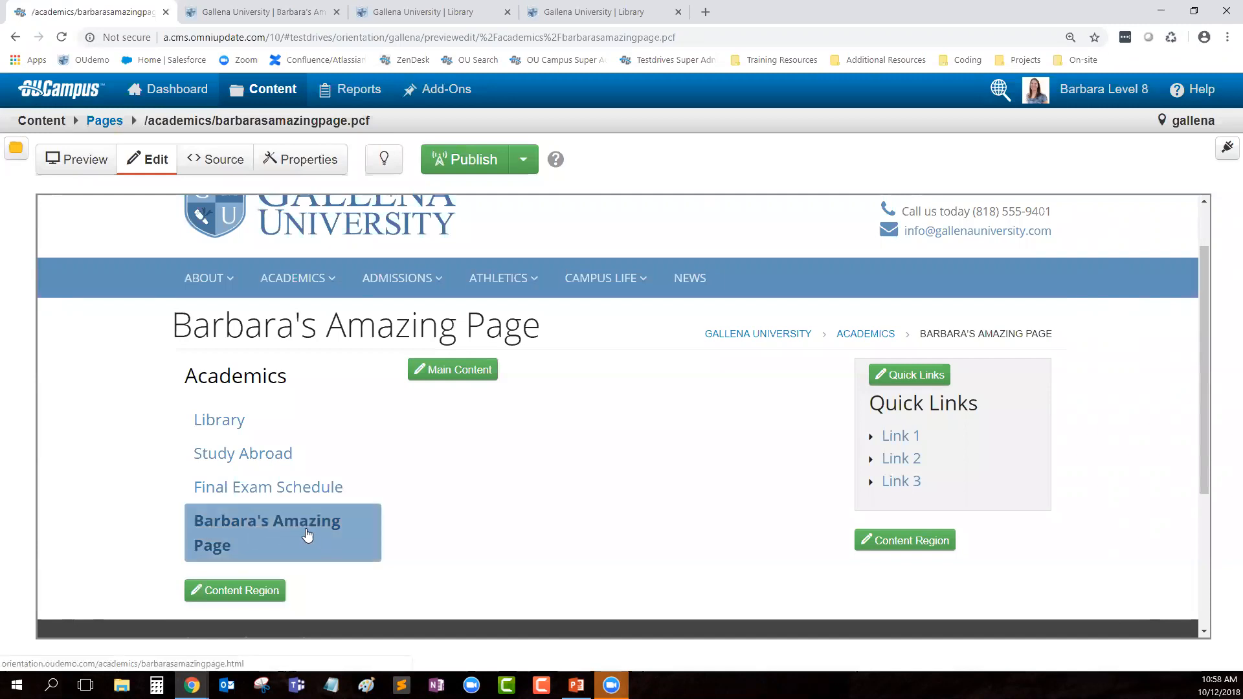
# Step: Publish the academics _sidenav.inc with a version note about adding the new Amazing Page
pyautogui.click(107, 124)
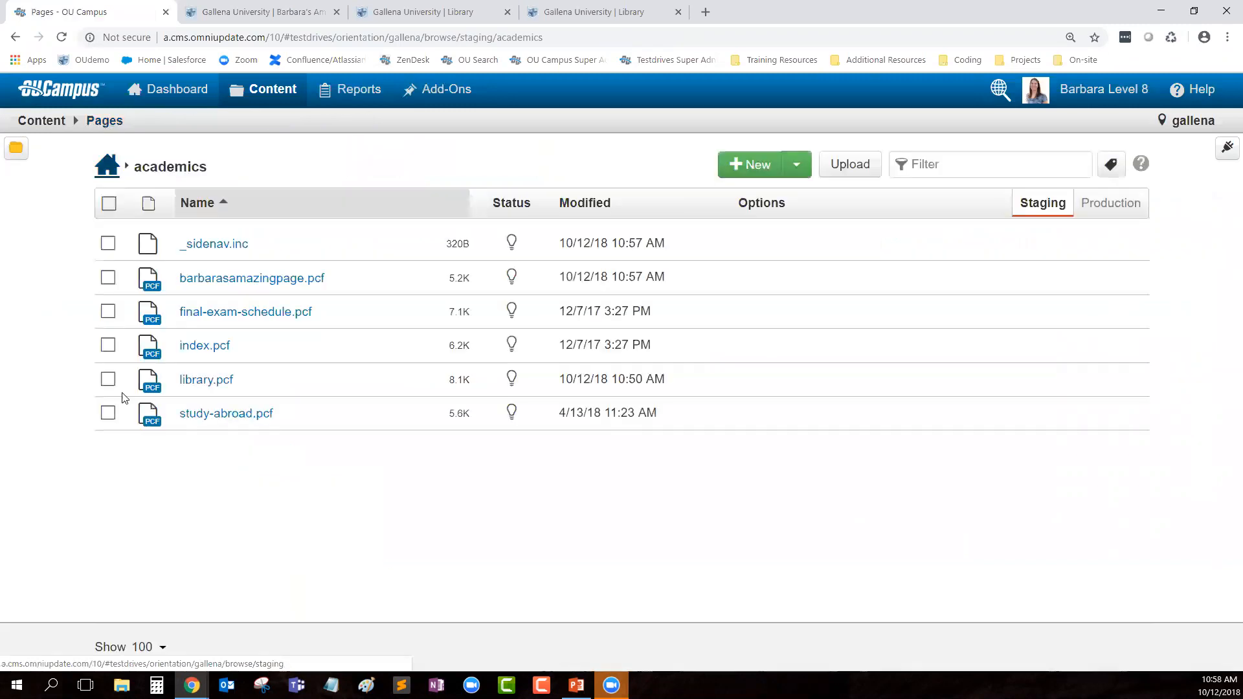
pyautogui.click(220, 245)
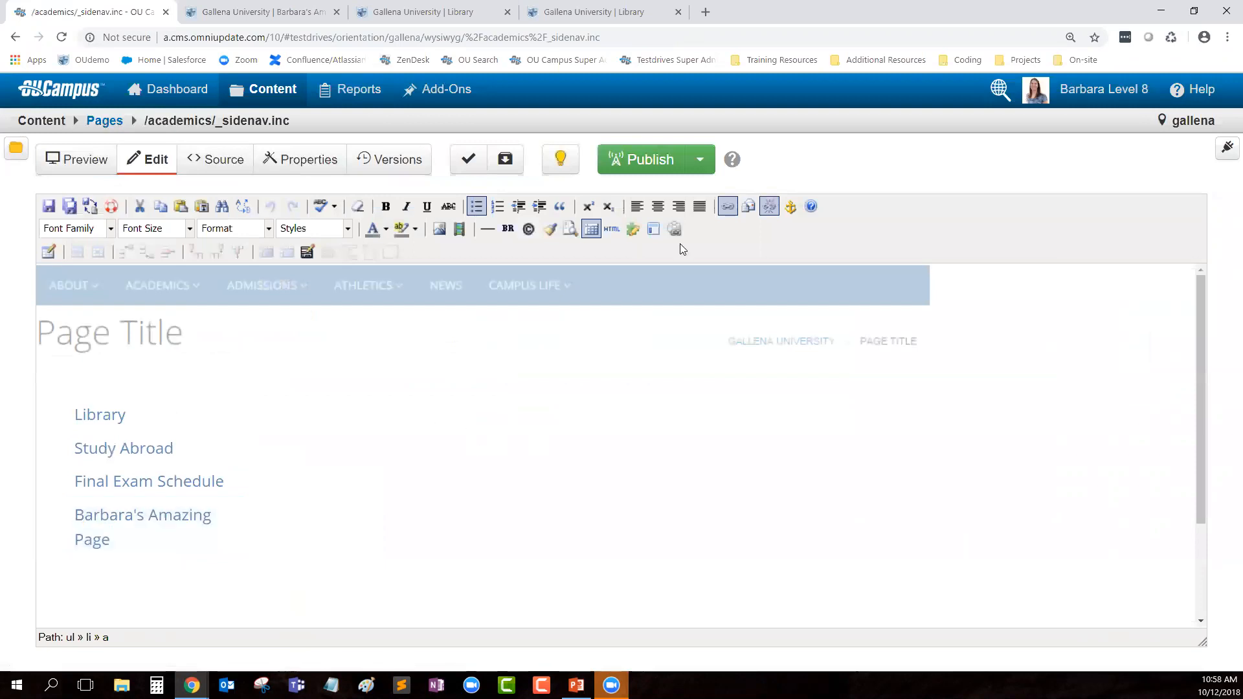
pyautogui.click(654, 161)
pyautogui.click(619, 485)
pyautogui.write('added Barbara')
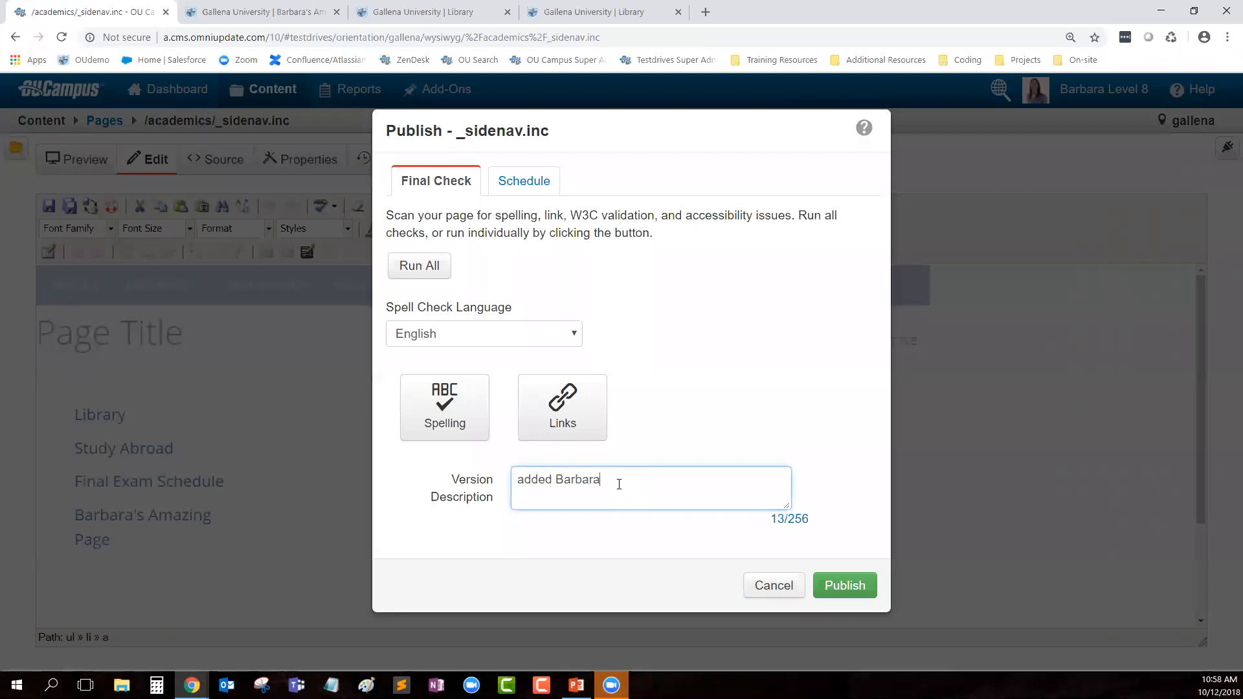
pyautogui.write("'s Amazing Page")
pyautogui.click(858, 591)
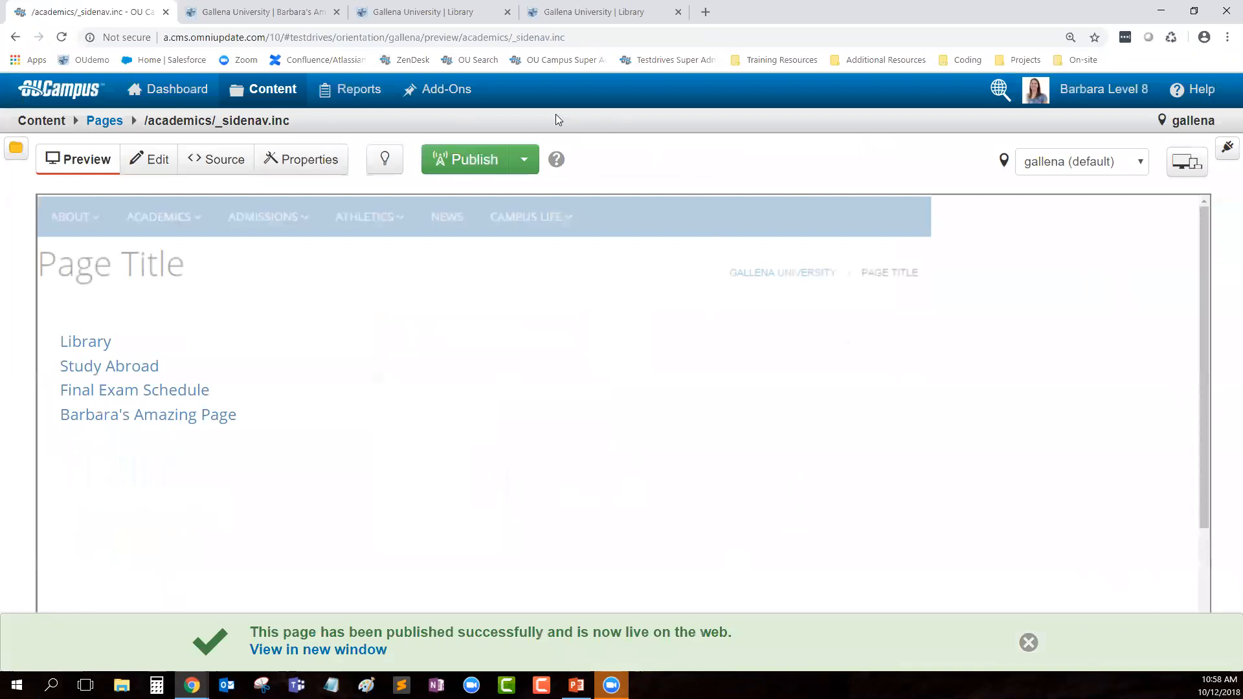
# Step: Refresh the live page to confirm the new link, then return to the academics pages list
pyautogui.click(244, 12)
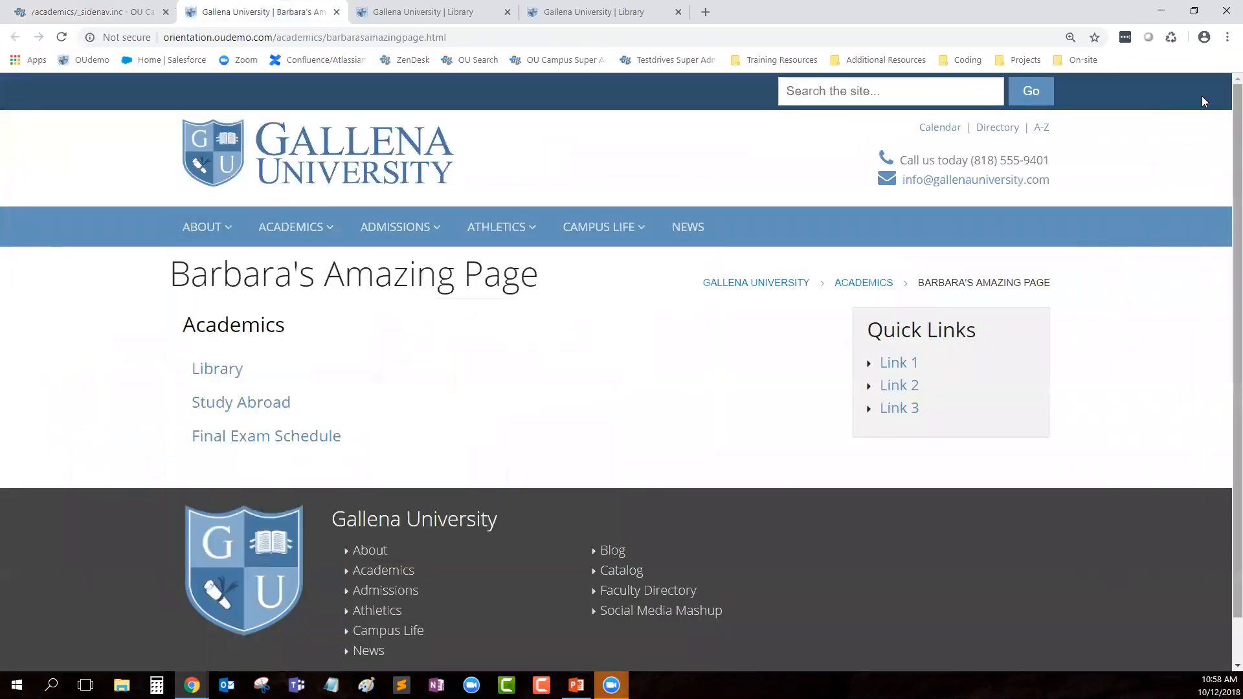
pyautogui.click(1171, 37)
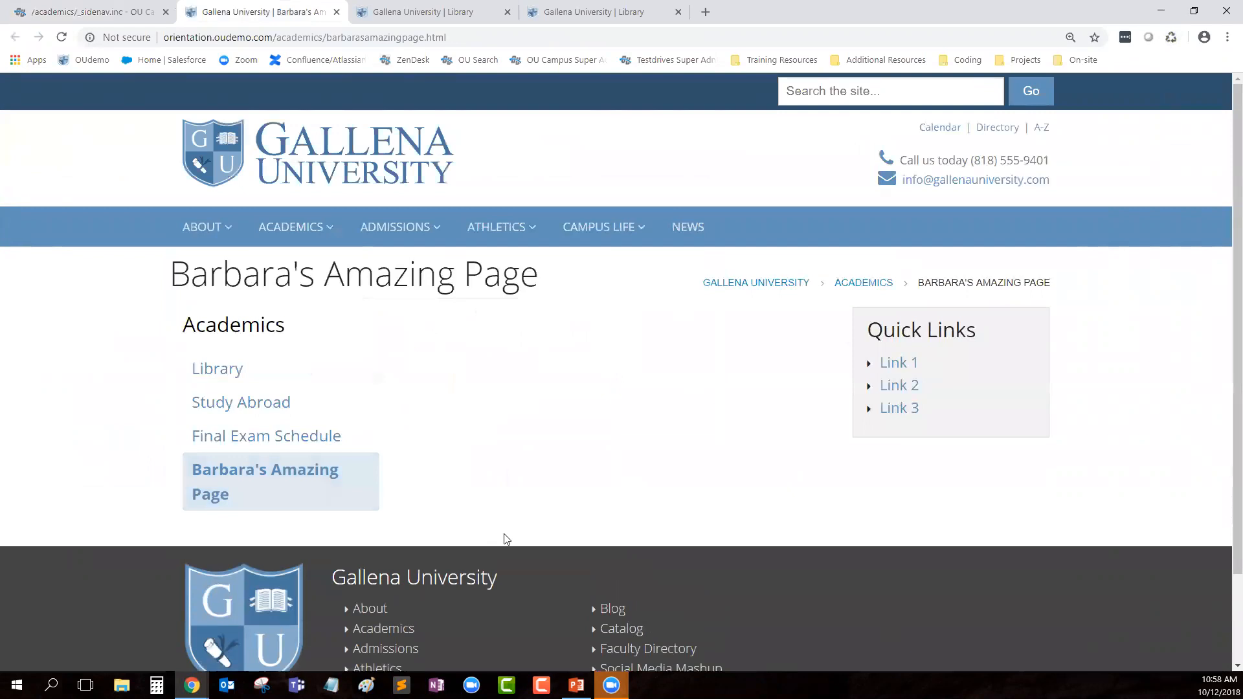
pyautogui.click(102, 8)
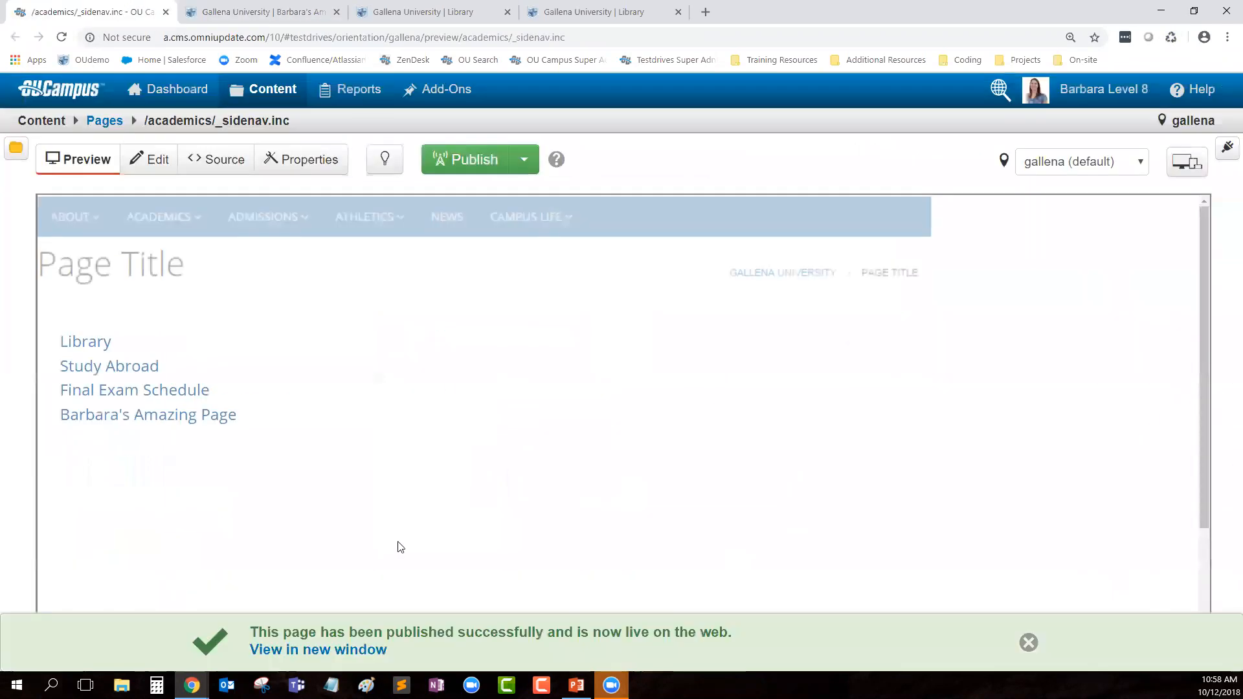
pyautogui.click(115, 123)
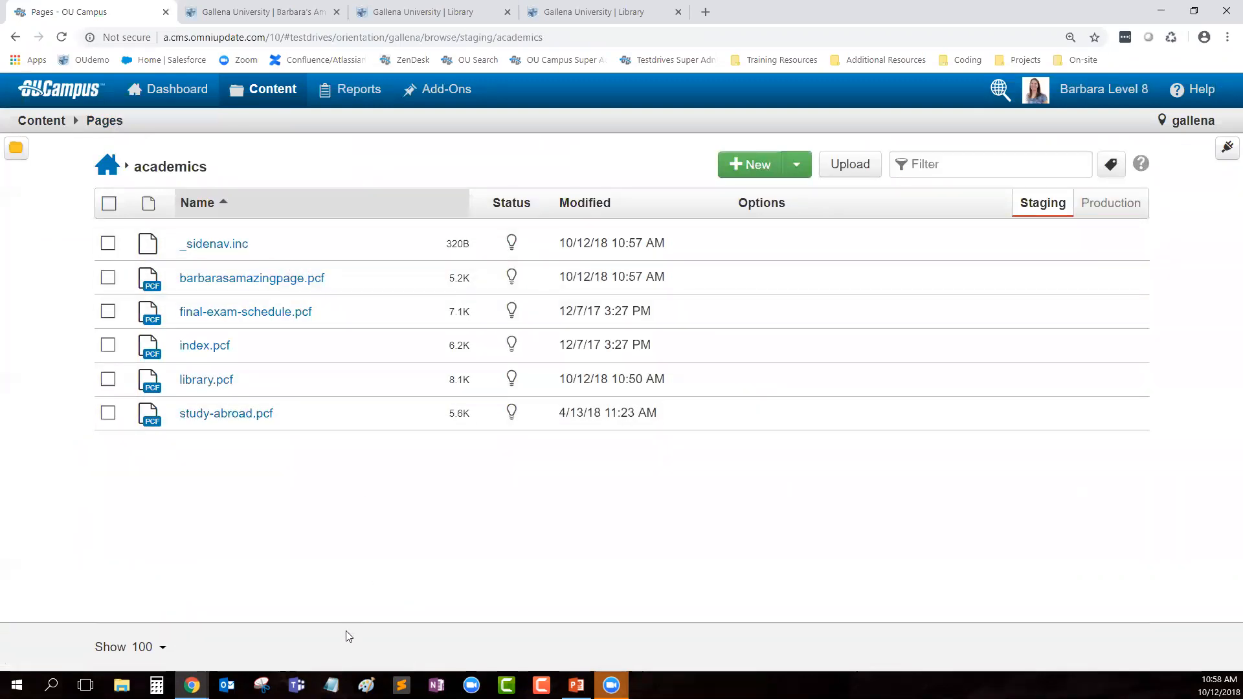
# Step: Bring up the New Content choices over the academics listing with _sidenav.inc left unselected
pyautogui.click(750, 169)
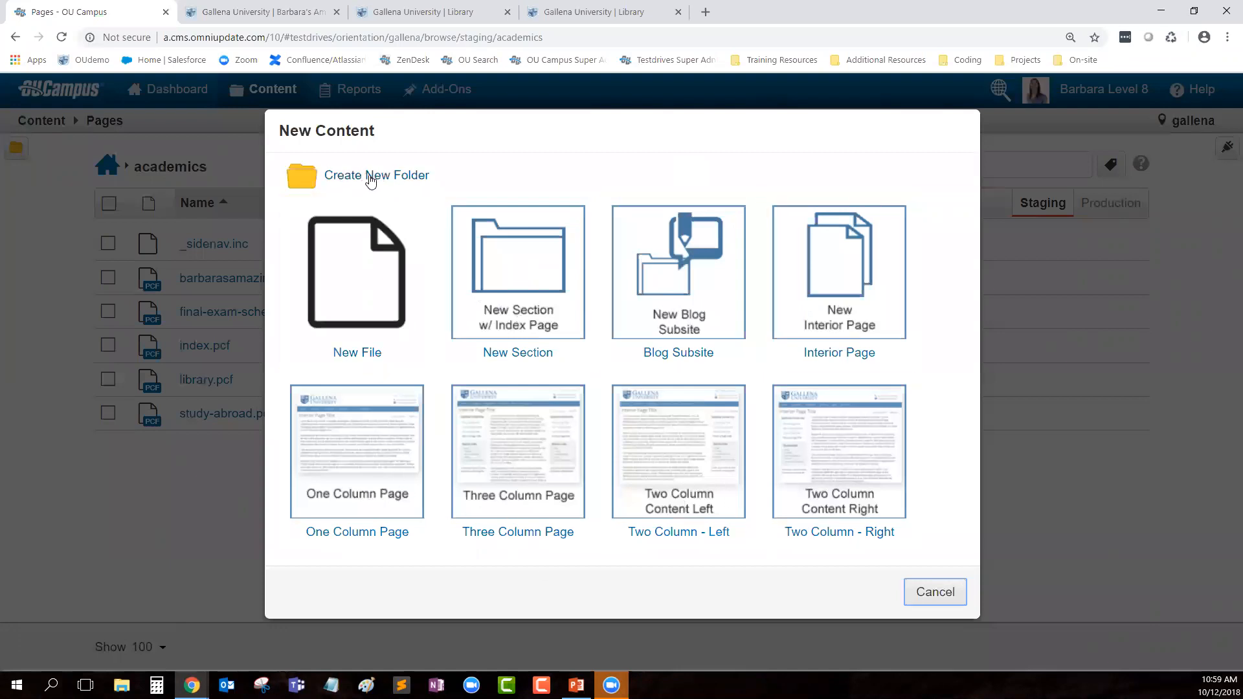
pyautogui.click(935, 591)
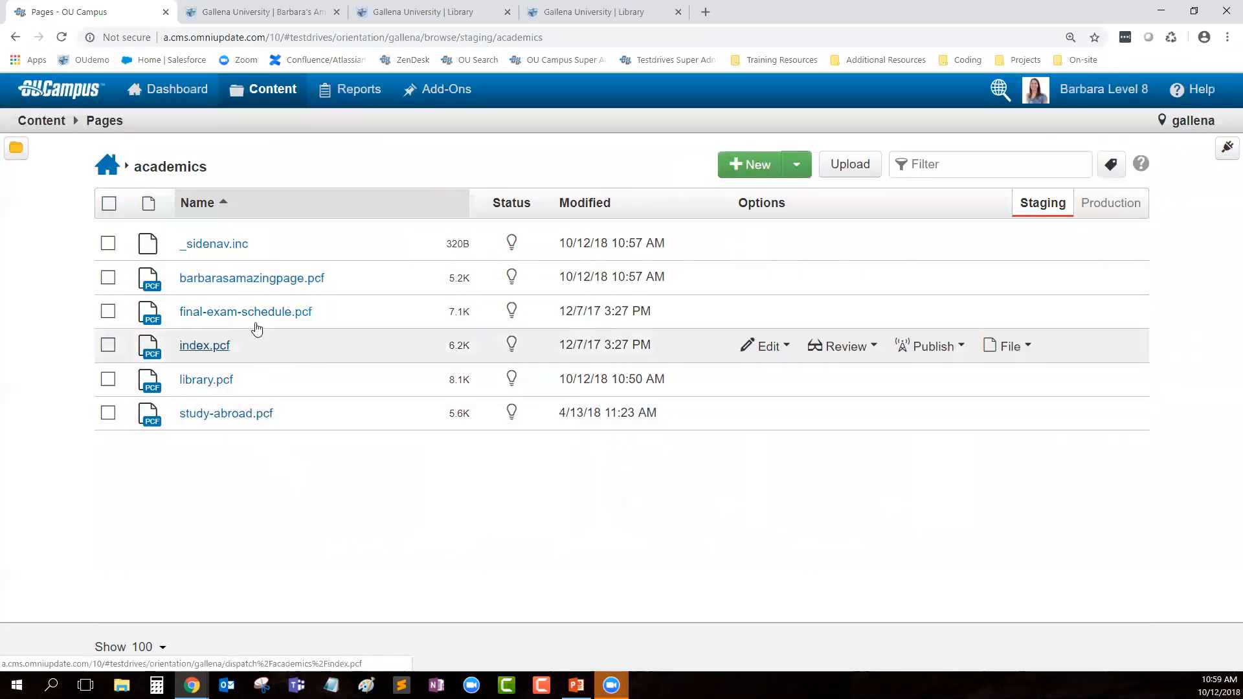
pyautogui.click(108, 243)
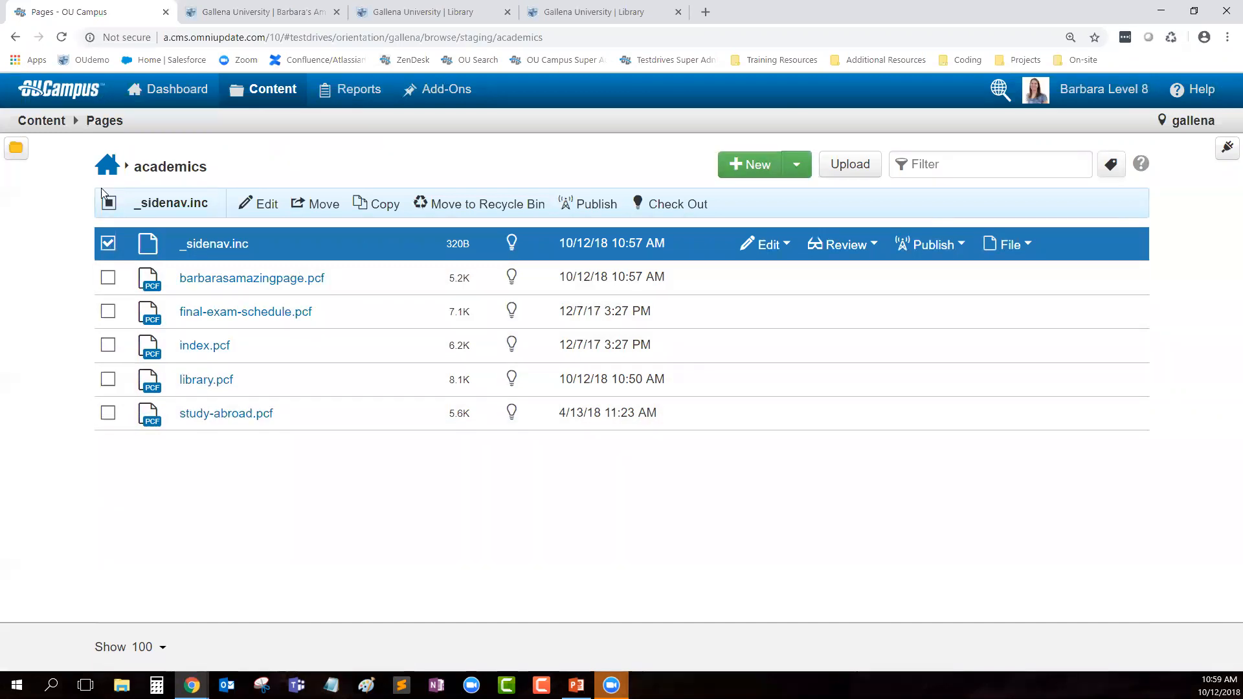
pyautogui.click(108, 244)
pyautogui.click(749, 164)
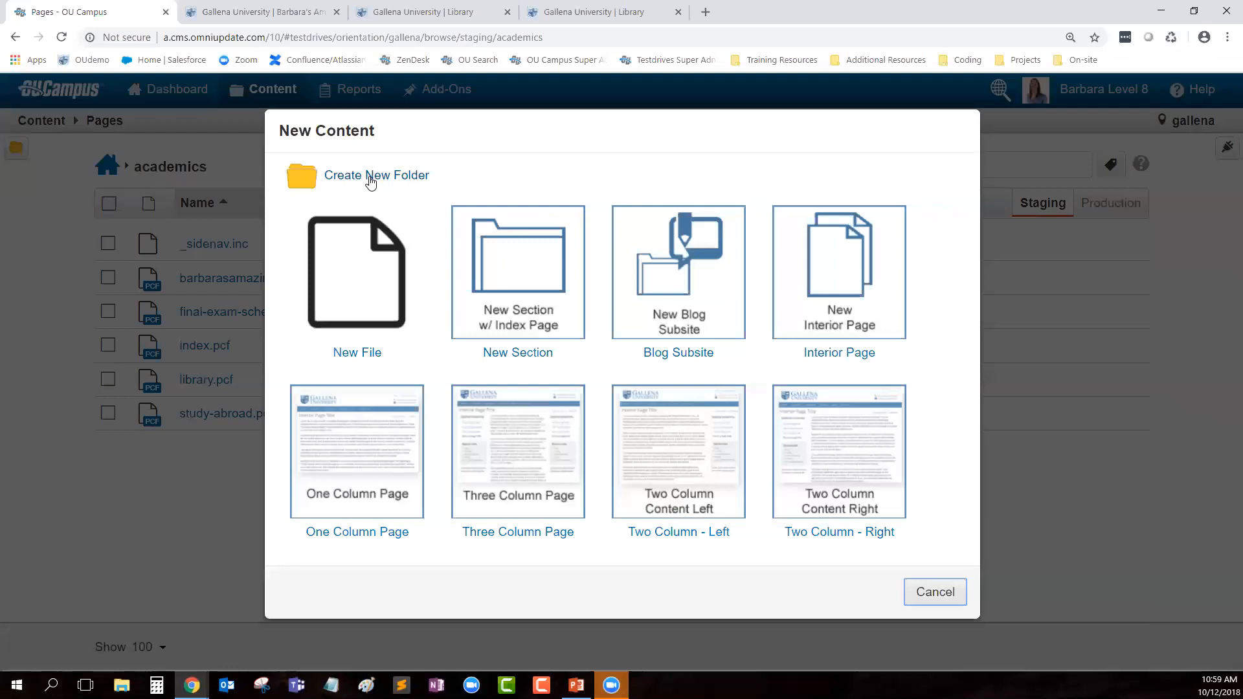
# Step: Create an empty 'images' folder in academics, check it, then reopen the New Content choices
pyautogui.click(368, 178)
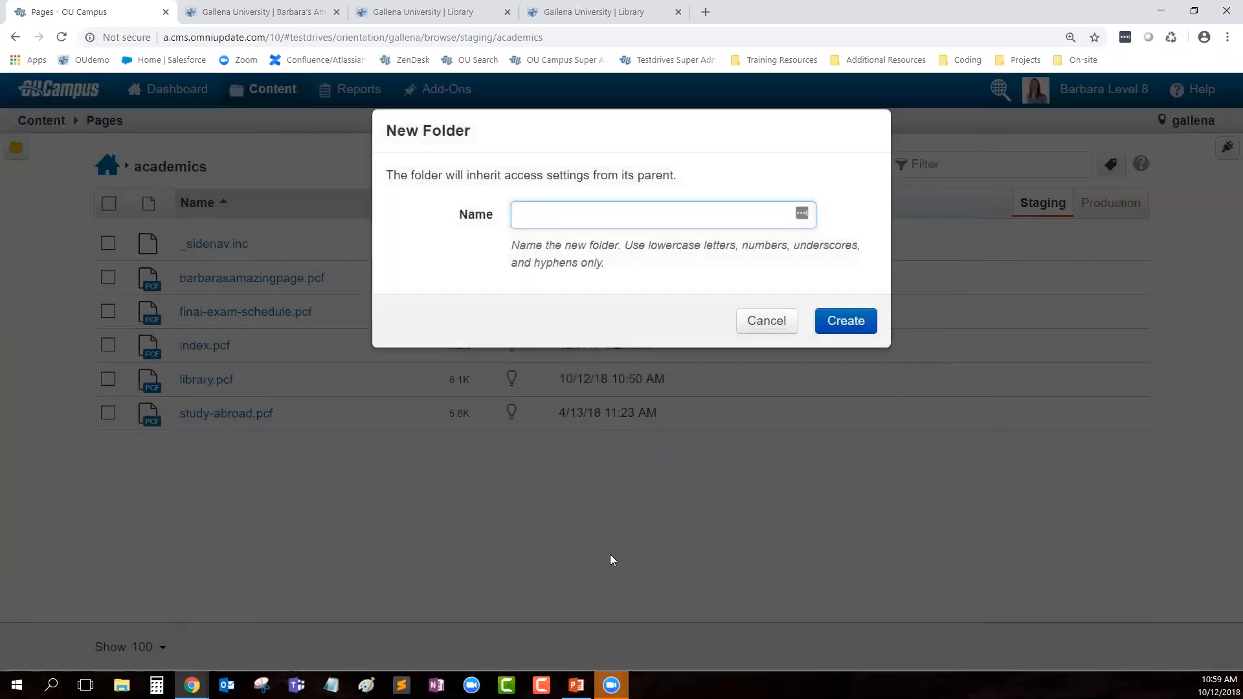
pyautogui.write('imag')
pyautogui.press('Return')
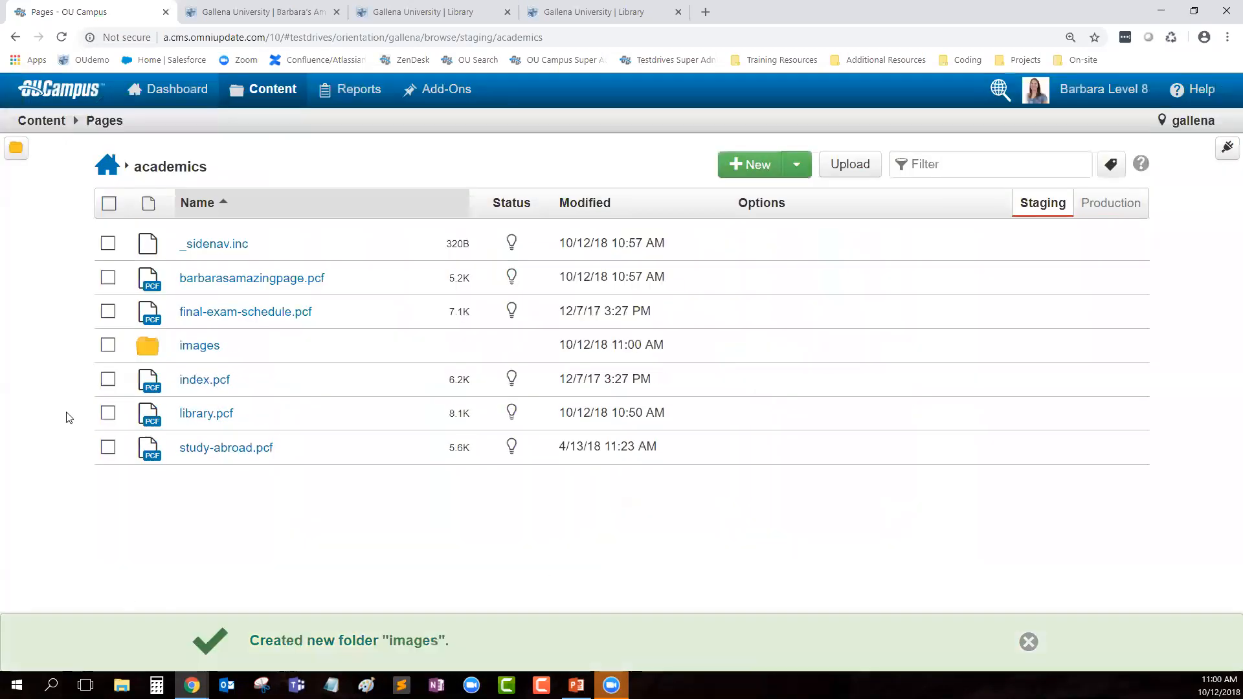
pyautogui.click(206, 350)
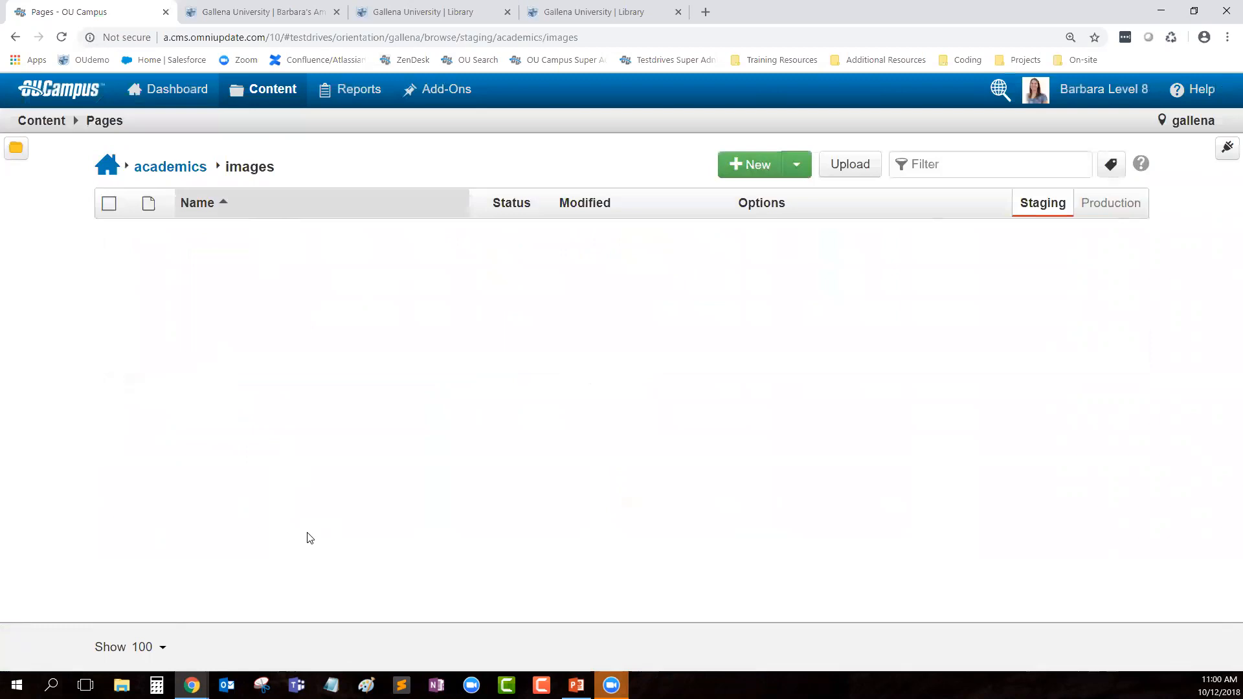
pyautogui.click(165, 168)
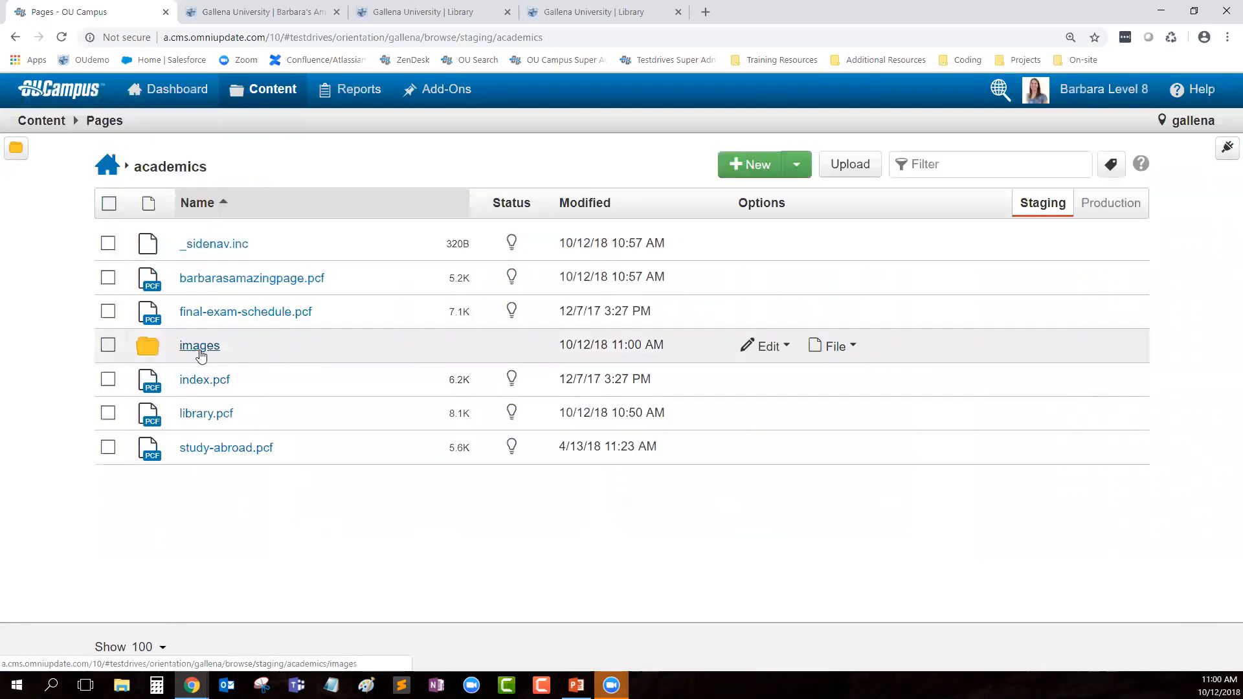
pyautogui.click(750, 166)
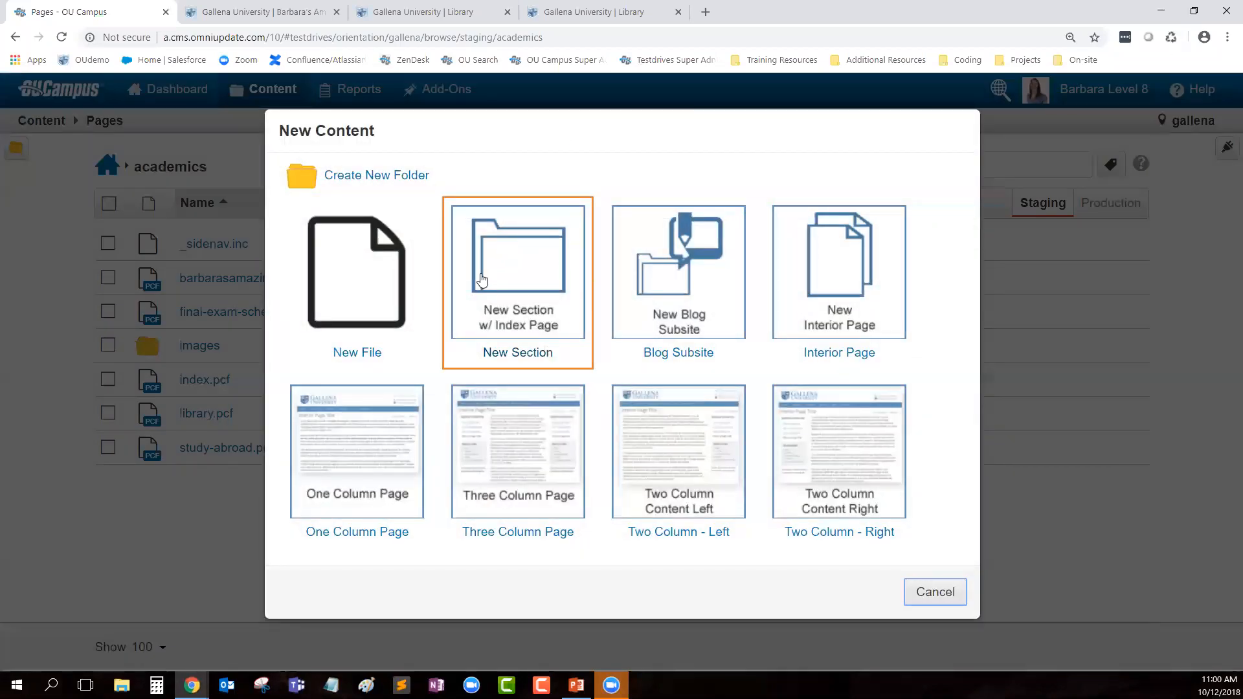
# Step: Create a new section with directory 'subsection' and index page titled 'Subsection Index Page'
pyautogui.click(518, 321)
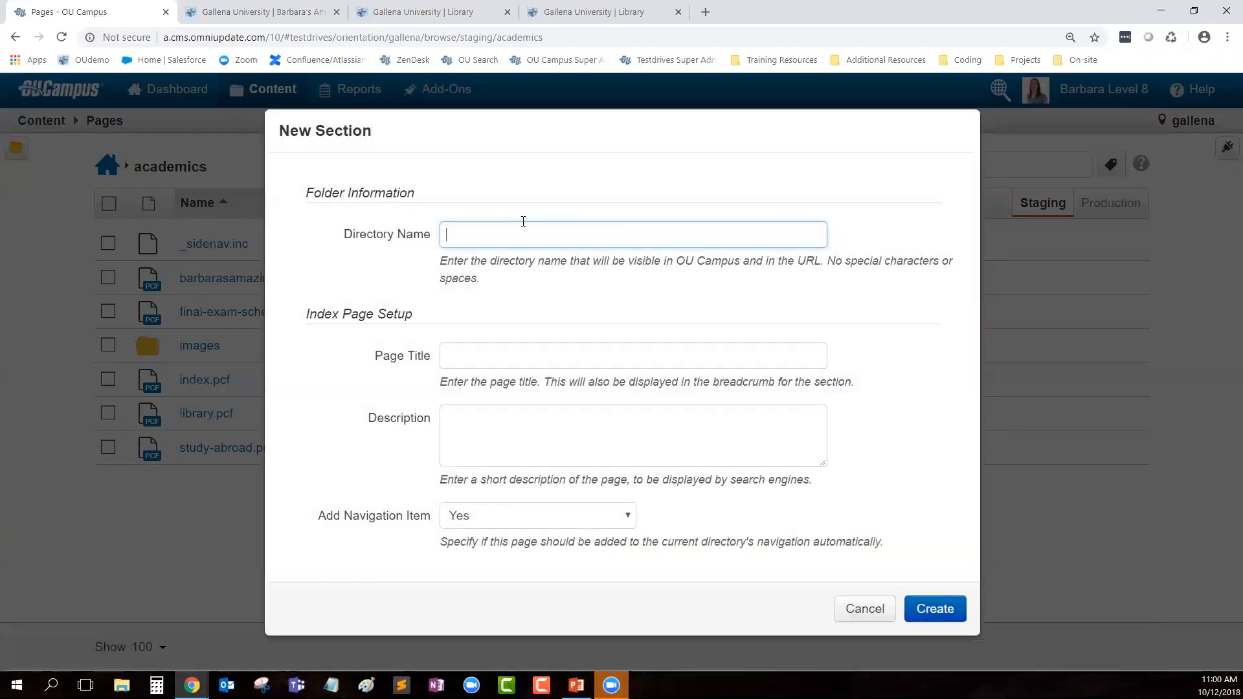
pyautogui.write('subsection')
pyautogui.press('Tab')
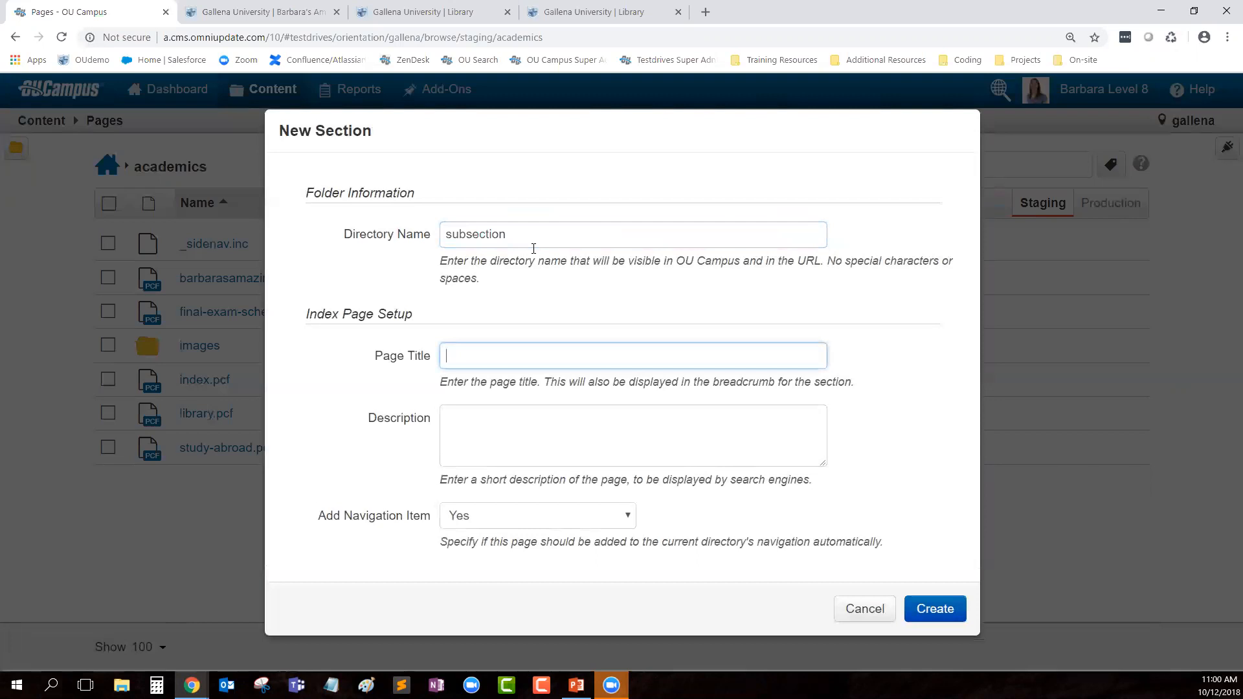
pyautogui.click(518, 235)
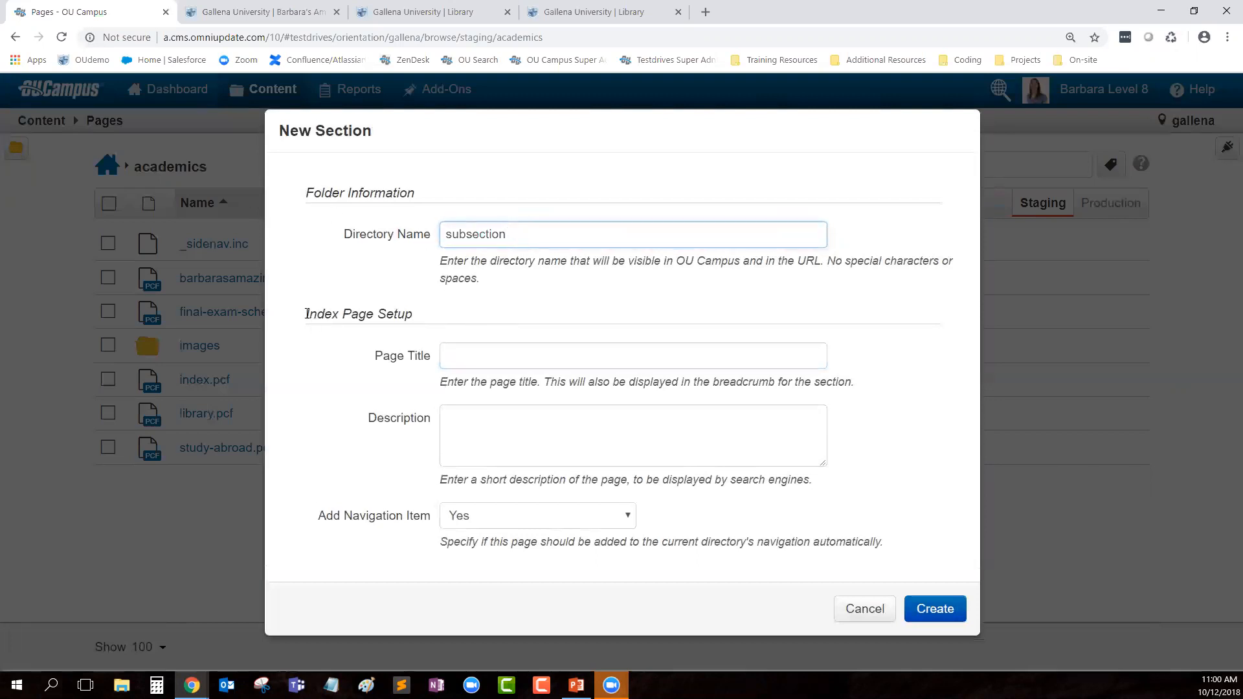
pyautogui.moveTo(307, 313); pyautogui.dragTo(436, 312)
pyautogui.click(486, 357)
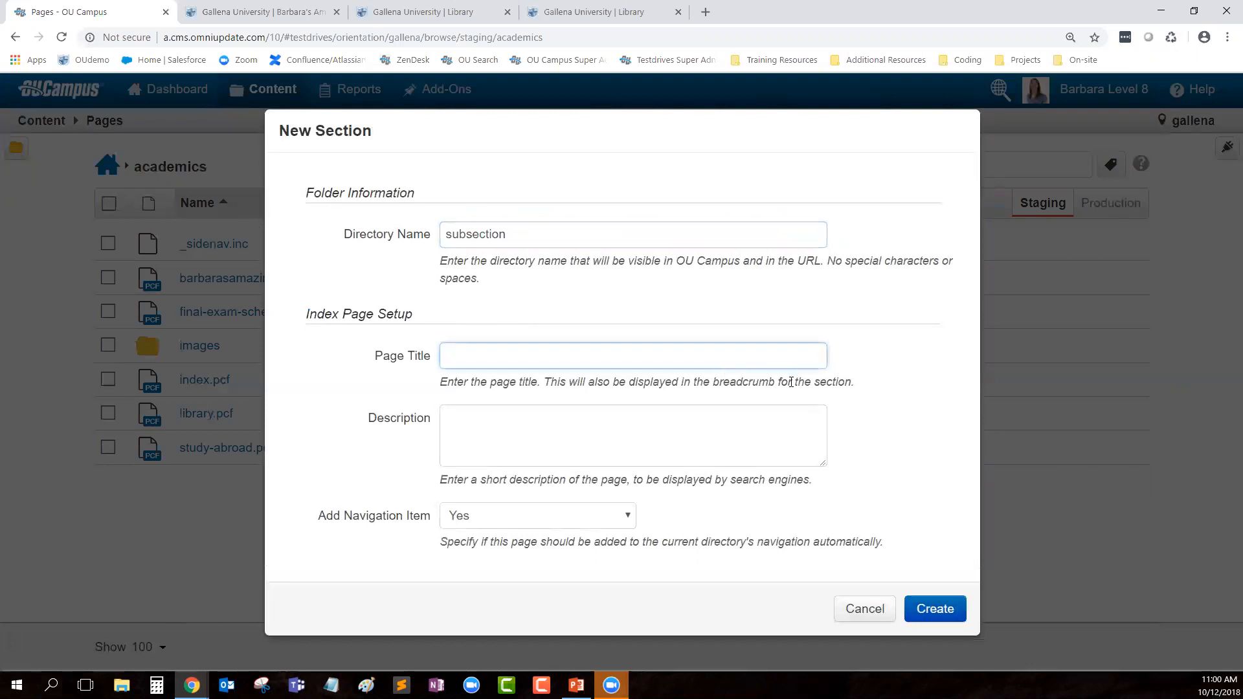
pyautogui.write('Subsection Index Page')
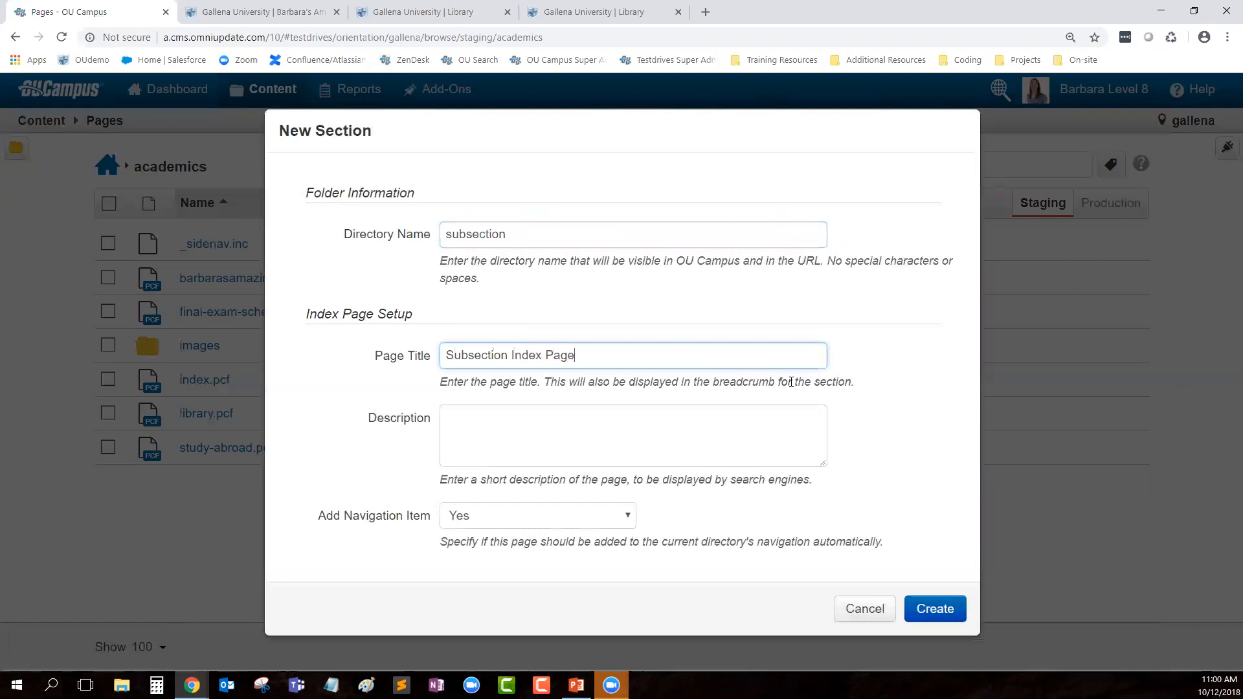
pyautogui.doubleClick(375, 419)
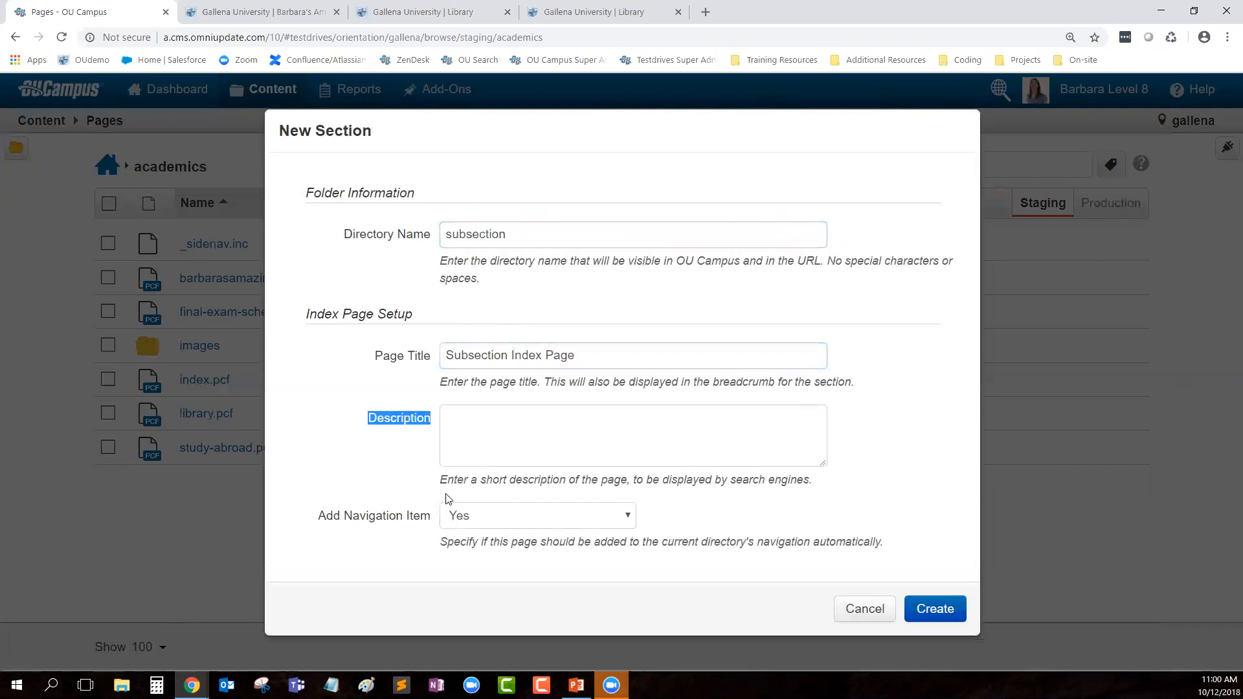
pyautogui.moveTo(311, 522); pyautogui.dragTo(432, 527)
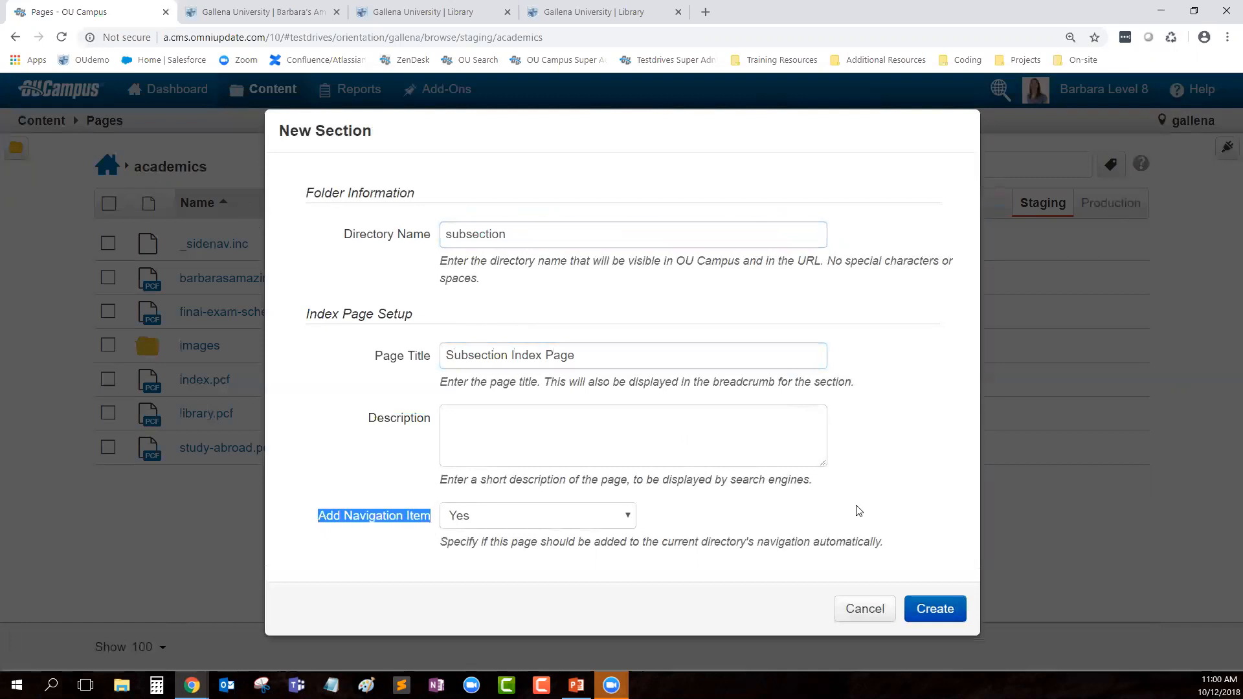
pyautogui.click(747, 567)
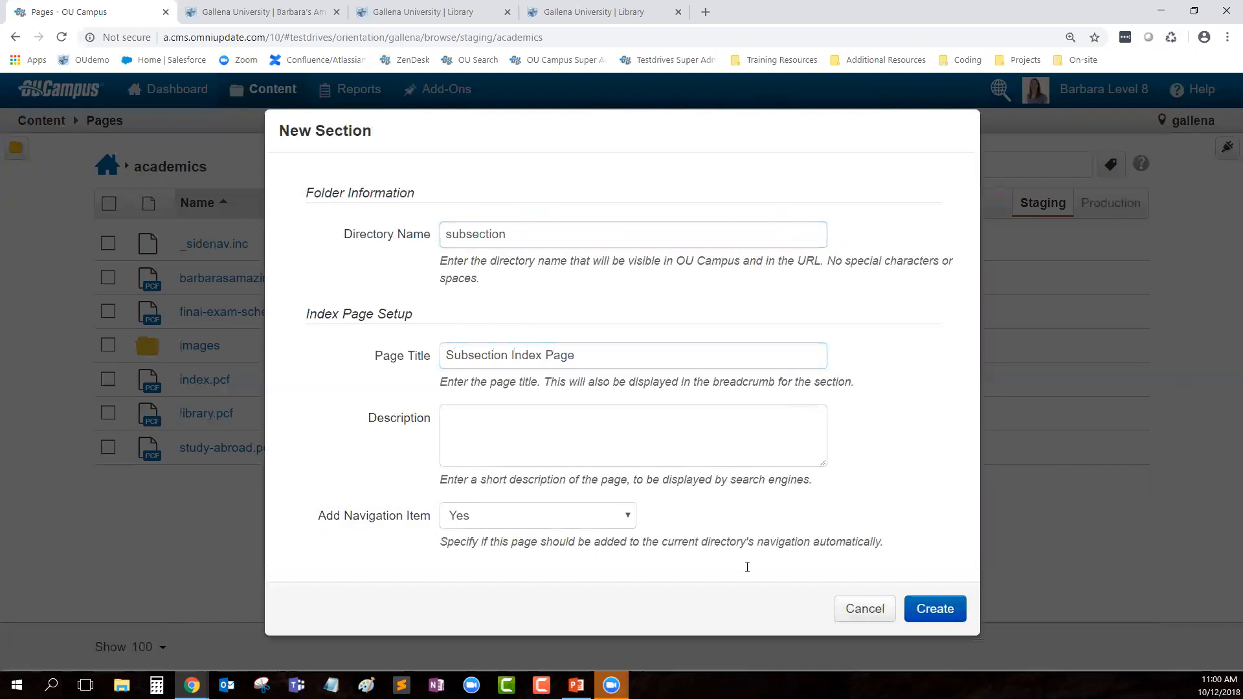
pyautogui.click(924, 605)
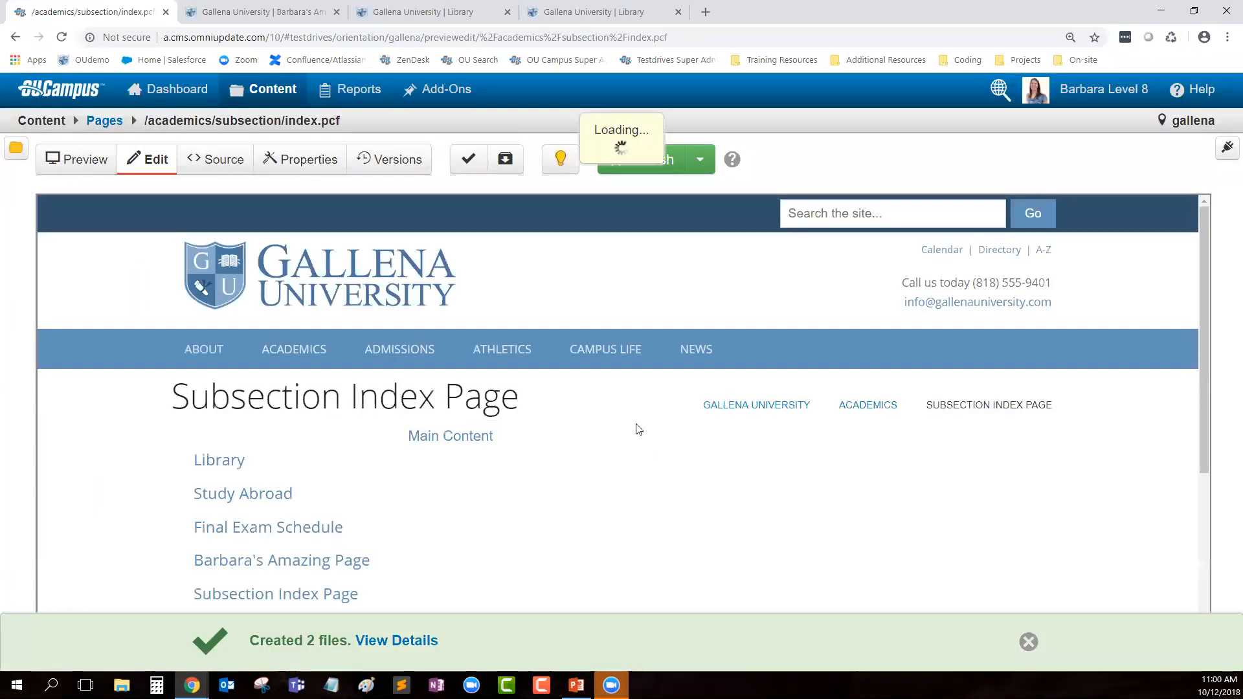
# Step: Check in the new index page in the subsection folder
pyautogui.scroll(-1, 639, 471)
pyautogui.moveTo(545, 339)
pyautogui.mouseDown()
pyautogui.moveTo(441, 328)
pyautogui.moveTo(534, 329)
pyautogui.mouseUp()
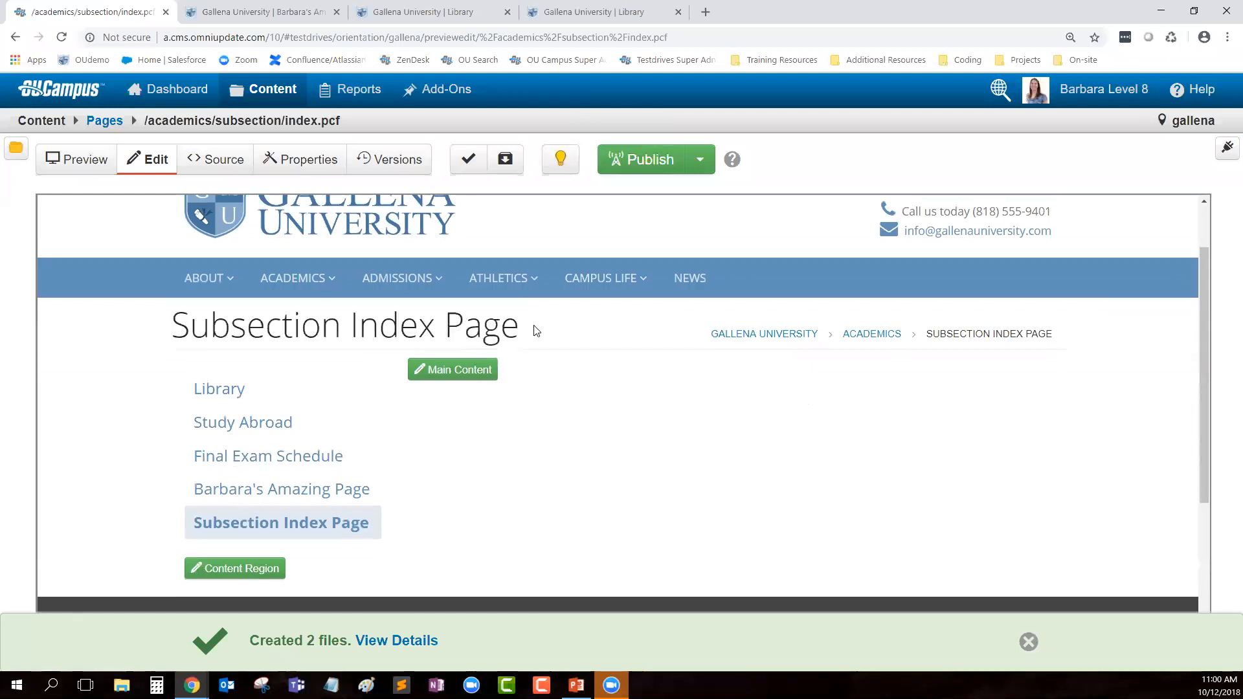
pyautogui.click(105, 126)
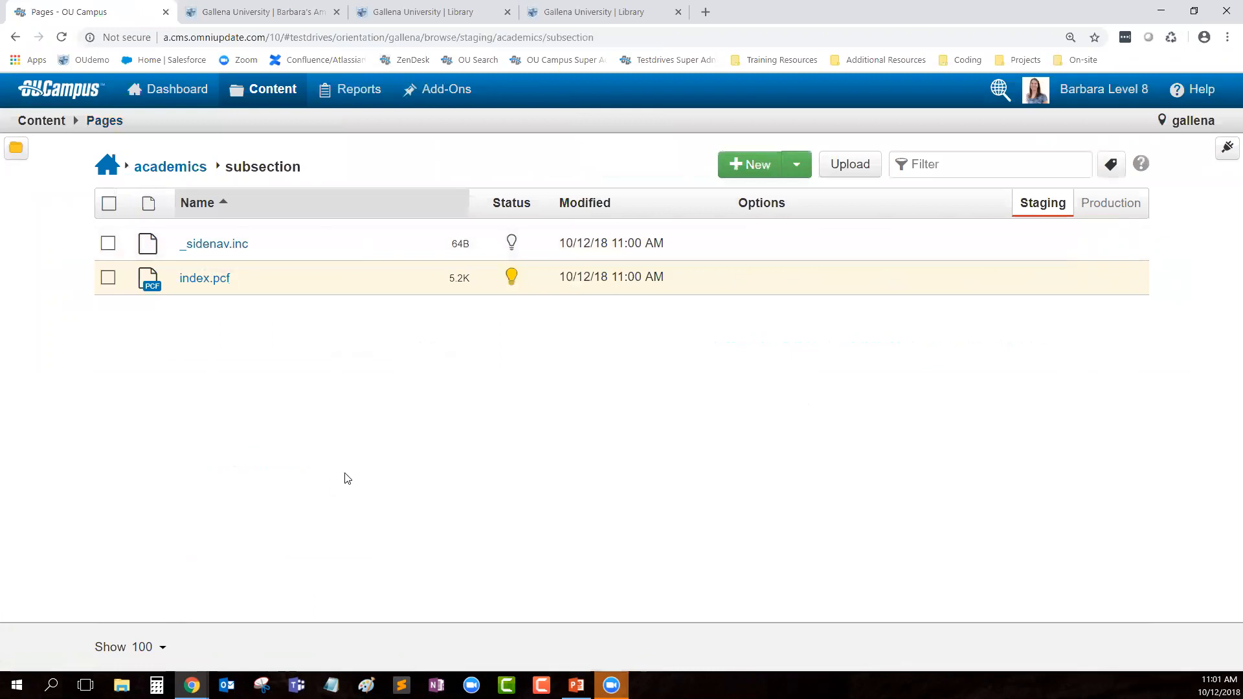
pyautogui.click(511, 278)
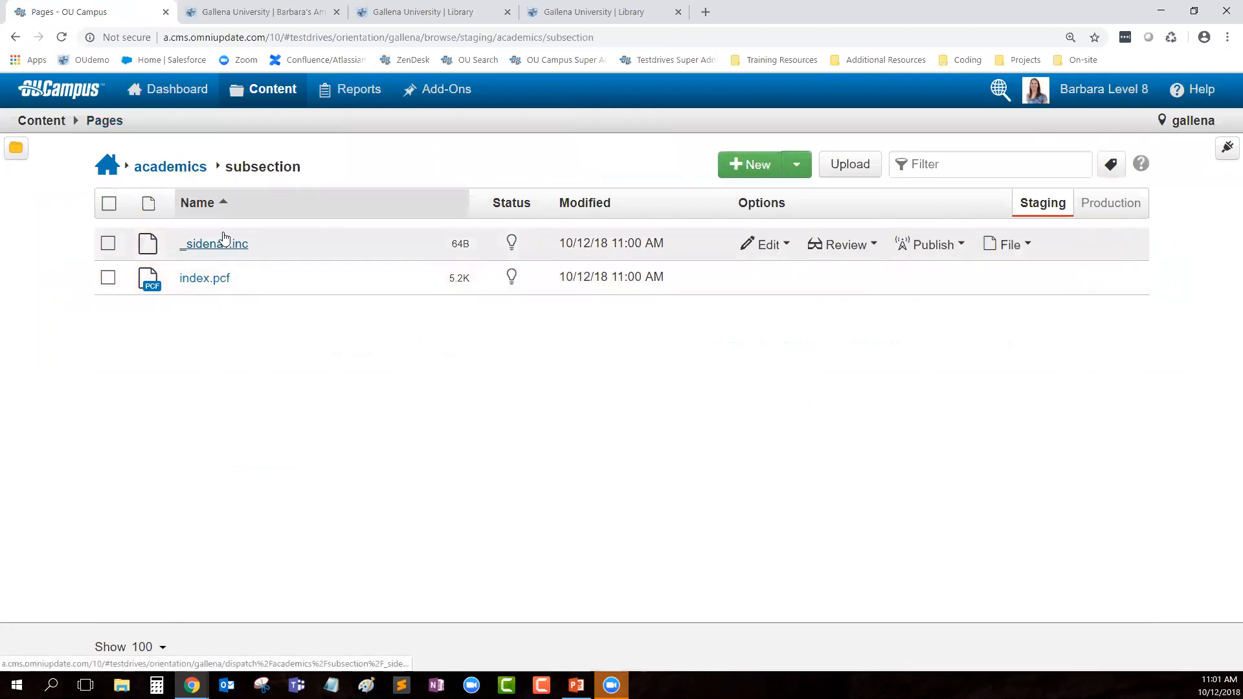
# Step: Publish both subsection files, _sidenav.inc and index.pcf, with note 'created new', then return to academics
pyautogui.click(157, 170)
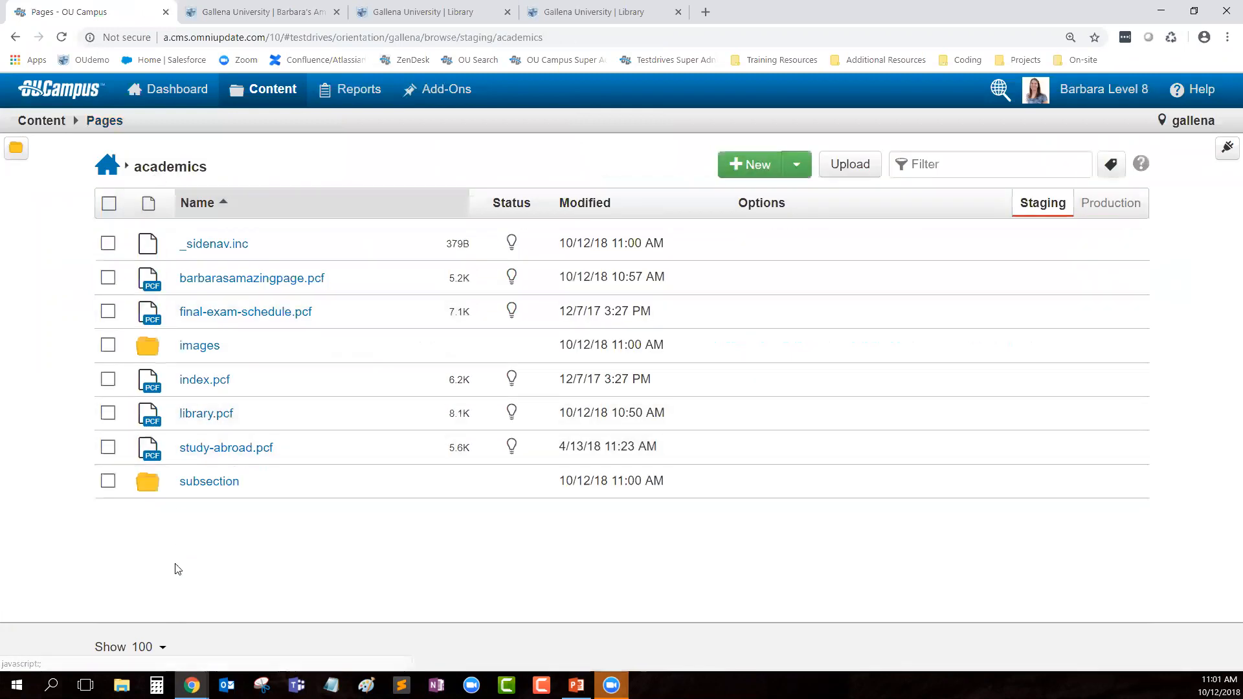
pyautogui.click(108, 481)
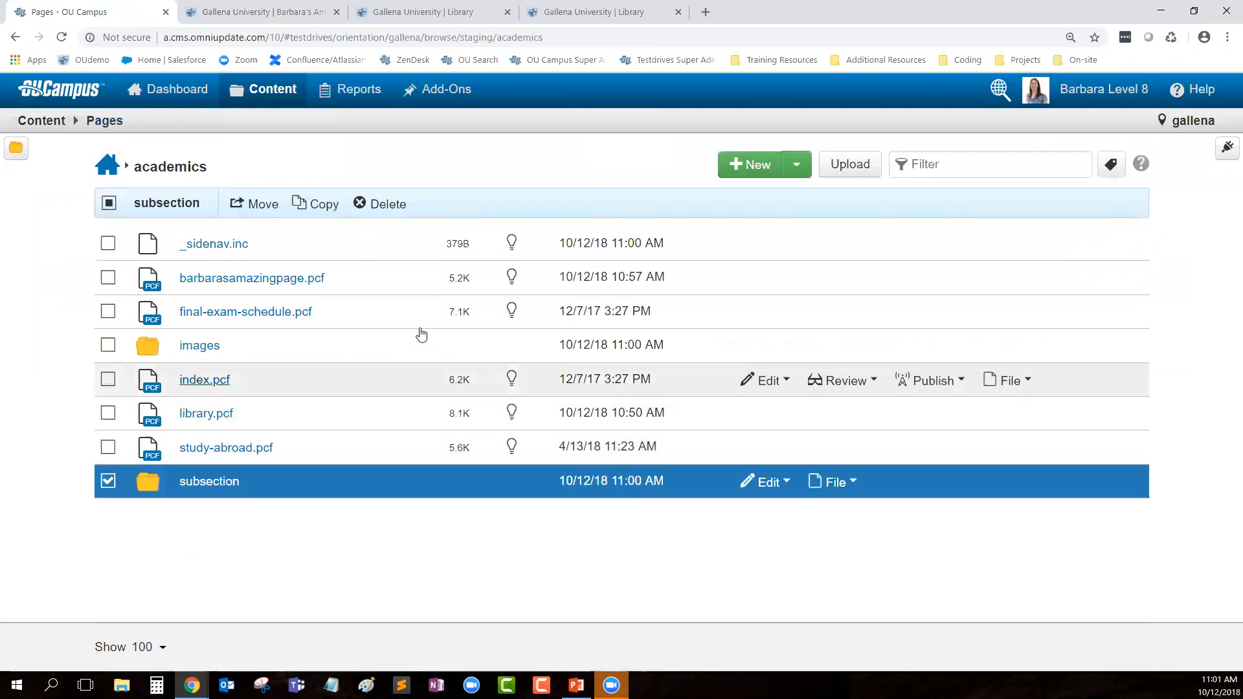
pyautogui.click(108, 244)
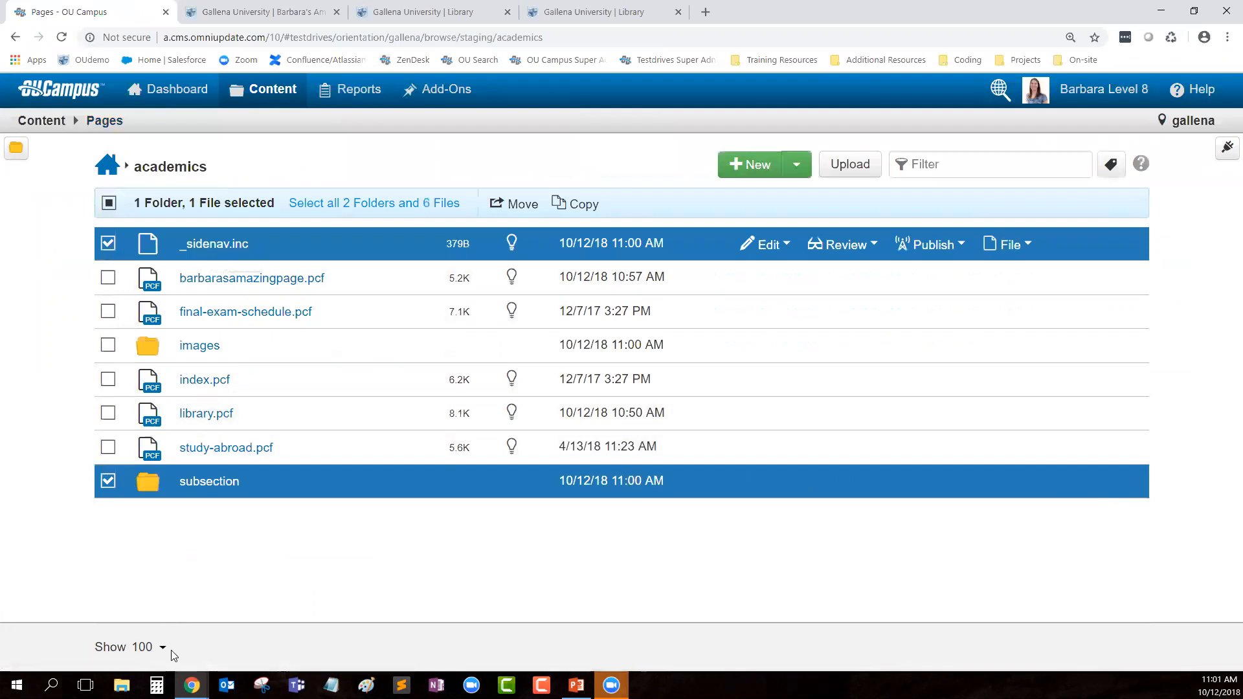
pyautogui.click(108, 243)
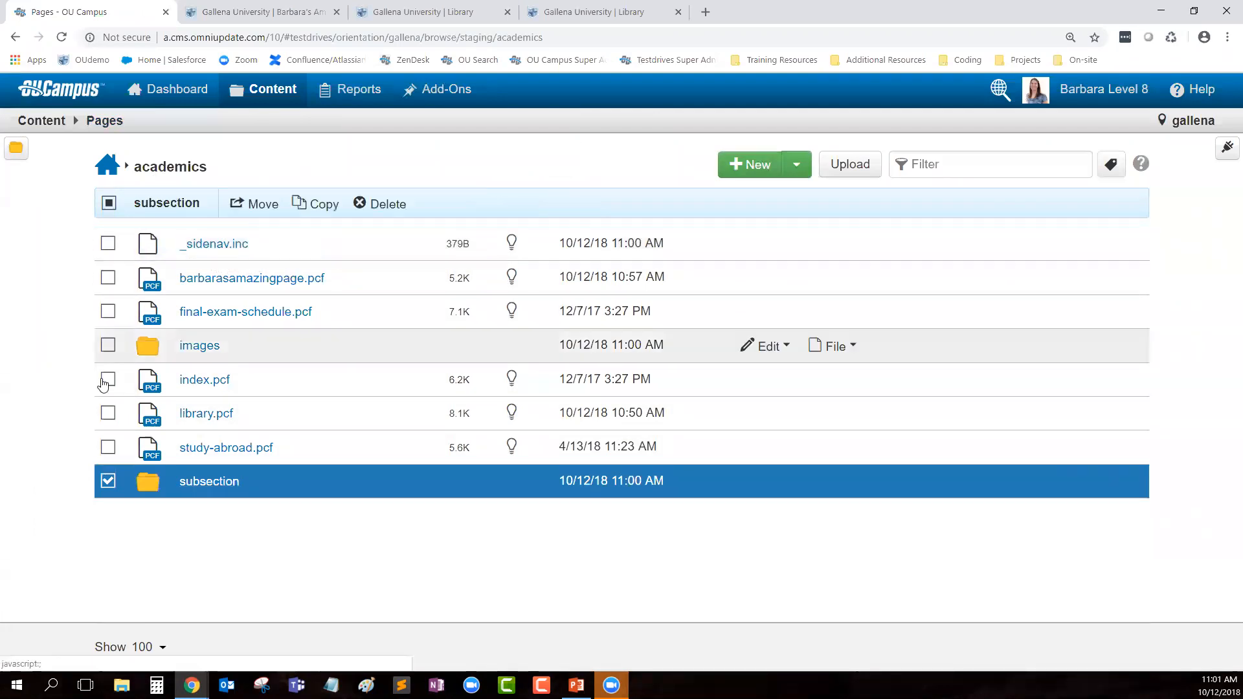
pyautogui.click(108, 482)
pyautogui.click(108, 492)
pyautogui.click(108, 493)
pyautogui.click(194, 482)
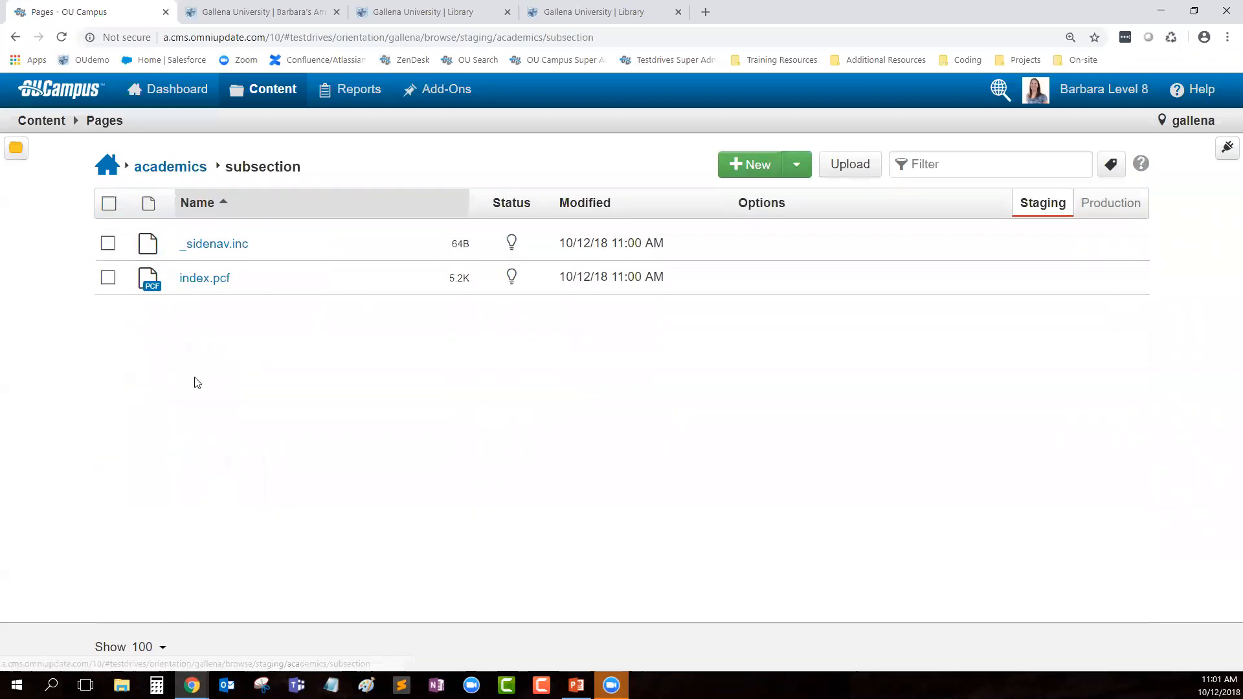
pyautogui.click(109, 203)
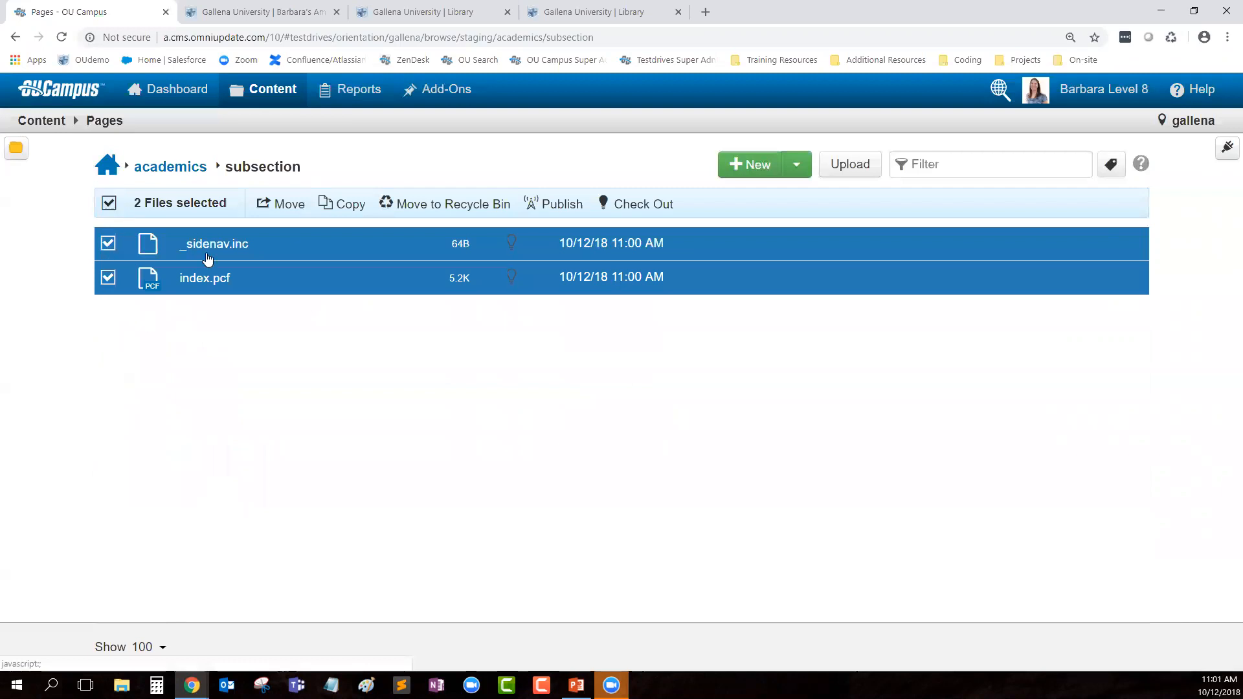
pyautogui.click(551, 207)
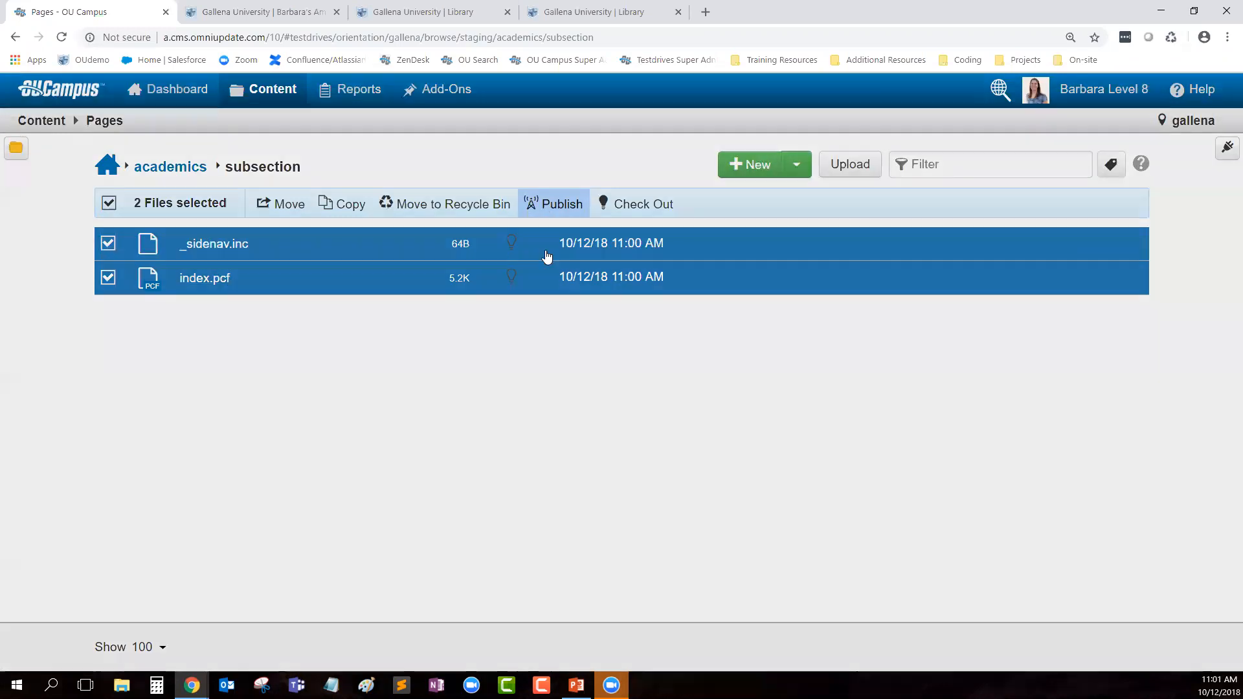
pyautogui.write('created new')
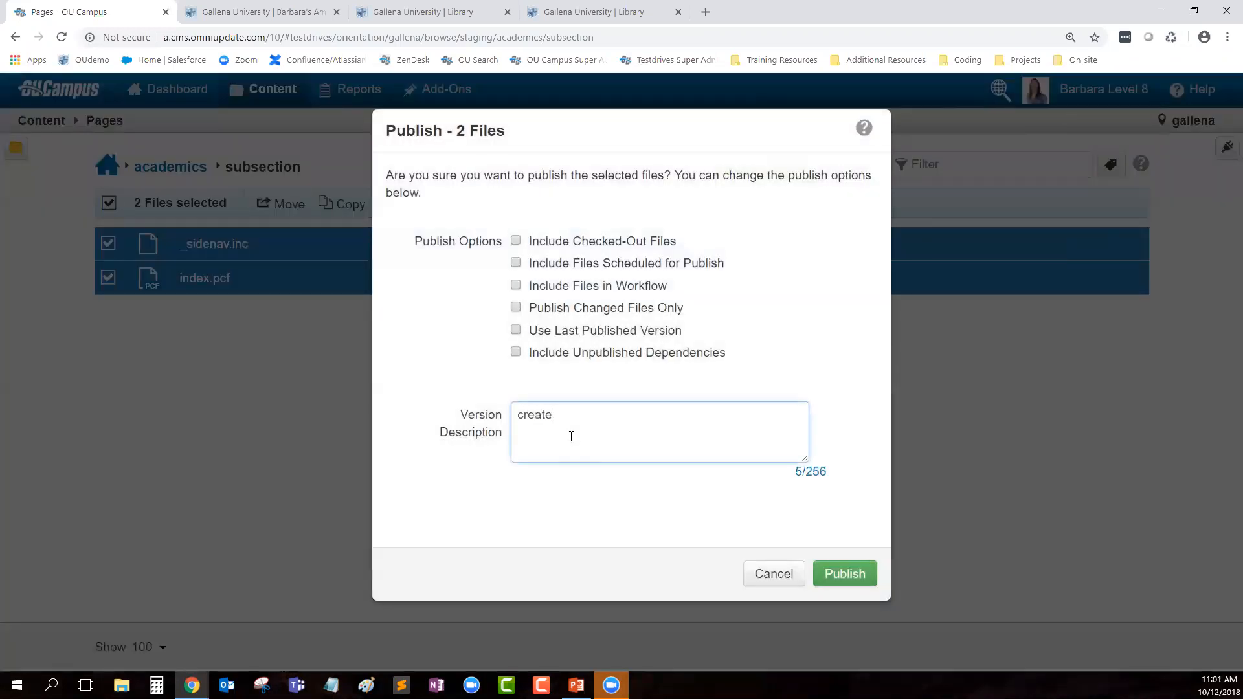
pyautogui.click(835, 576)
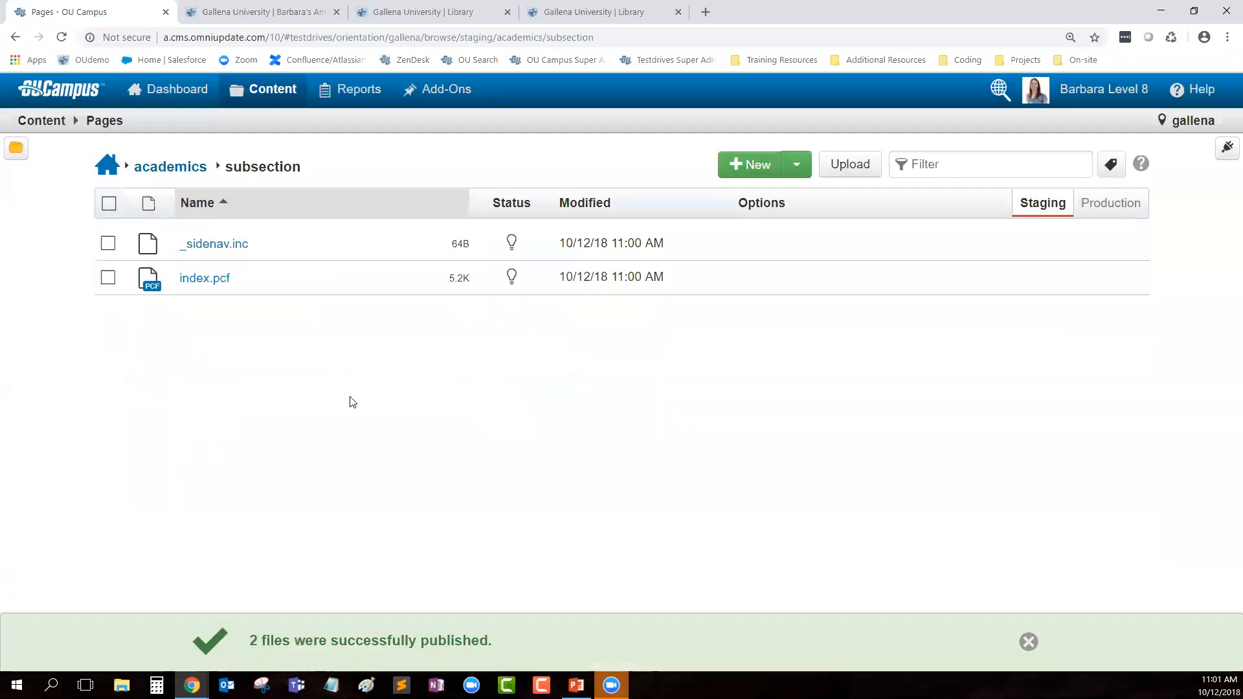
pyautogui.click(170, 168)
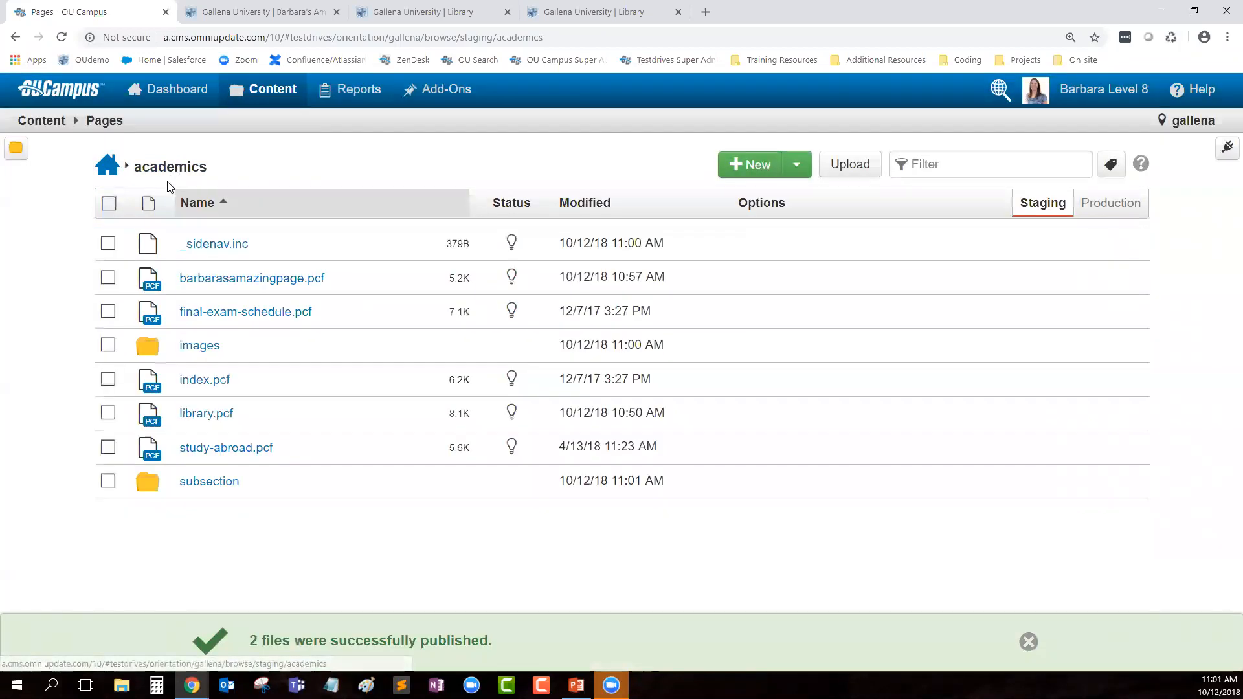
# Step: Publish the academics _sidenav.inc with version note 'added subsection index page'
pyautogui.click(214, 246)
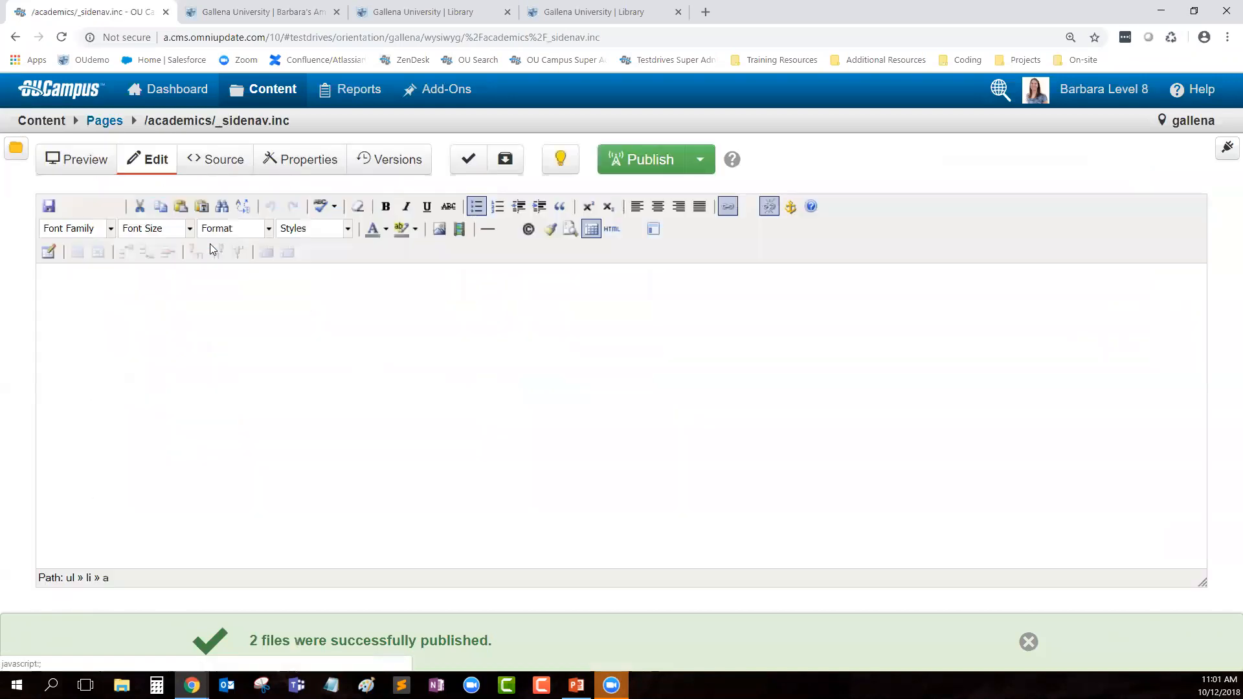
pyautogui.click(627, 162)
pyautogui.click(611, 480)
pyautogui.write('added subsection indes')
pyautogui.press('BackSpace')
pyautogui.write('x page')
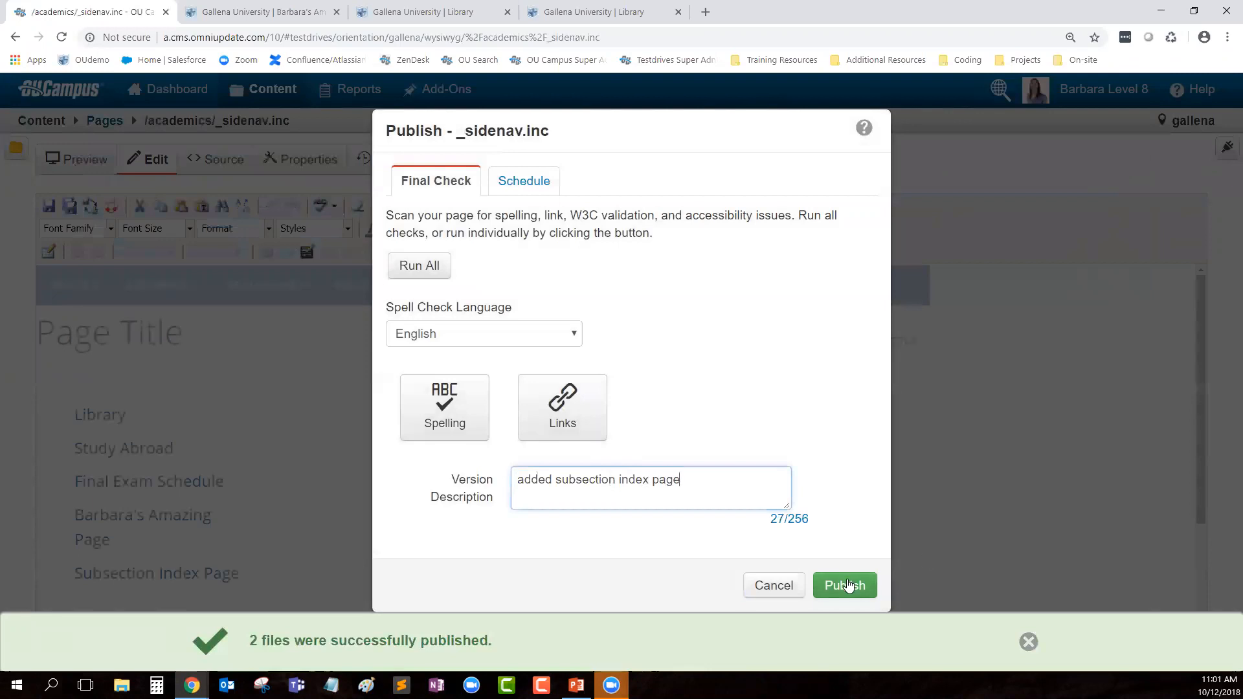
pyautogui.click(846, 585)
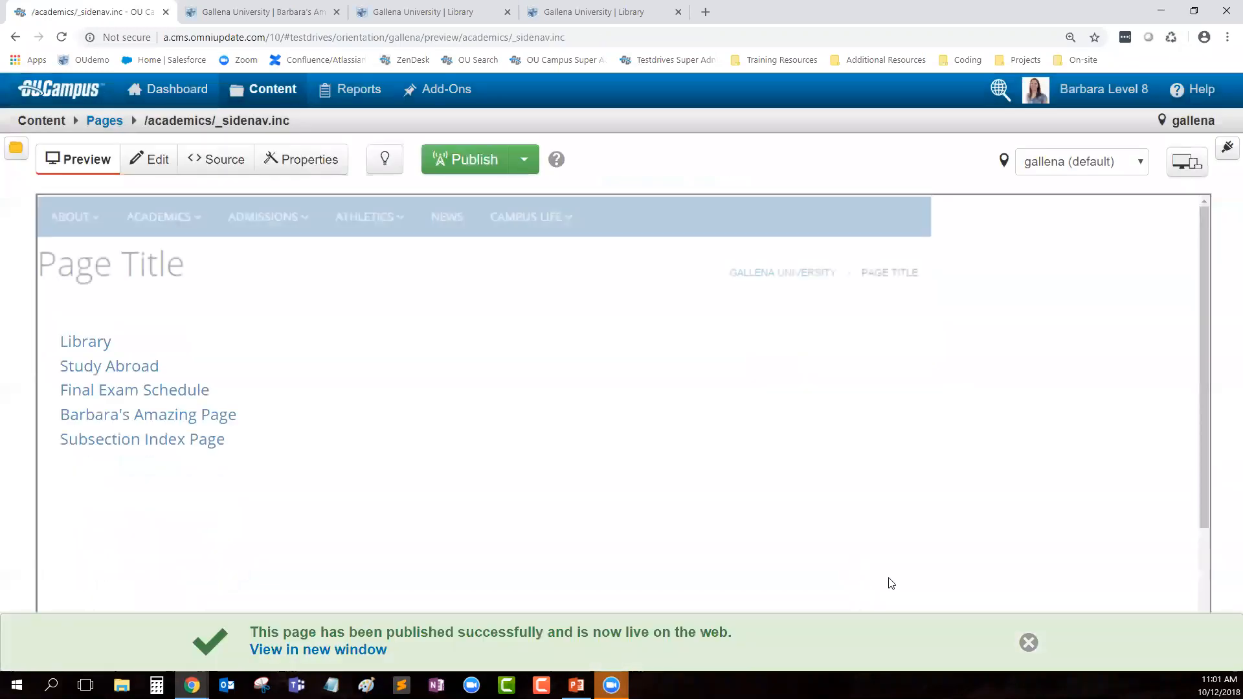
# Step: Open the Subsection Index Page from the live Academics side navigation, then return to OU Campus
pyautogui.click(61, 37)
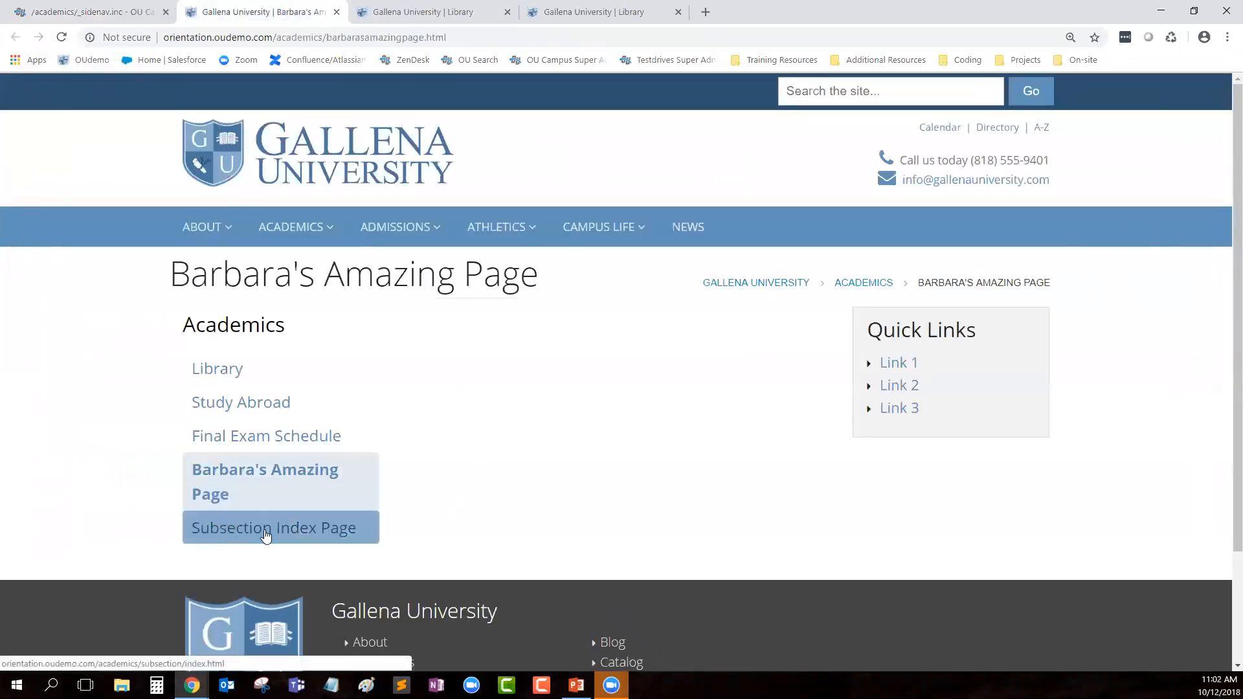
pyautogui.click(298, 537)
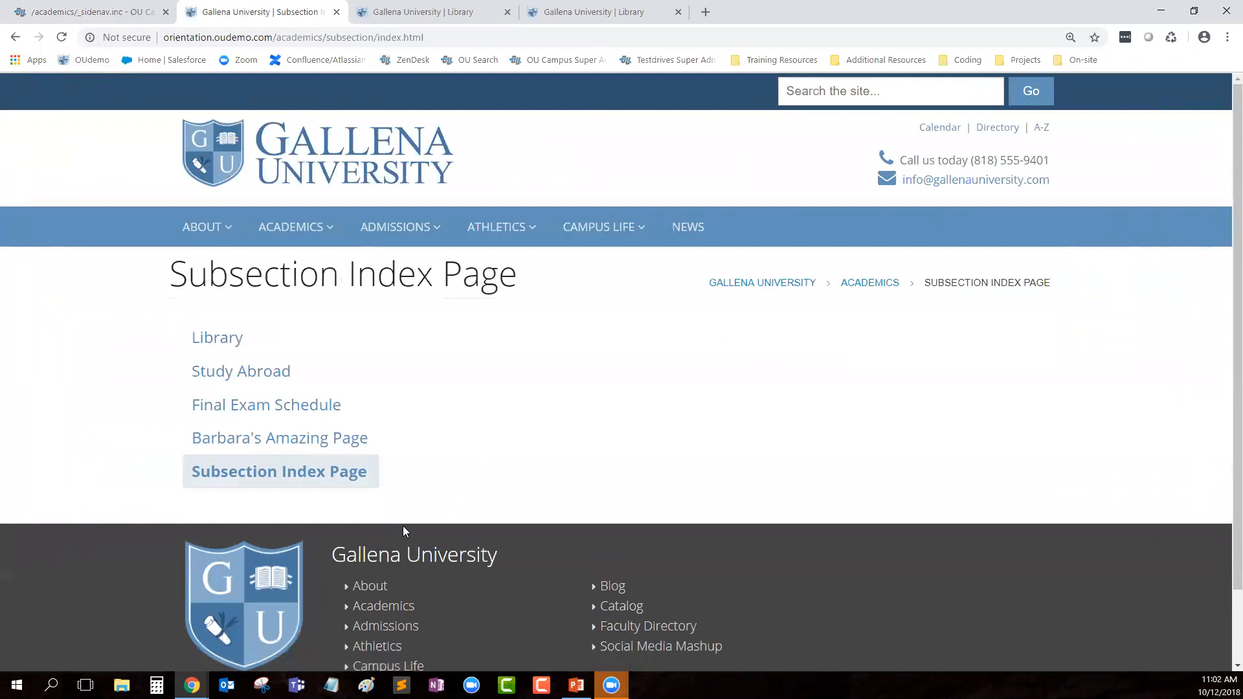
pyautogui.doubleClick(218, 282)
pyautogui.click(476, 283)
pyautogui.click(120, 9)
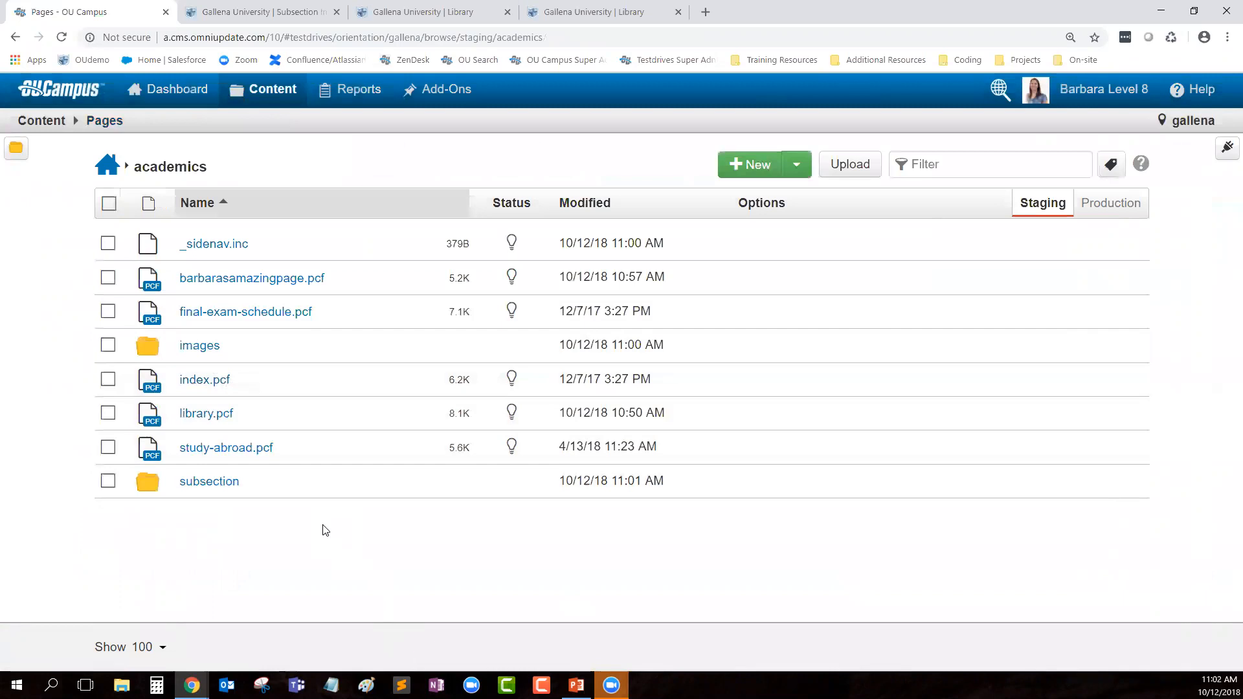
# Step: Queue 1.jpg from Sample Images for upload into the academics images folder
pyautogui.click(194, 350)
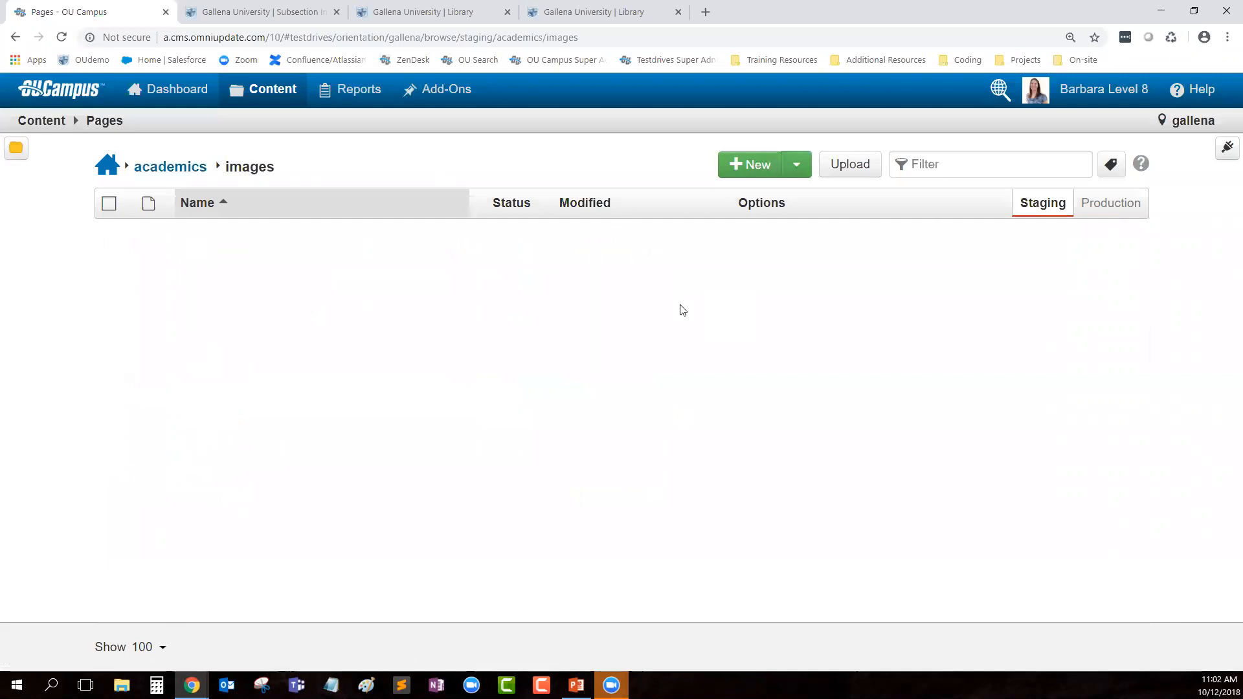
pyautogui.click(857, 167)
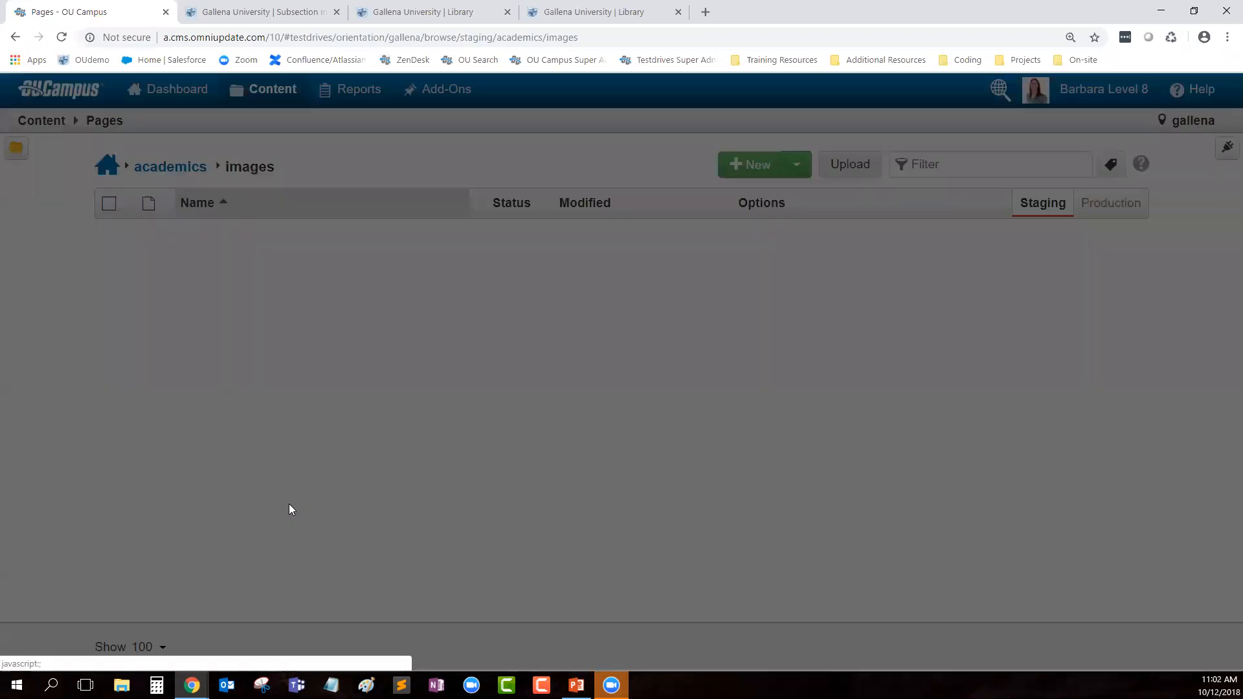
pyautogui.click(464, 305)
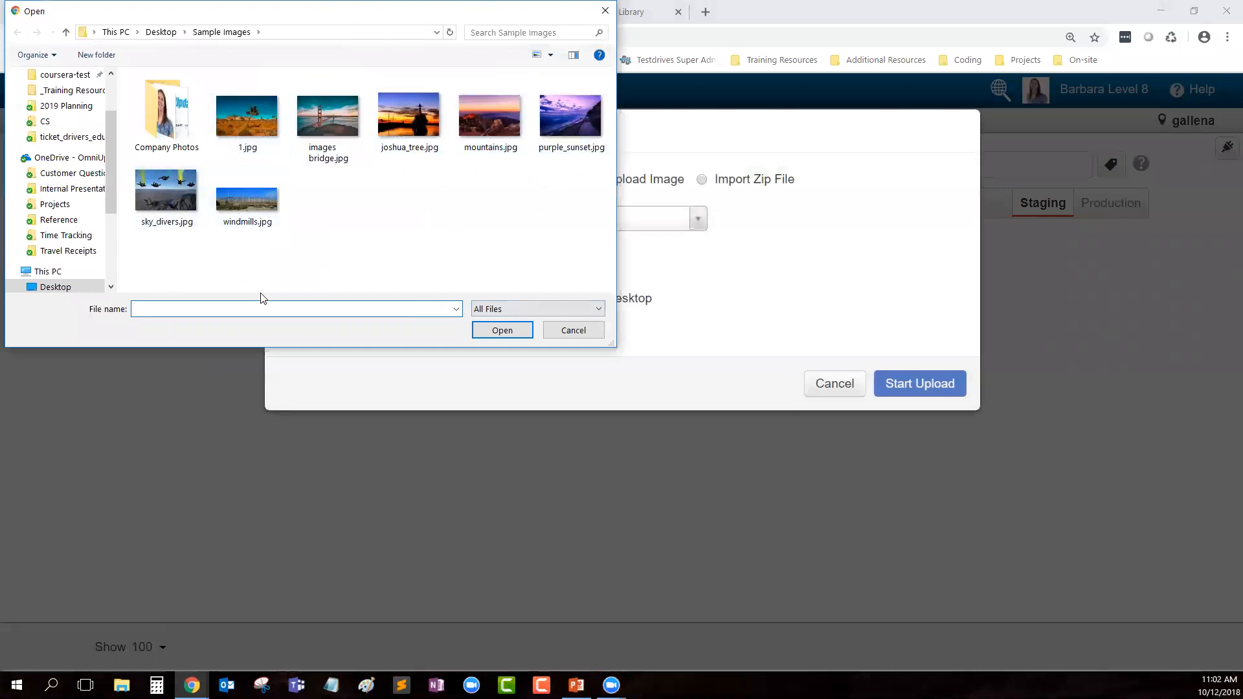
pyautogui.click(253, 115)
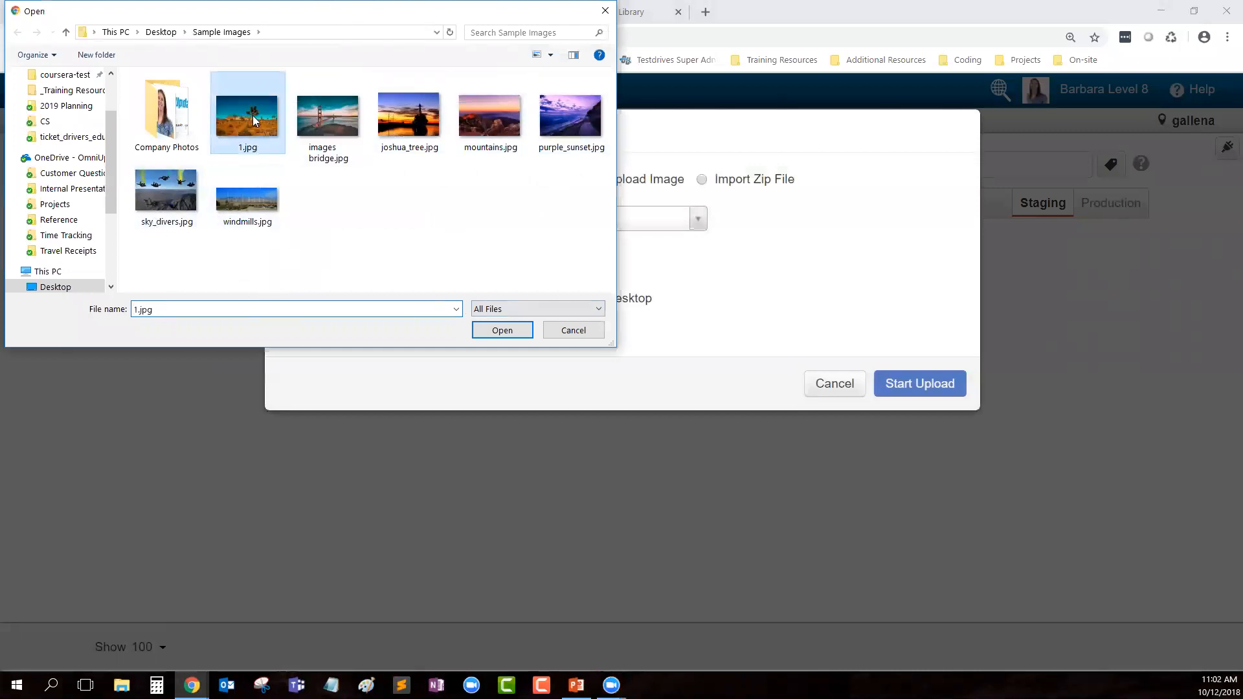
pyautogui.click(502, 330)
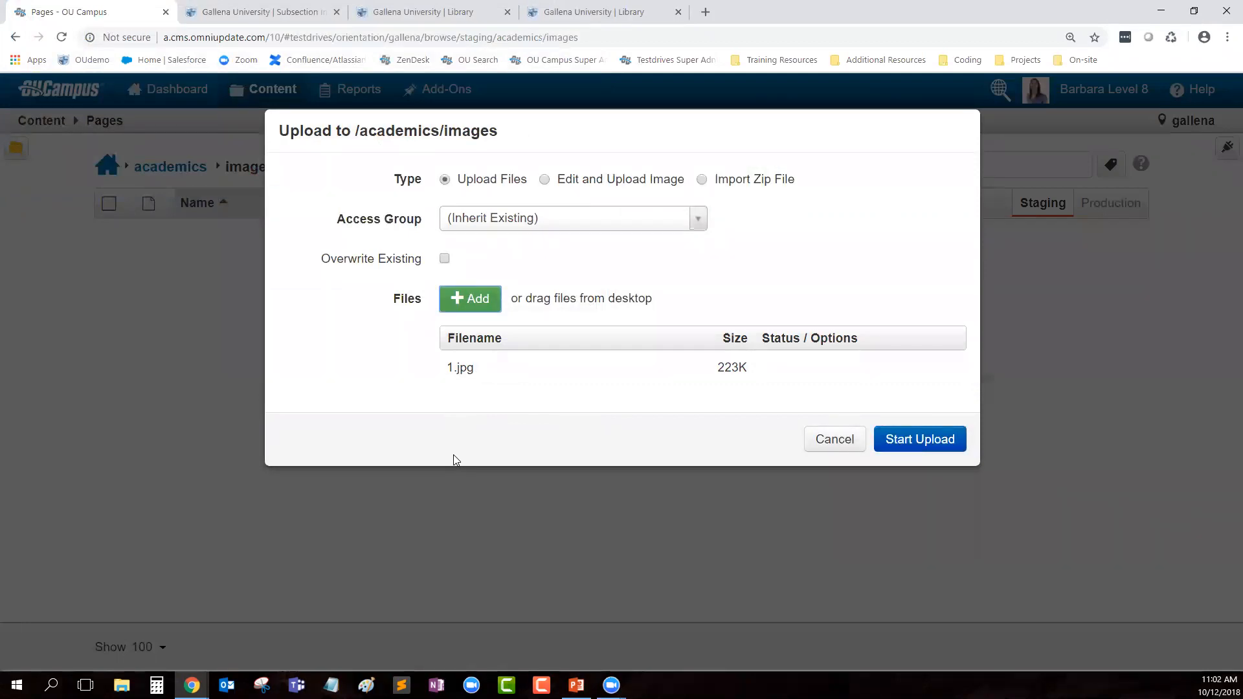
pyautogui.click(427, 12)
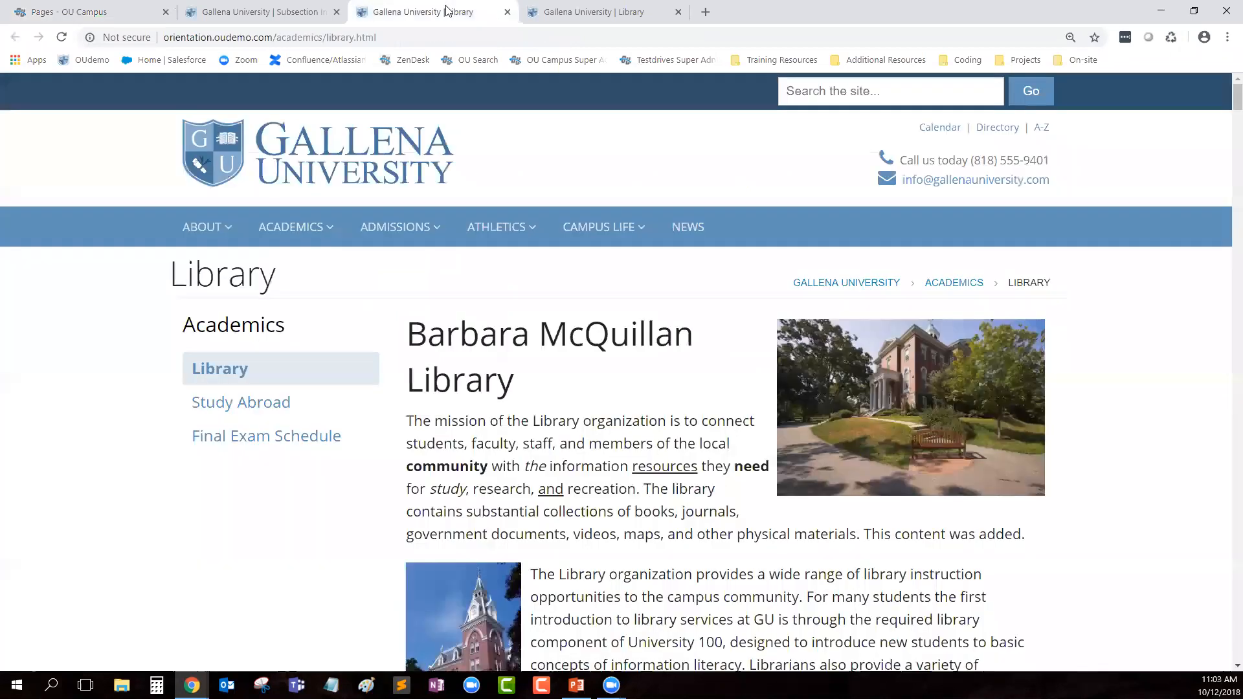
pyautogui.moveTo(275, 37); pyautogui.dragTo(355, 37)
pyautogui.moveTo(476, 243)
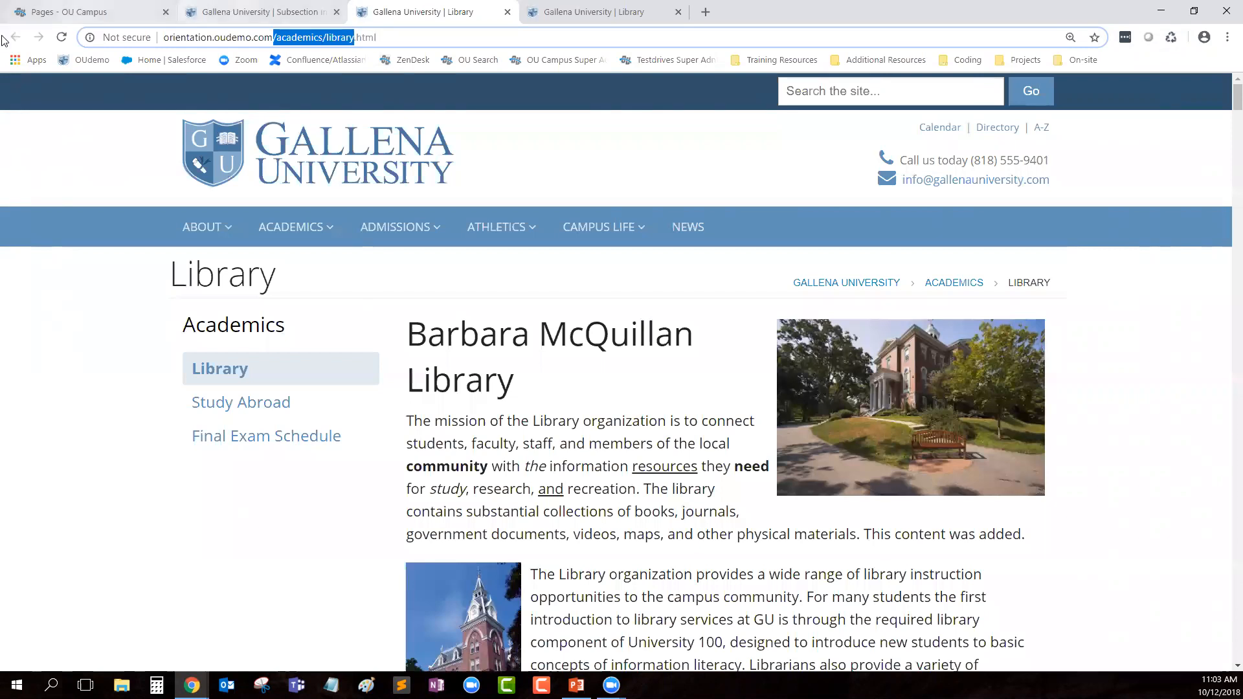
pyautogui.click(64, 8)
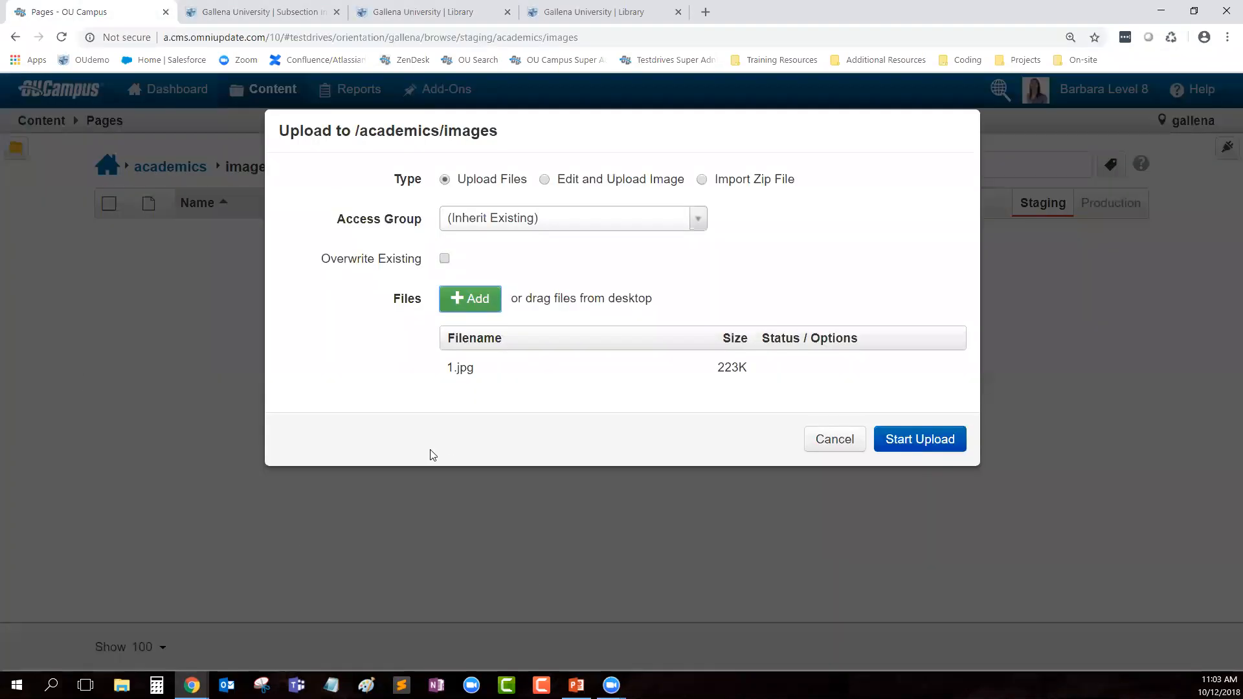
pyautogui.moveTo(502, 369)
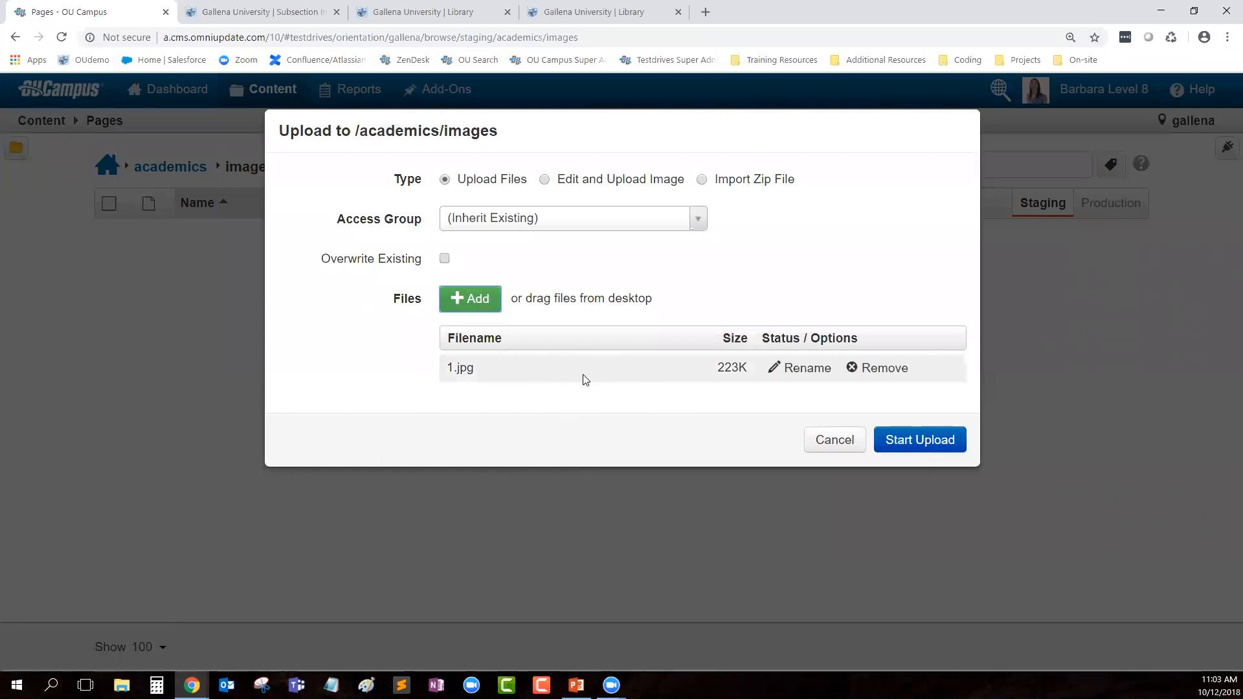
# Step: Rename the queued 1.jpg to bridge.jpg, upload it to academics/images, and begin a new upload
pyautogui.click(806, 368)
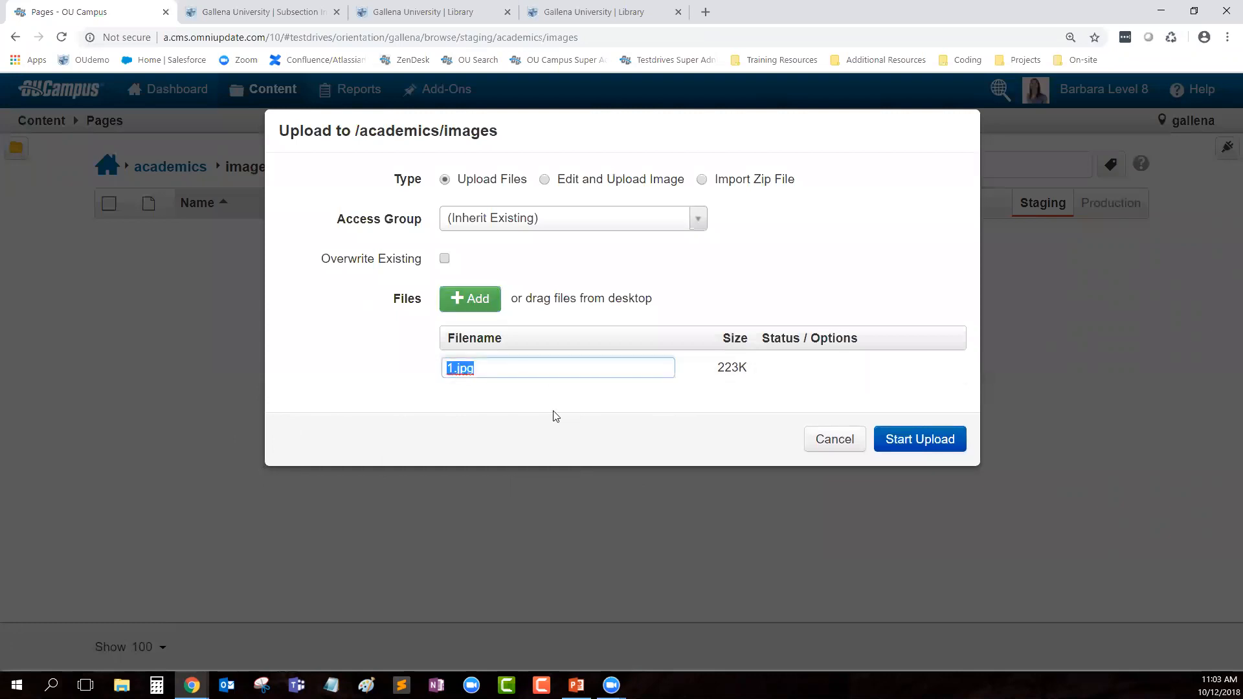
pyautogui.press('Left')
pyautogui.press('BackSpace')
pyautogui.write('bridge')
pyautogui.moveTo(506, 374); pyautogui.dragTo(483, 375)
pyautogui.click(531, 429)
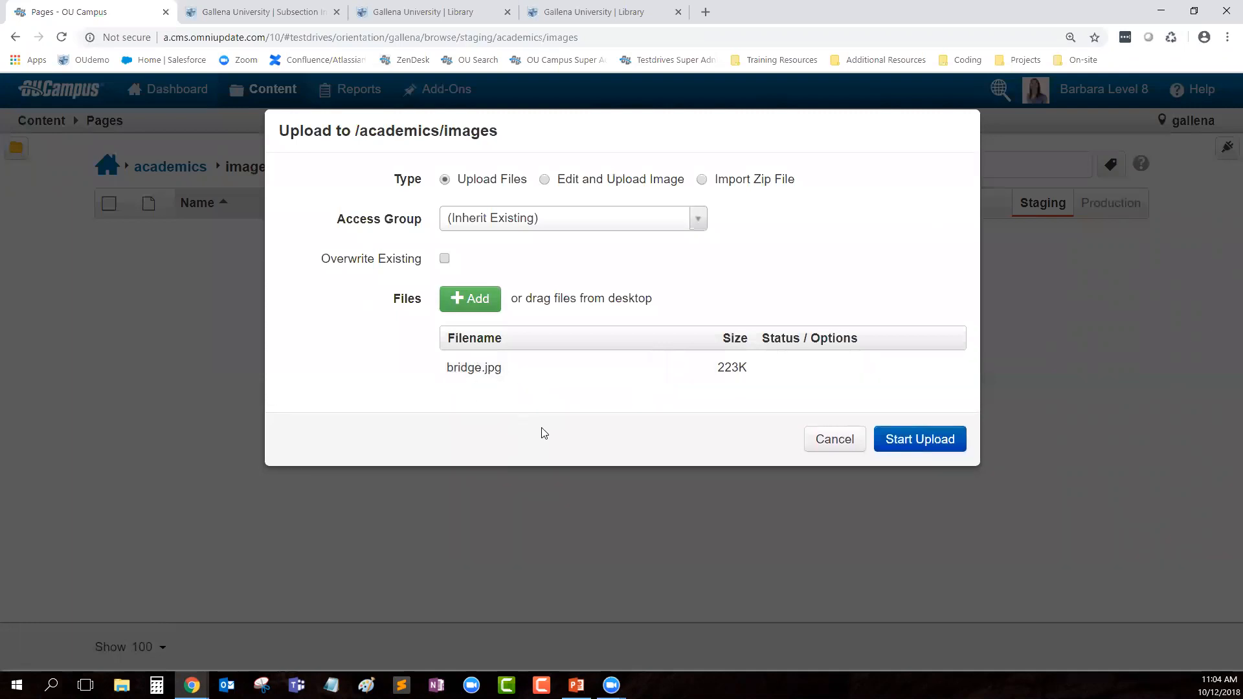
pyautogui.click(934, 447)
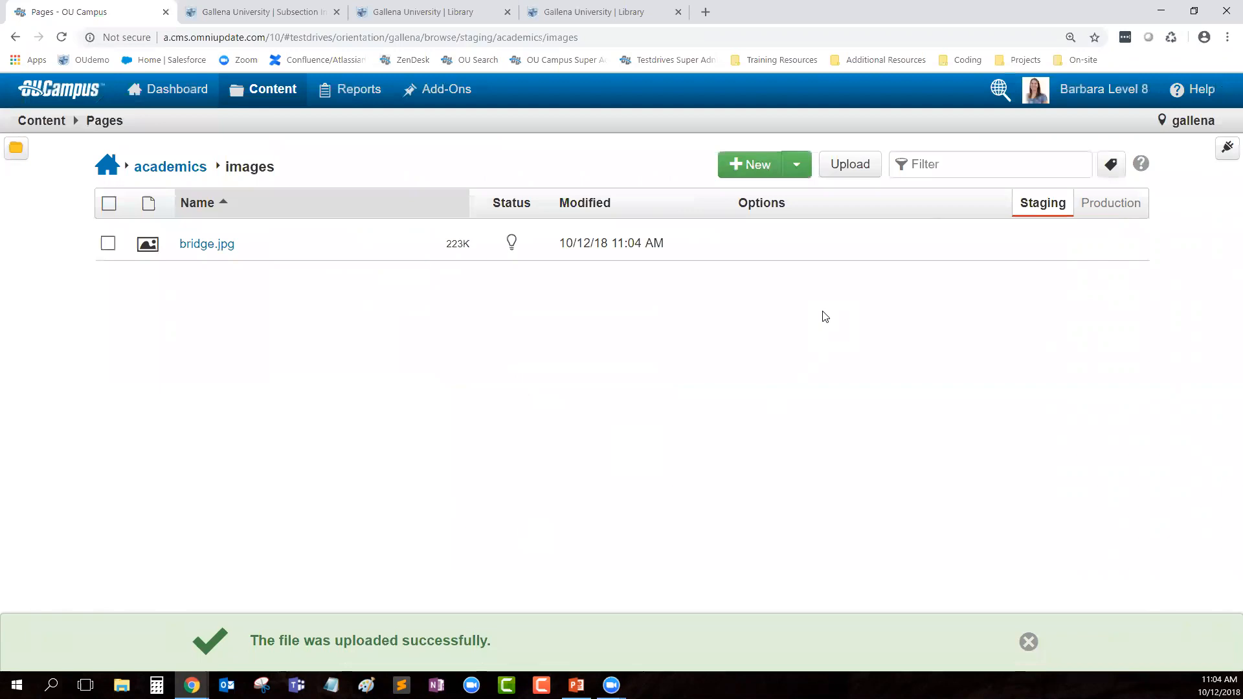
pyautogui.click(846, 164)
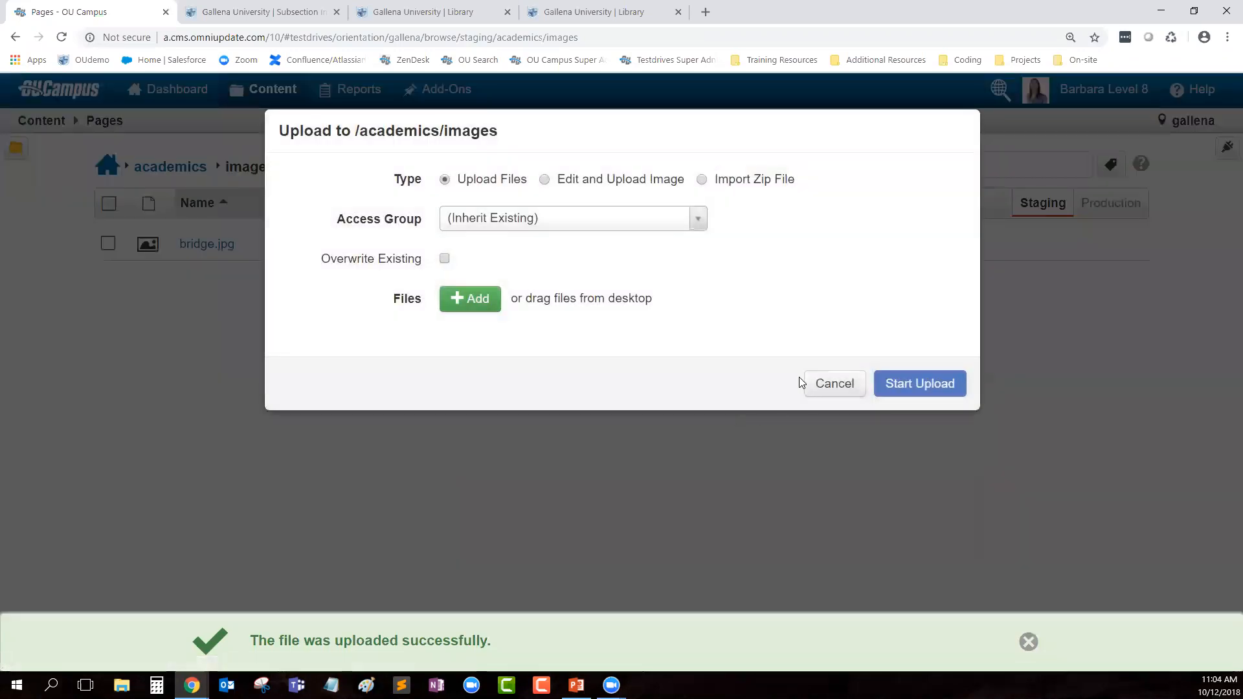
# Step: Close File Explorer and cancel the empty upload dialog
pyautogui.click(122, 685)
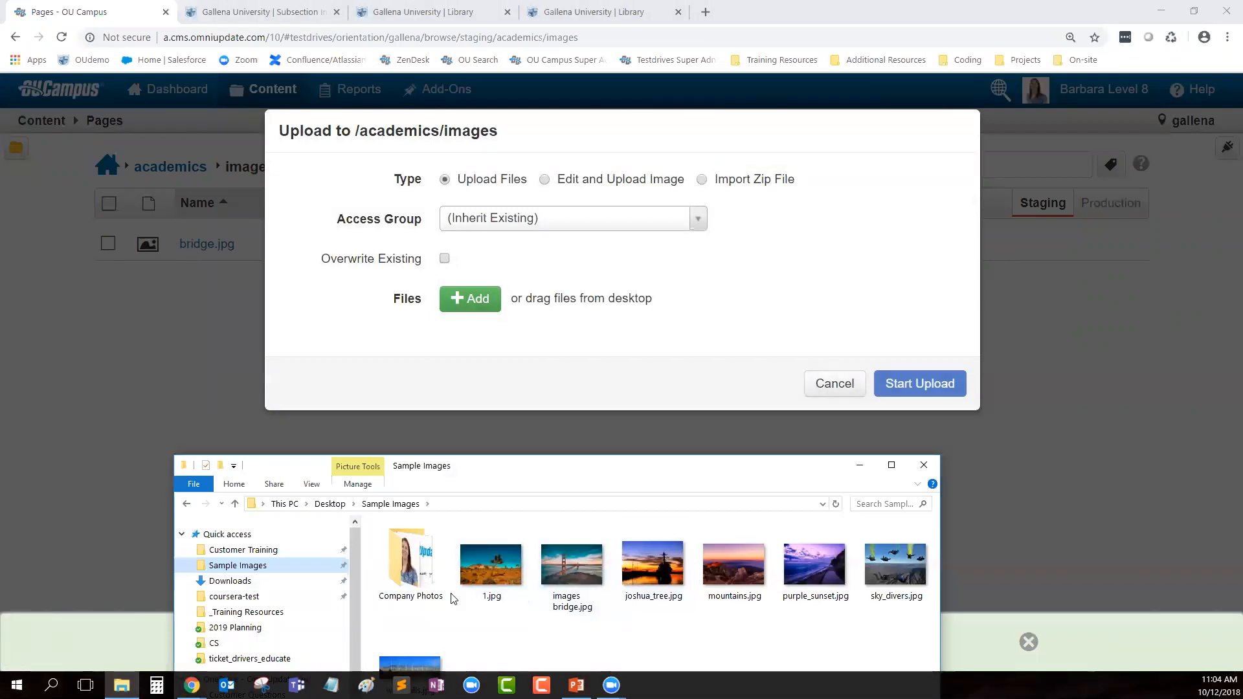
pyautogui.click(924, 464)
pyautogui.click(829, 387)
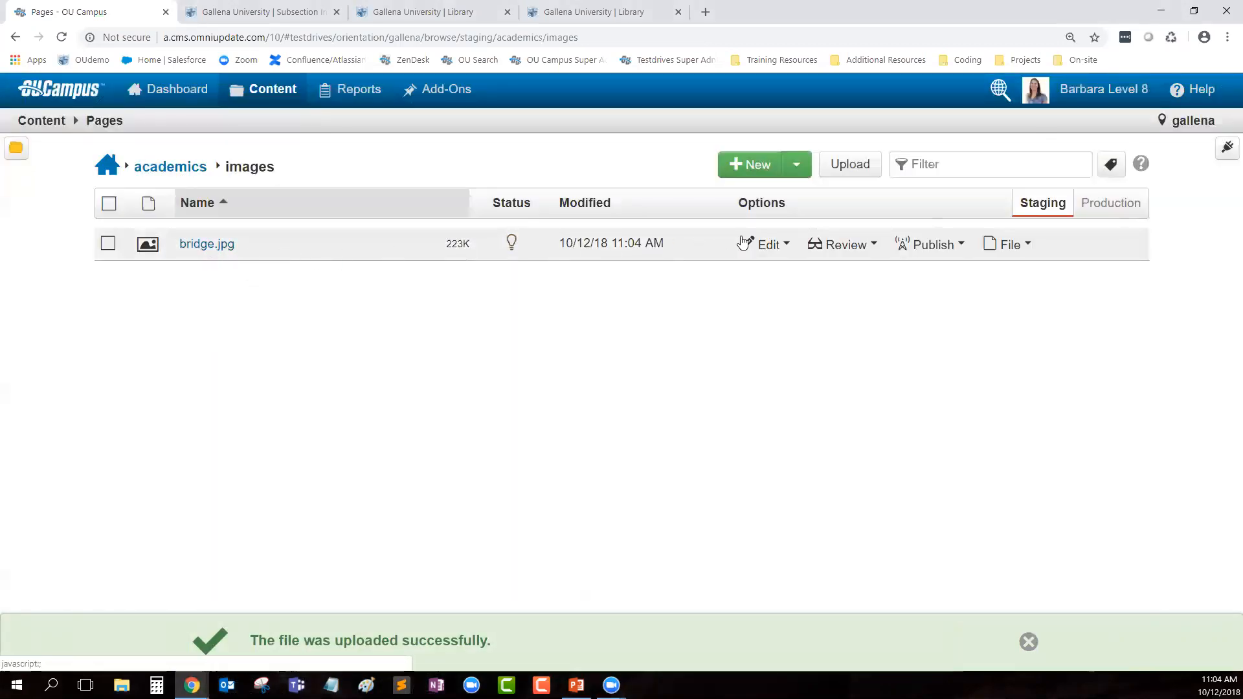
# Step: Rename bridge.jpg to joshua-tree.jpg and start a new upload into academics/images
pyautogui.click(1004, 244)
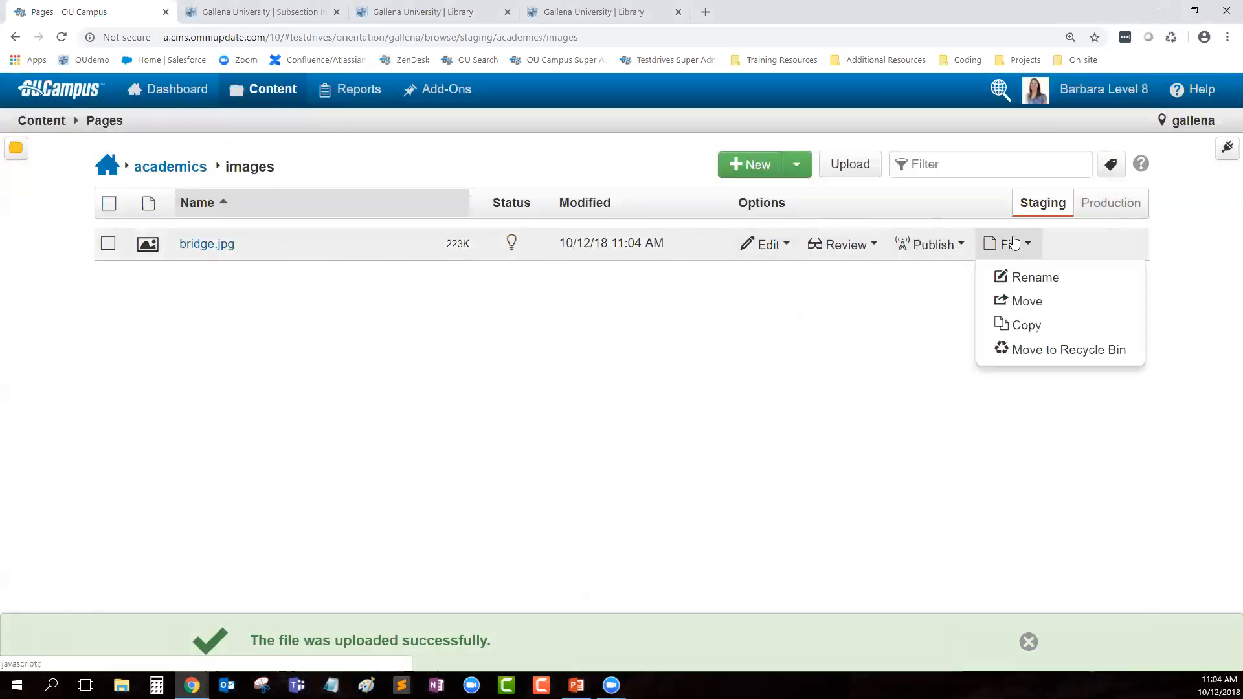
pyautogui.click(1077, 281)
pyautogui.write('joshua-t')
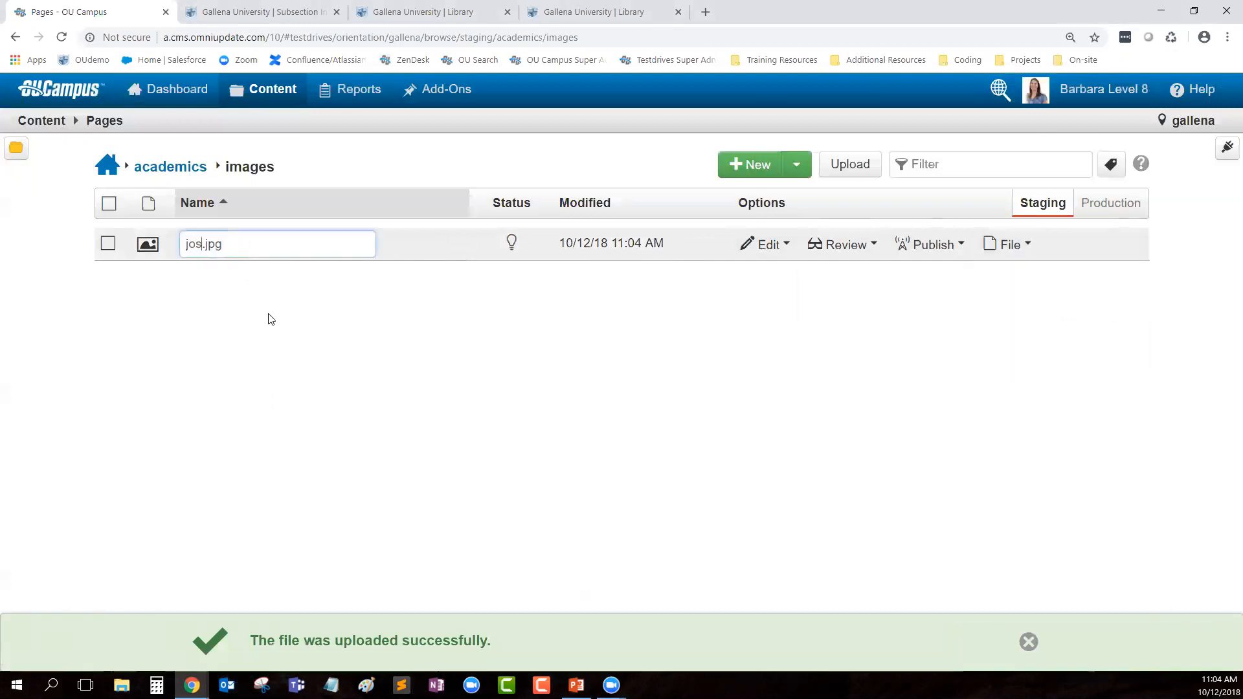
pyautogui.write('ree')
pyautogui.press('Return')
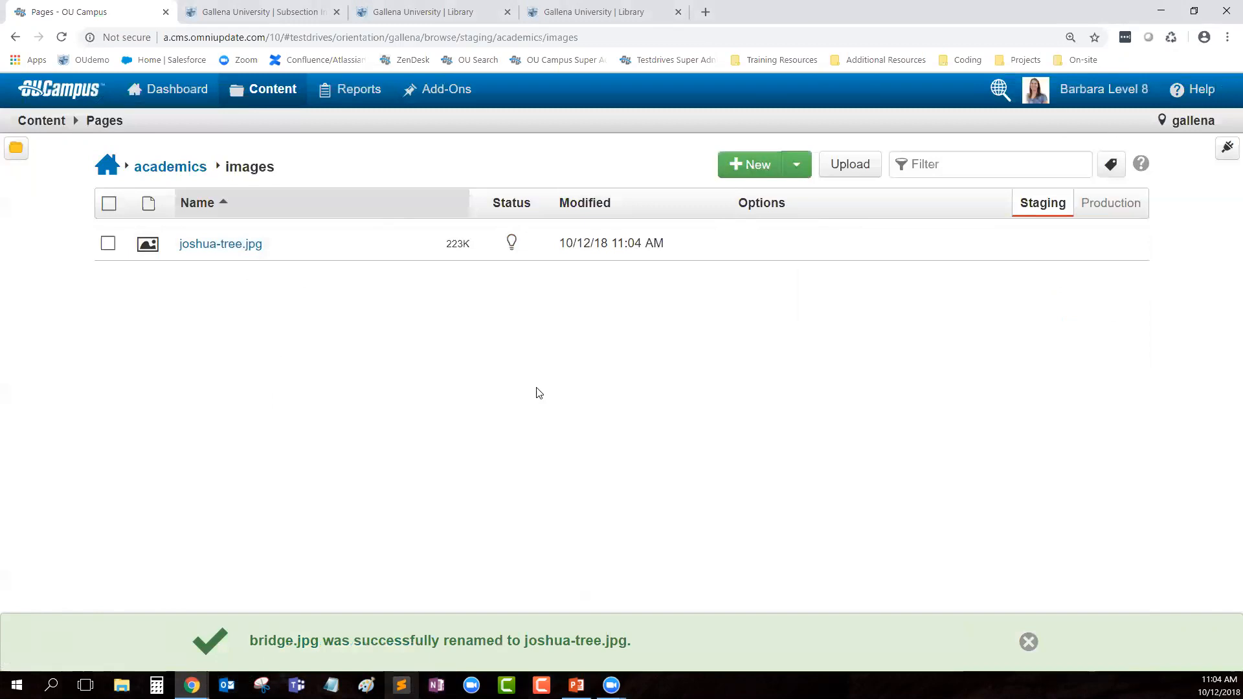
pyautogui.click(866, 166)
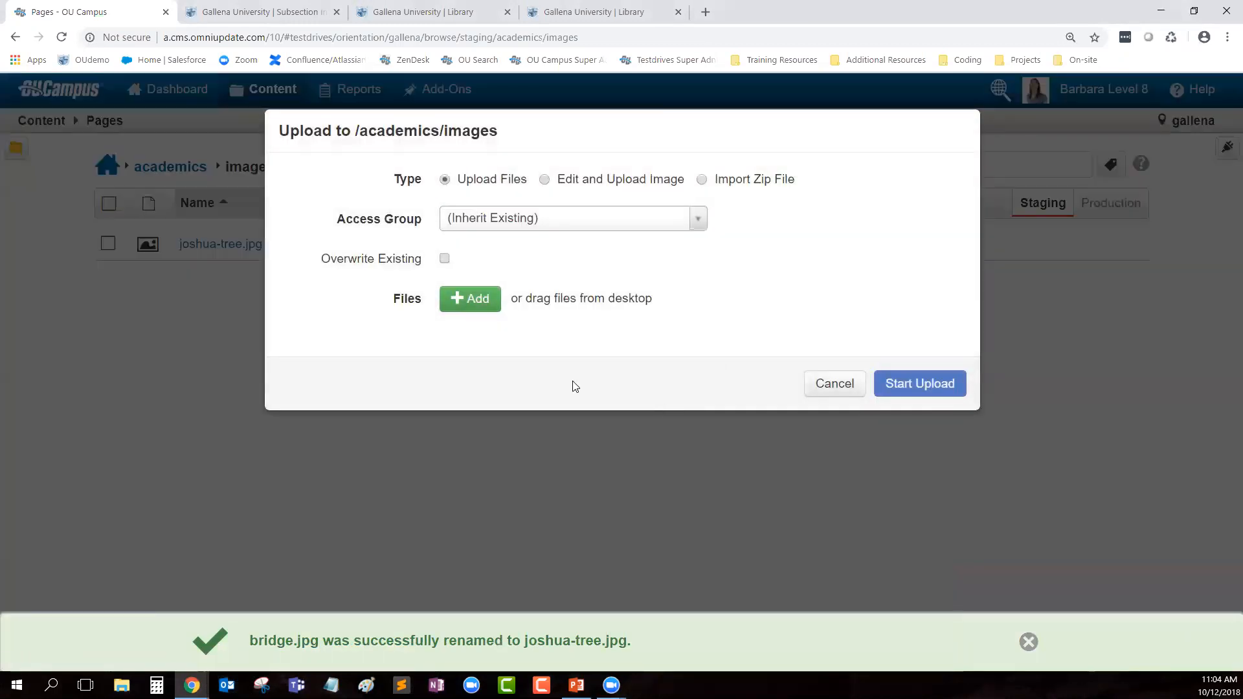
# Step: Upload mountains.jpg from the Sample Images folder into academics/images
pyautogui.click(122, 685)
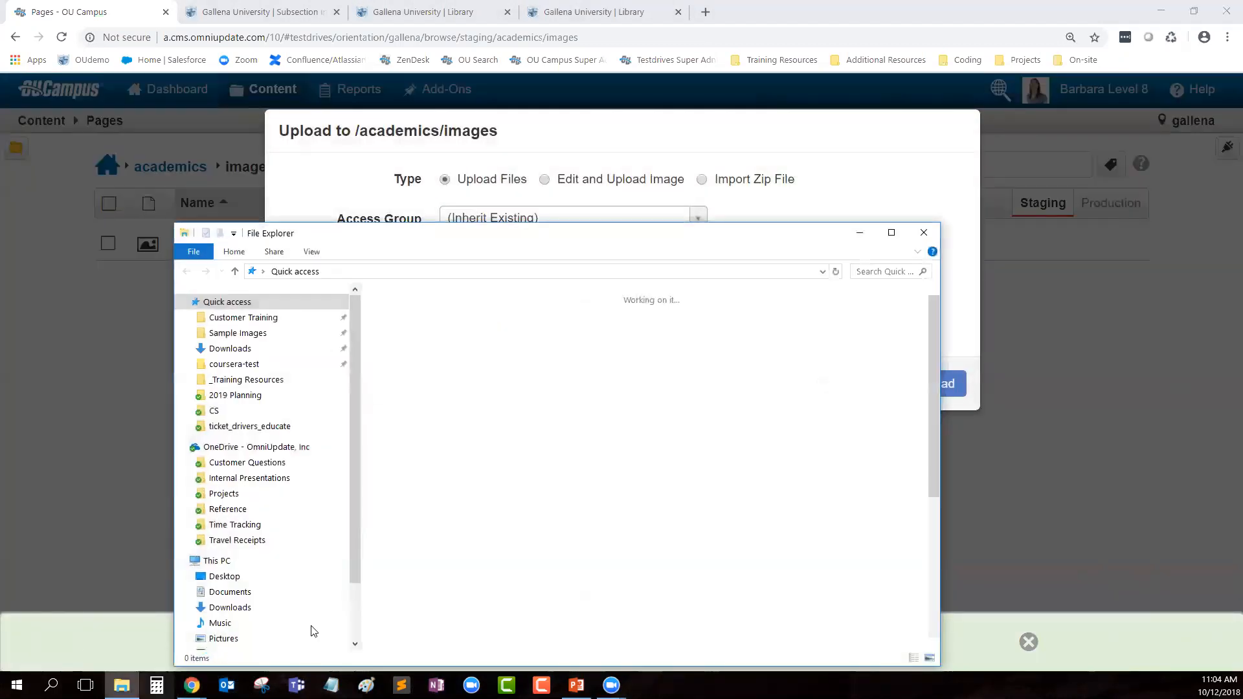
pyautogui.click(227, 347)
pyautogui.click(222, 334)
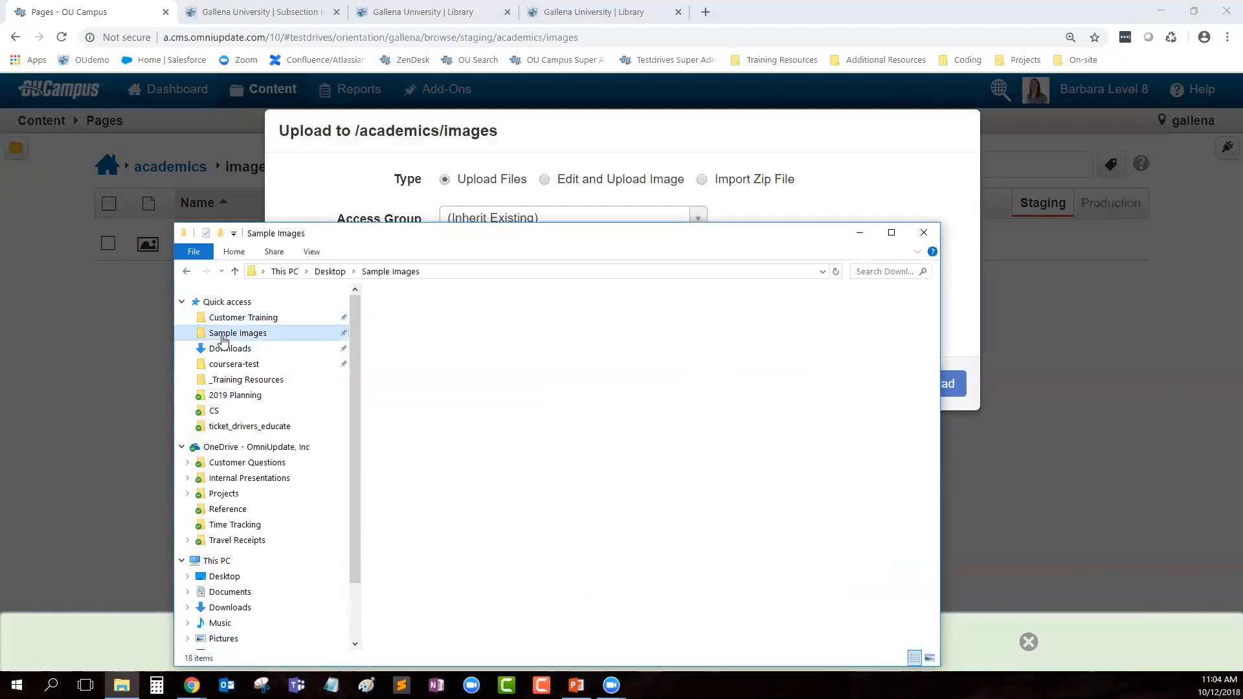
pyautogui.moveTo(641, 234); pyautogui.dragTo(562, 357)
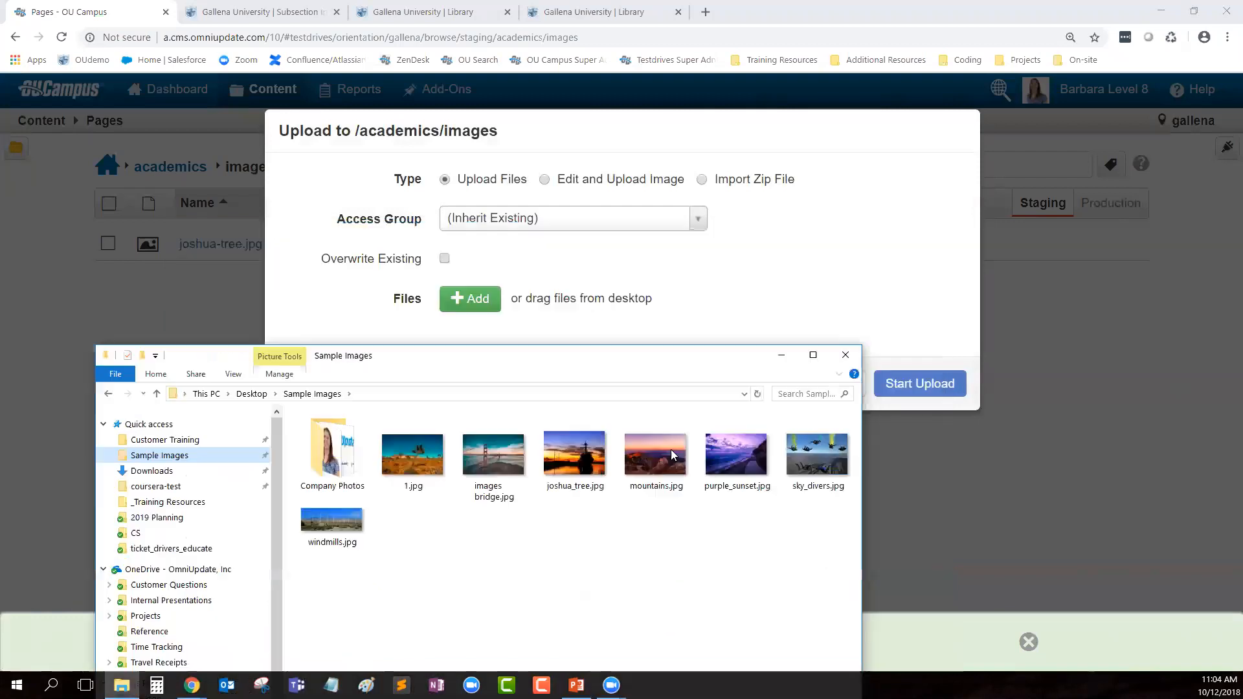
pyautogui.moveTo(653, 475); pyautogui.dragTo(672, 405)
pyautogui.moveTo(688, 352); pyautogui.dragTo(722, 260)
pyautogui.click(961, 451)
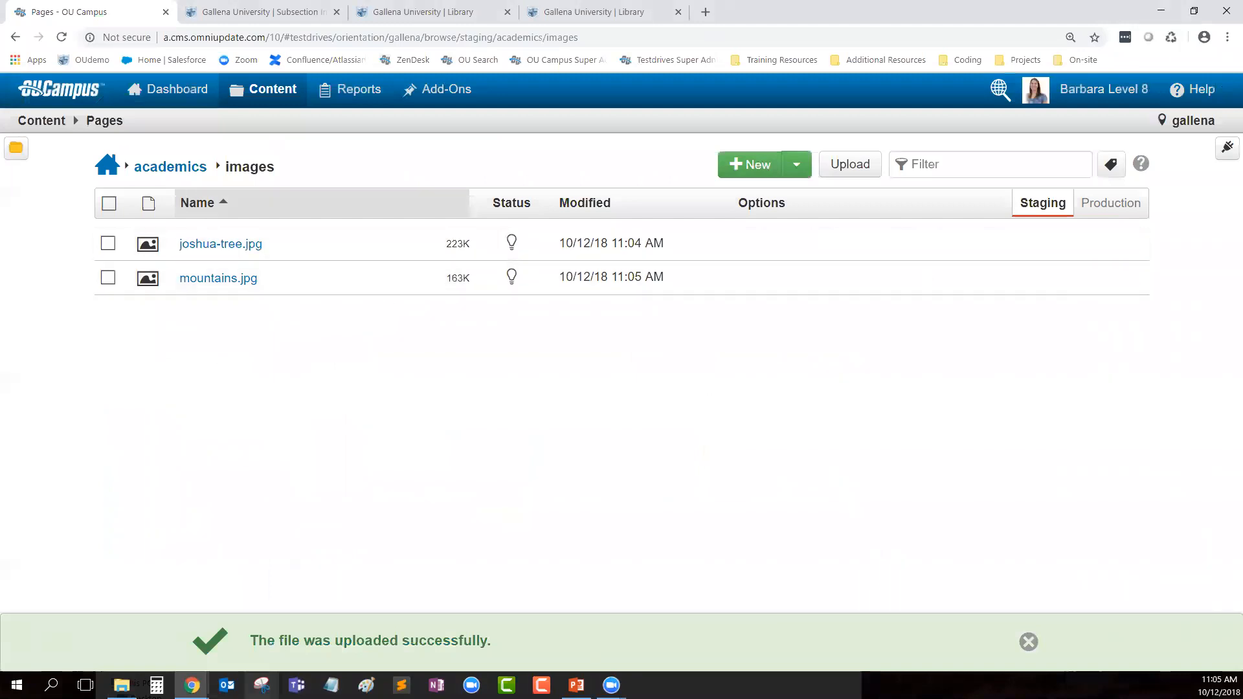
# Step: Upload sky_divers.jpg into academics/images as well
pyautogui.click(122, 685)
pyautogui.moveTo(810, 458); pyautogui.dragTo(902, 300)
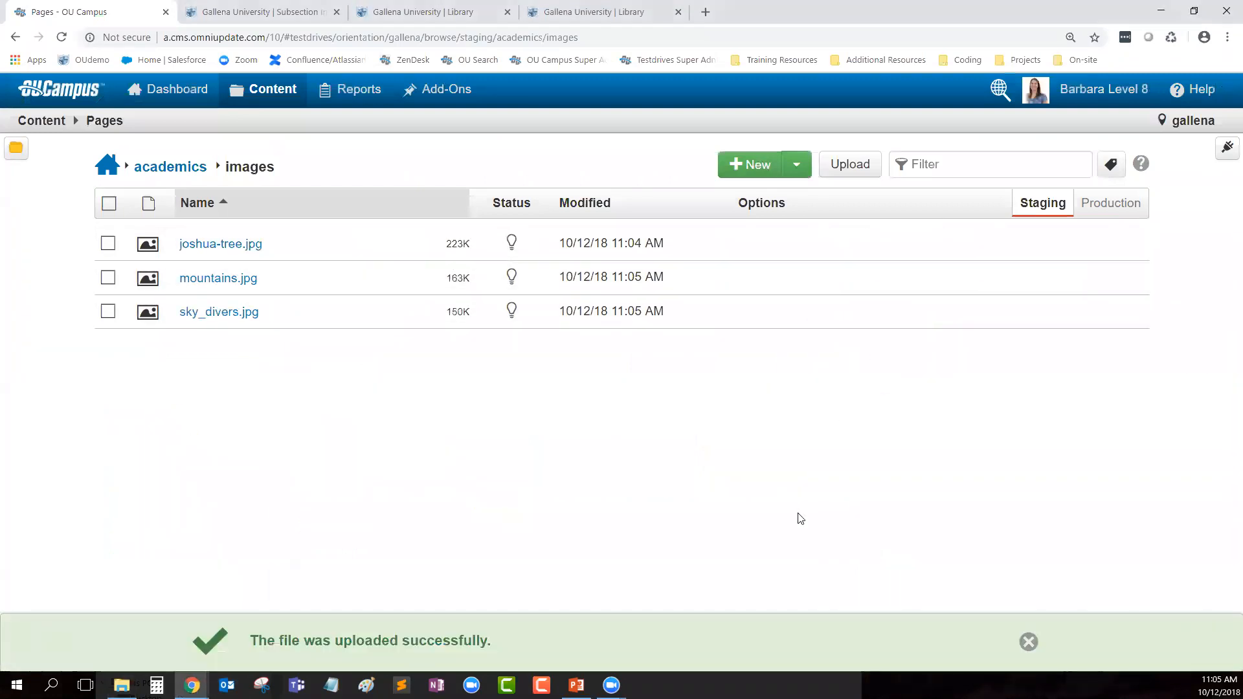
pyautogui.click(1029, 642)
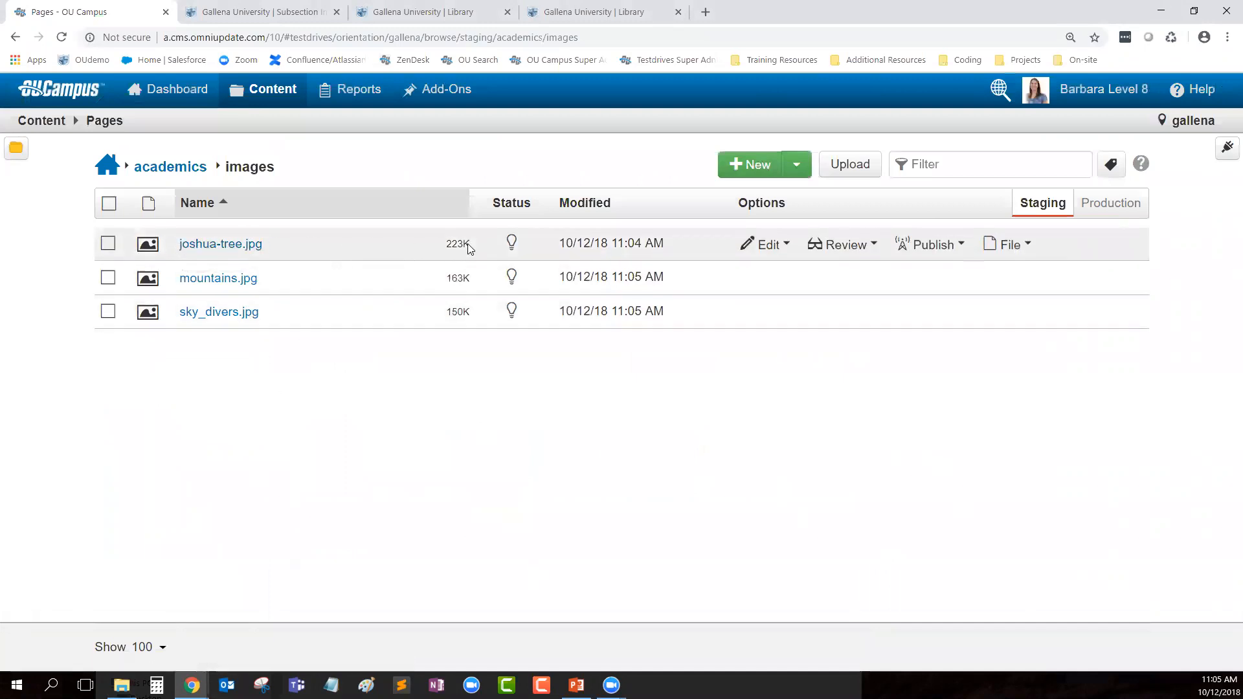
# Step: Open joshua-tree.jpg in the Edit Image screen and look over the photo
pyautogui.click(216, 251)
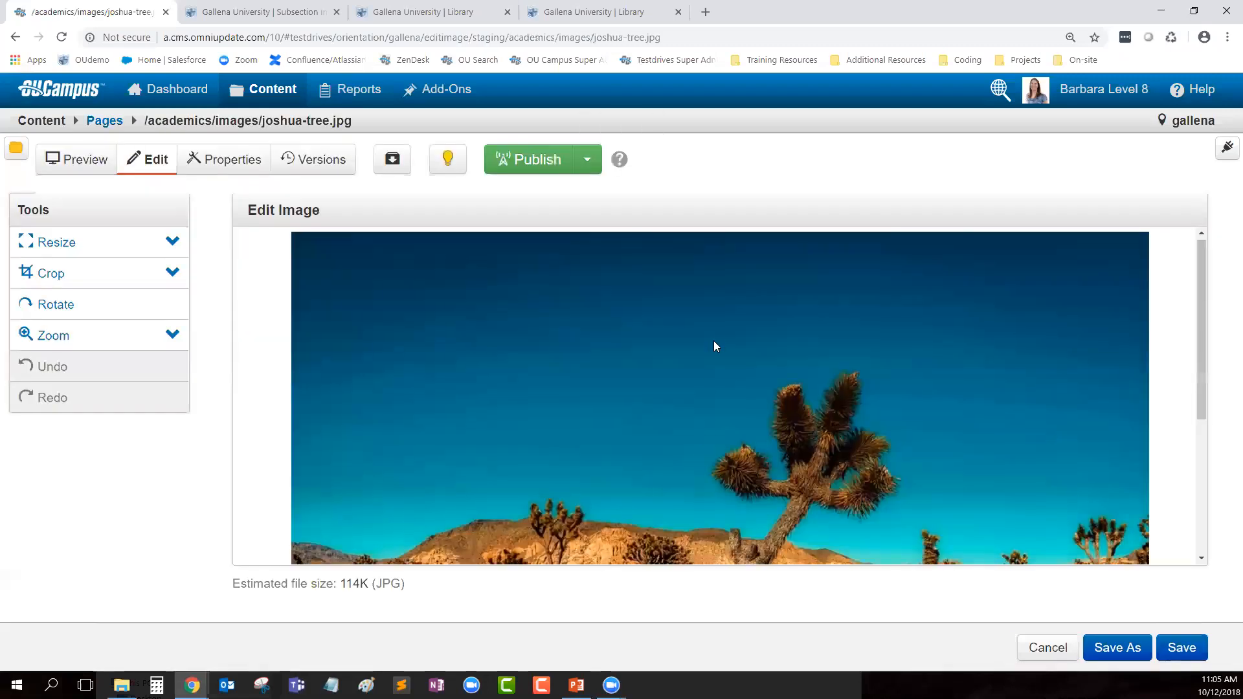
pyautogui.scroll(-5, 719, 343)
pyautogui.scroll(5, 806, 394)
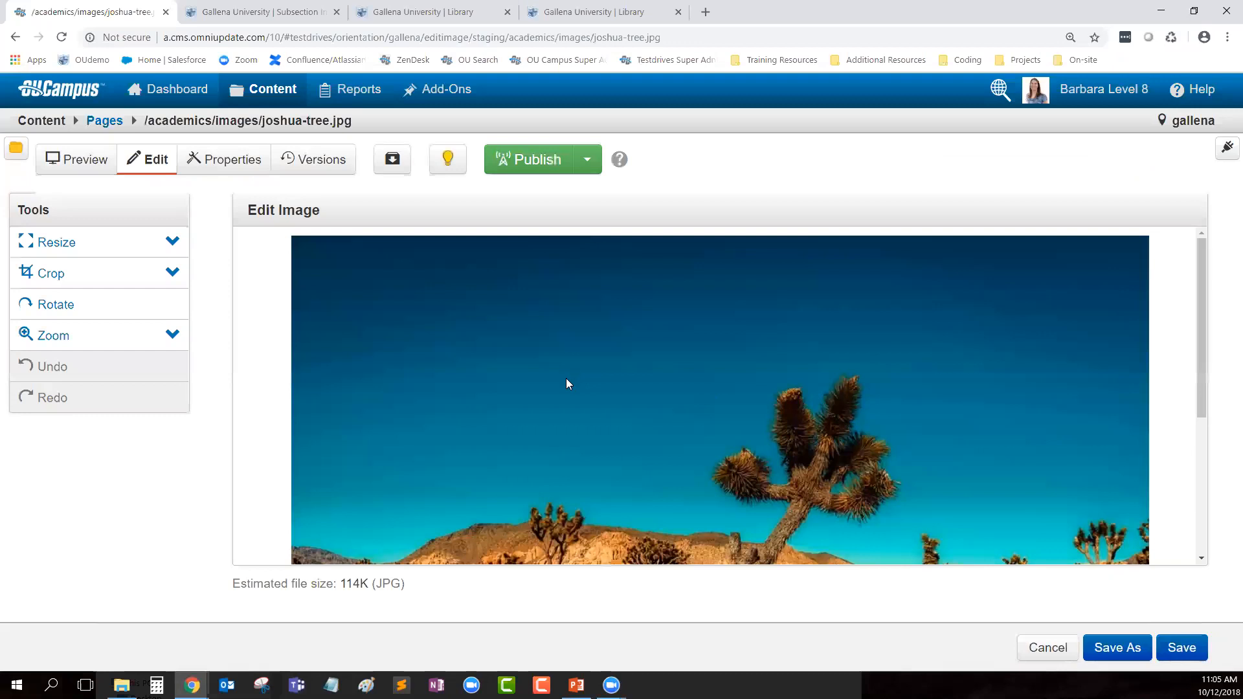
pyautogui.scroll(-5, 566, 388)
pyautogui.scroll(5, 573, 406)
# Step: Rotate the photo and back upright, then expand the Resize settings
pyautogui.click(68, 312)
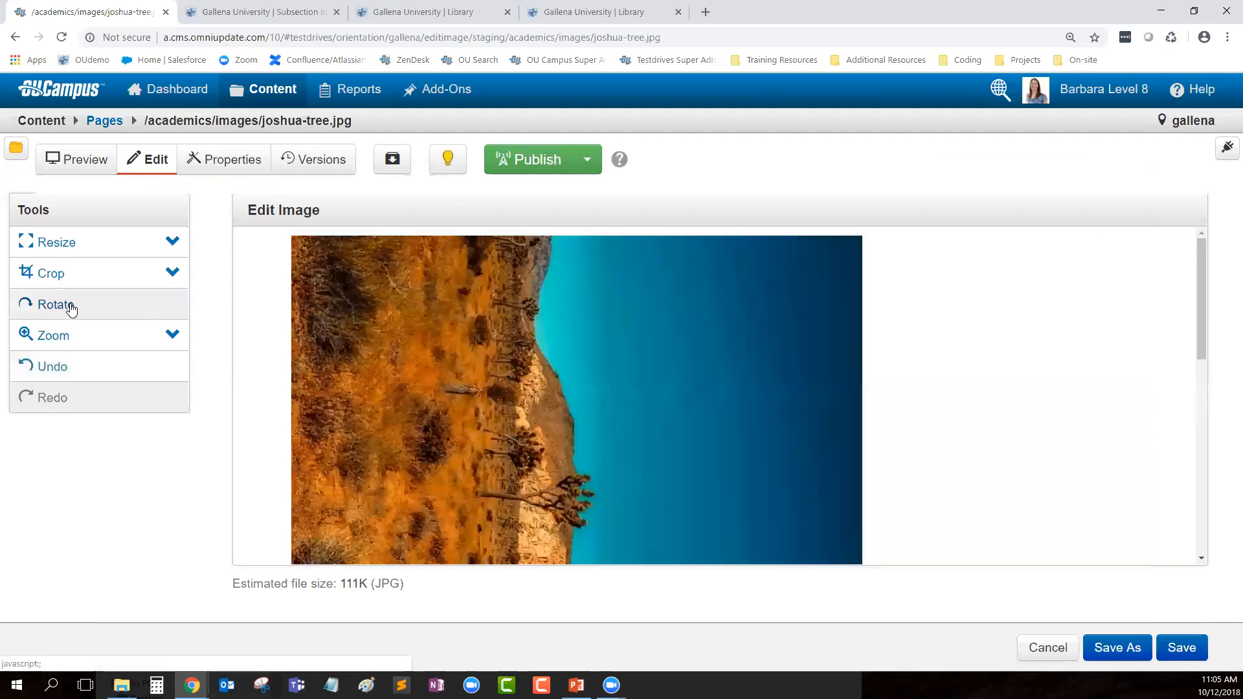
pyautogui.click(68, 305)
pyautogui.click(68, 306)
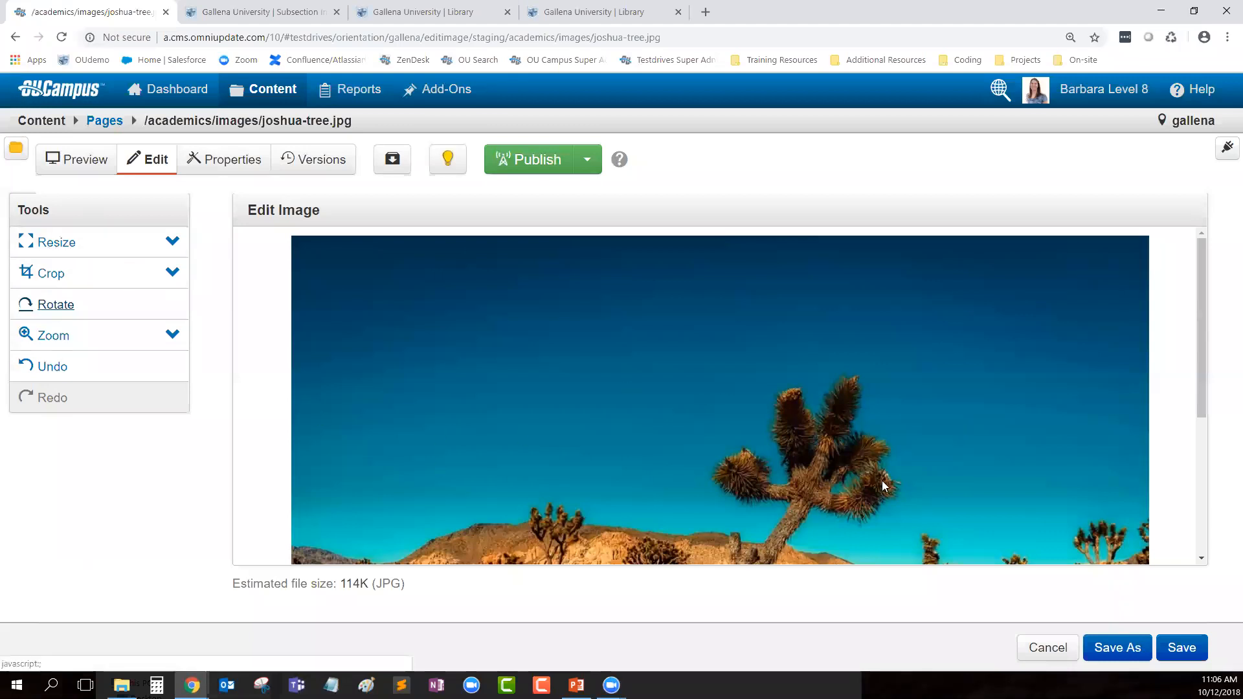
pyautogui.scroll(-5, 724, 325)
pyautogui.scroll(5, 1057, 346)
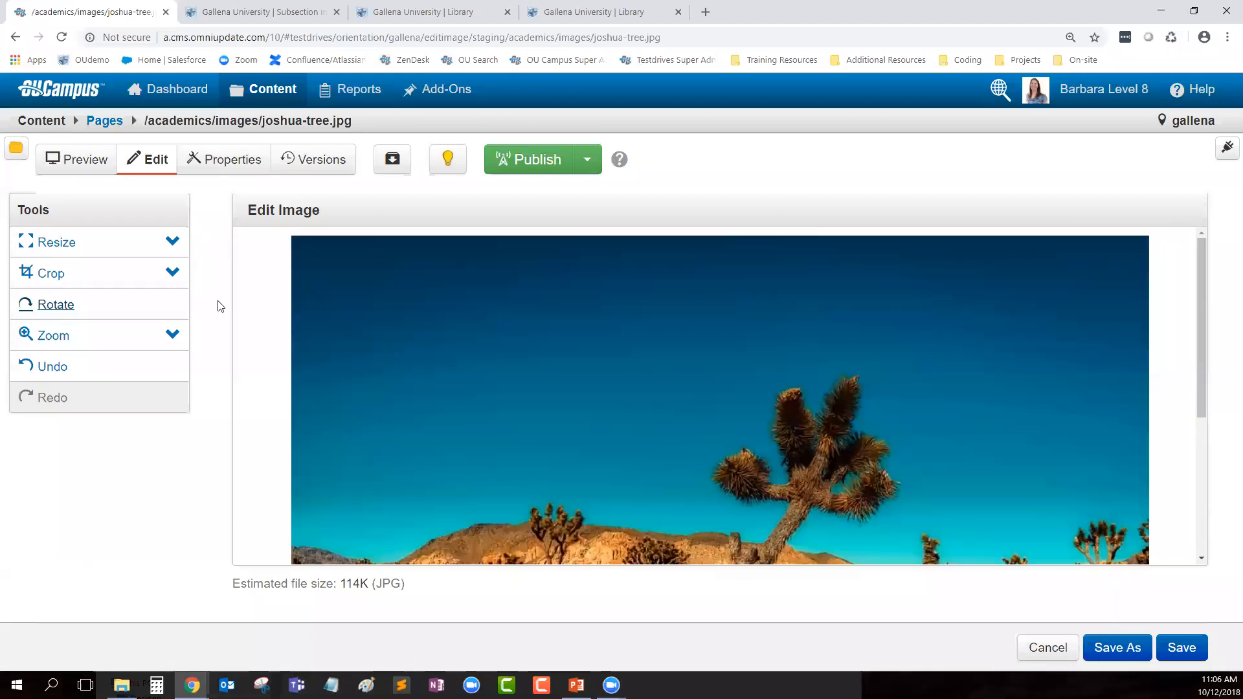
pyautogui.click(172, 239)
# Step: Resize the image to 500 px wide (500 x 333)
pyautogui.moveTo(110, 280); pyautogui.dragTo(46, 285)
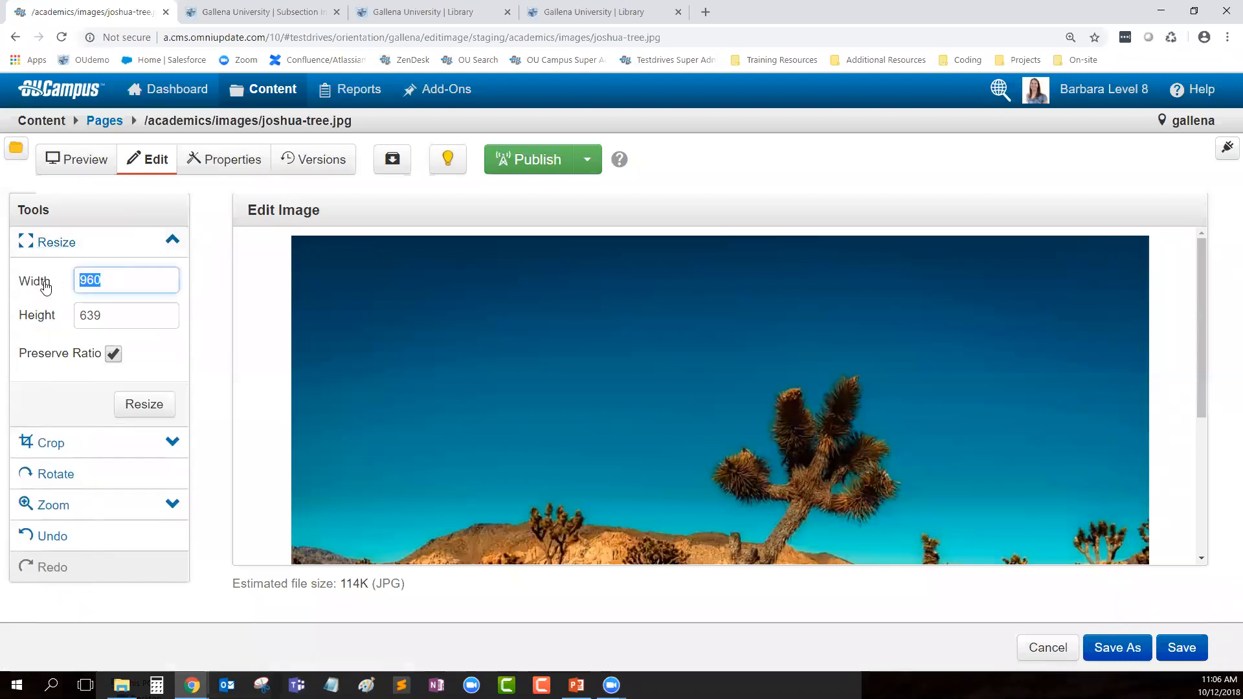
pyautogui.write('500')
pyautogui.click(138, 361)
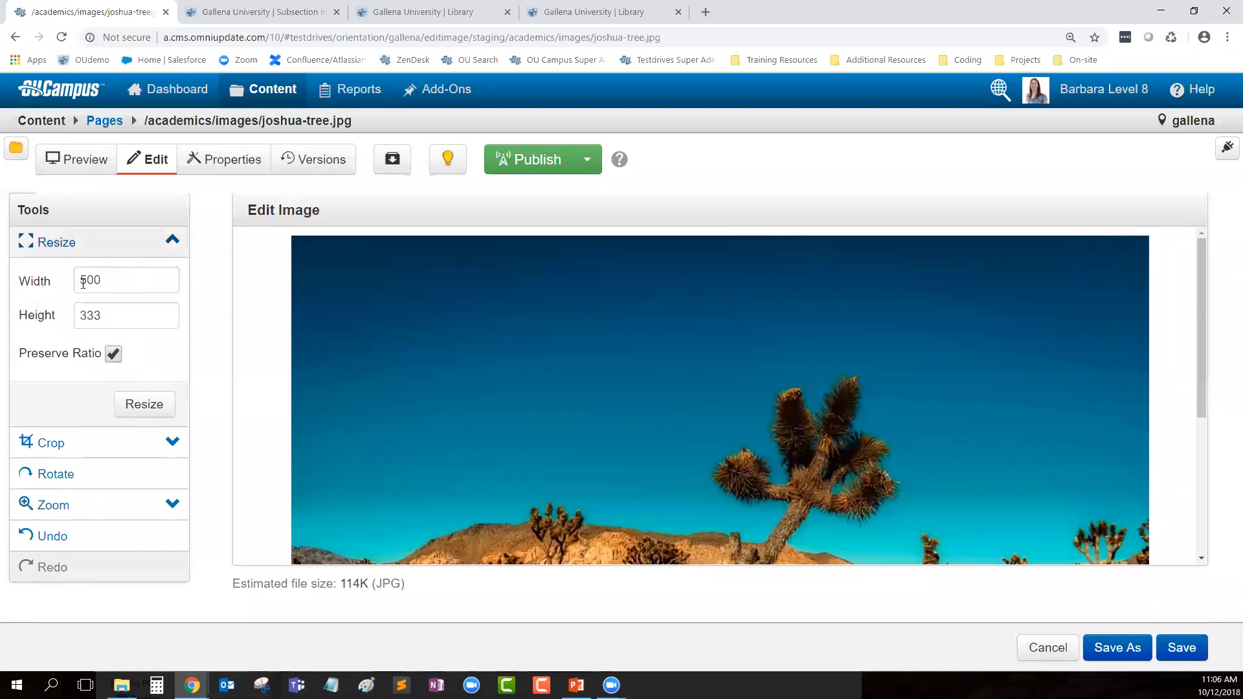
pyautogui.click(141, 406)
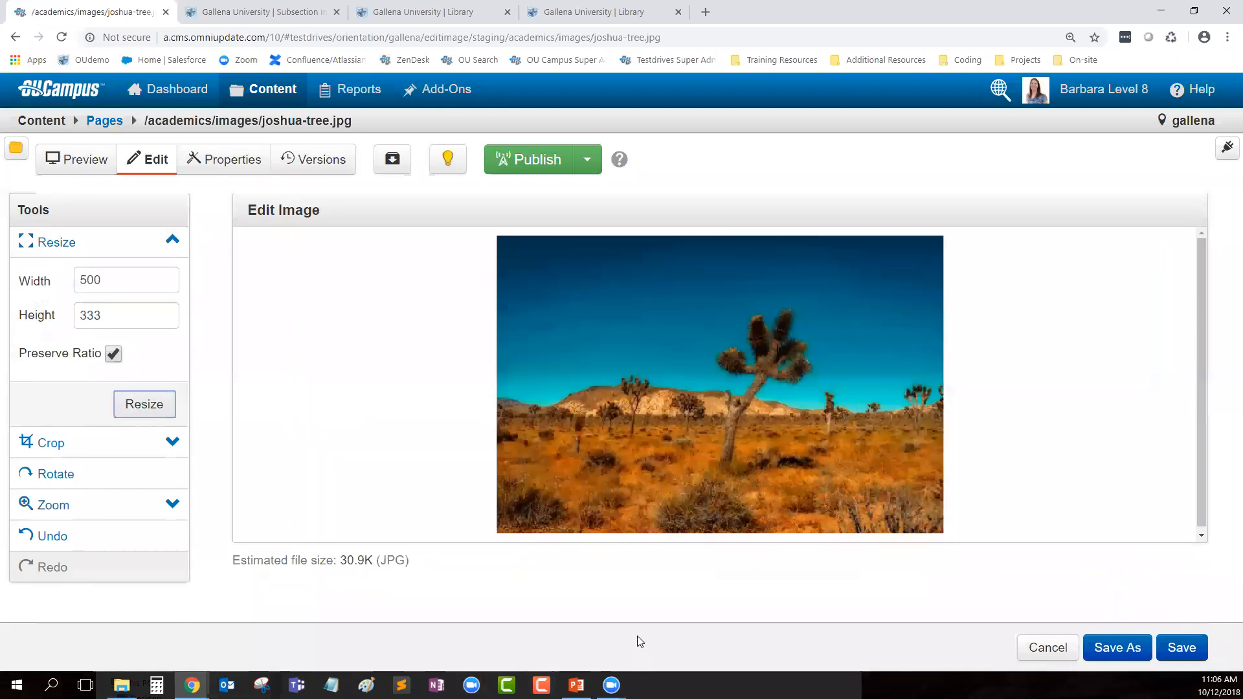
# Step: Crop the image from the left to 379 x 333 and apply the crop
pyautogui.click(172, 441)
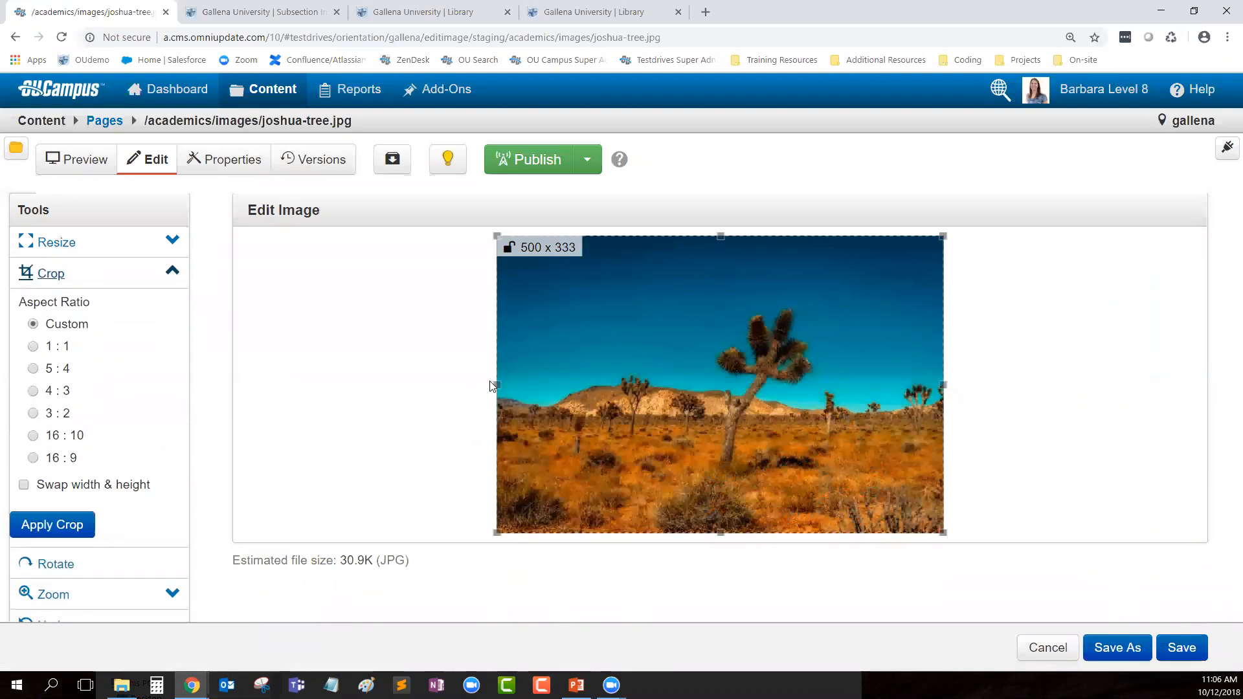
pyautogui.moveTo(496, 384); pyautogui.dragTo(605, 384)
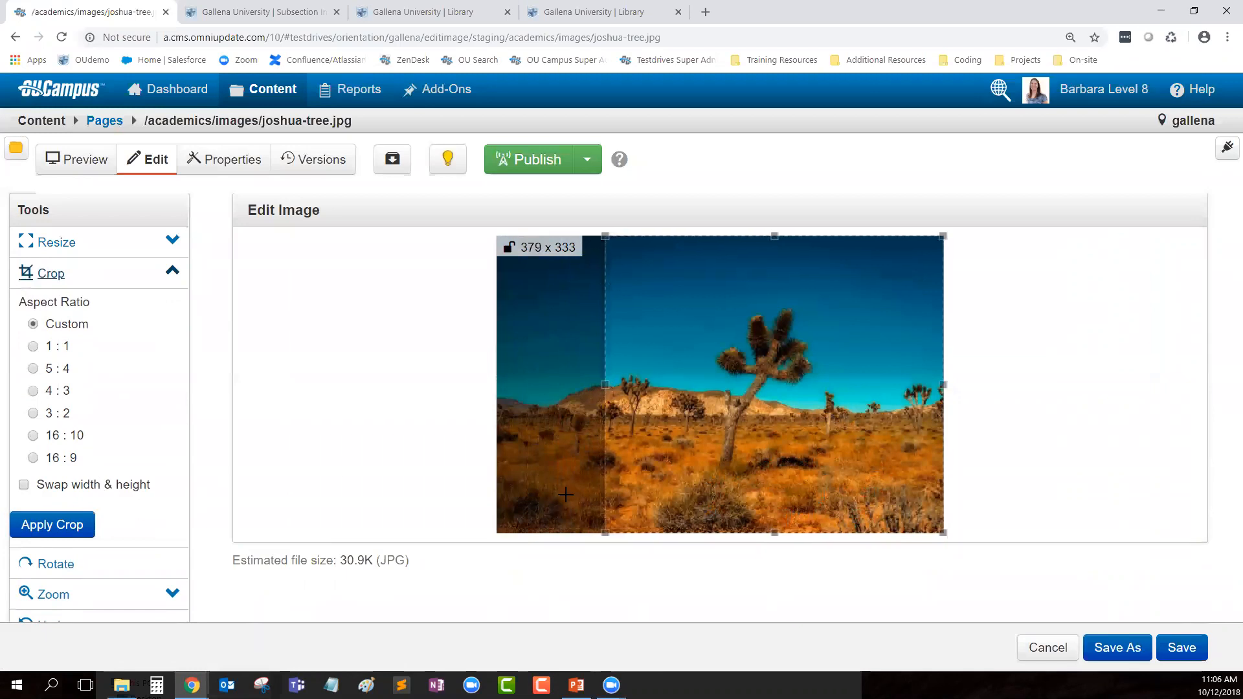
pyautogui.click(68, 524)
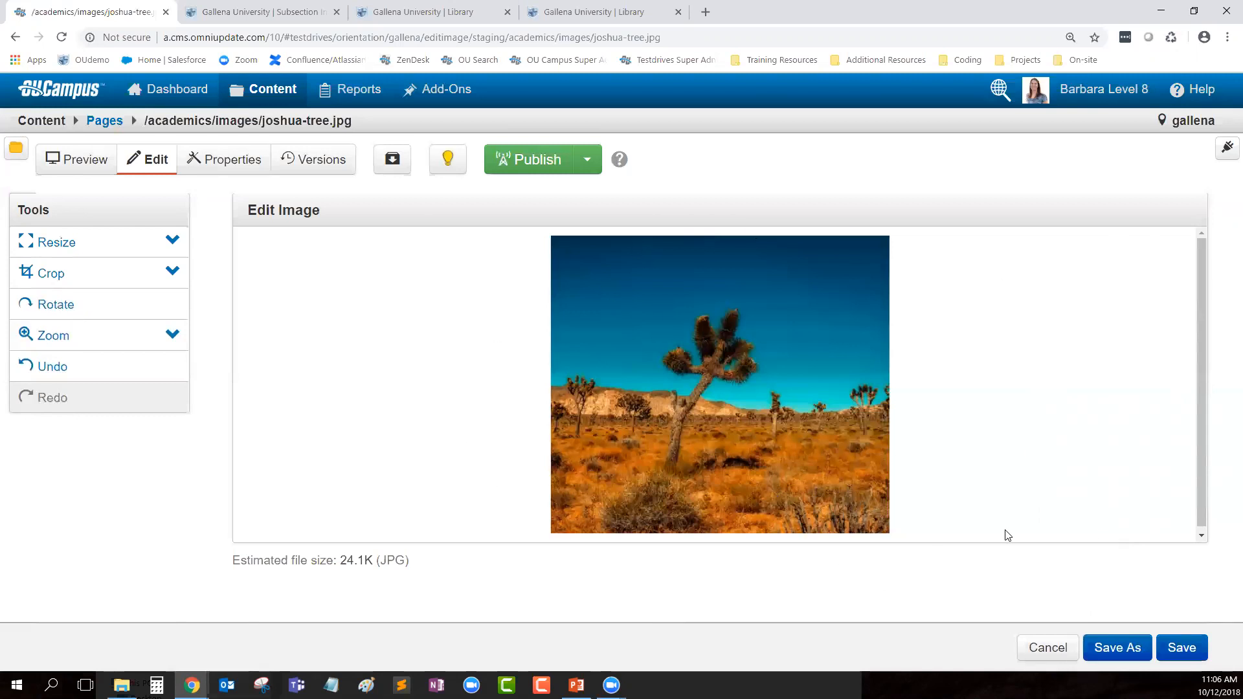
# Step: Save the edited image as joshua-tree-small.jpg and return to the images folder listing
pyautogui.click(1116, 647)
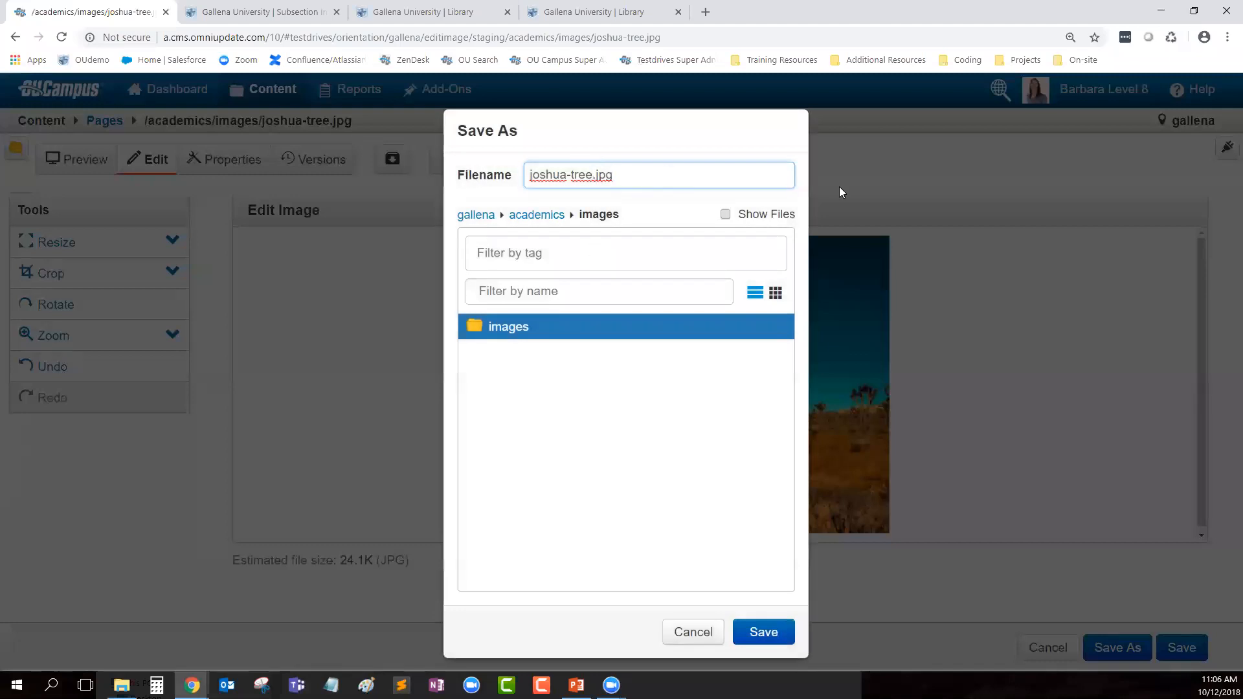
pyautogui.press('Left')
pyautogui.press('Left')
pyautogui.press('Left')
pyautogui.press('Left')
pyautogui.write('-small')
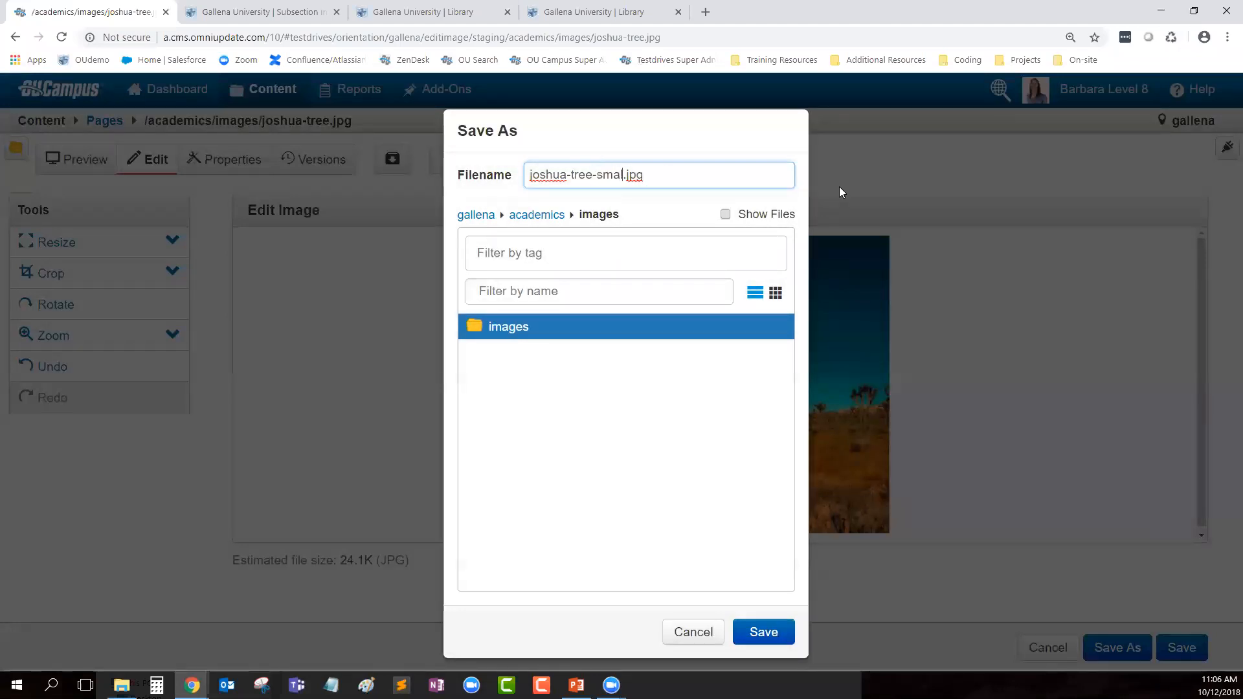
pyautogui.click(777, 637)
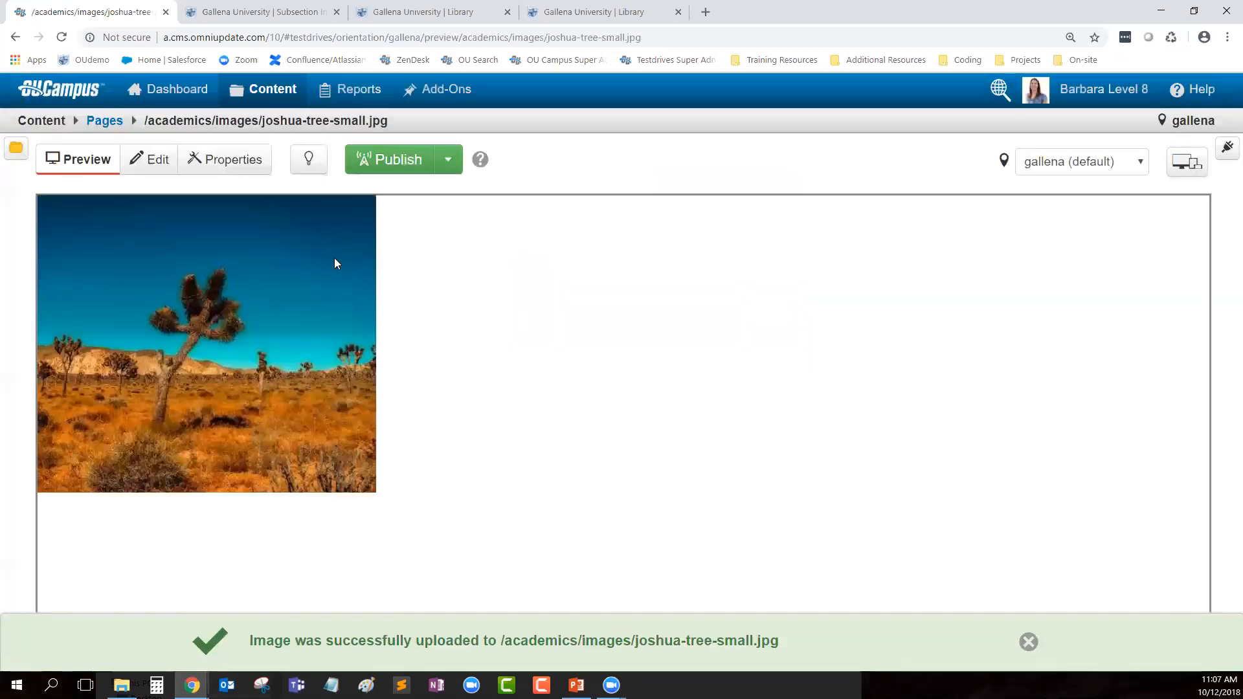
pyautogui.click(106, 121)
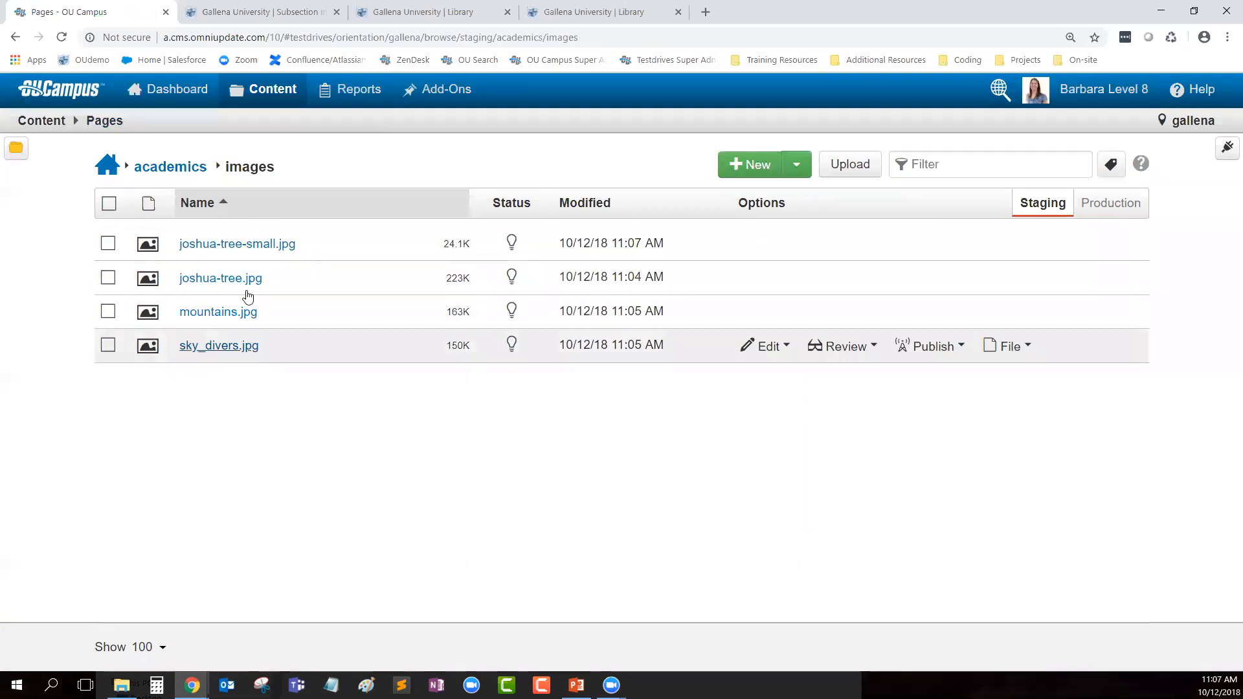
# Step: Publish all four images with version description 'added ne', then check Production and Staging
pyautogui.click(109, 203)
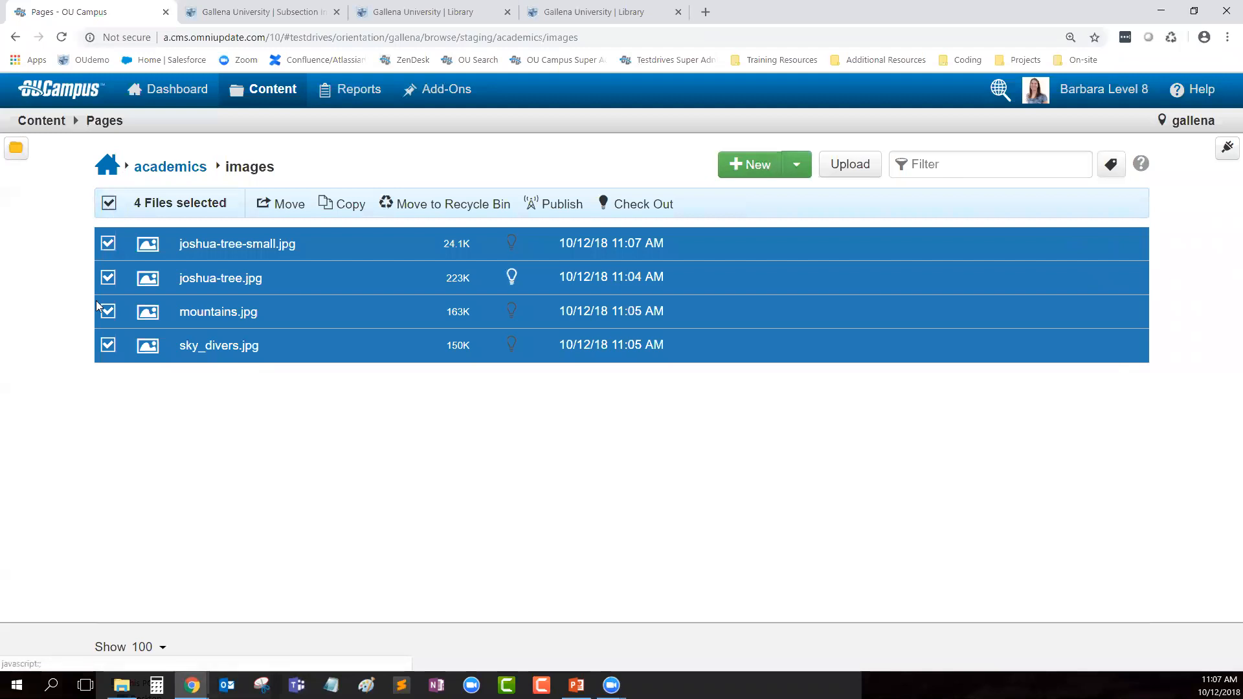
pyautogui.click(561, 206)
pyautogui.write('added new')
pyautogui.click(865, 594)
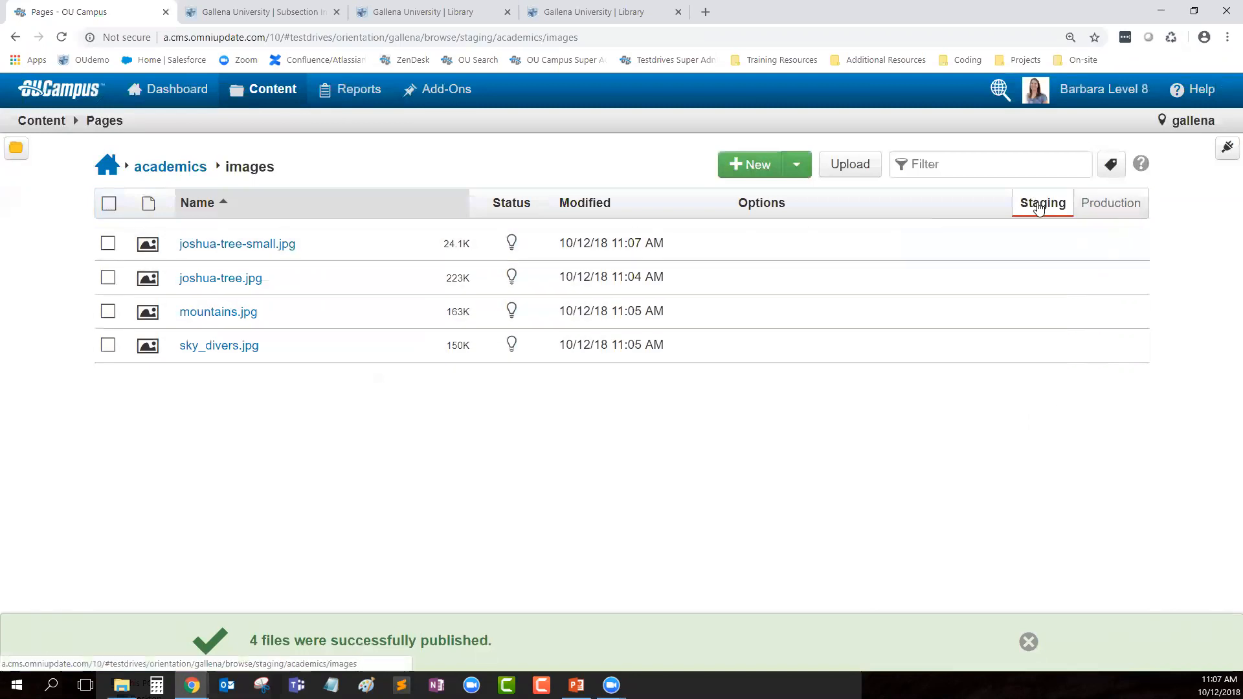
pyautogui.click(1122, 205)
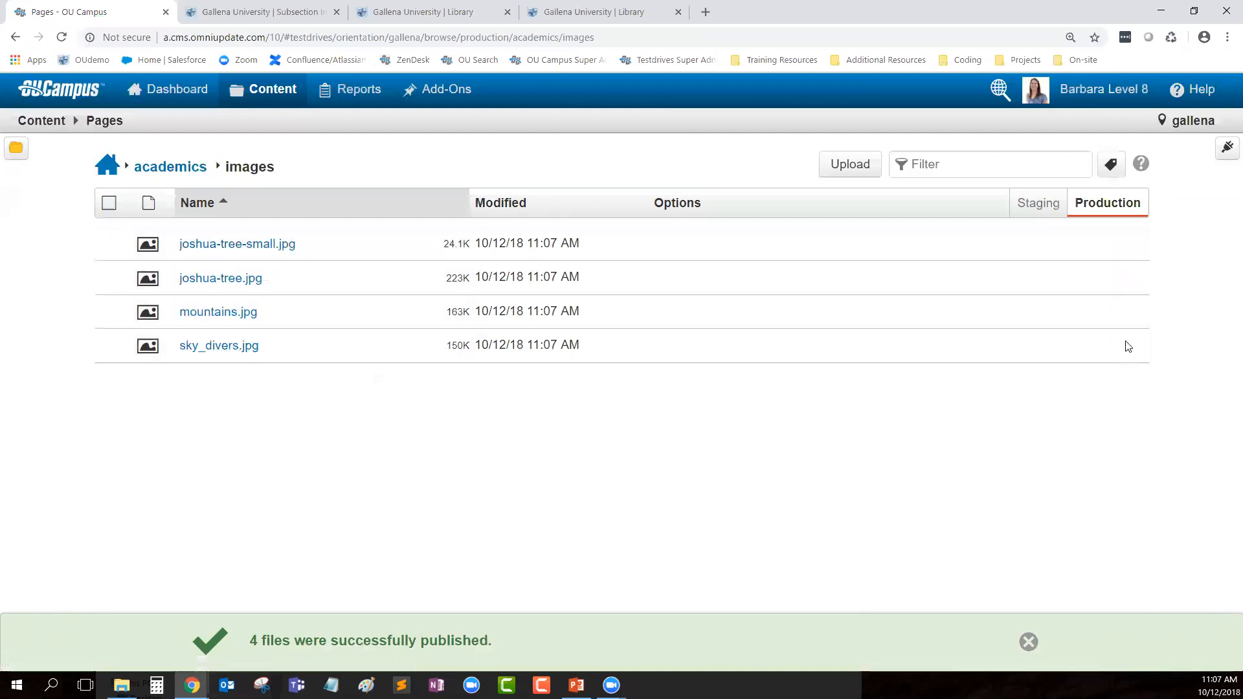
pyautogui.click(1036, 201)
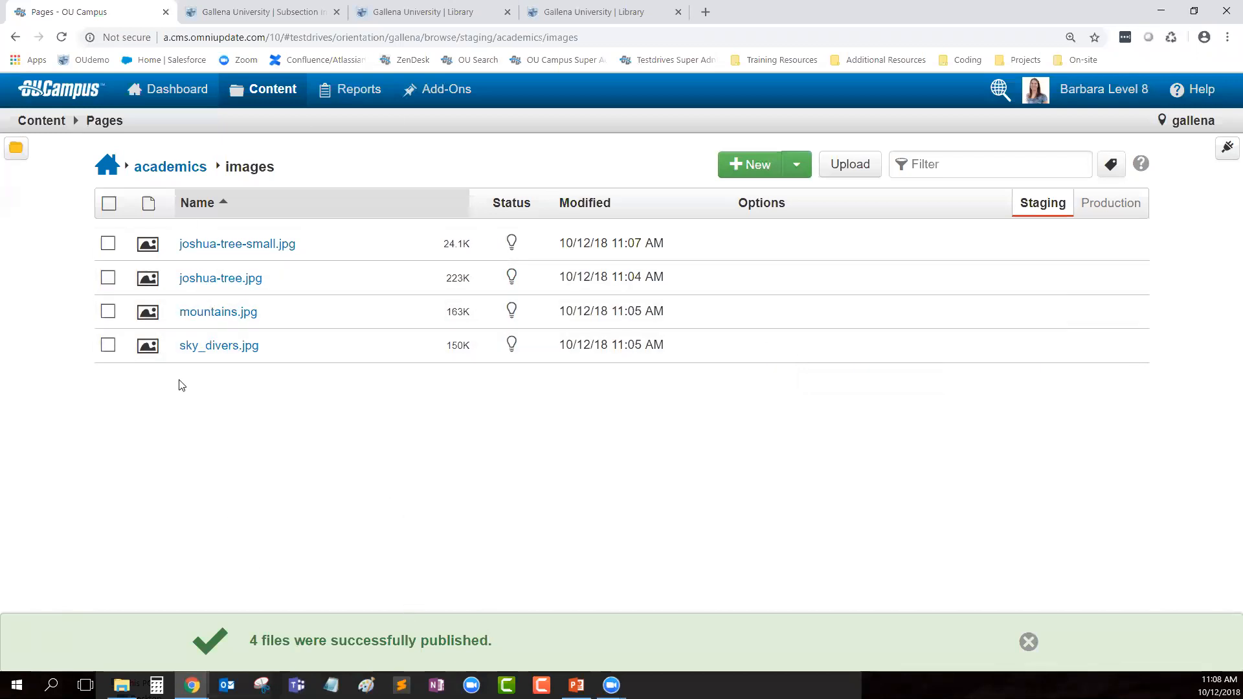
# Step: In library.pcf's main content, delete the library photo and make the empty top line a Paragraph
pyautogui.click(170, 168)
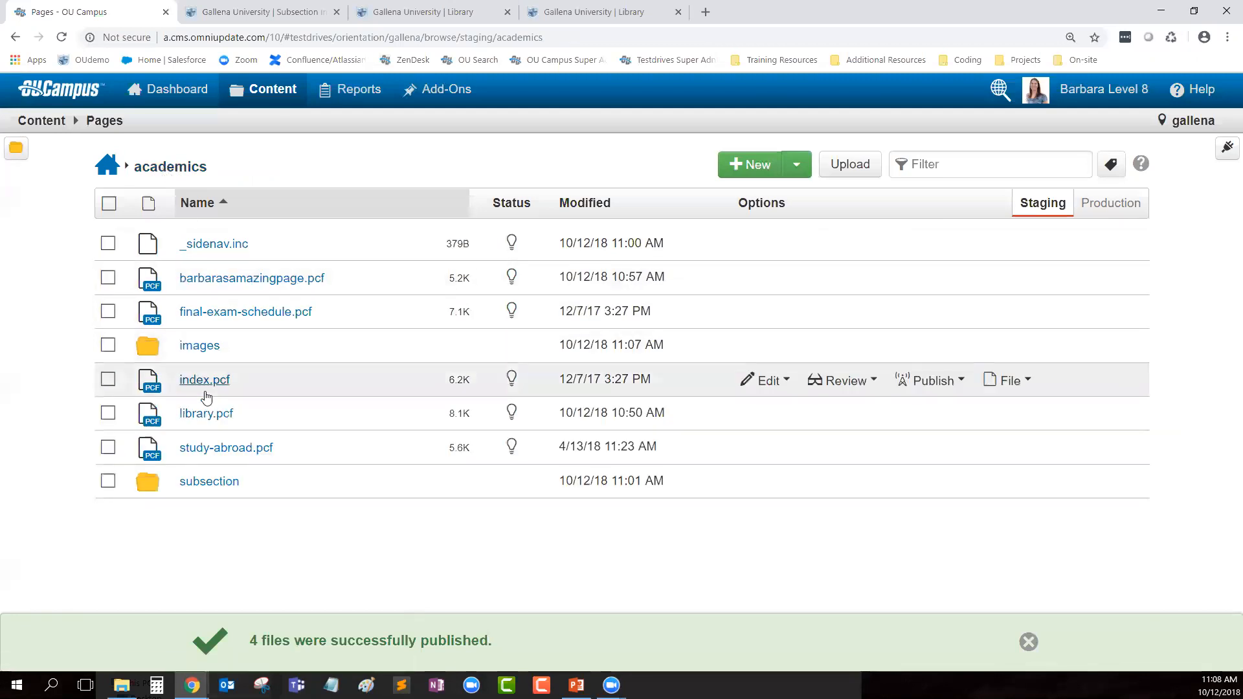
pyautogui.click(201, 417)
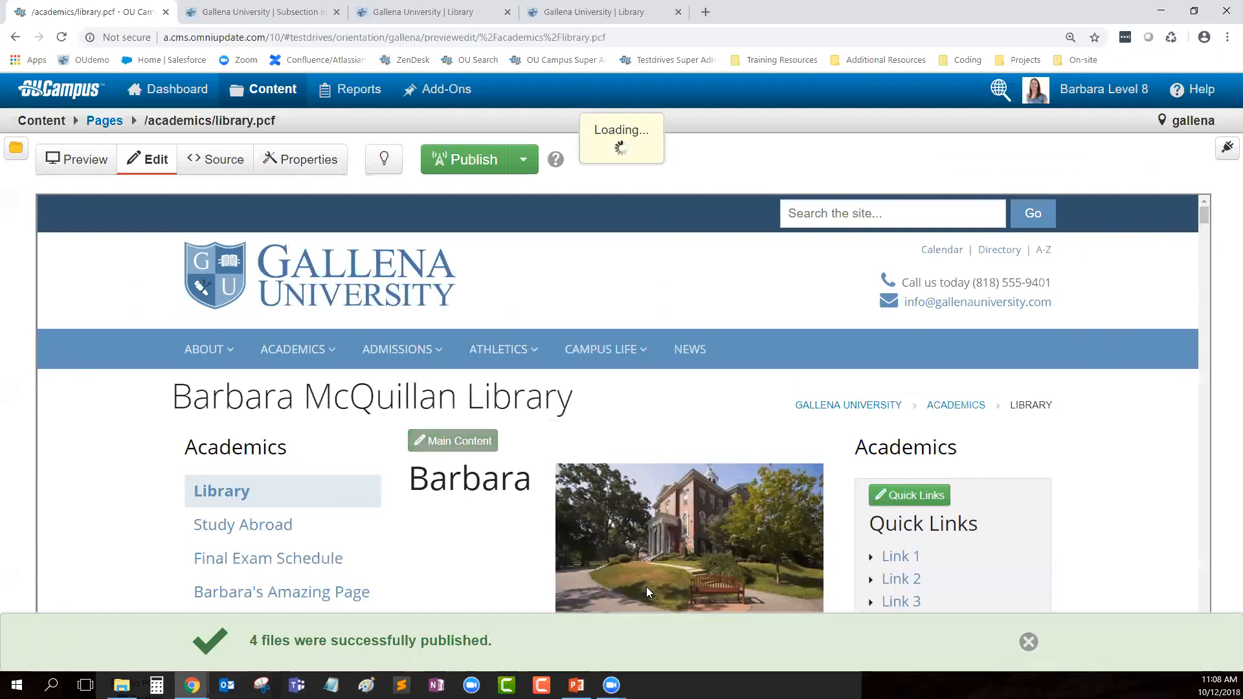
pyautogui.click(453, 440)
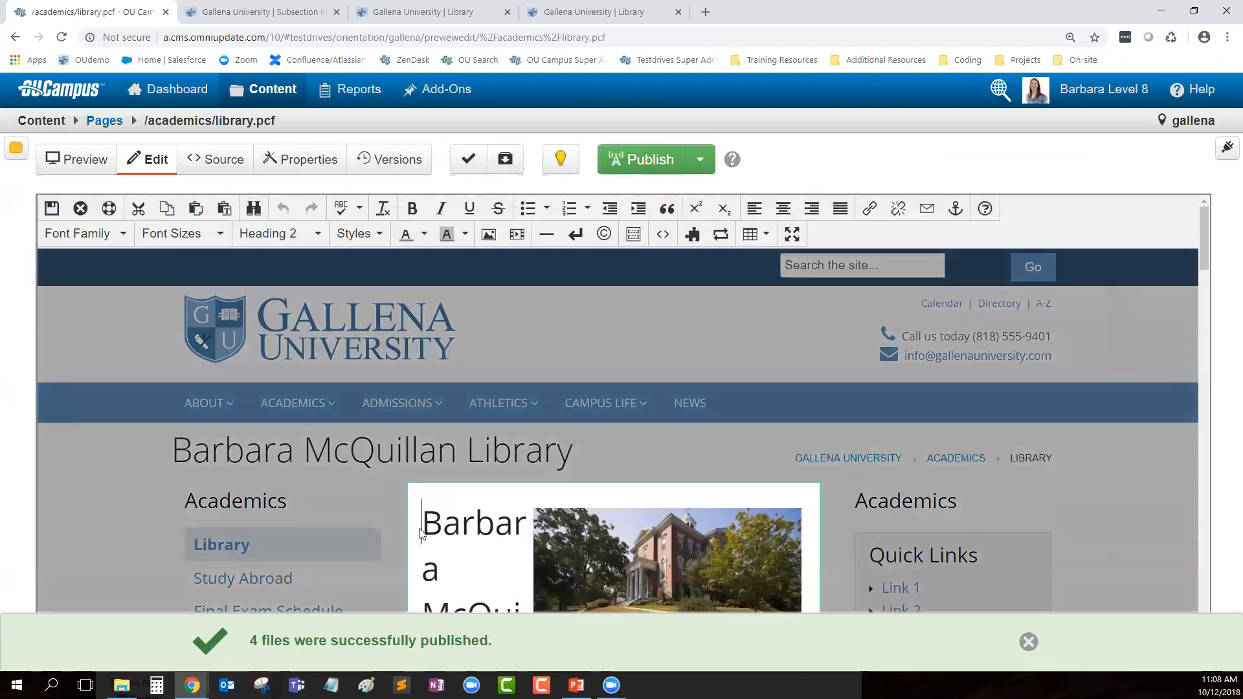
pyautogui.press('Return')
pyautogui.press('Return')
pyautogui.click(420, 530)
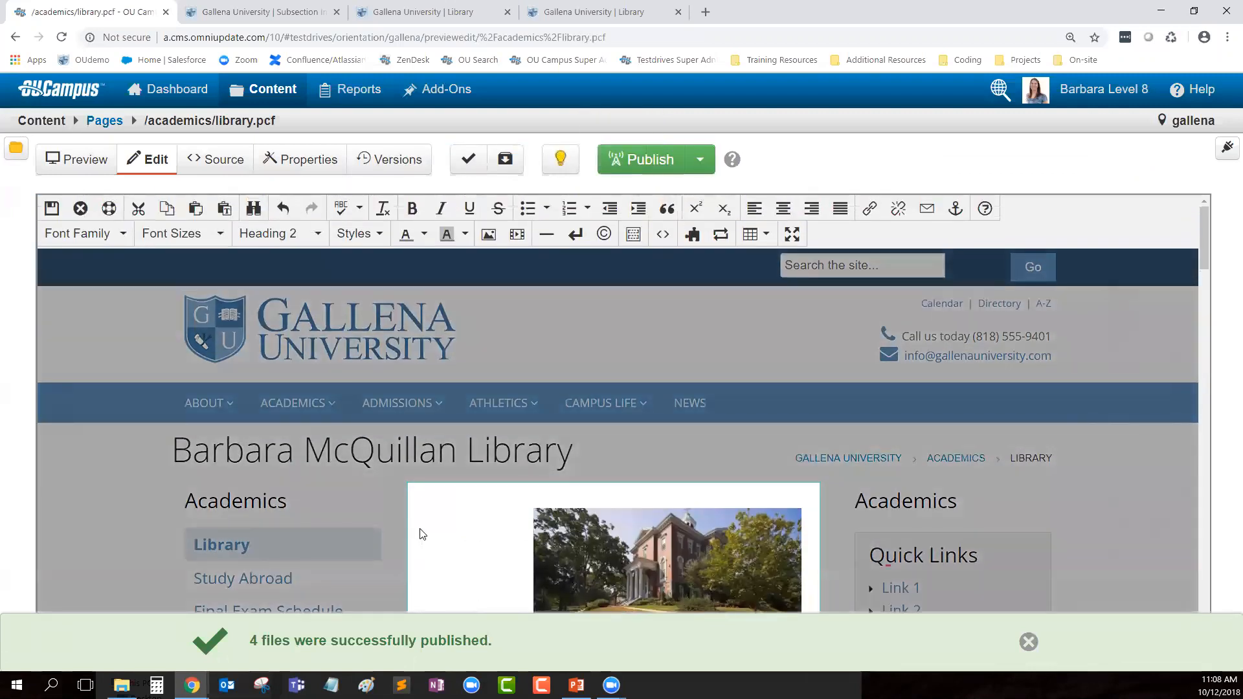
pyautogui.click(640, 566)
pyautogui.press('Delete')
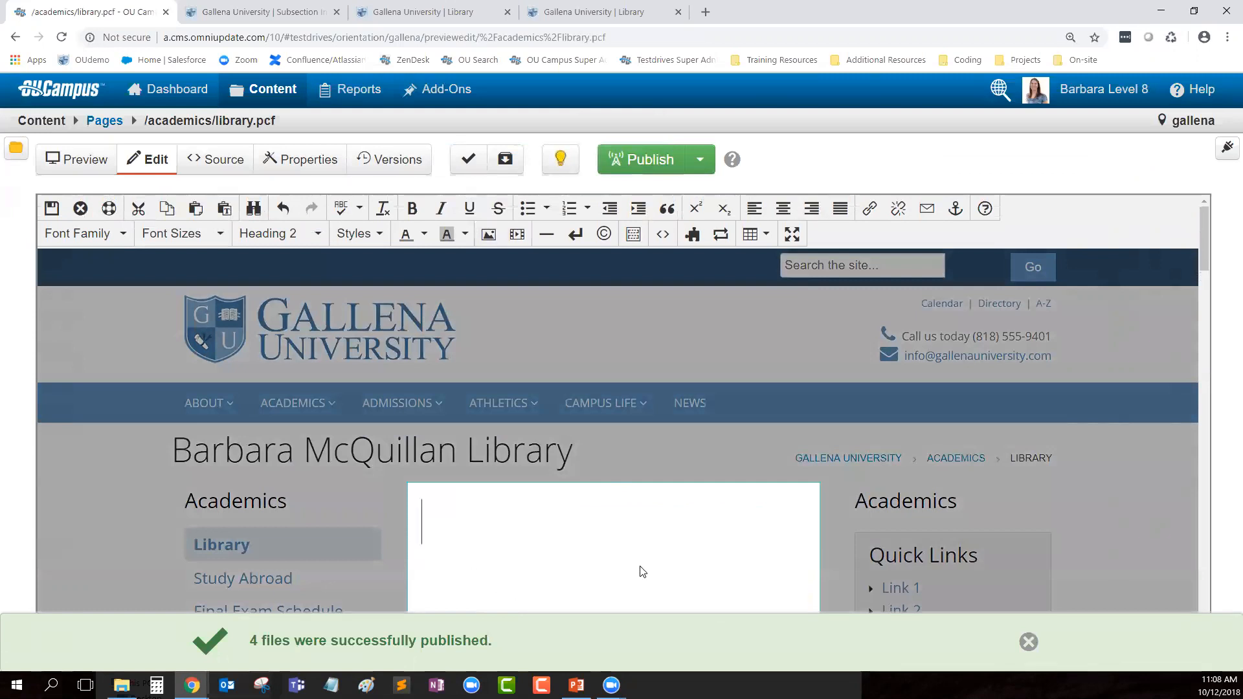
pyautogui.click(296, 233)
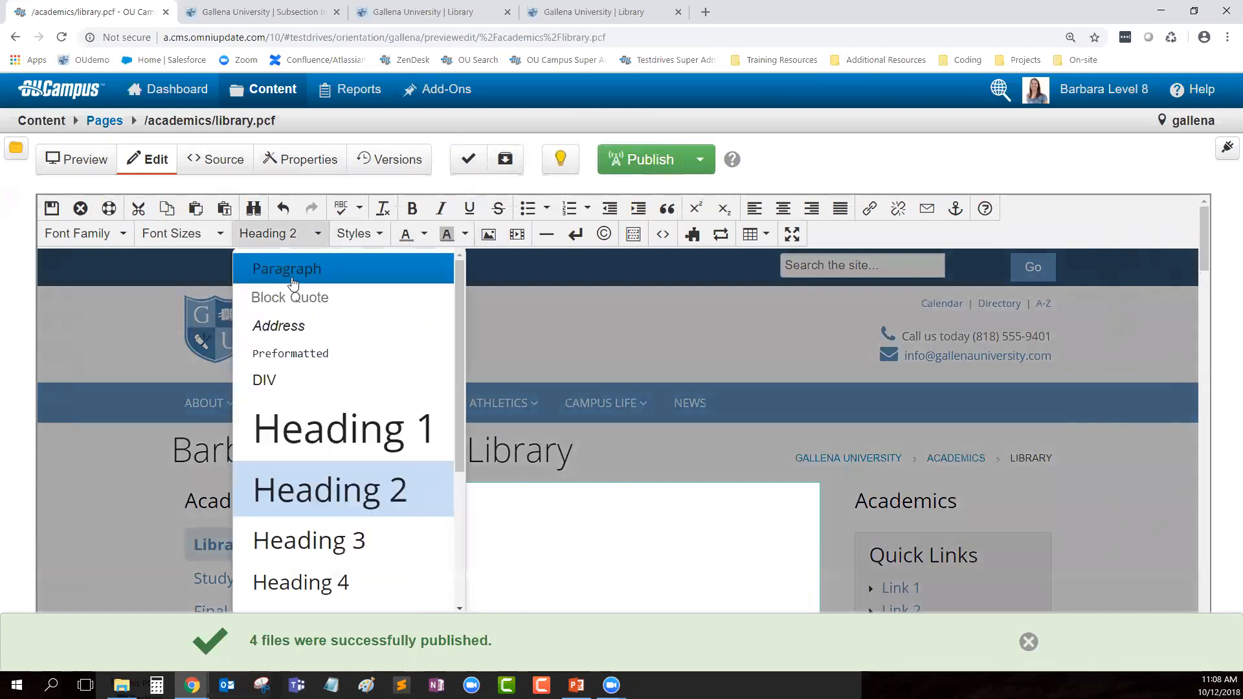
pyautogui.click(290, 272)
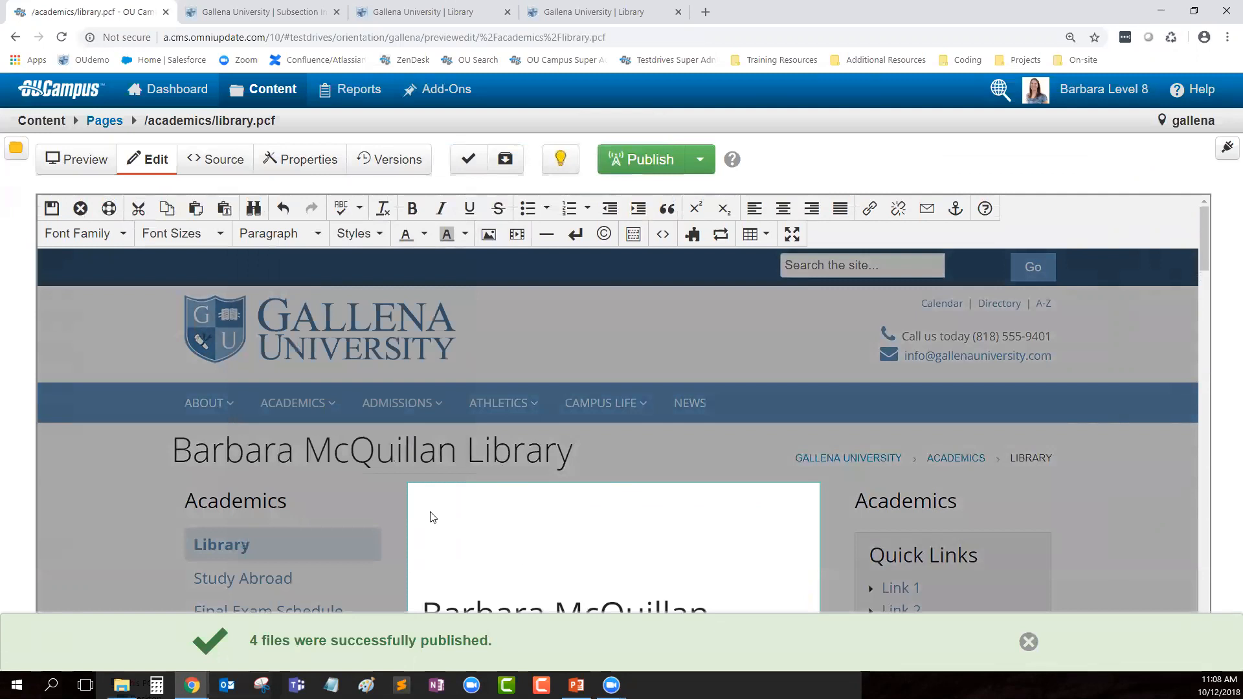
# Step: Browse the image picker to gallena/academics/images and start a new upload there
pyautogui.click(489, 233)
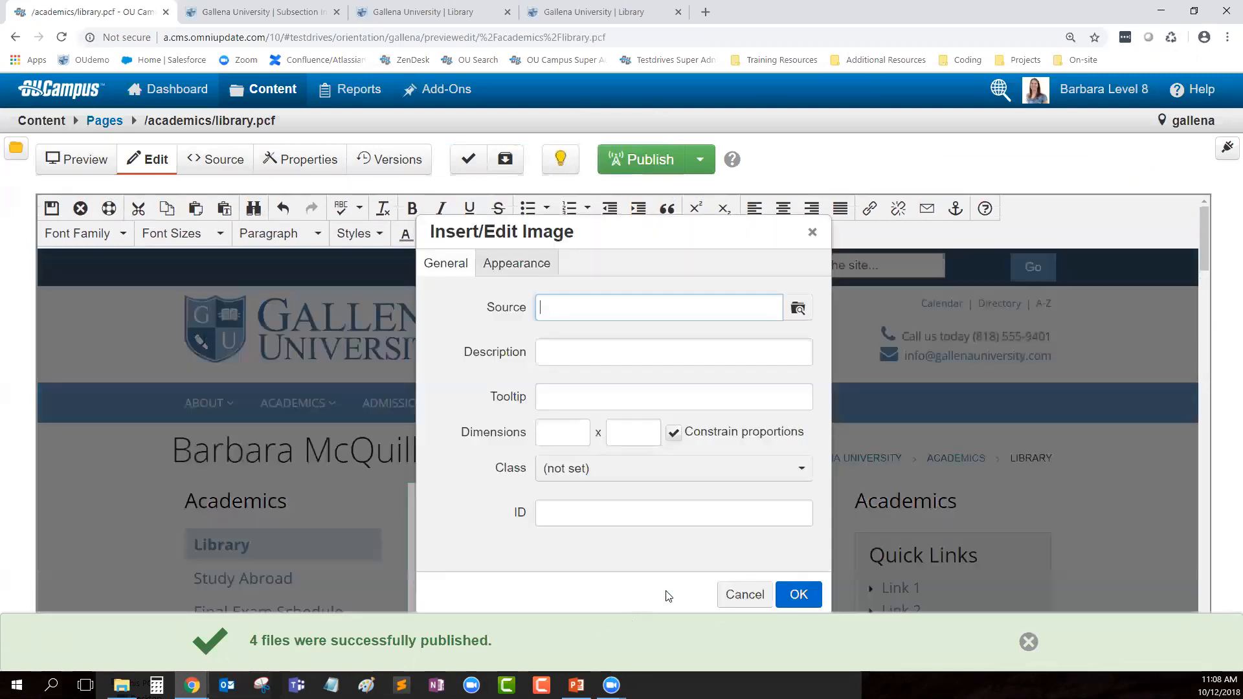
pyautogui.click(800, 310)
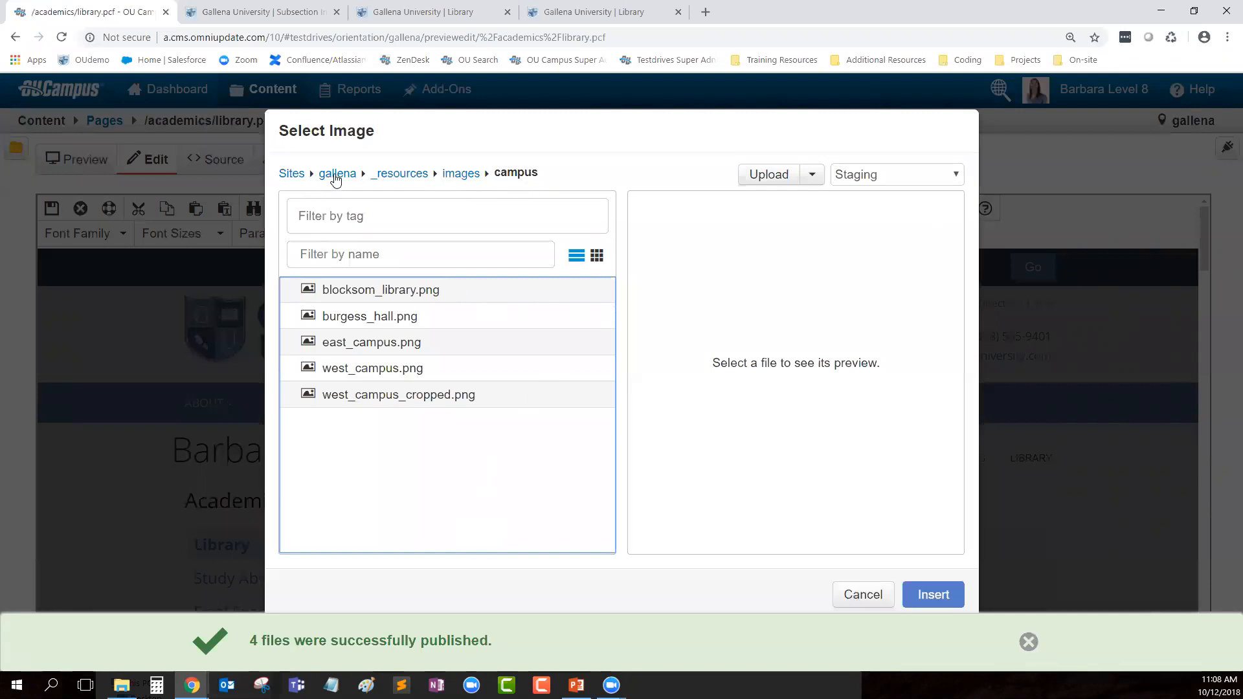
pyautogui.click(335, 180)
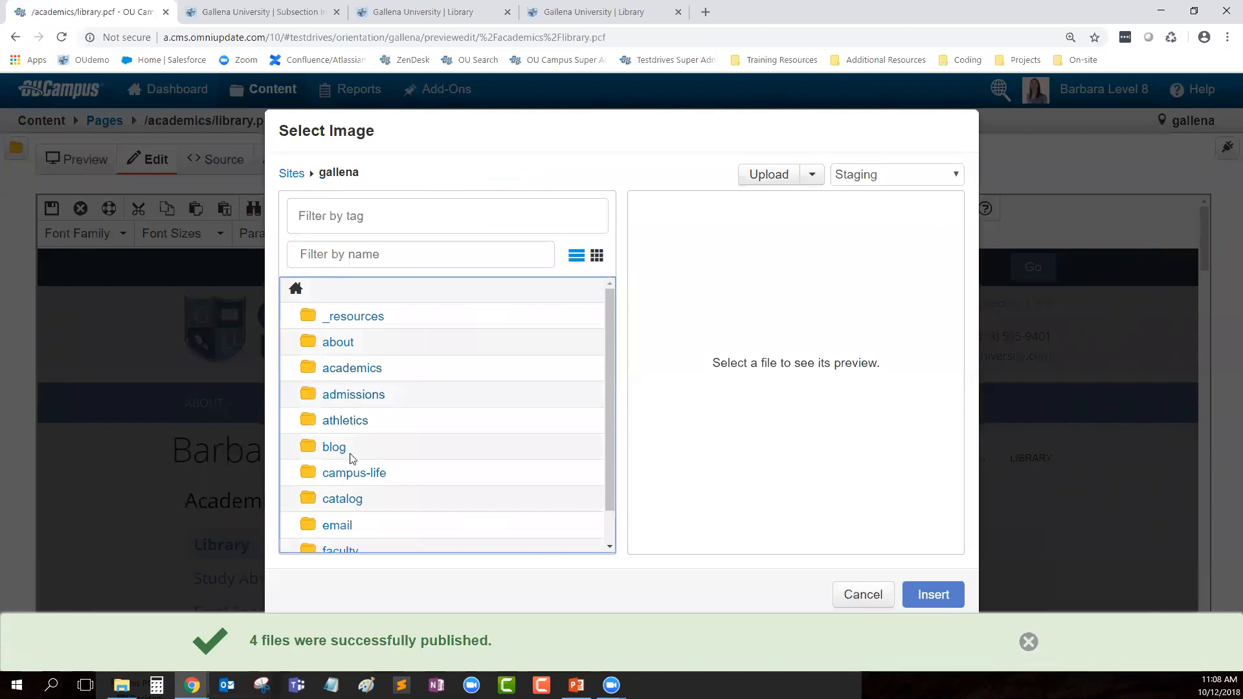
pyautogui.click(350, 366)
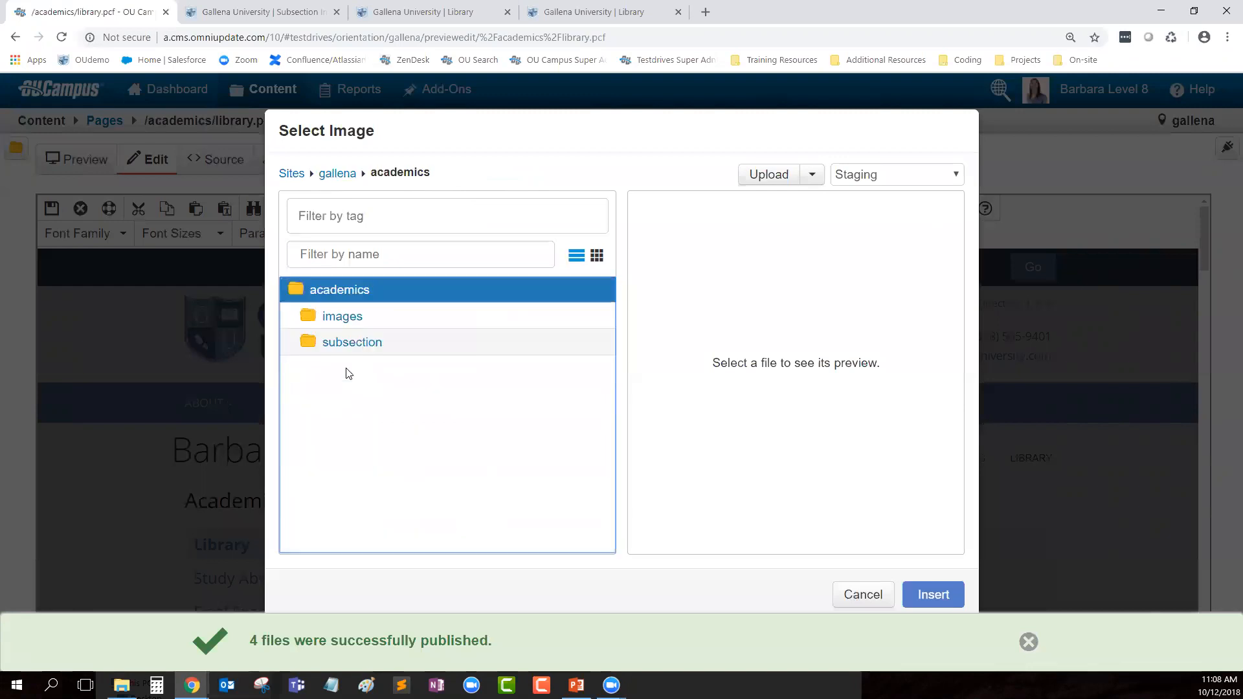
pyautogui.click(343, 317)
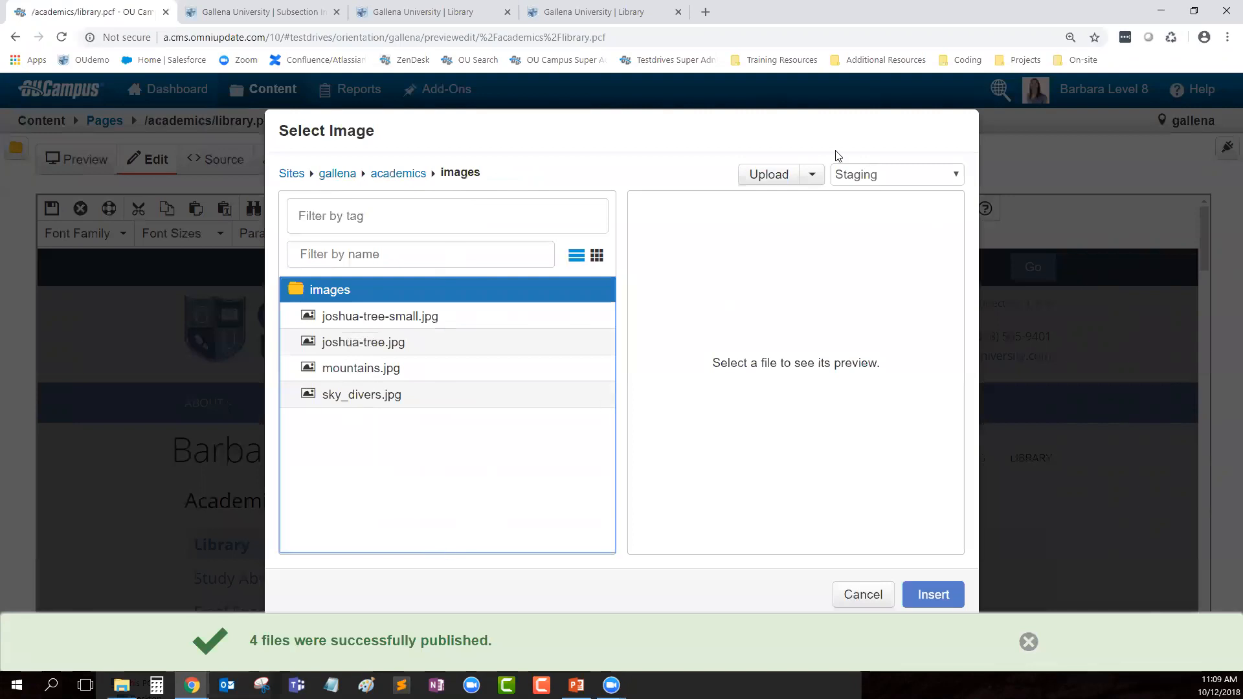
pyautogui.click(769, 181)
# Step: Upload windmills.jpg into academics/images
pyautogui.click(466, 261)
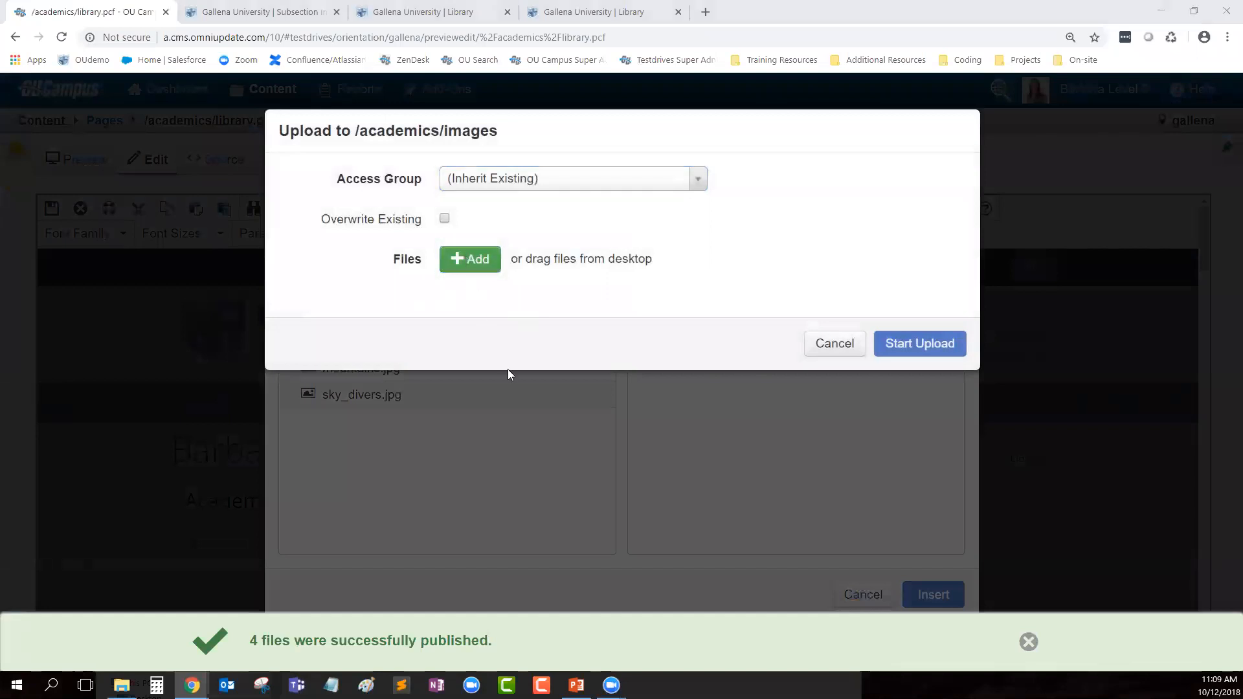
pyautogui.click(252, 223)
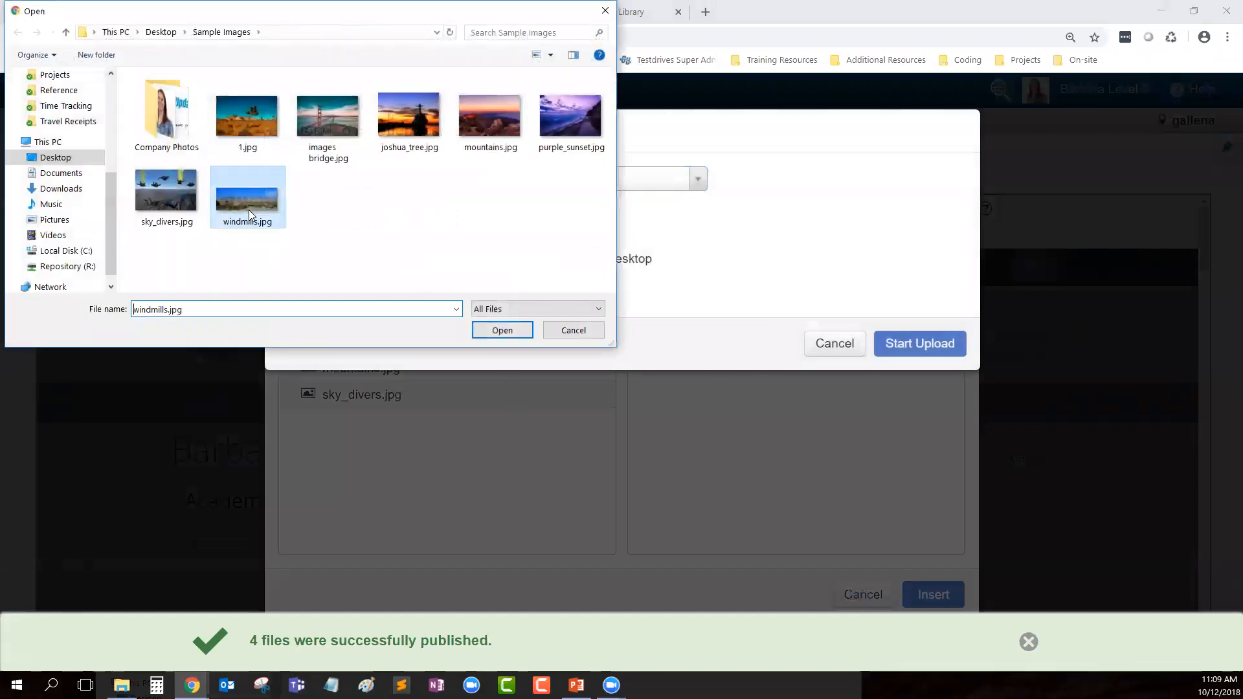
pyautogui.click(502, 330)
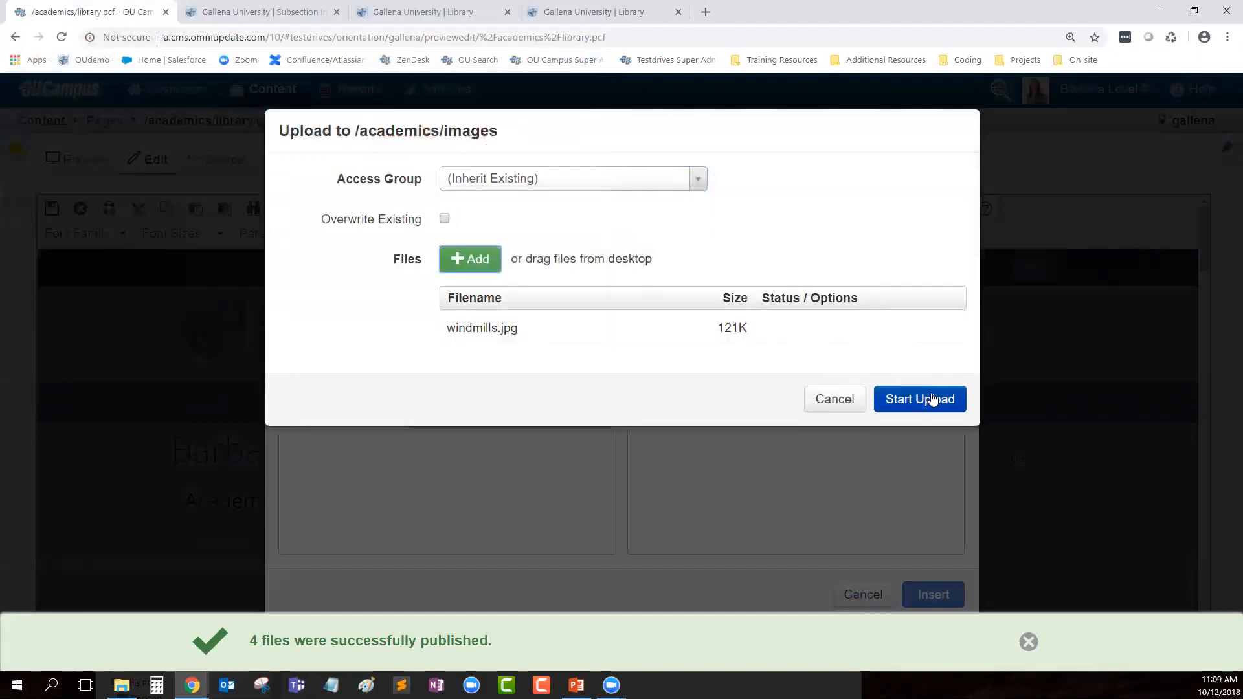
pyautogui.click(935, 398)
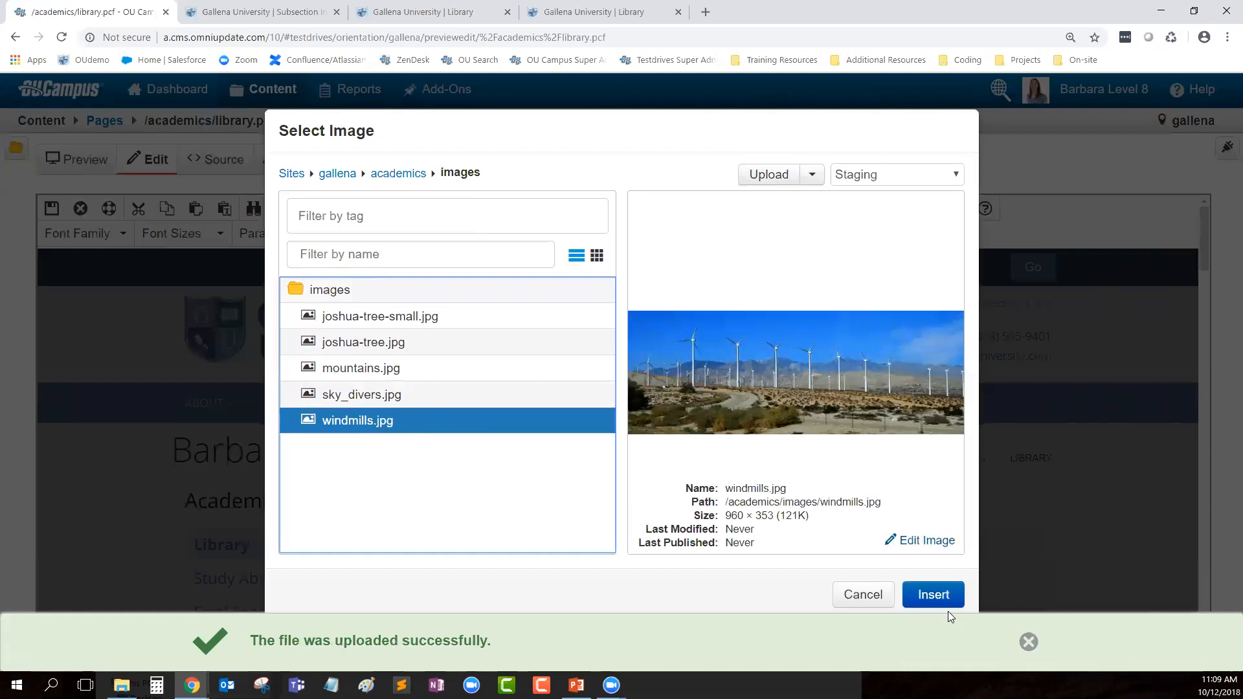
pyautogui.click(1028, 641)
# Step: Insert windmills.jpg with description 'windmills' and add a new paragraph below it
pyautogui.click(939, 594)
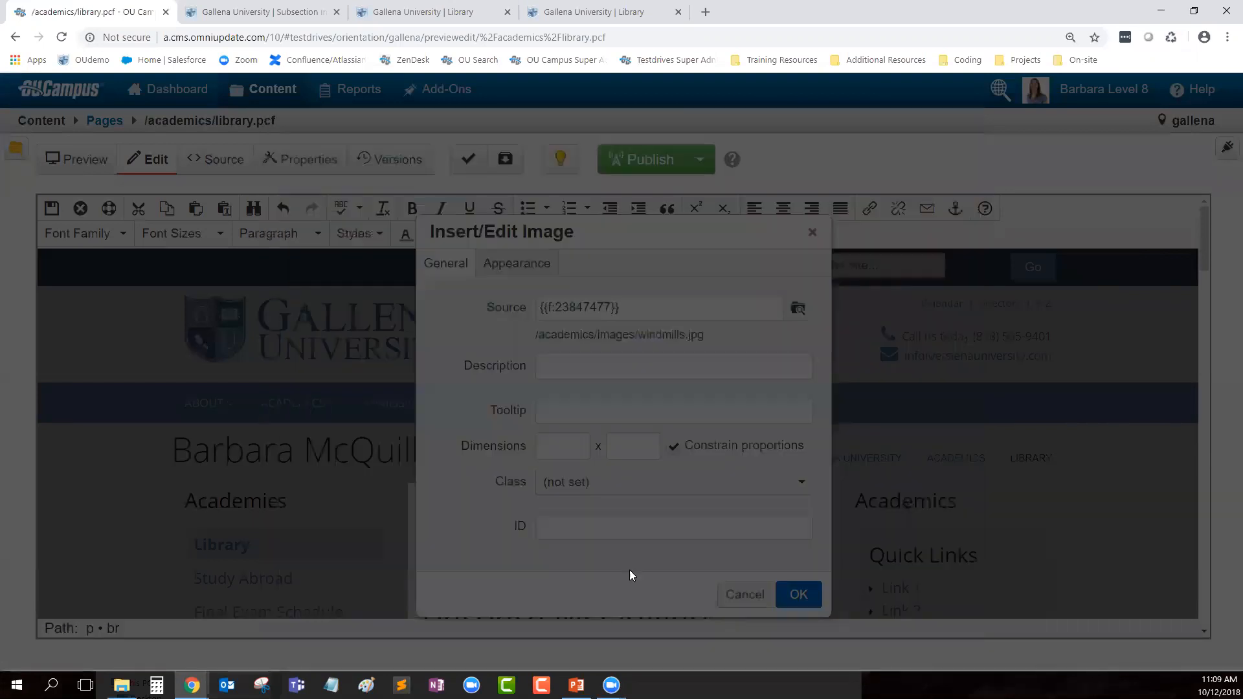
pyautogui.click(618, 363)
pyautogui.write('windmills')
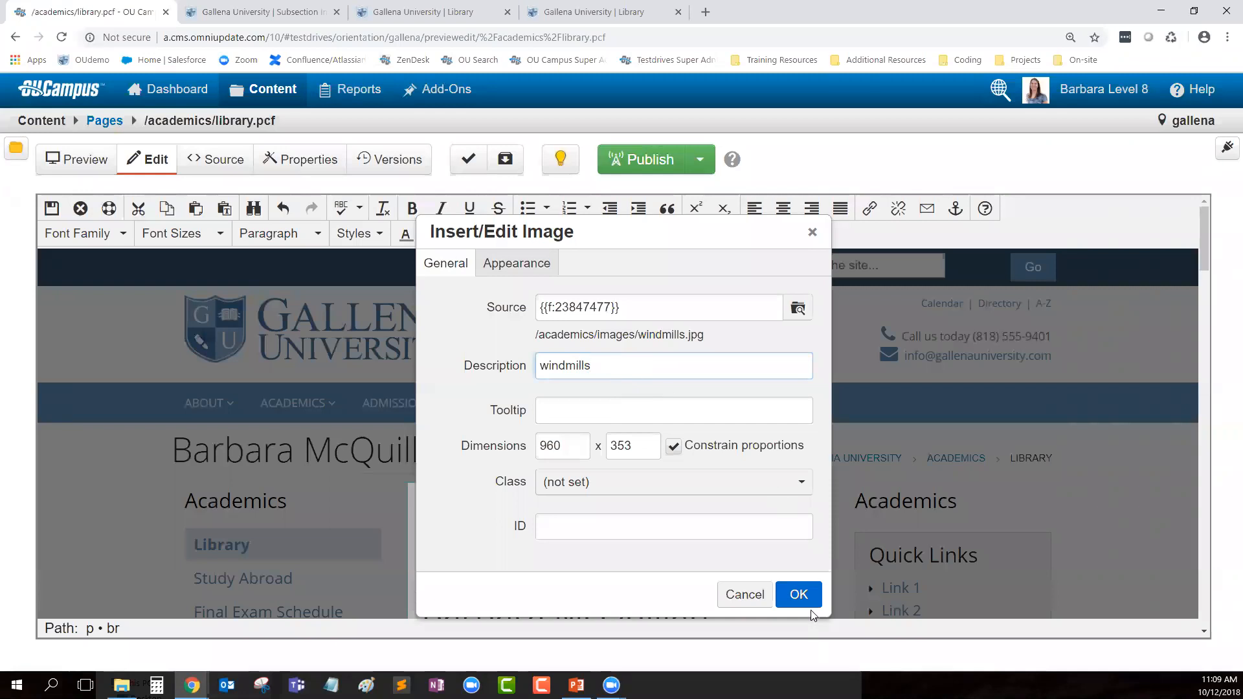
pyautogui.click(806, 599)
pyautogui.scroll(-2, 814, 453)
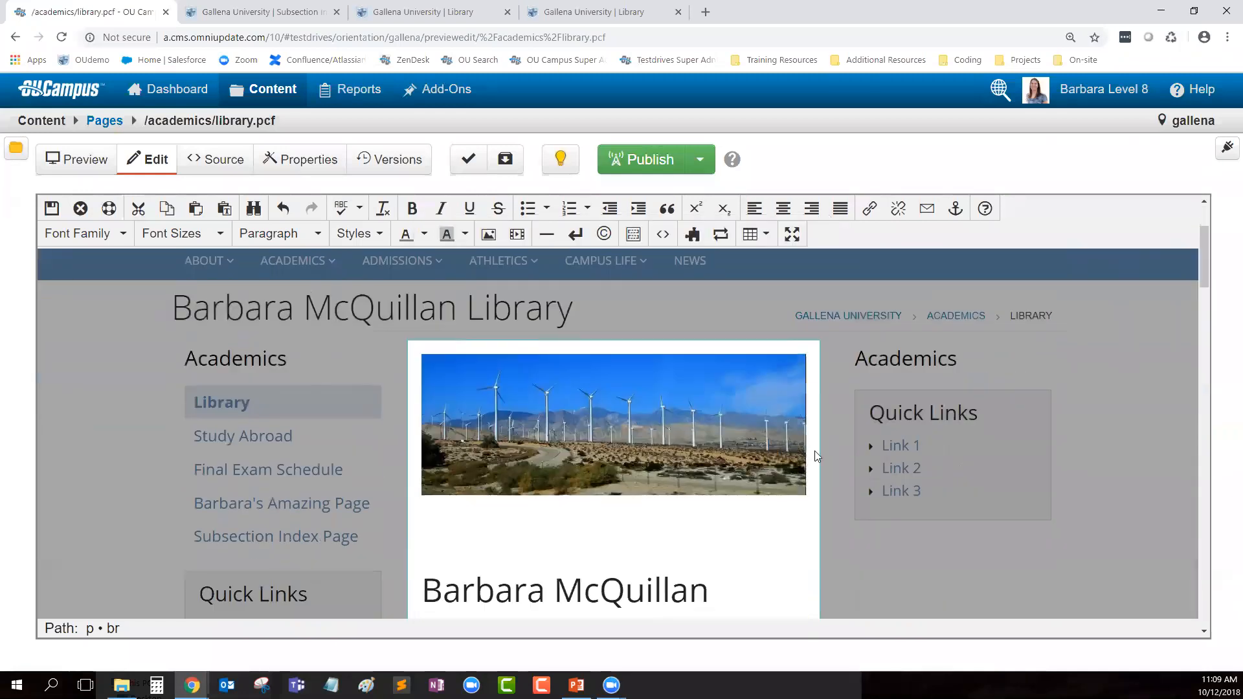
pyautogui.press('Return')
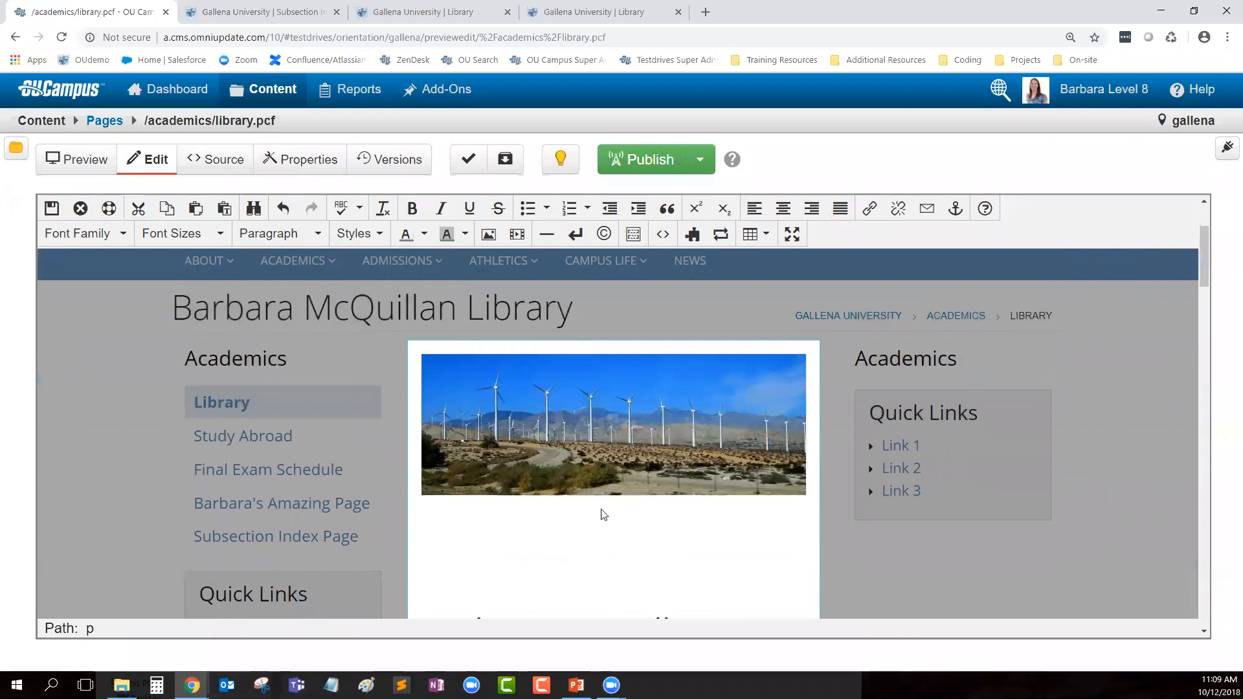
pyautogui.click(489, 234)
# Step: Insert joshua-tree-small.jpg from academics/images with the description 'small joshua tree'
pyautogui.click(798, 310)
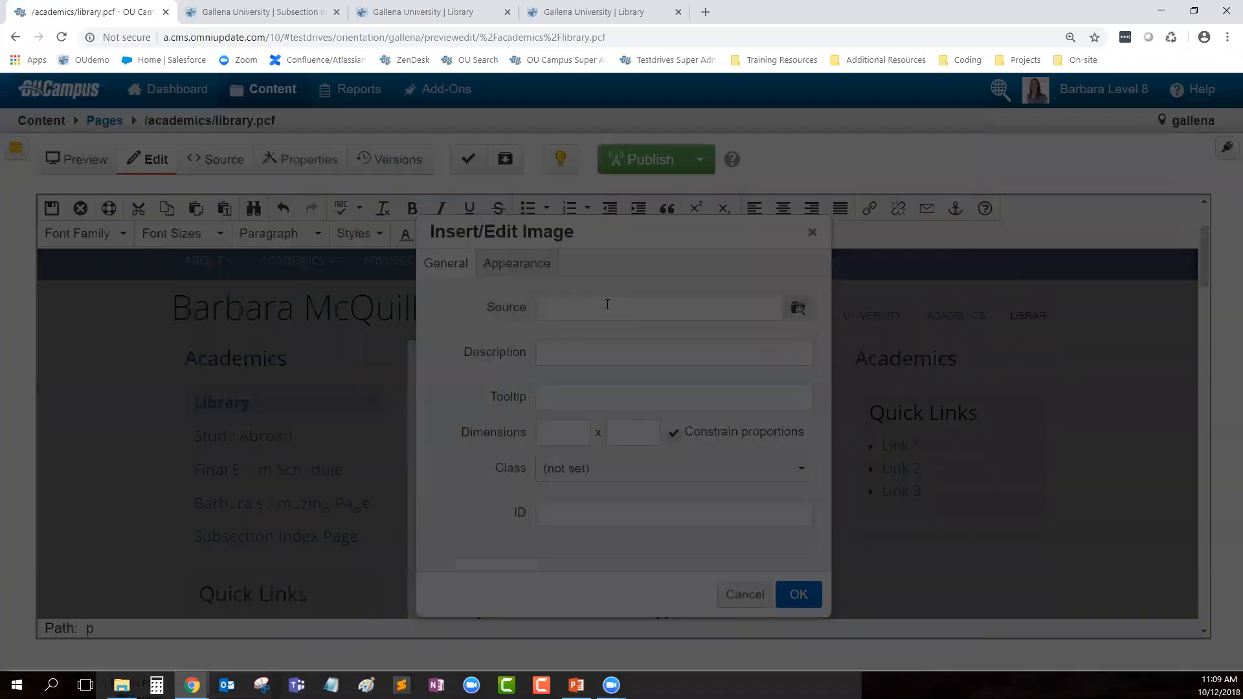
pyautogui.click(336, 173)
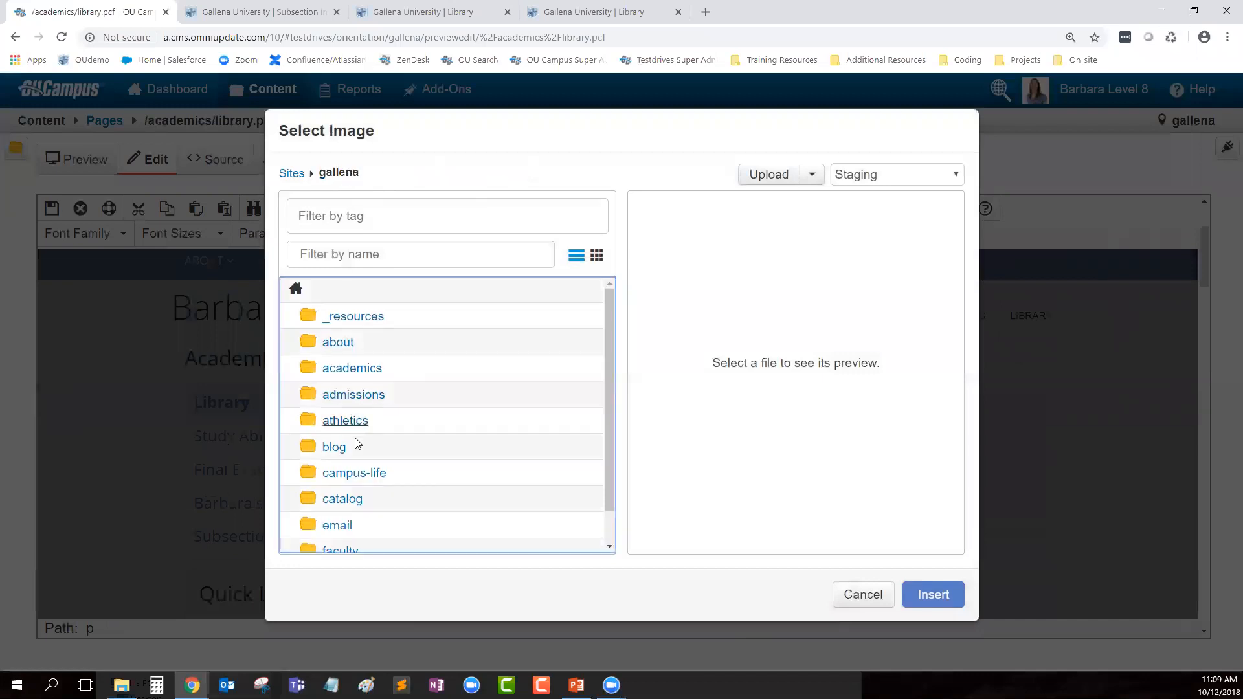
pyautogui.click(353, 368)
pyautogui.click(353, 317)
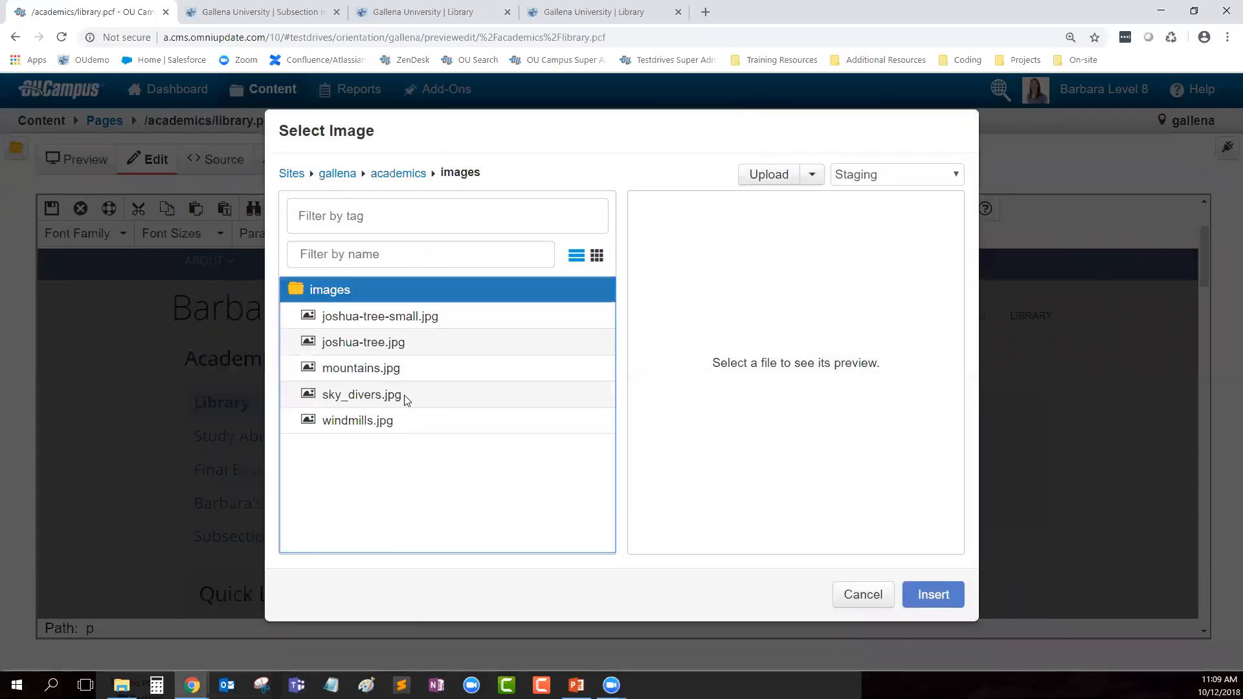
pyautogui.click(414, 316)
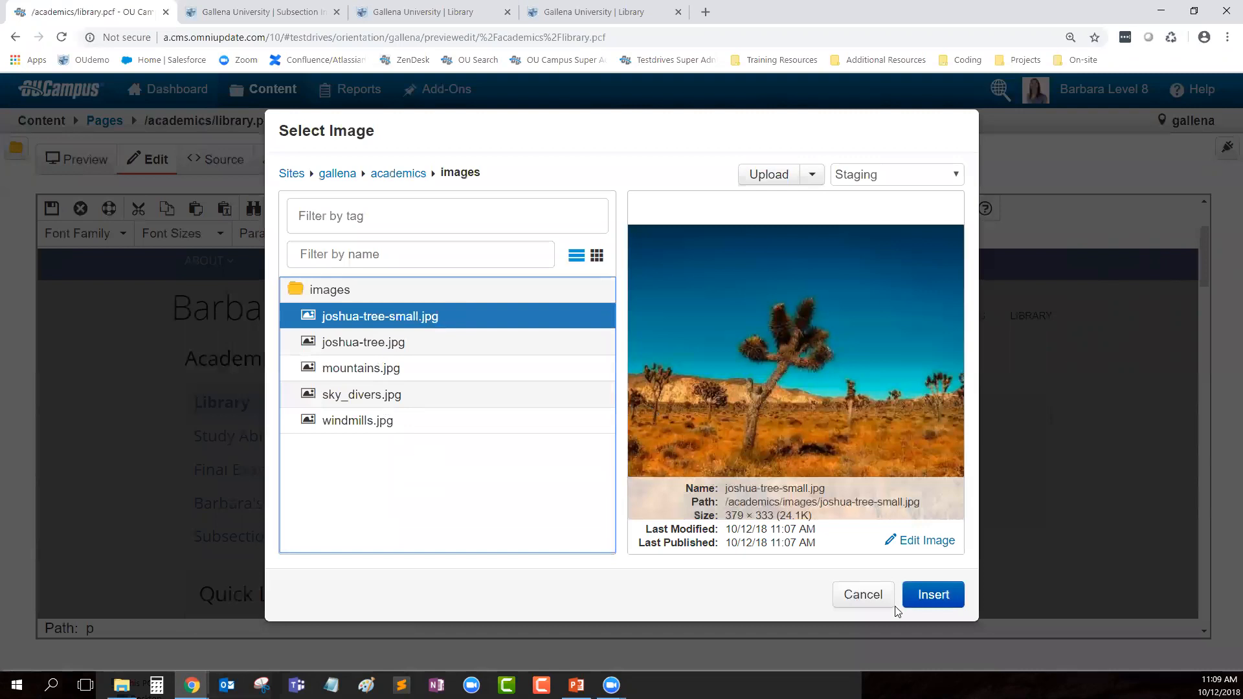
pyautogui.click(932, 593)
pyautogui.click(597, 378)
pyautogui.write('small joshua tree')
pyautogui.click(797, 593)
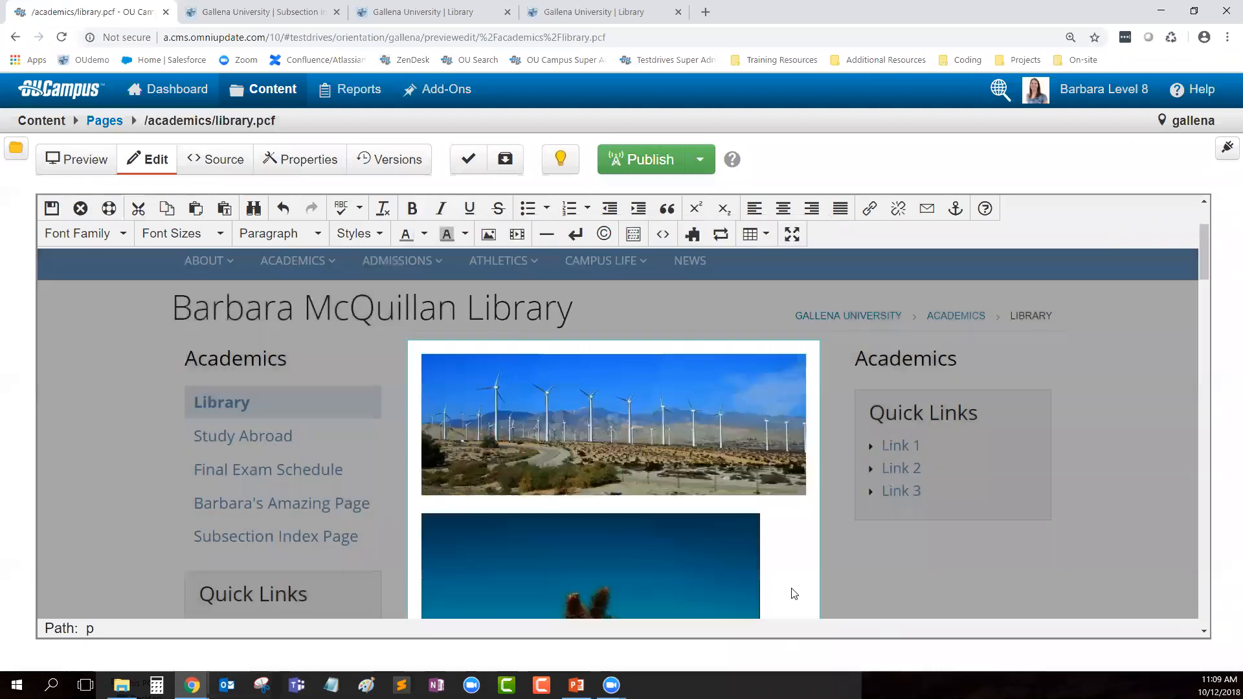
pyautogui.scroll(-2, 736, 479)
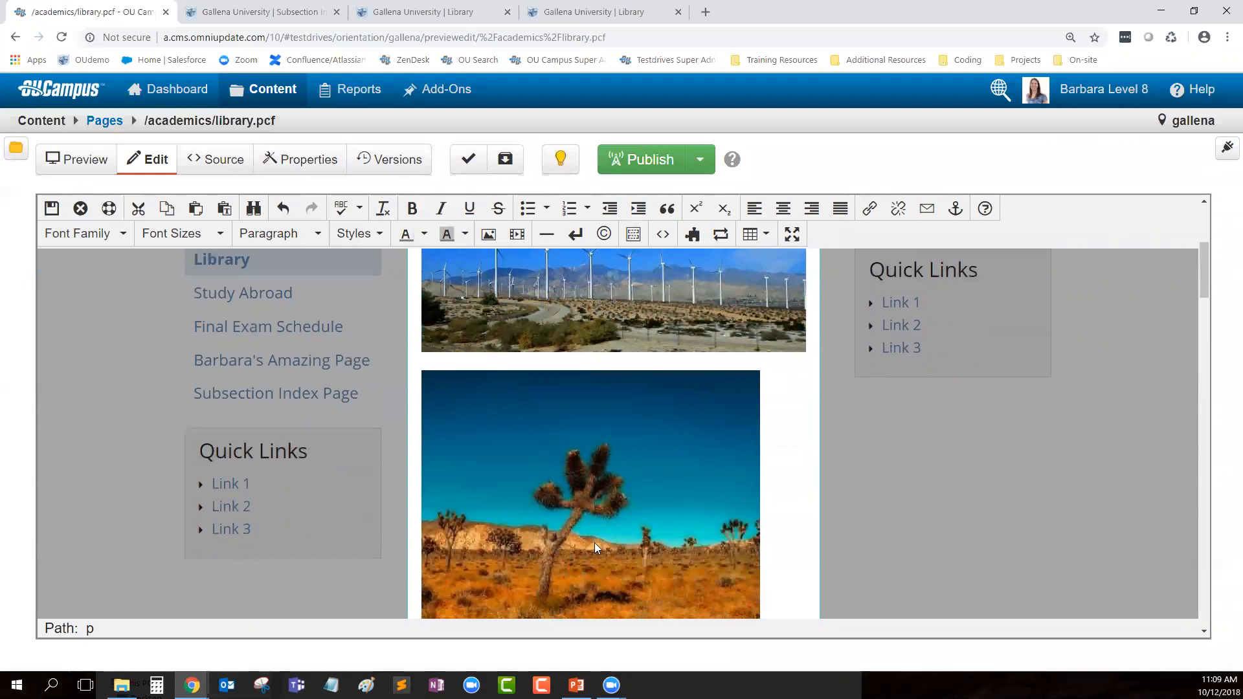
pyautogui.scroll(1, 817, 469)
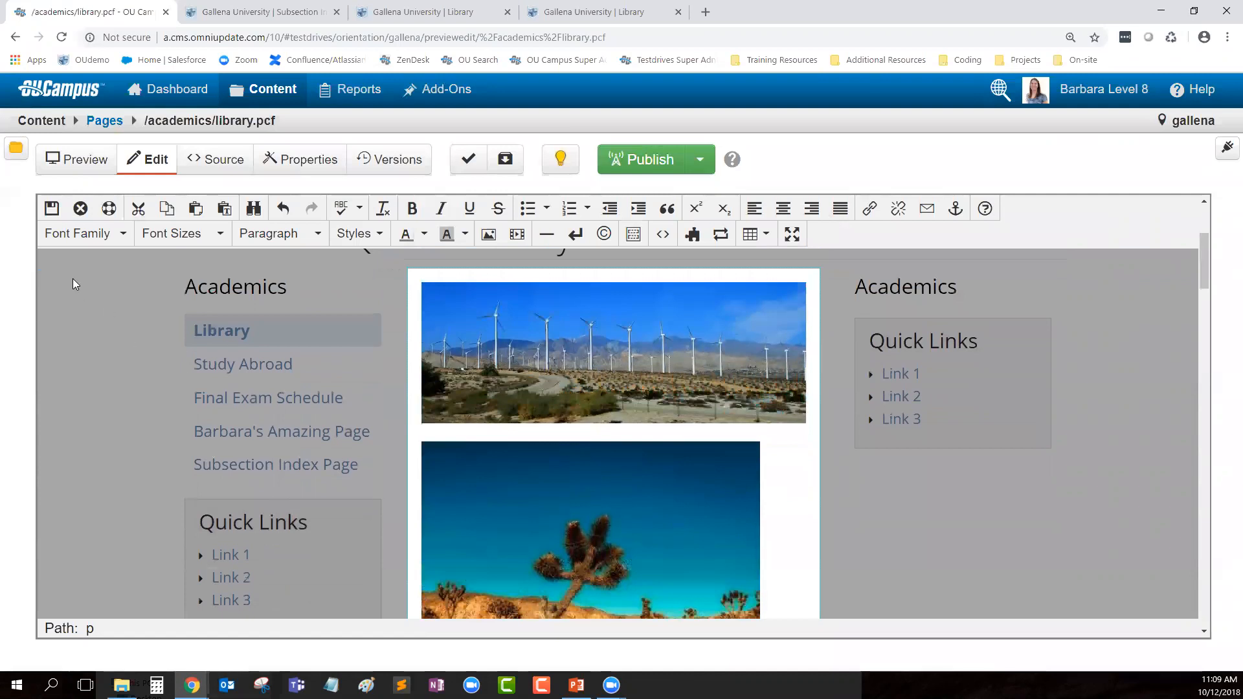
# Step: Save and exit the Library page editor, then open the Publish dialog for library.pcf
pyautogui.click(48, 214)
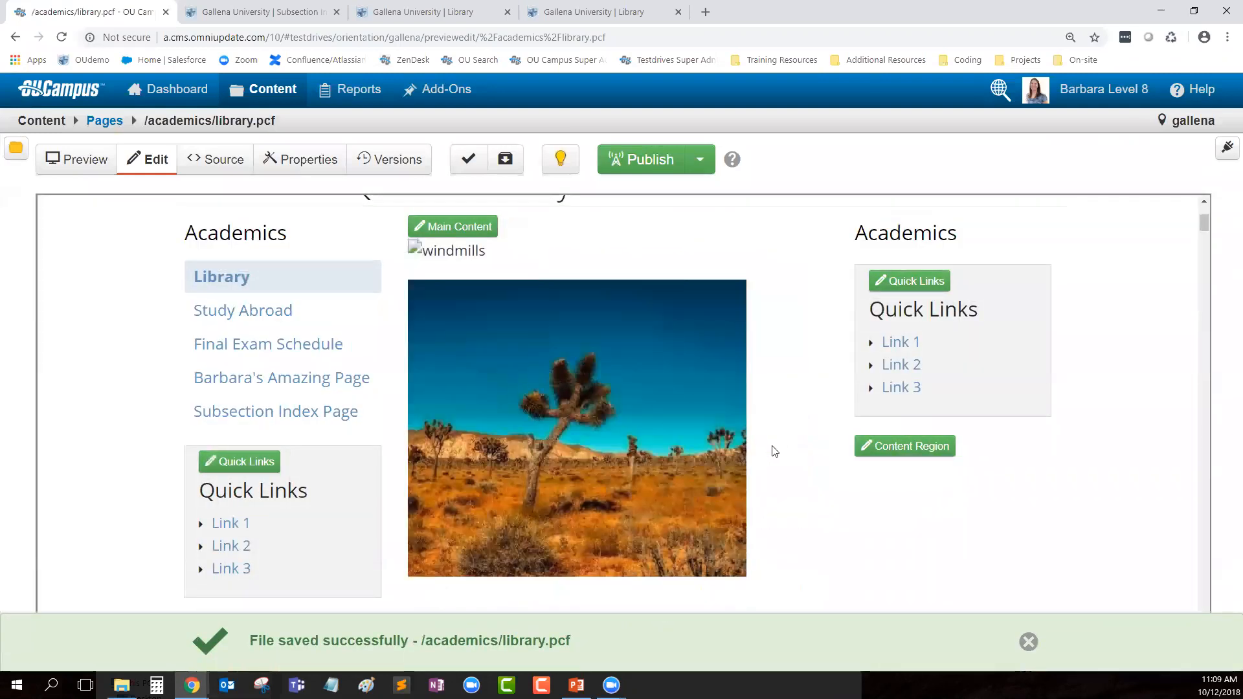
pyautogui.scroll(1, 418, 335)
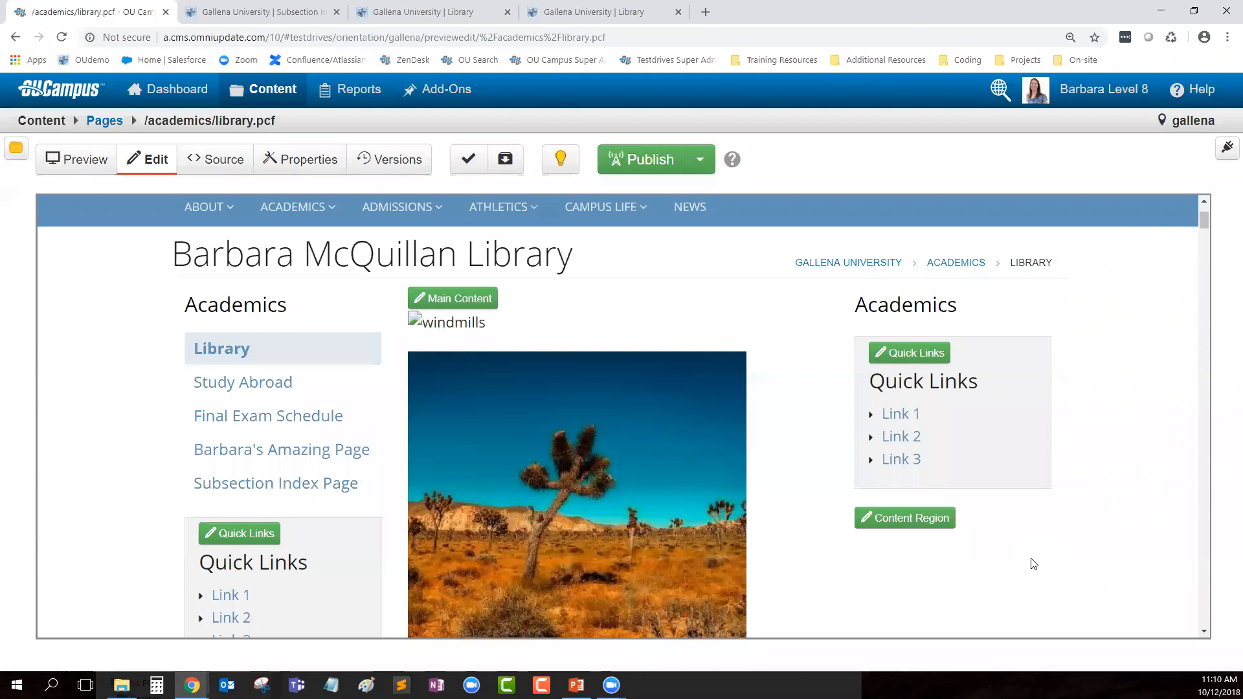
pyautogui.scroll(2, 1132, 583)
pyautogui.click(647, 159)
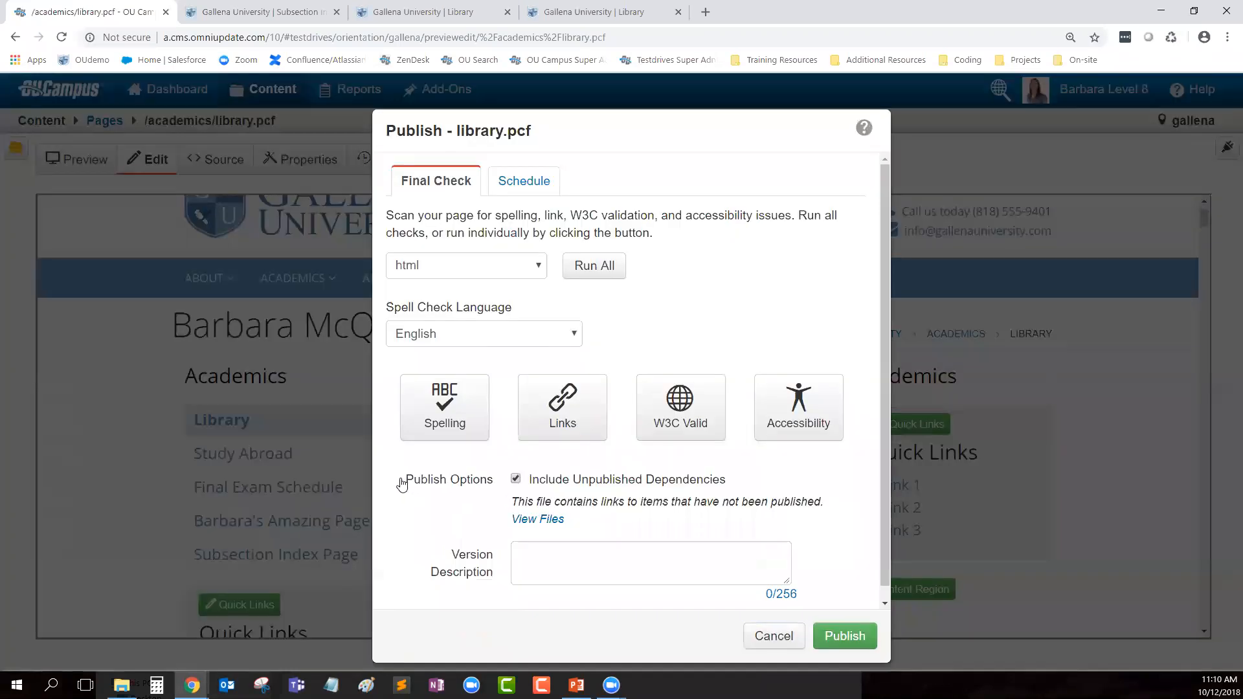
# Step: Review the unpublished dependencies to be published, which include windmills.jpg
pyautogui.moveTo(402, 485); pyautogui.dragTo(496, 483)
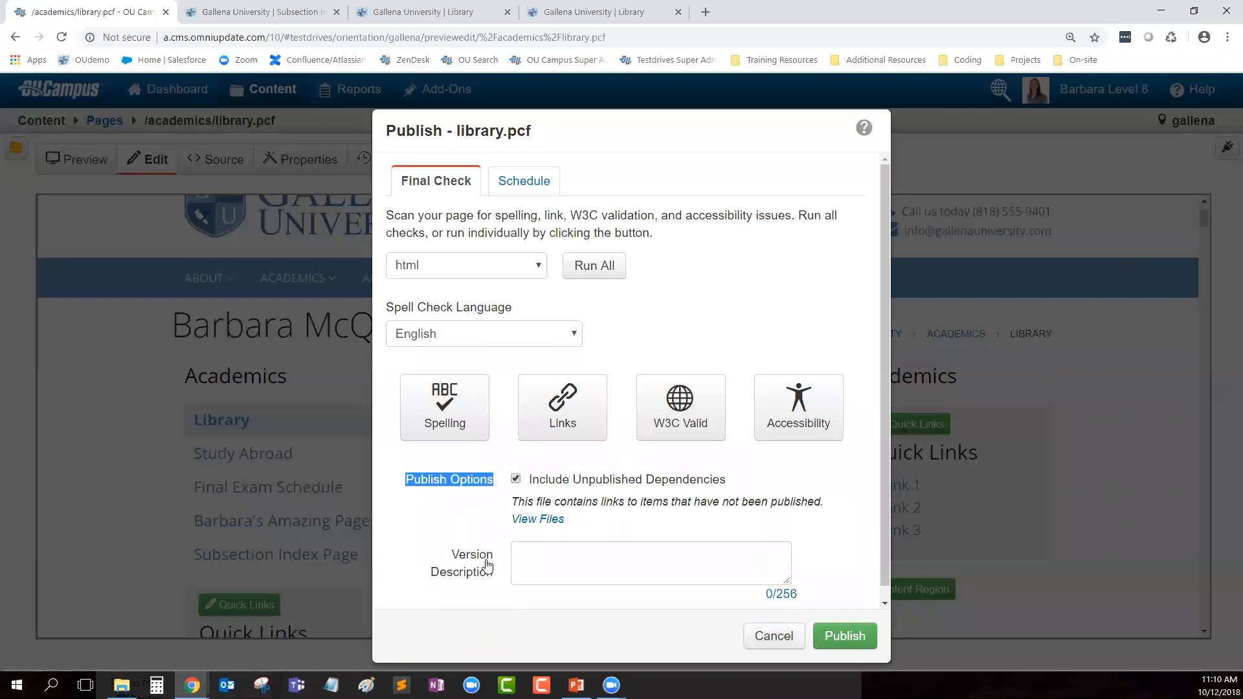
pyautogui.moveTo(738, 484); pyautogui.dragTo(555, 494)
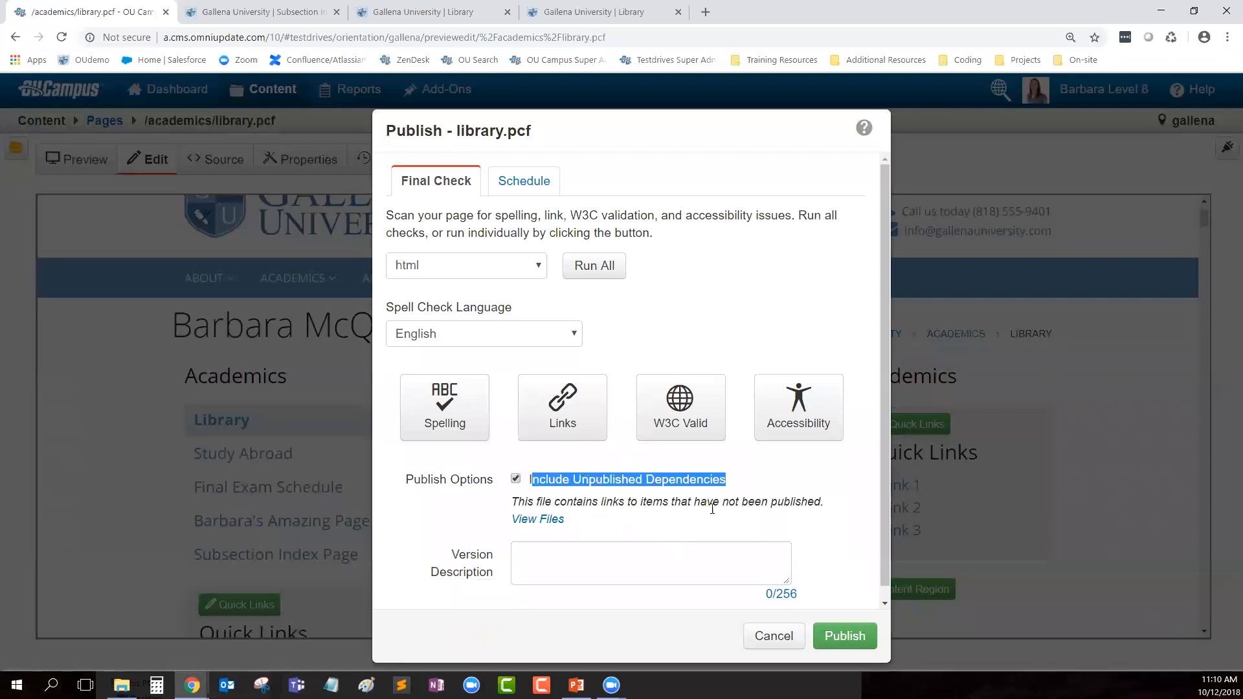
pyautogui.click(759, 485)
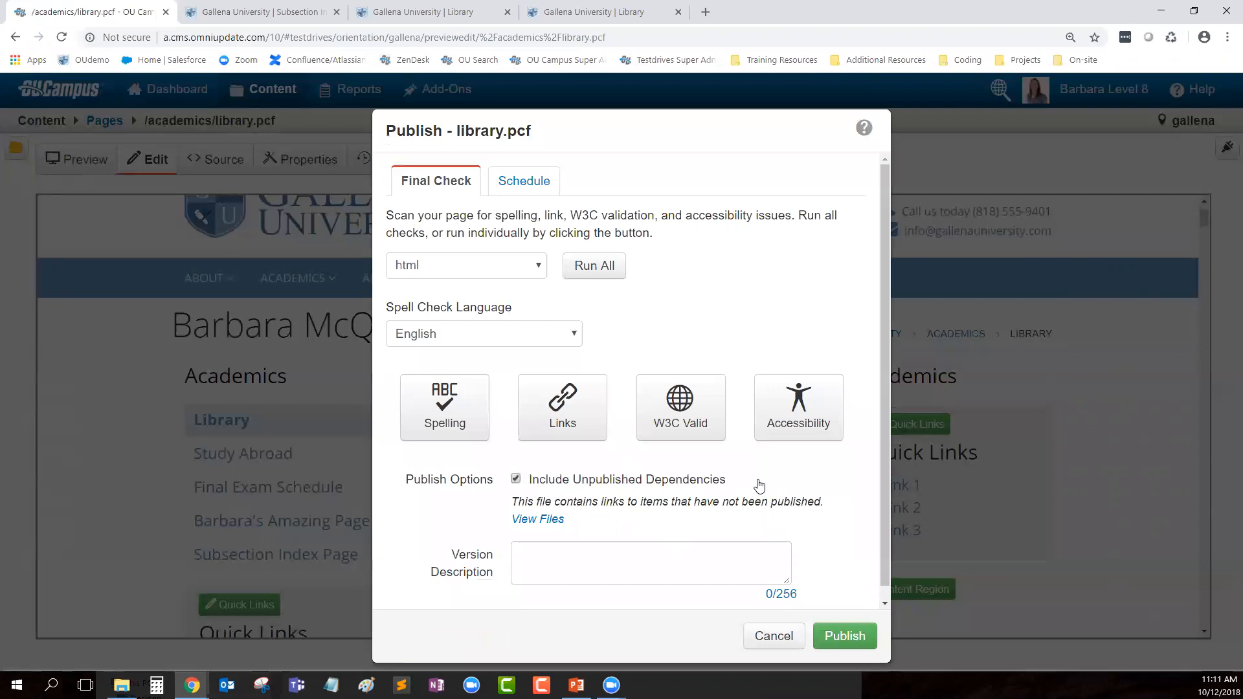
pyautogui.click(530, 521)
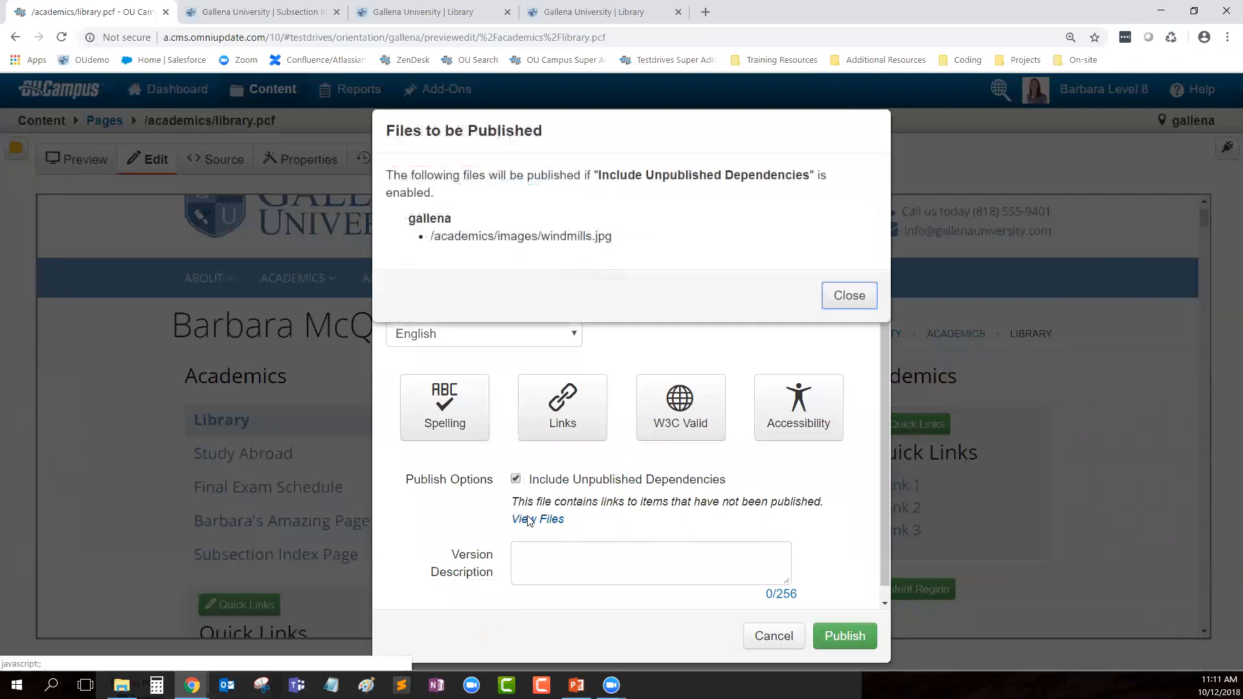
pyautogui.moveTo(612, 237); pyautogui.dragTo(541, 238)
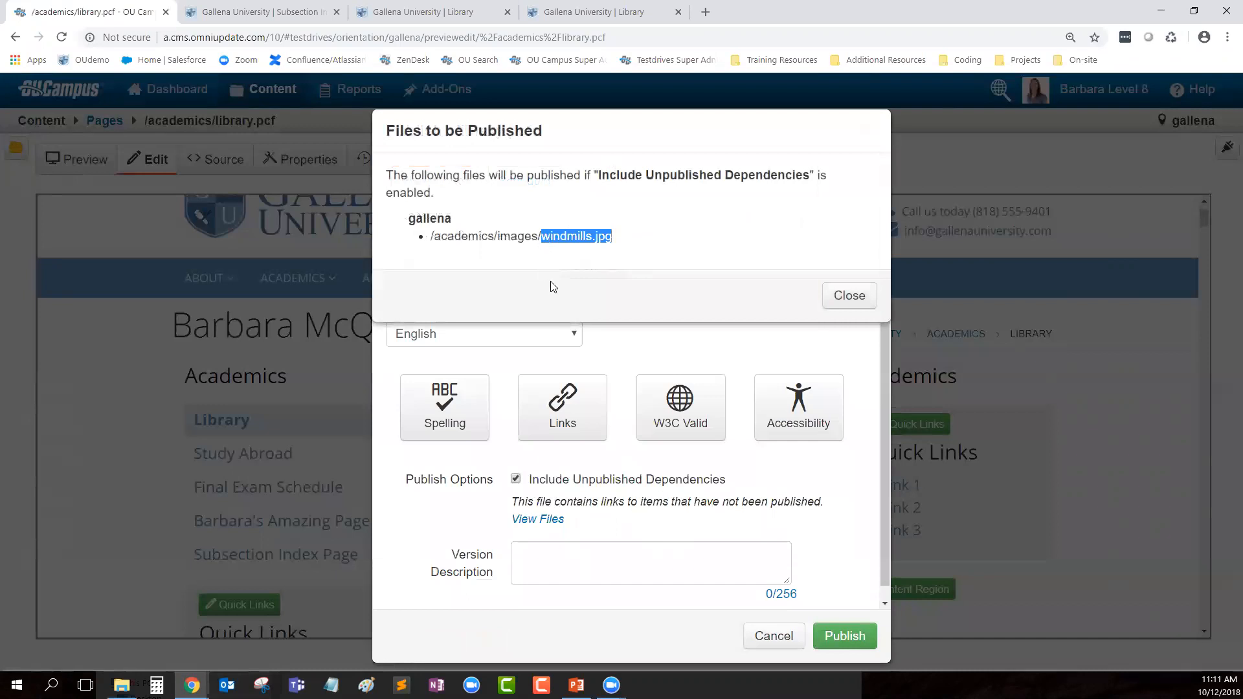
pyautogui.click(861, 297)
# Step: Include unpublished dependencies and publish with the version note 'Added new images'
pyautogui.click(514, 479)
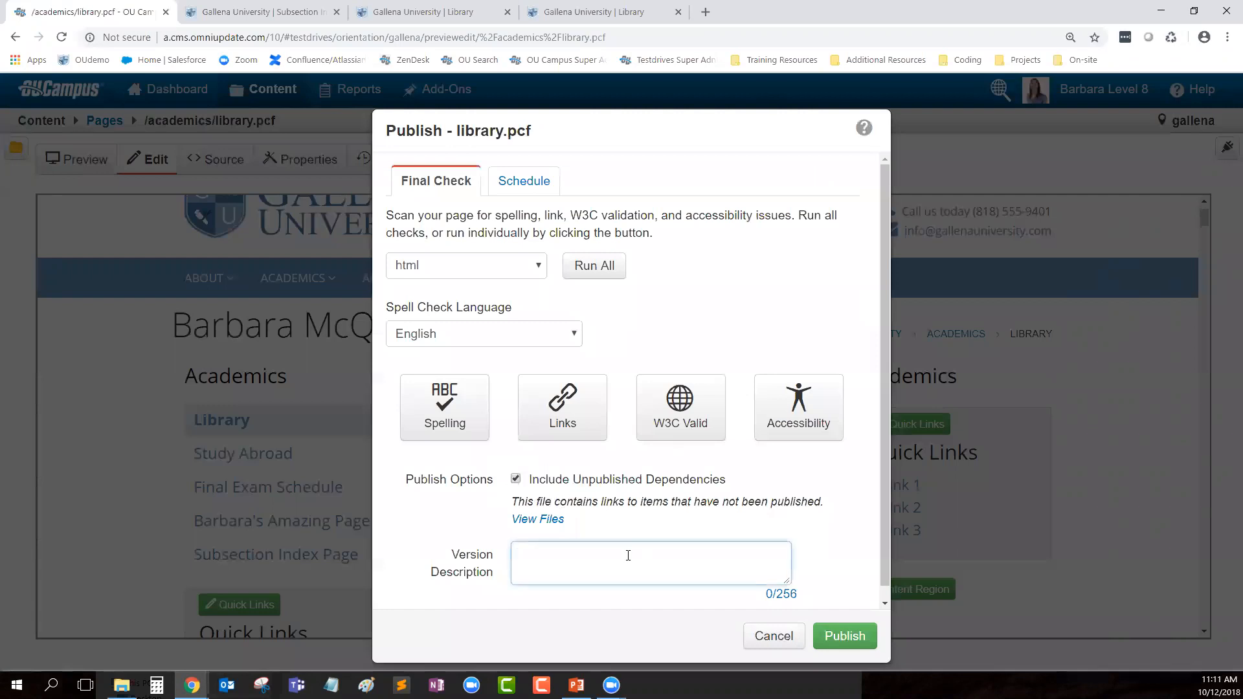
pyautogui.write('Added new images')
pyautogui.click(862, 640)
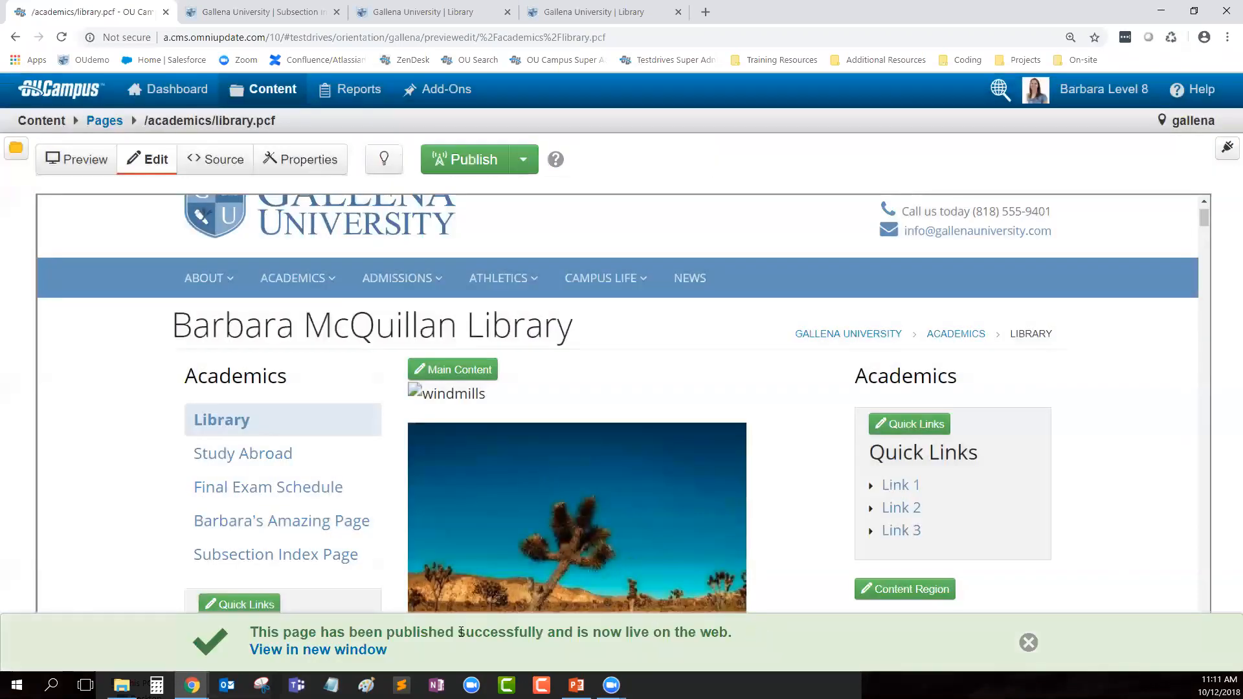
# Step: View the published Library page in a new tab, then reload OU Campus to show the windmills image
pyautogui.click(313, 652)
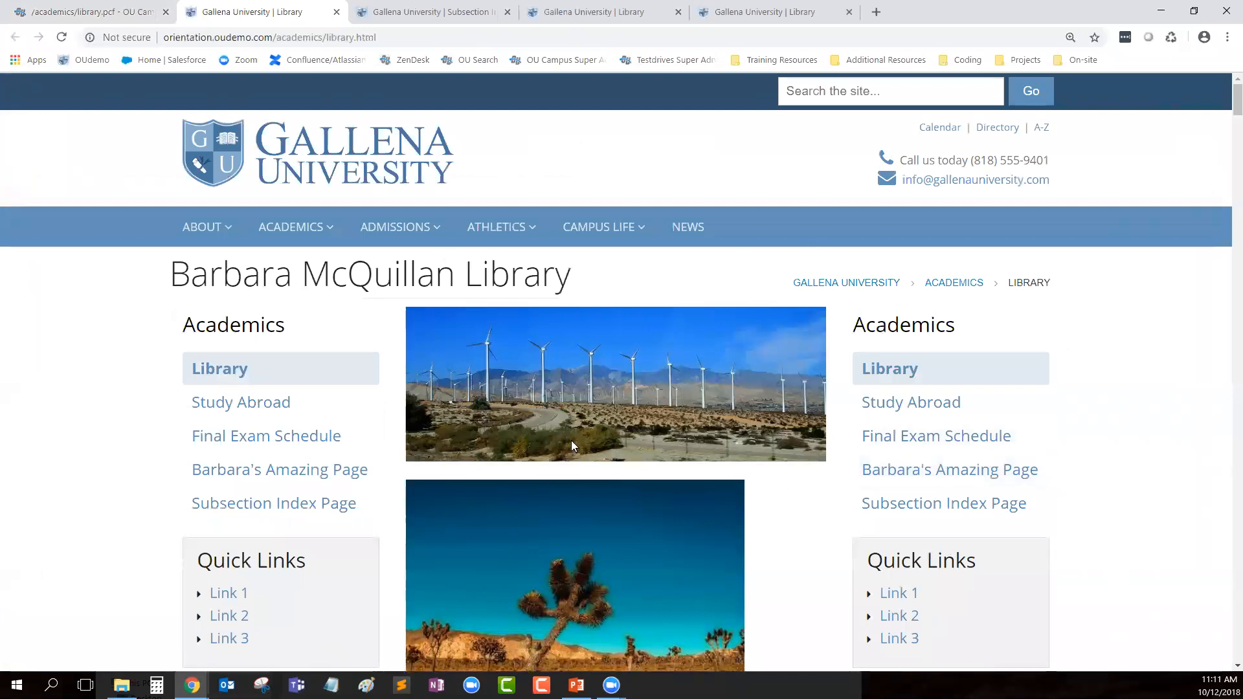
pyautogui.click(52, 7)
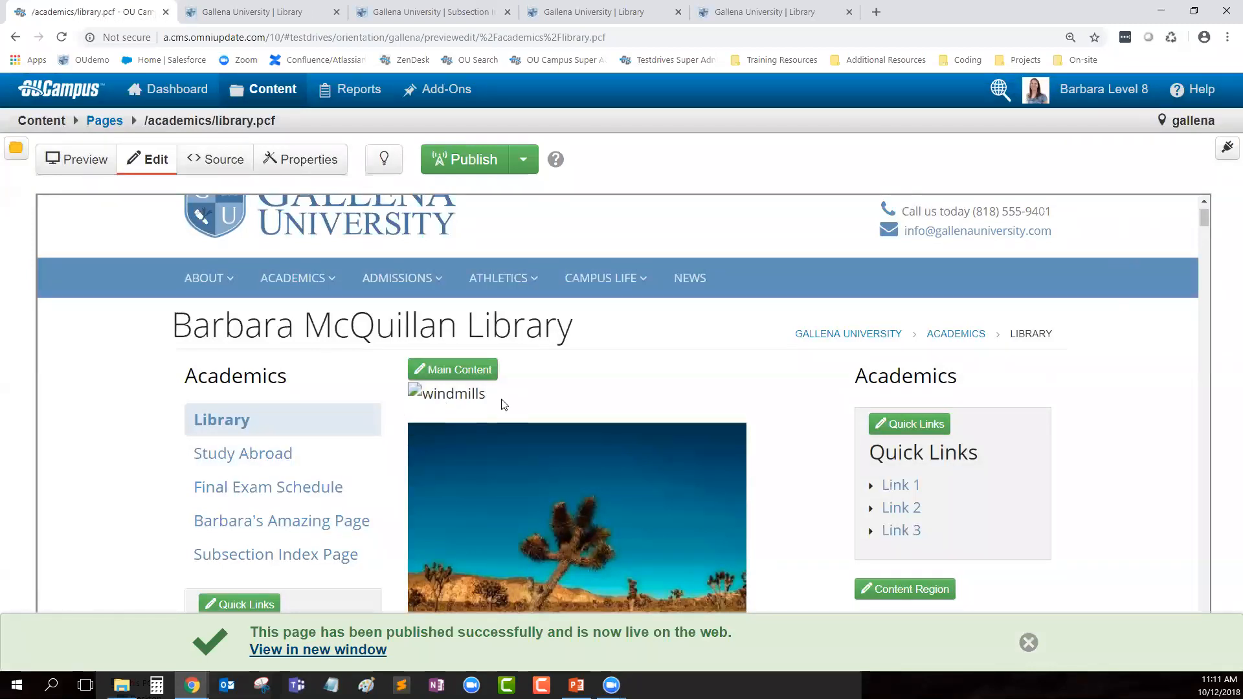
pyautogui.click(1030, 644)
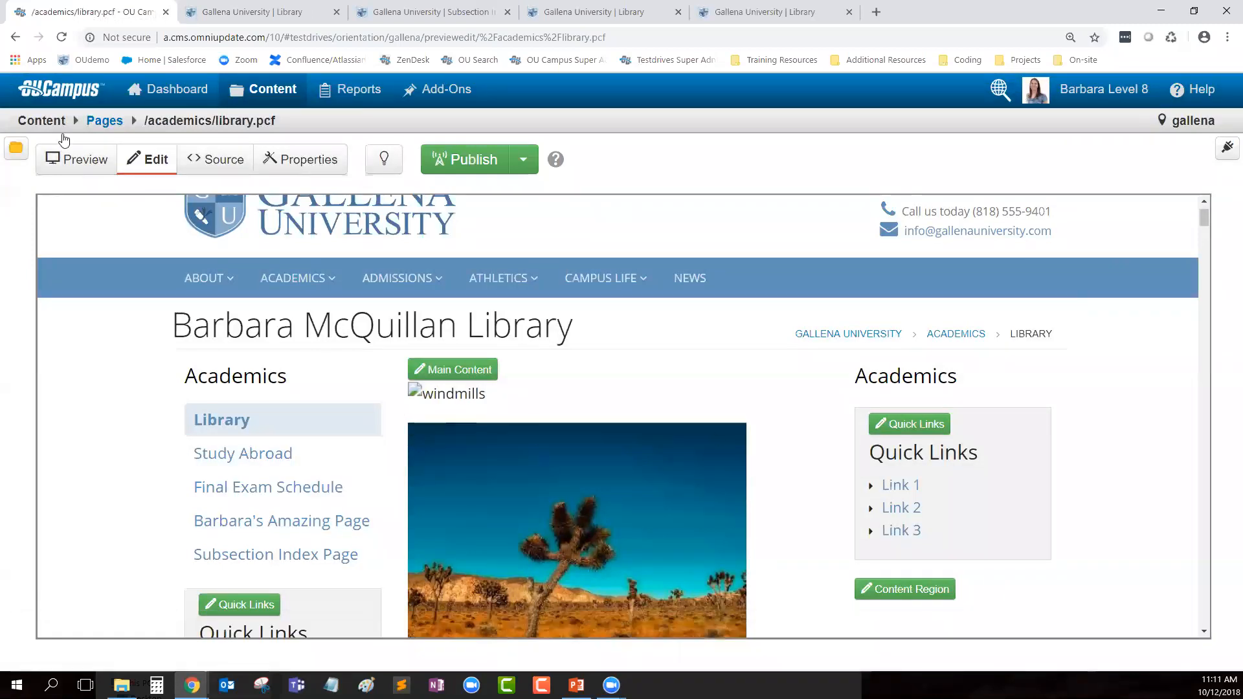
pyautogui.click(62, 39)
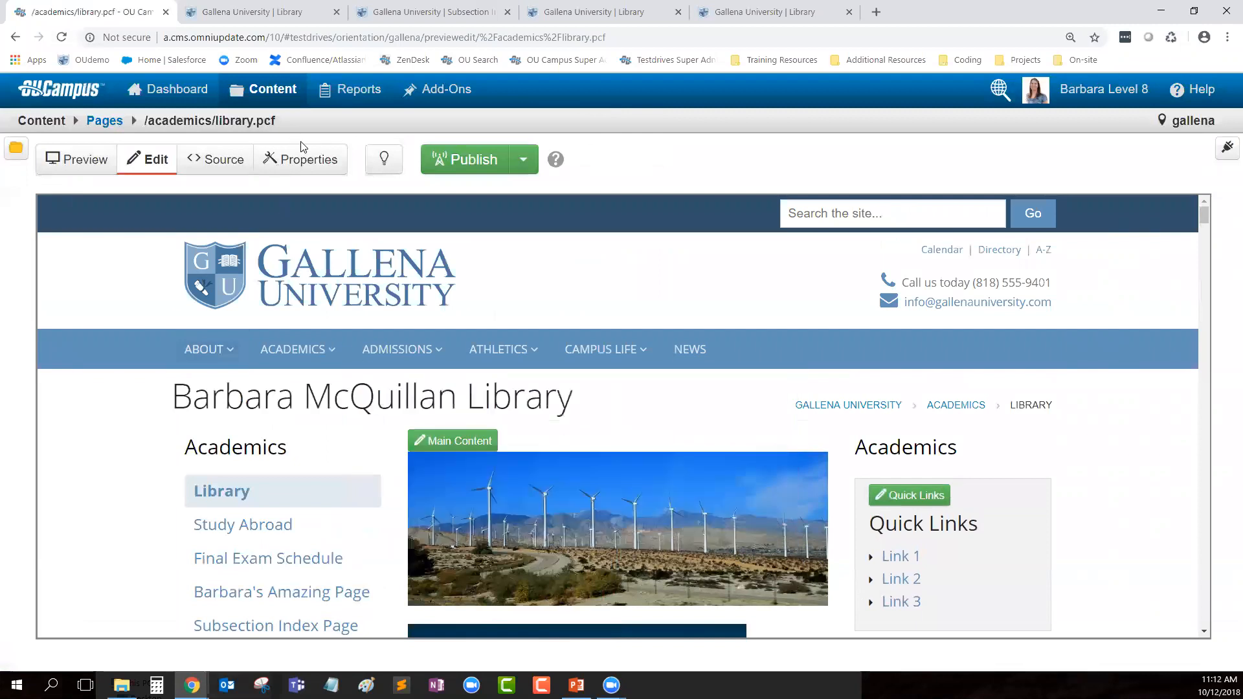
pyautogui.click(306, 160)
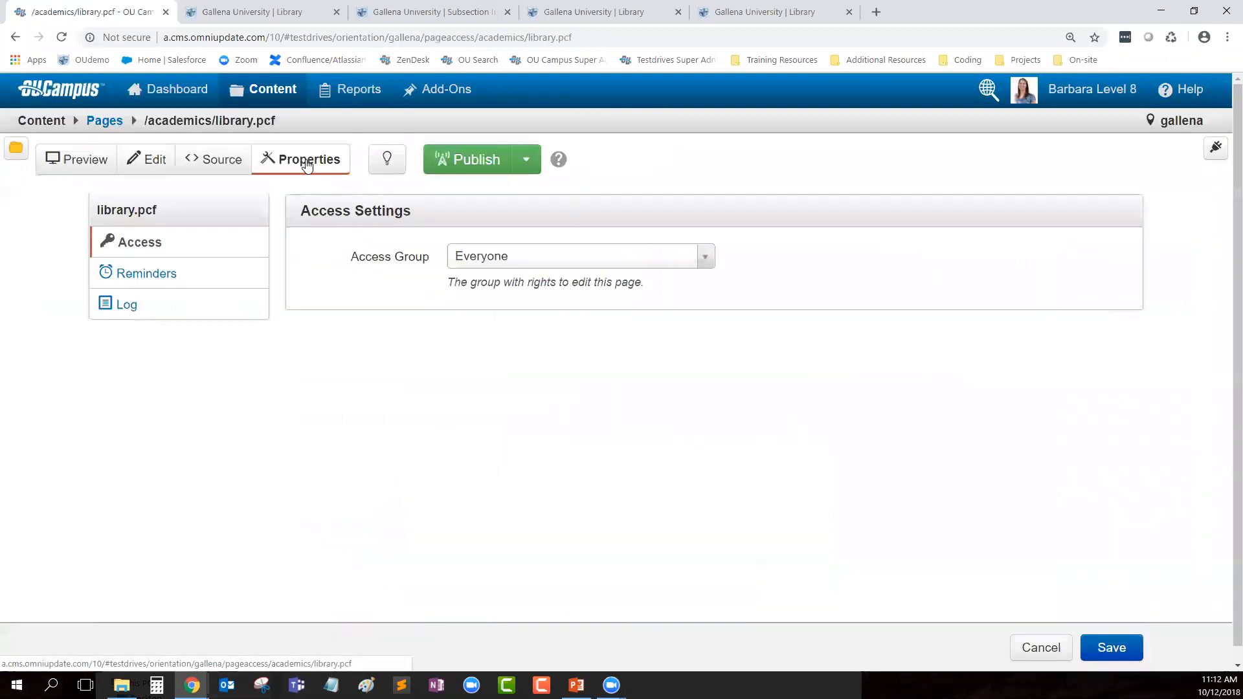
pyautogui.click(180, 269)
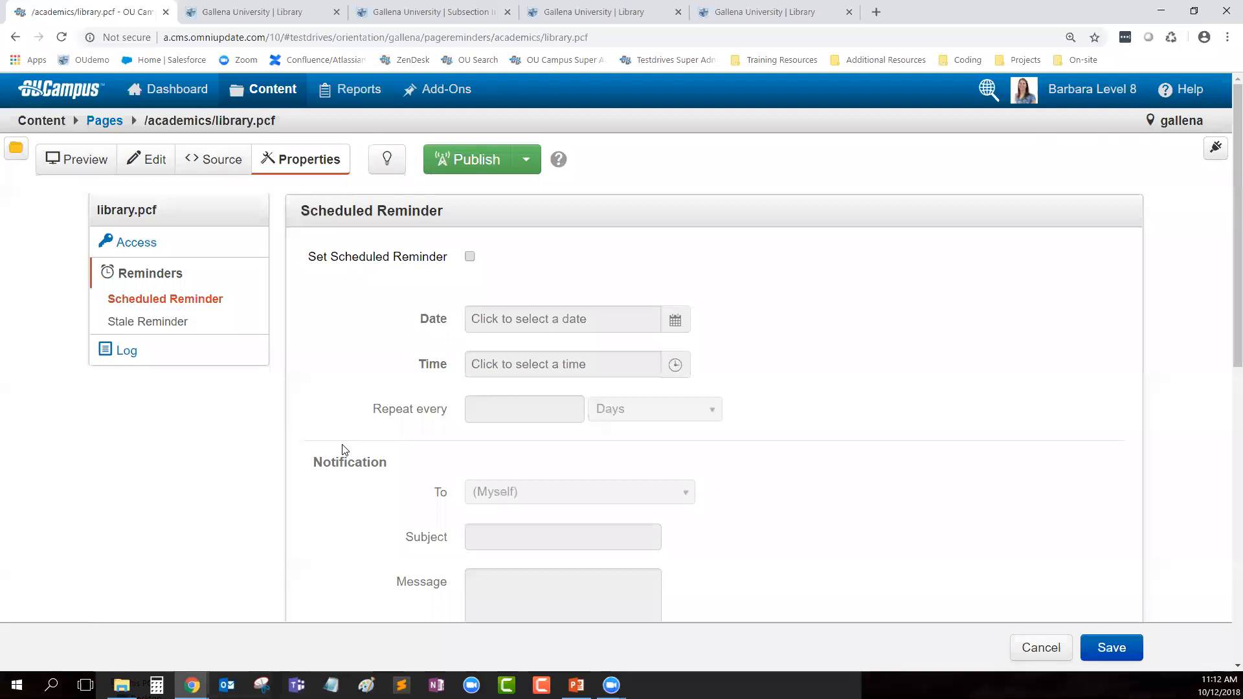
pyautogui.click(470, 257)
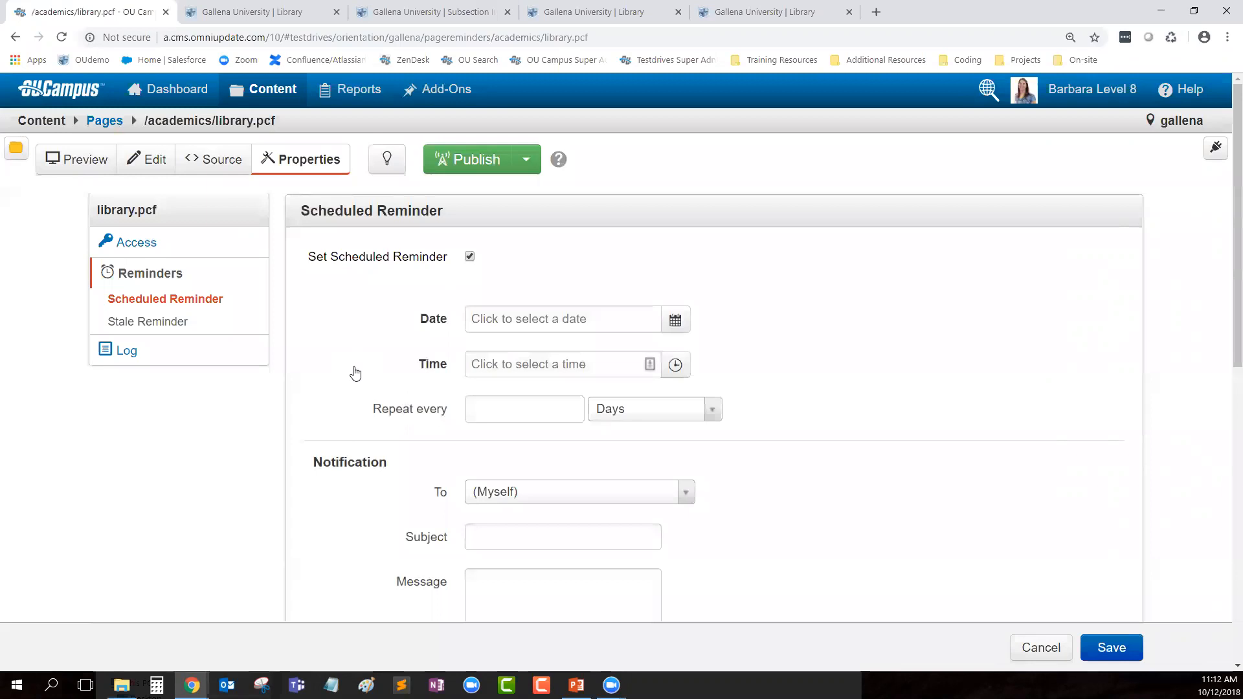
pyautogui.click(675, 320)
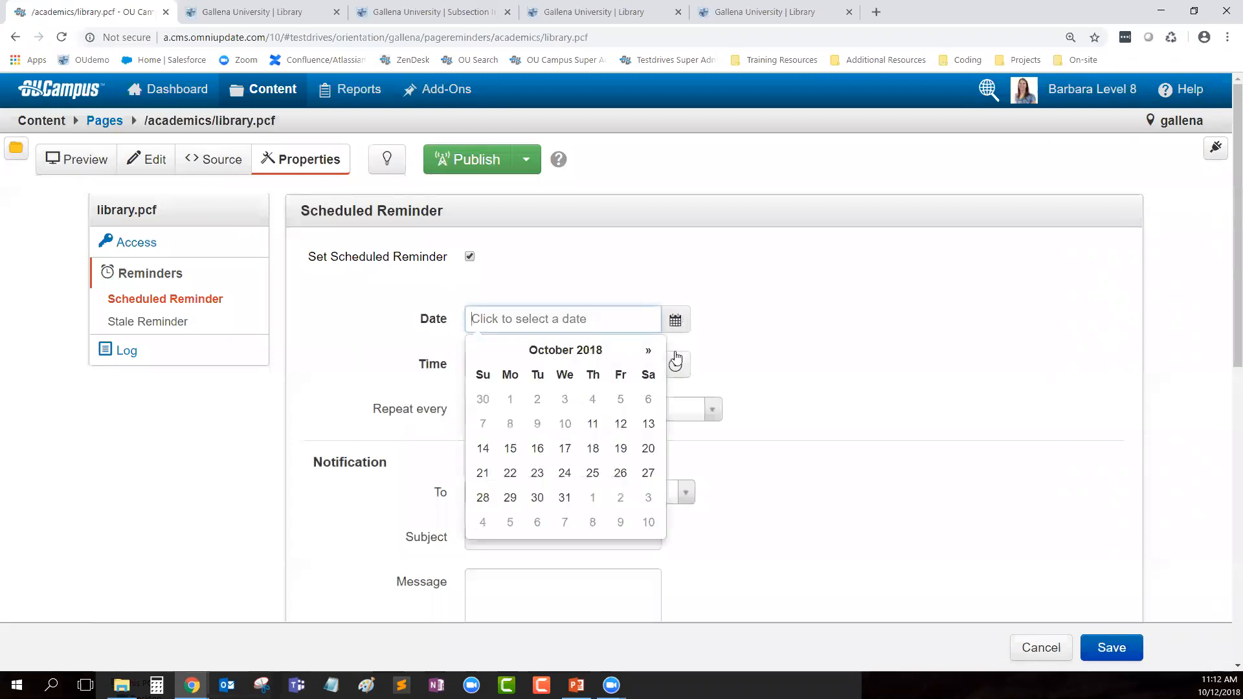
pyautogui.click(648, 351)
pyautogui.click(648, 350)
pyautogui.click(648, 351)
pyautogui.click(648, 350)
pyautogui.click(648, 351)
pyautogui.click(648, 351)
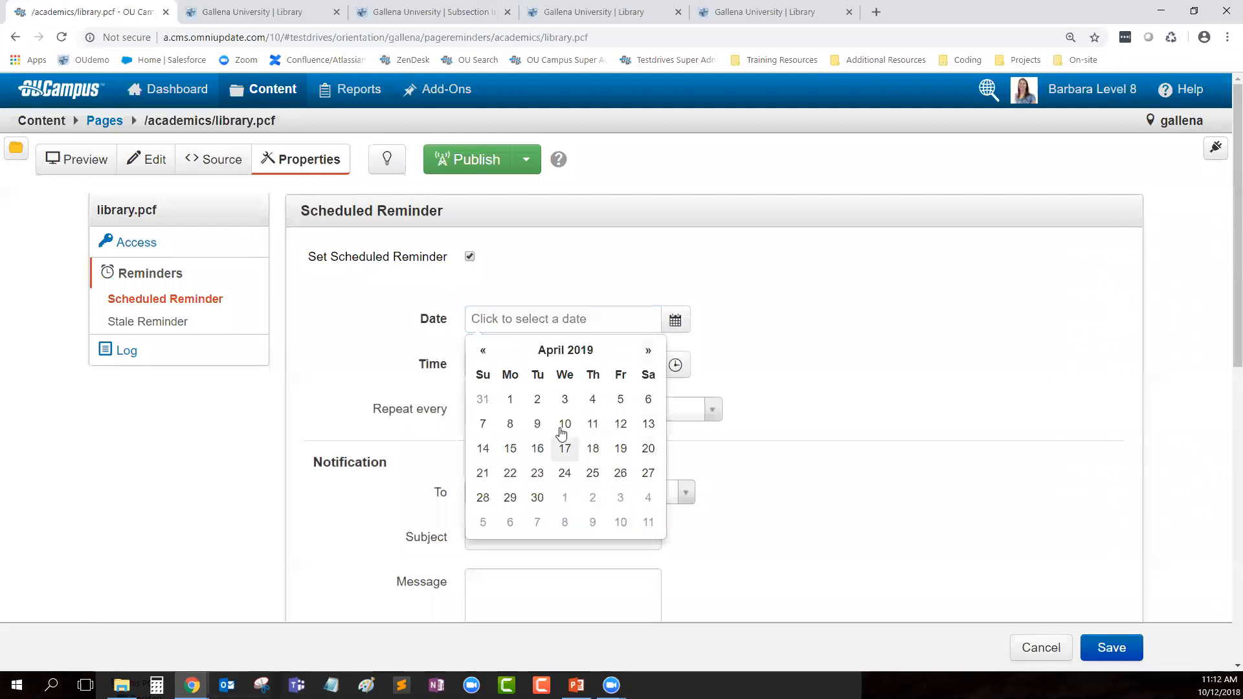
pyautogui.click(620, 423)
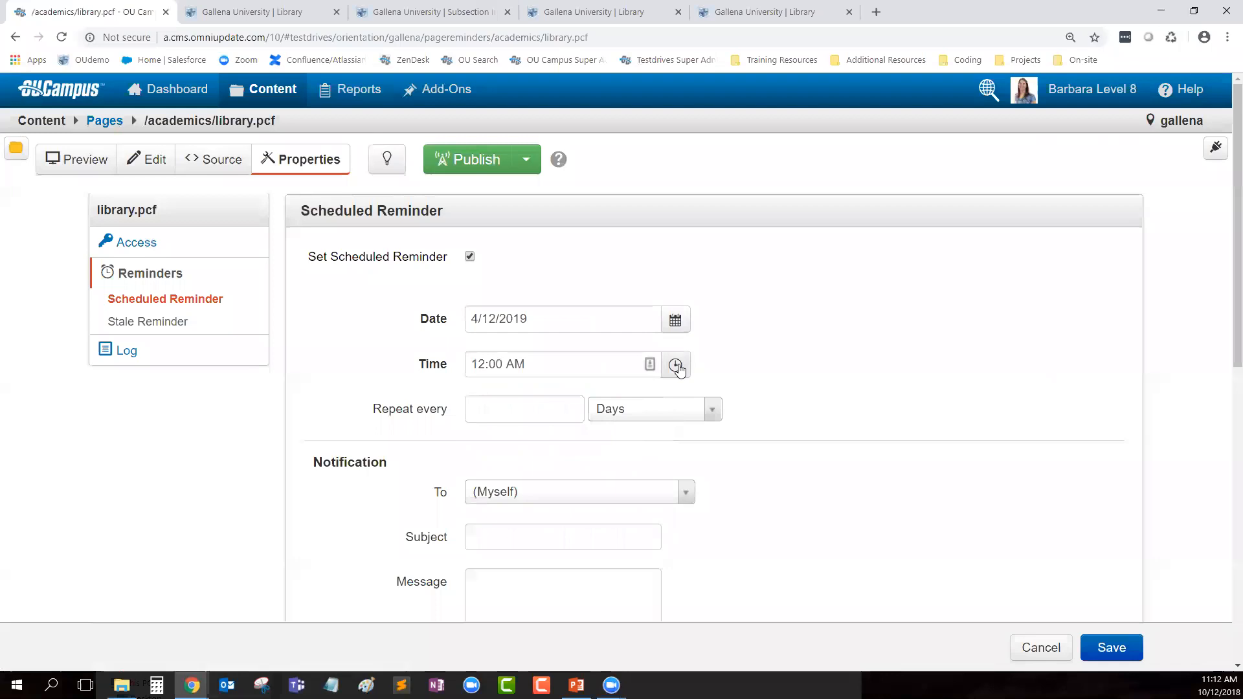
pyautogui.click(675, 364)
pyautogui.click(490, 468)
pyautogui.click(490, 468)
pyautogui.click(489, 400)
pyautogui.click(489, 400)
pyautogui.click(490, 400)
pyautogui.click(489, 400)
pyautogui.click(490, 400)
pyautogui.click(490, 400)
pyautogui.click(489, 400)
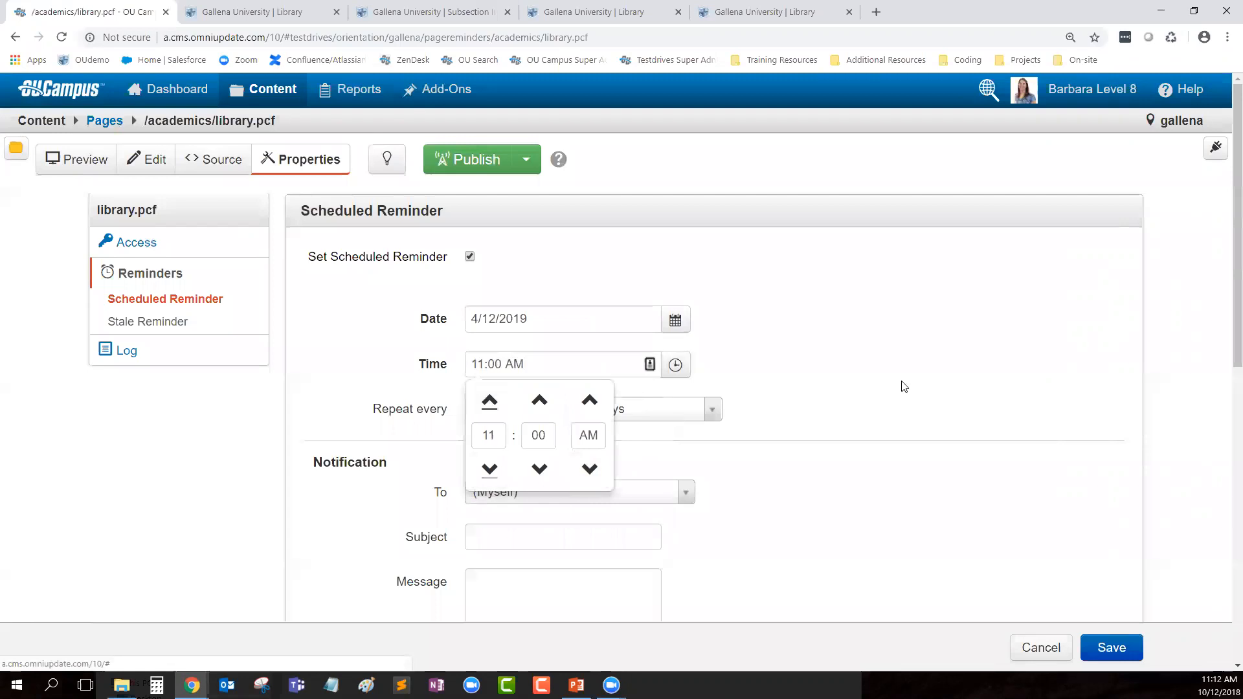
pyautogui.click(921, 371)
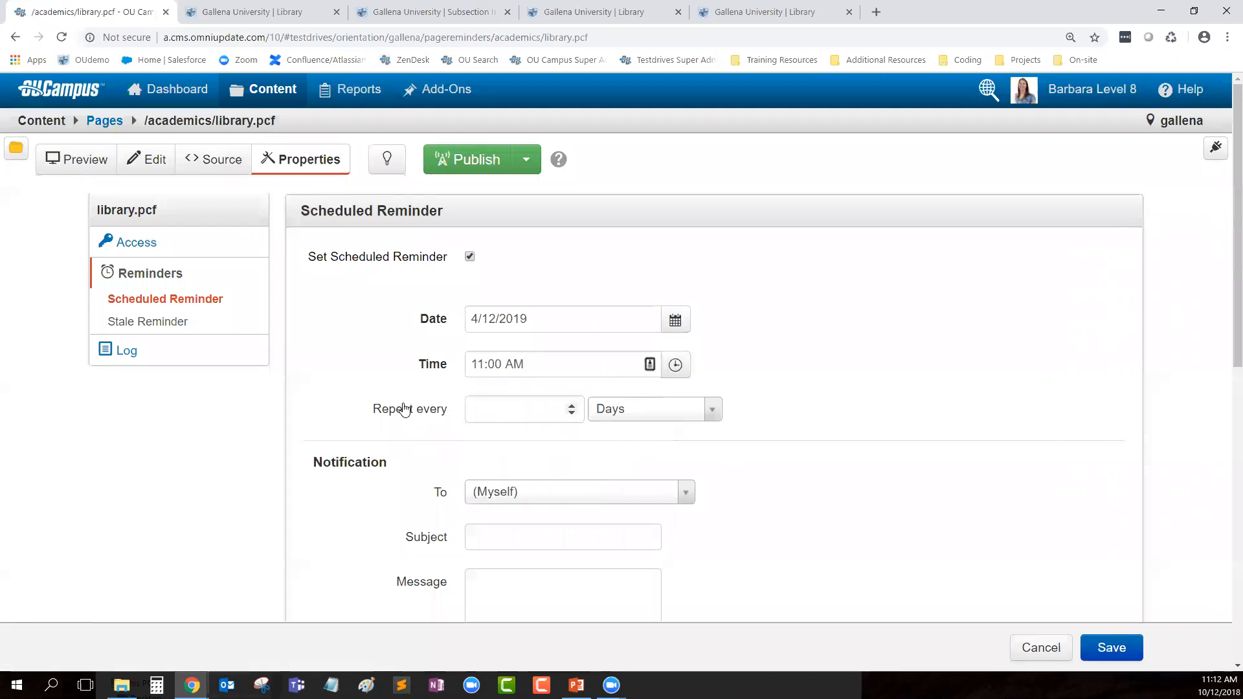
pyautogui.scroll(-1, 408, 415)
pyautogui.scroll(-2, 408, 414)
pyautogui.click(552, 392)
pyautogui.click(563, 451)
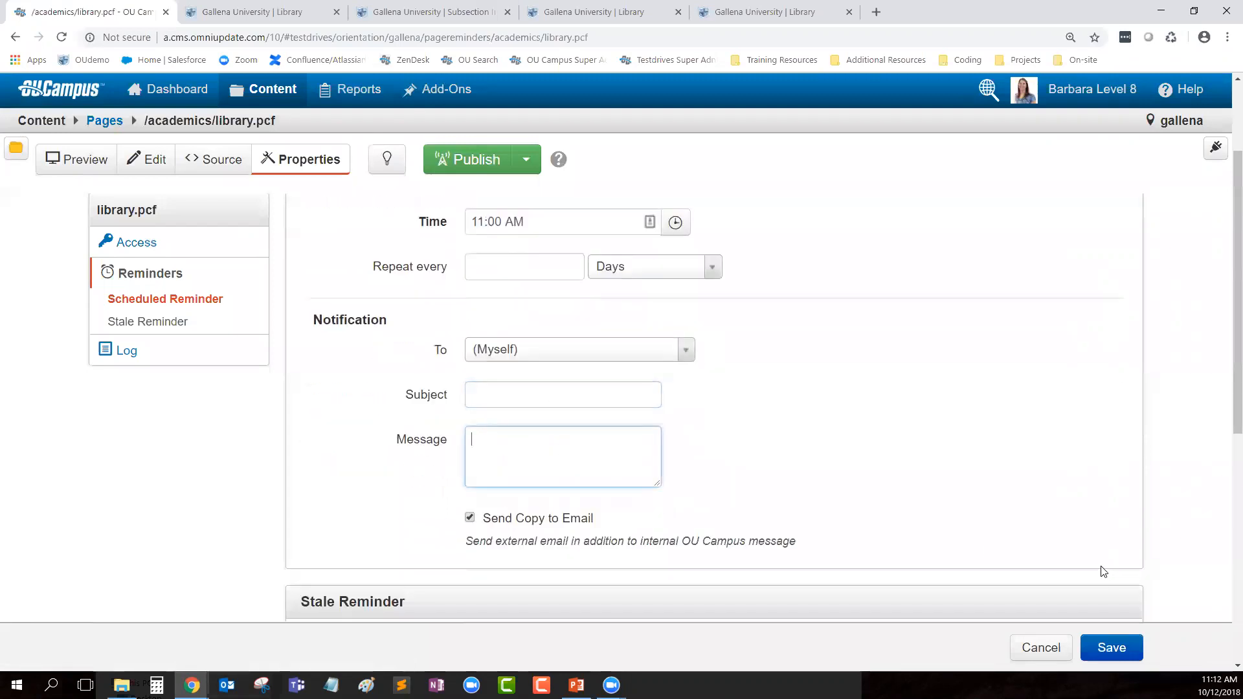
pyautogui.click(603, 352)
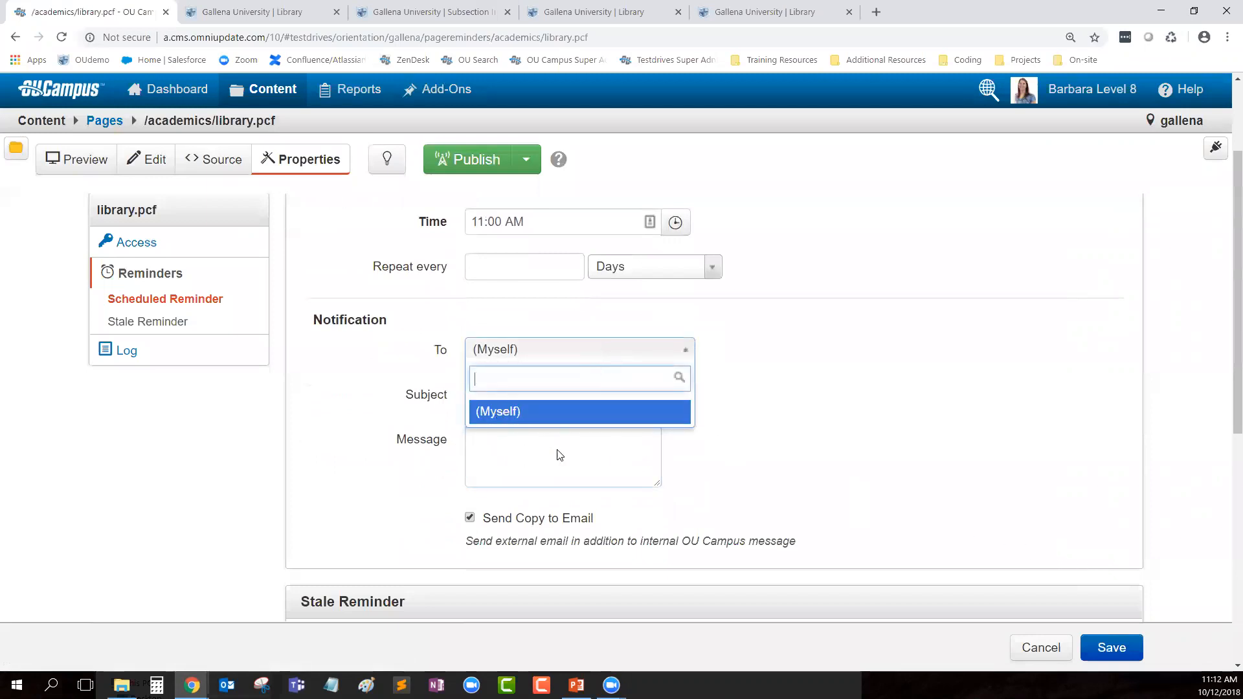
pyautogui.click(937, 428)
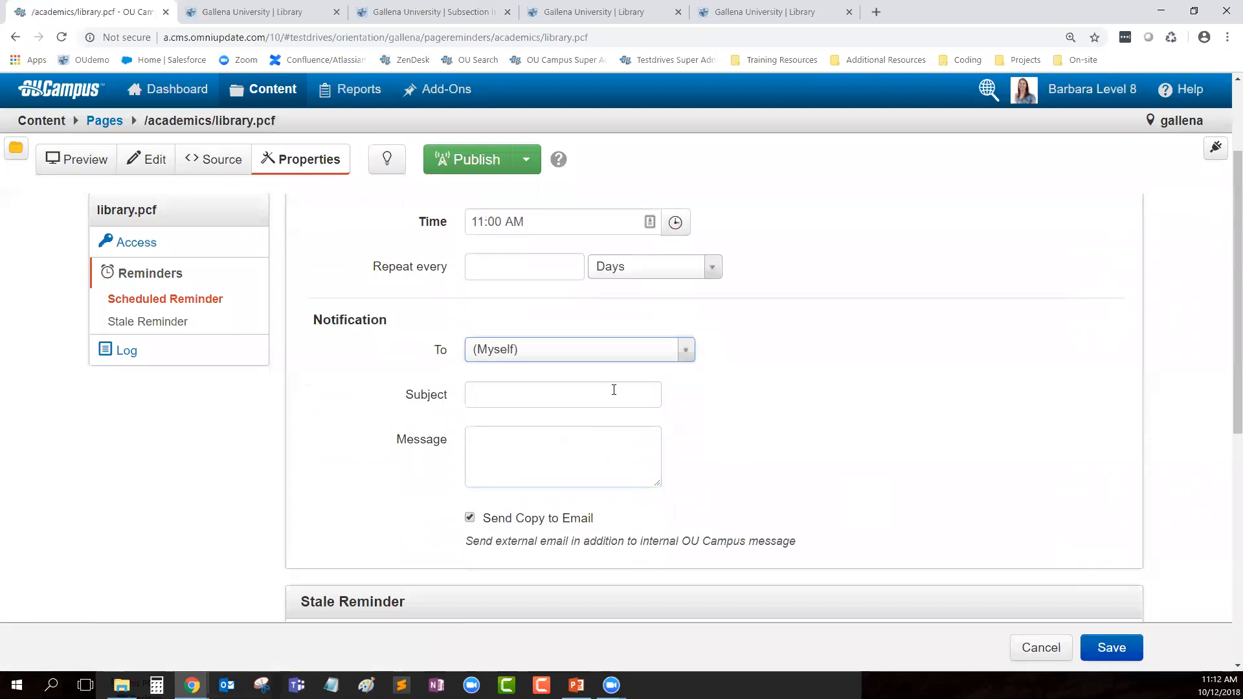
pyautogui.click(489, 397)
pyautogui.click(507, 455)
pyautogui.moveTo(620, 520); pyautogui.dragTo(479, 521)
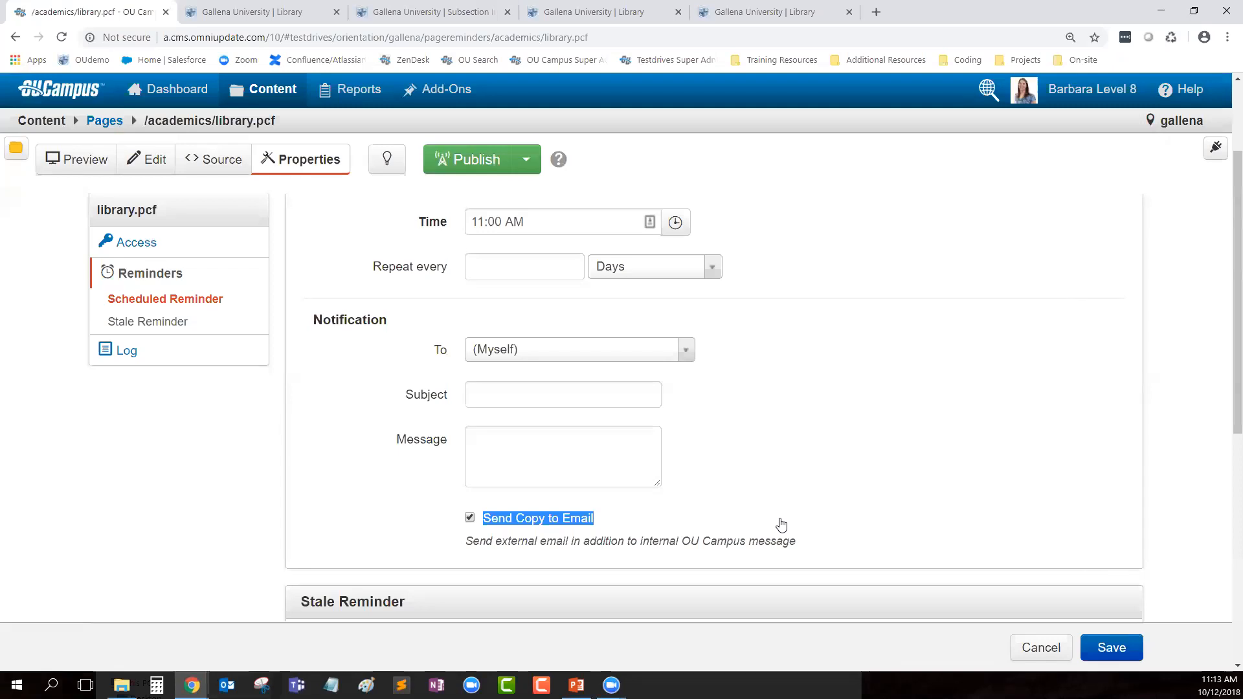
pyautogui.scroll(2, 748, 508)
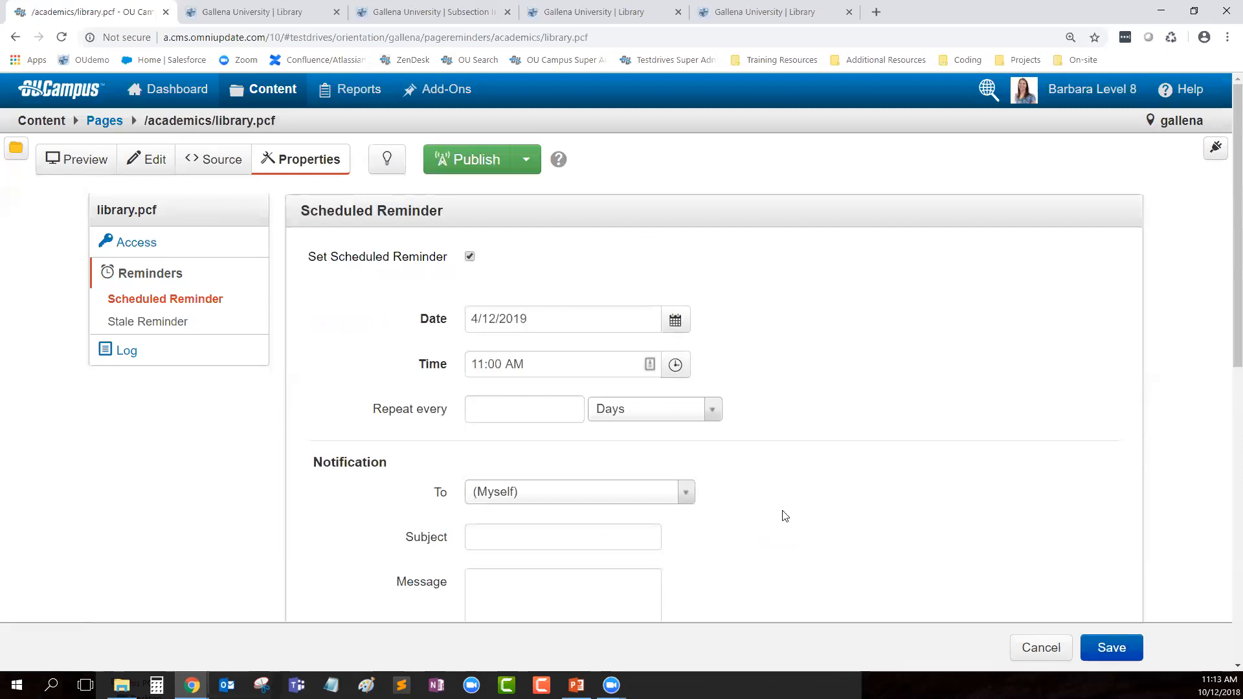
pyautogui.scroll(-6, 868, 430)
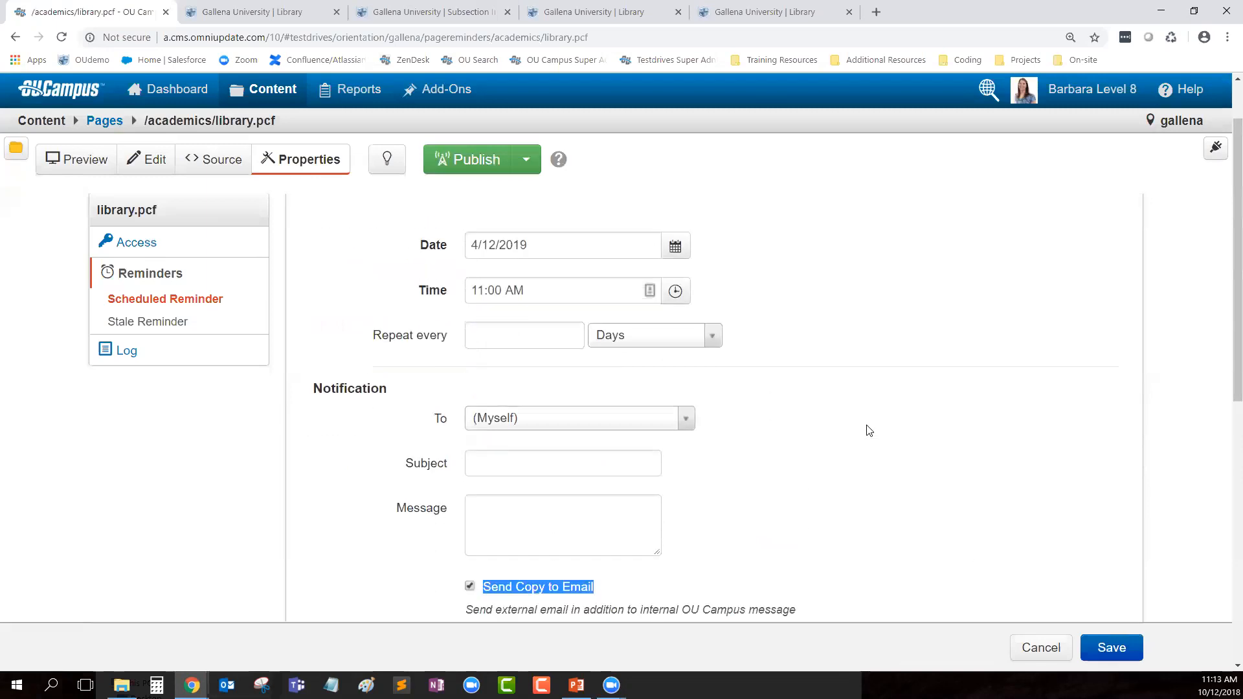
pyautogui.scroll(-1, 871, 441)
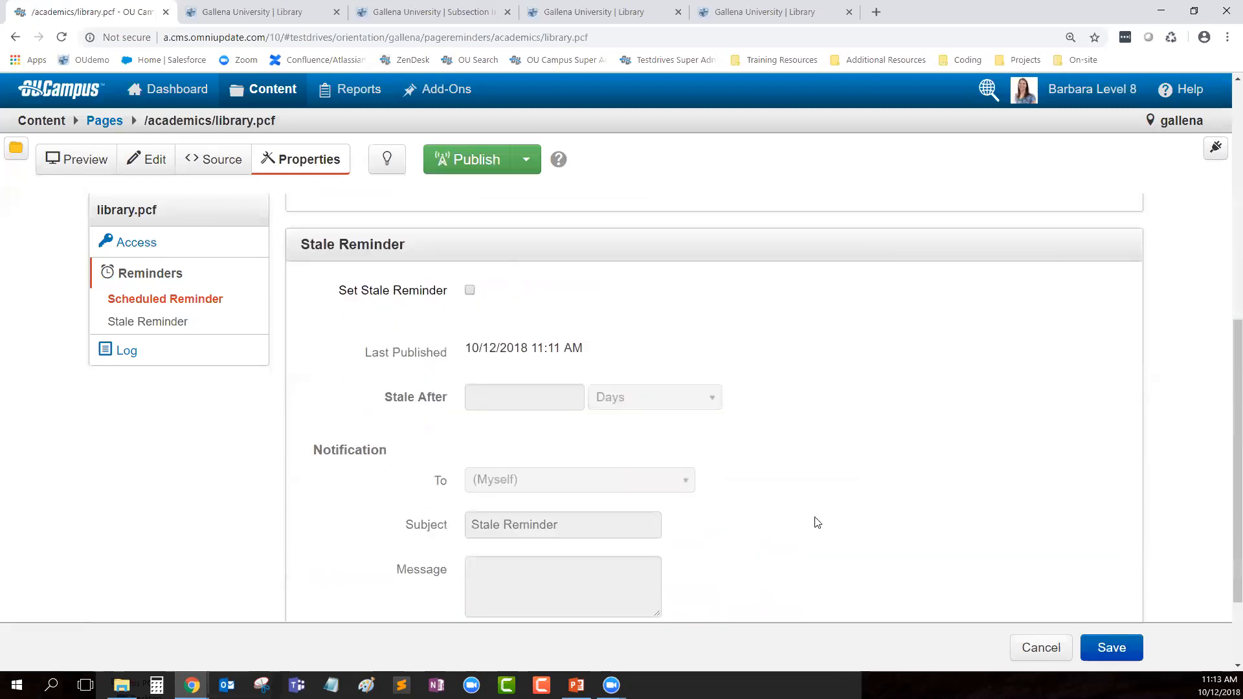
# Step: Enable a stale reminder for 14 Days after last publish and place the caret in its message
pyautogui.click(469, 291)
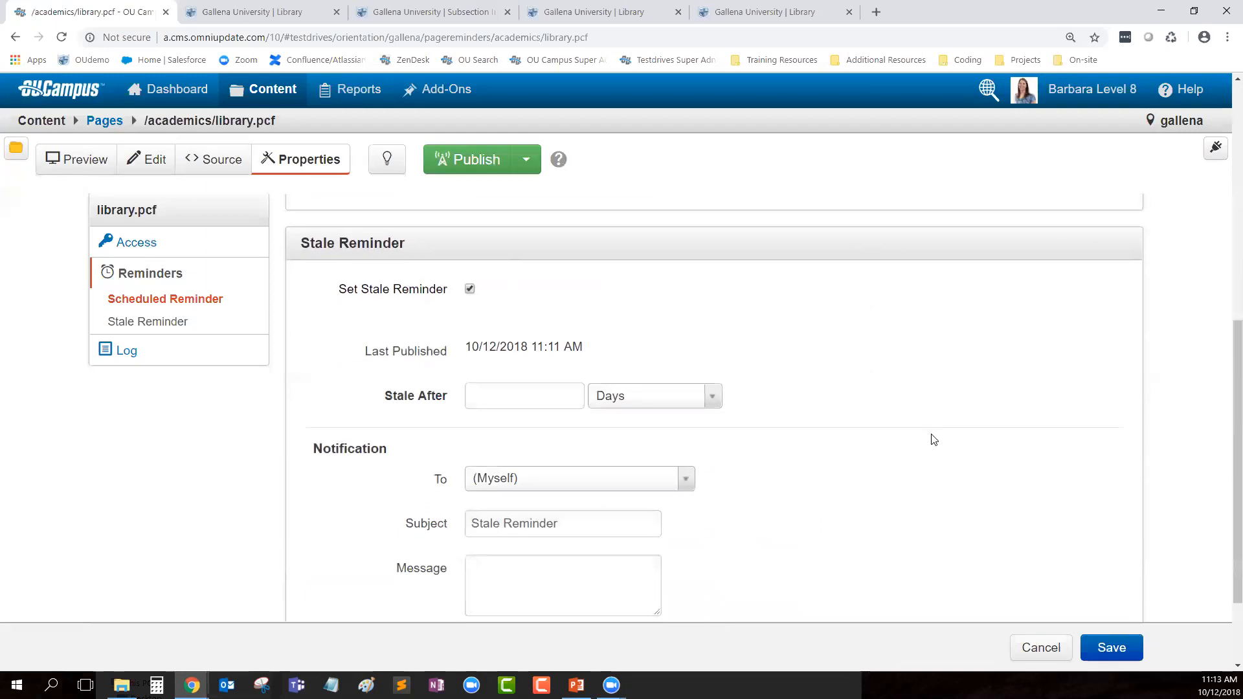
pyautogui.scroll(-1, 935, 434)
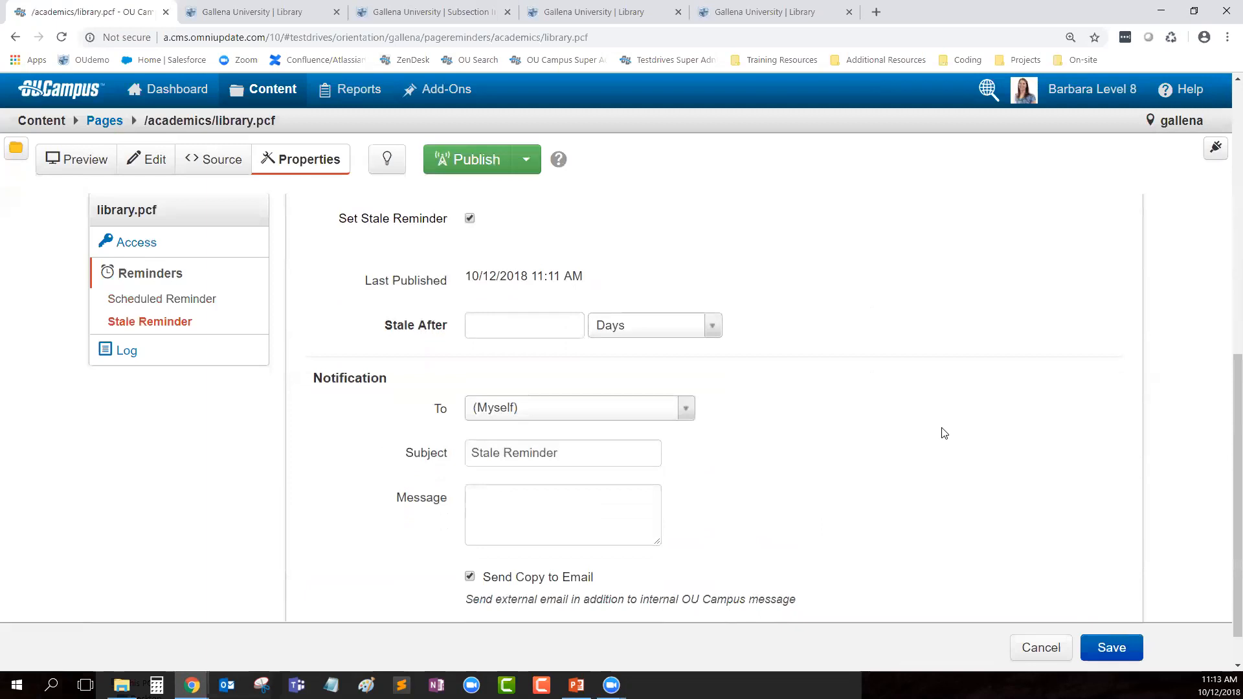
pyautogui.moveTo(464, 278); pyautogui.dragTo(585, 288)
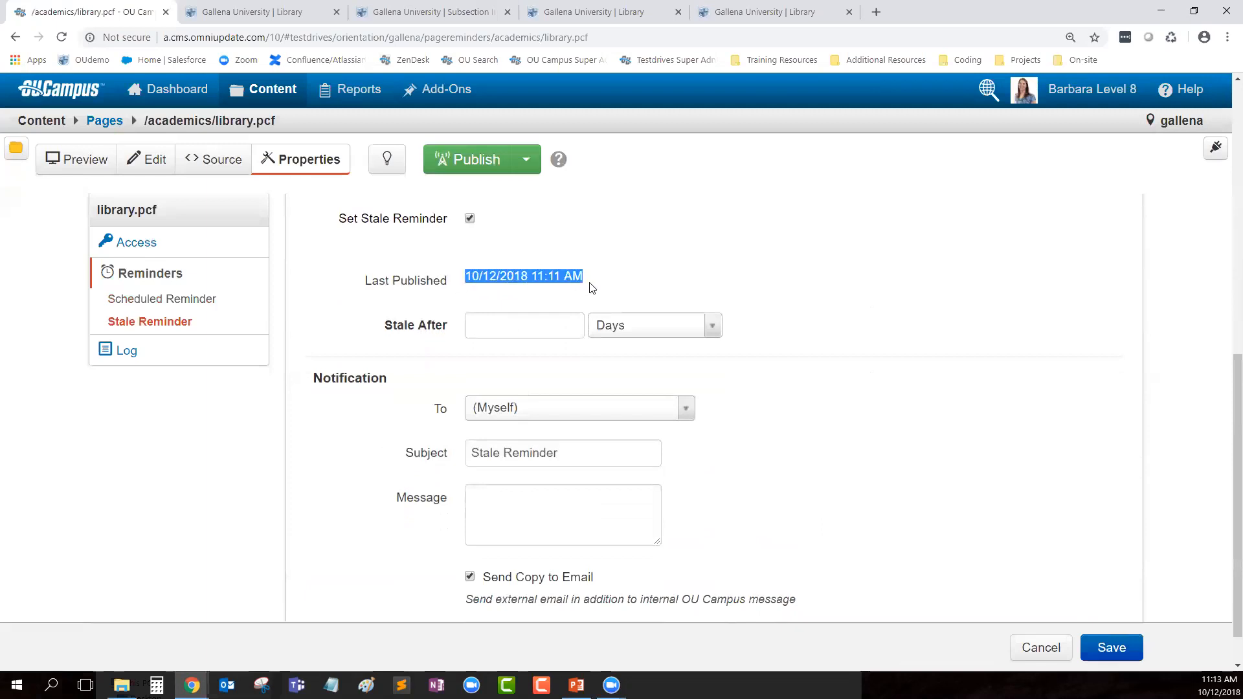
pyautogui.click(533, 322)
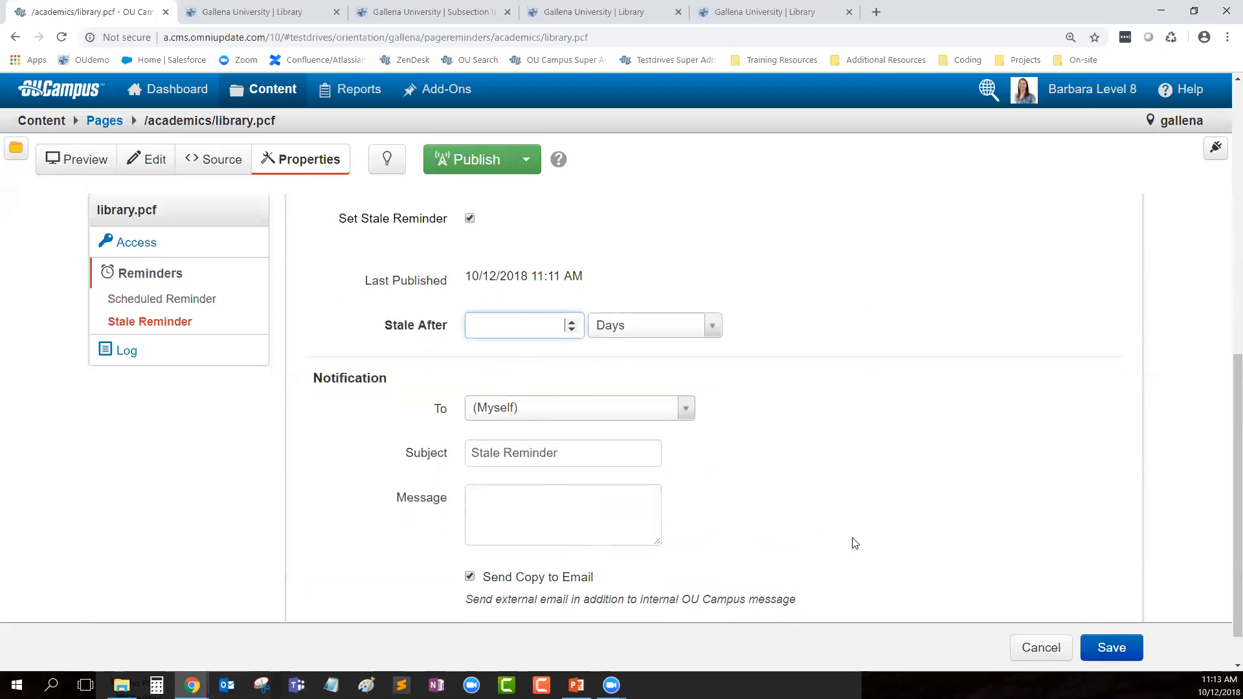
pyautogui.write('14')
pyautogui.click(1012, 382)
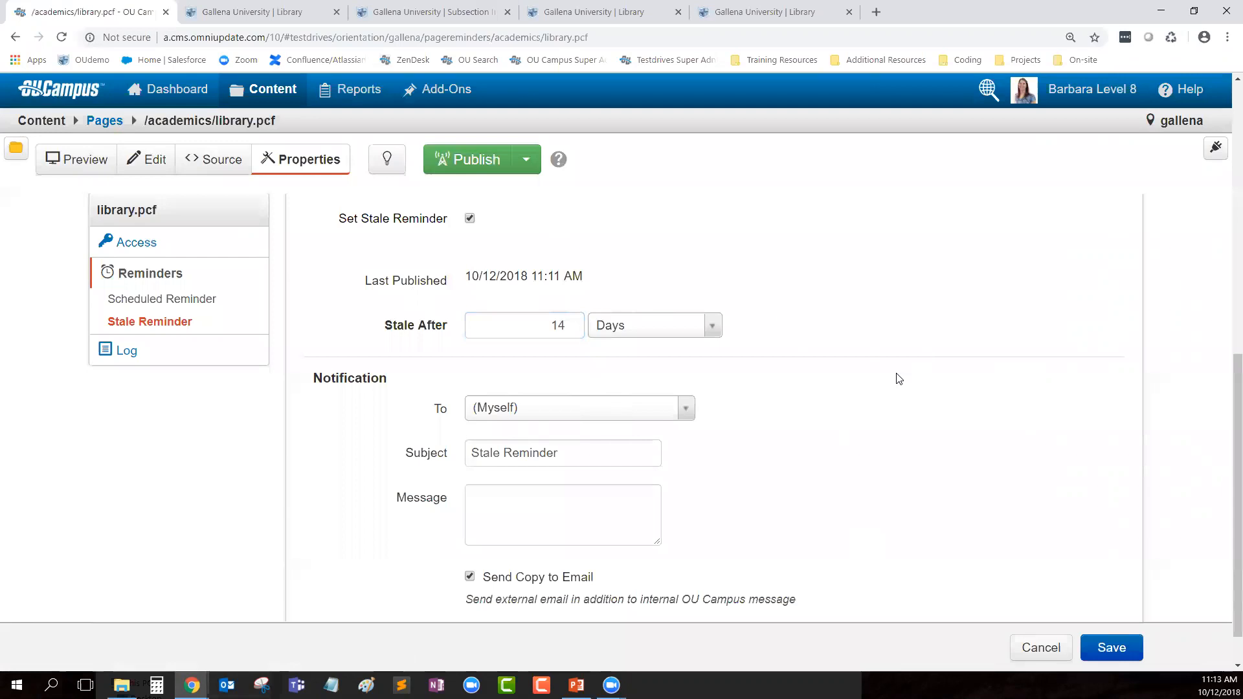
pyautogui.click(554, 528)
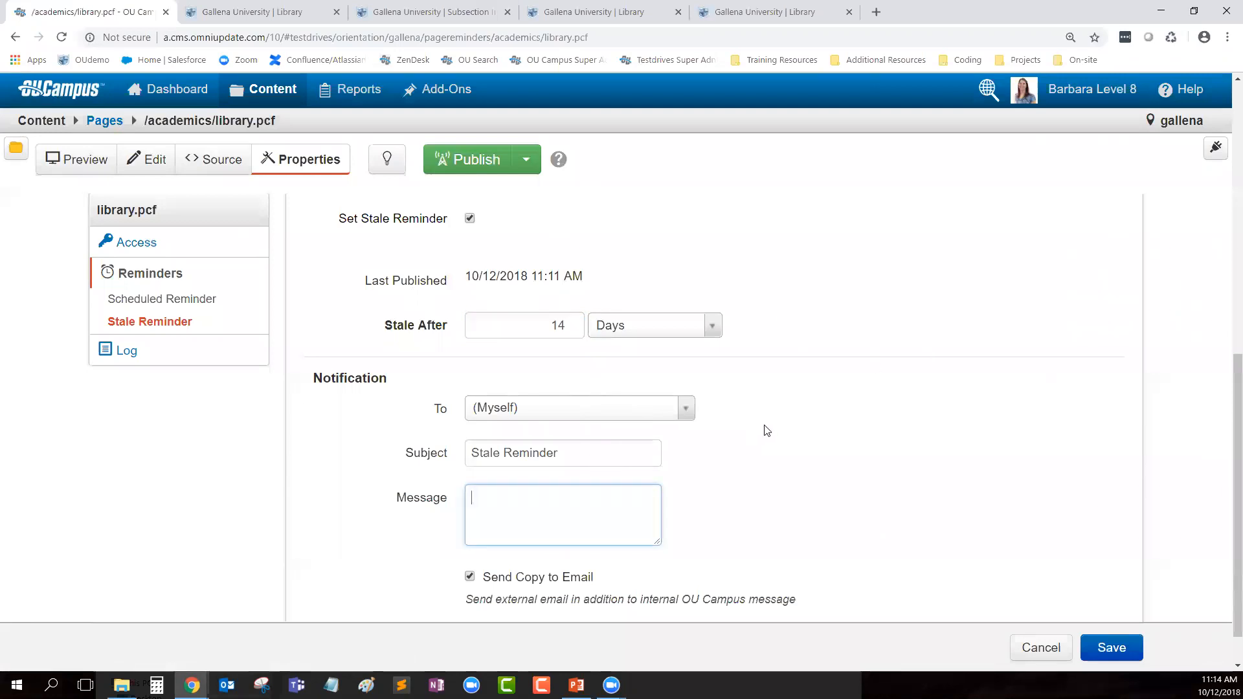
pyautogui.scroll(2, 790, 498)
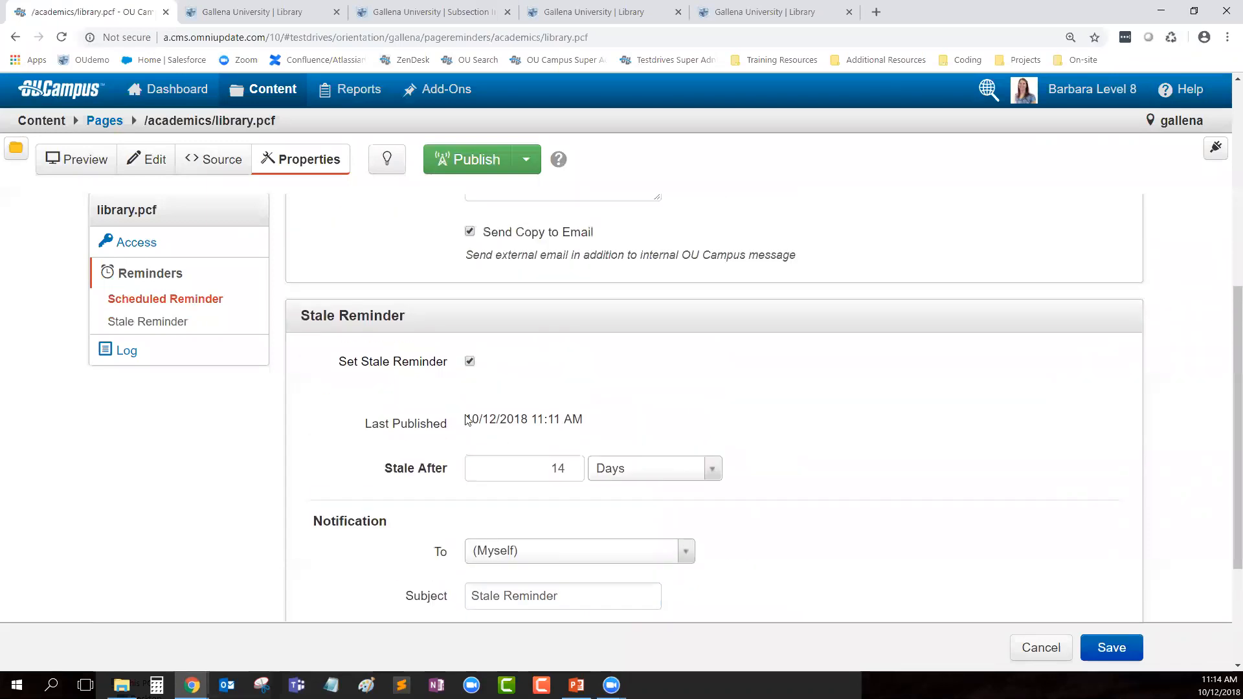
# Step: Clear the stale and scheduled reminders, check out library.pcf, and list its 28 versions
pyautogui.click(470, 363)
pyautogui.scroll(6, 572, 372)
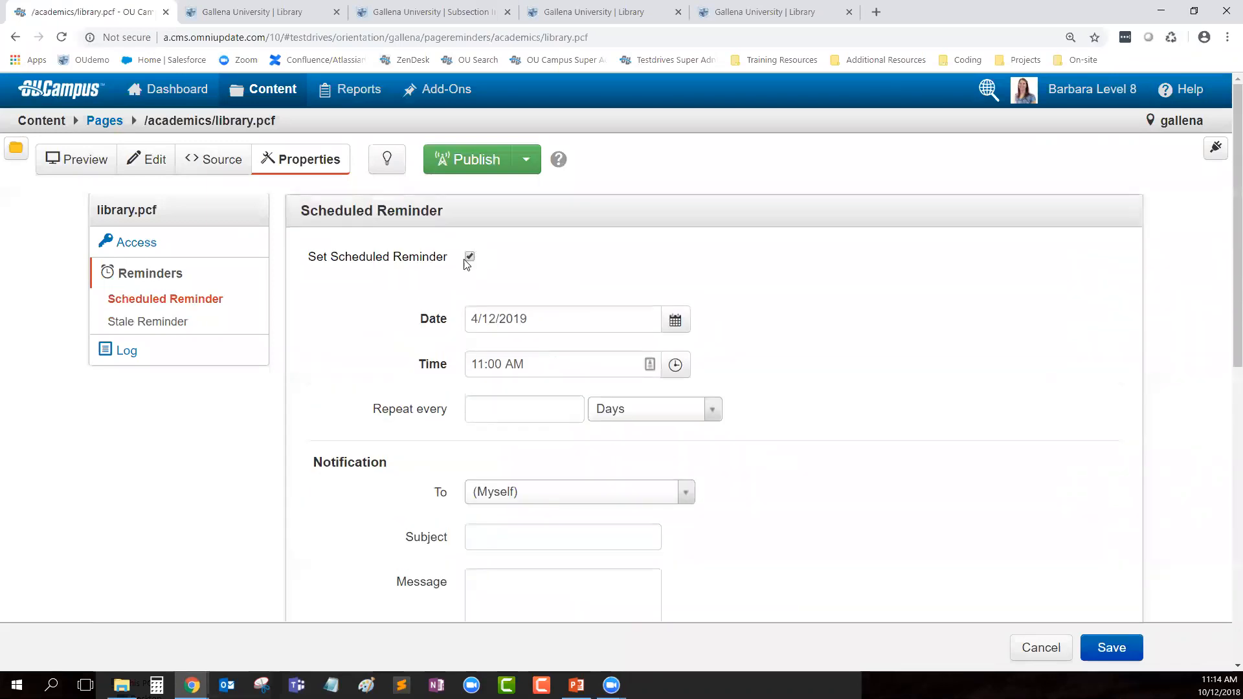
pyautogui.click(470, 258)
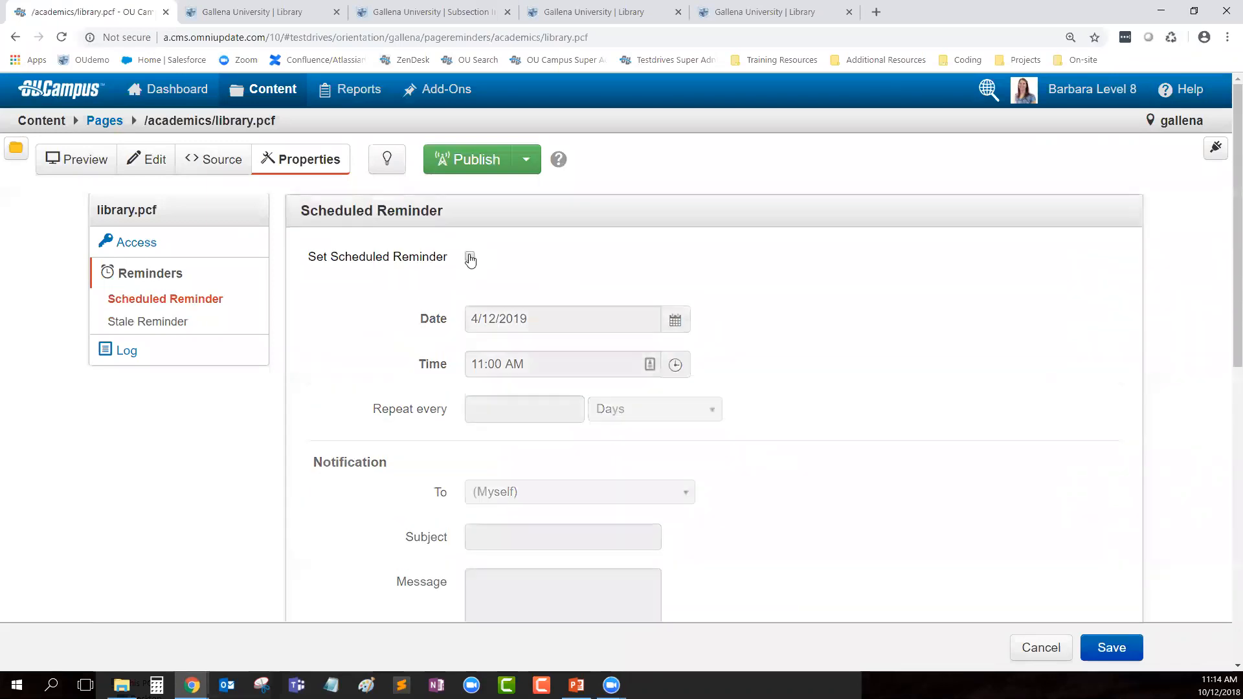
pyautogui.click(387, 159)
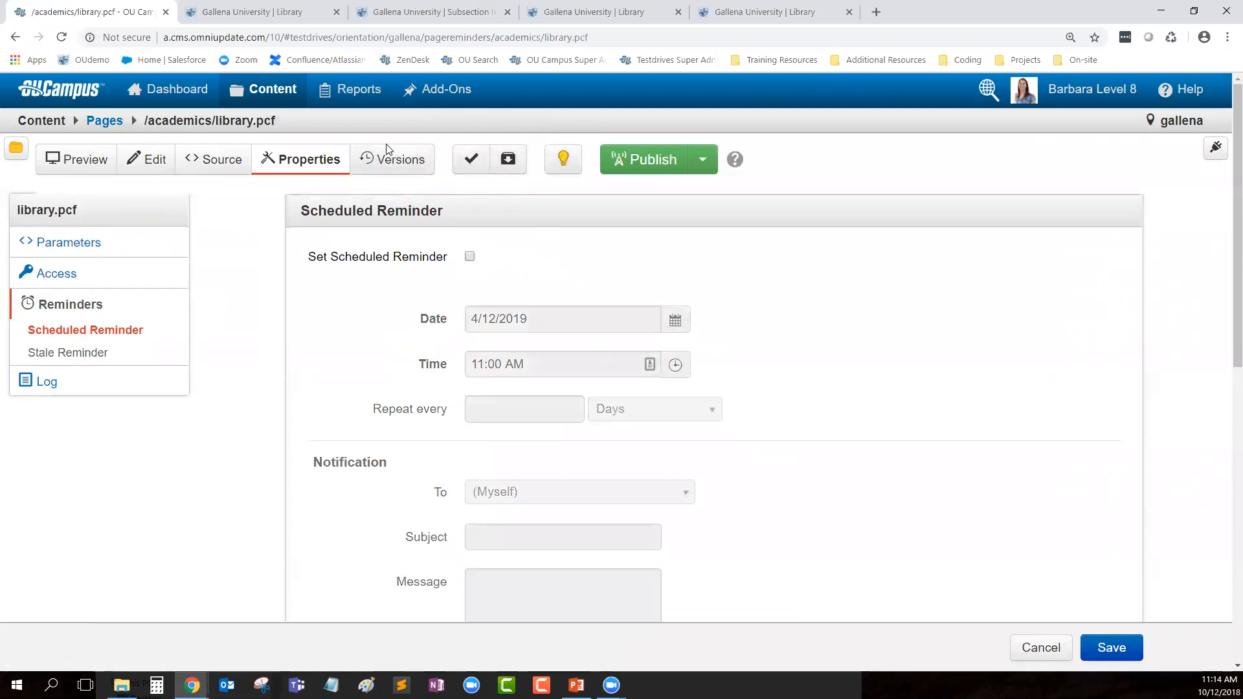
pyautogui.click(394, 160)
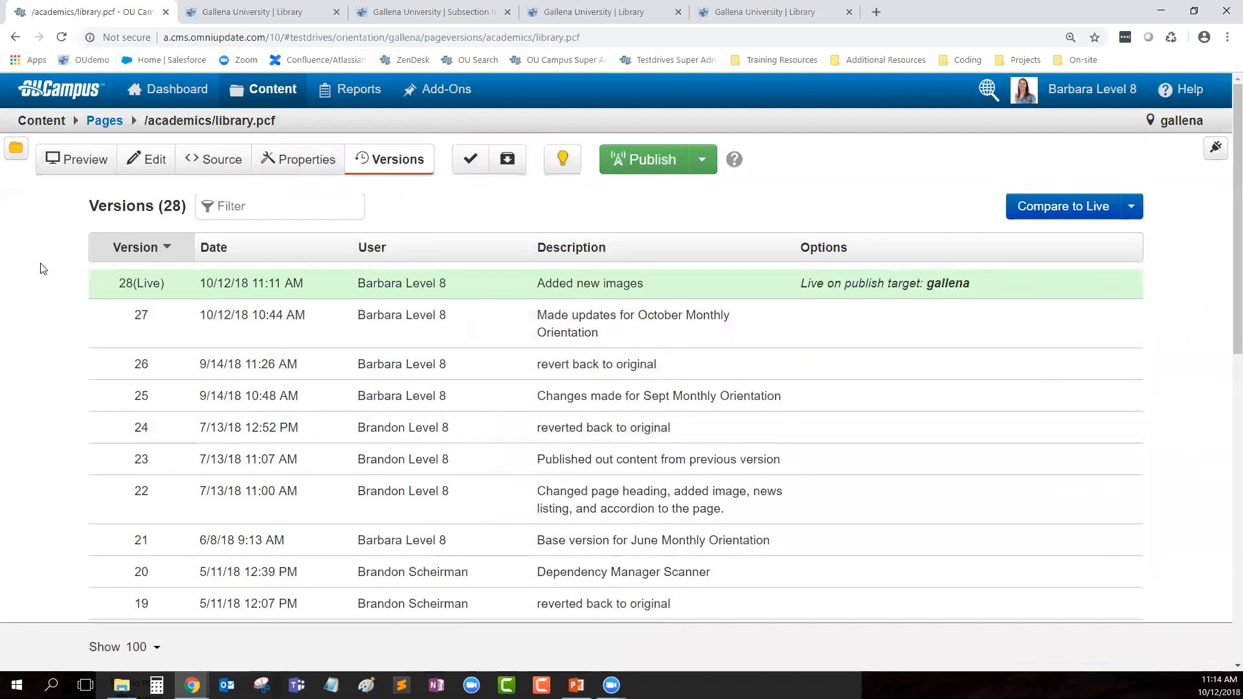
pyautogui.click(614, 170)
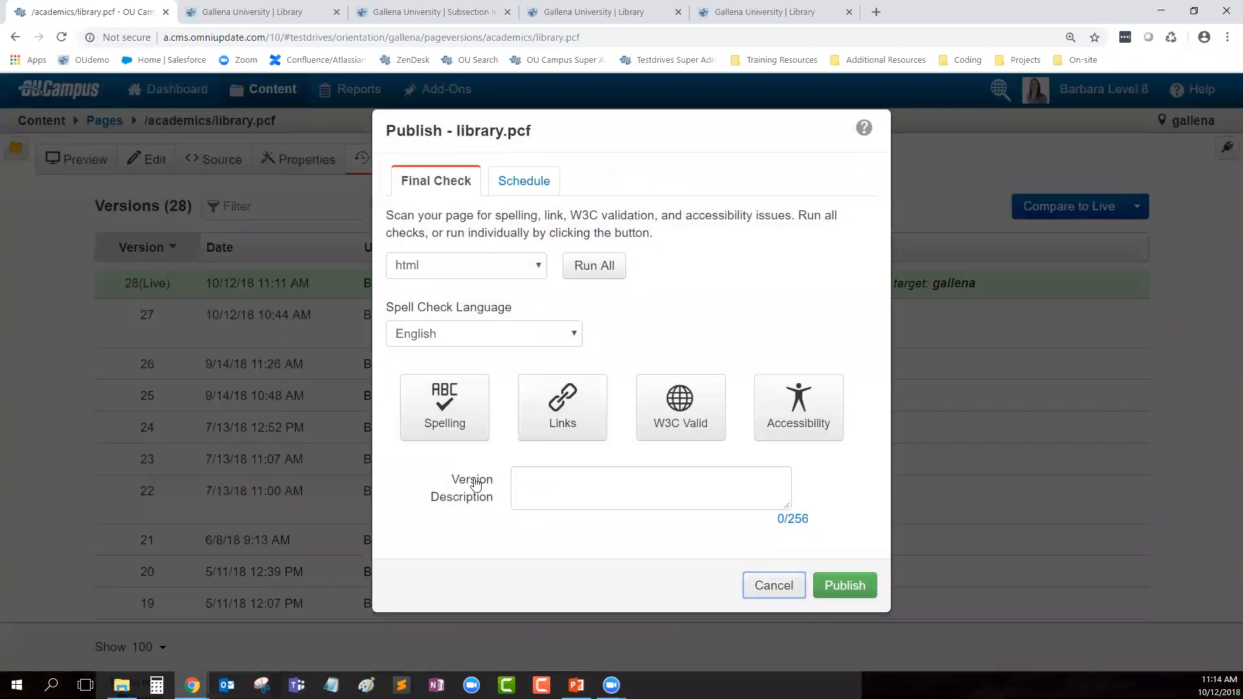
pyautogui.click(538, 479)
pyautogui.click(777, 586)
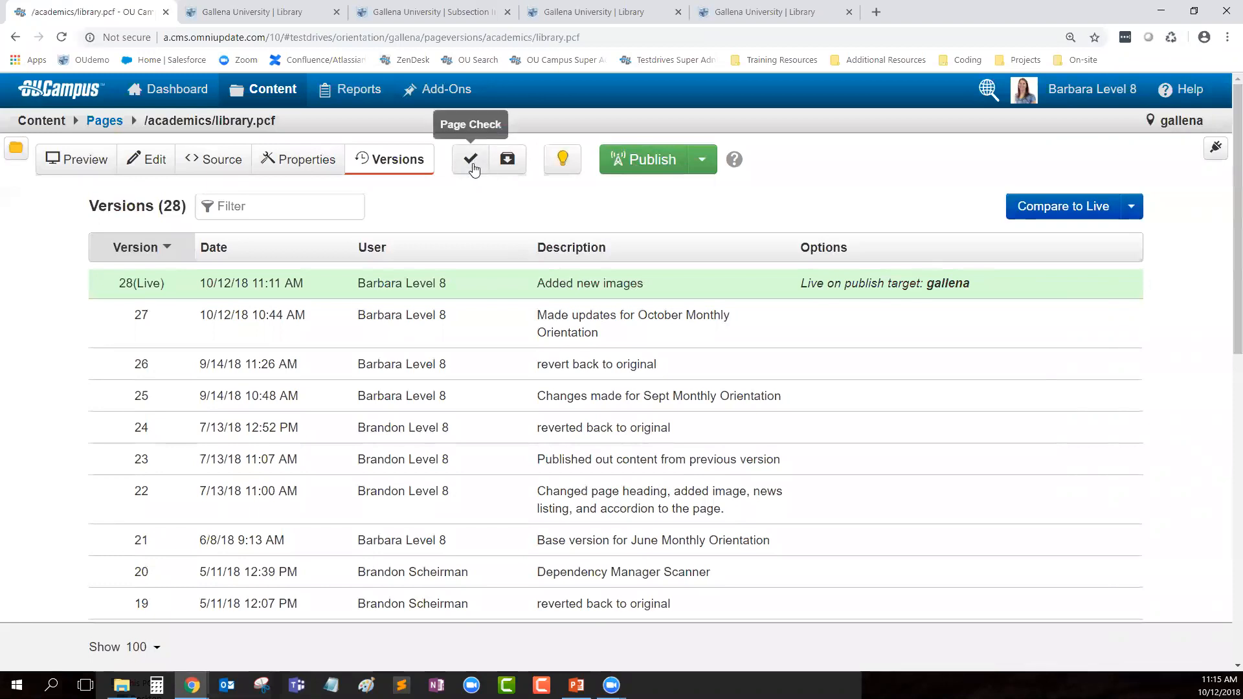
pyautogui.click(471, 160)
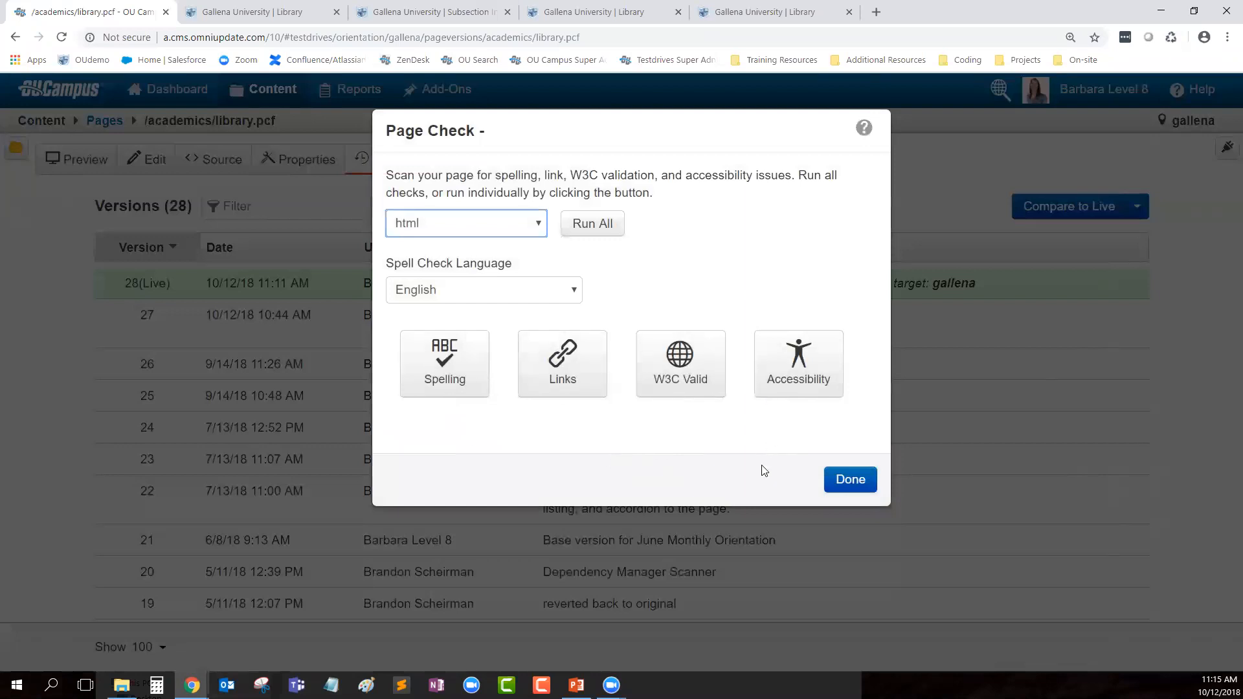
pyautogui.click(826, 482)
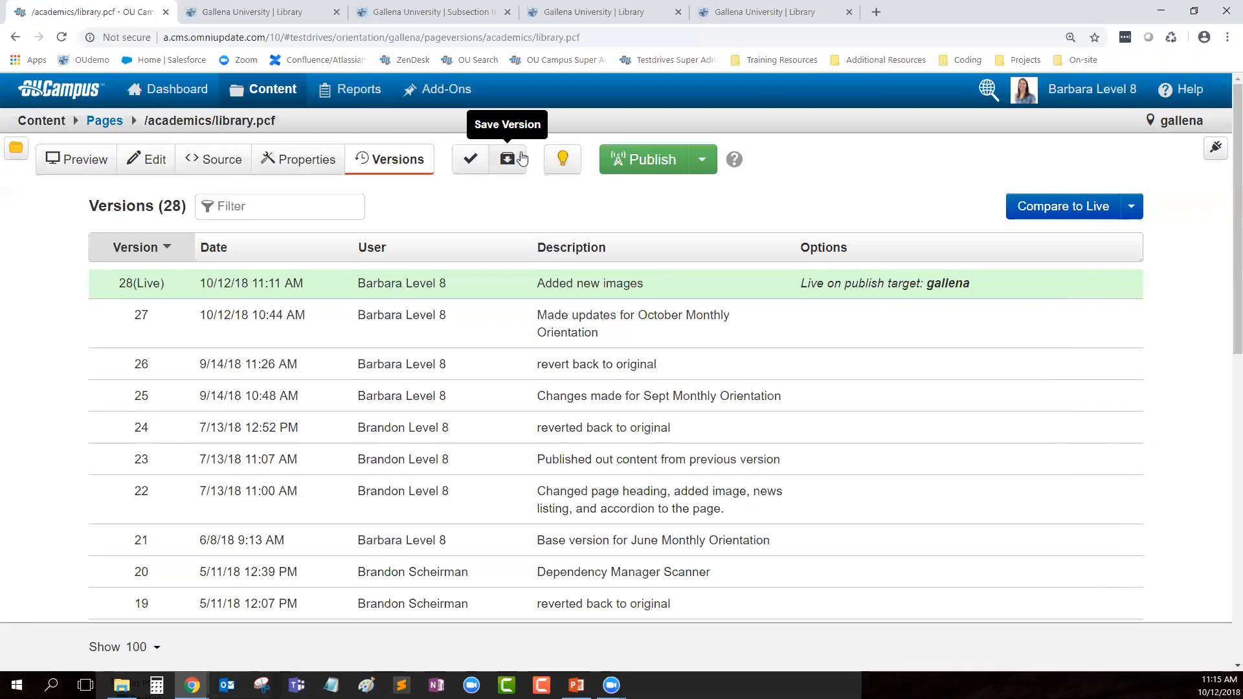
# Step: Save a backup version described 'back up version after October Monthly Orientation'
pyautogui.click(509, 164)
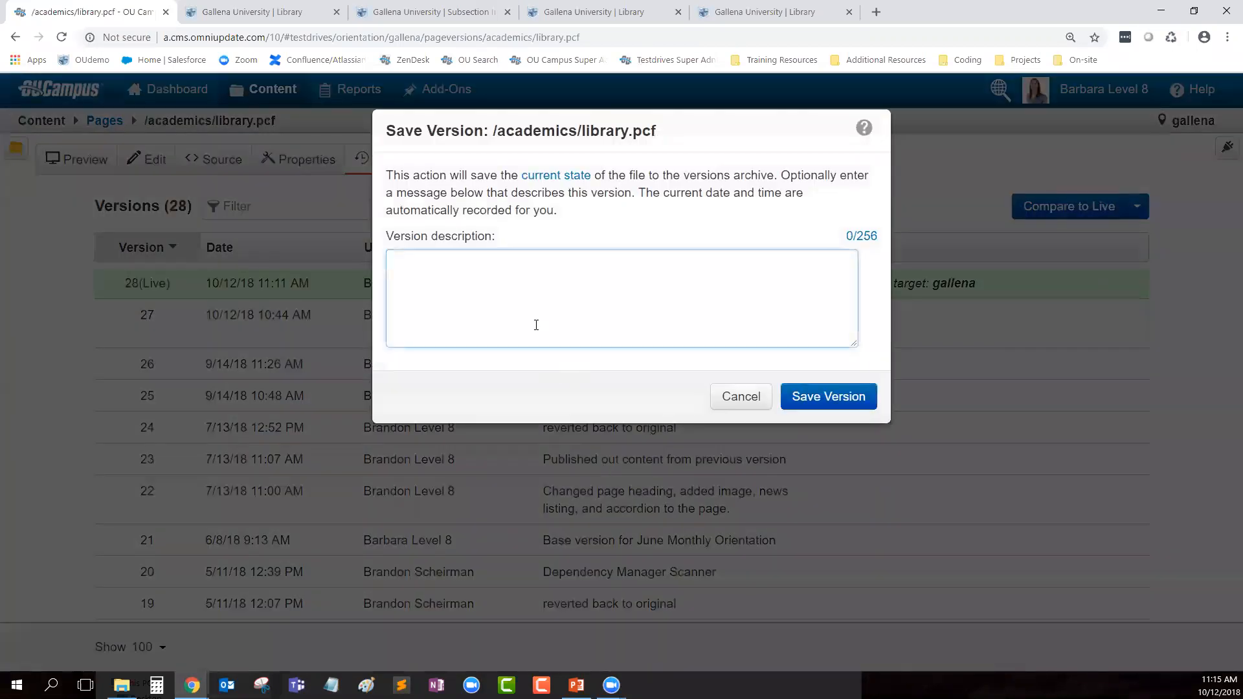
pyautogui.write('back up version after ')
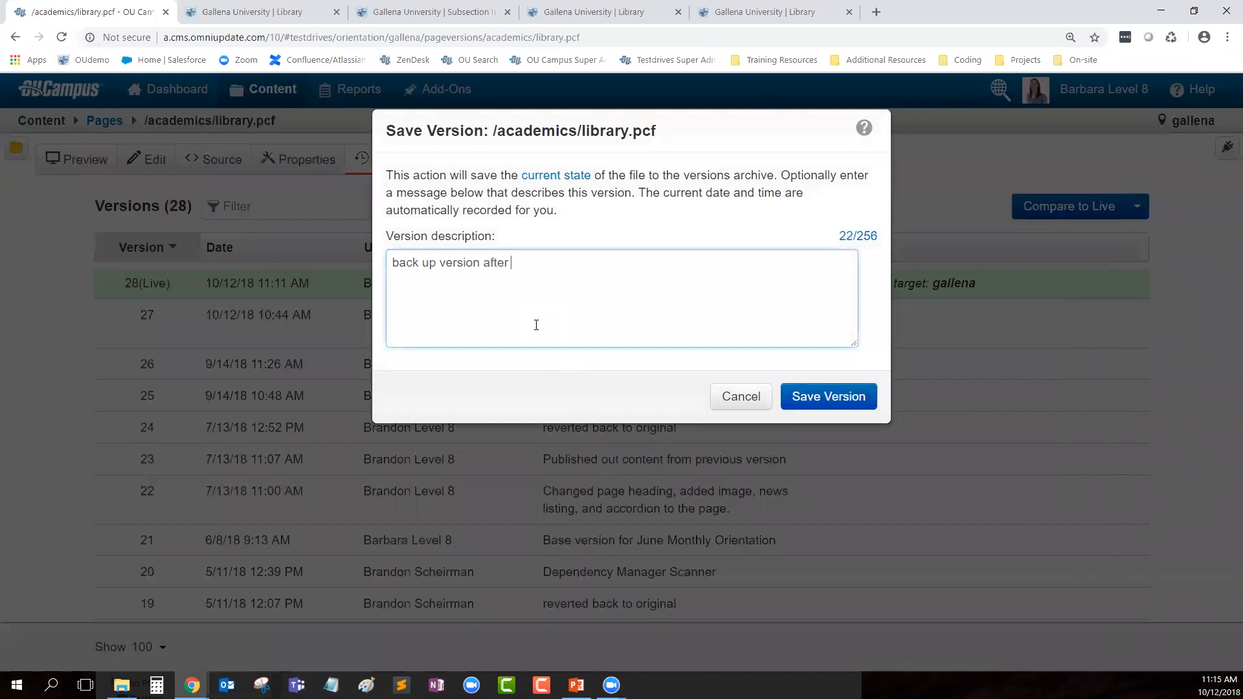
pyautogui.write('October Monthly Orientation')
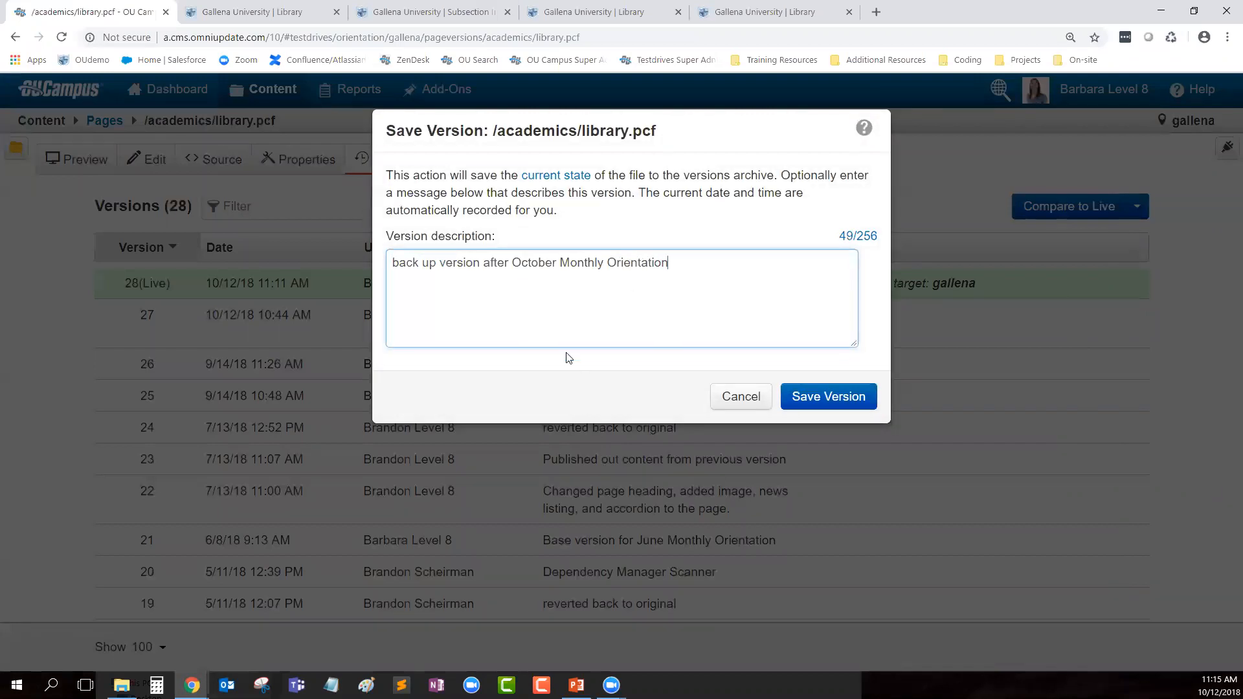
pyautogui.click(831, 398)
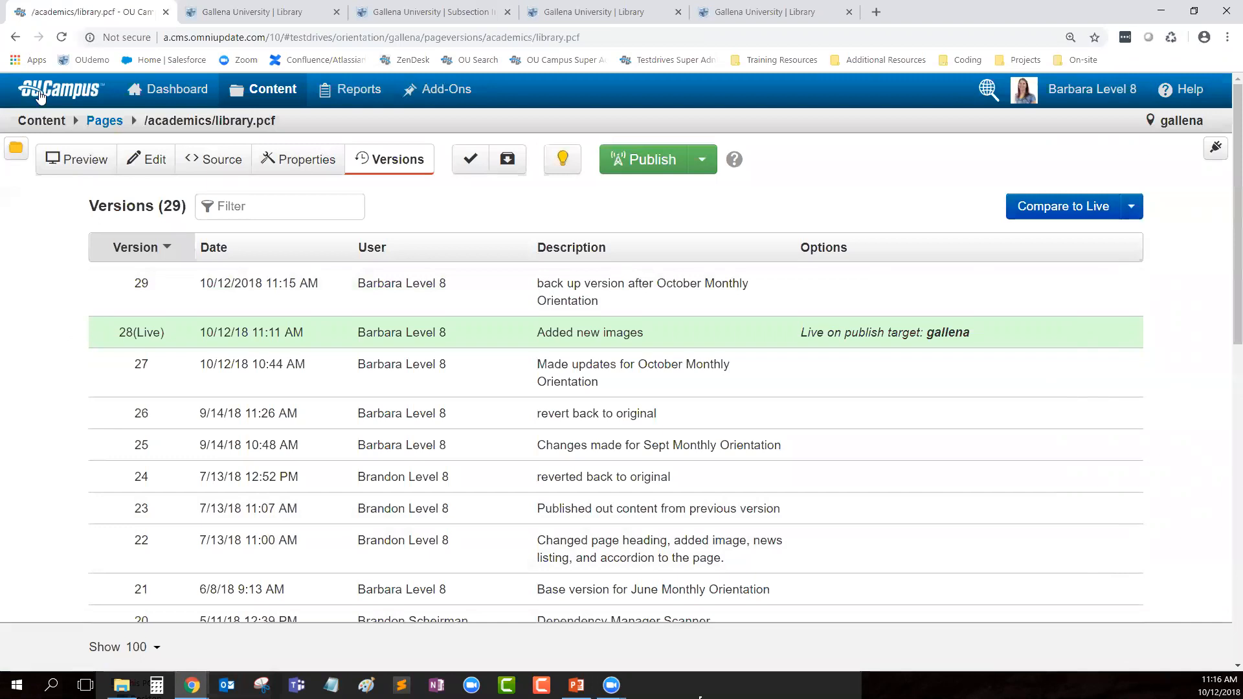
# Step: Check library.pcf back in and return from the slideshow to its Versions list
pyautogui.click(563, 159)
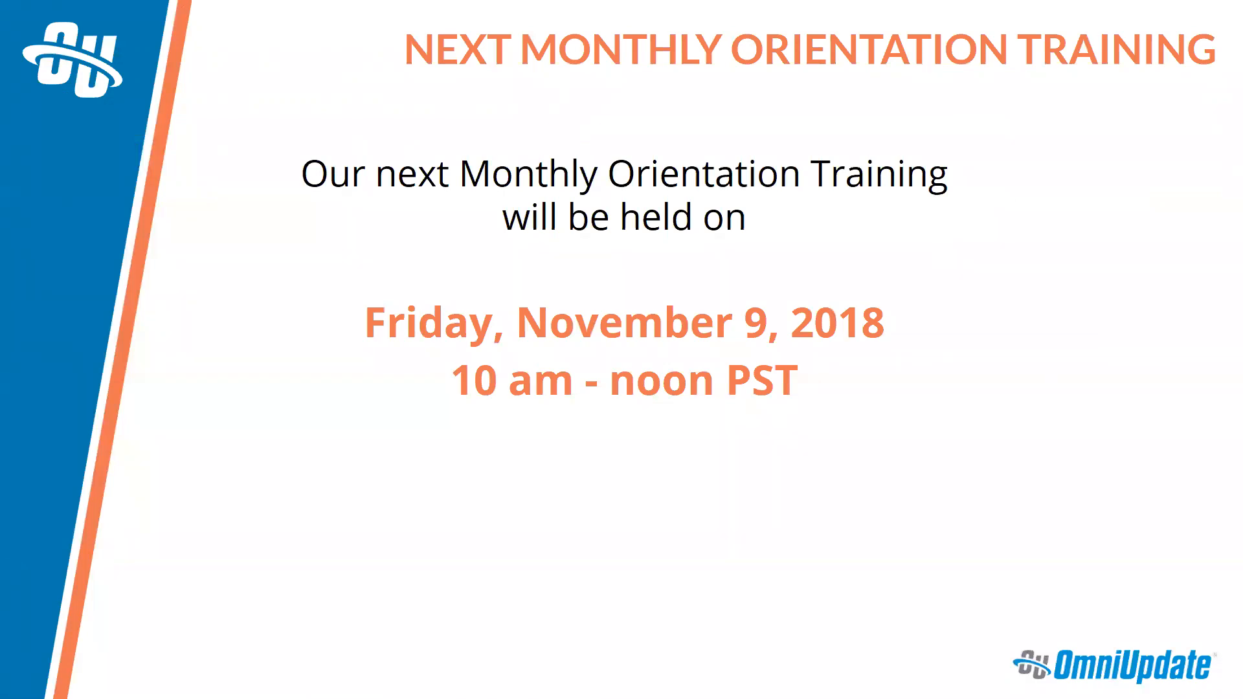
pyautogui.hotkey('alt', 'Tab')
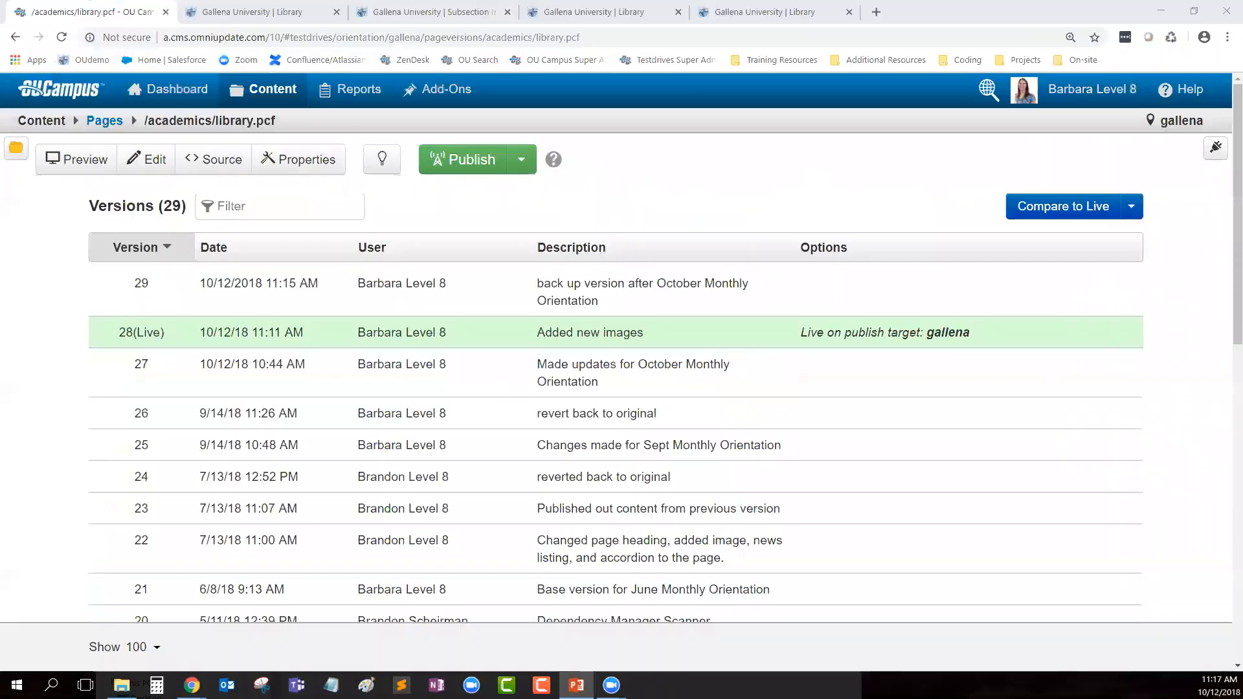